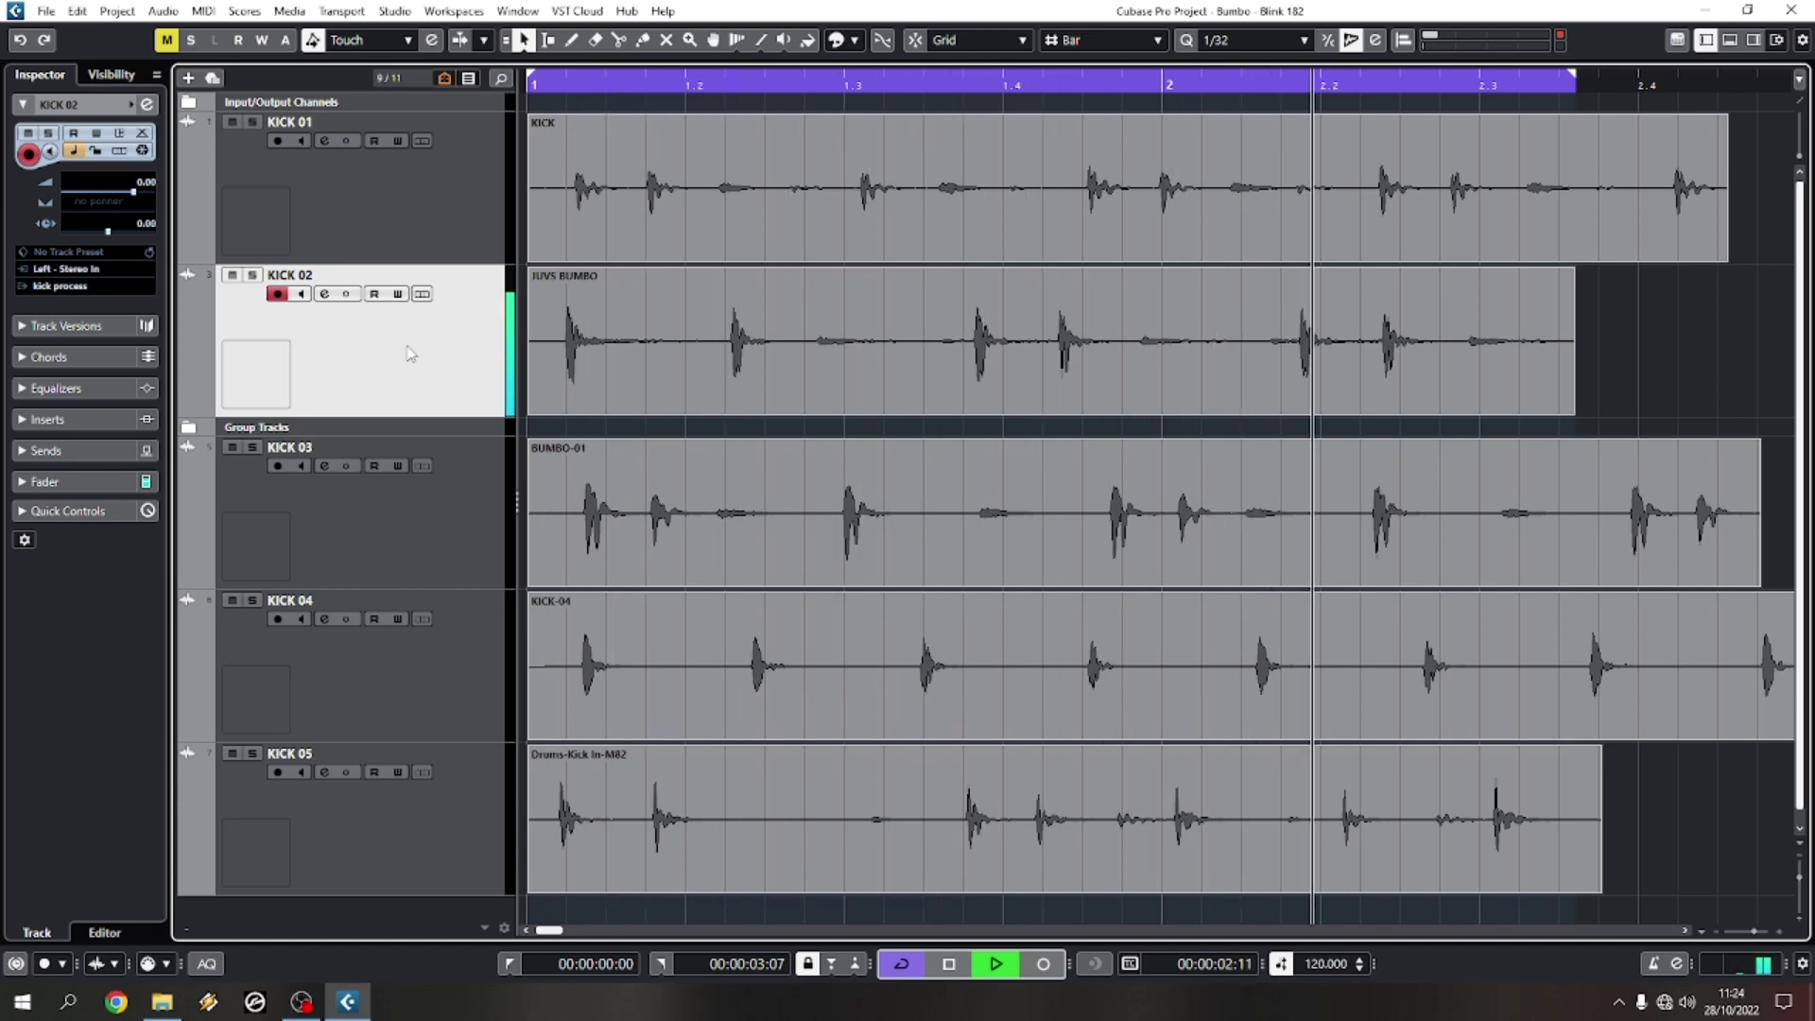
# Step: Open the KICK 02 channel settings and cut the low-mid EQ band by about 13.4 dB at about 312 Hz with Q 2.6
pyautogui.press('space')
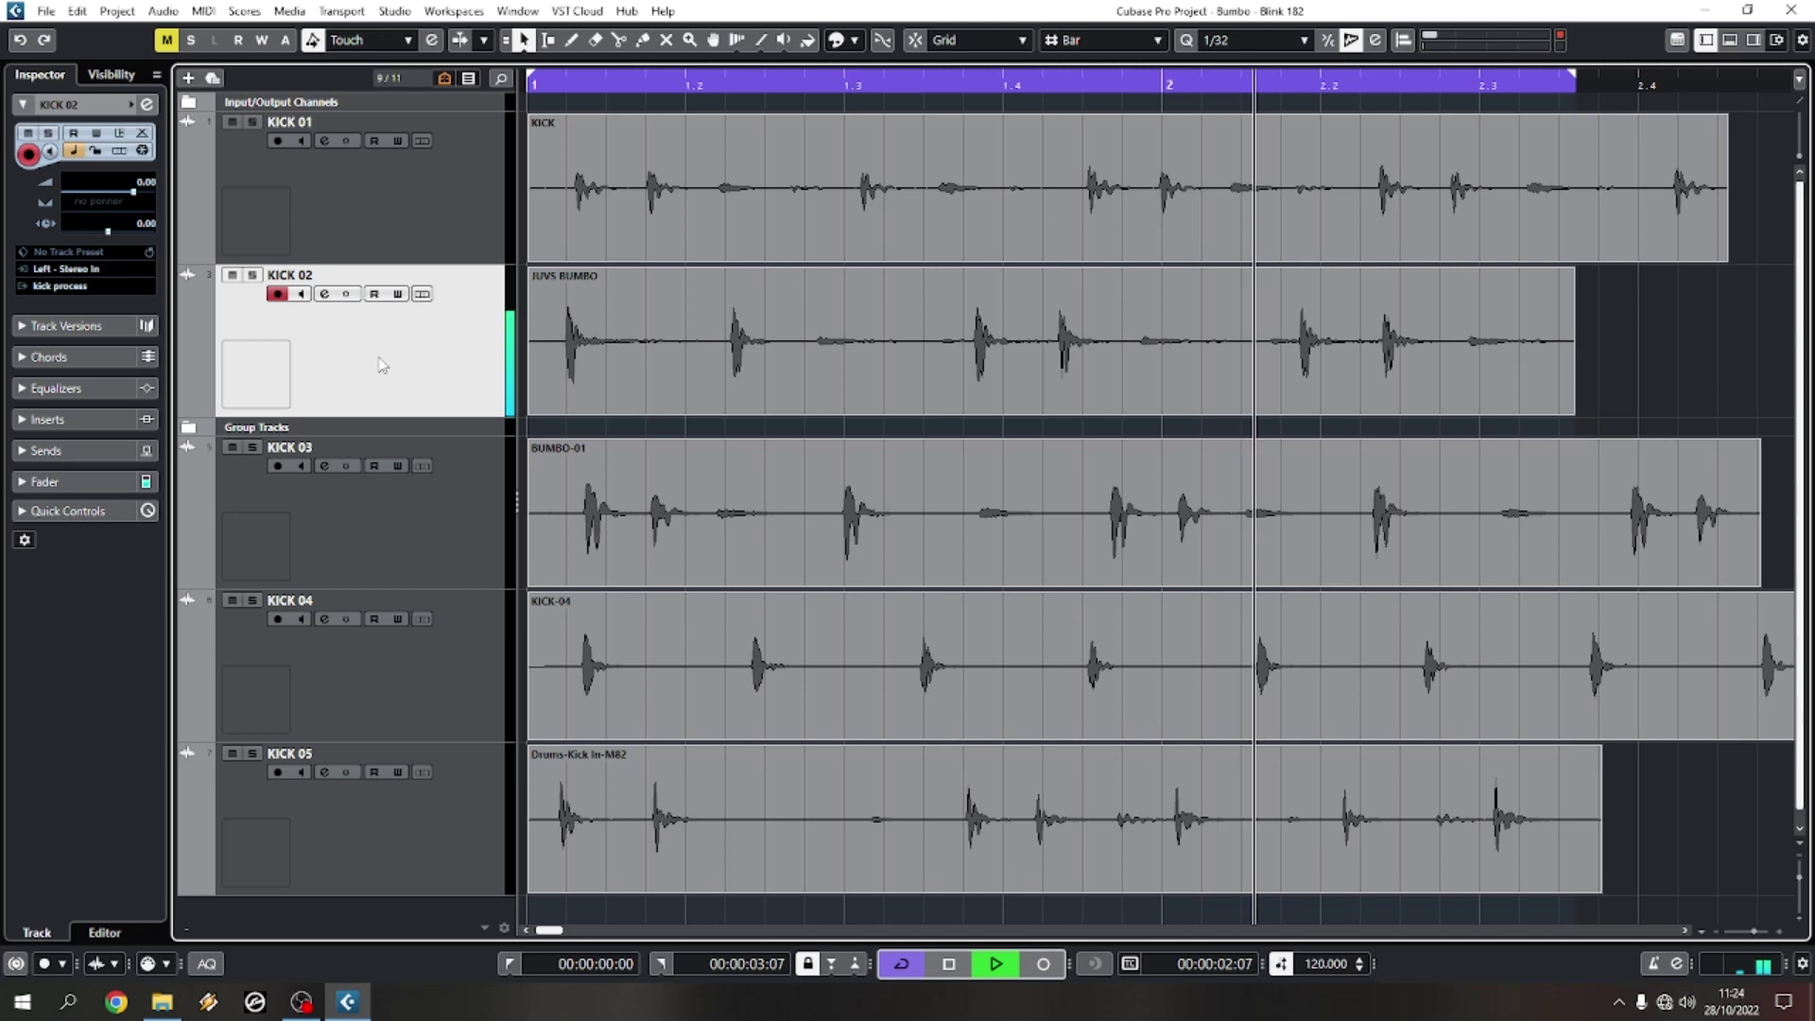
pyautogui.click(324, 294)
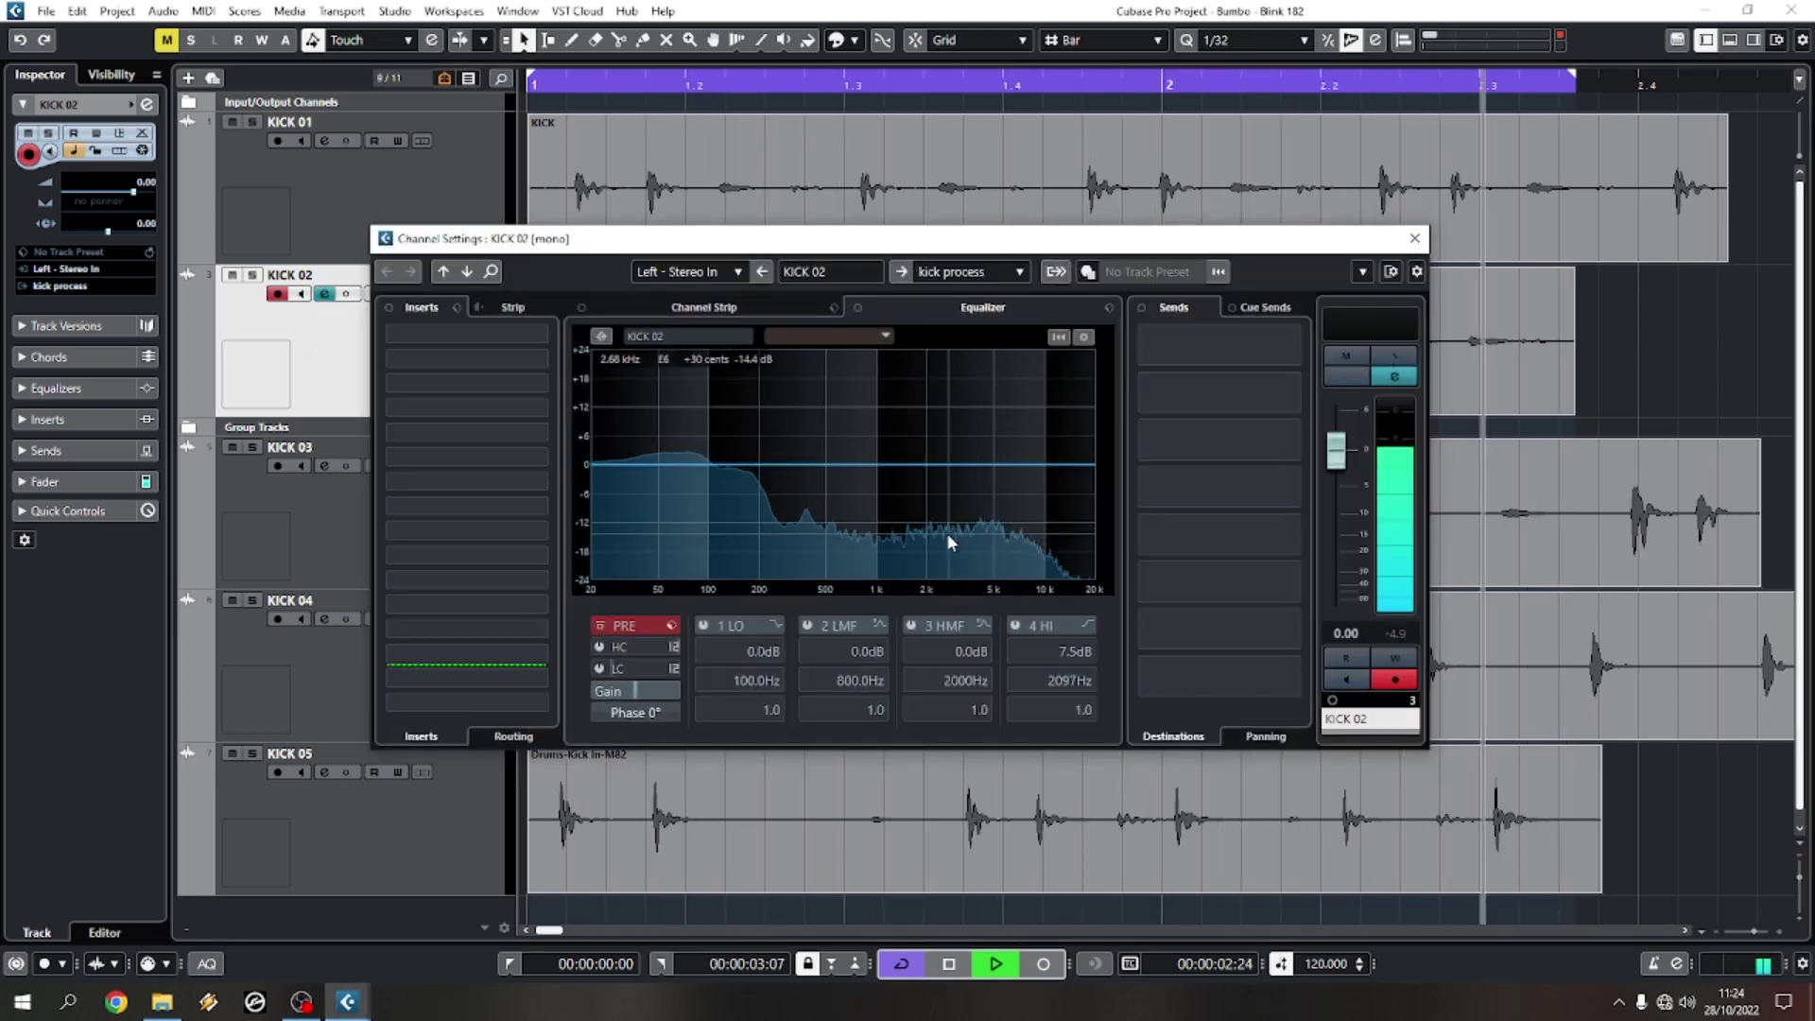
pyautogui.moveTo(791, 465); pyautogui.dragTo(794, 536)
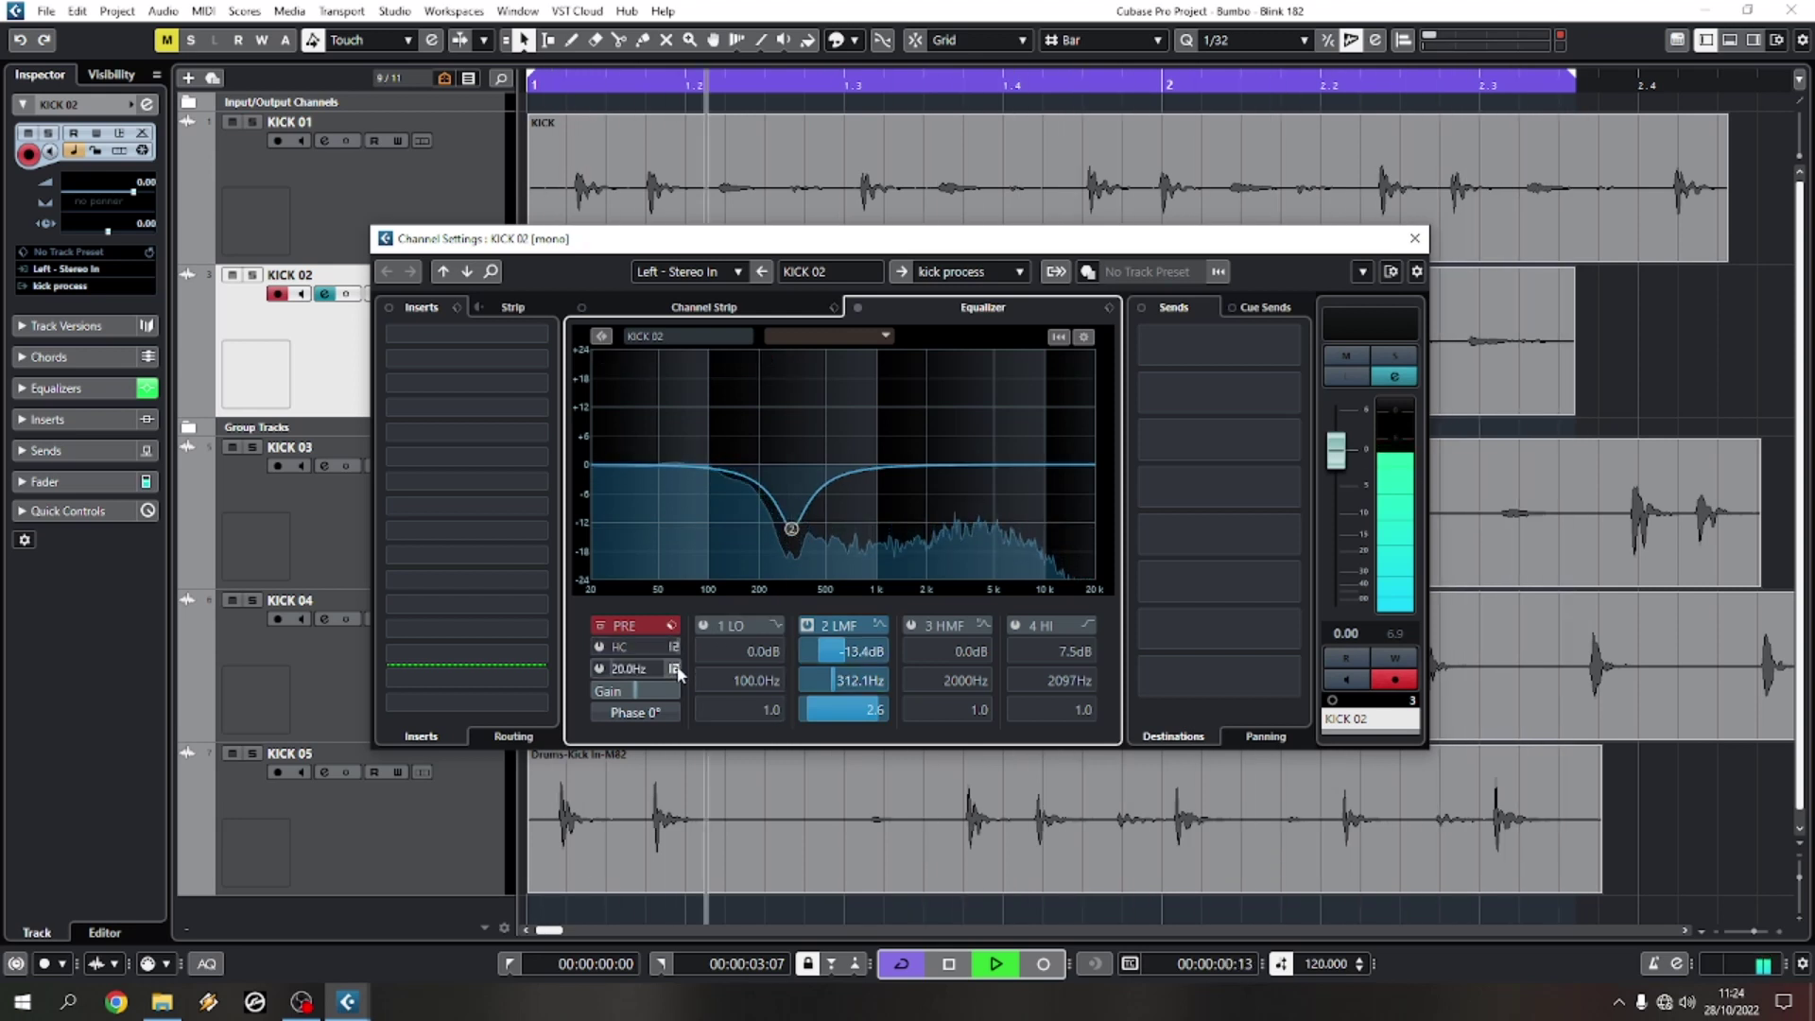
pyautogui.press('space')
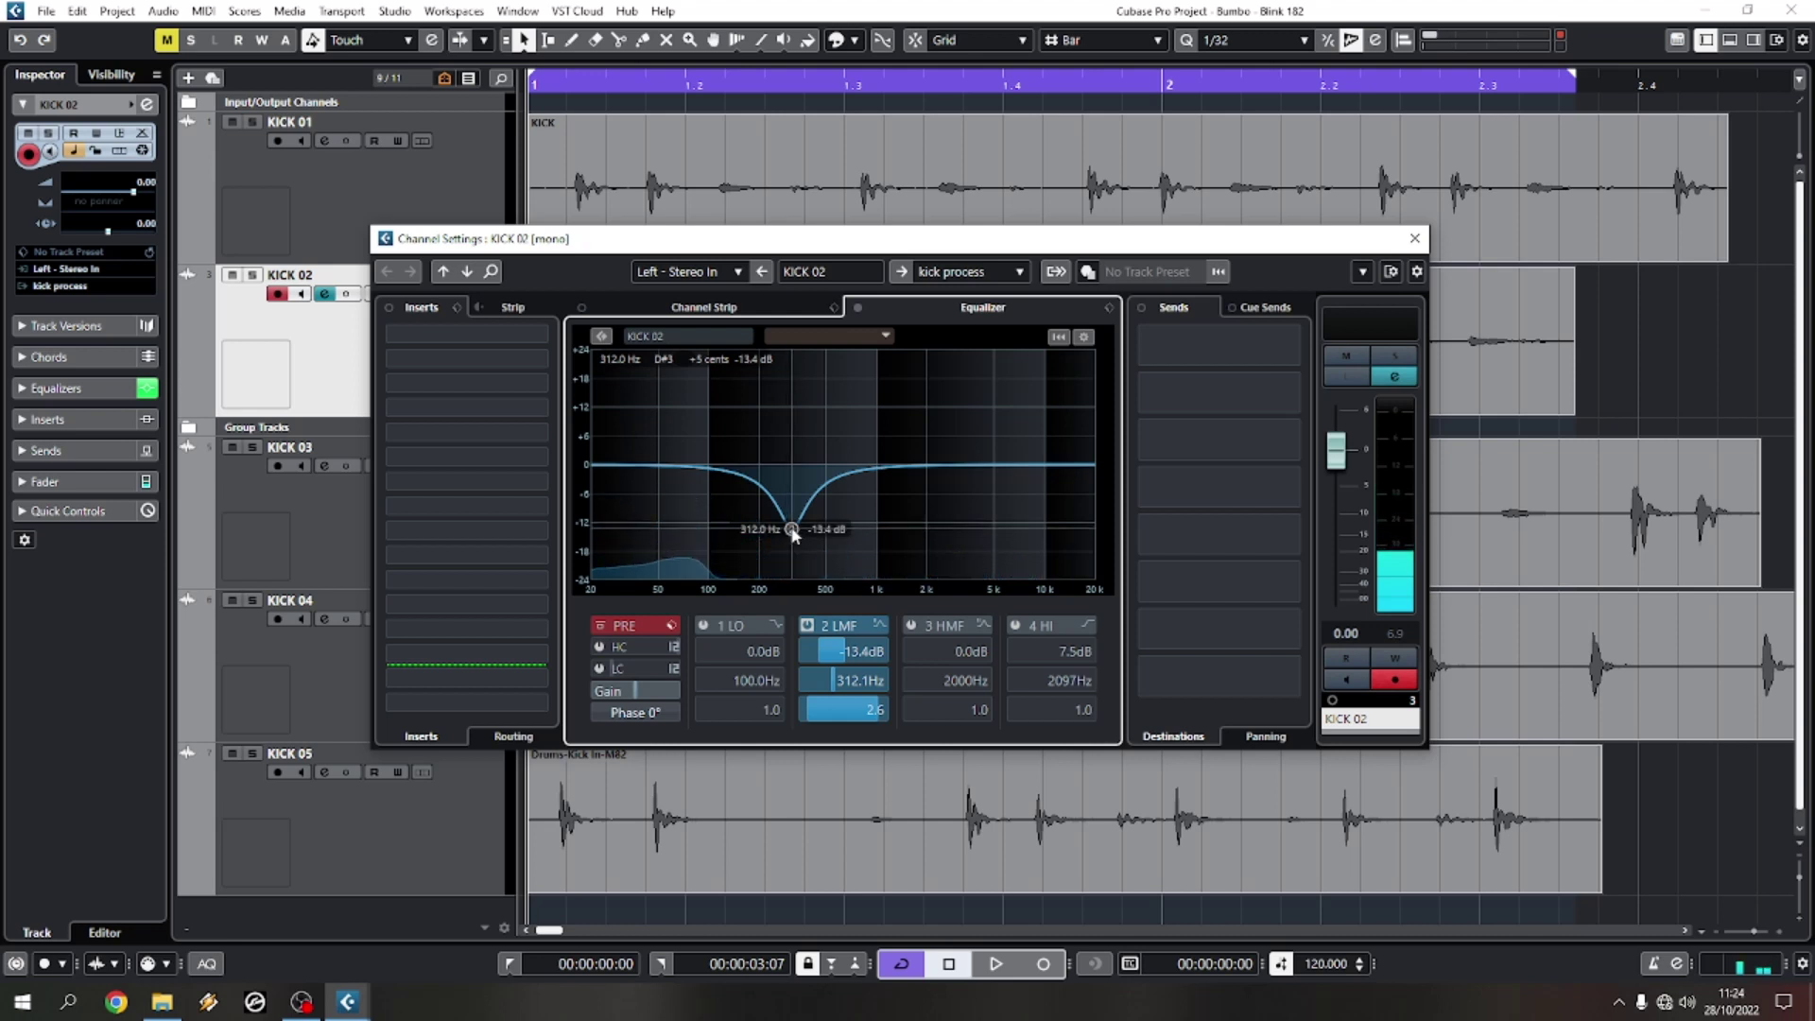
# Step: Deepen the low-mid EQ cut to about -16.9 dB at about 316 Hz and audition it in playback
pyautogui.press('space')
pyautogui.moveTo(792, 535)
pyautogui.mouseDown()
pyautogui.moveTo(794, 358)
pyautogui.moveTo(778, 357)
pyautogui.moveTo(807, 354)
pyautogui.moveTo(757, 360)
pyautogui.moveTo(828, 356)
pyautogui.moveTo(762, 356)
pyautogui.moveTo(821, 358)
pyautogui.moveTo(798, 358)
pyautogui.moveTo(791, 542)
pyautogui.mouseUp()
pyautogui.press('space')
pyautogui.press('space')
pyautogui.press('space')
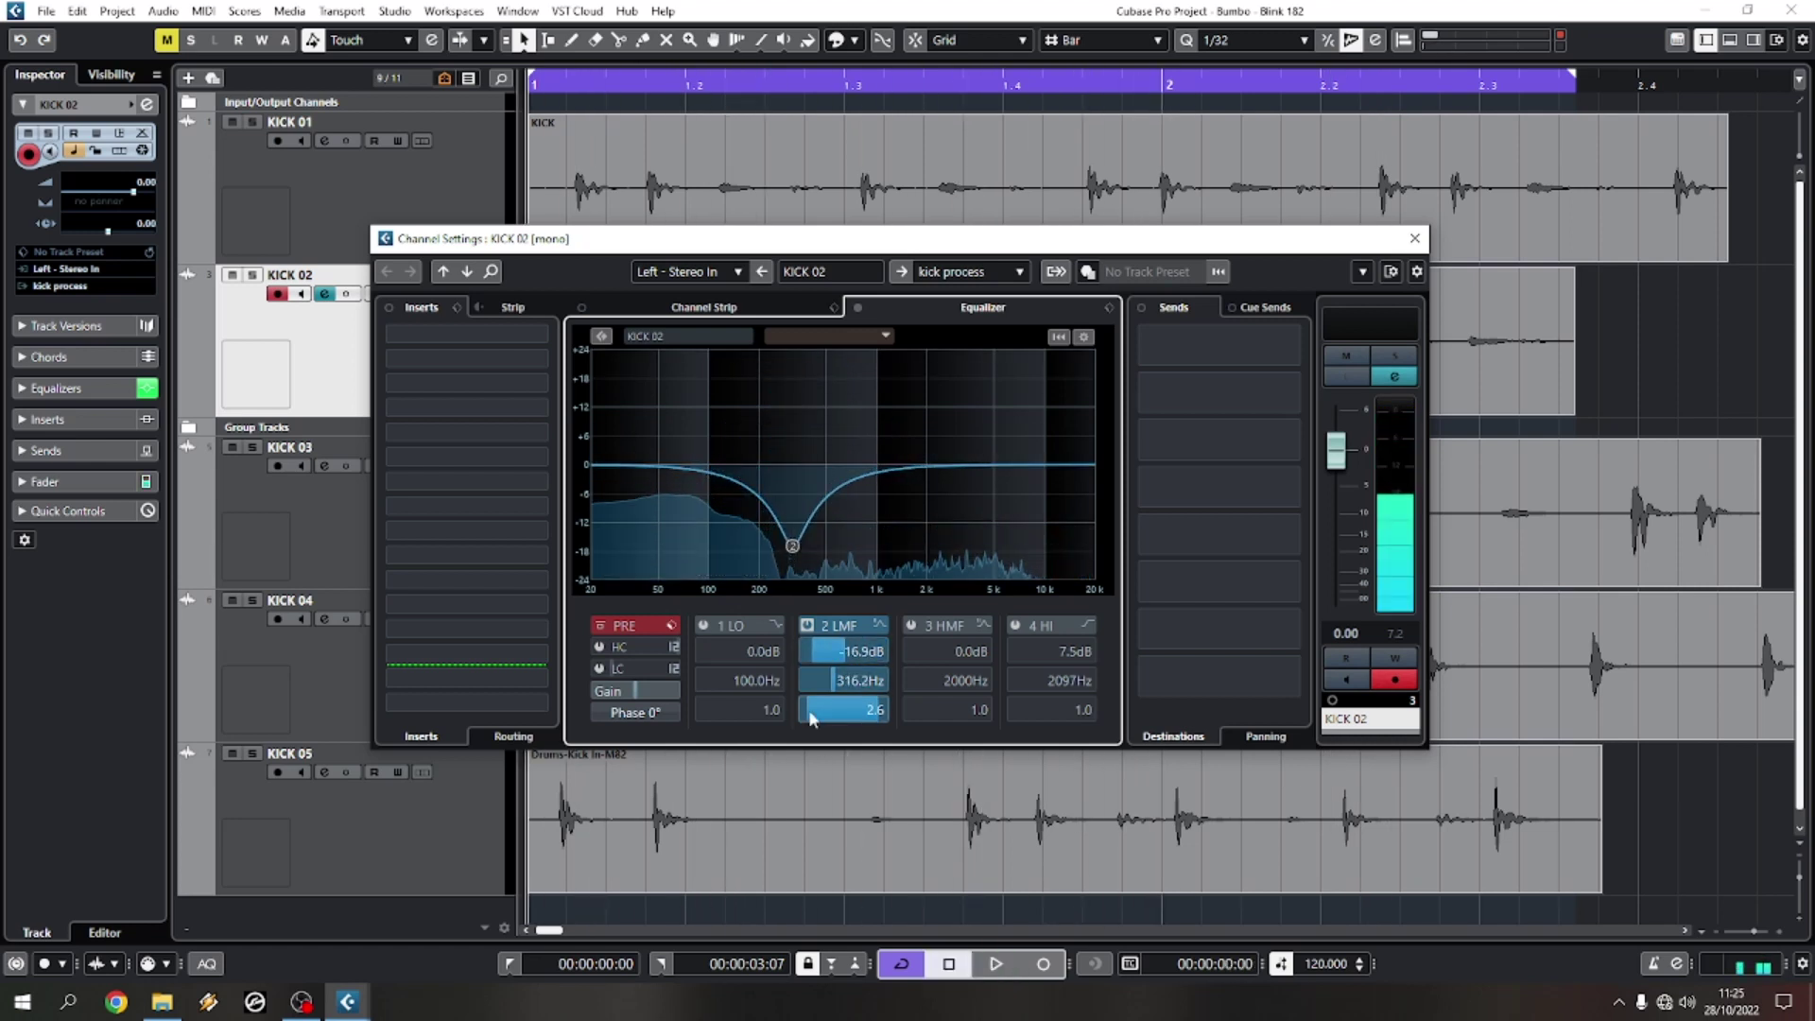
pyautogui.press('space')
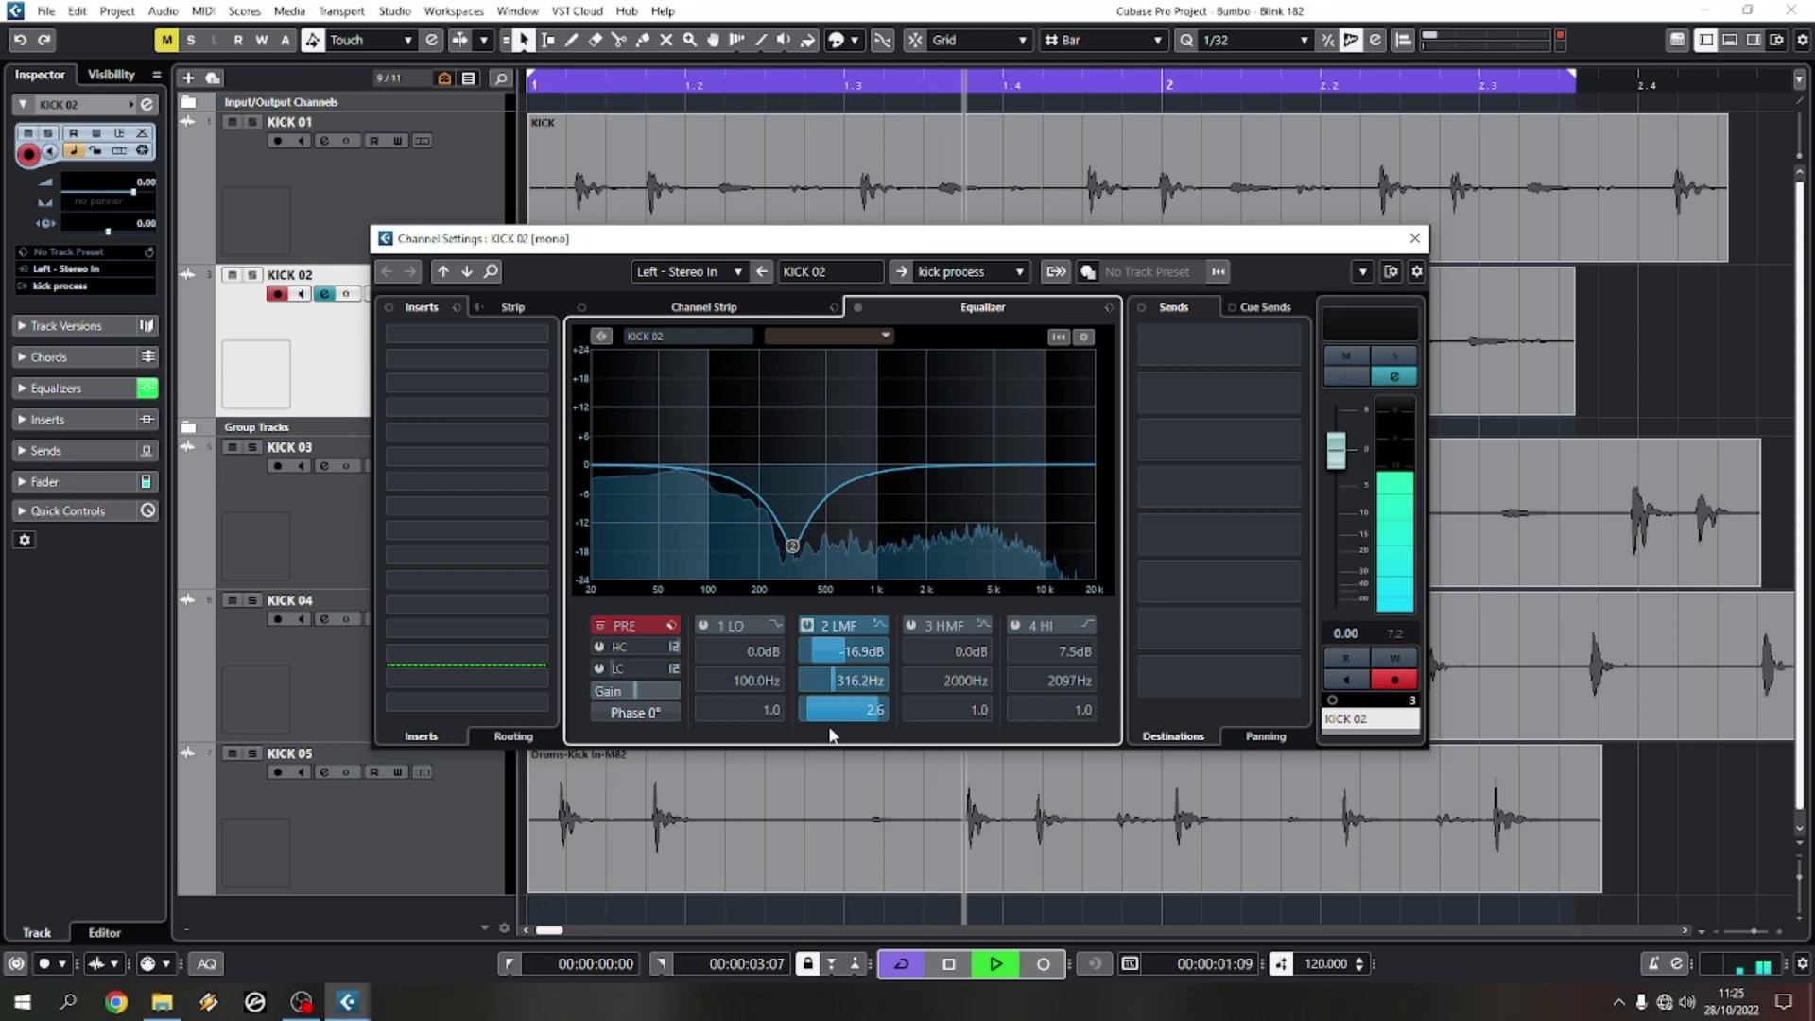
pyautogui.press('space')
# Step: Enable the low-cut filter on KICK 02 with a slope of 48 at 40 Hz and audition it
pyautogui.moveTo(880, 232); pyautogui.dragTo(863, 273)
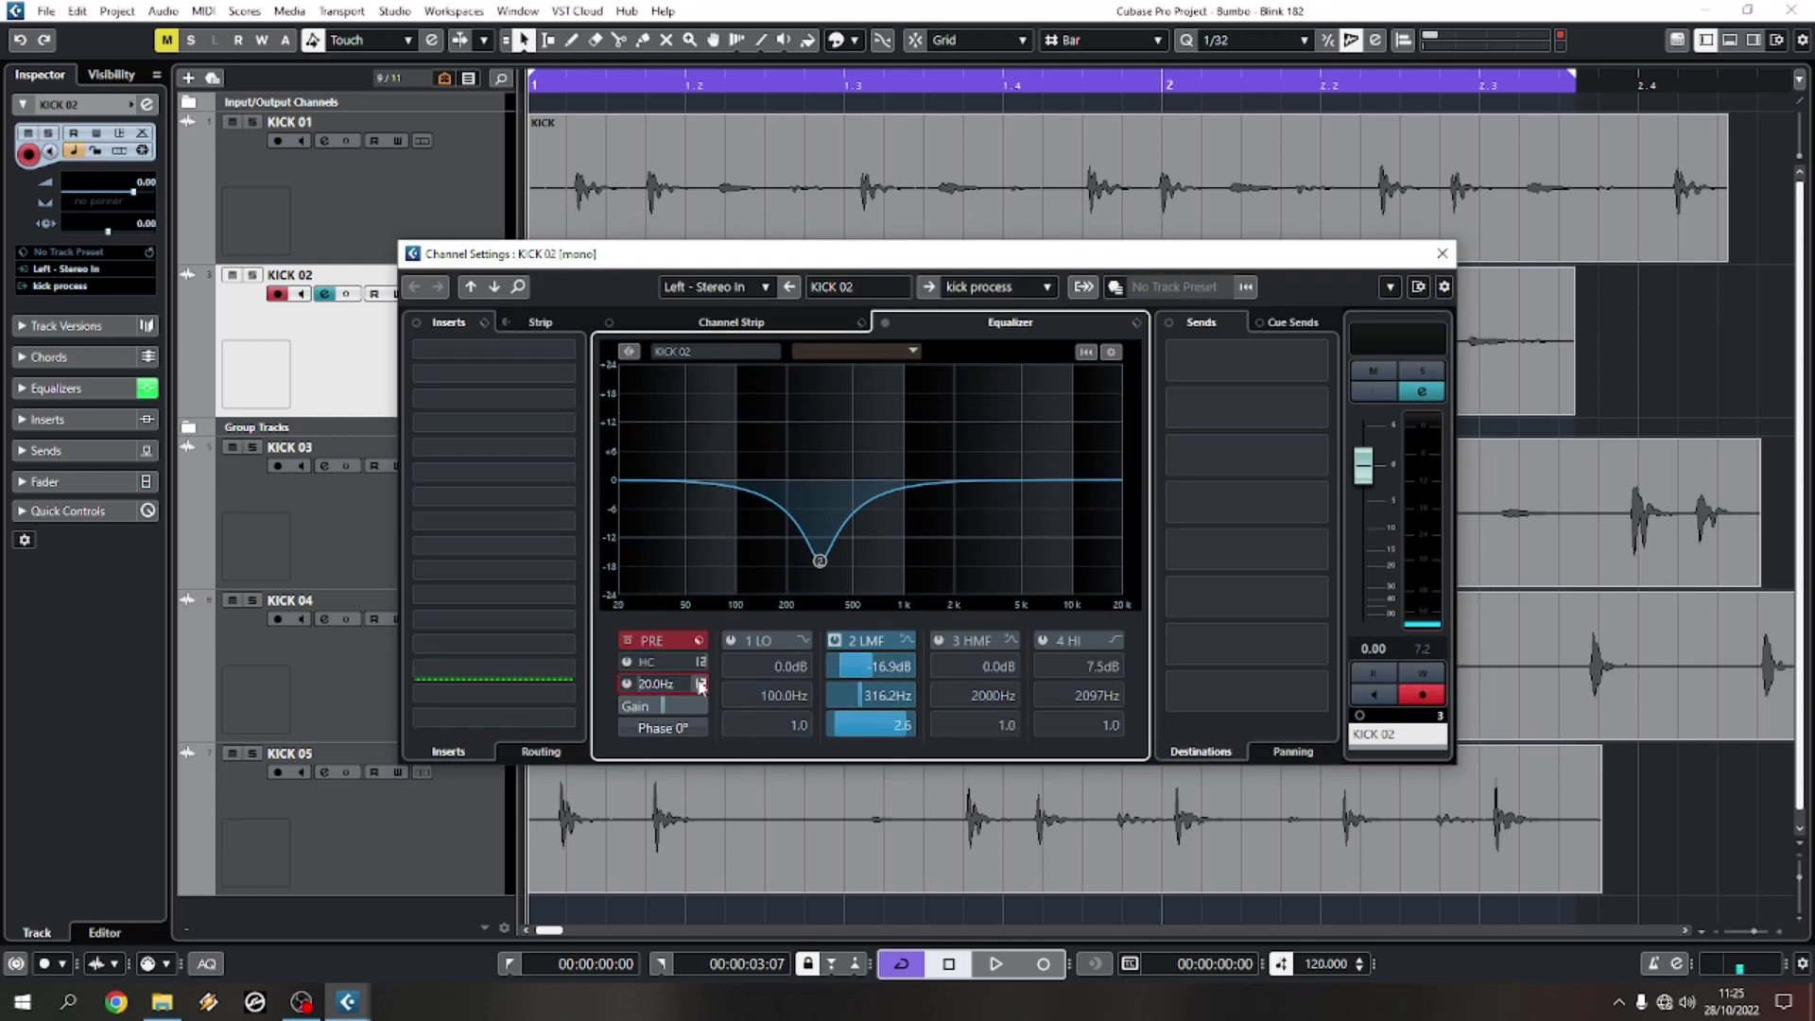
pyautogui.click(700, 686)
pyautogui.click(761, 777)
pyautogui.doubleClick(629, 685)
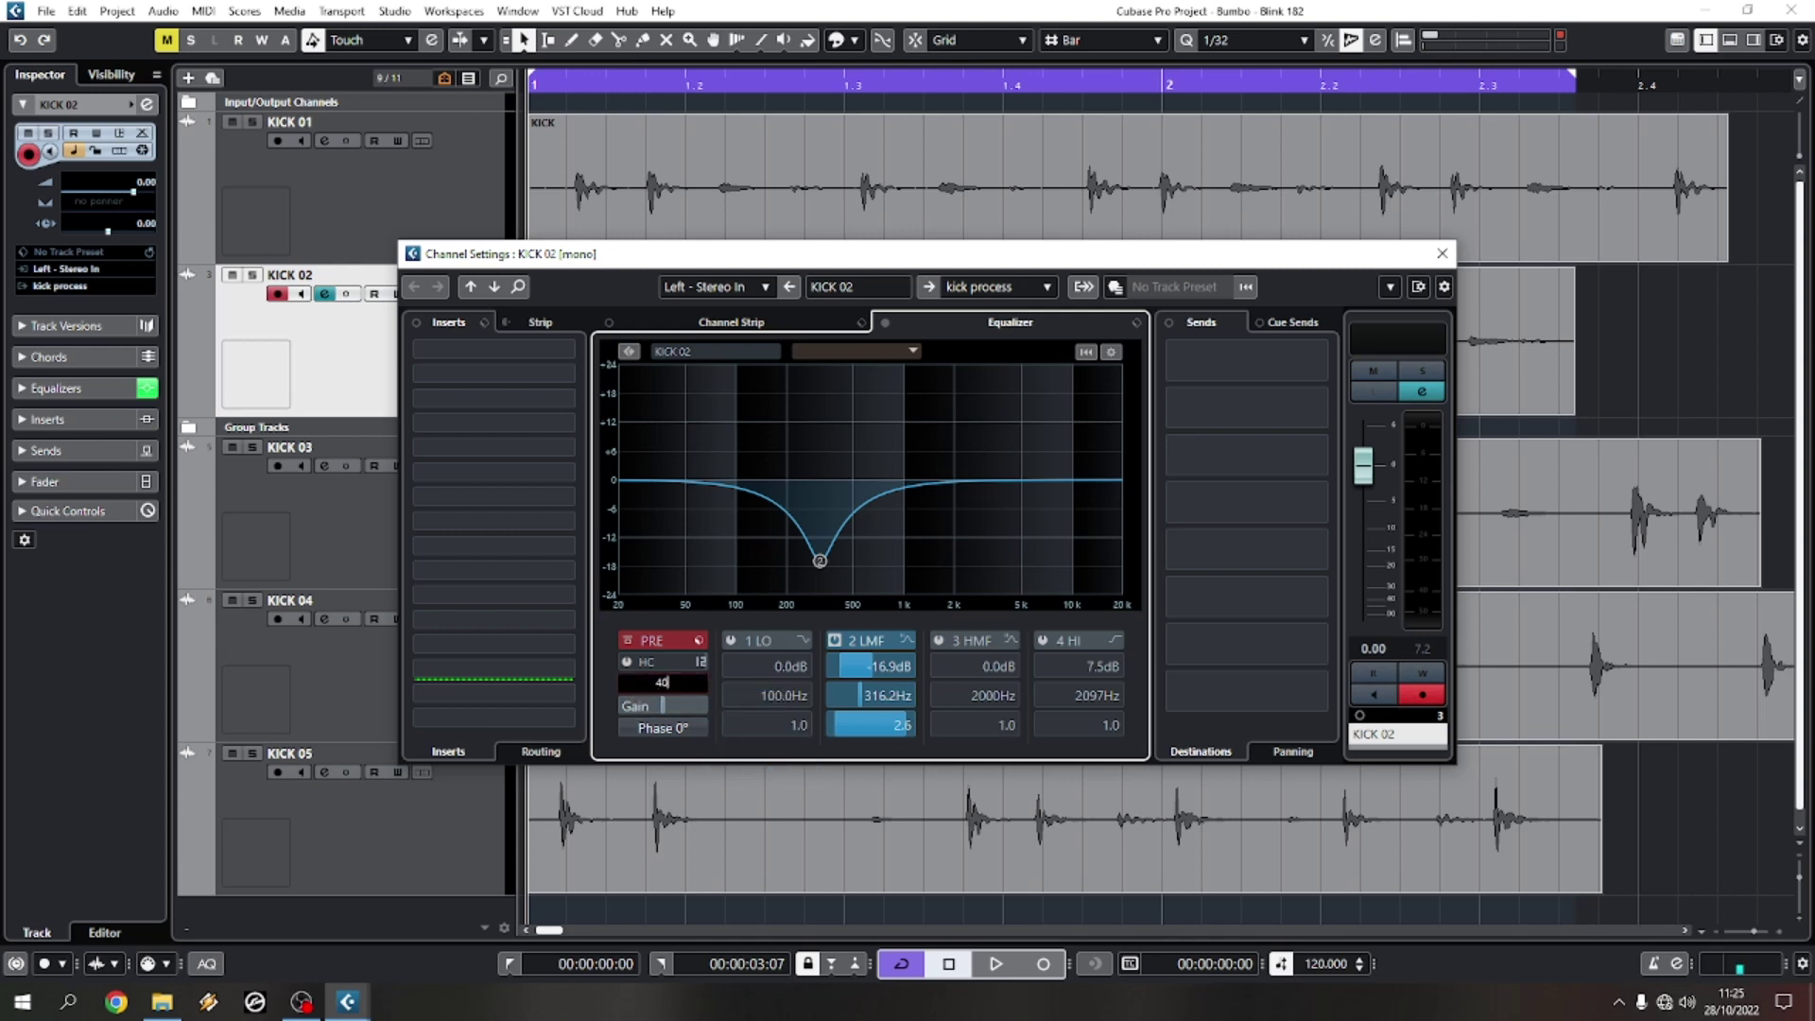
pyautogui.click(628, 683)
pyautogui.press('space')
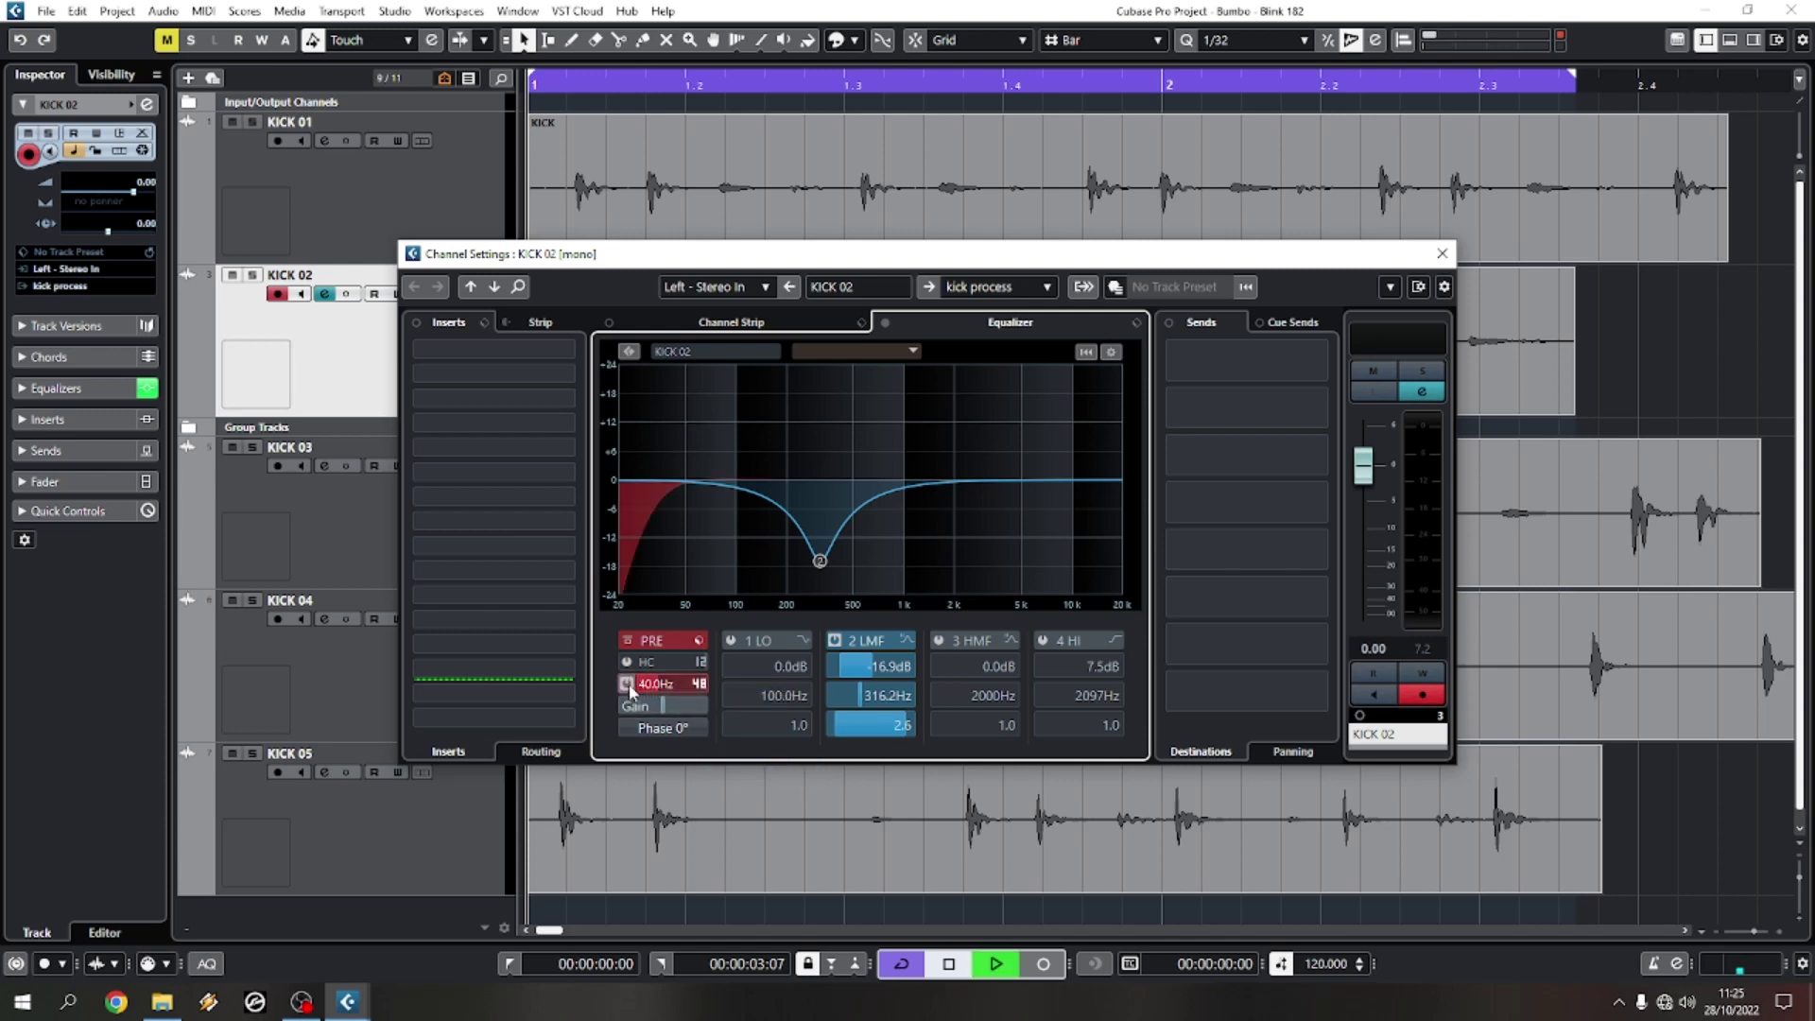
pyautogui.press('space')
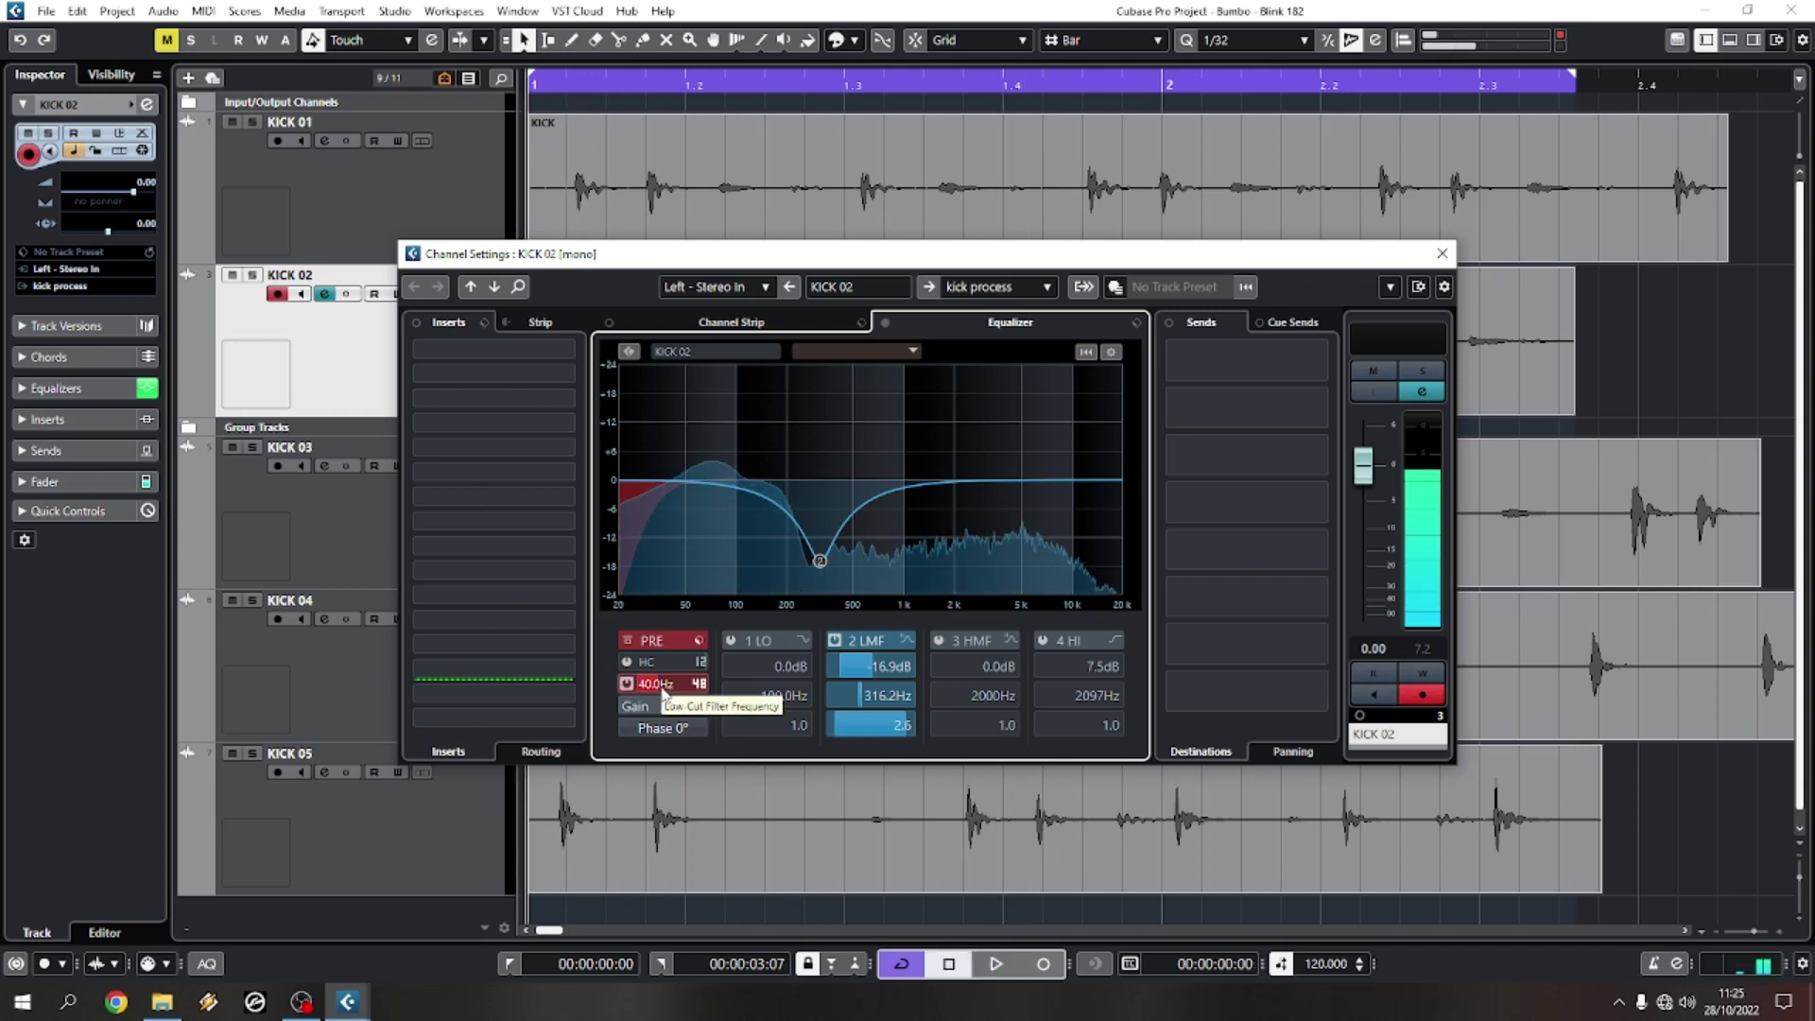
# Step: Set the low-cut filter frequency to 50 Hz and audition the kick in playback
pyautogui.doubleClick(662, 684)
pyautogui.write('50')
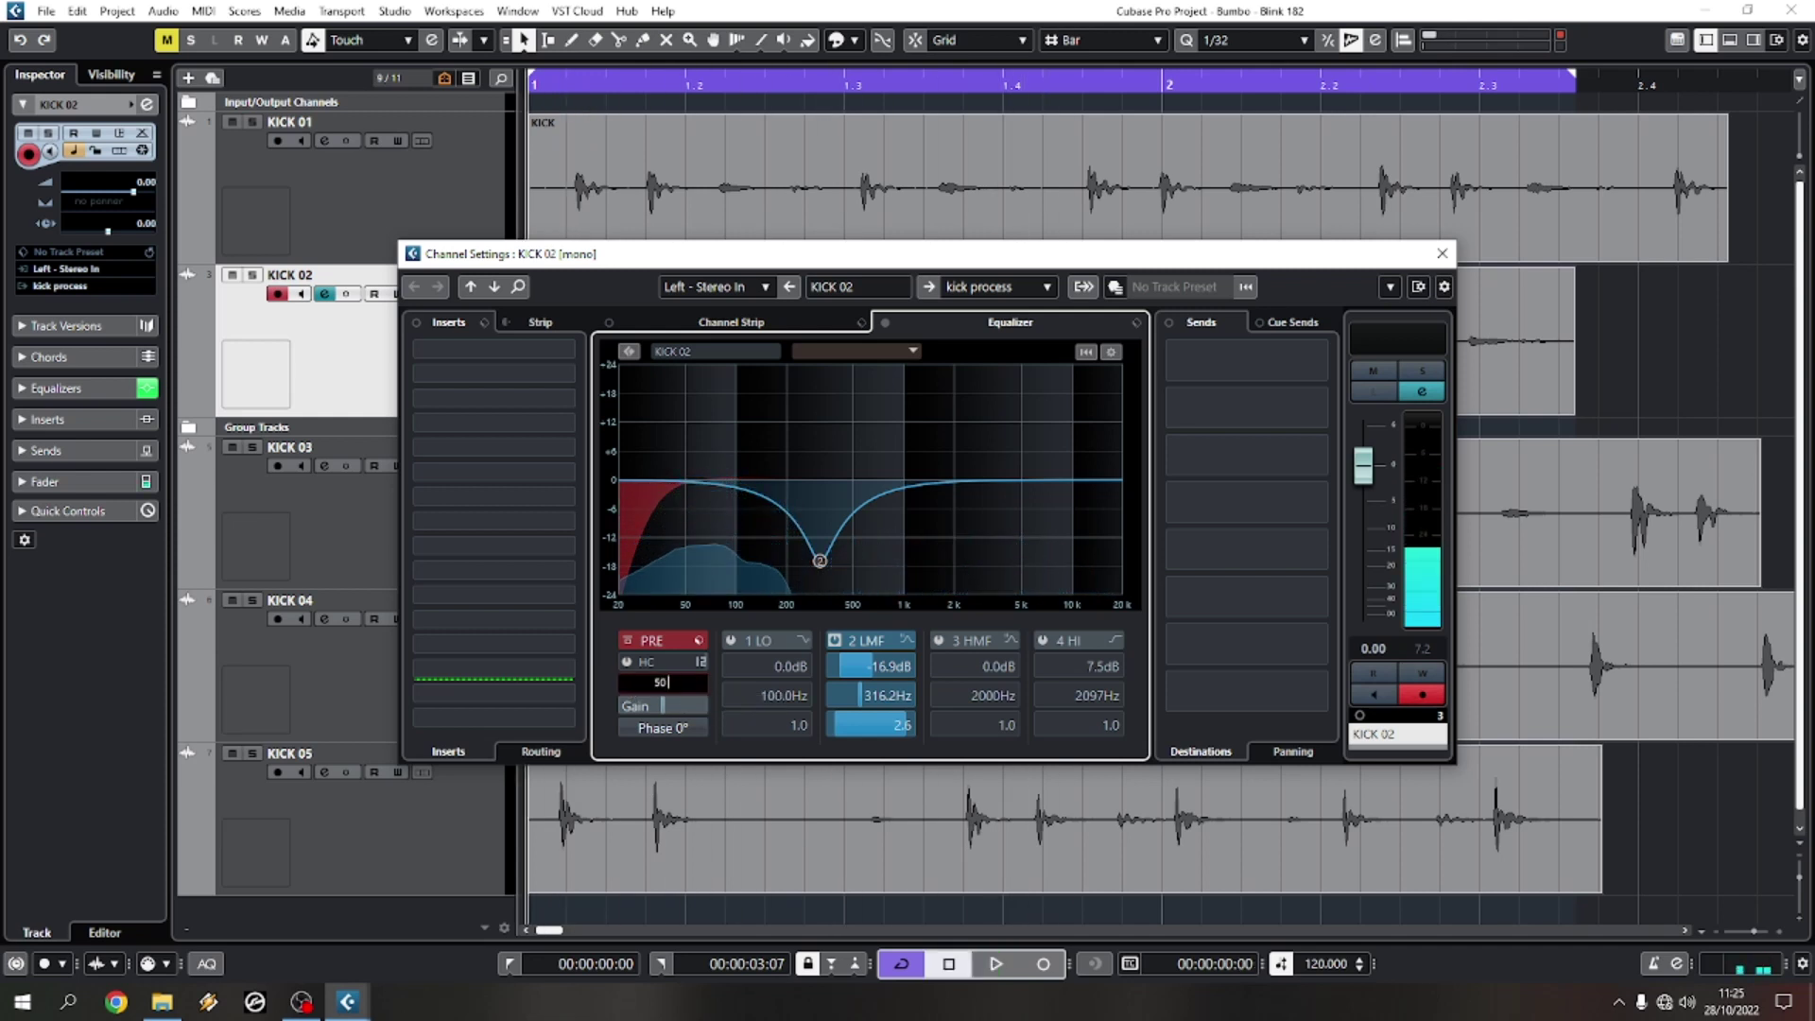
pyautogui.press('Return')
pyautogui.press('space')
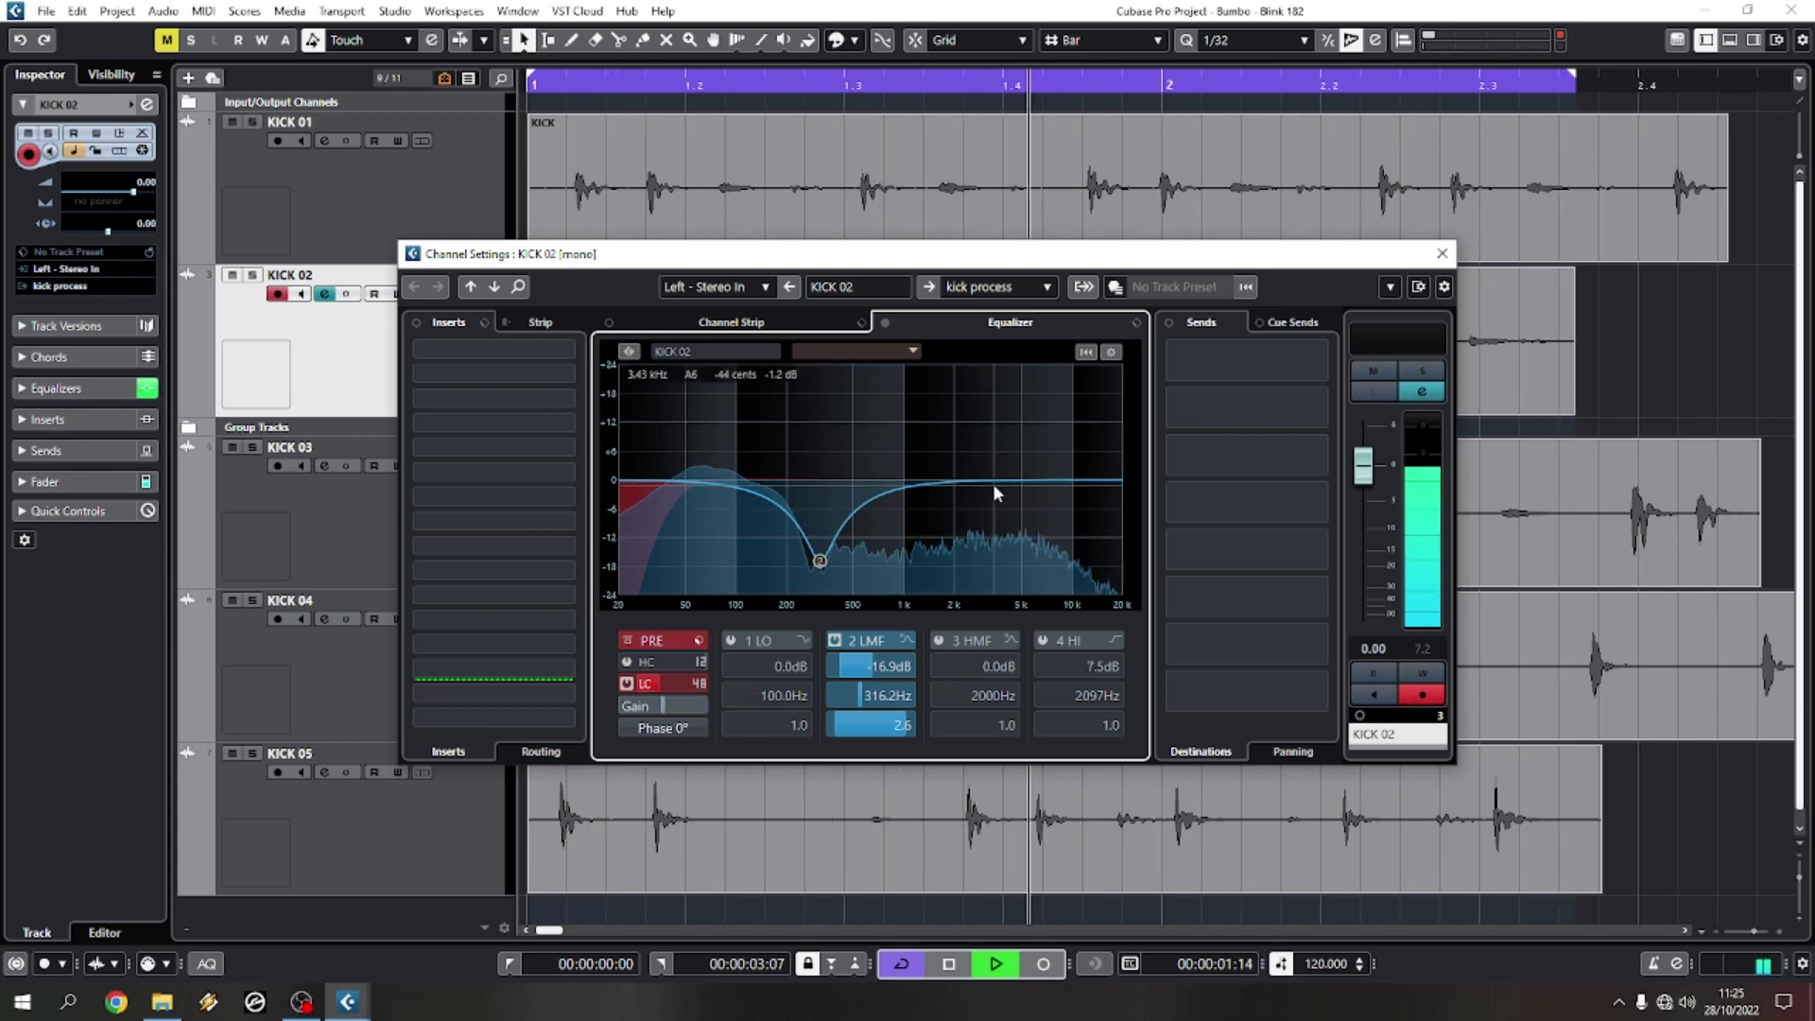
pyautogui.press('space')
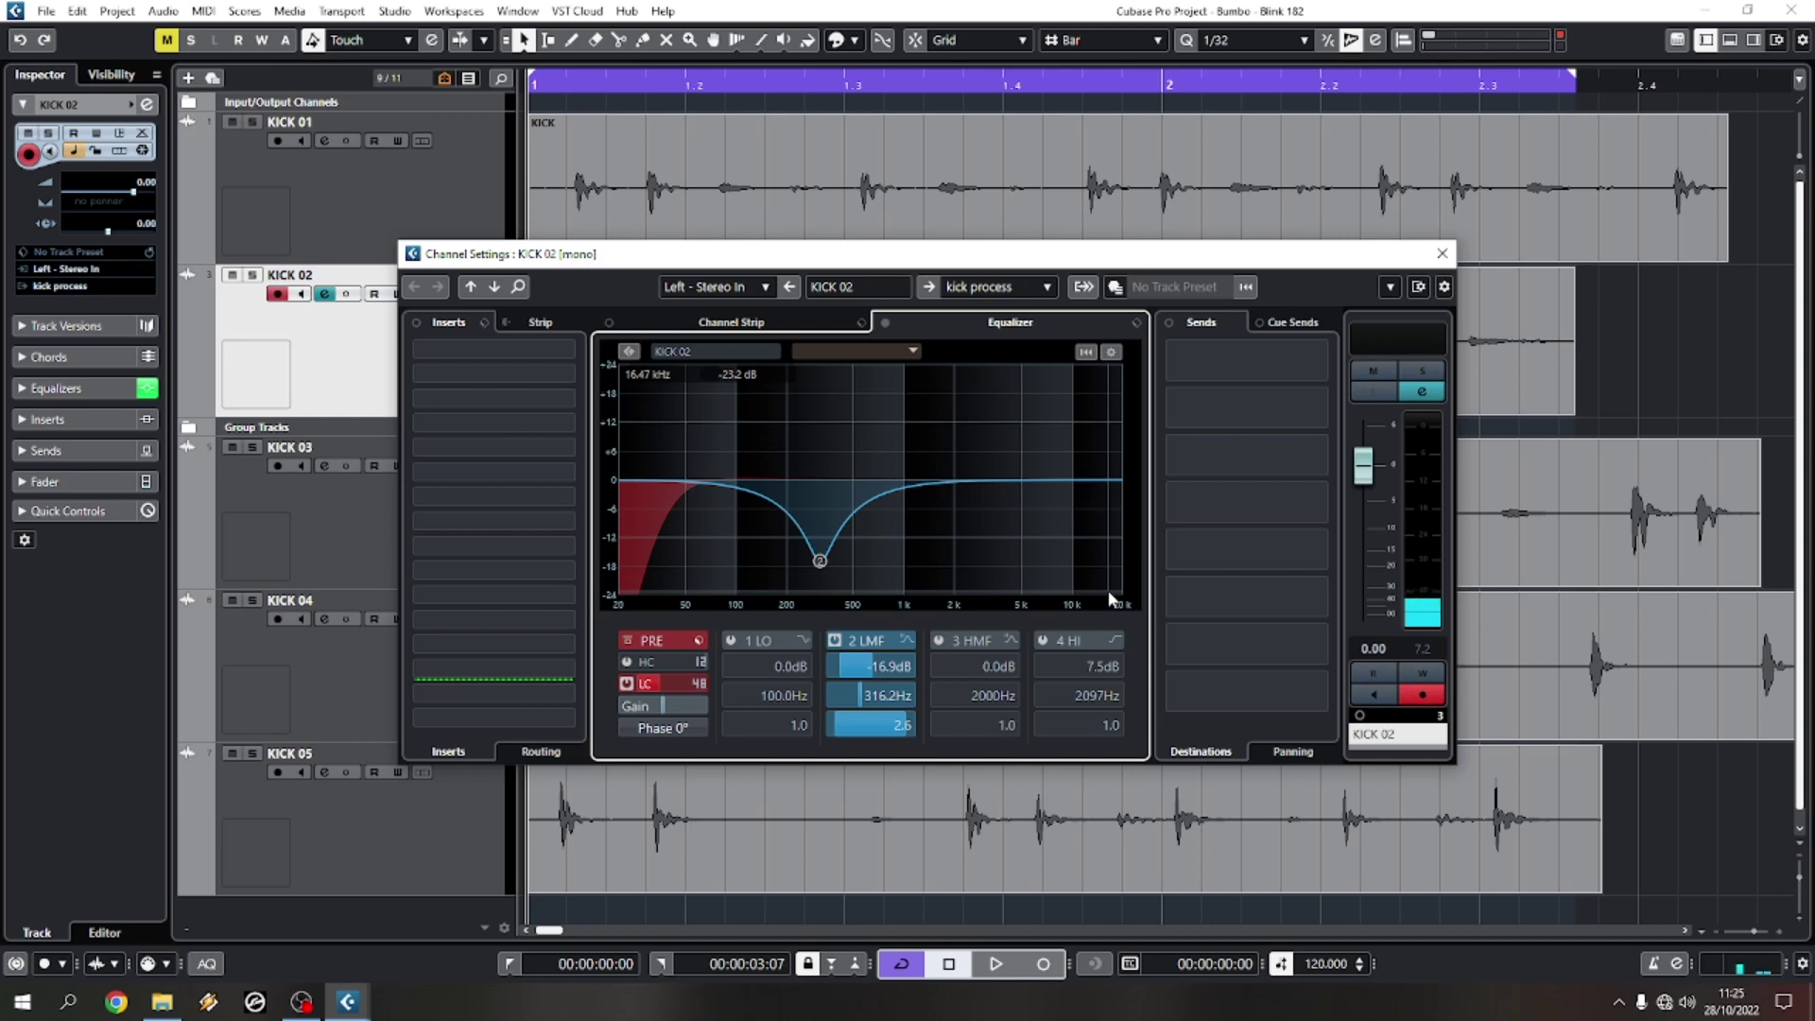
pyautogui.press('space')
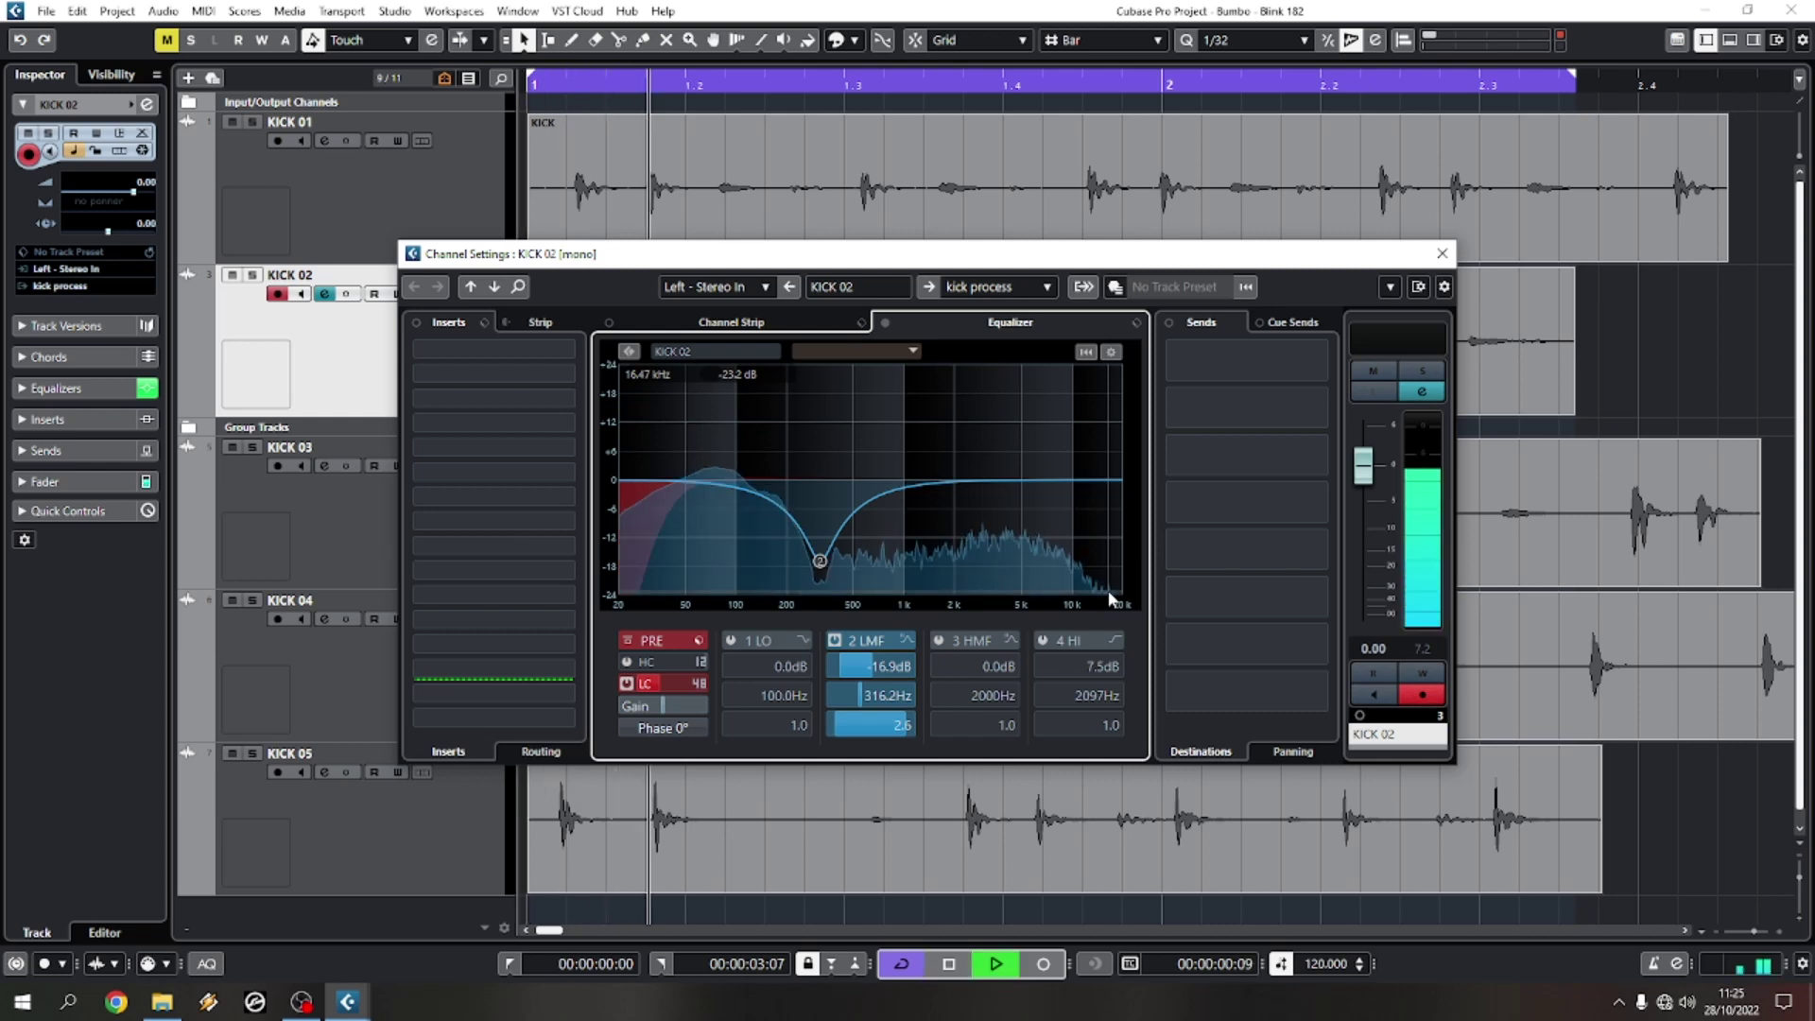
pyautogui.press('space')
# Step: Try a high-cut filter on KICK 02 with a slope of 48 at about 14304 Hz and switch it off after auditioning
pyautogui.click(700, 661)
pyautogui.click(735, 757)
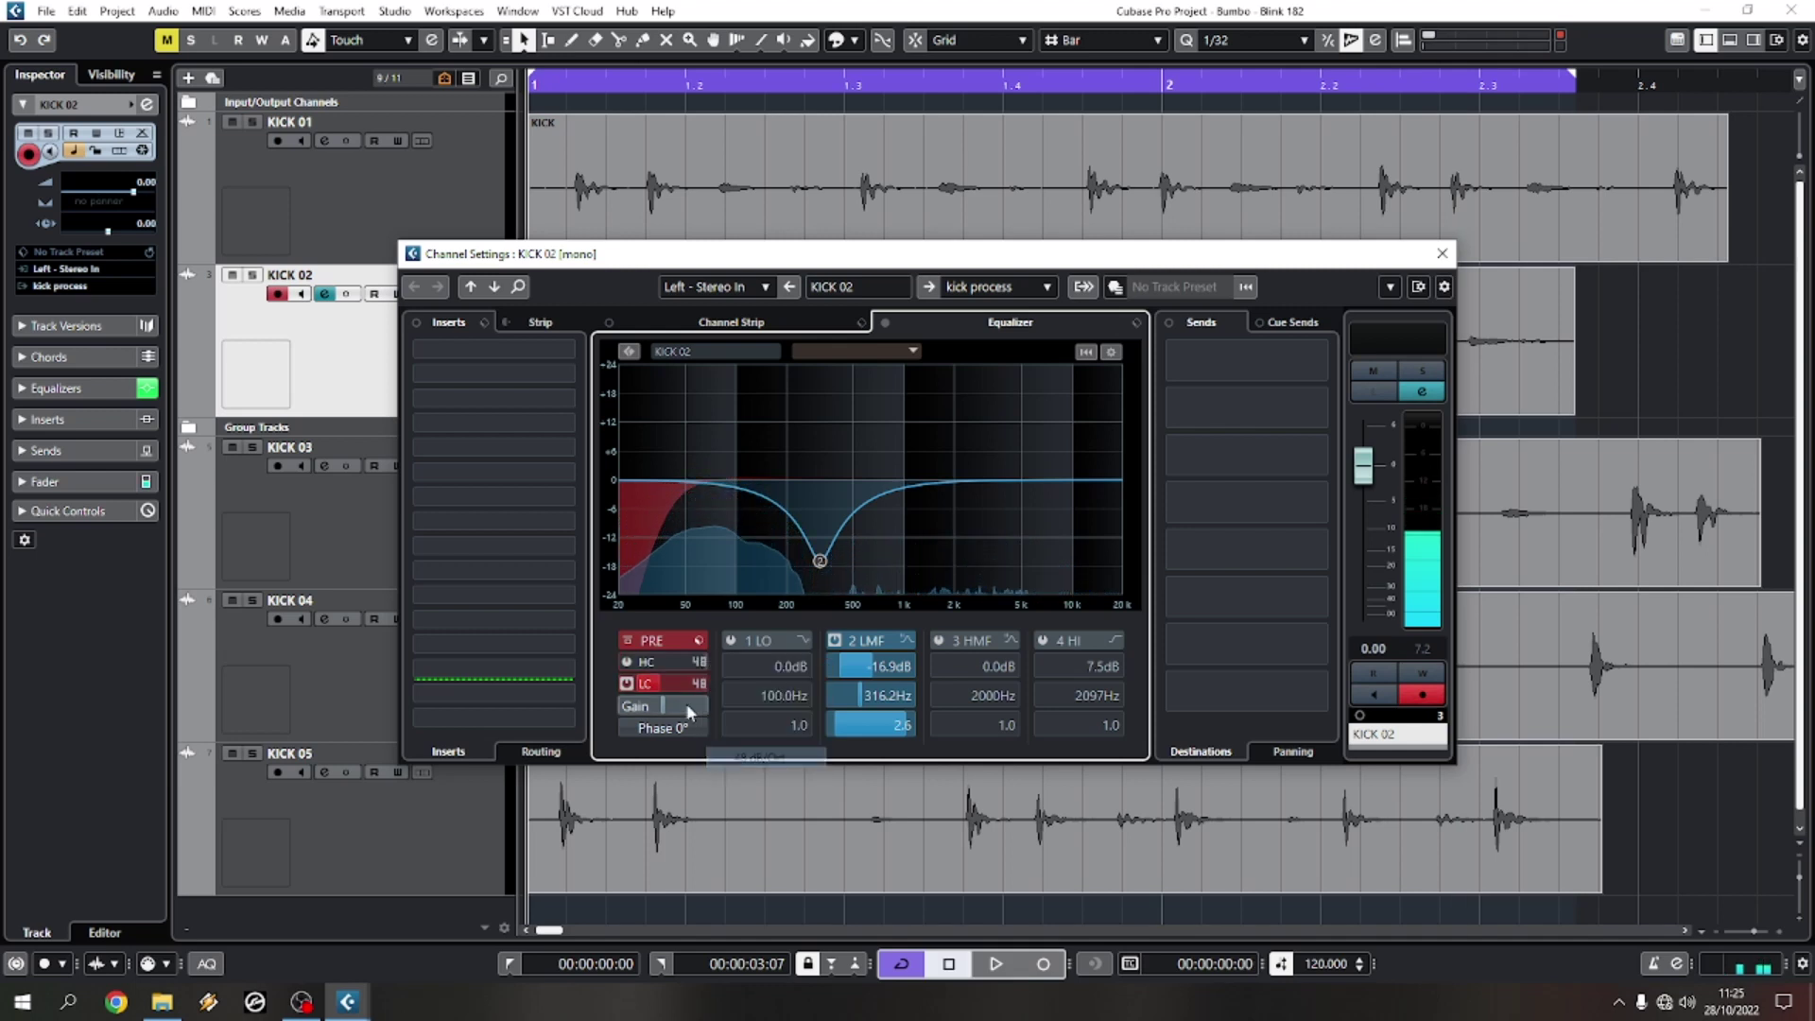
pyautogui.press('space')
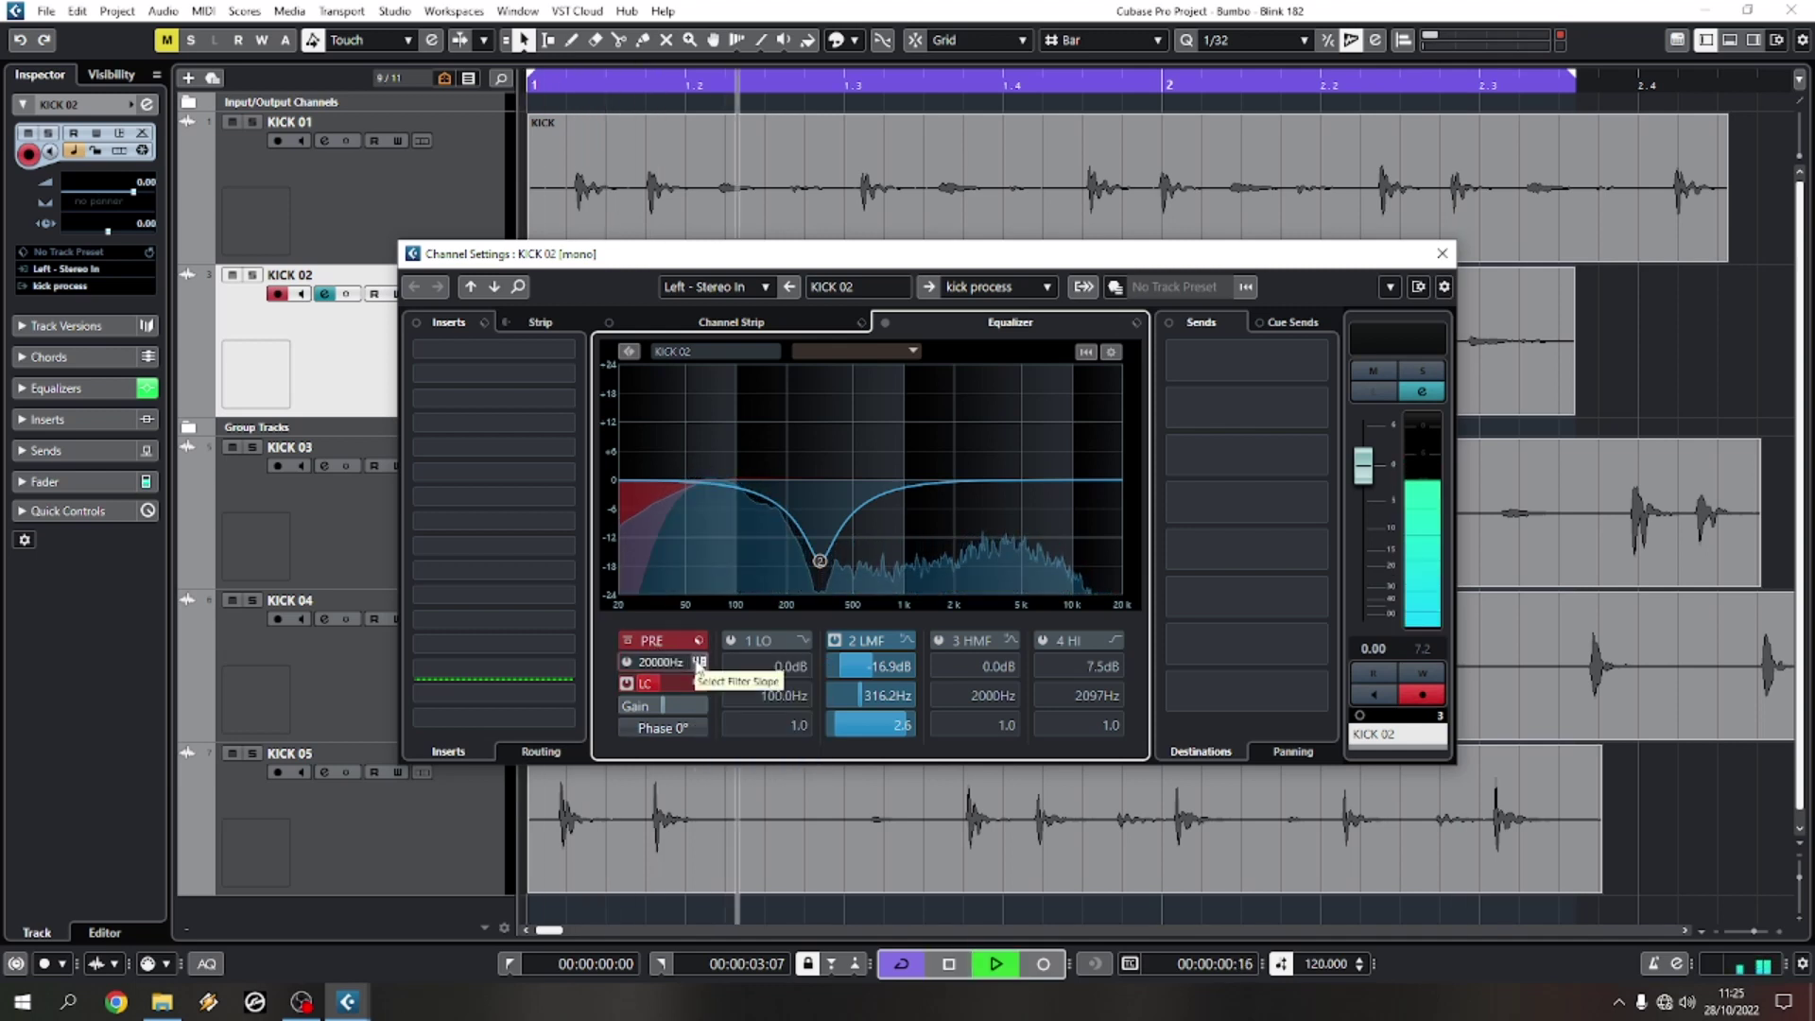
pyautogui.moveTo(652, 661)
pyautogui.mouseDown()
pyautogui.moveTo(639, 673)
pyautogui.moveTo(747, 650)
pyautogui.moveTo(676, 664)
pyautogui.mouseUp()
pyautogui.press('space')
pyautogui.press('space')
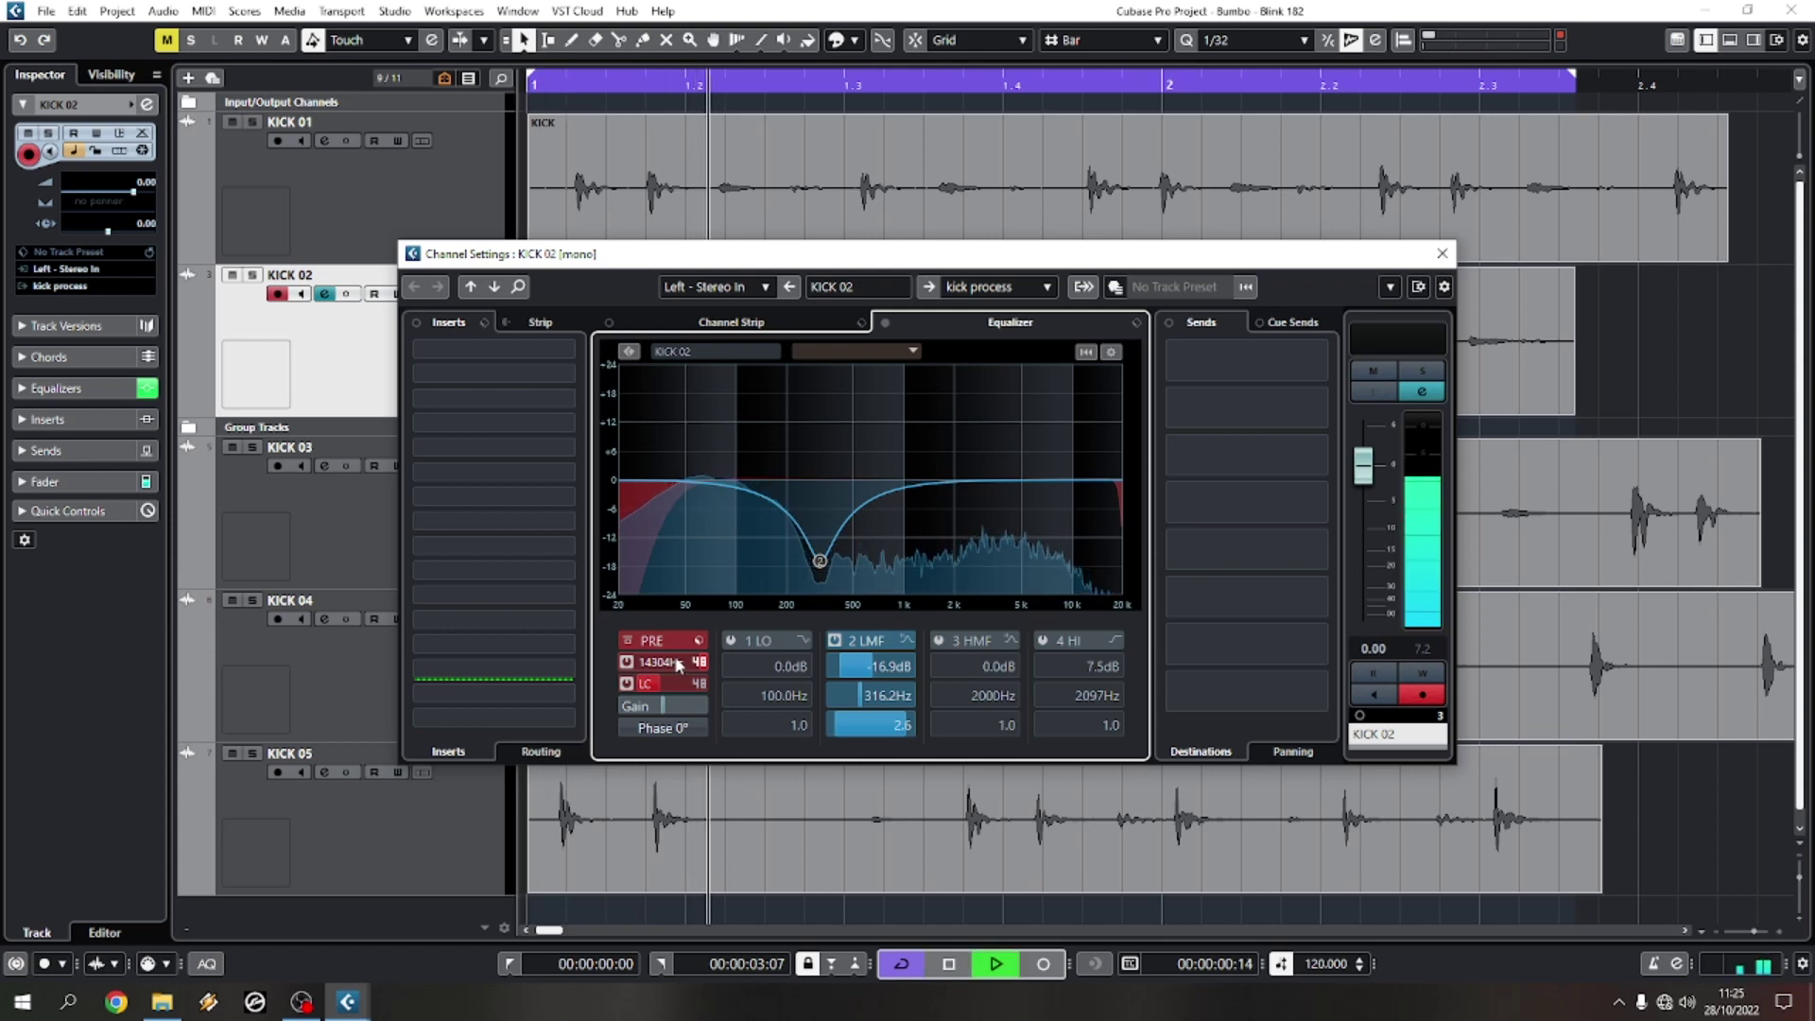
pyautogui.press('space')
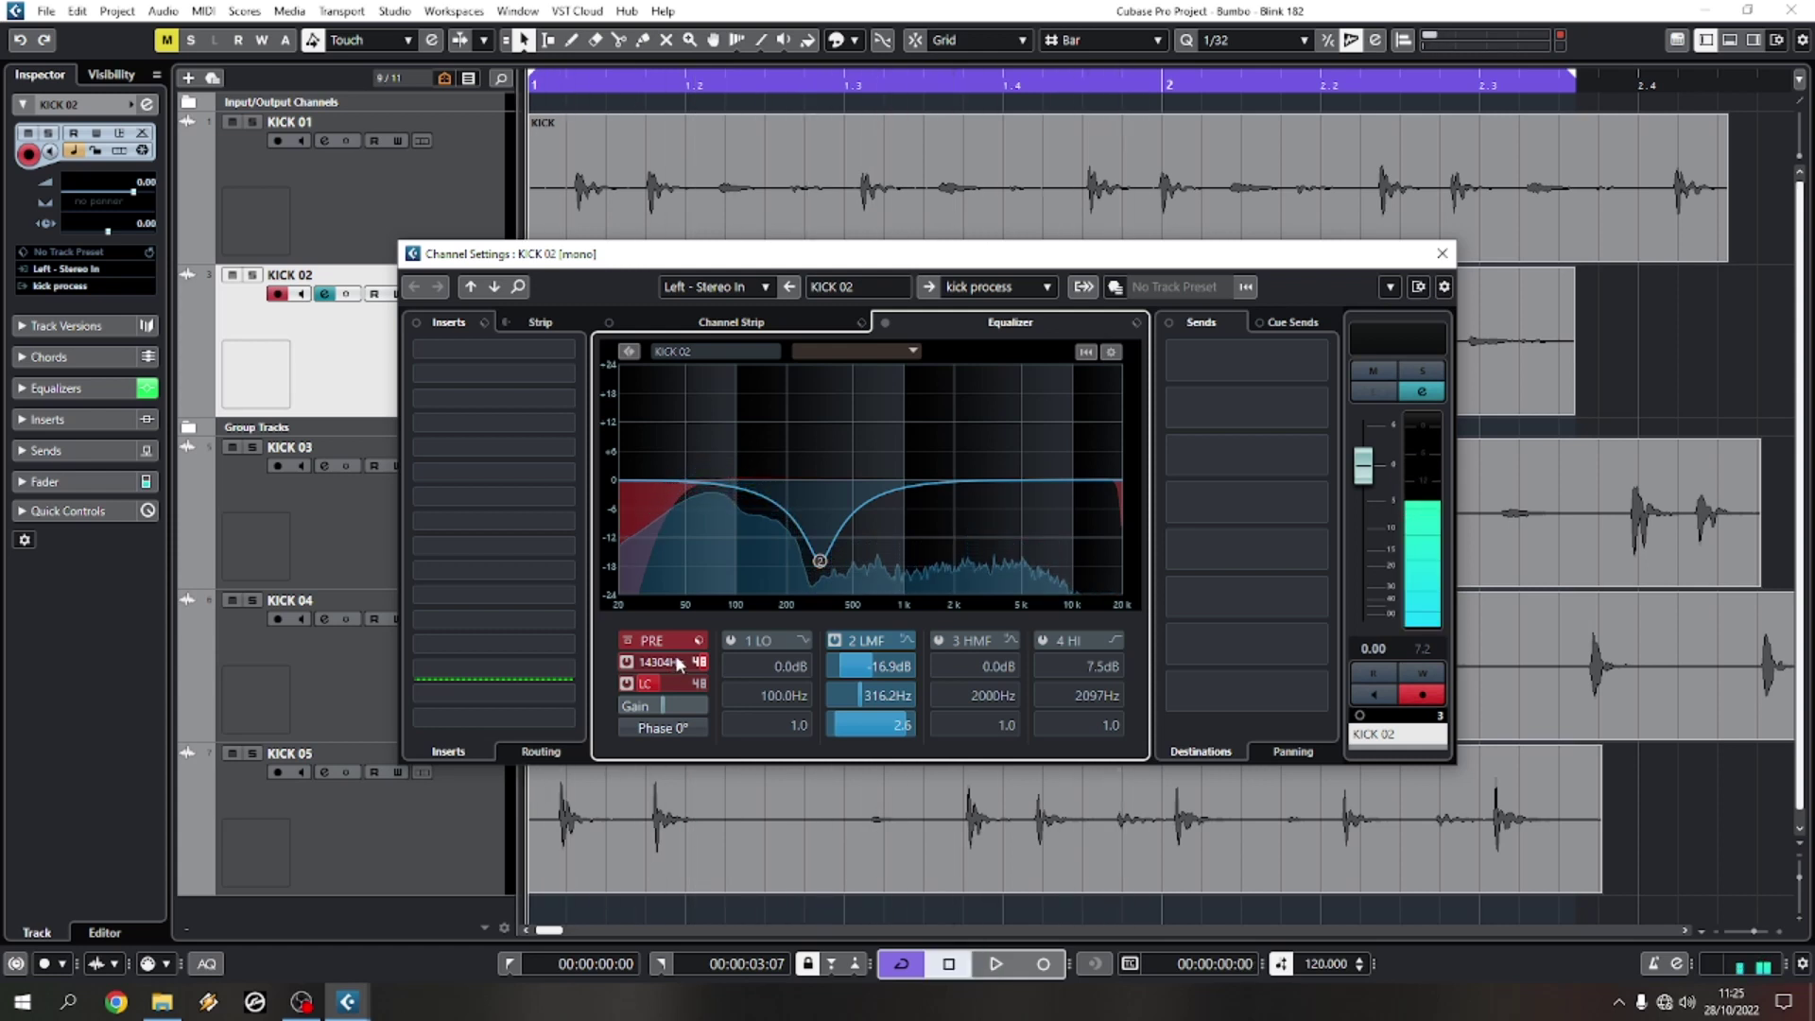
pyautogui.click(626, 662)
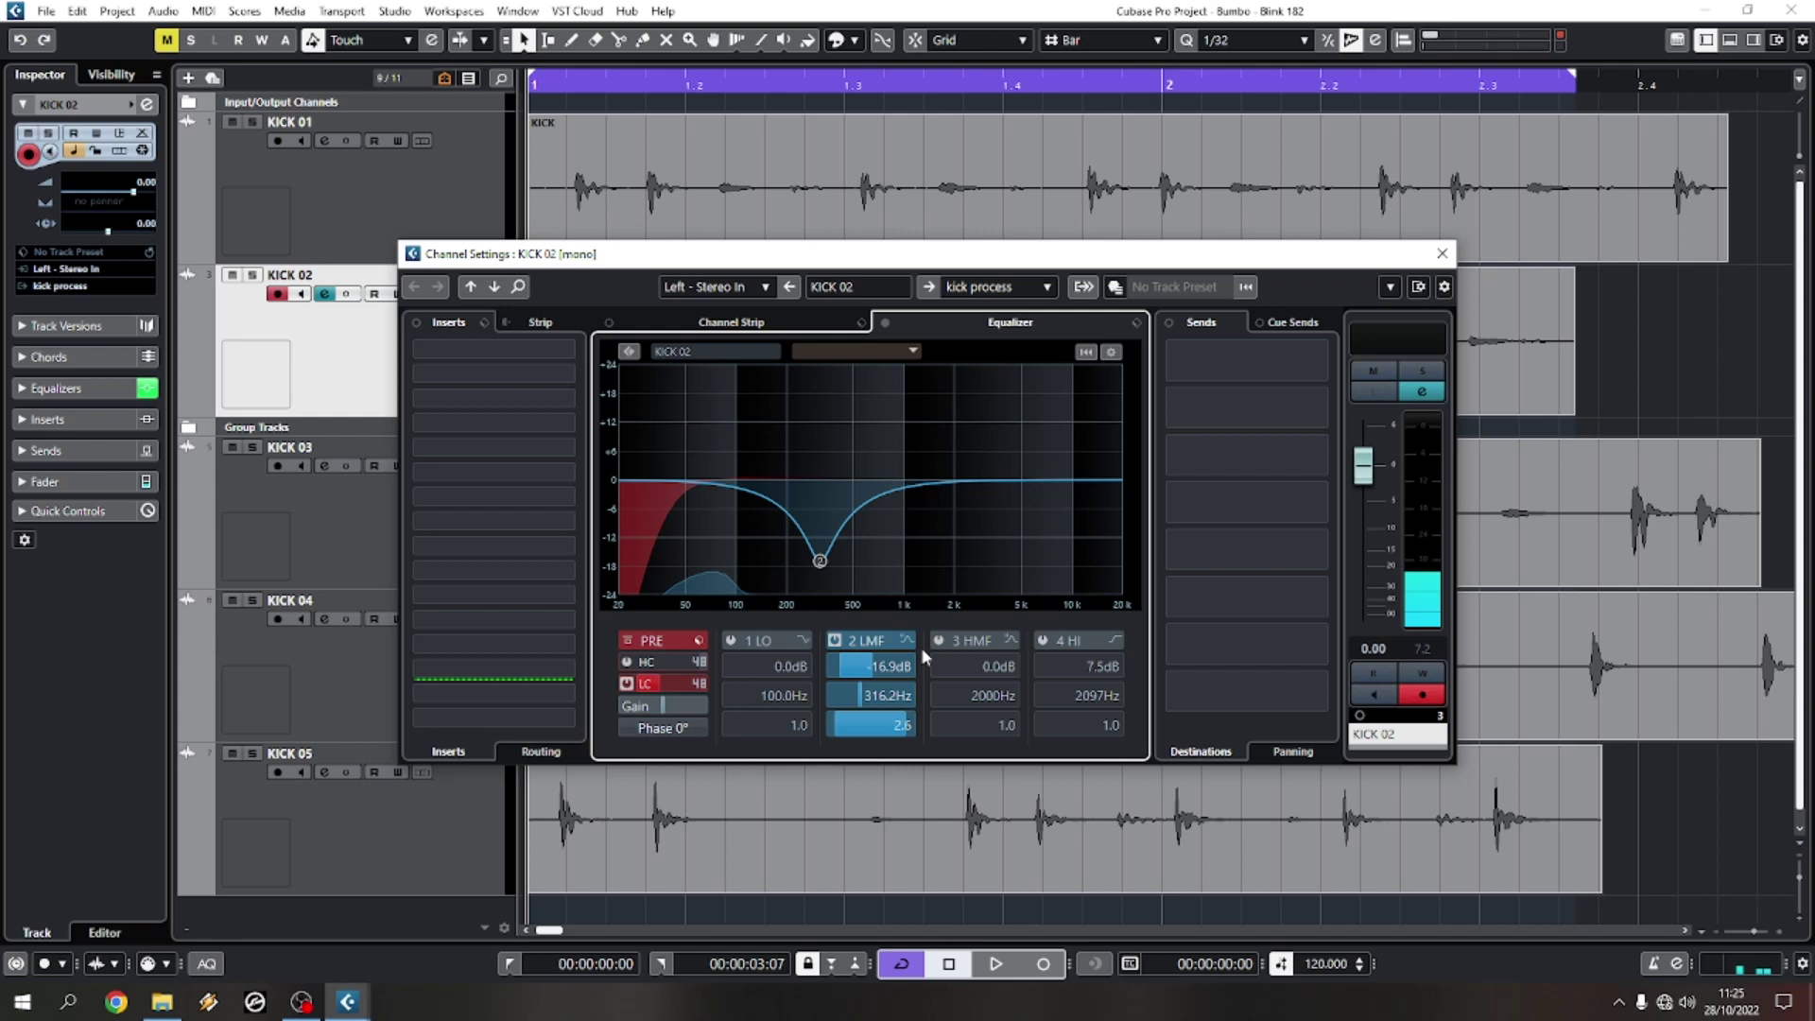
# Step: Compare KICK 02 with the equalizer bypassed and active during playback, and close its channel settings
pyautogui.press('space')
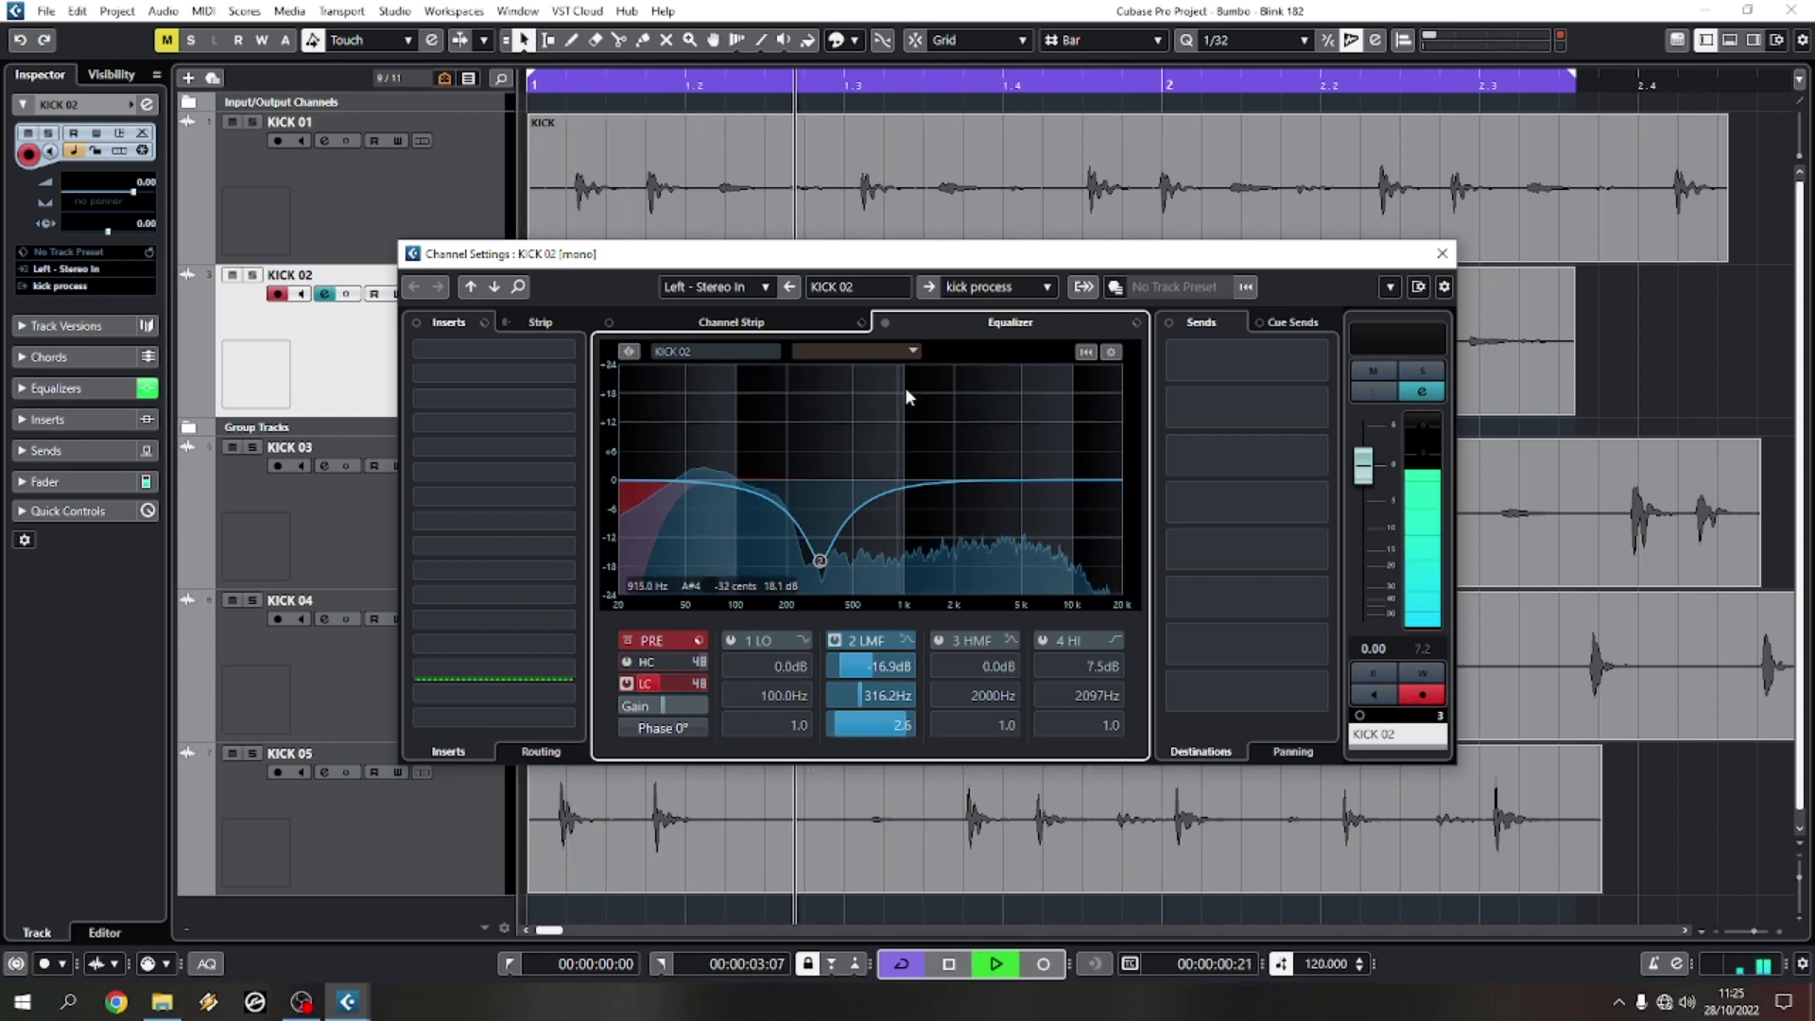
pyautogui.click(885, 323)
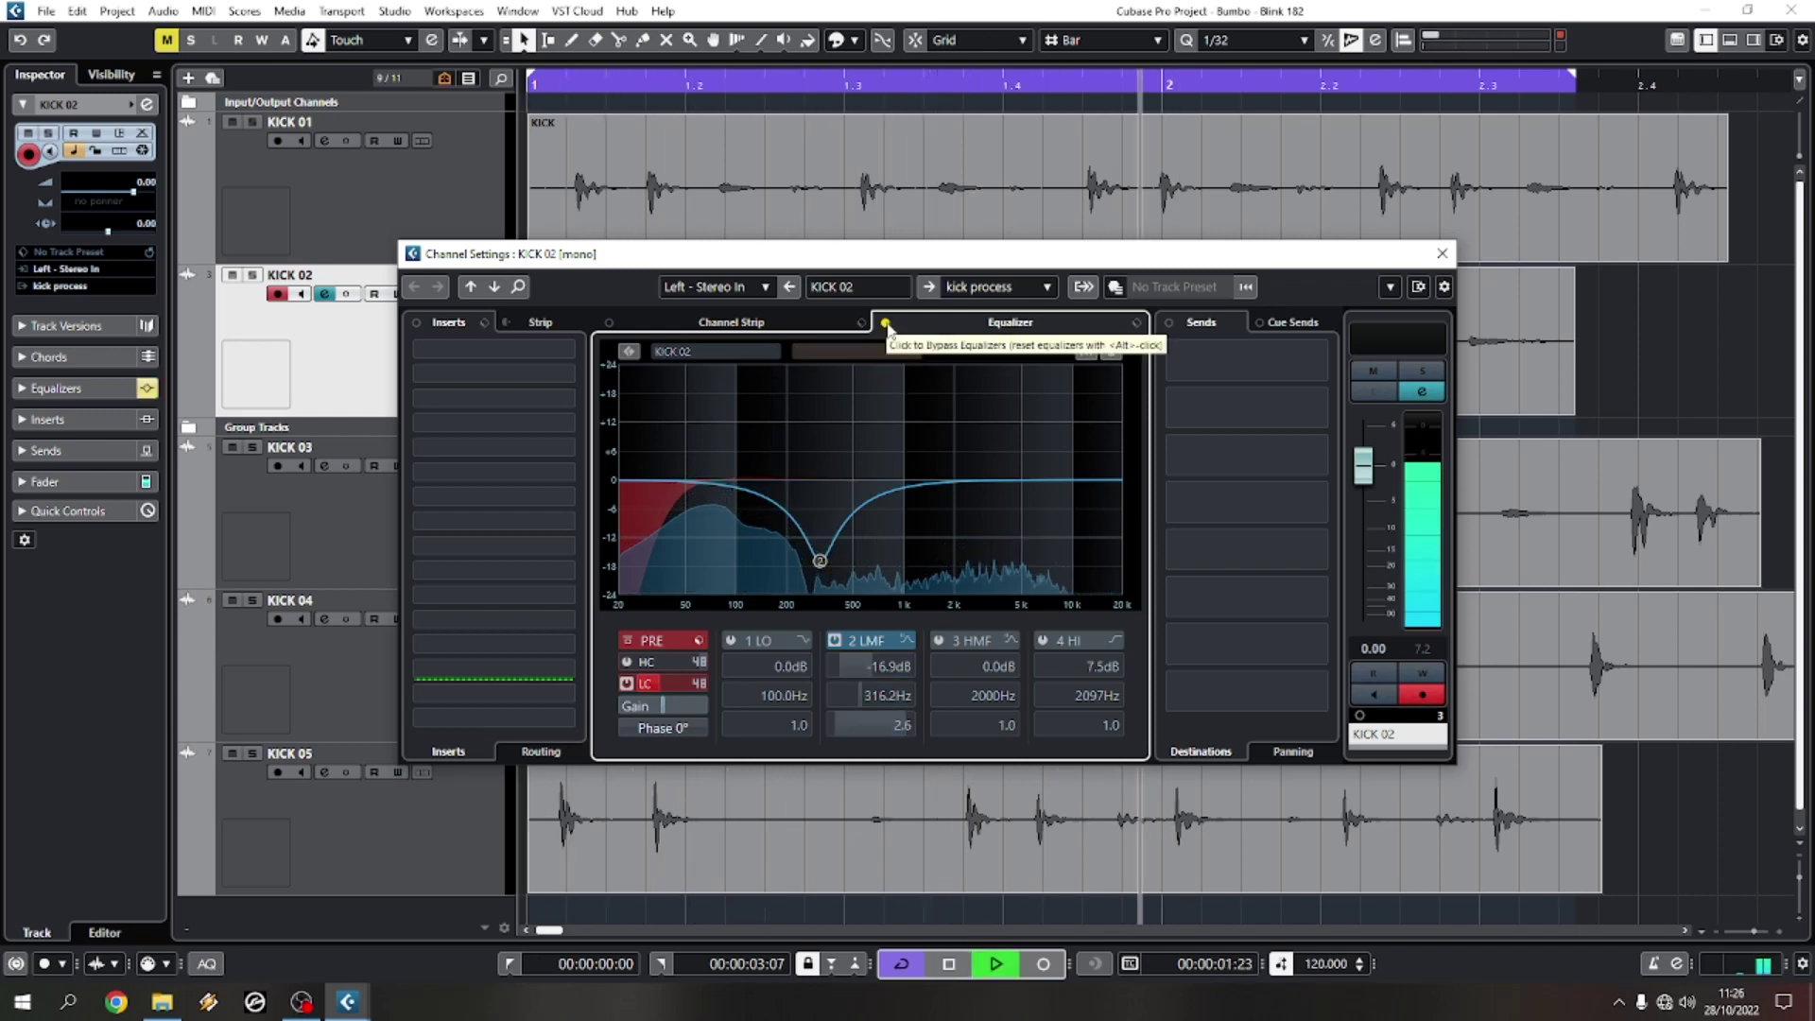
pyautogui.click(885, 323)
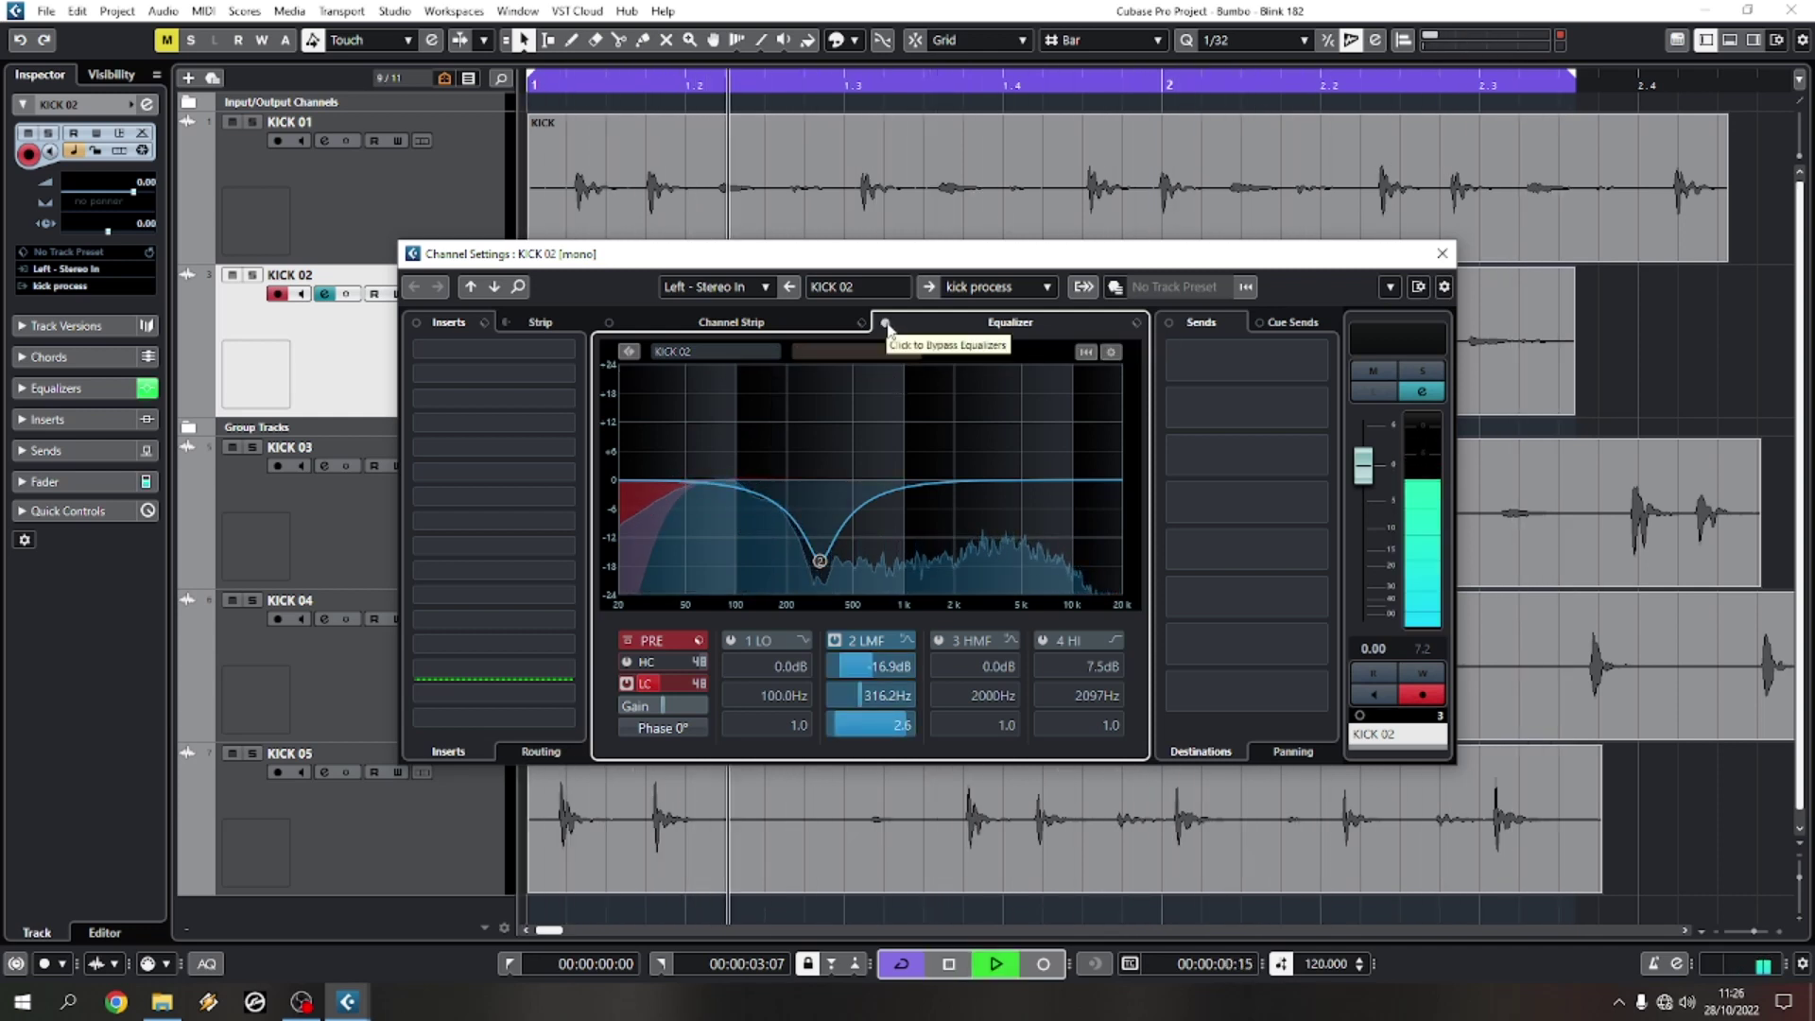
pyautogui.click(886, 323)
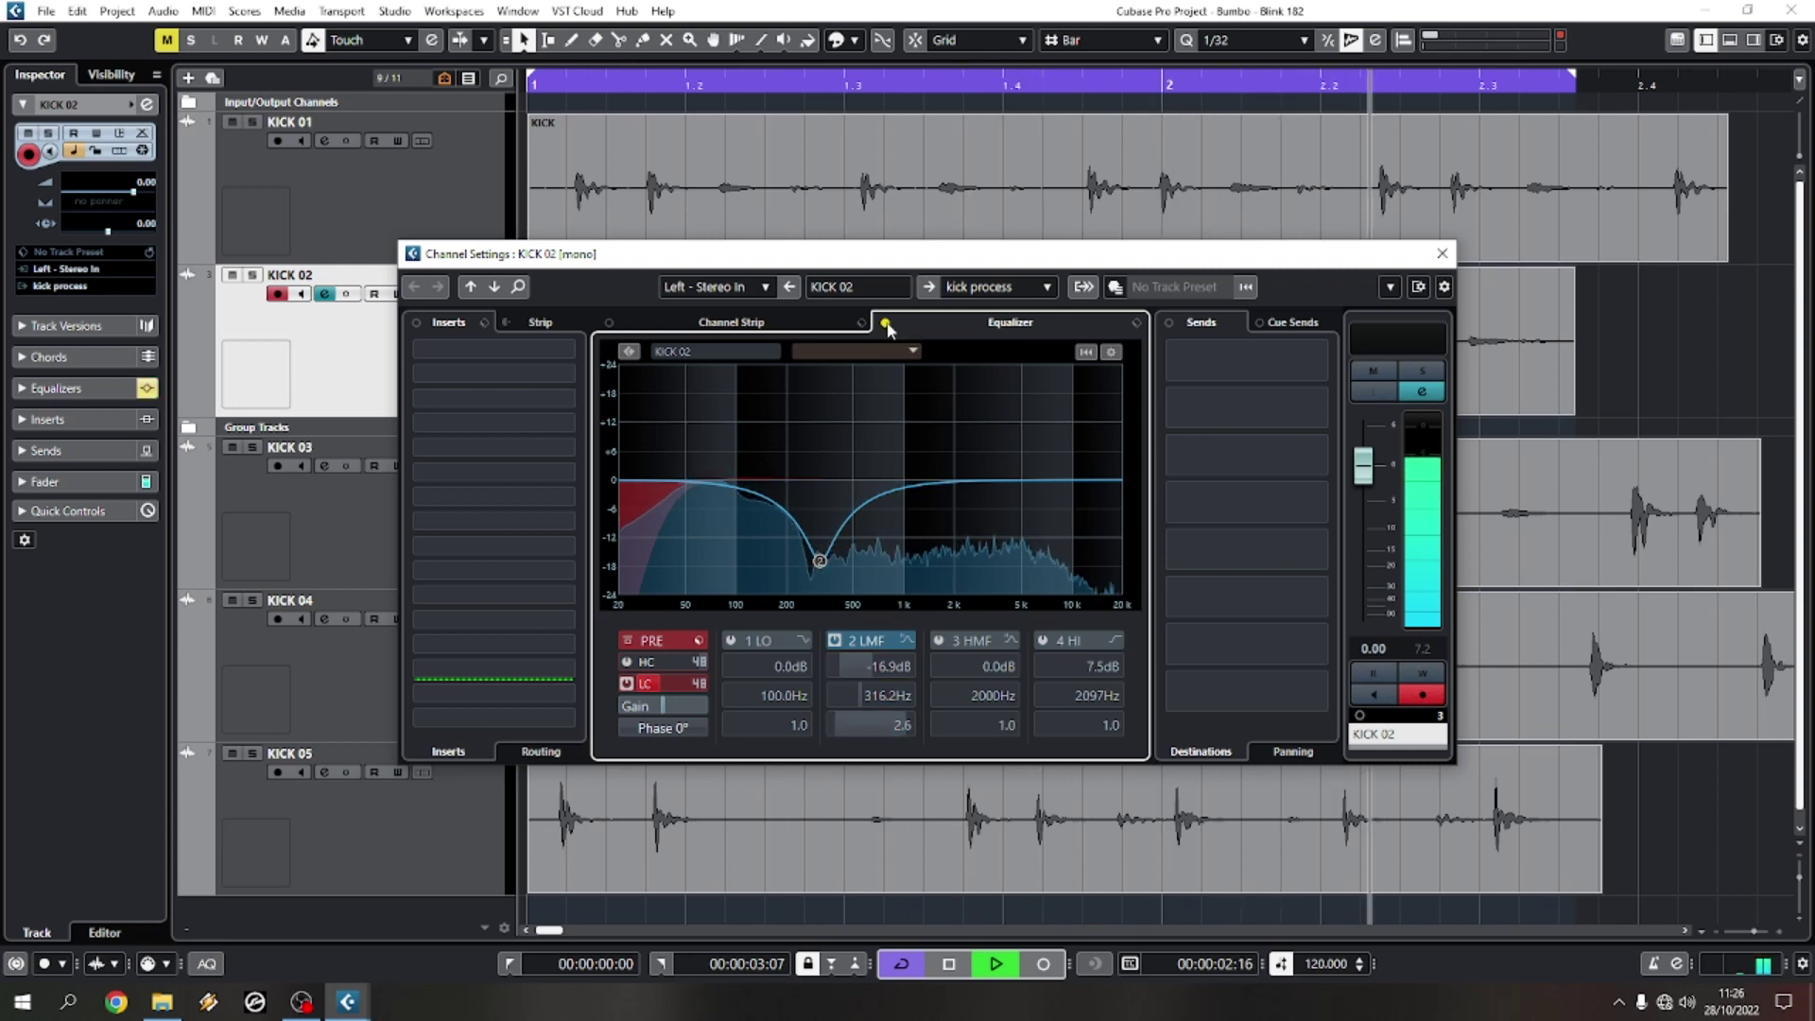
pyautogui.click(886, 324)
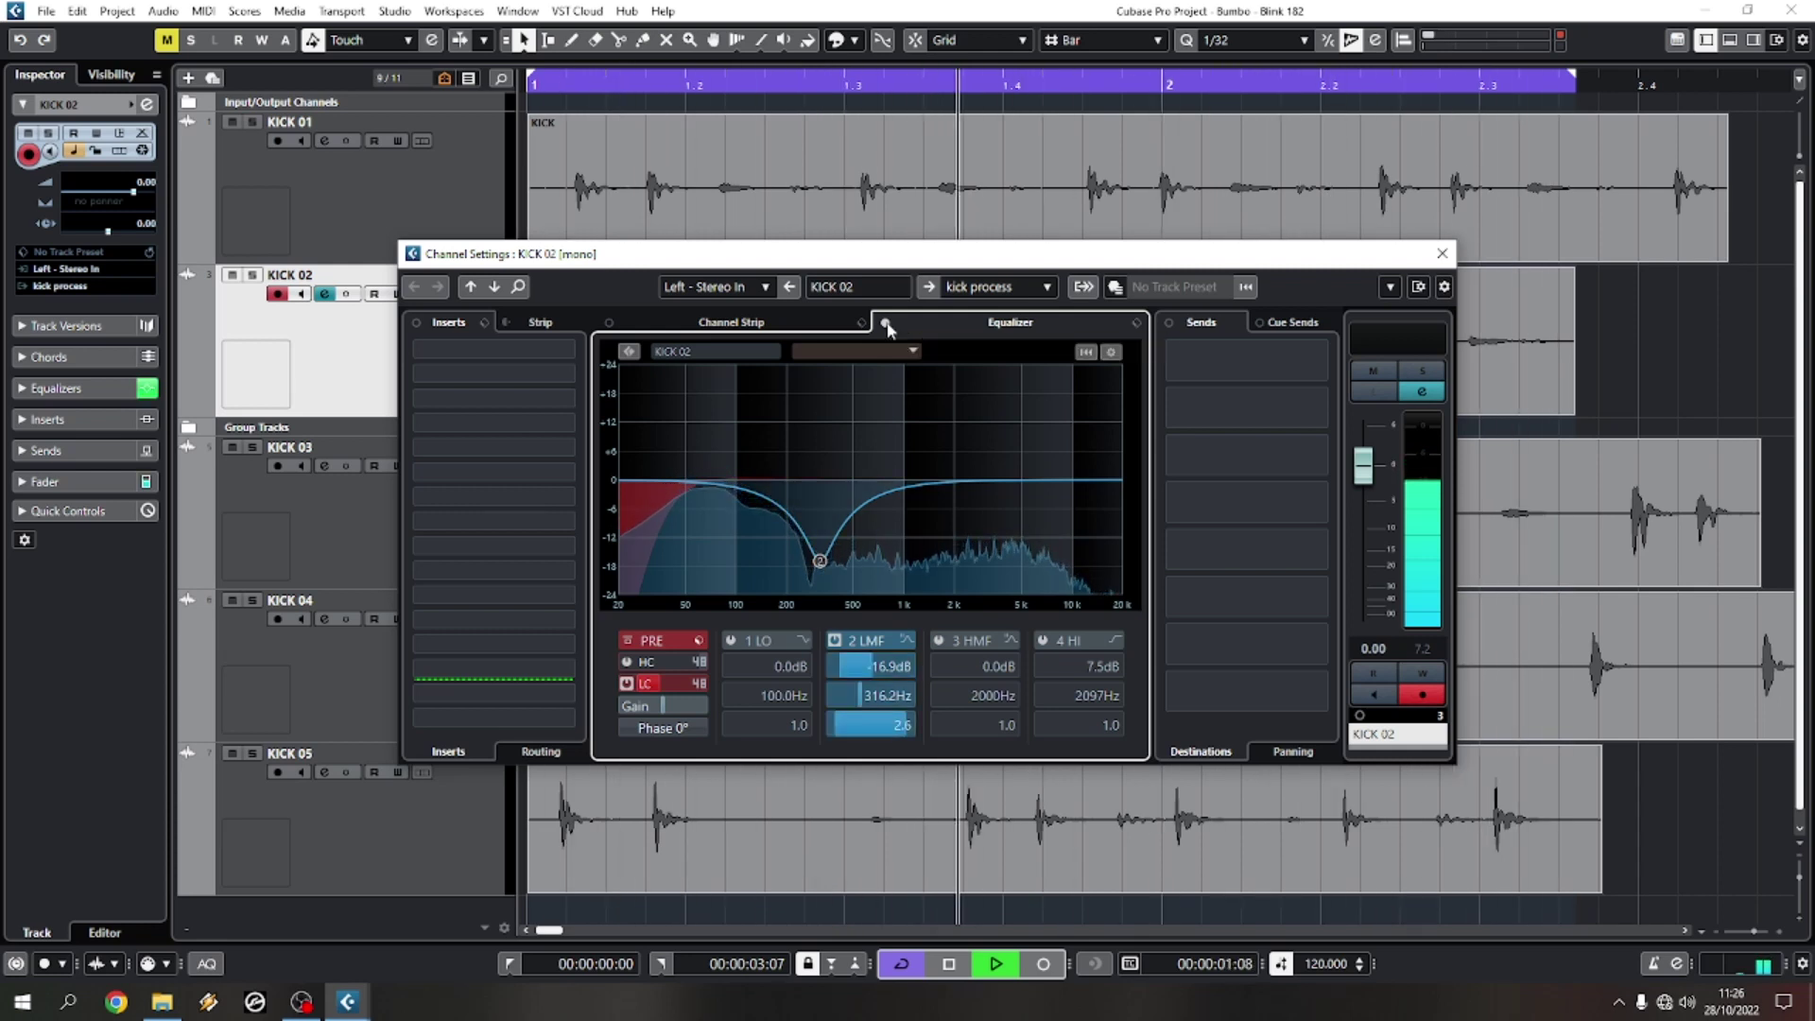
pyautogui.press('space')
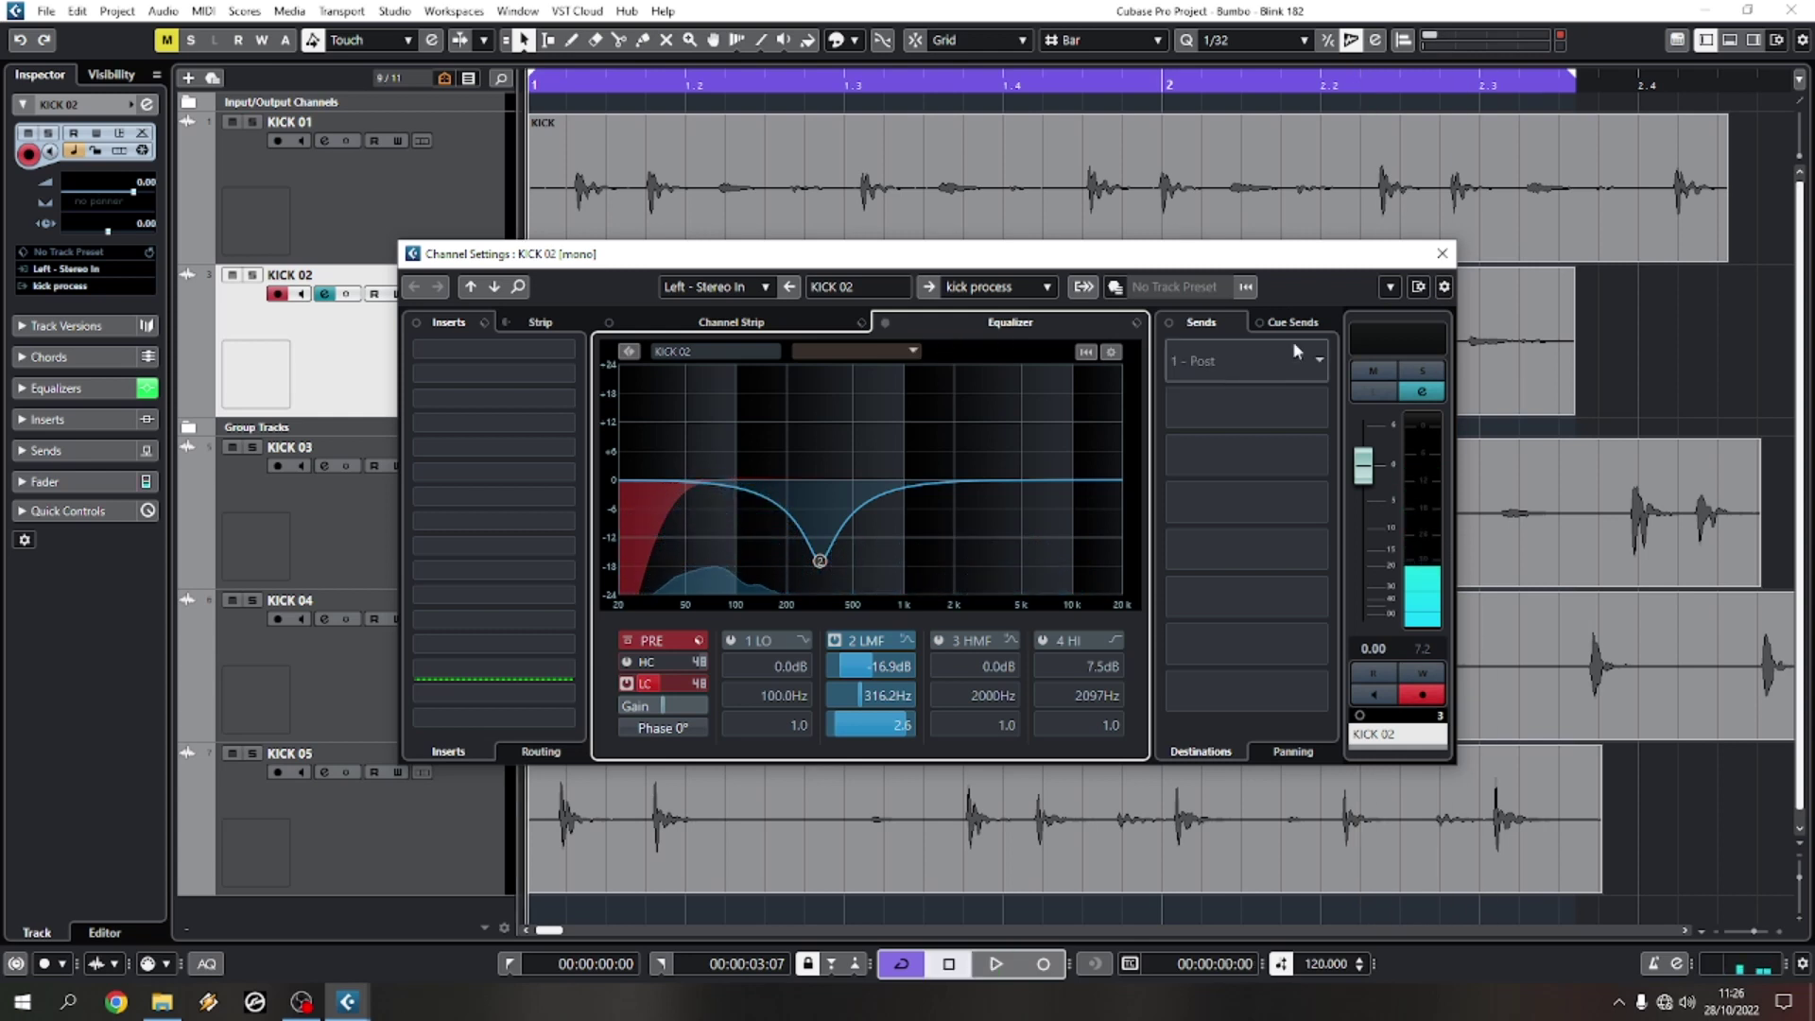
pyautogui.click(1441, 254)
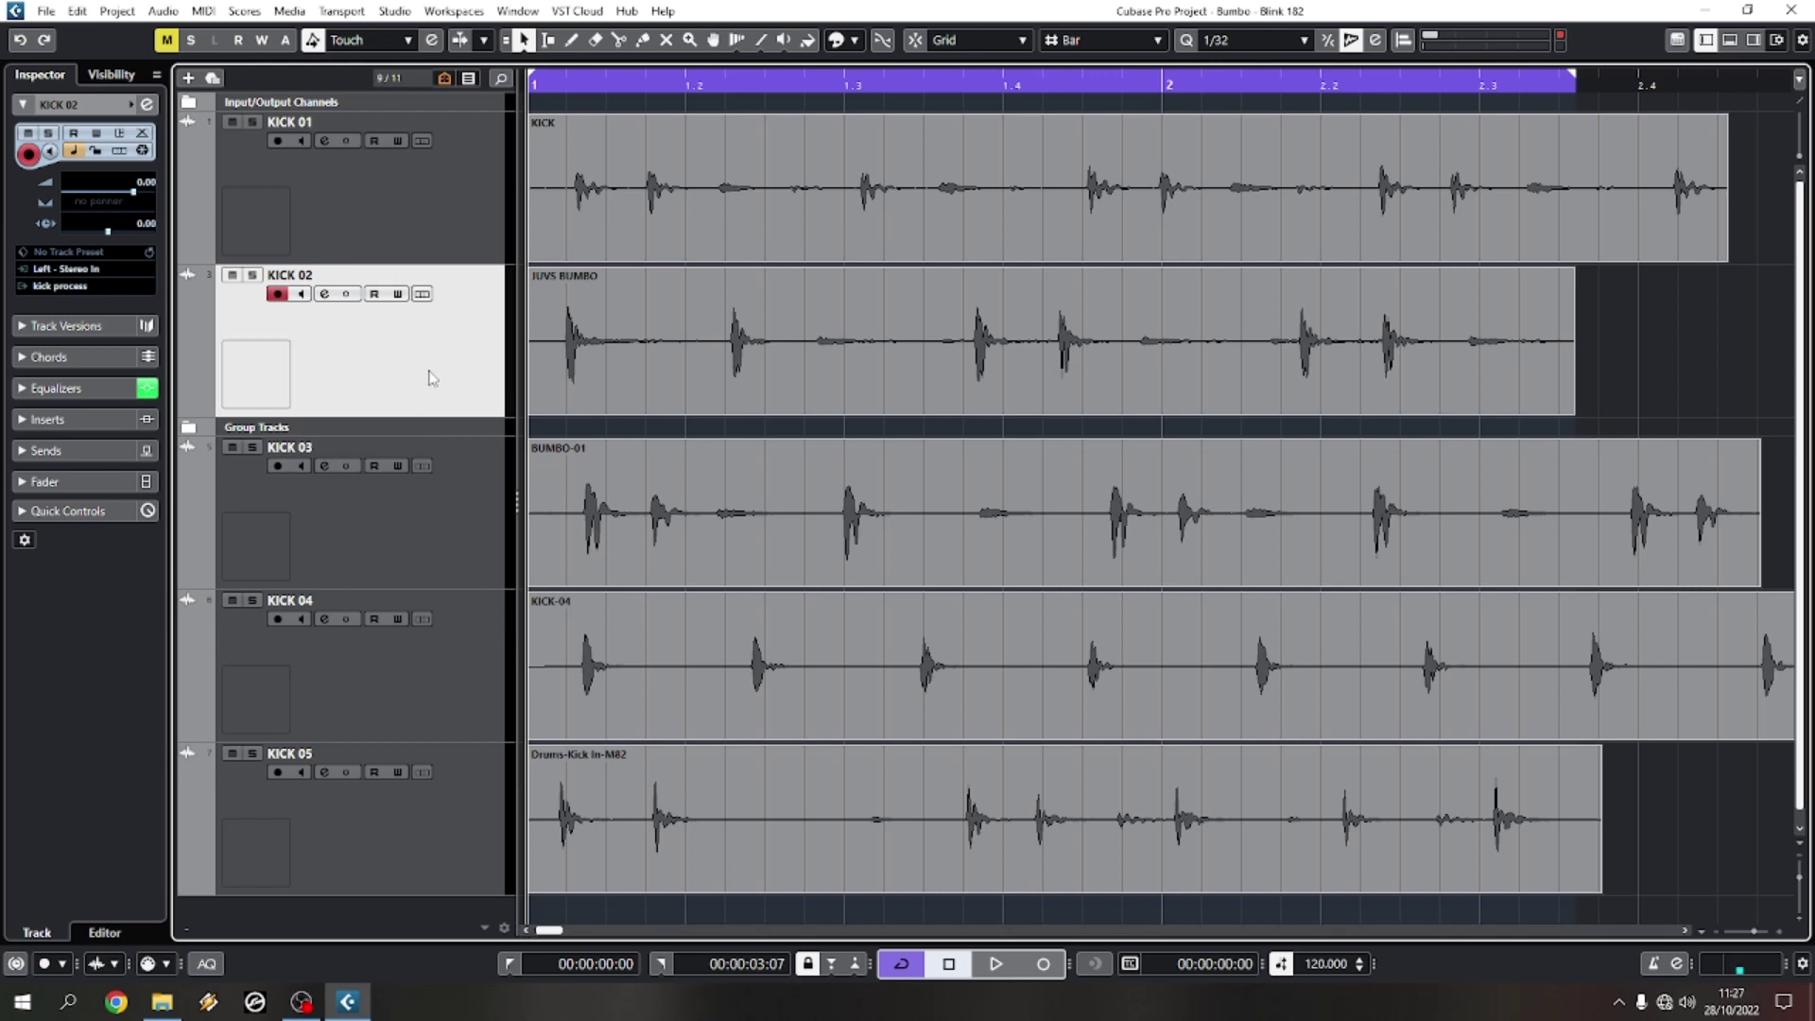
# Step: Reopen the KICK 02 channel settings, listen again with the equalizer active, bypassed and active, and close them
pyautogui.click(326, 294)
pyautogui.press('space')
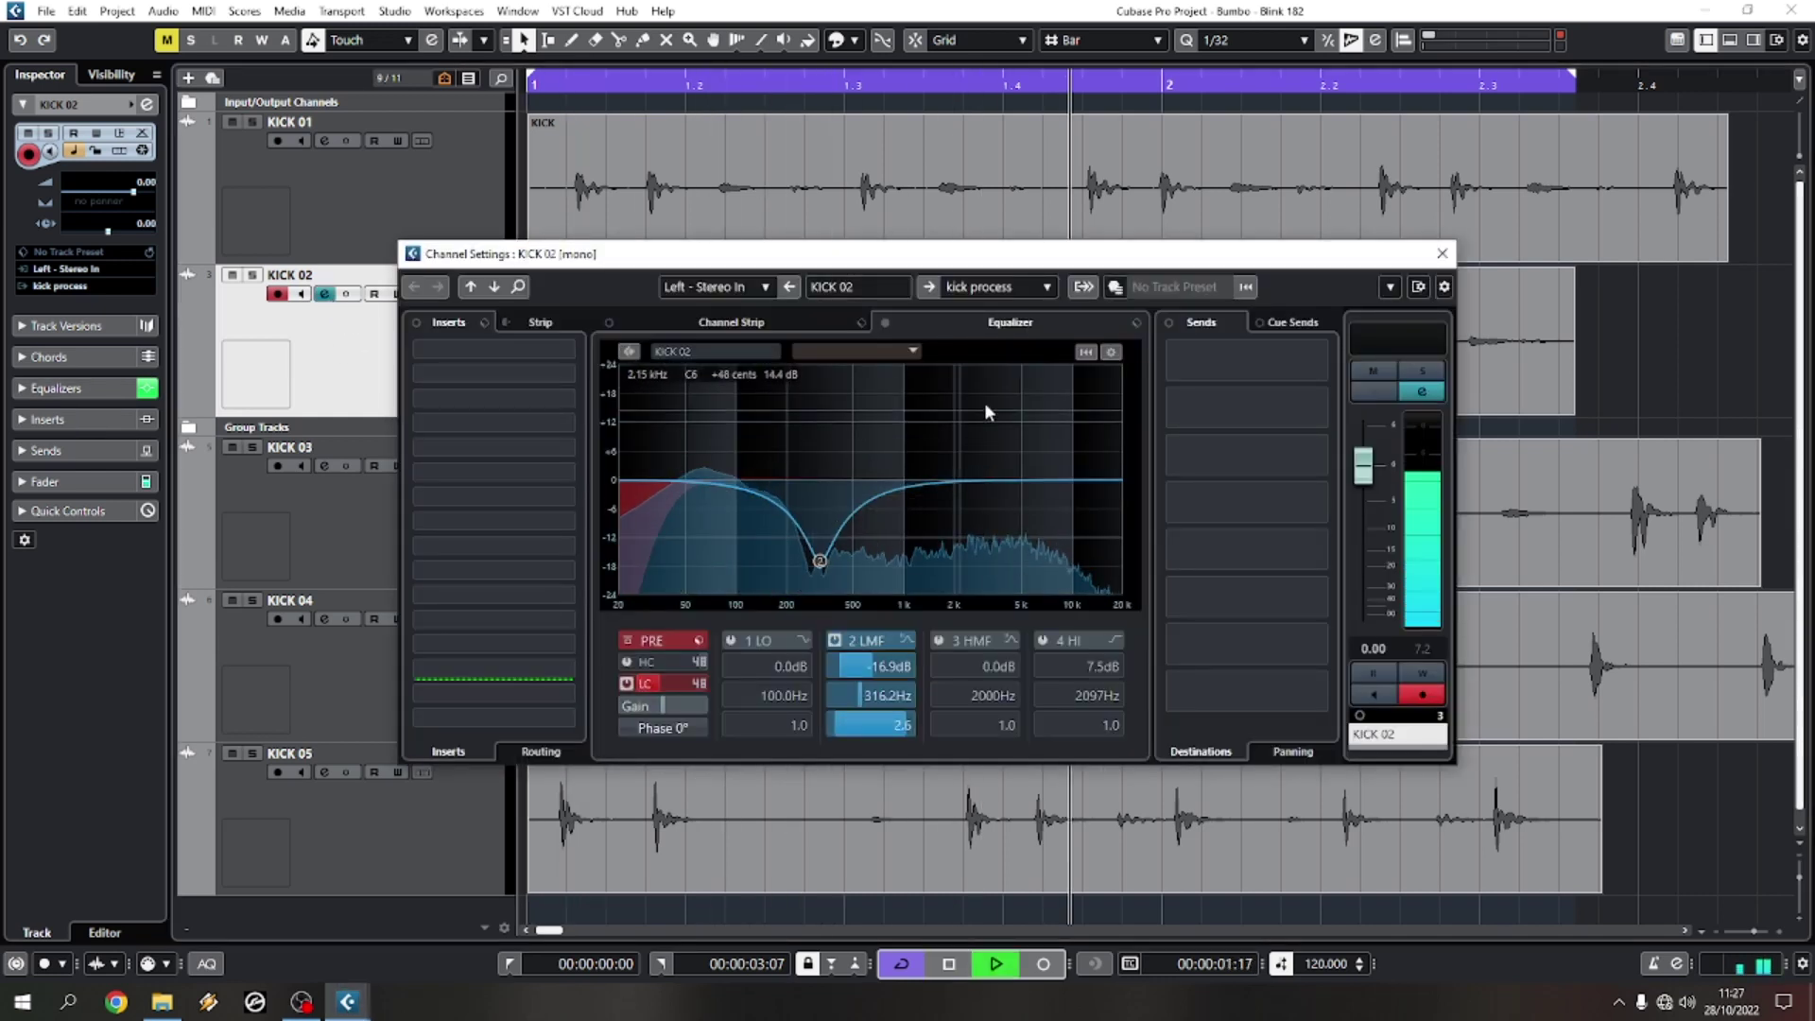
pyautogui.press('space')
pyautogui.click(885, 327)
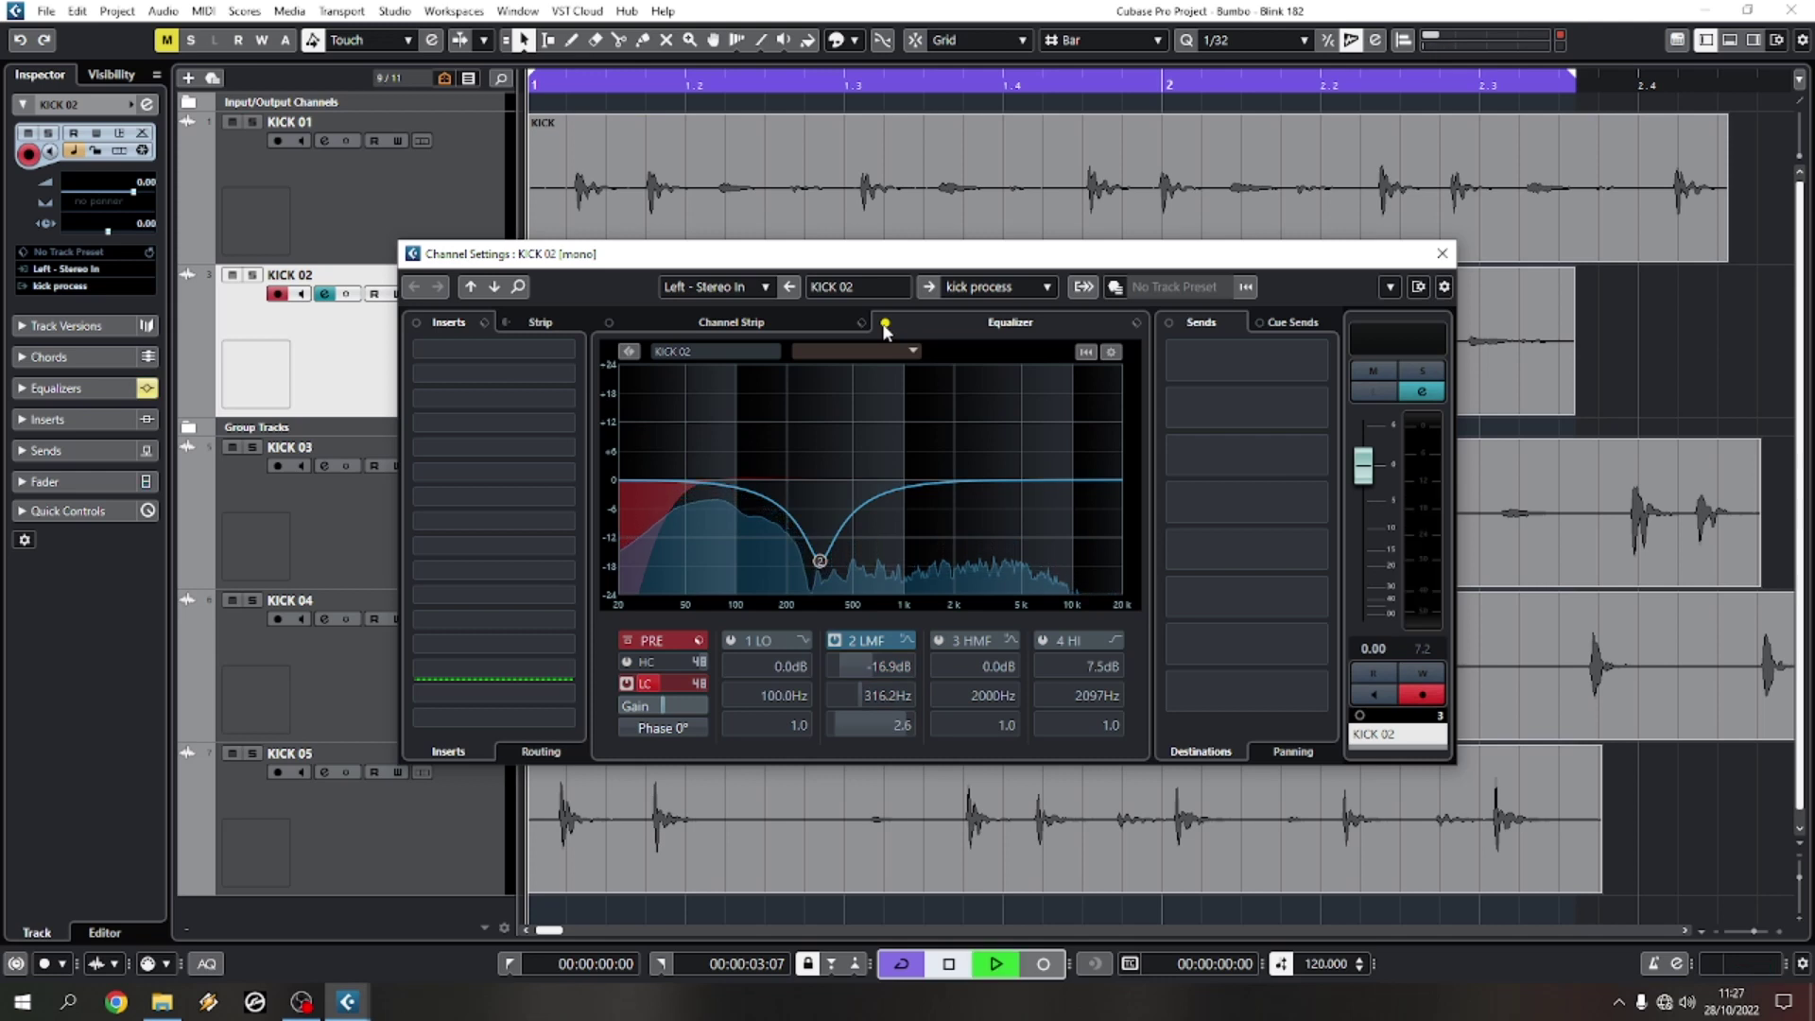
pyautogui.press('space')
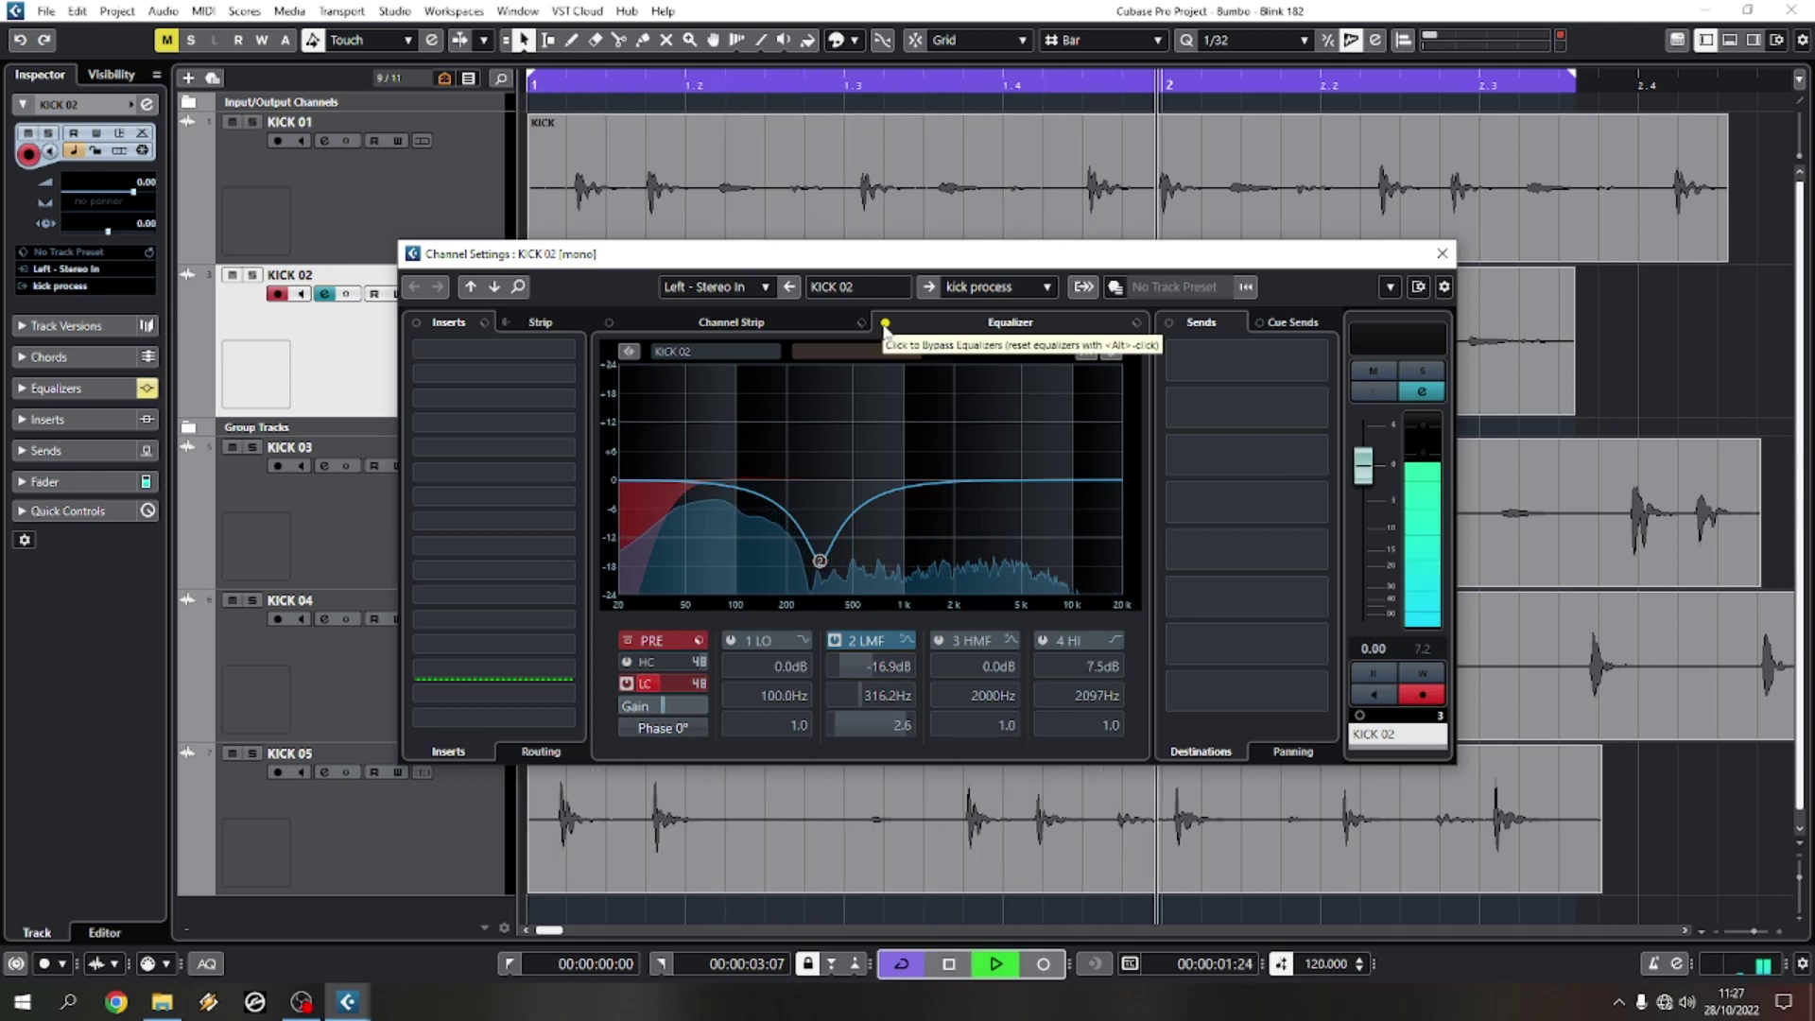
pyautogui.press('space')
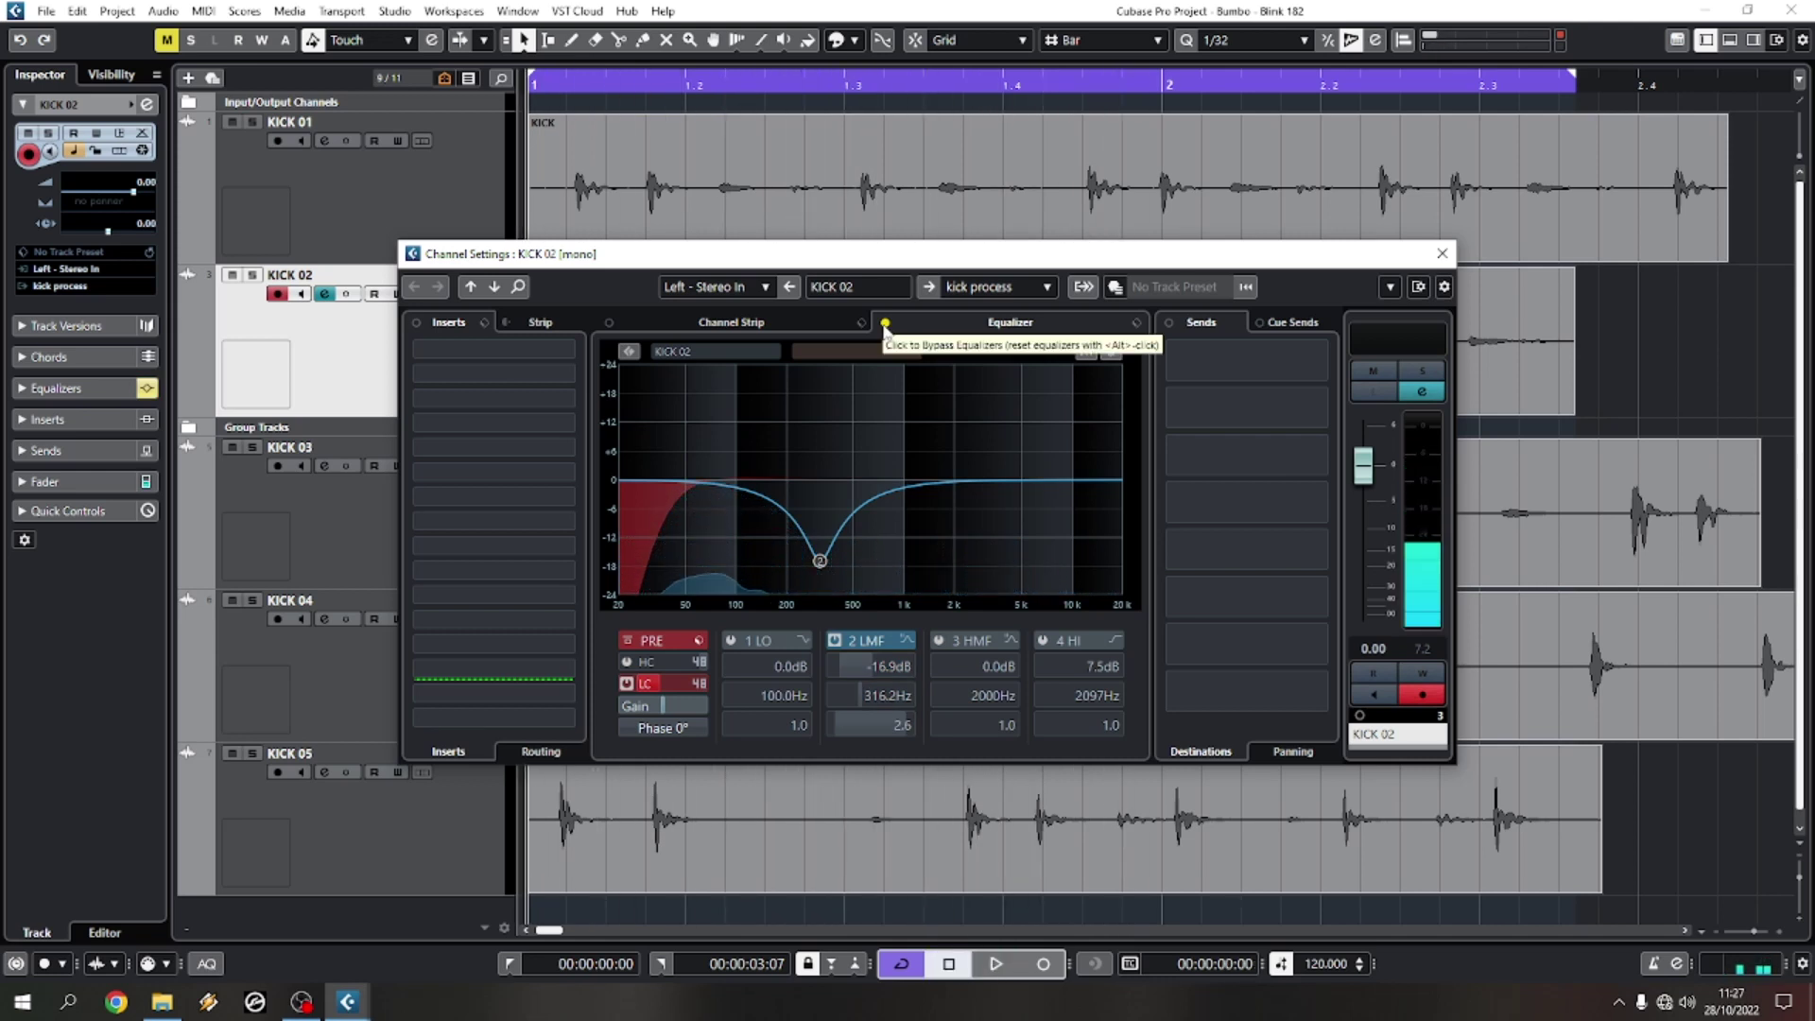
pyautogui.click(885, 325)
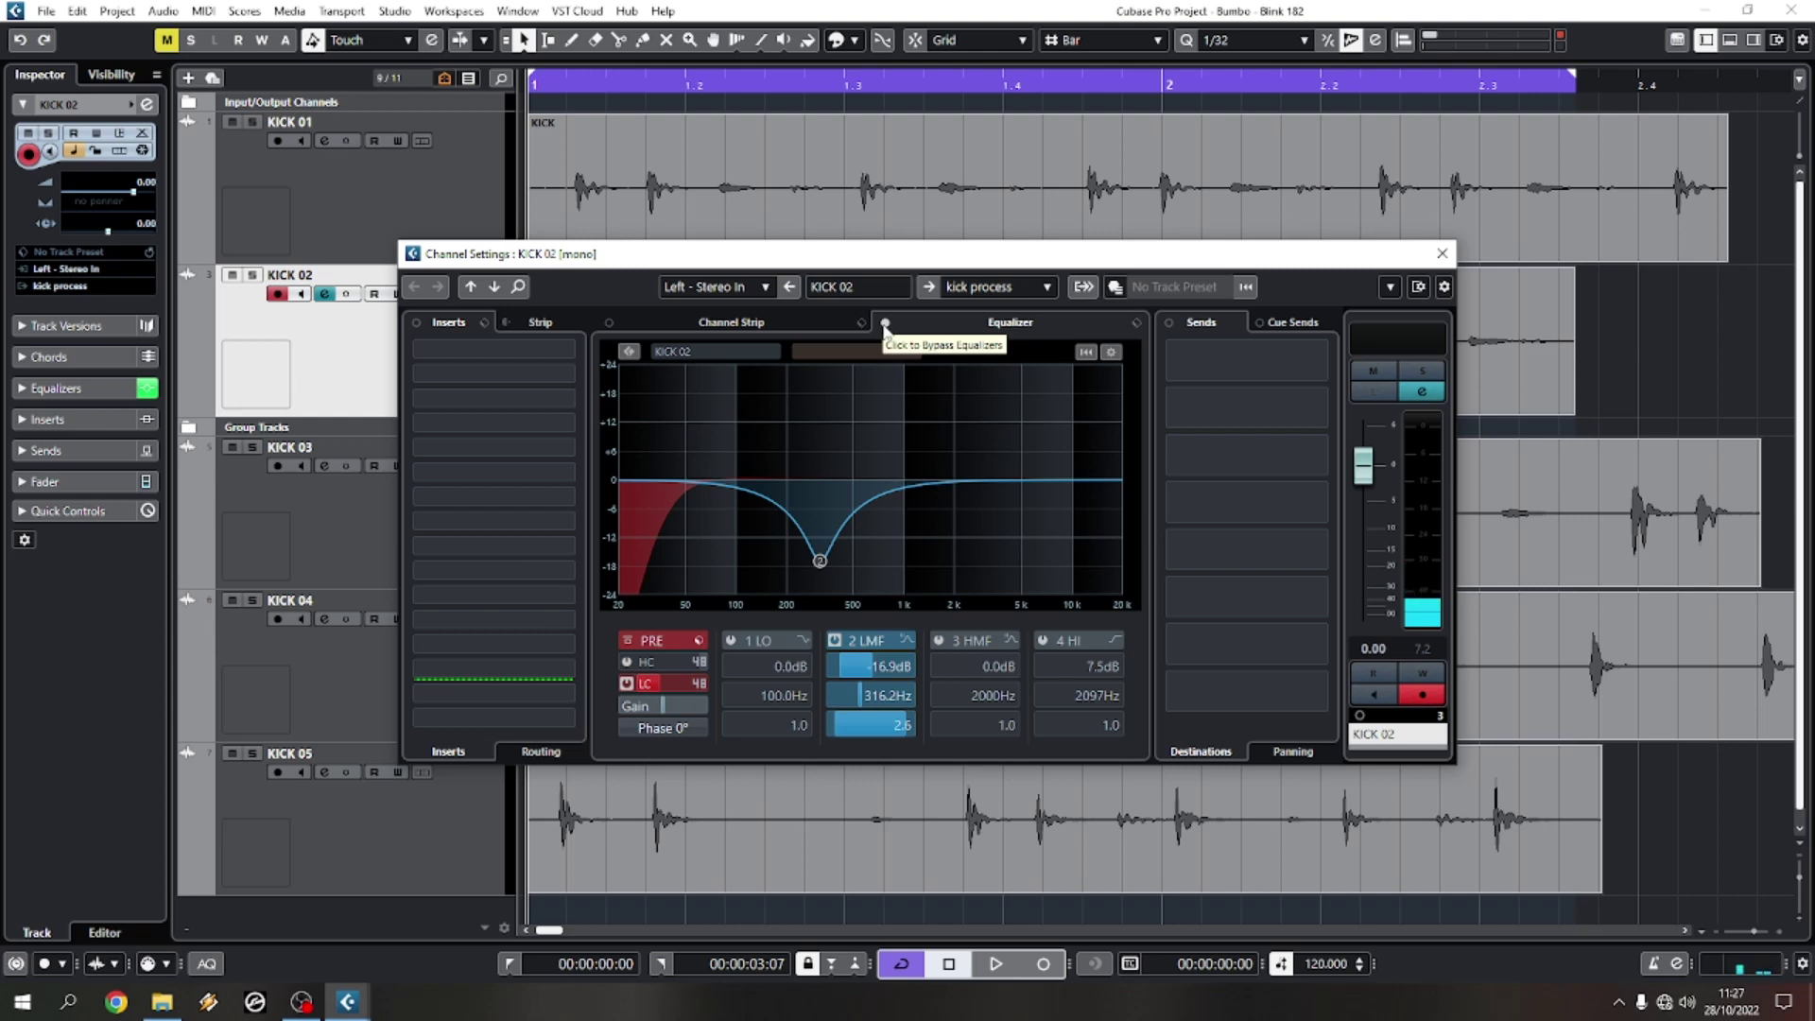
pyautogui.press('space')
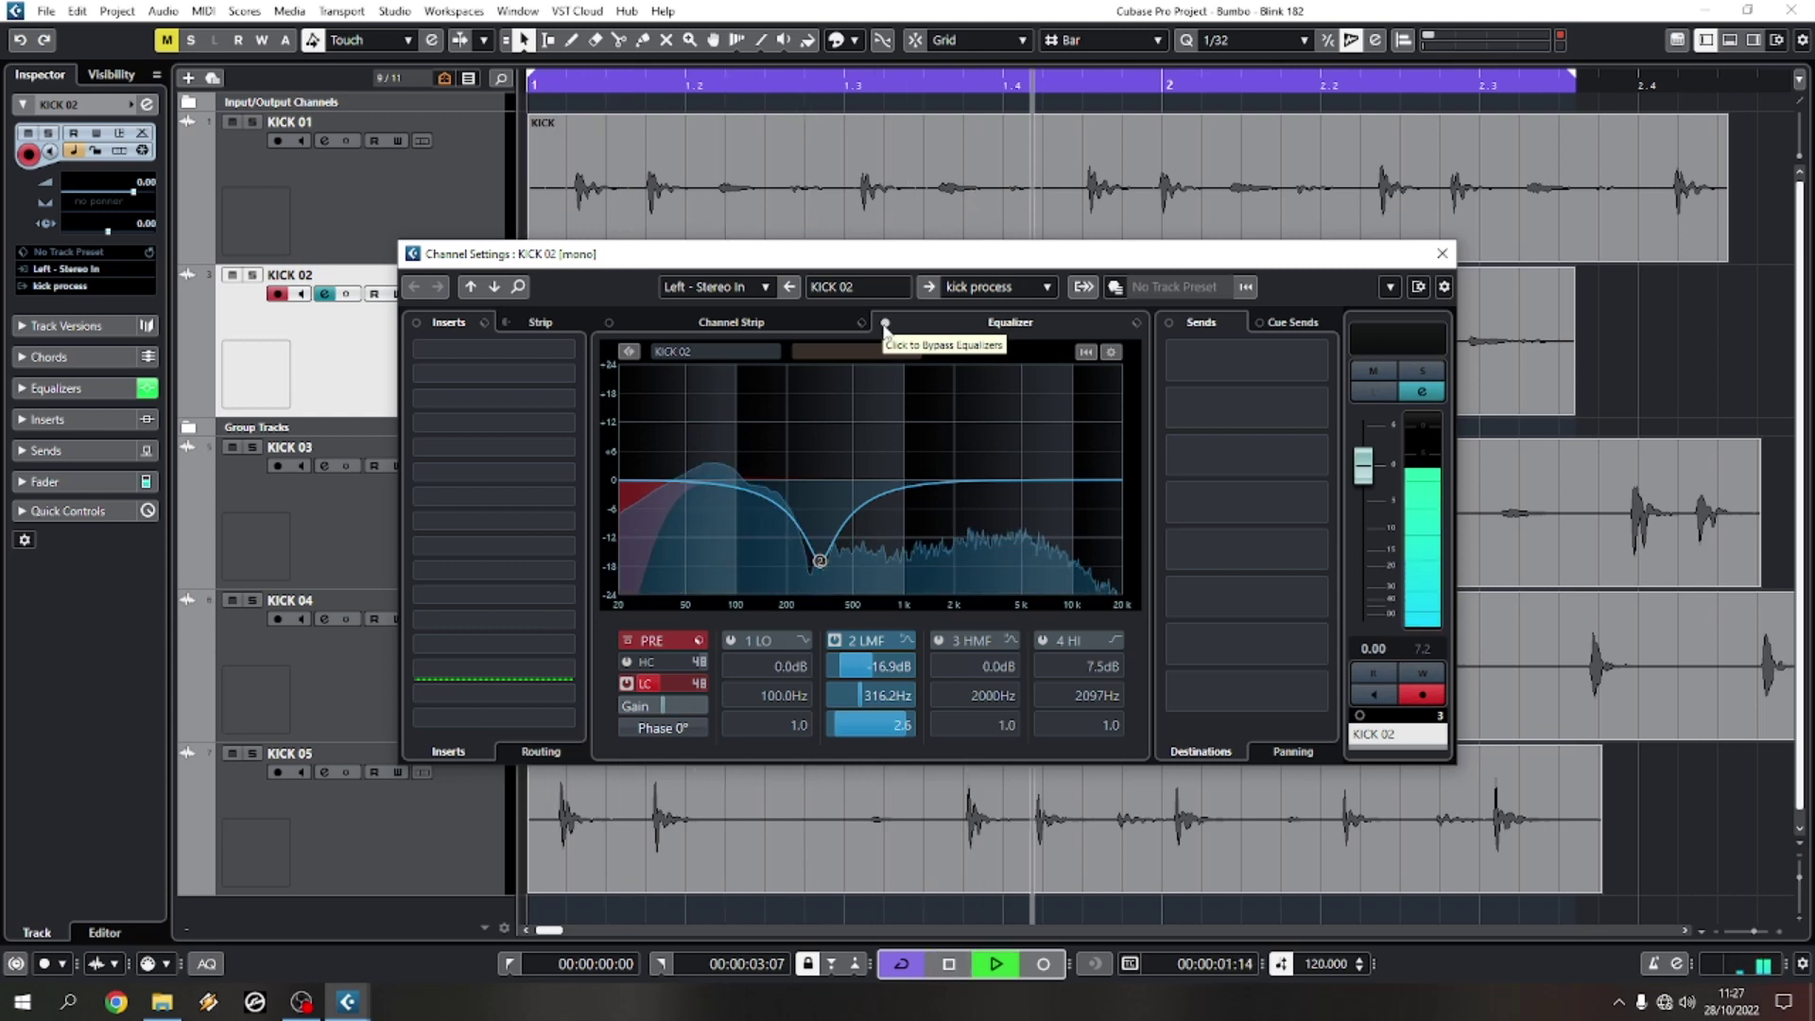
pyautogui.press('space')
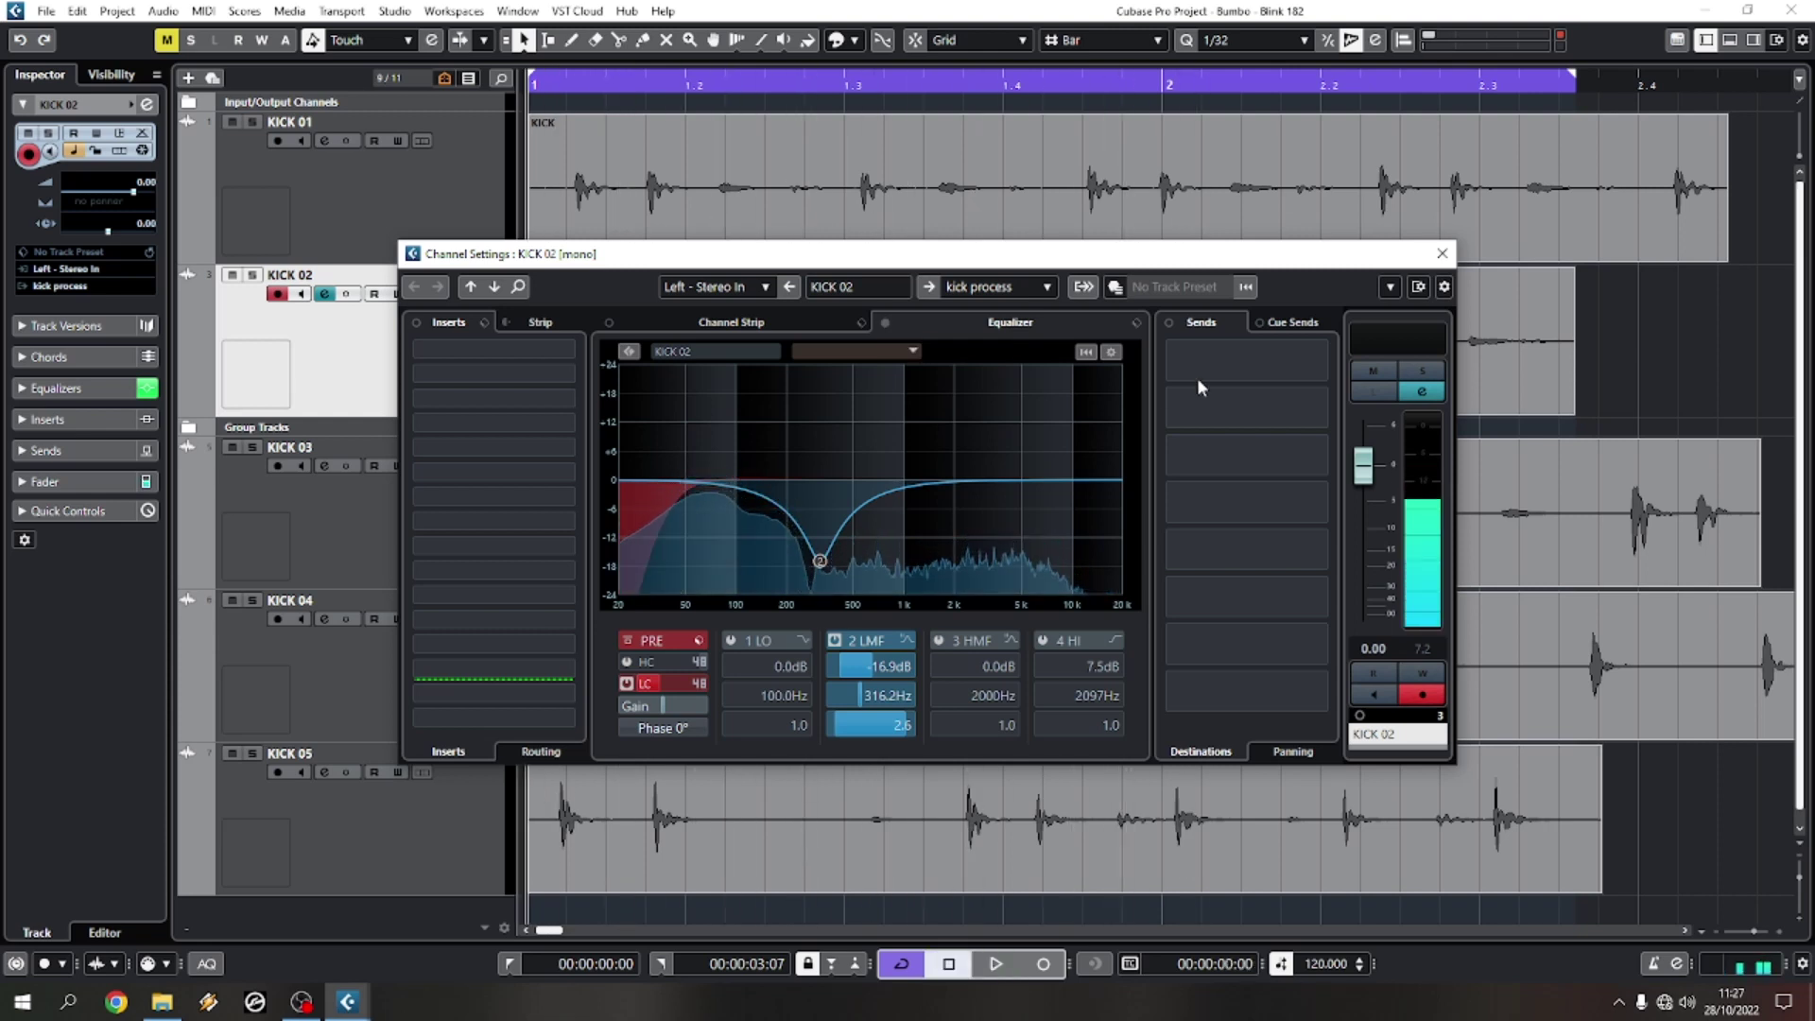
pyautogui.click(1439, 254)
# Step: Load Scheps Omni Channel Mono in KICK 02's first insert slot and move the plug-in window clear for editing
pyautogui.click(57, 419)
pyautogui.click(82, 266)
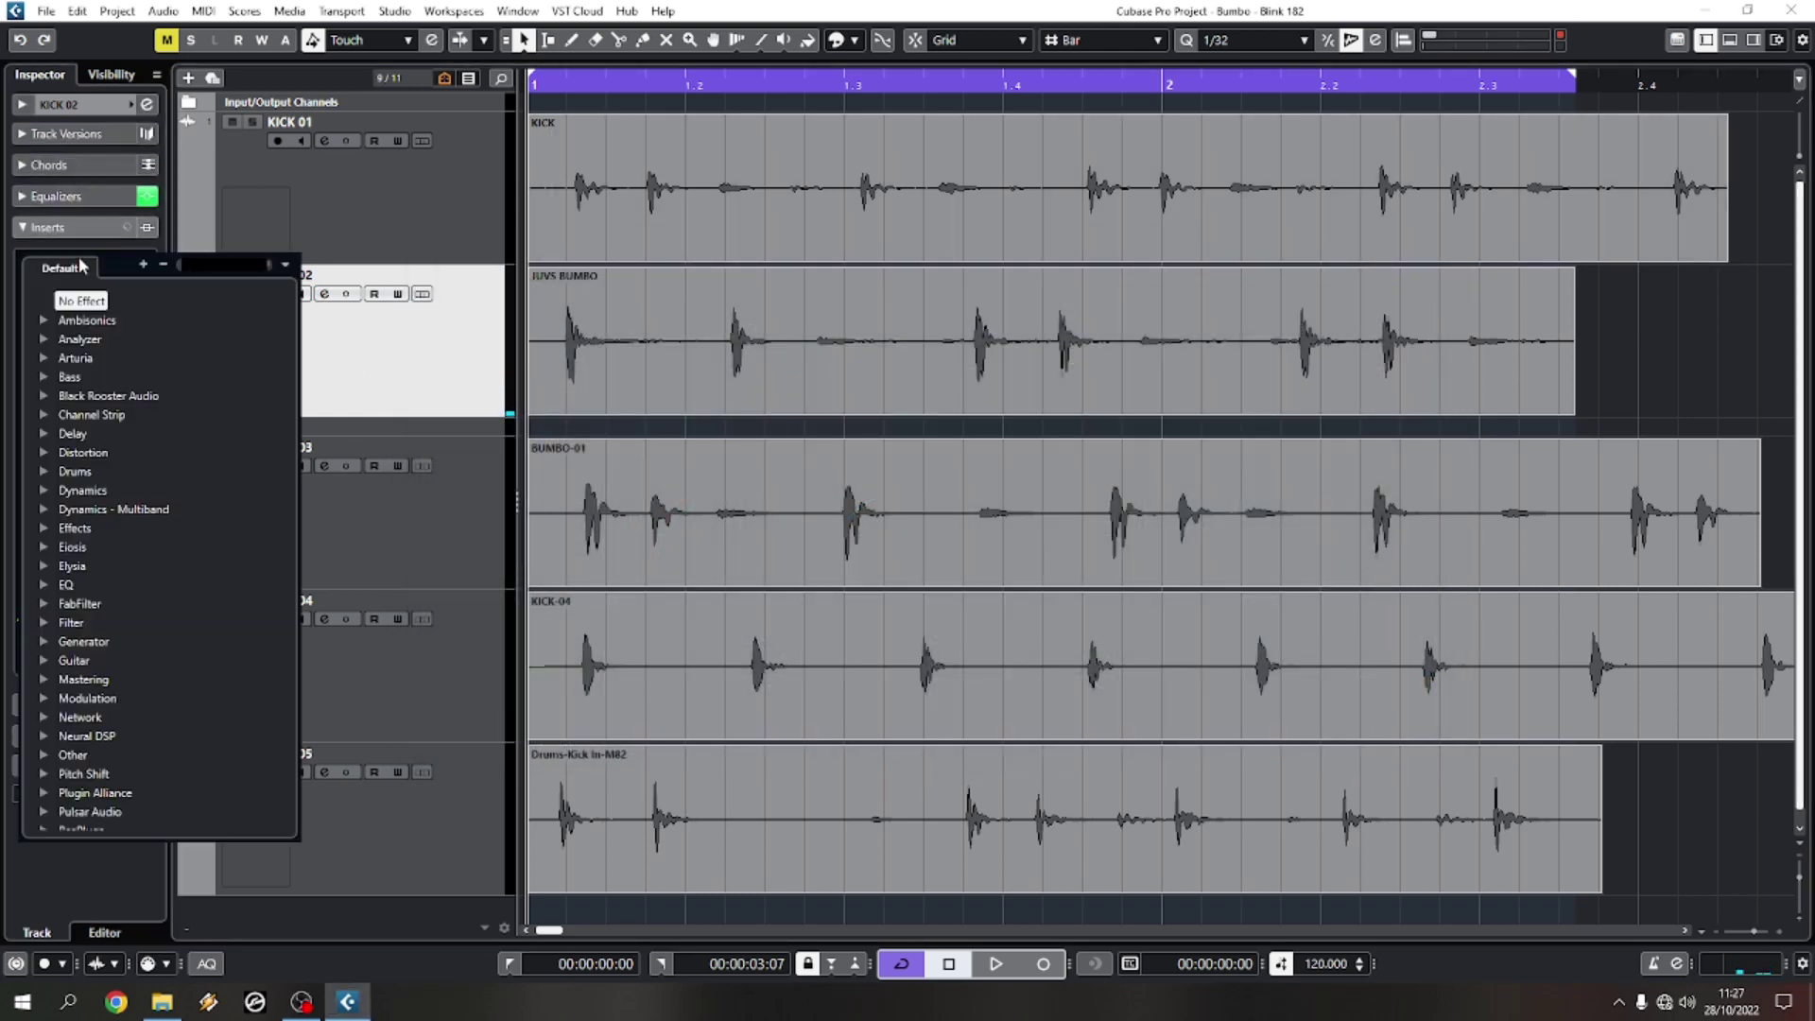
pyautogui.write('d')
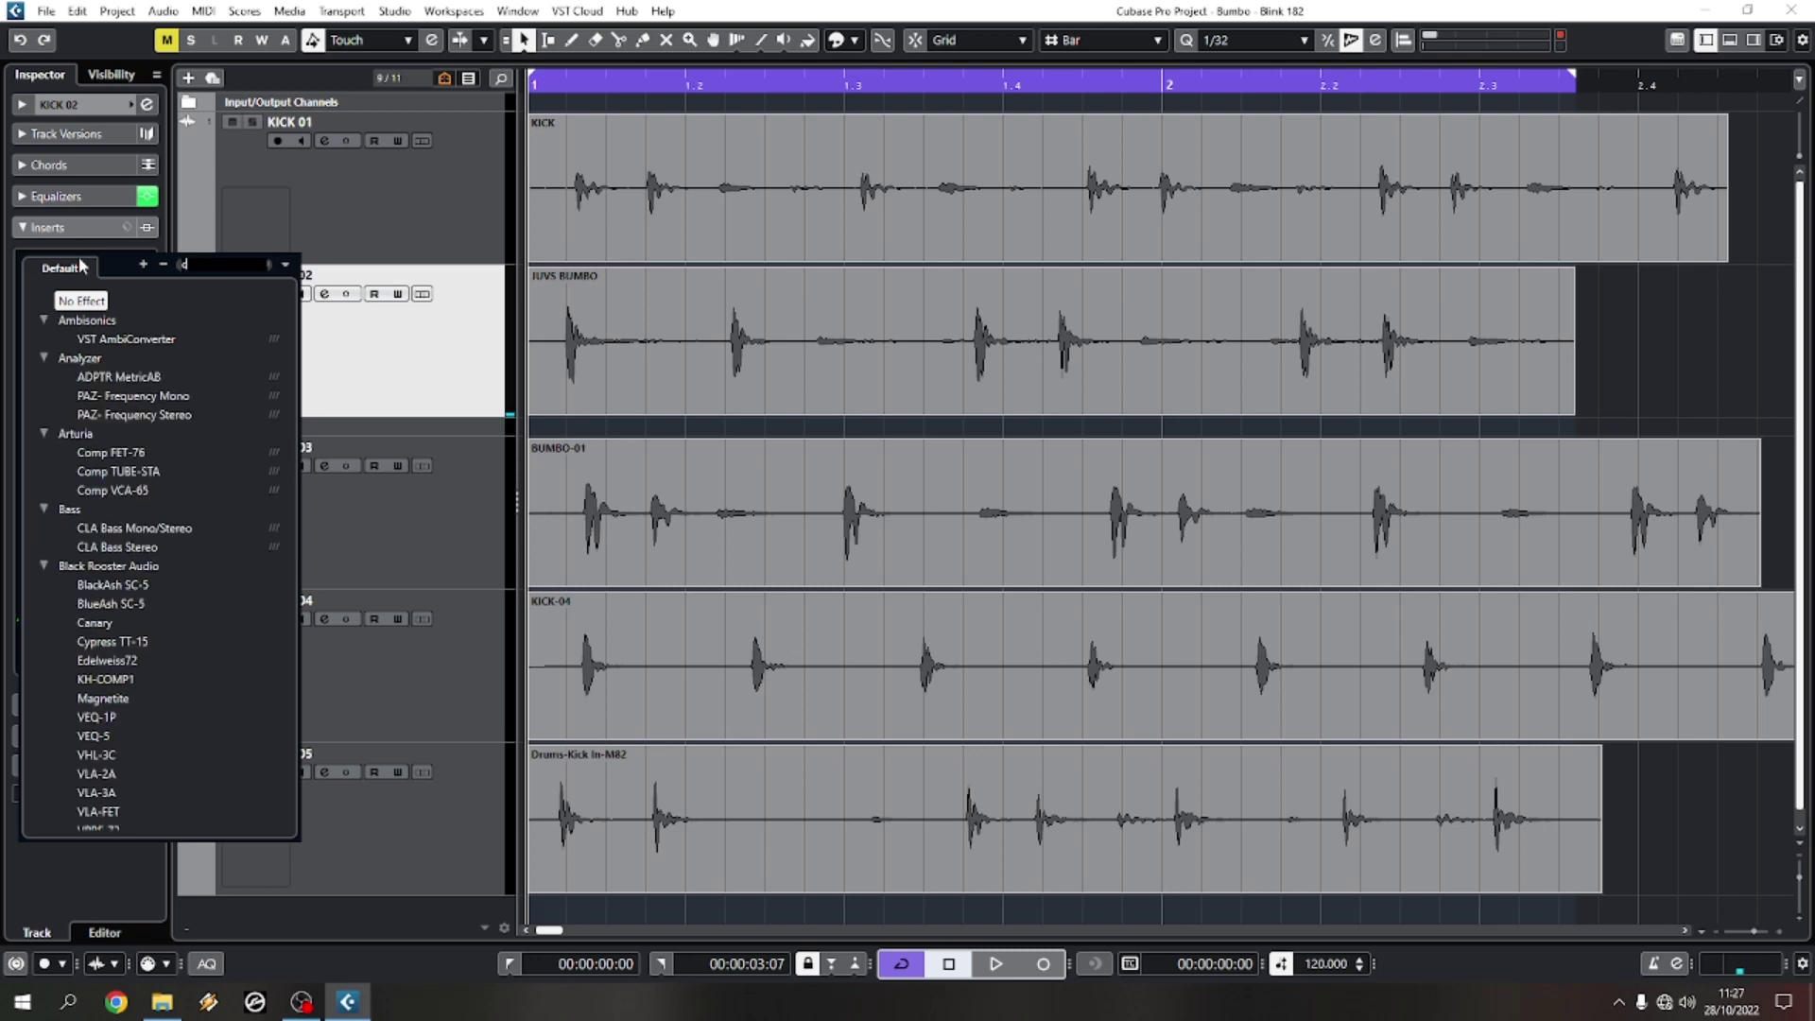
pyautogui.press('BackSpace')
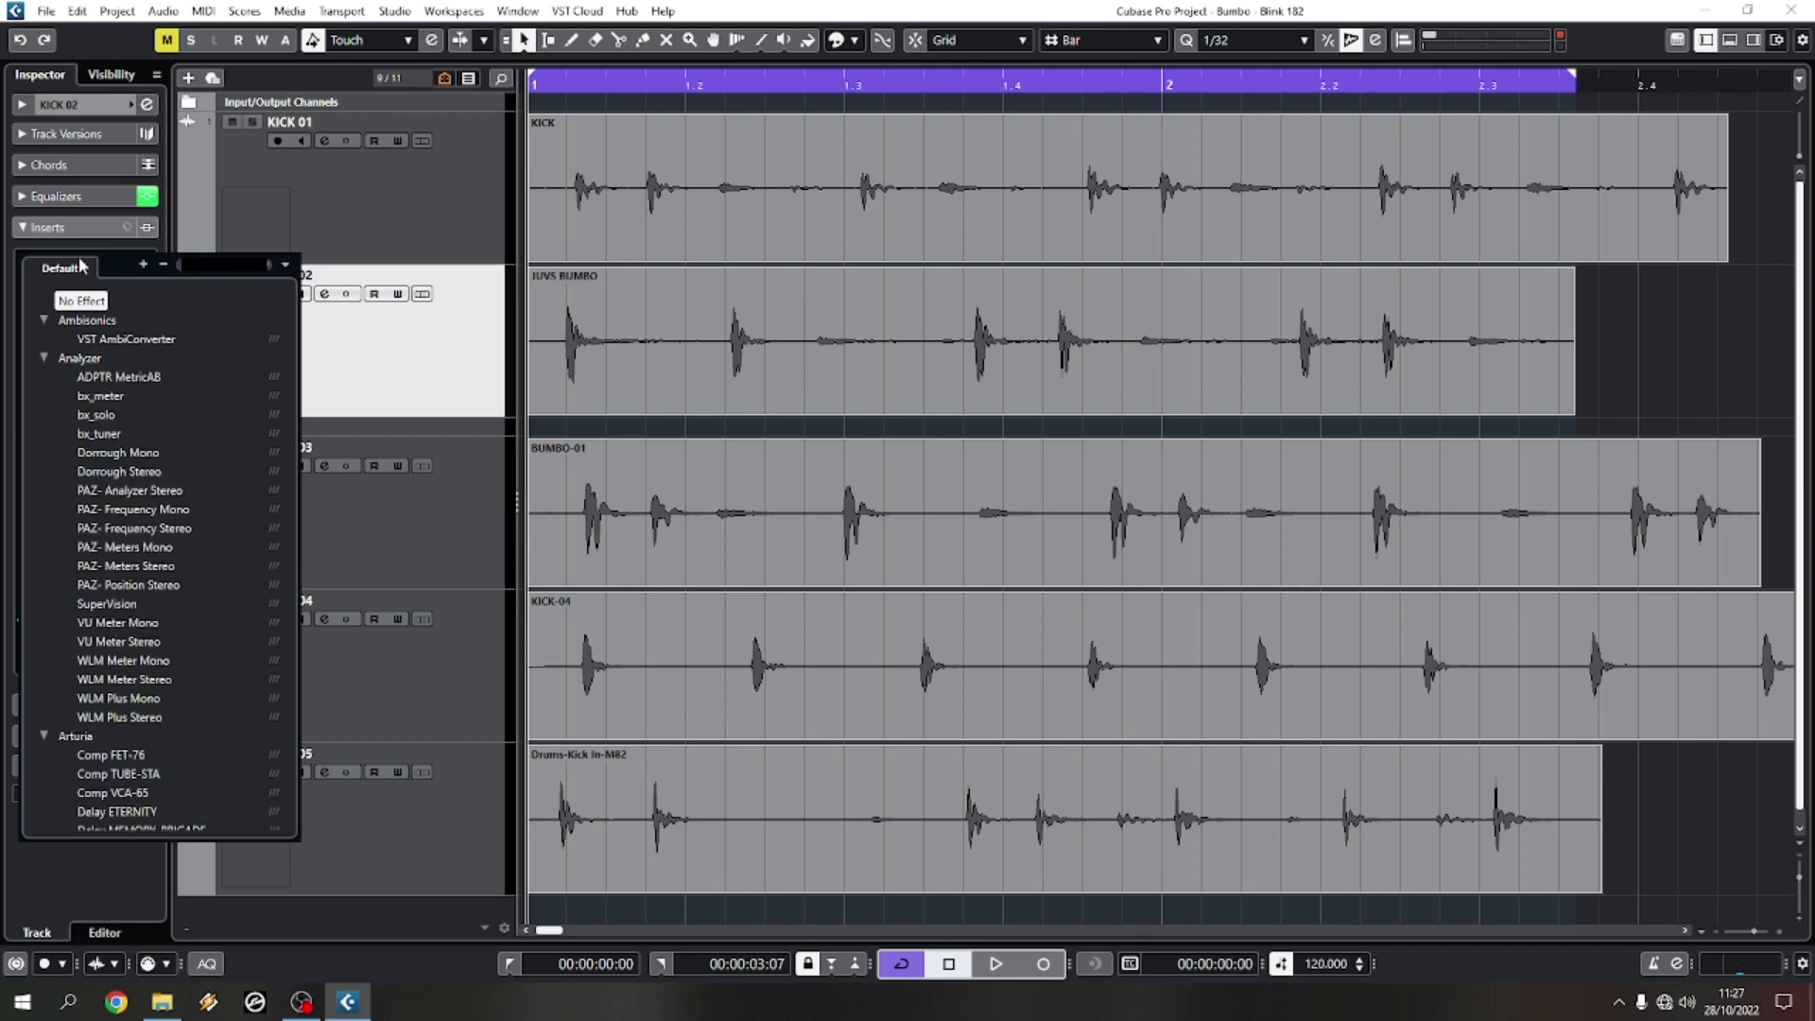
pyautogui.write('sche')
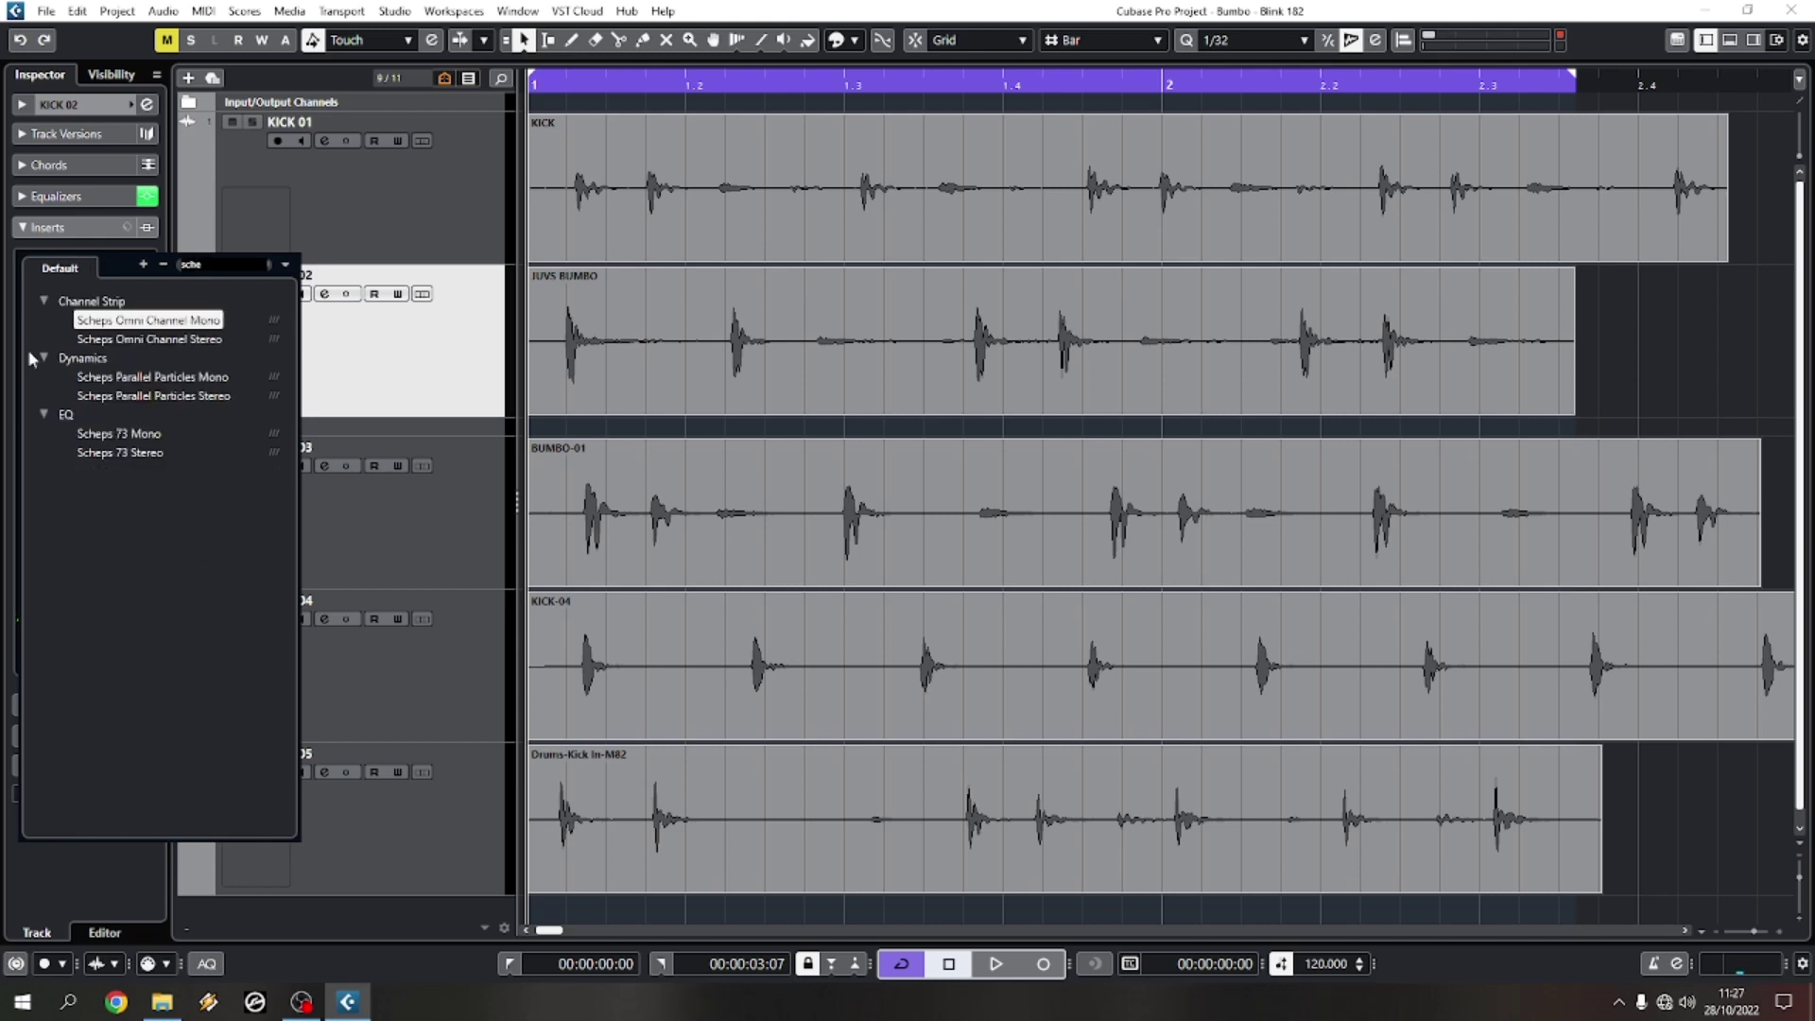
pyautogui.click(182, 340)
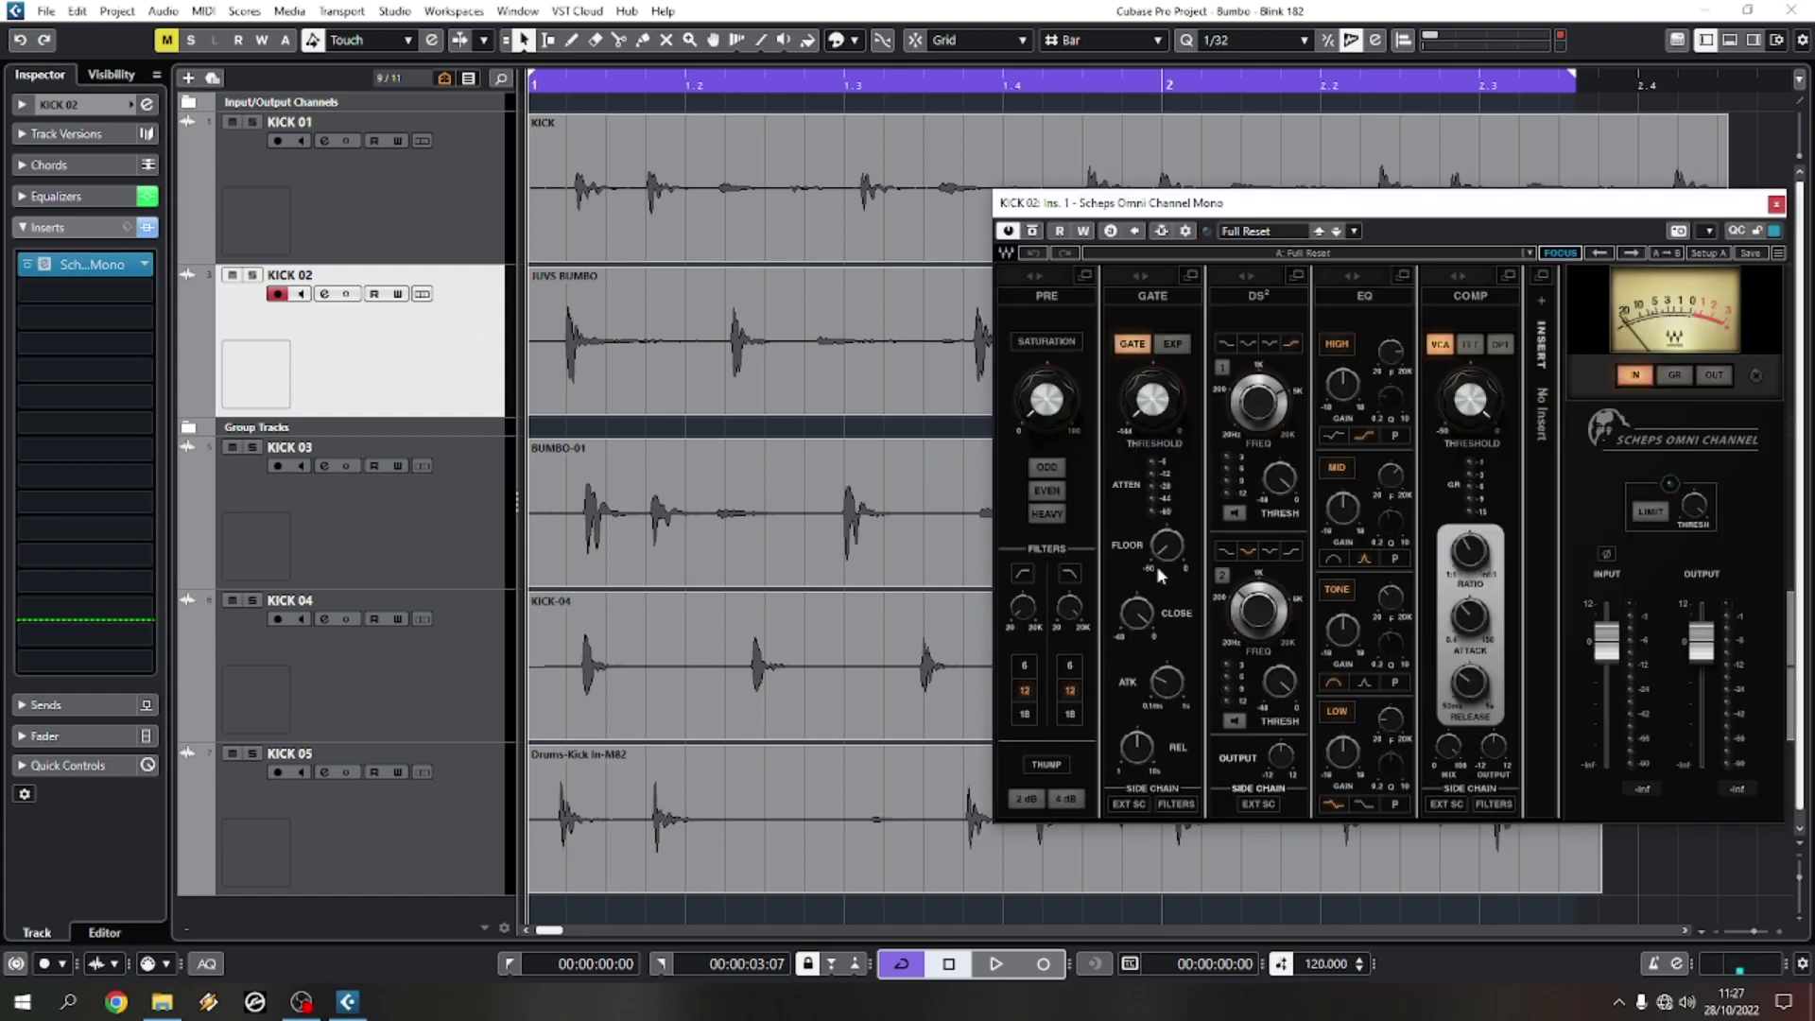
pyautogui.moveTo(1436, 208); pyautogui.dragTo(881, 215)
# Step: Audition KICK 02 through the plug-in with its Full Reset settings
pyautogui.press('space')
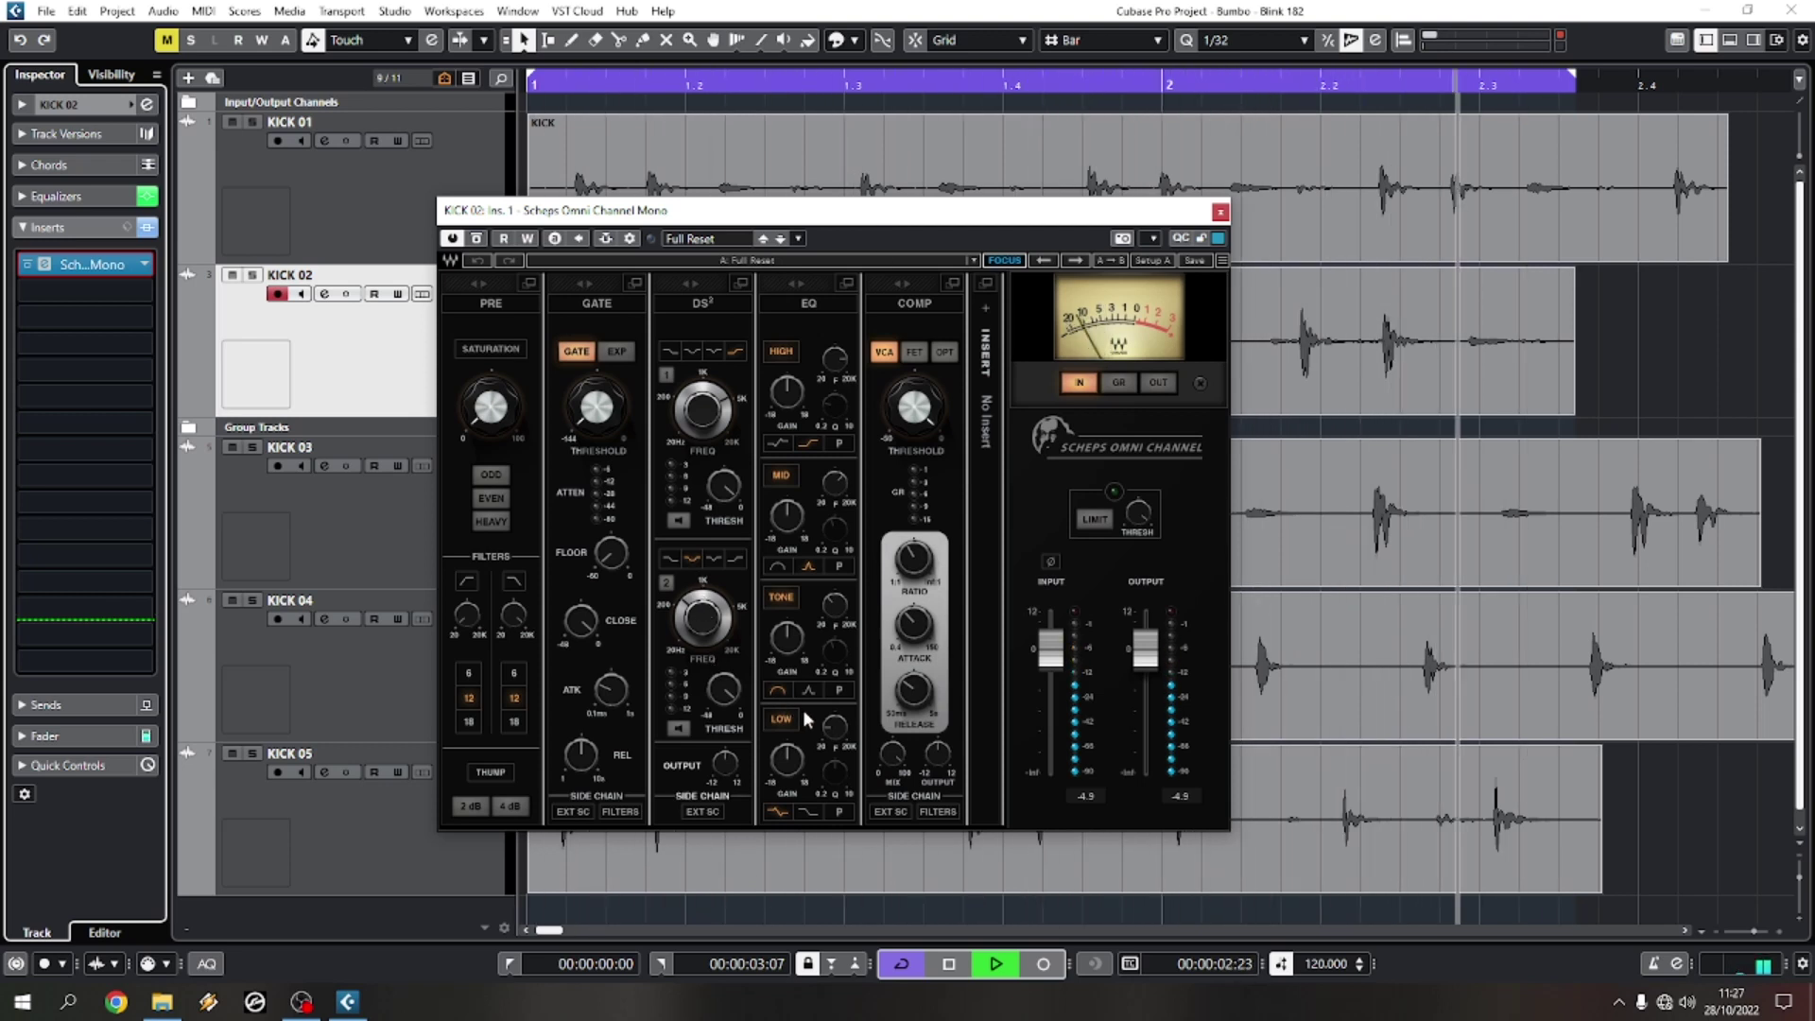
pyautogui.press('space')
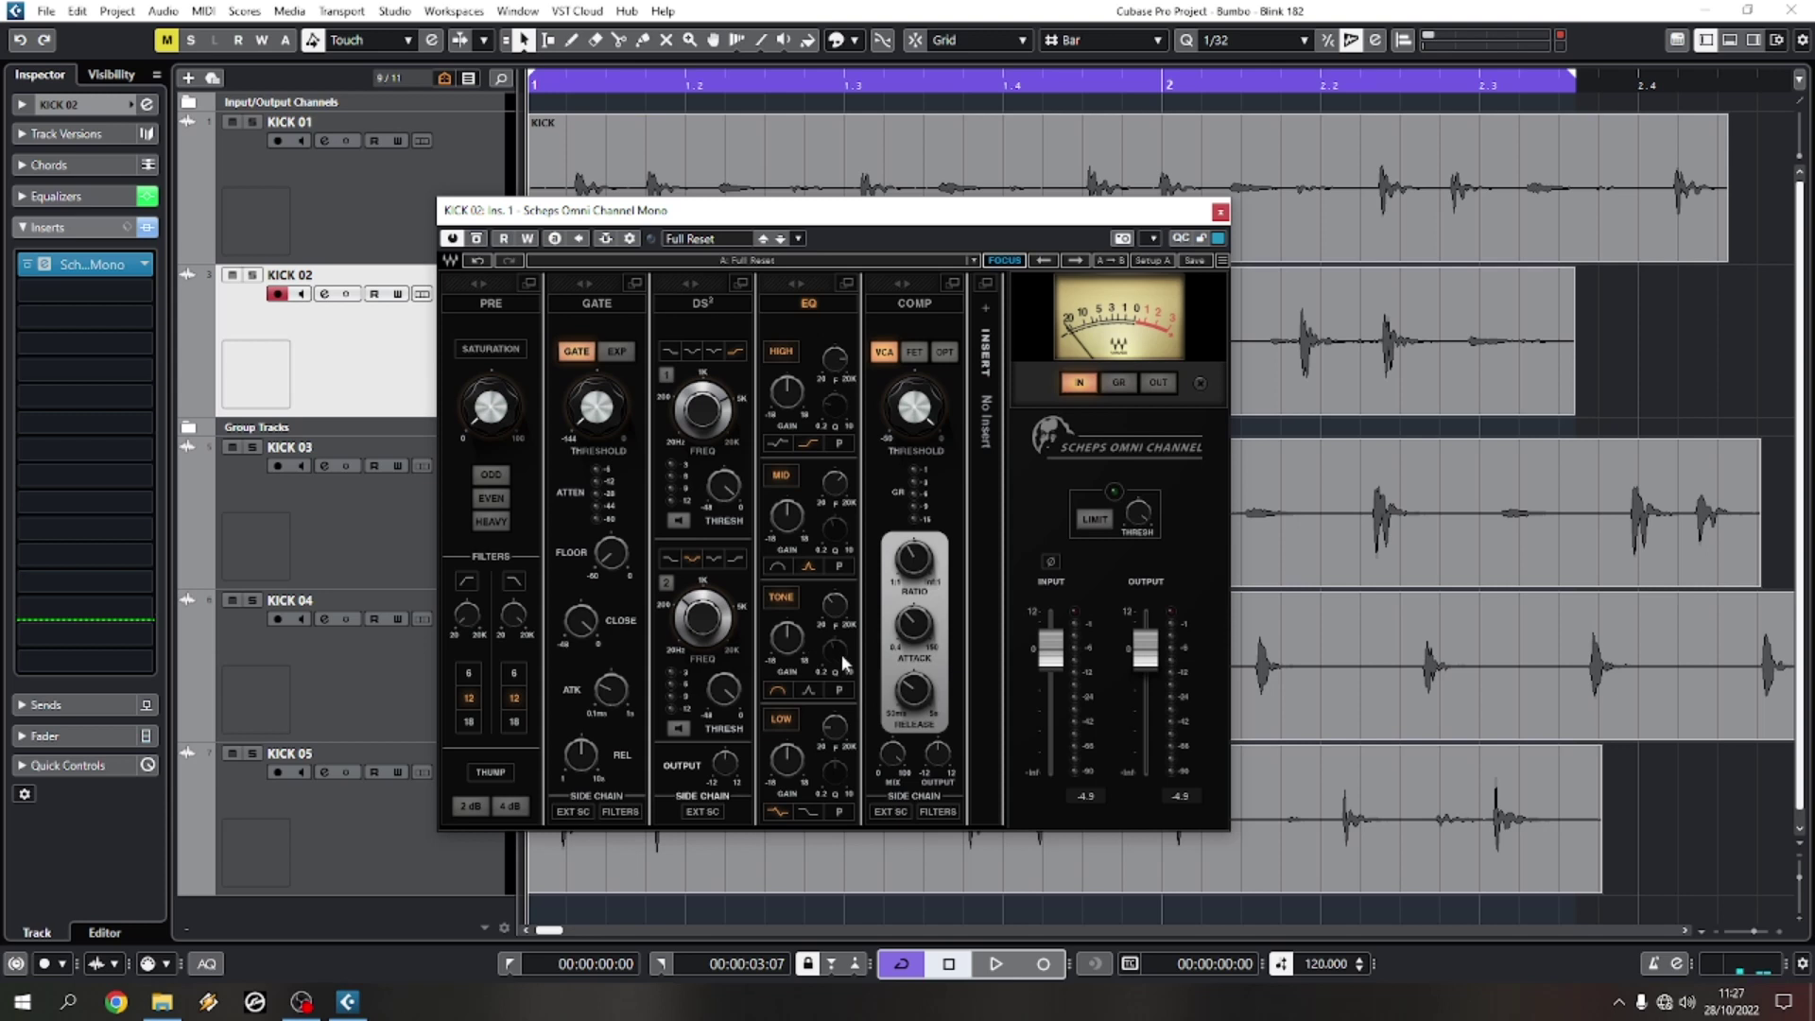
pyautogui.press('space')
pyautogui.press('space')
# Step: Sweep the plug-in EQ's Tone band to about 755 Hz during playback and cut its gain to about -4.4 dB
pyautogui.click(834, 651)
pyautogui.click(787, 637)
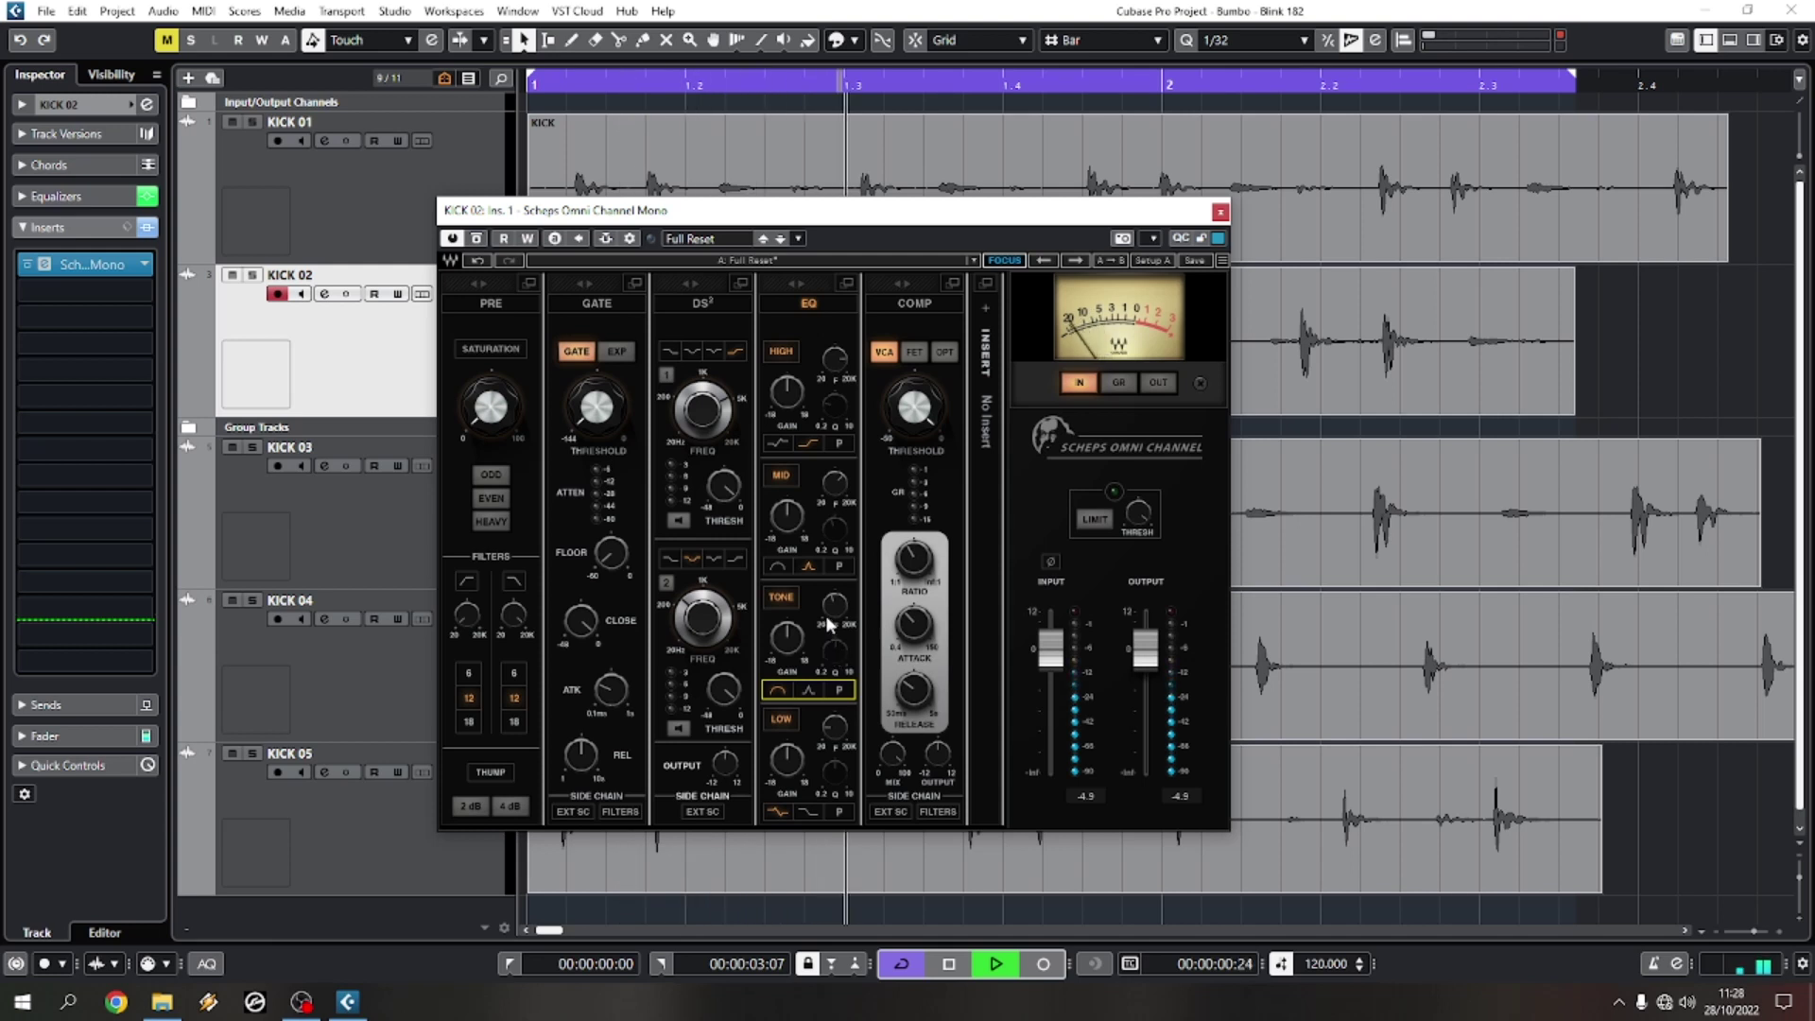
pyautogui.click(835, 605)
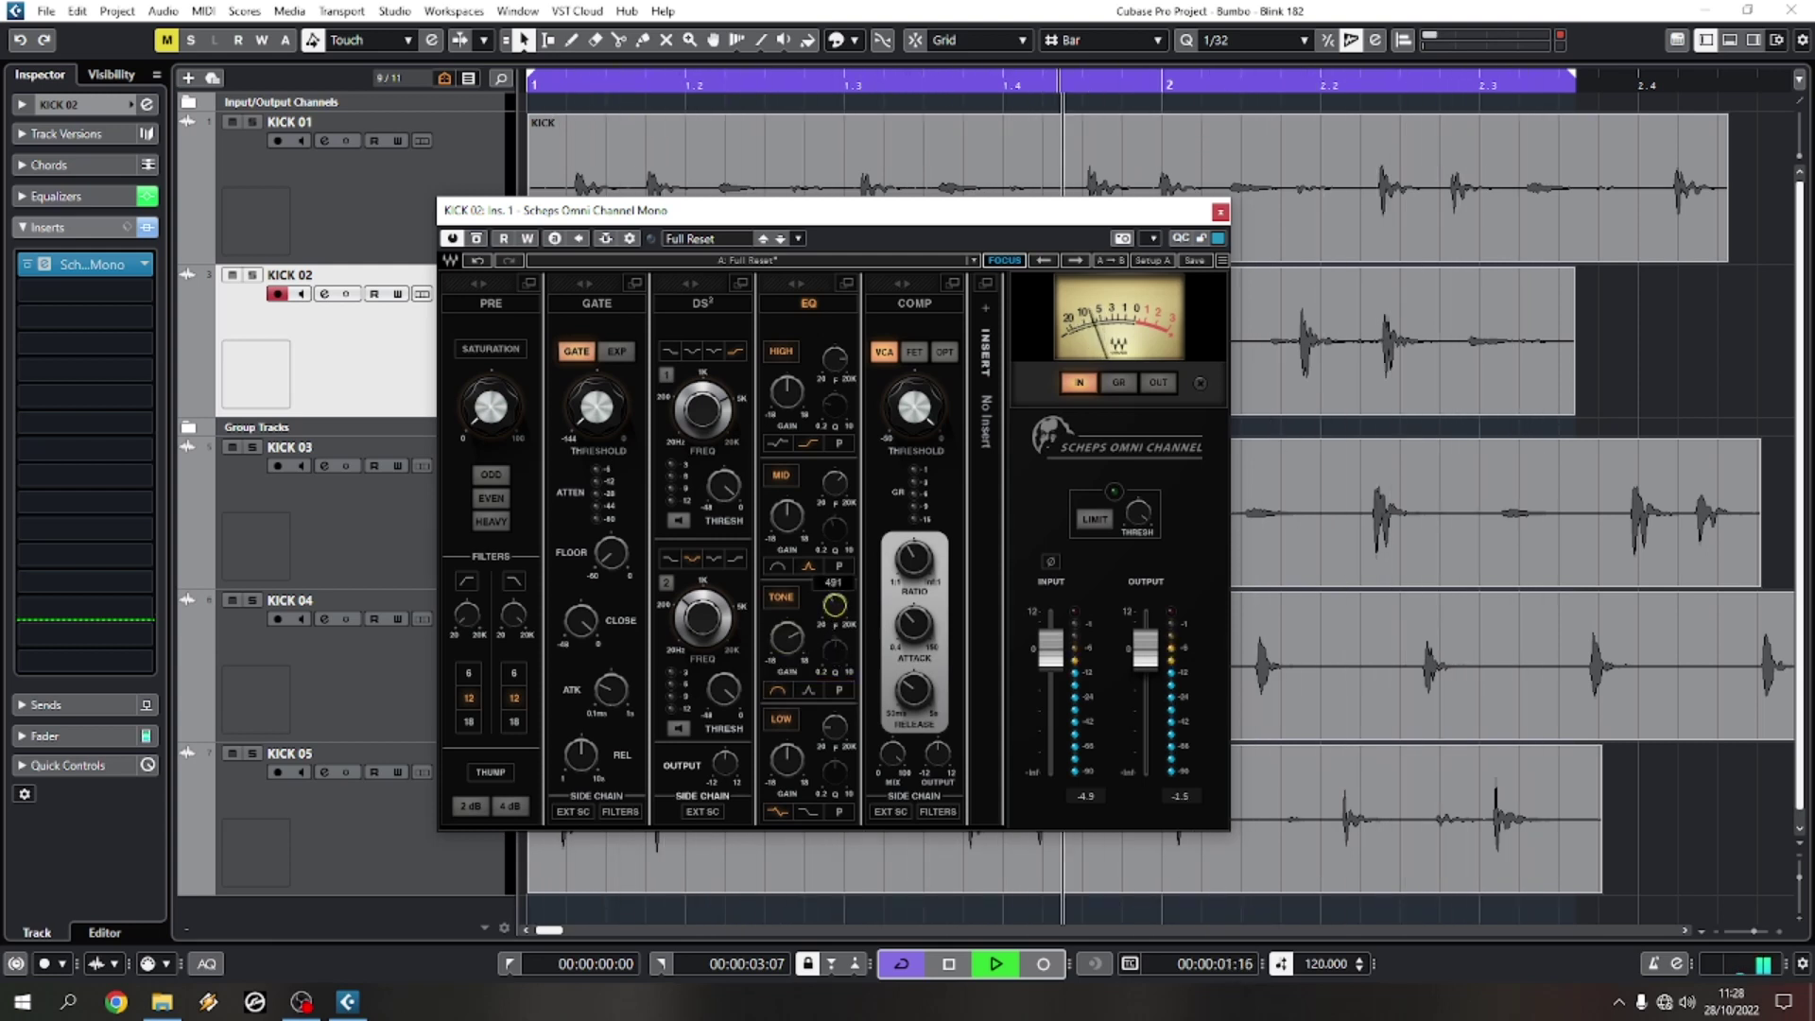
pyautogui.moveTo(835, 605); pyautogui.dragTo(835, 575)
pyautogui.press('space')
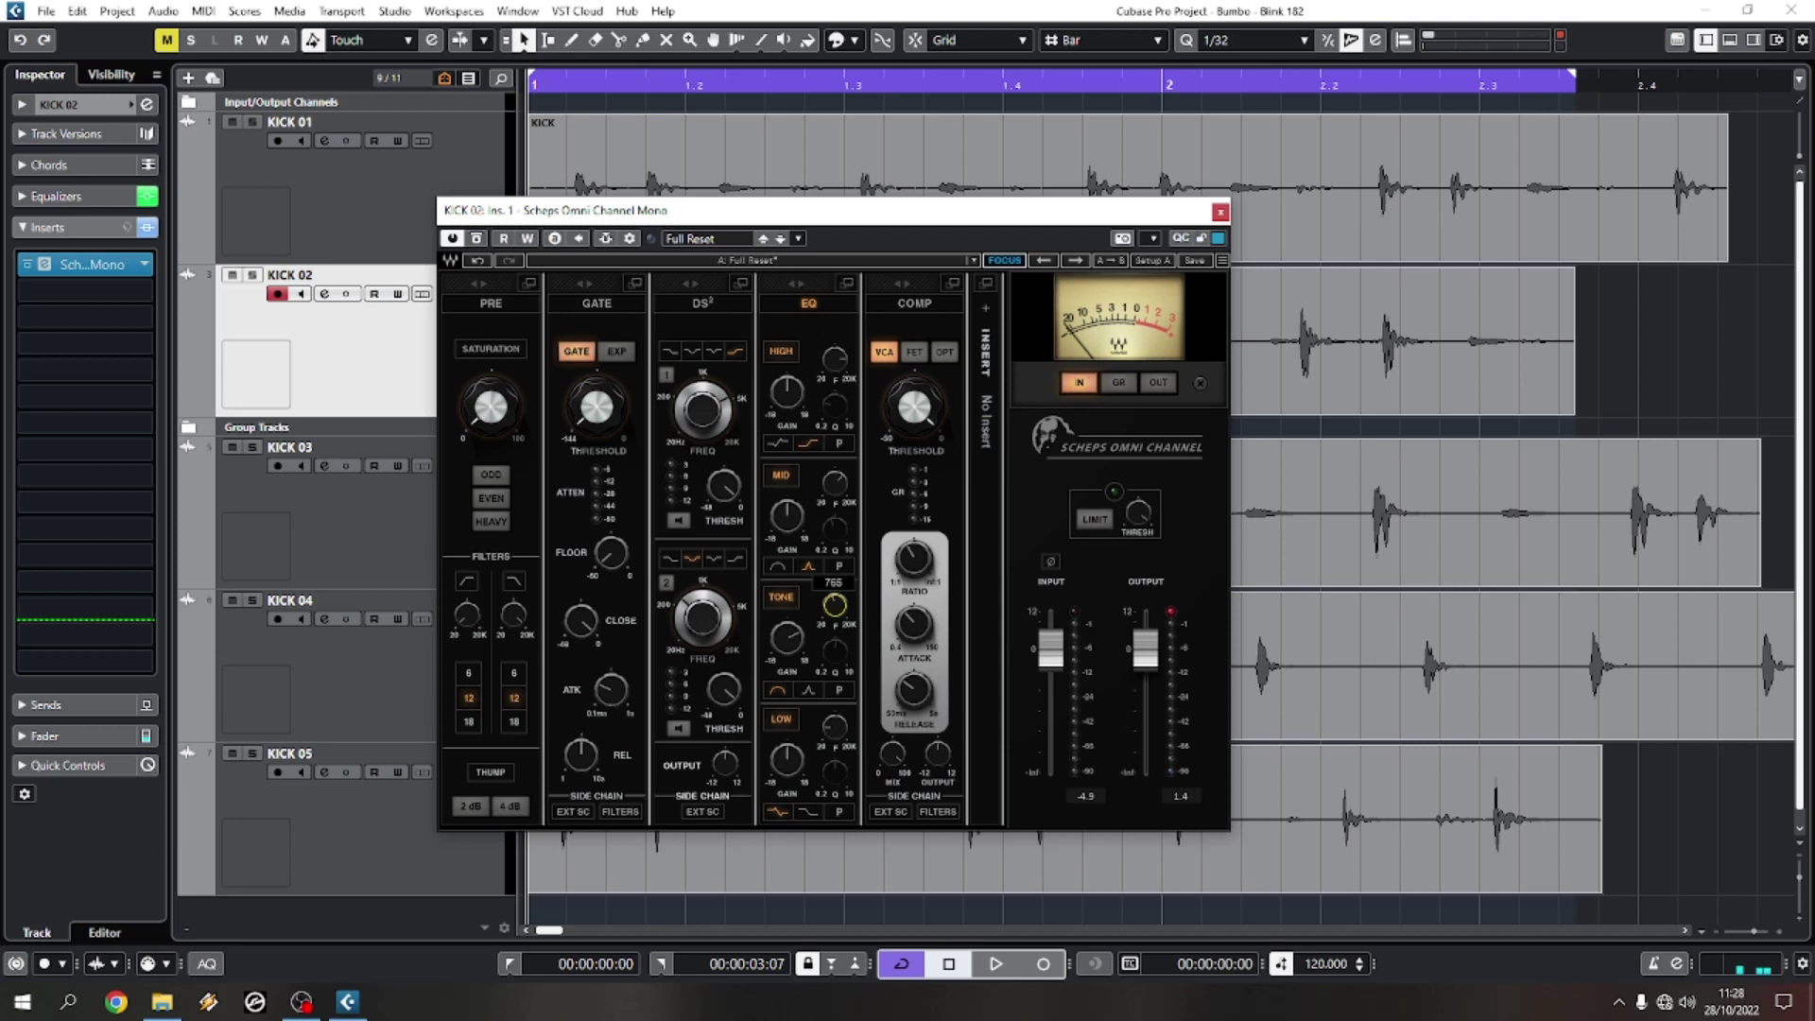
pyautogui.press('space')
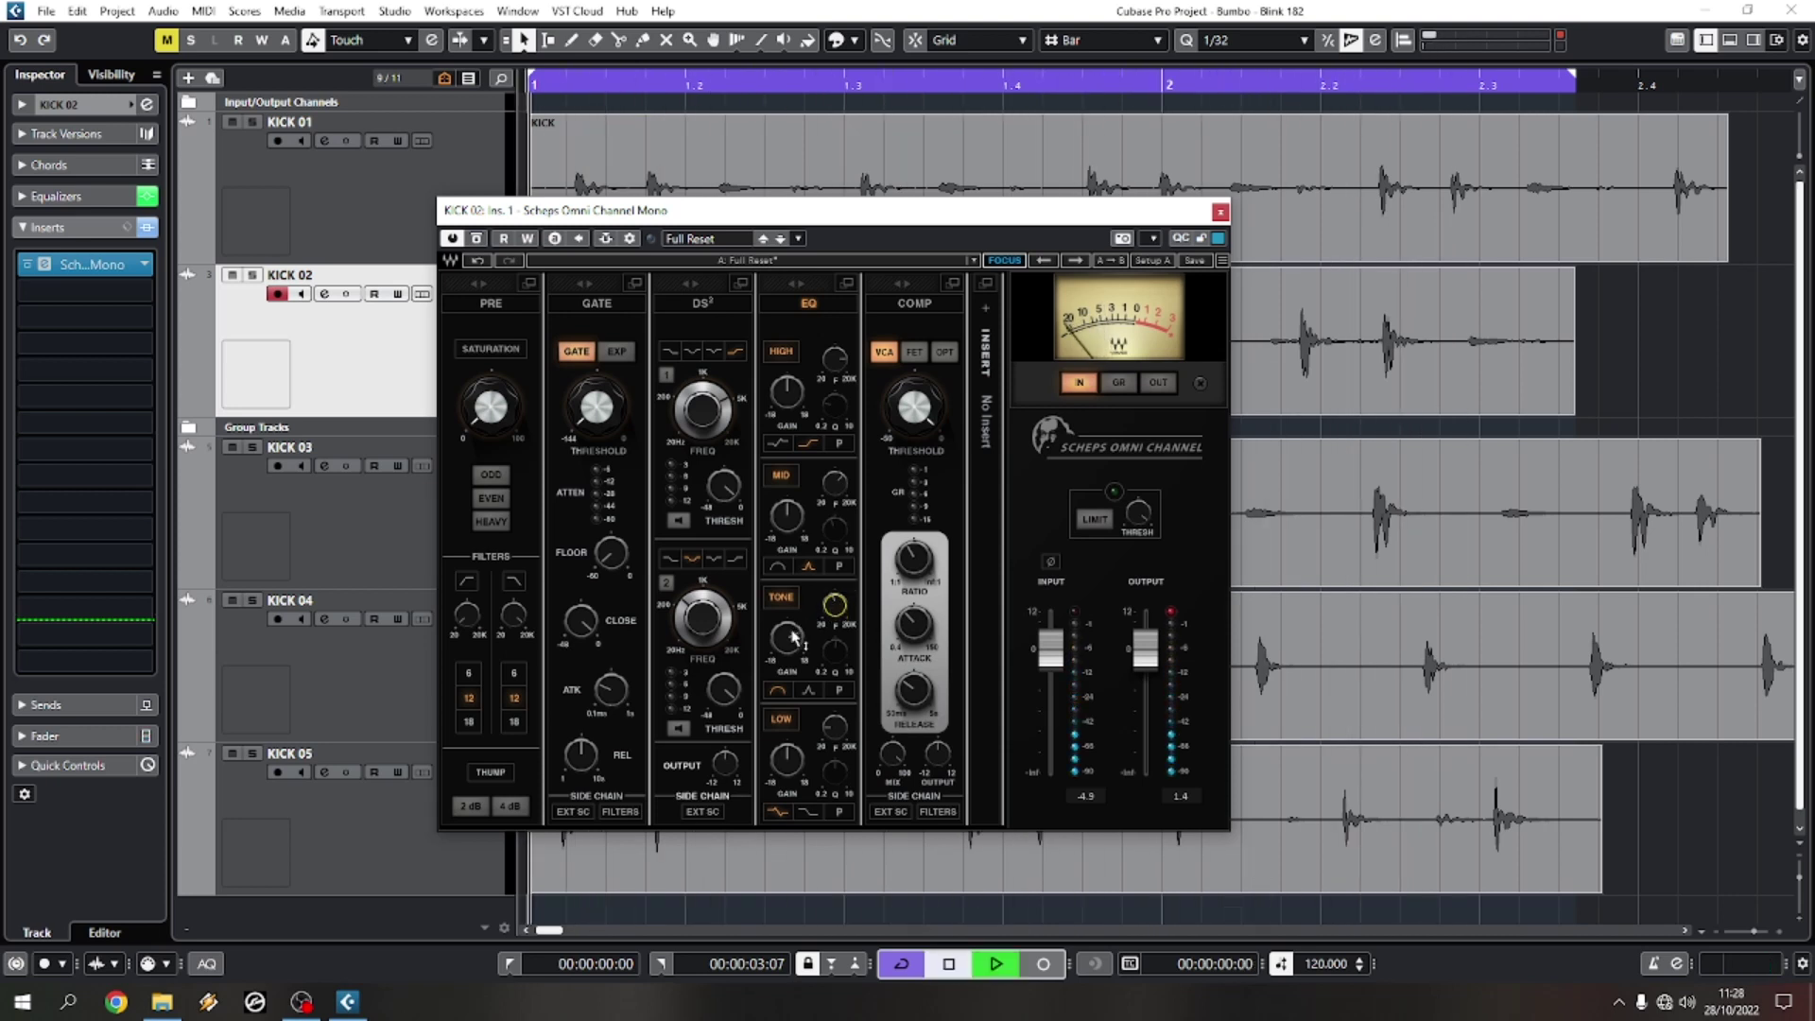
pyautogui.moveTo(794, 638); pyautogui.dragTo(794, 662)
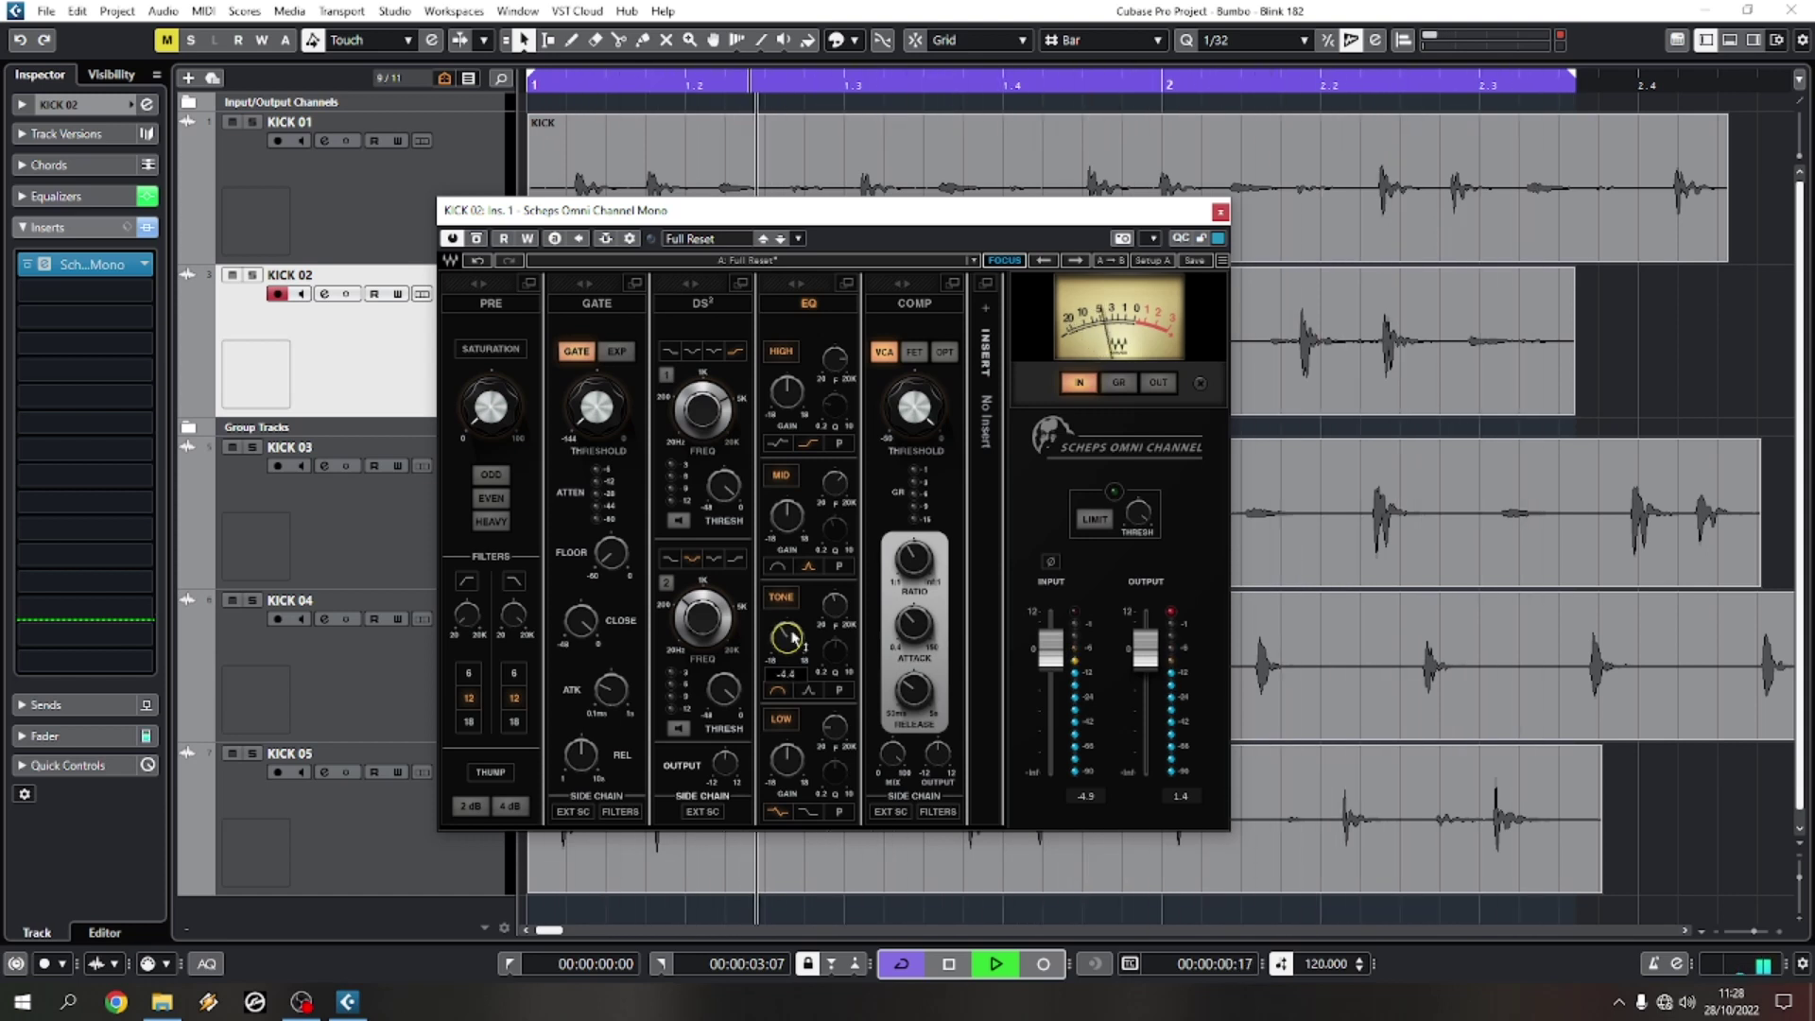
pyautogui.press('space')
# Step: Give the EQ's Mid band the wider bell shape, boost it about 6 dB and set its frequency to about 3122 Hz
pyautogui.click(778, 566)
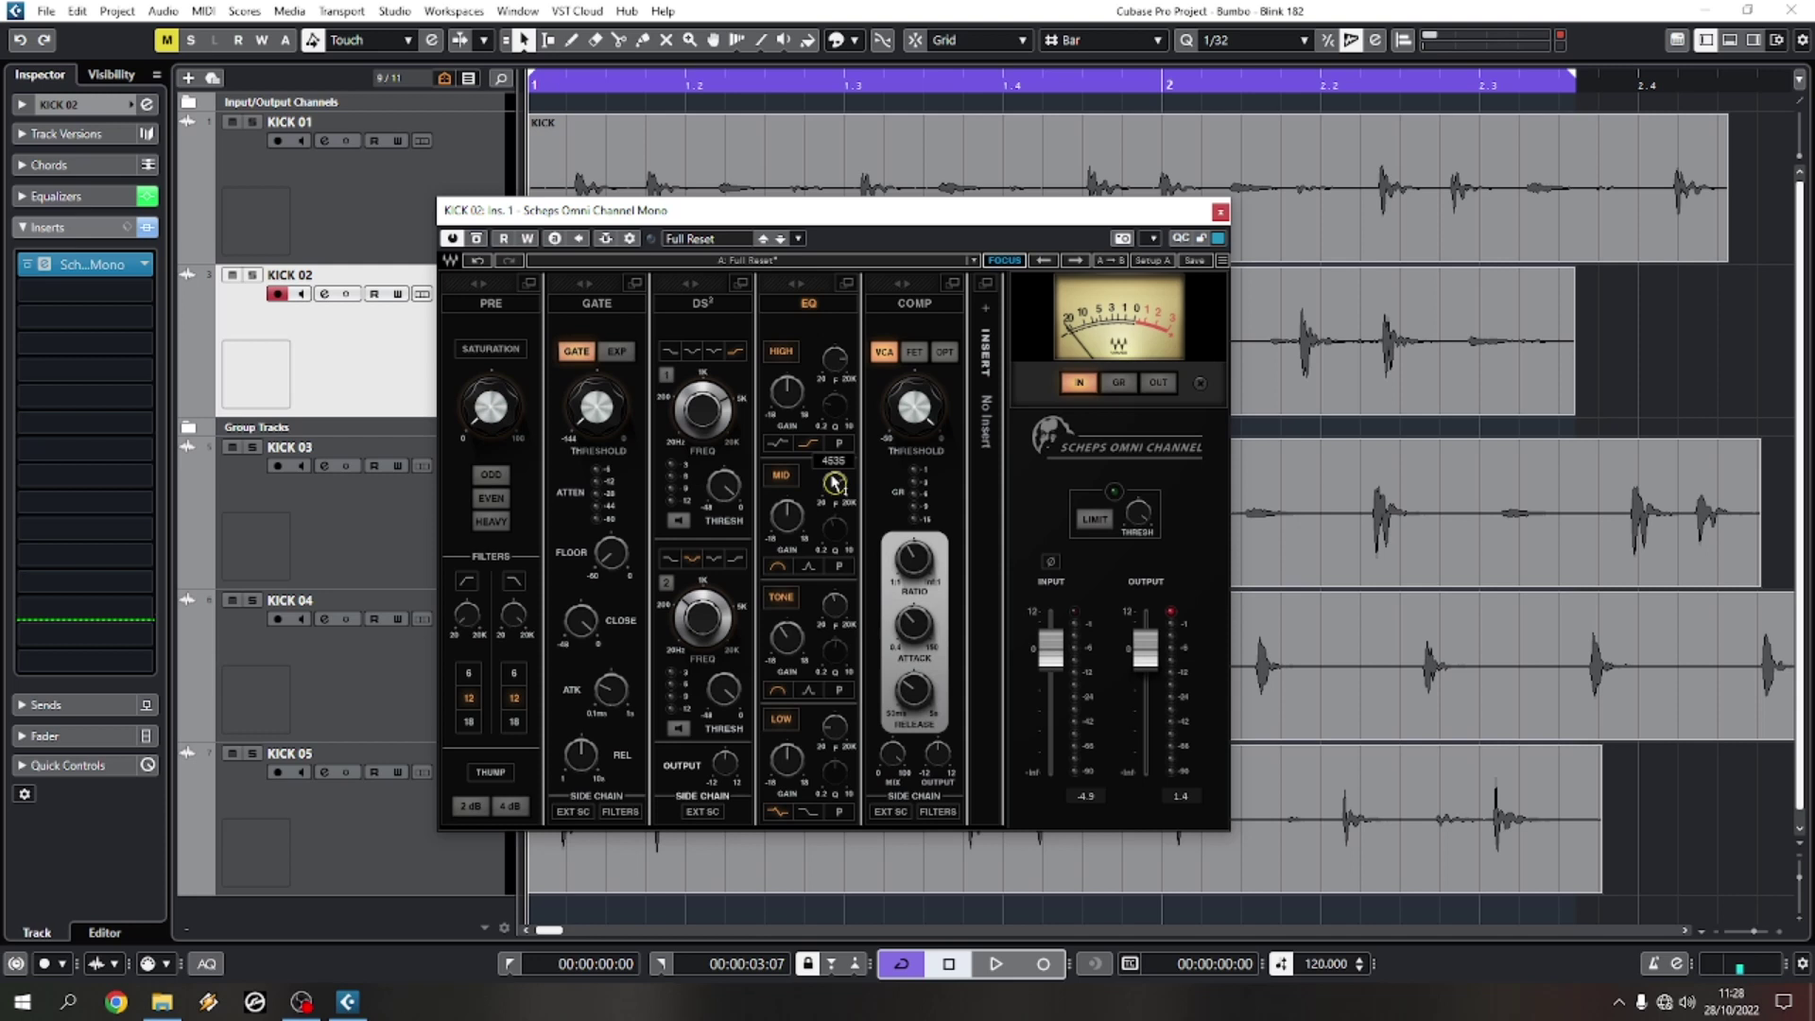
pyautogui.click(785, 516)
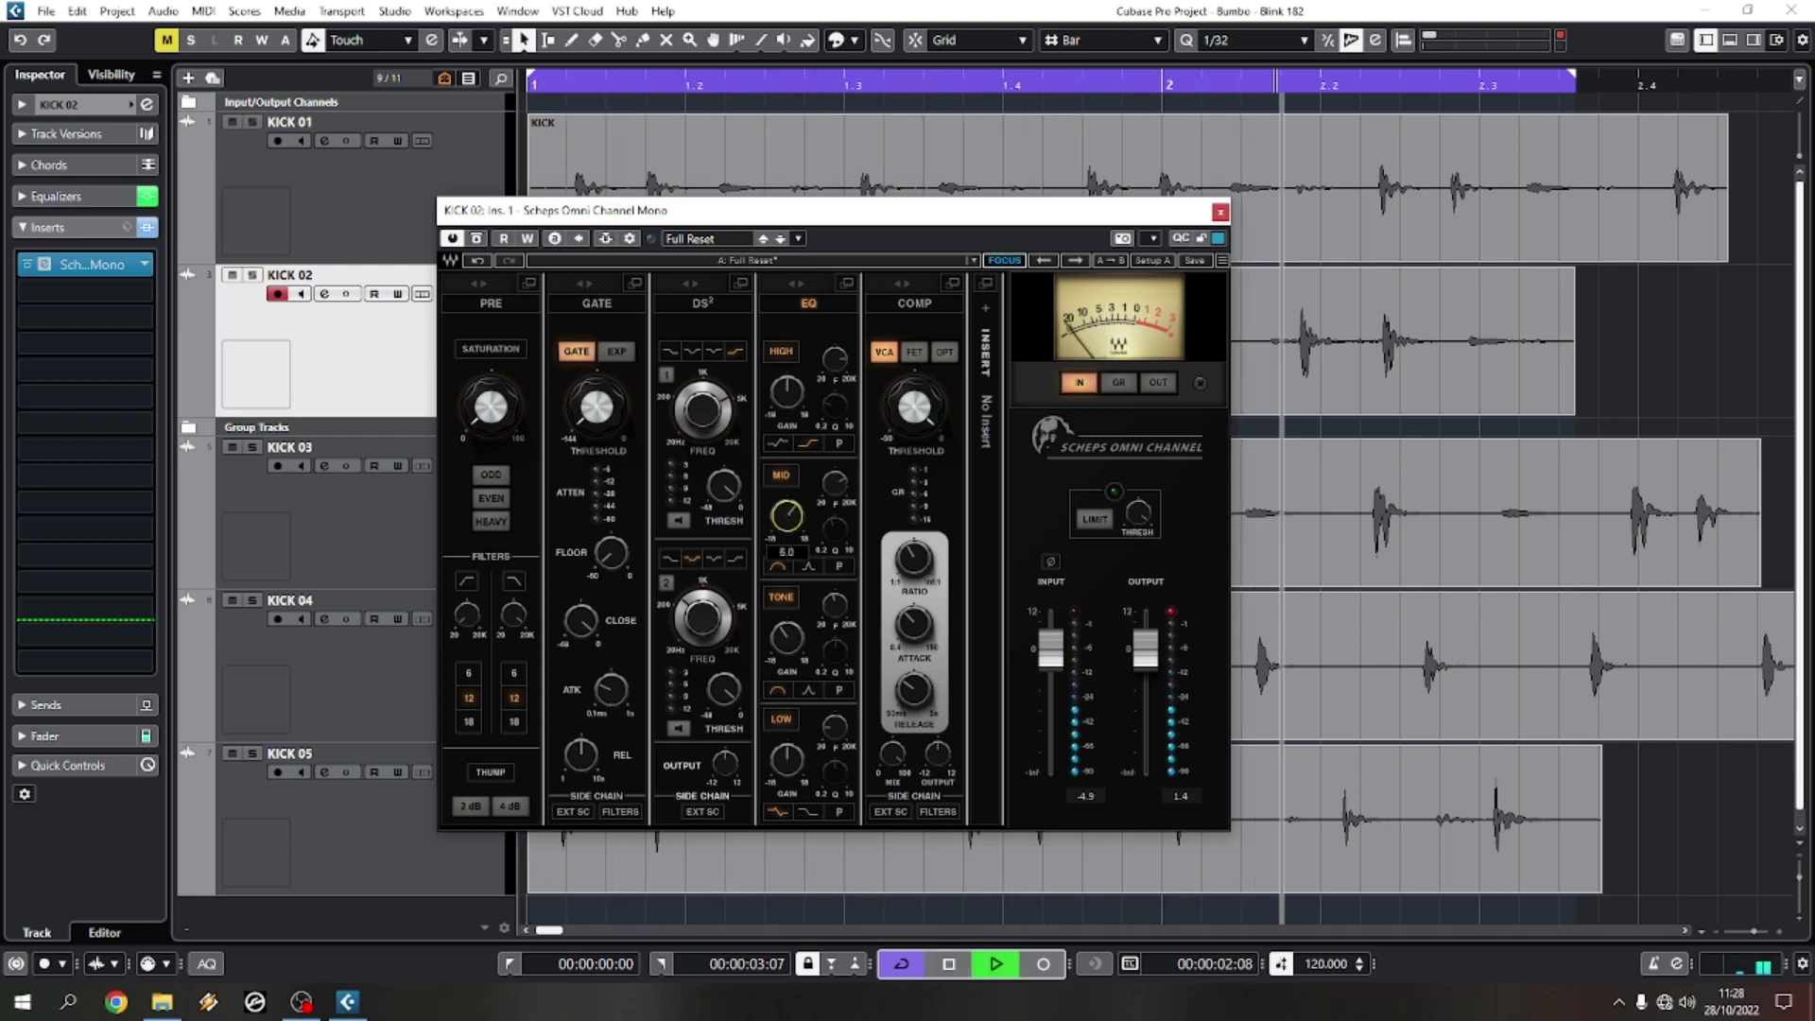
pyautogui.press('space')
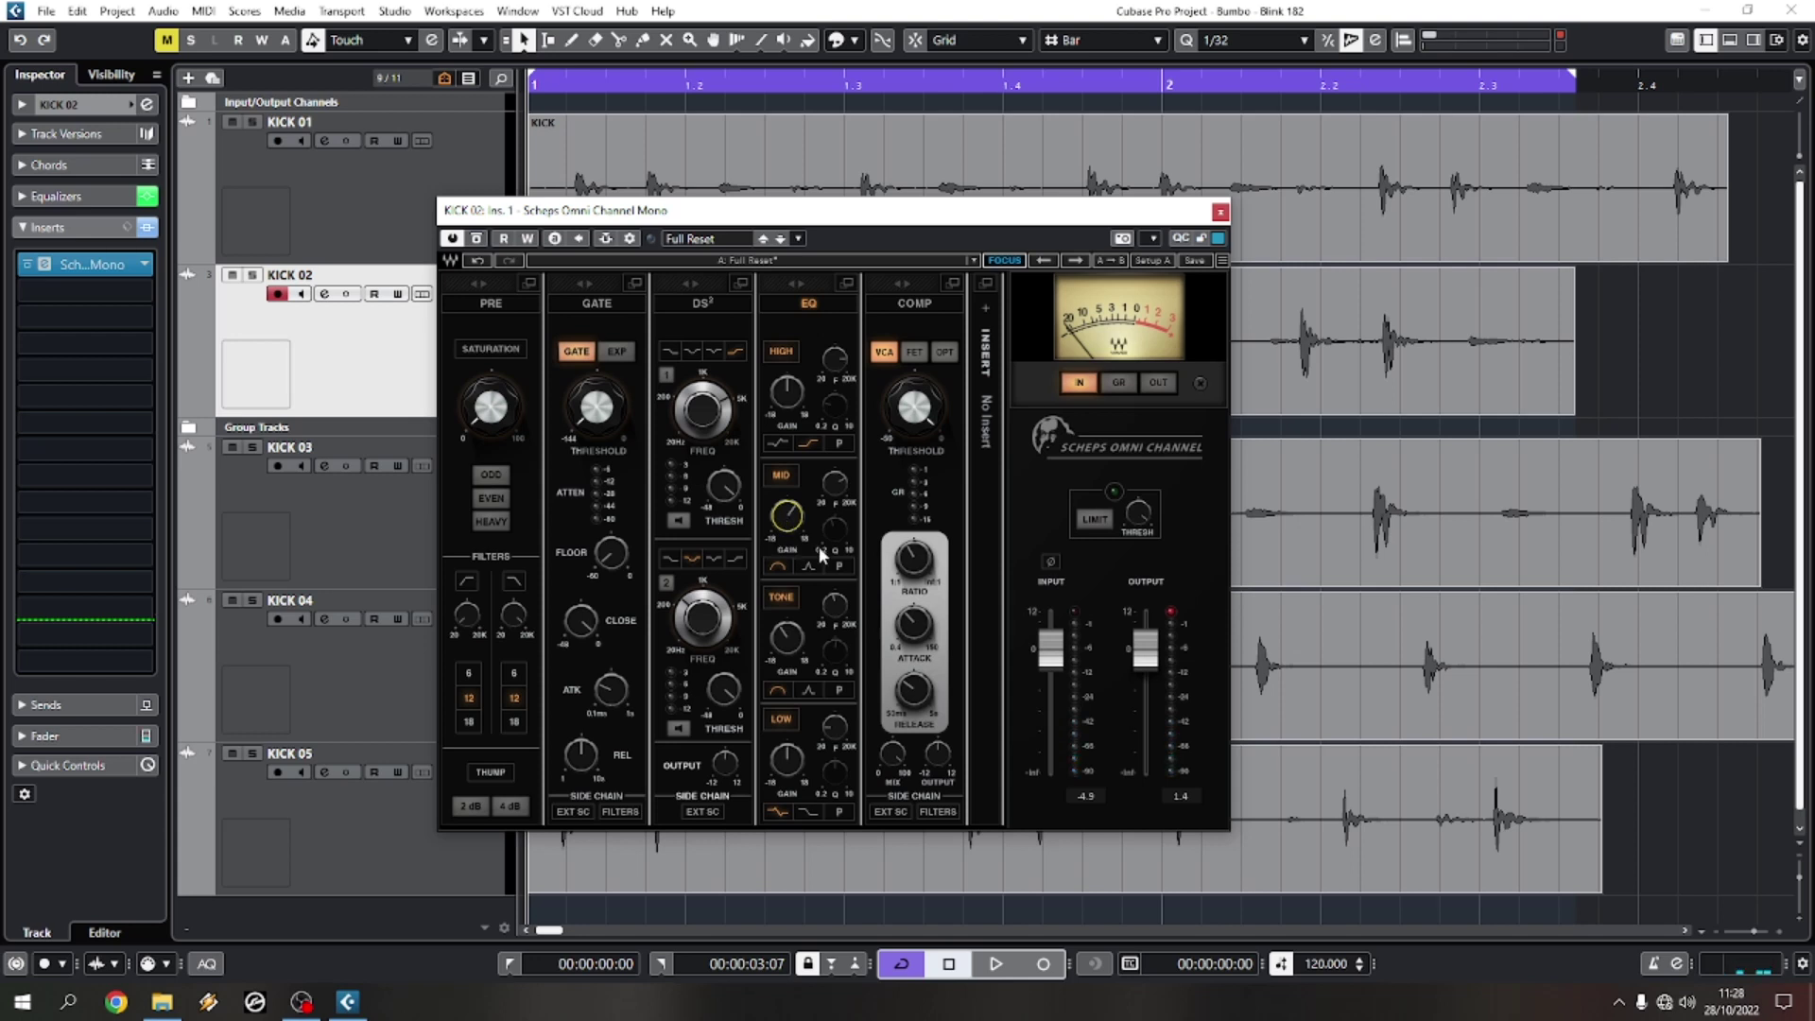
pyautogui.press('space')
pyautogui.click(787, 516)
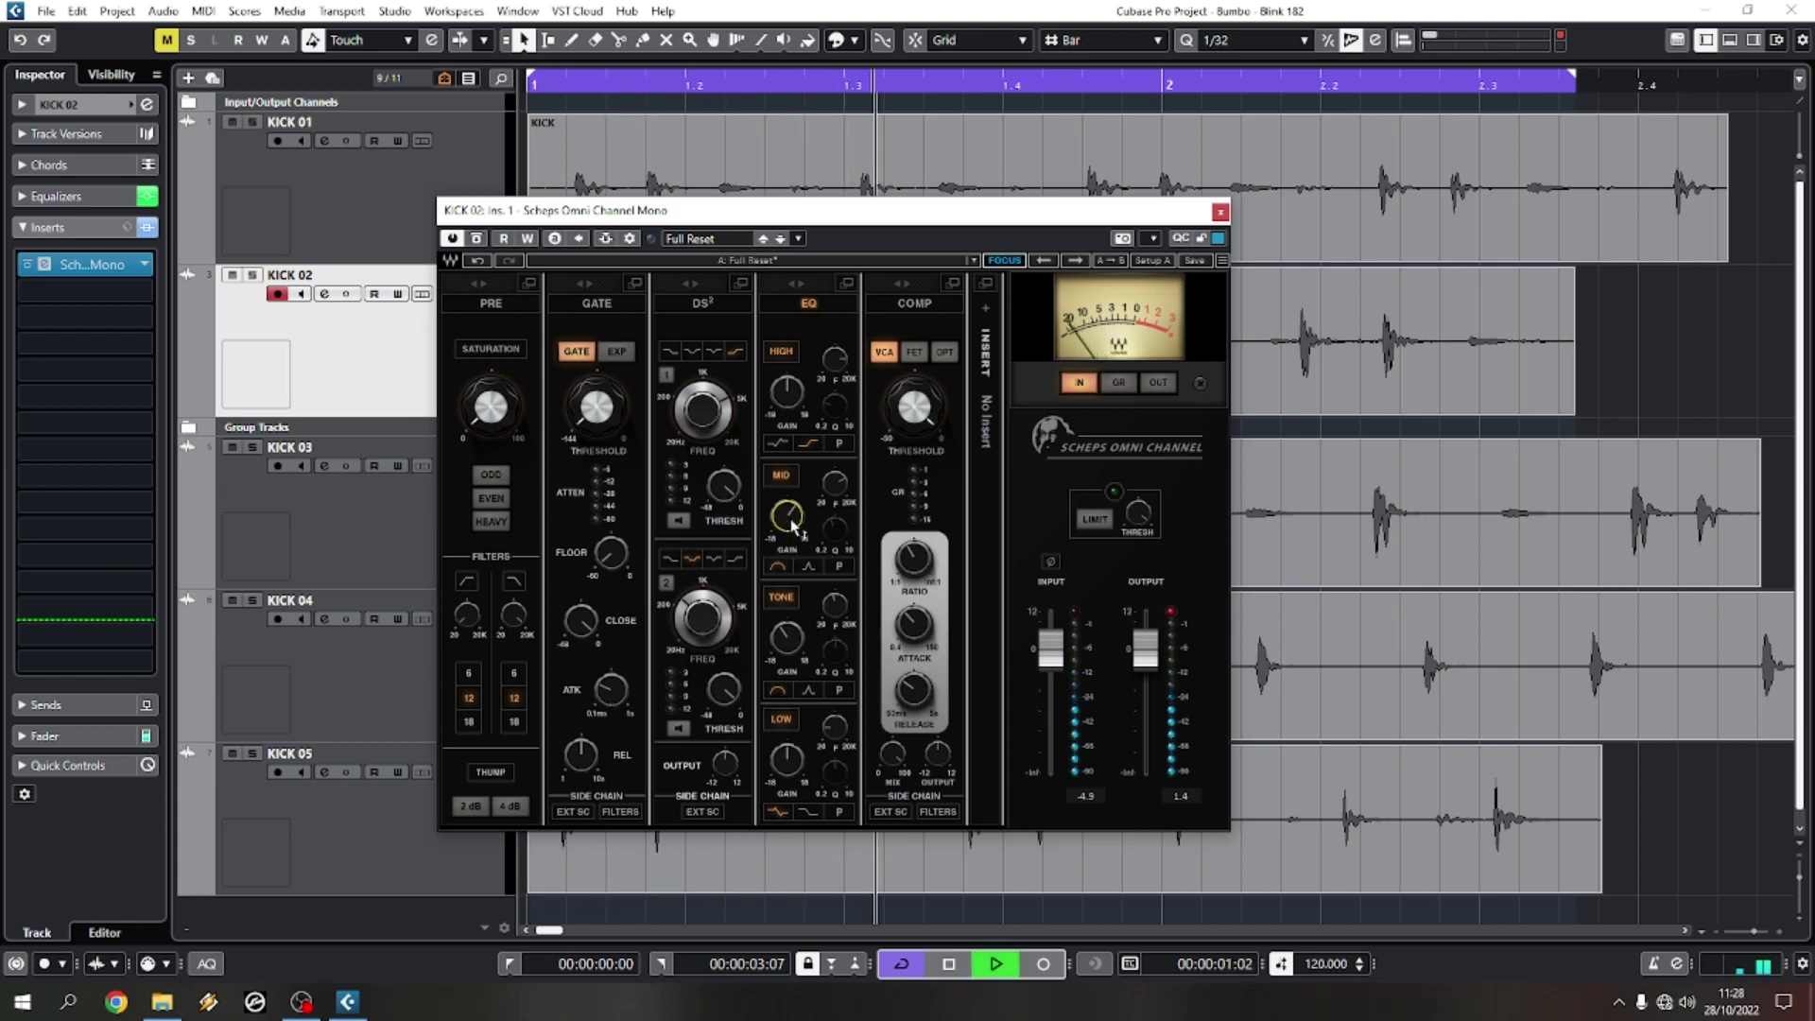
pyautogui.press('space')
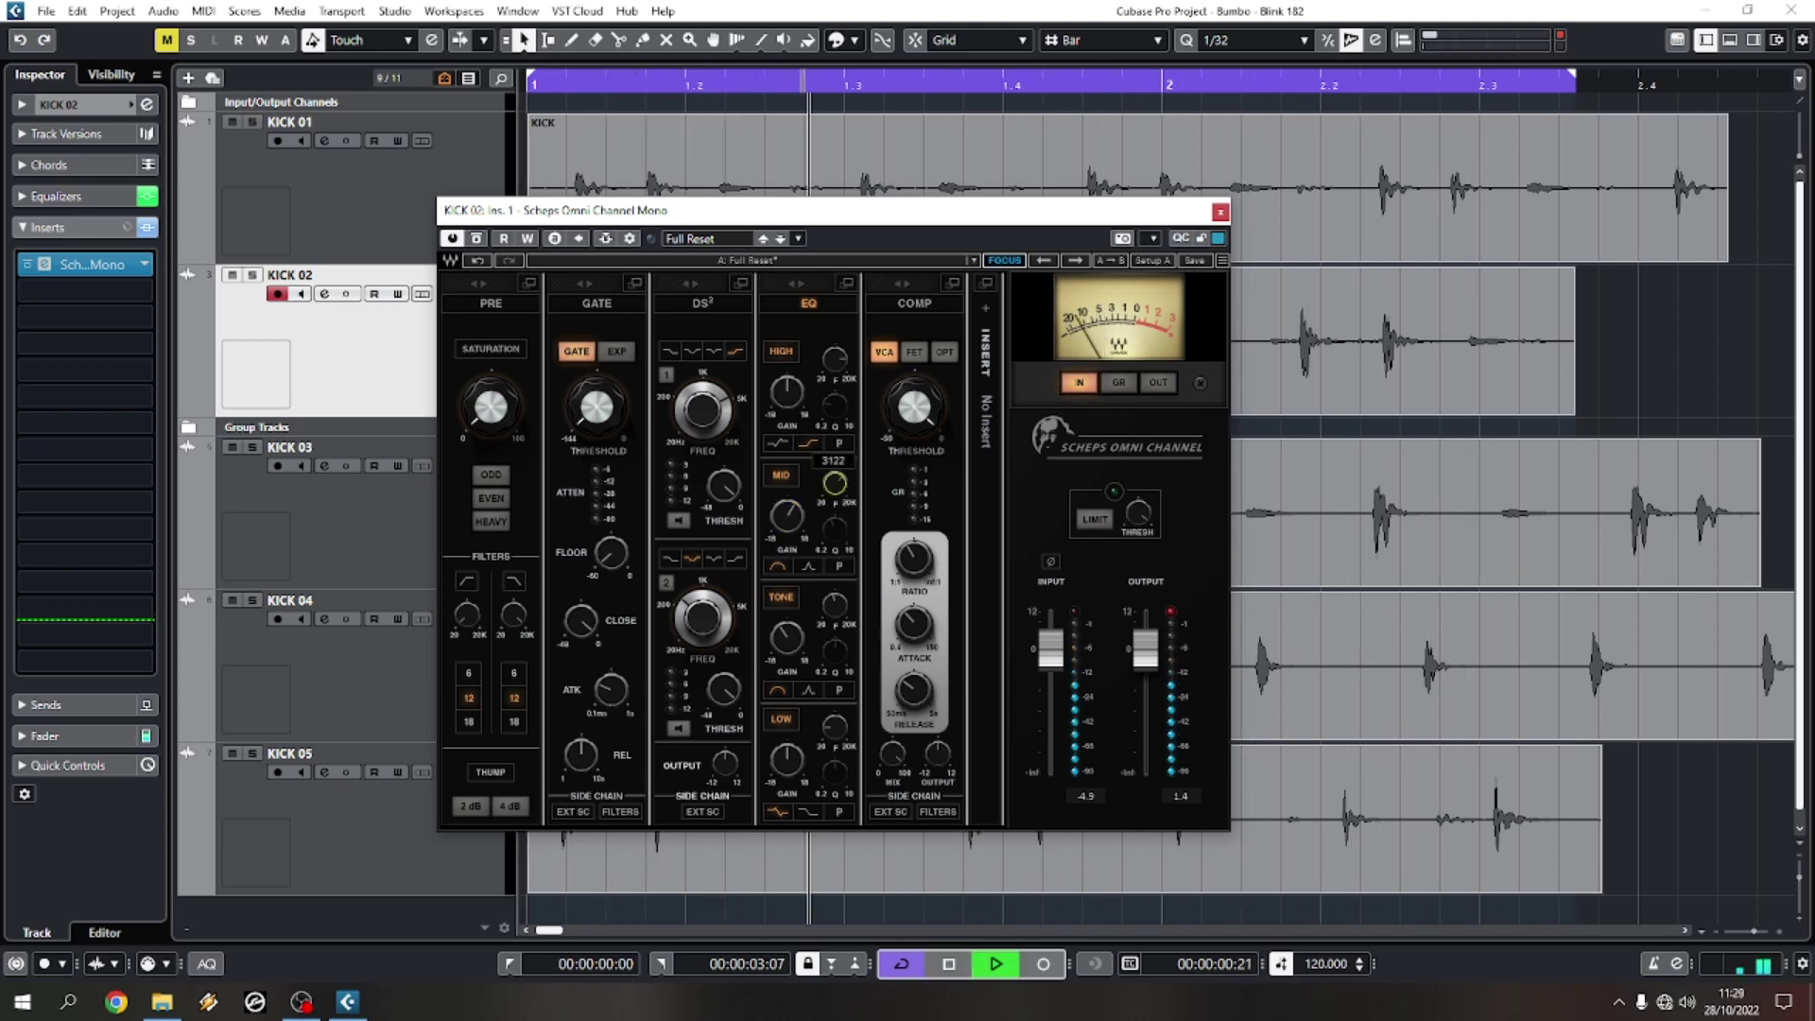
pyautogui.press('space')
# Step: Compare KICK 02 with the Scheps Omni Channel active, bypassed and active again during playback
pyautogui.press('space')
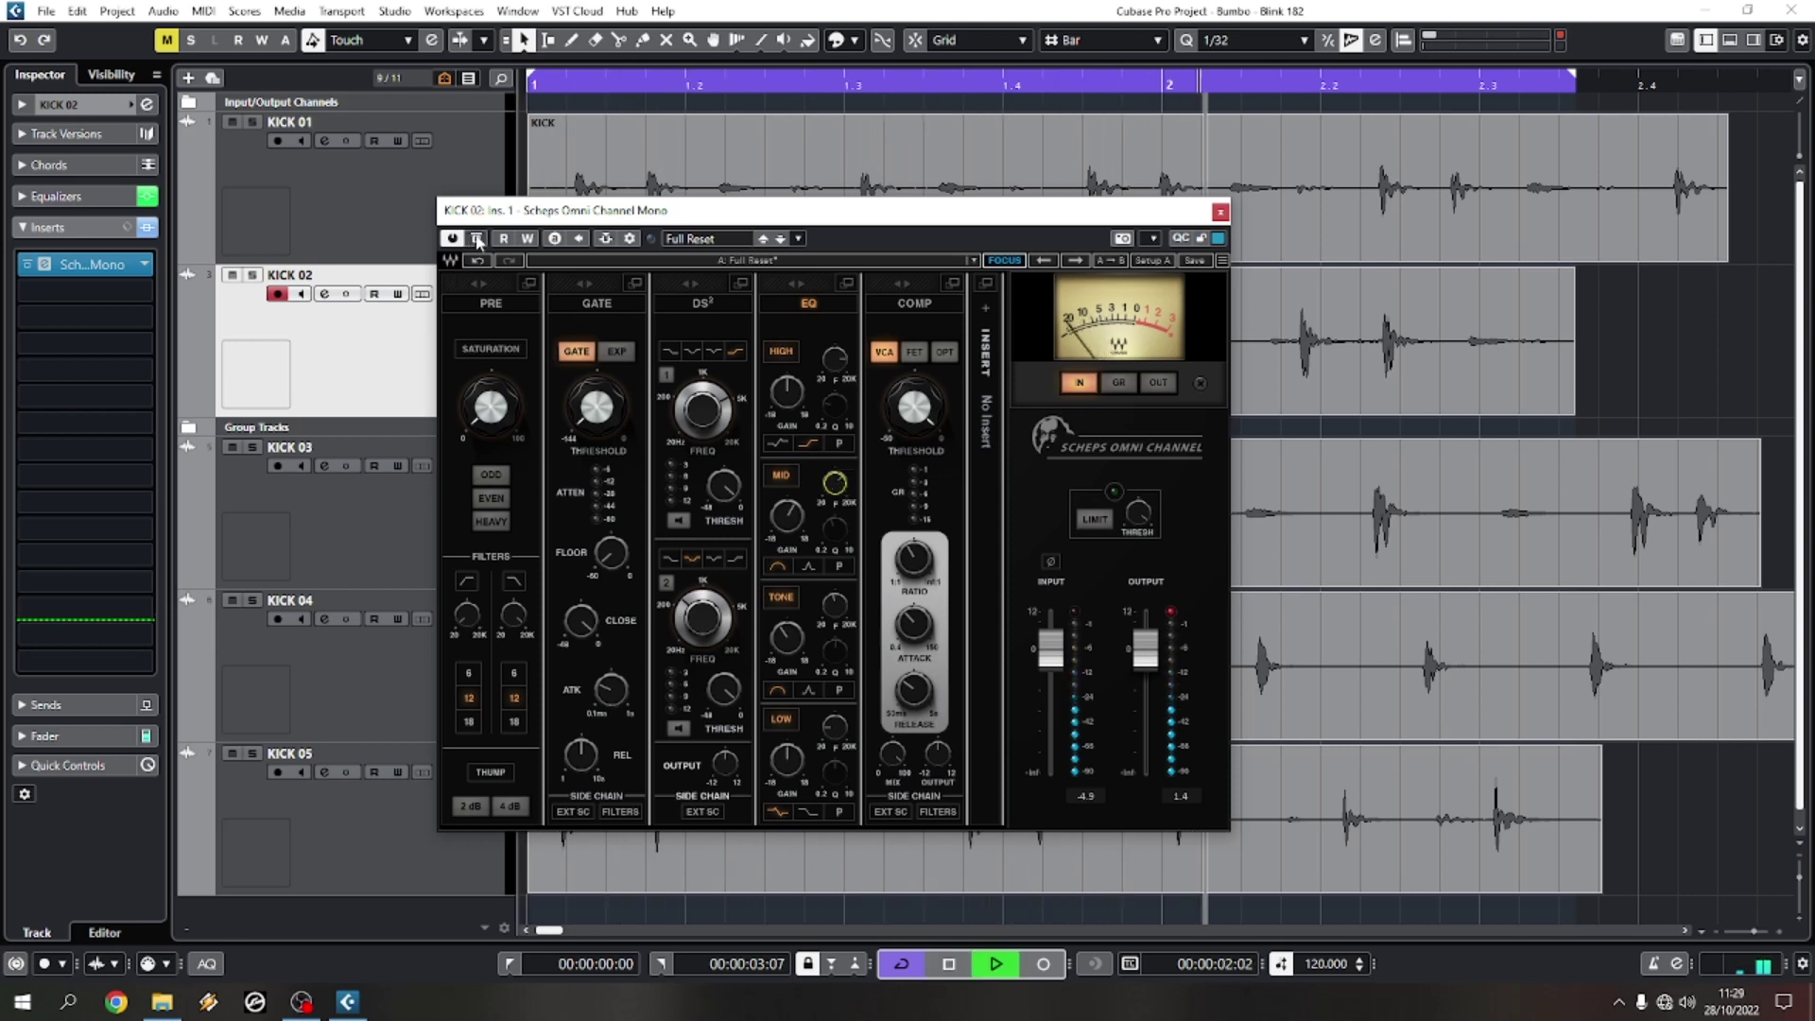
pyautogui.press('space')
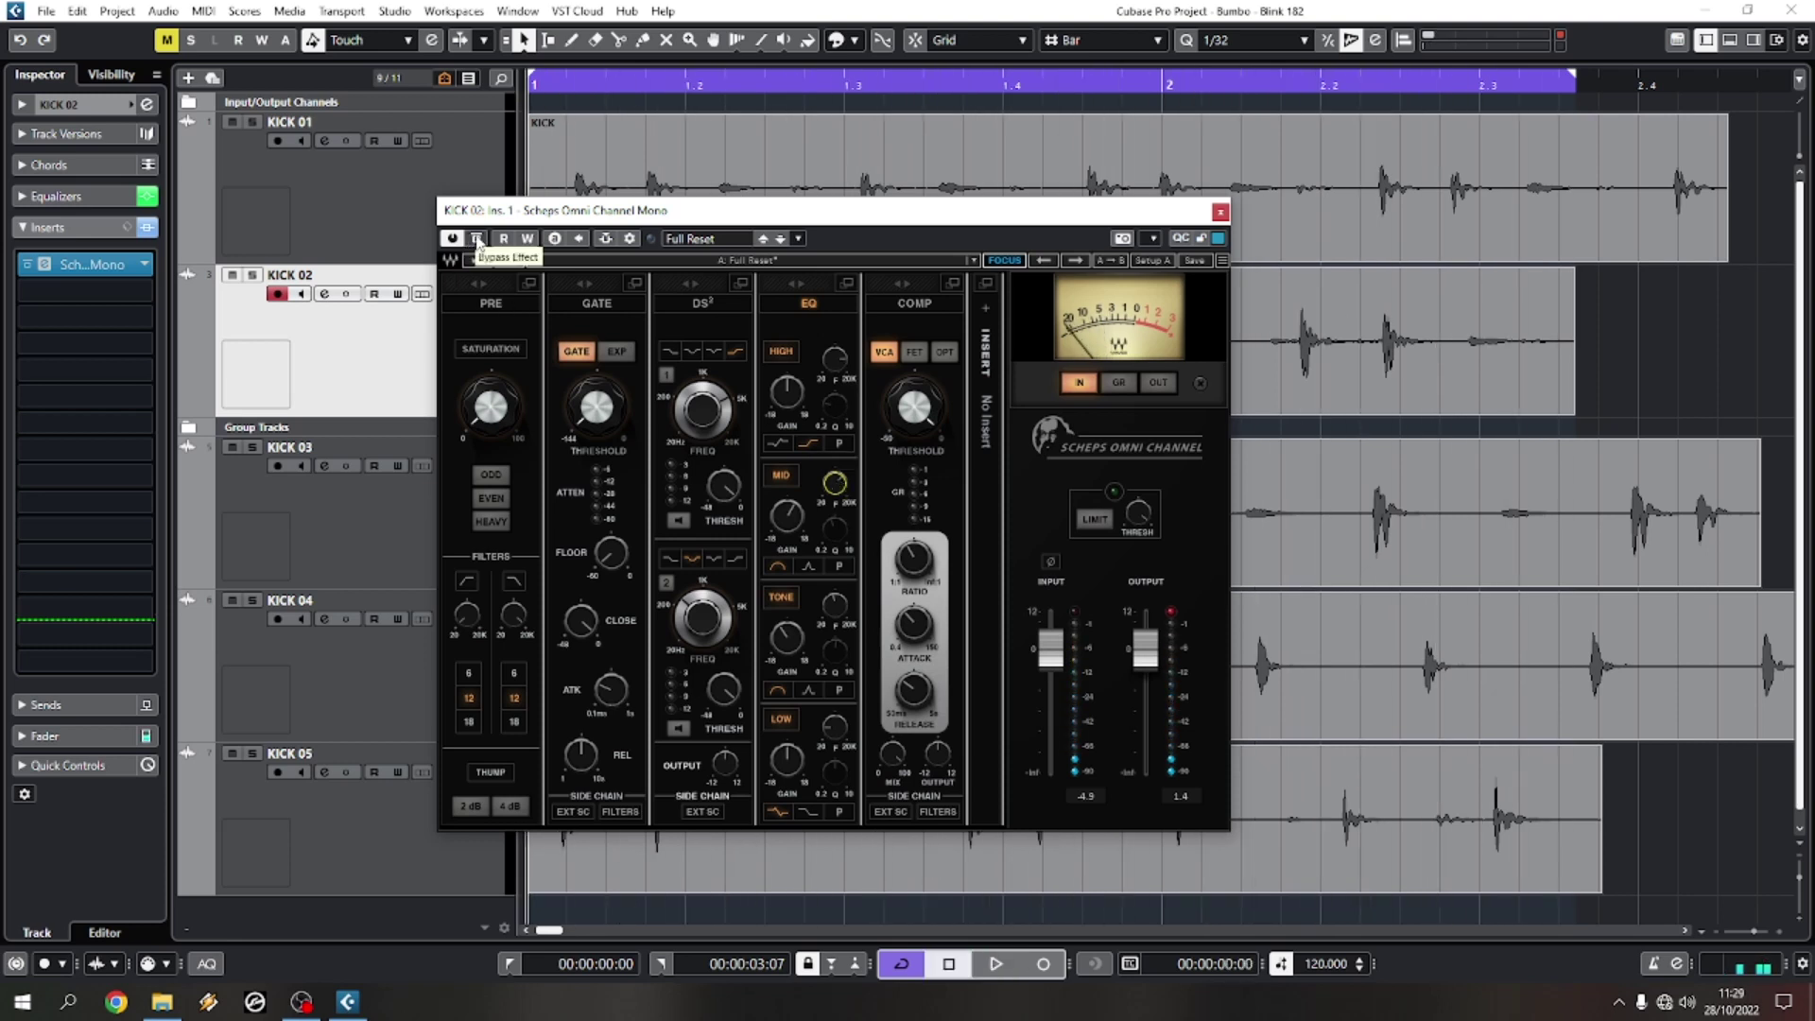
pyautogui.click(478, 242)
pyautogui.press('space')
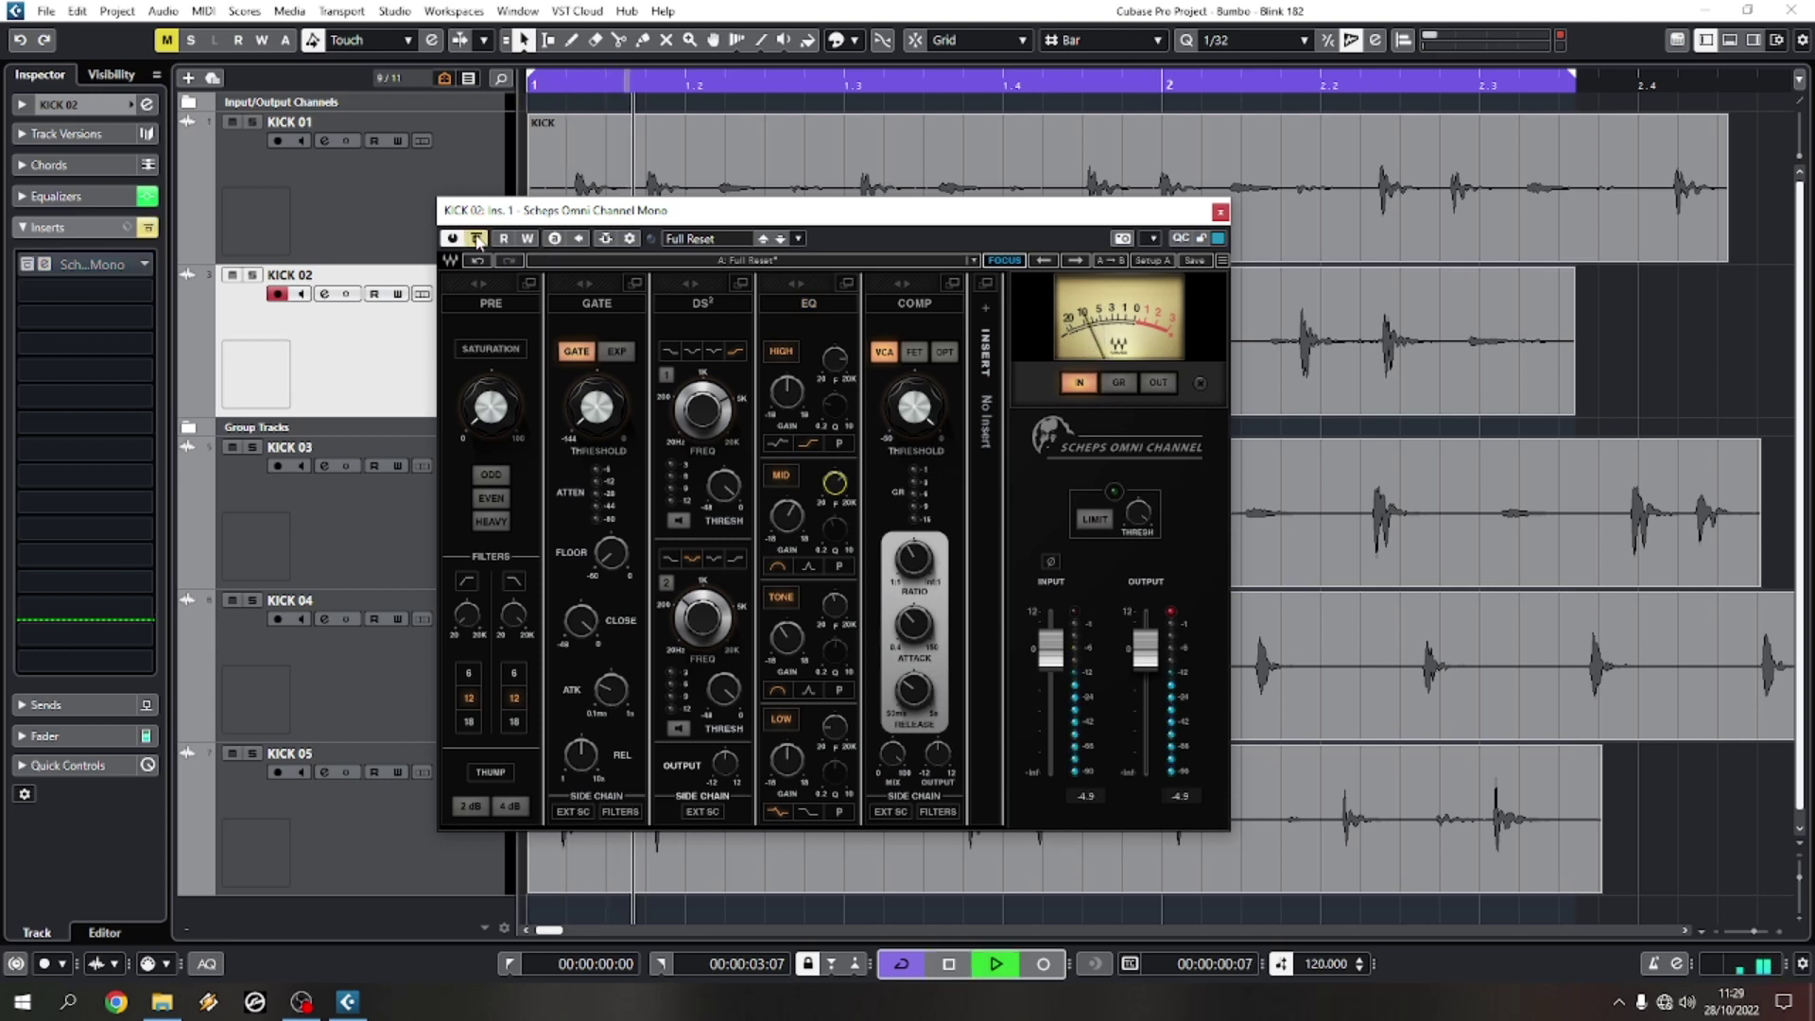
pyautogui.click(477, 239)
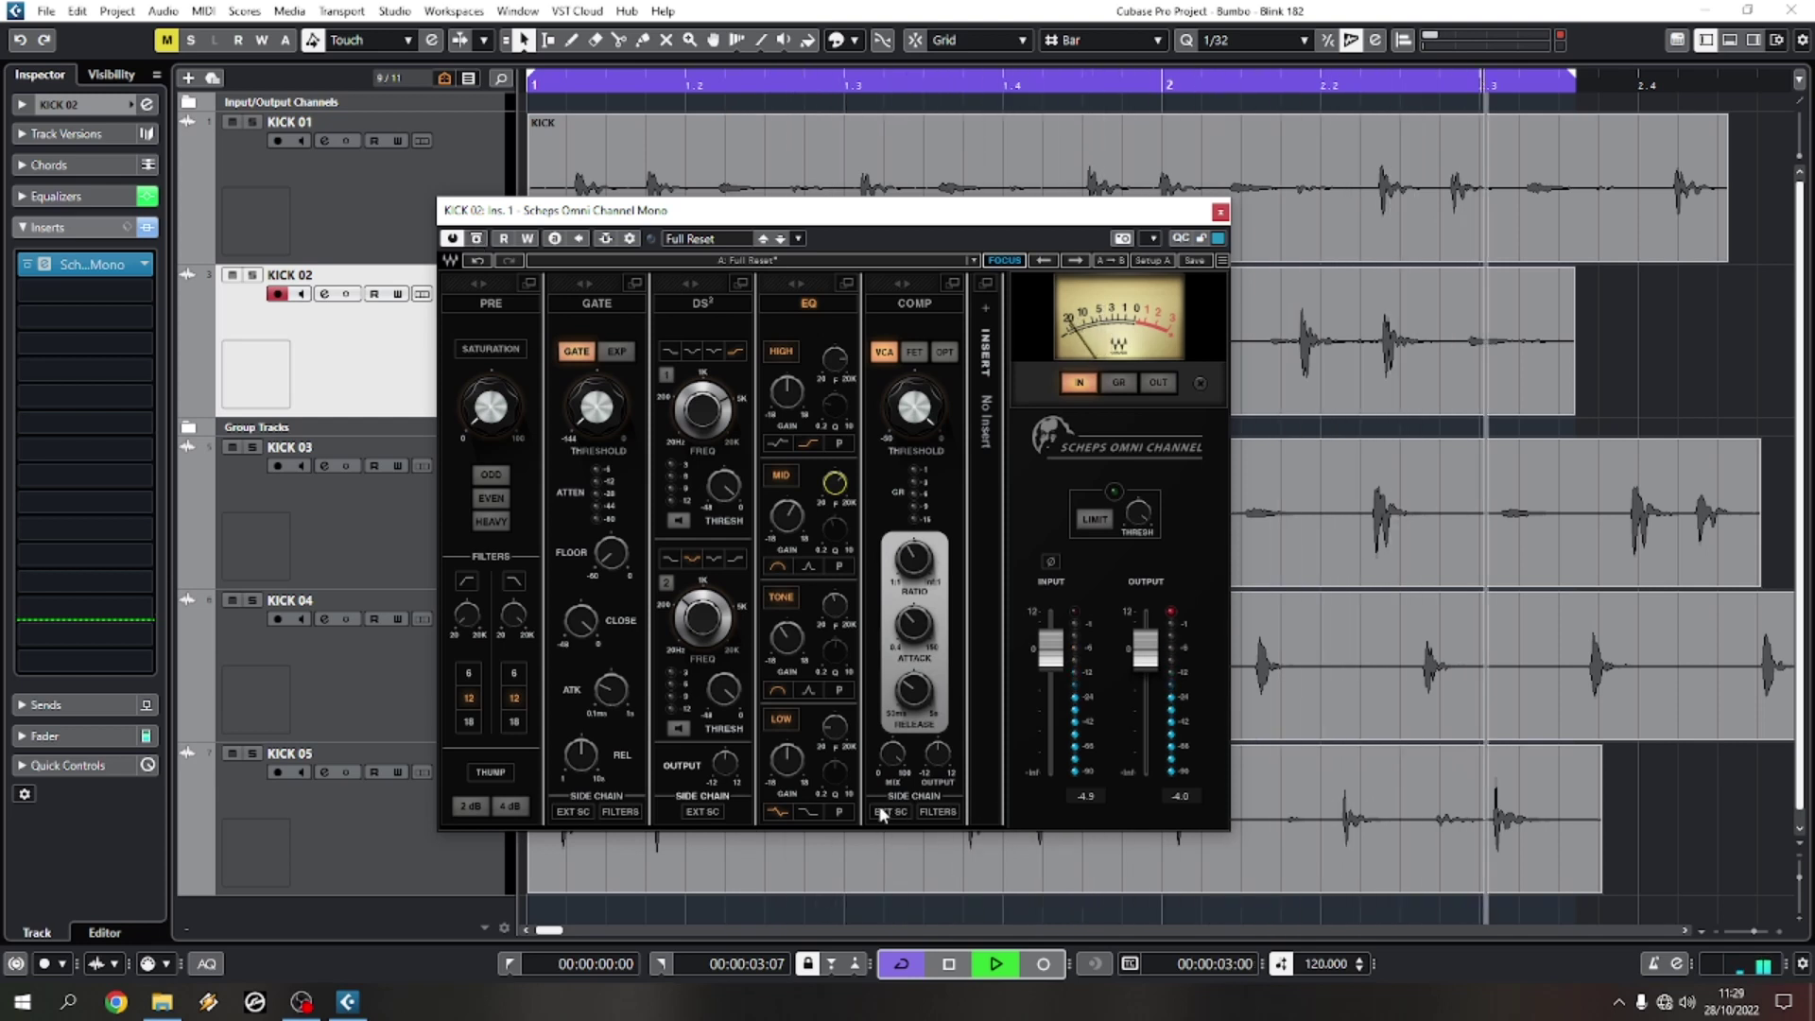
pyautogui.press('space')
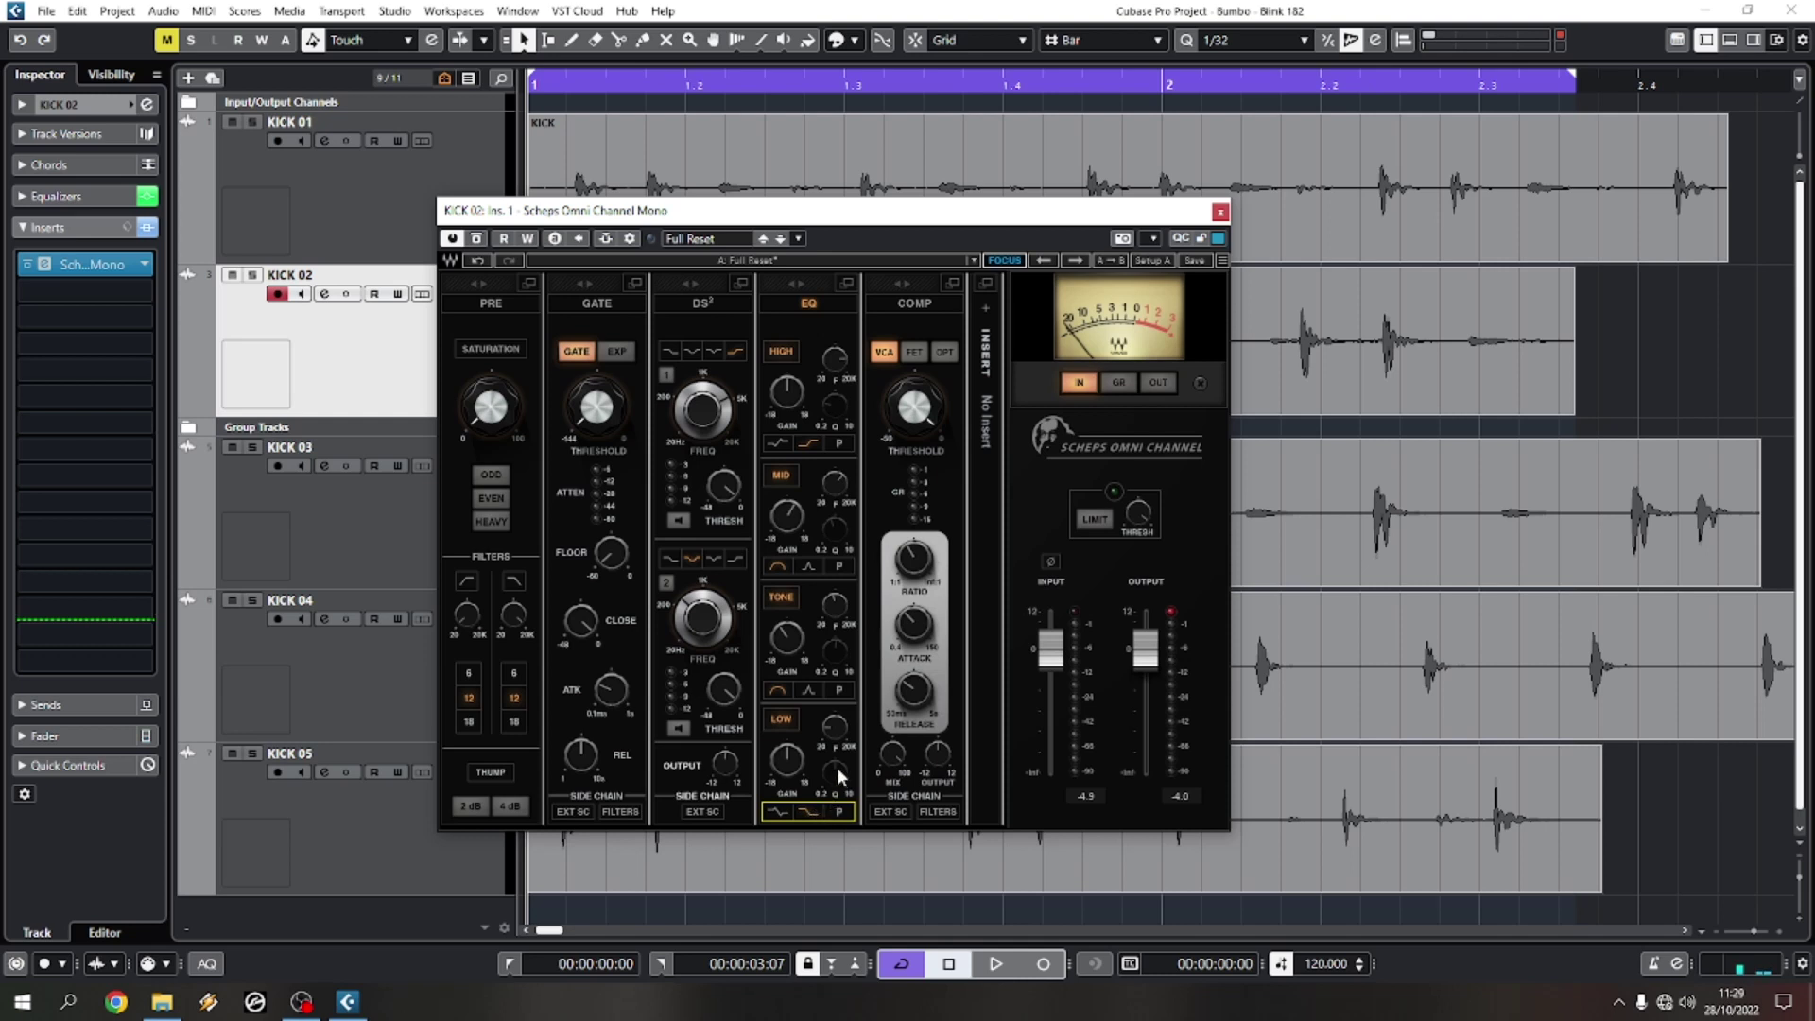
# Step: Try the EQ's Low band as a shelf during playback, with gains of about 2.8 dB and -1.7 dB
pyautogui.click(834, 726)
pyautogui.press('space')
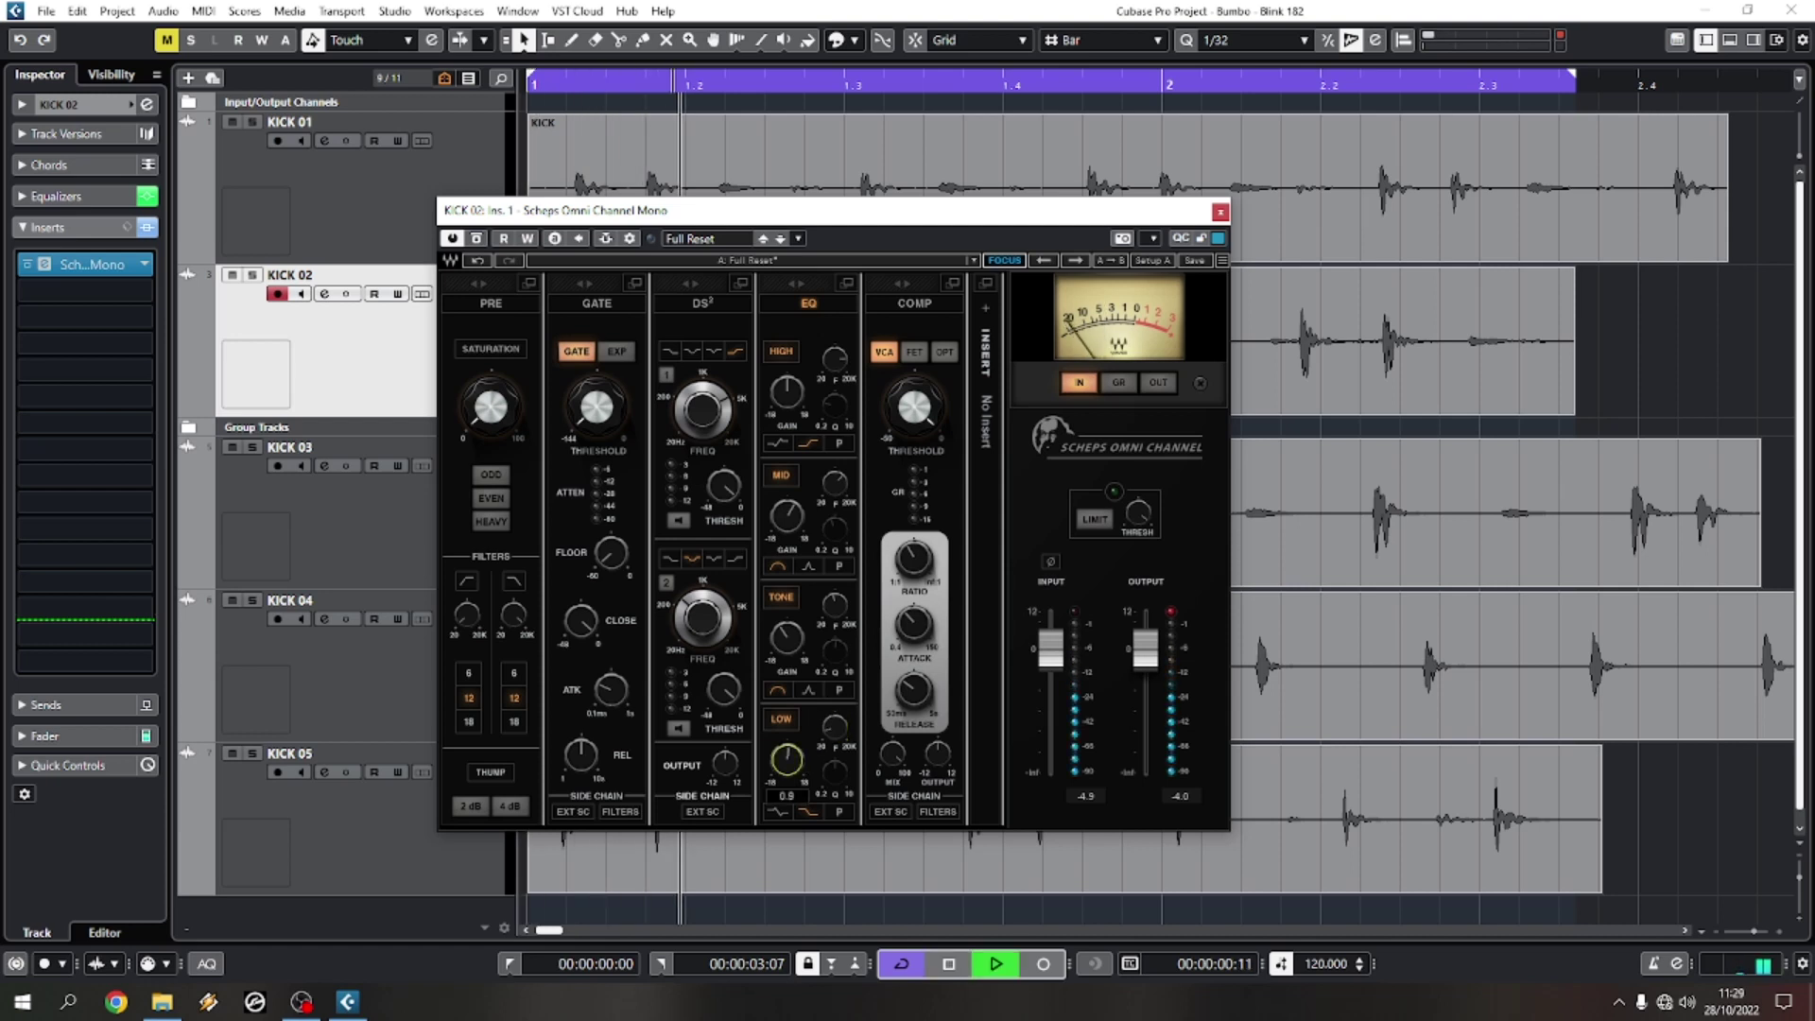
pyautogui.moveTo(786, 759); pyautogui.dragTo(787, 784)
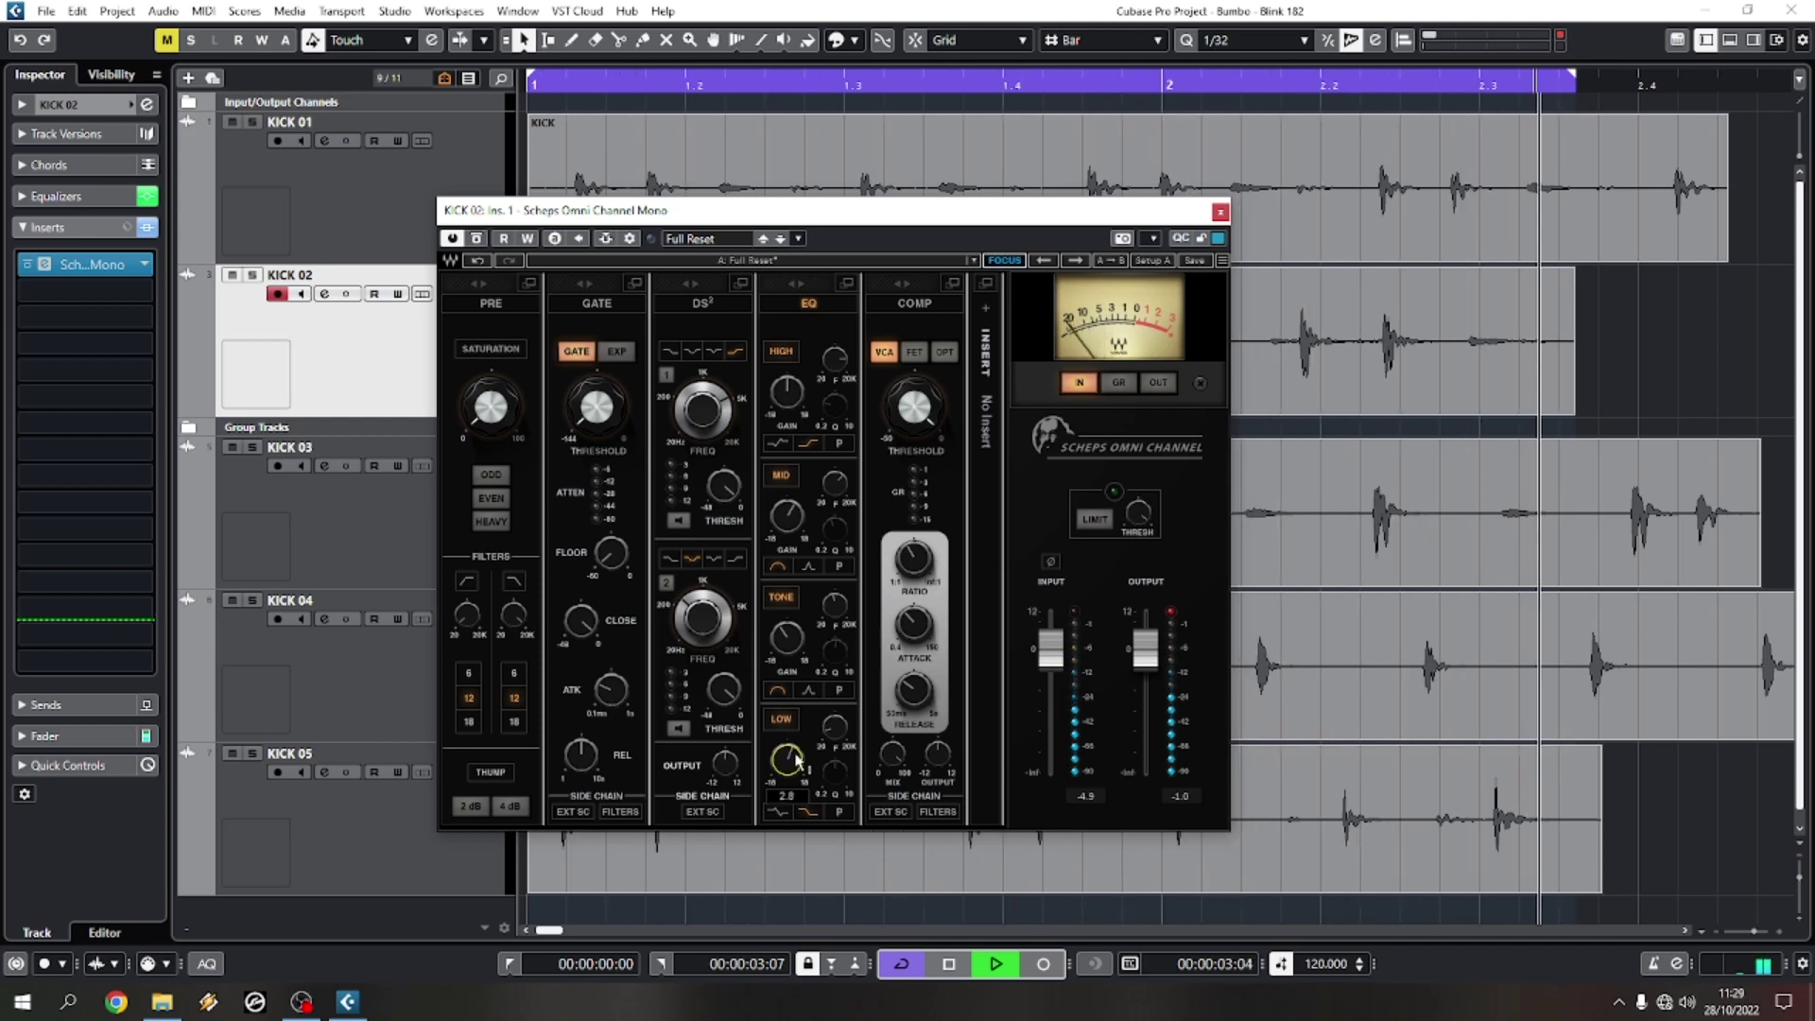
pyautogui.scroll(2, 795, 759)
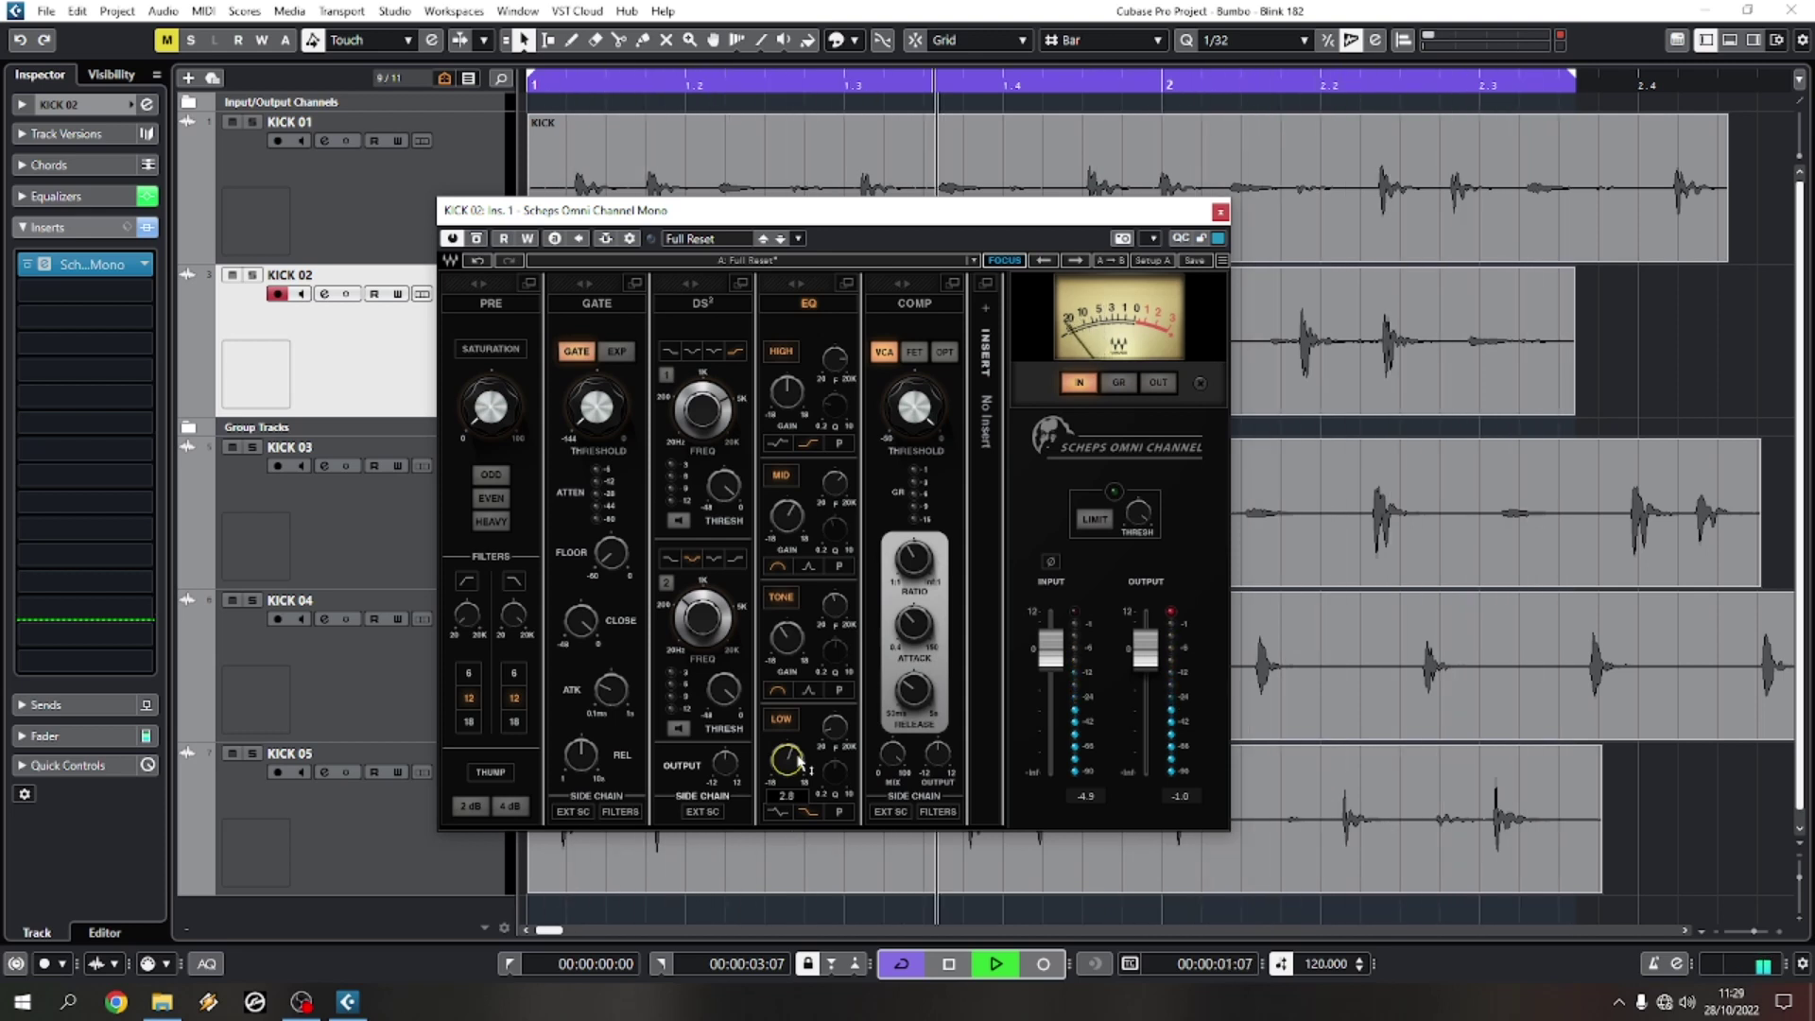
pyautogui.press('space')
pyautogui.press('space')
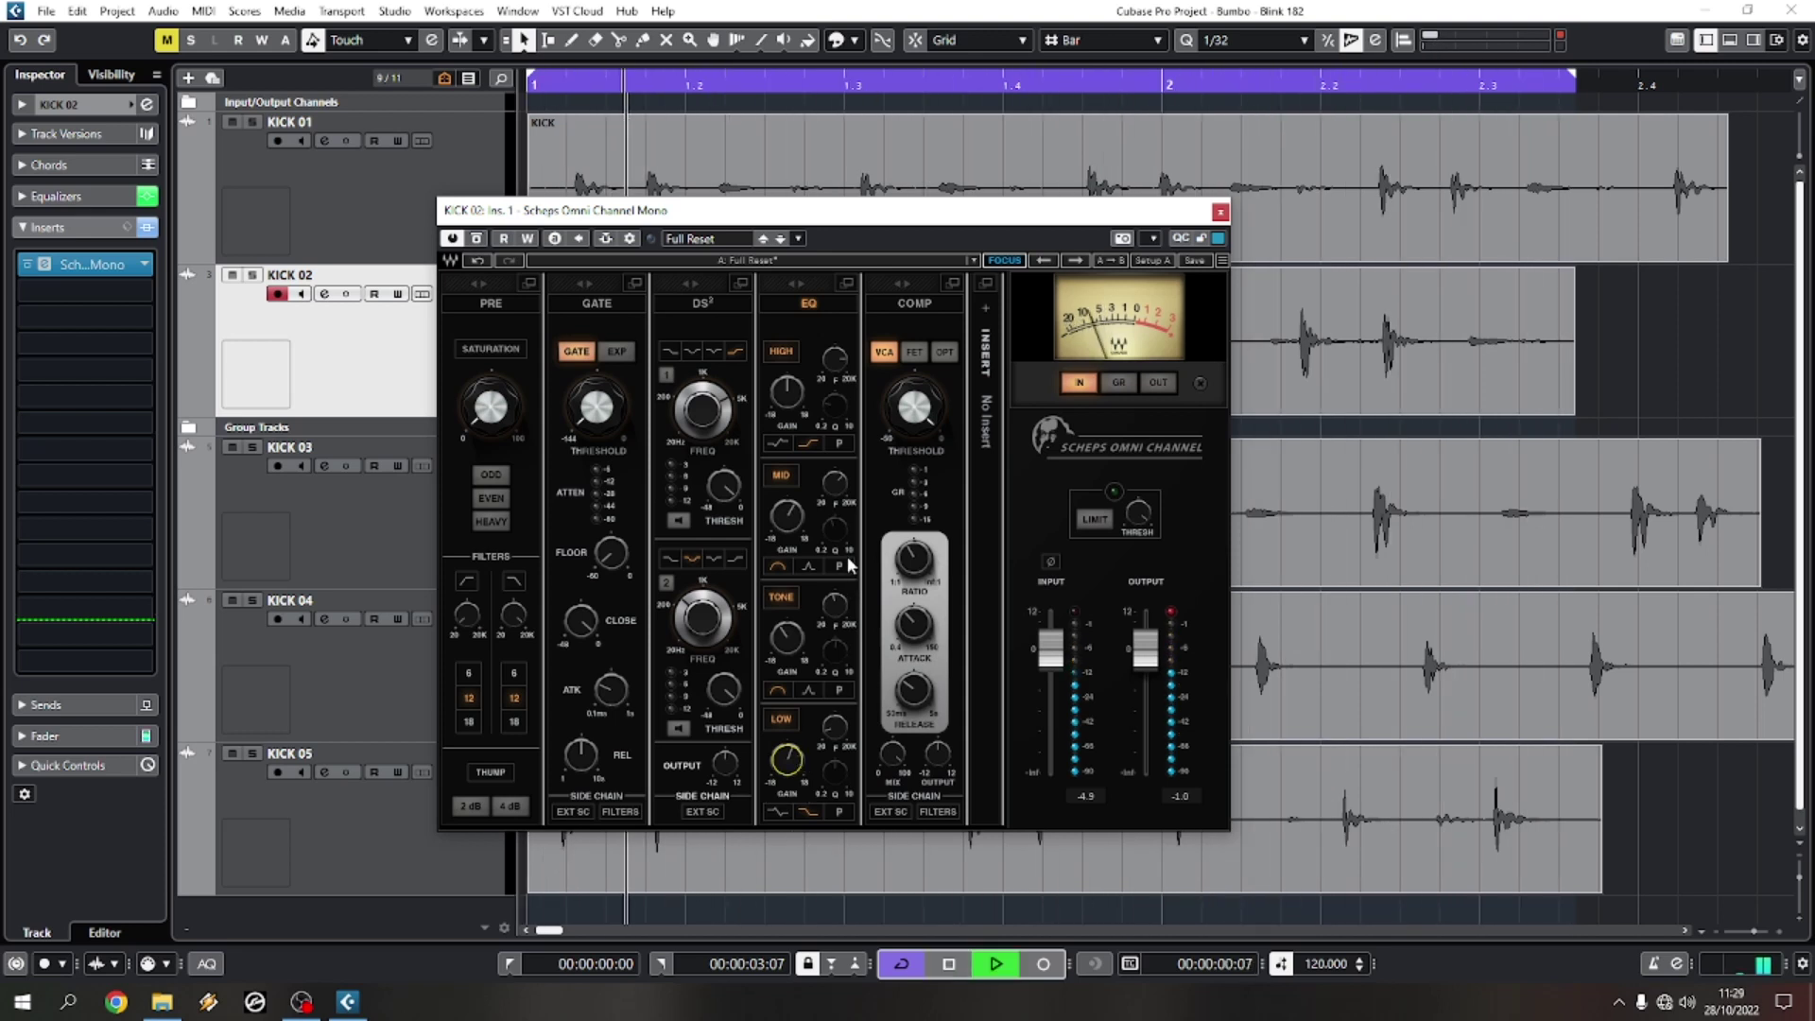
pyautogui.moveTo(787, 759); pyautogui.dragTo(786, 785)
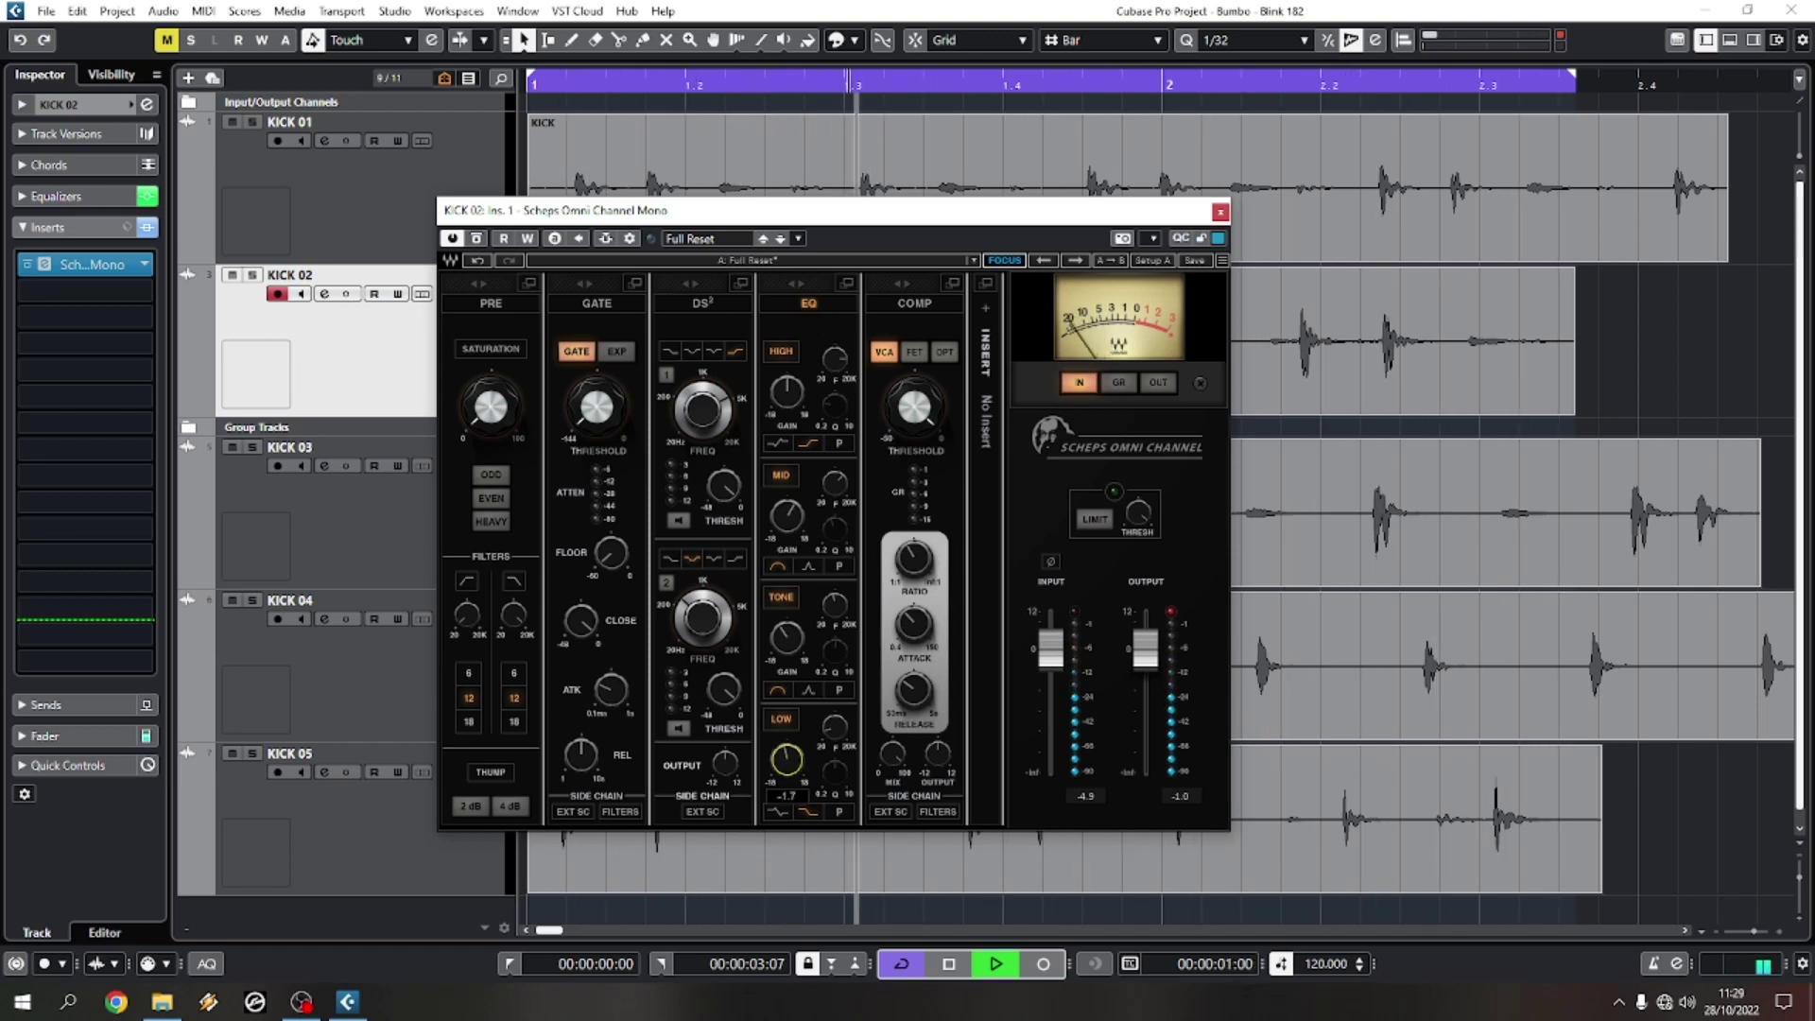
# Step: Switch the Low band to a bell, boost it by about 3.7 dB and lower its frequency to about 38 Hz
pyautogui.click(777, 811)
pyautogui.moveTo(793, 766); pyautogui.dragTo(792, 723)
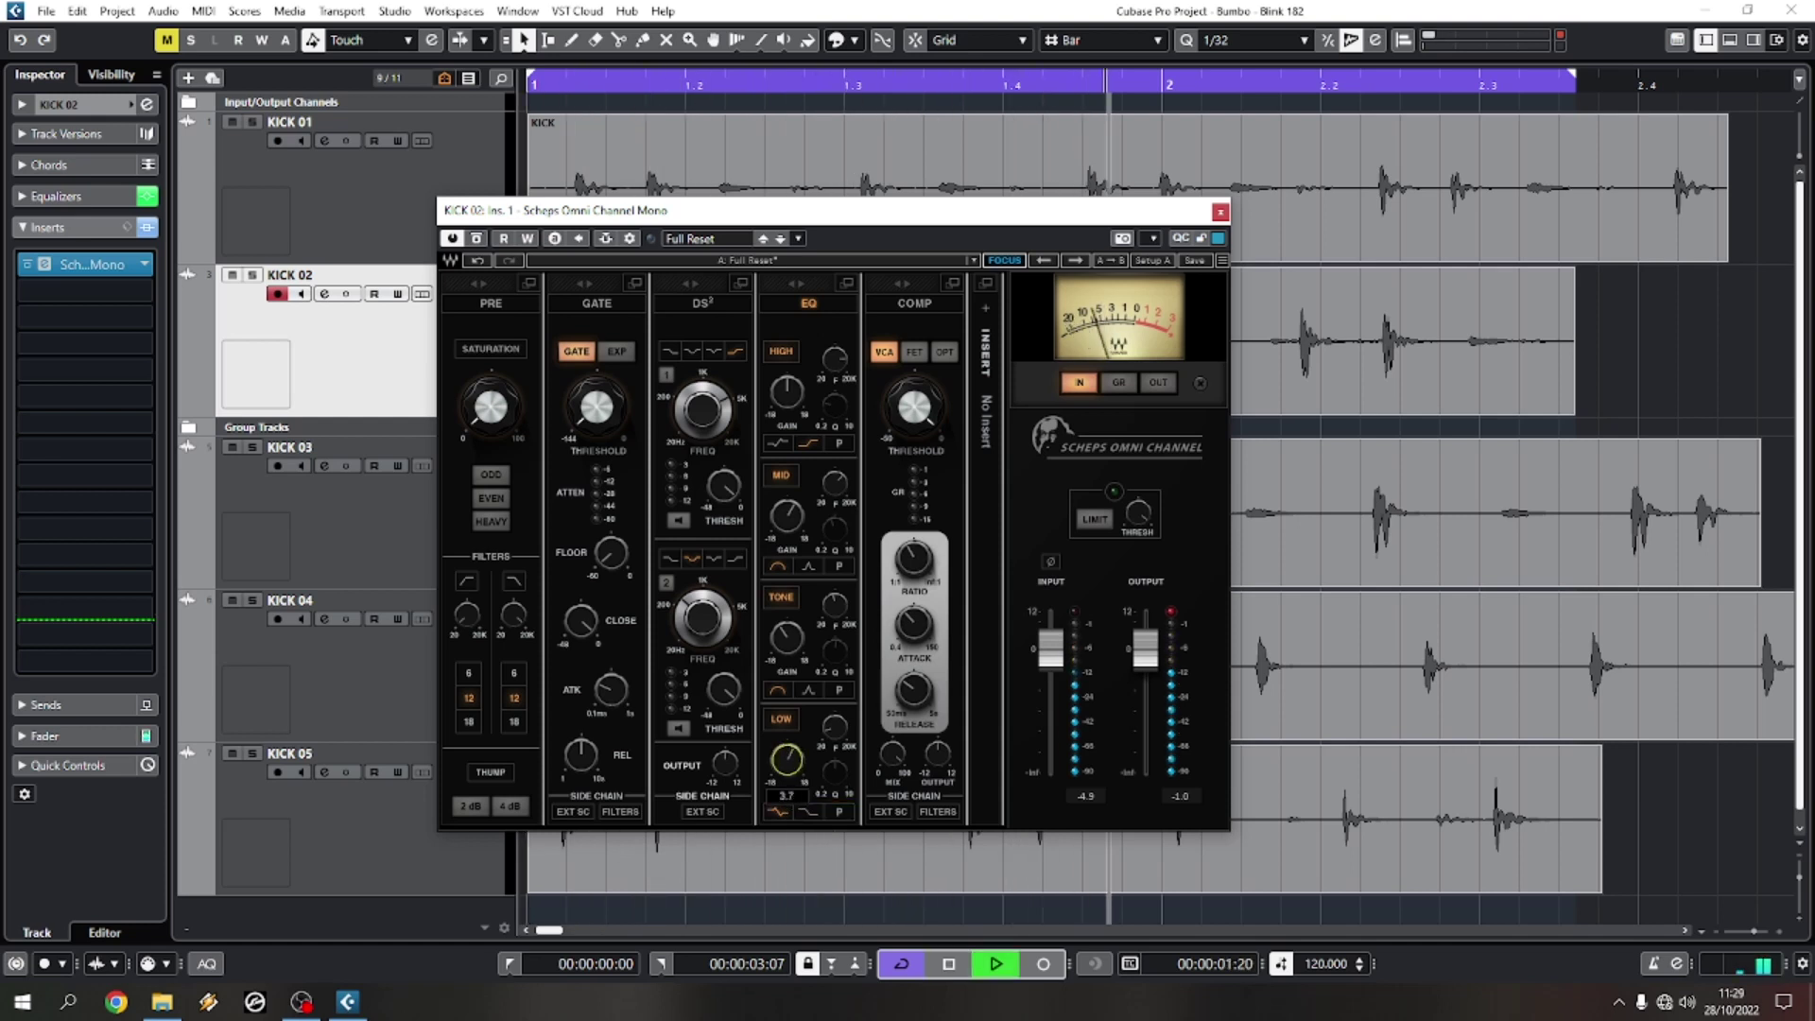
pyautogui.click(834, 726)
pyautogui.scroll(3, 834, 726)
pyautogui.scroll(2, 834, 726)
pyautogui.scroll(-5, 834, 726)
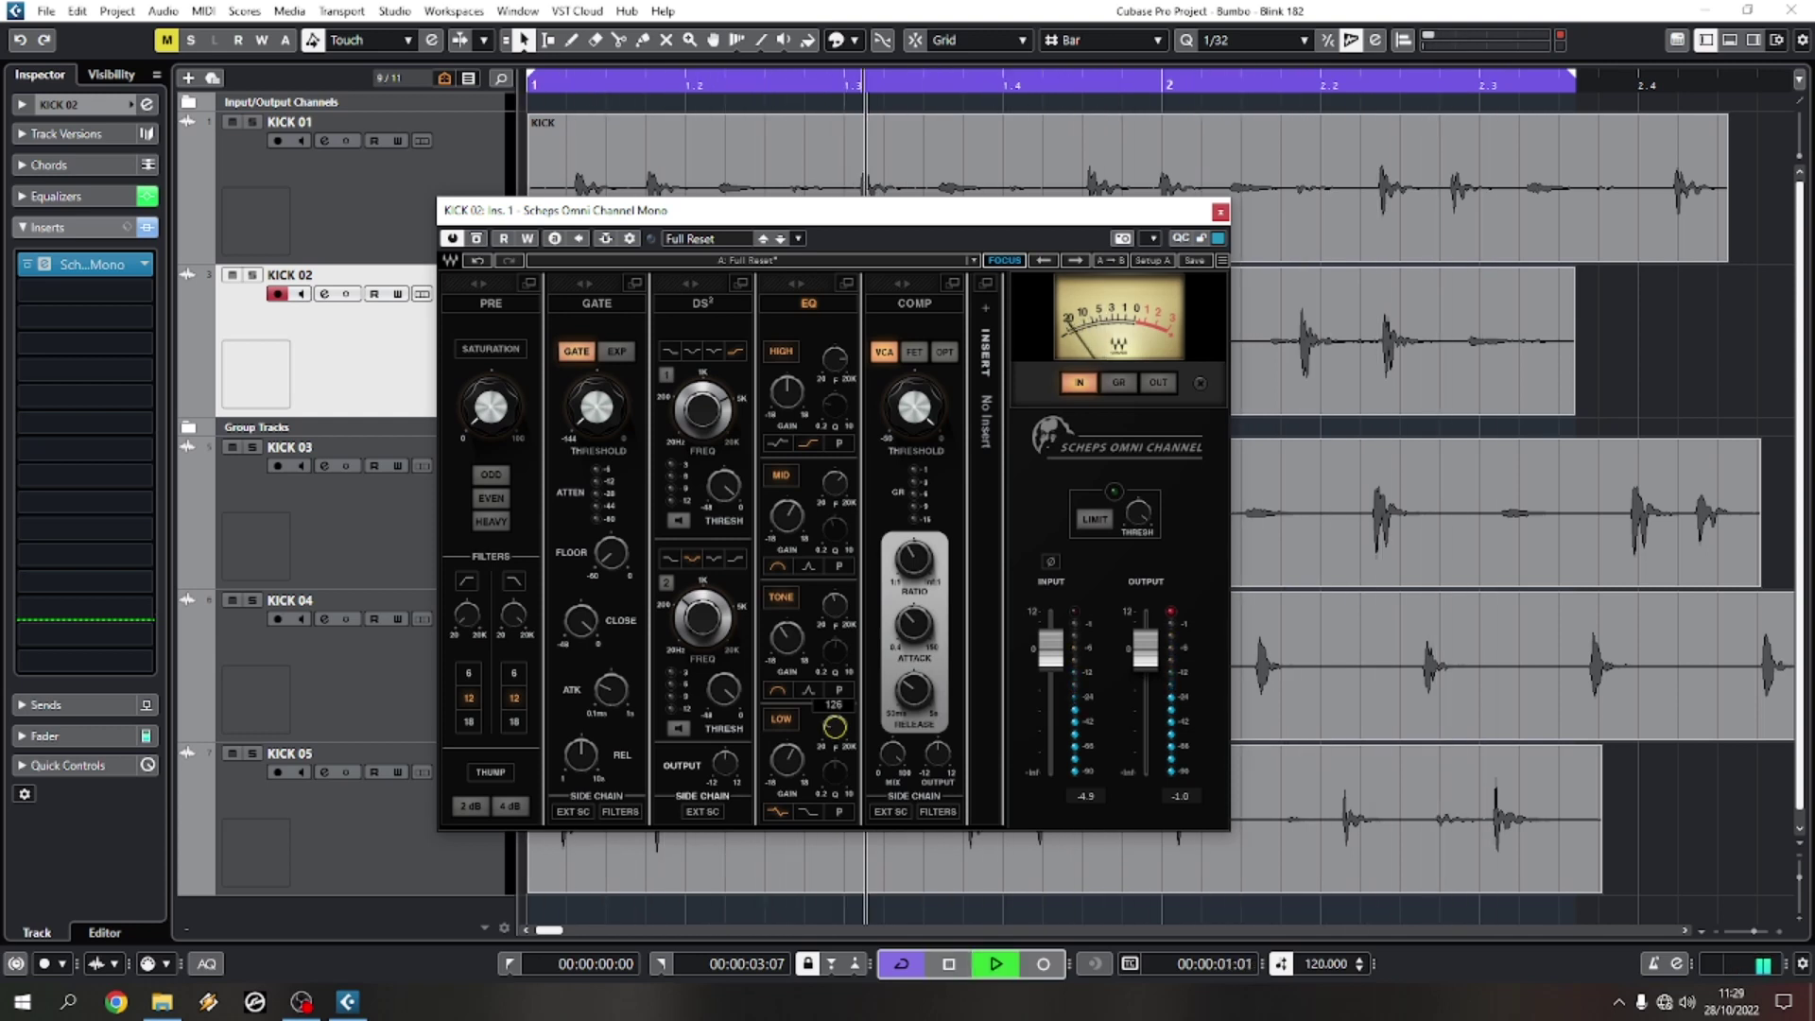
pyautogui.scroll(-1, 834, 726)
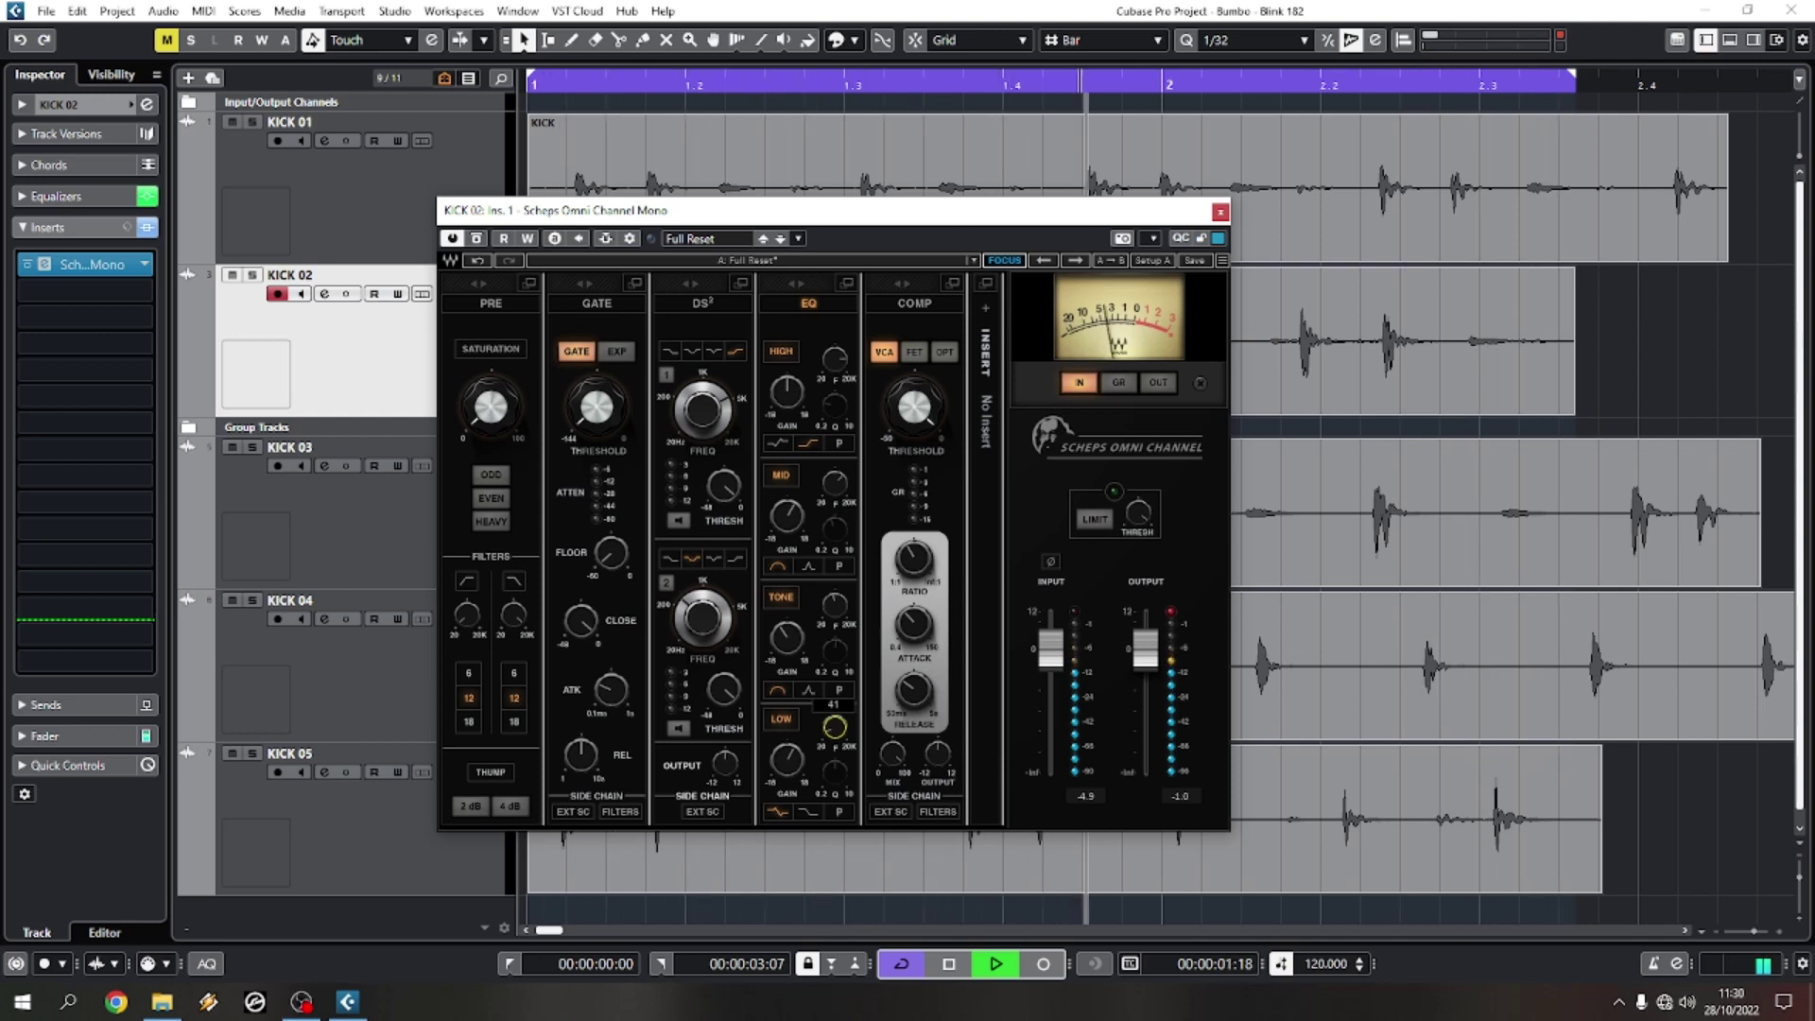
pyautogui.moveTo(834, 726)
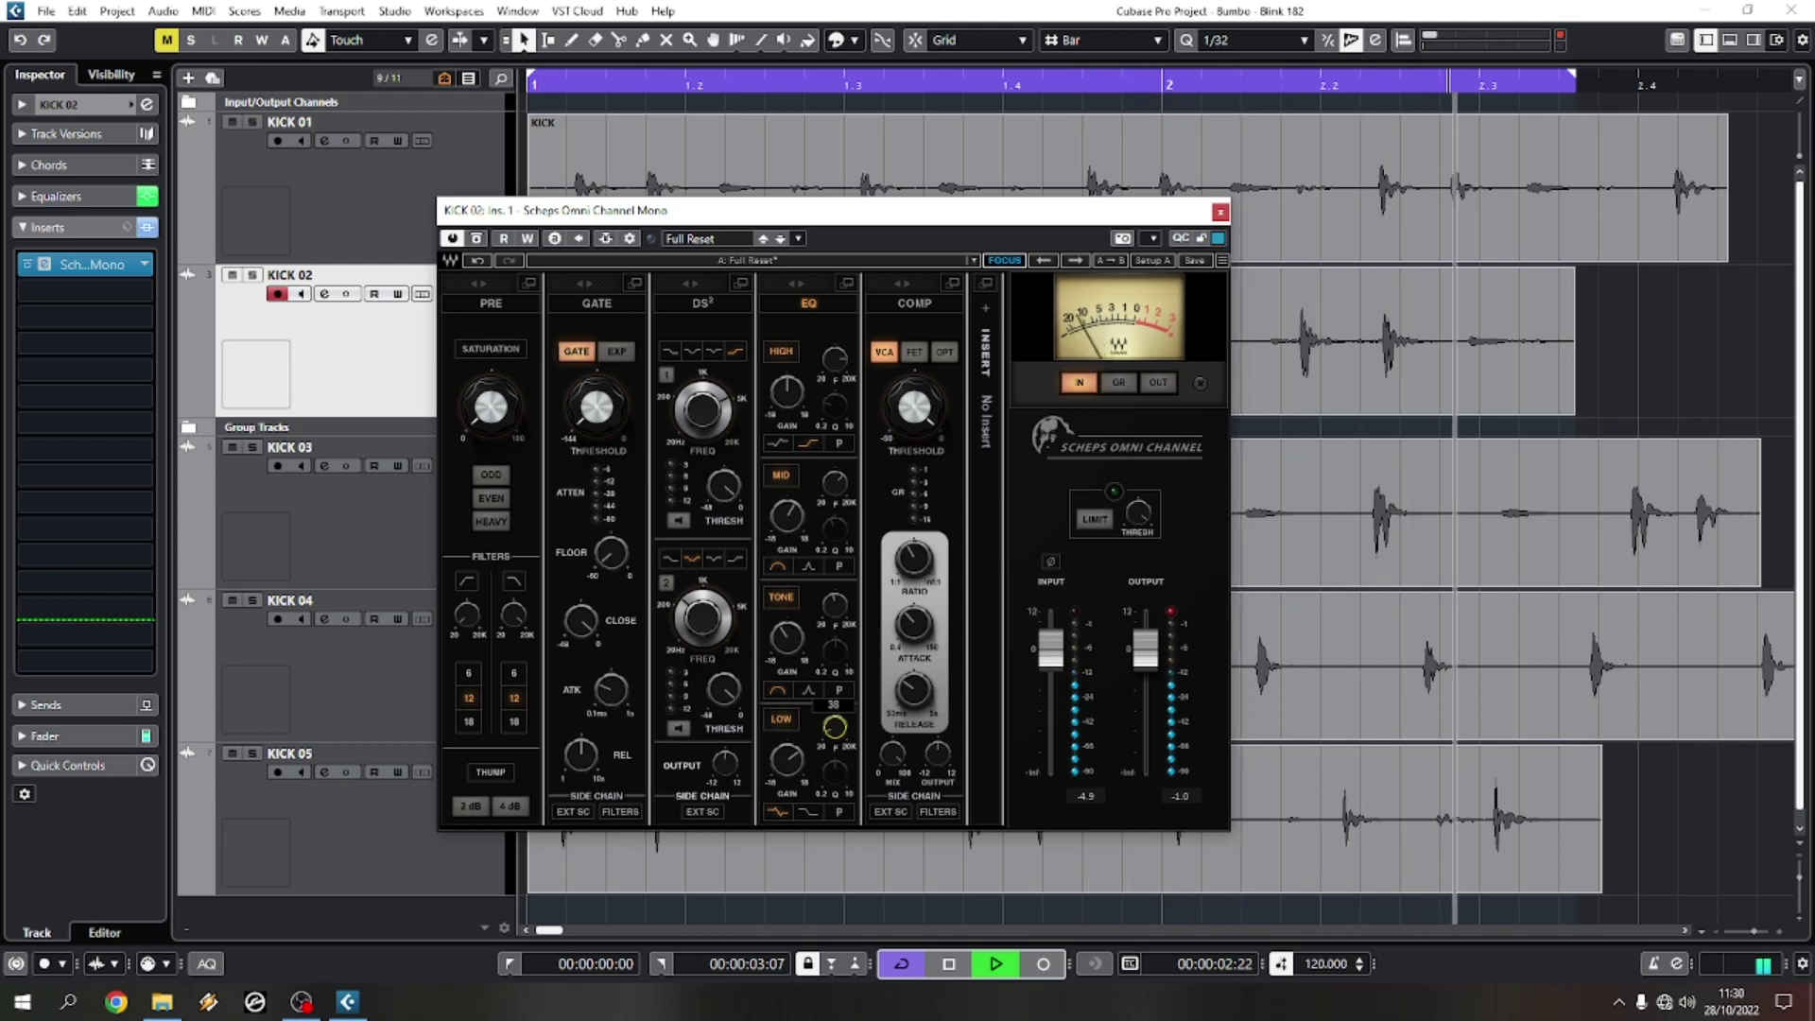
pyautogui.moveTo(786, 759)
pyautogui.moveTo(787, 759); pyautogui.dragTo(787, 766)
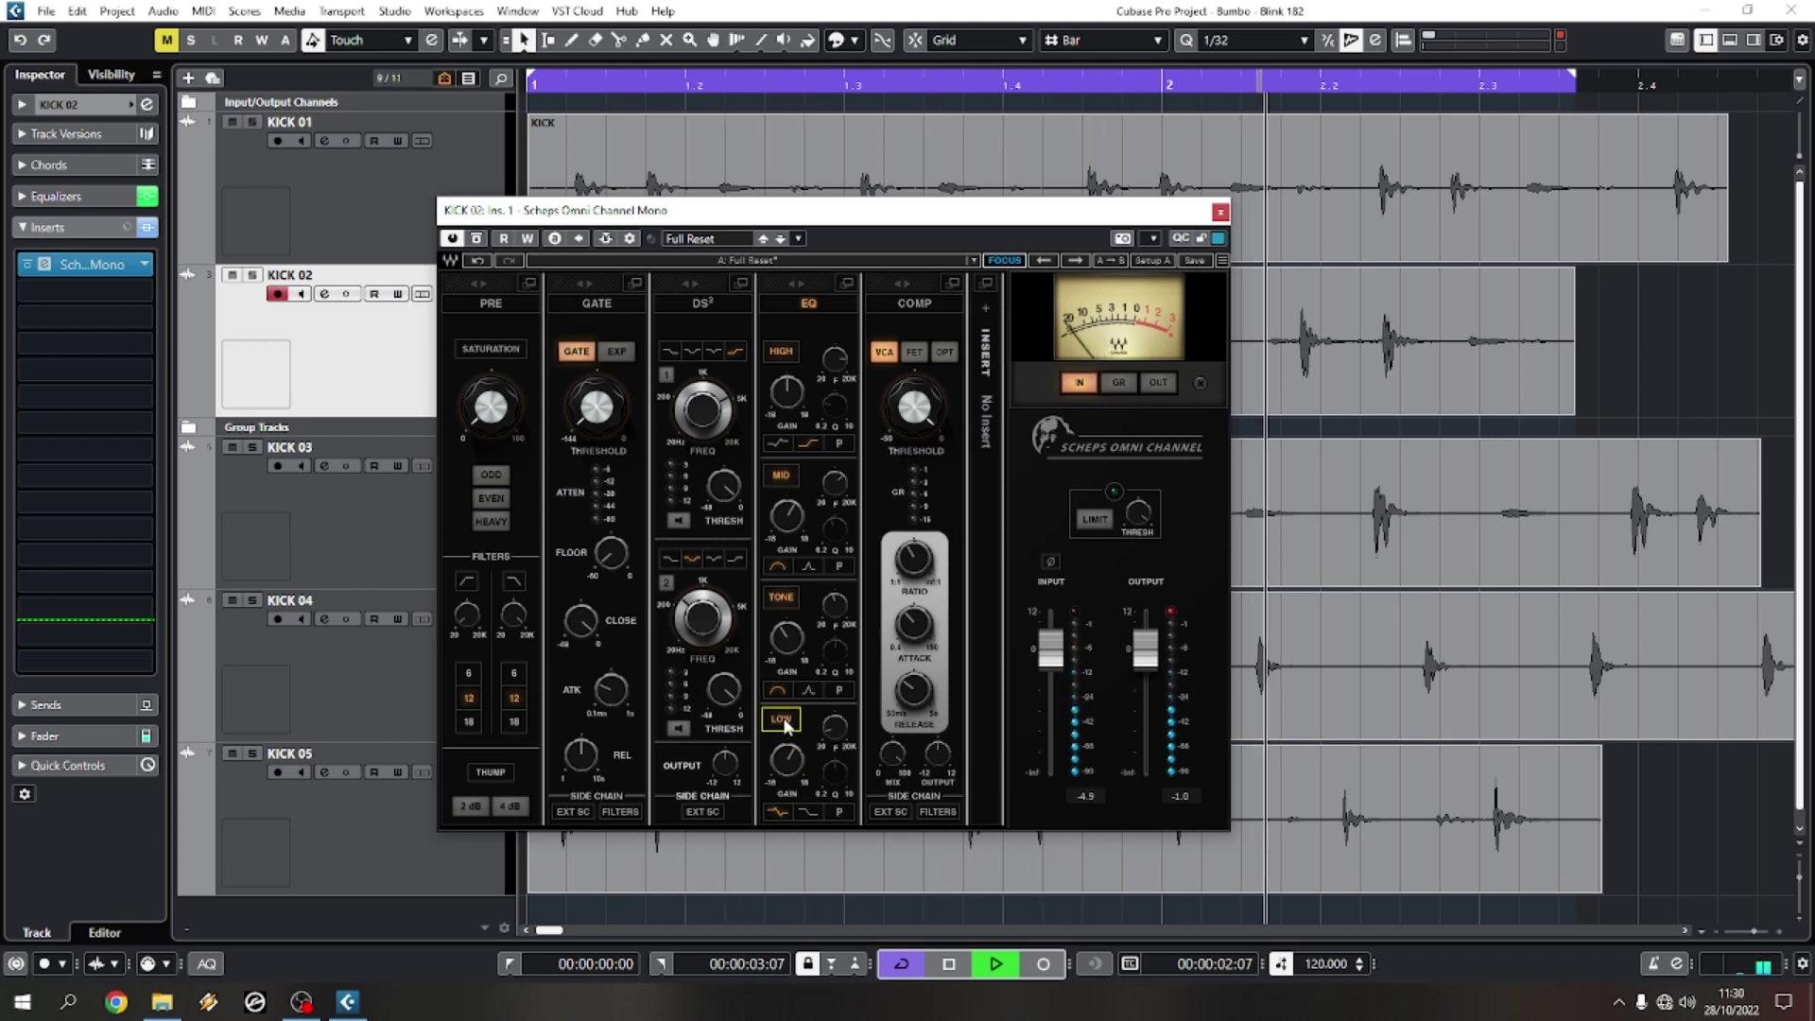
# Step: Adjust the EQ's High band frequency and boost its gain to about 3.1 dB while auditioning the kick
pyautogui.press('space')
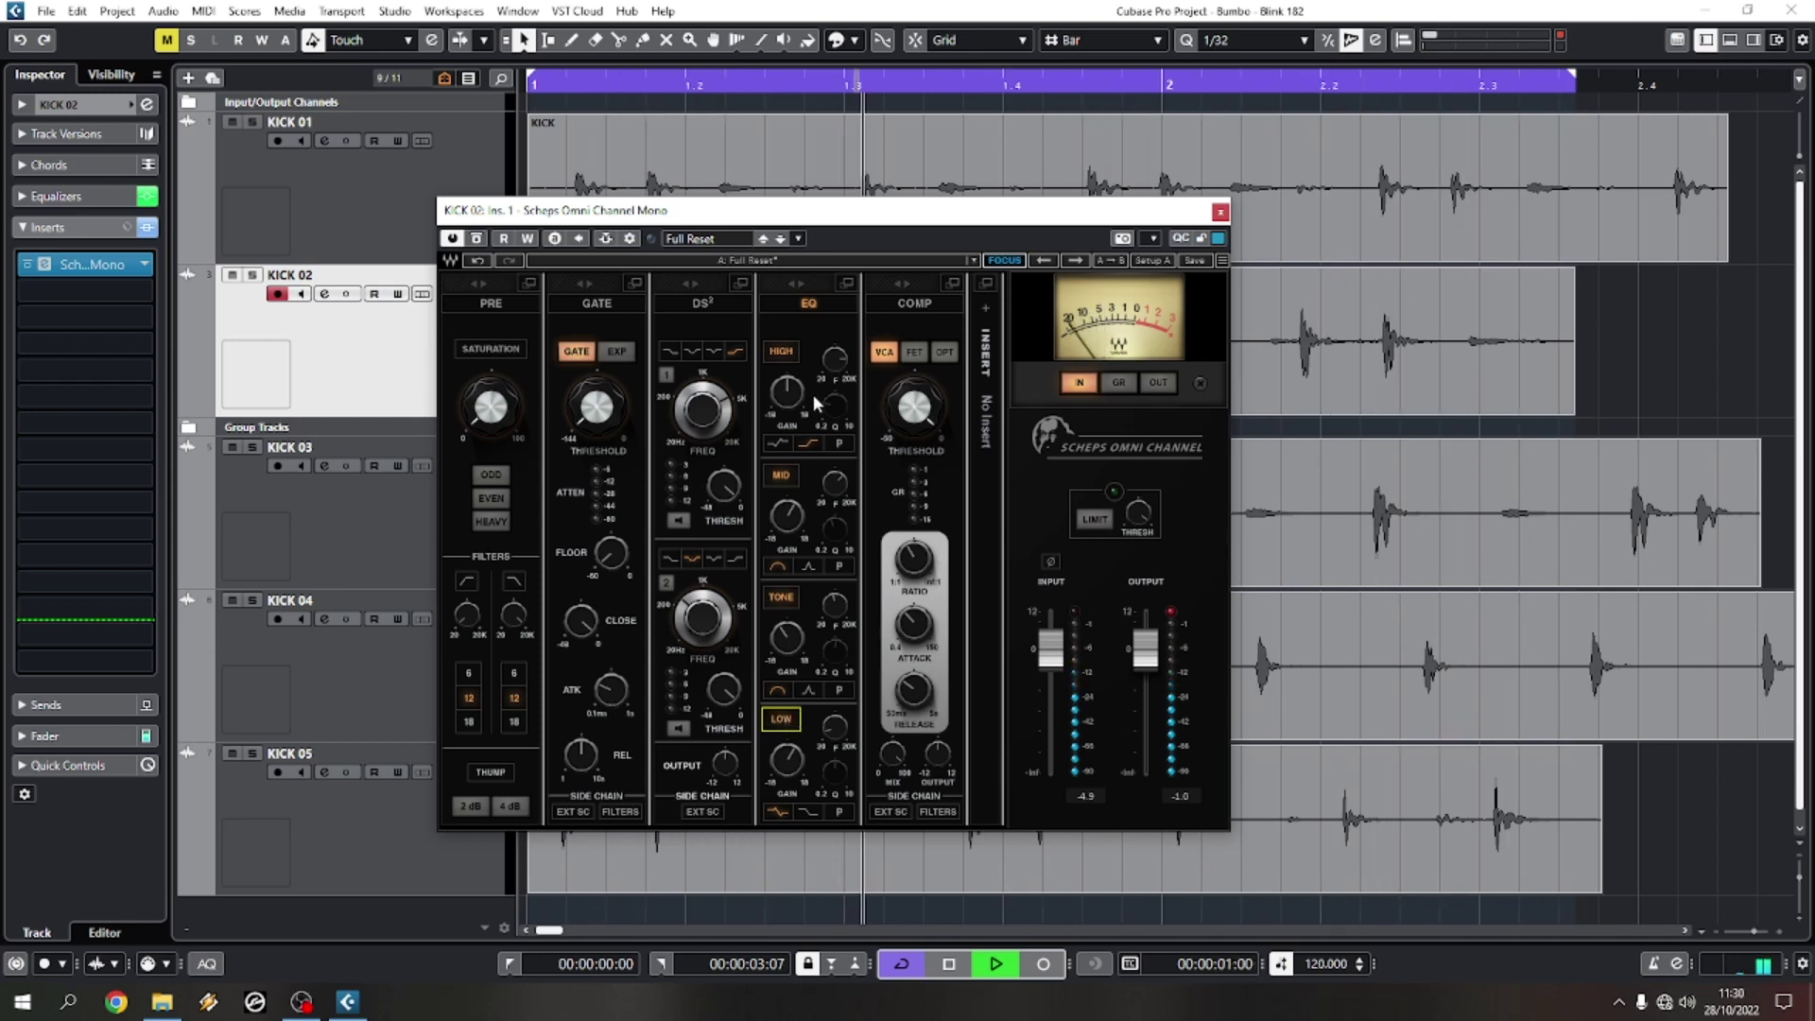
pyautogui.press('space')
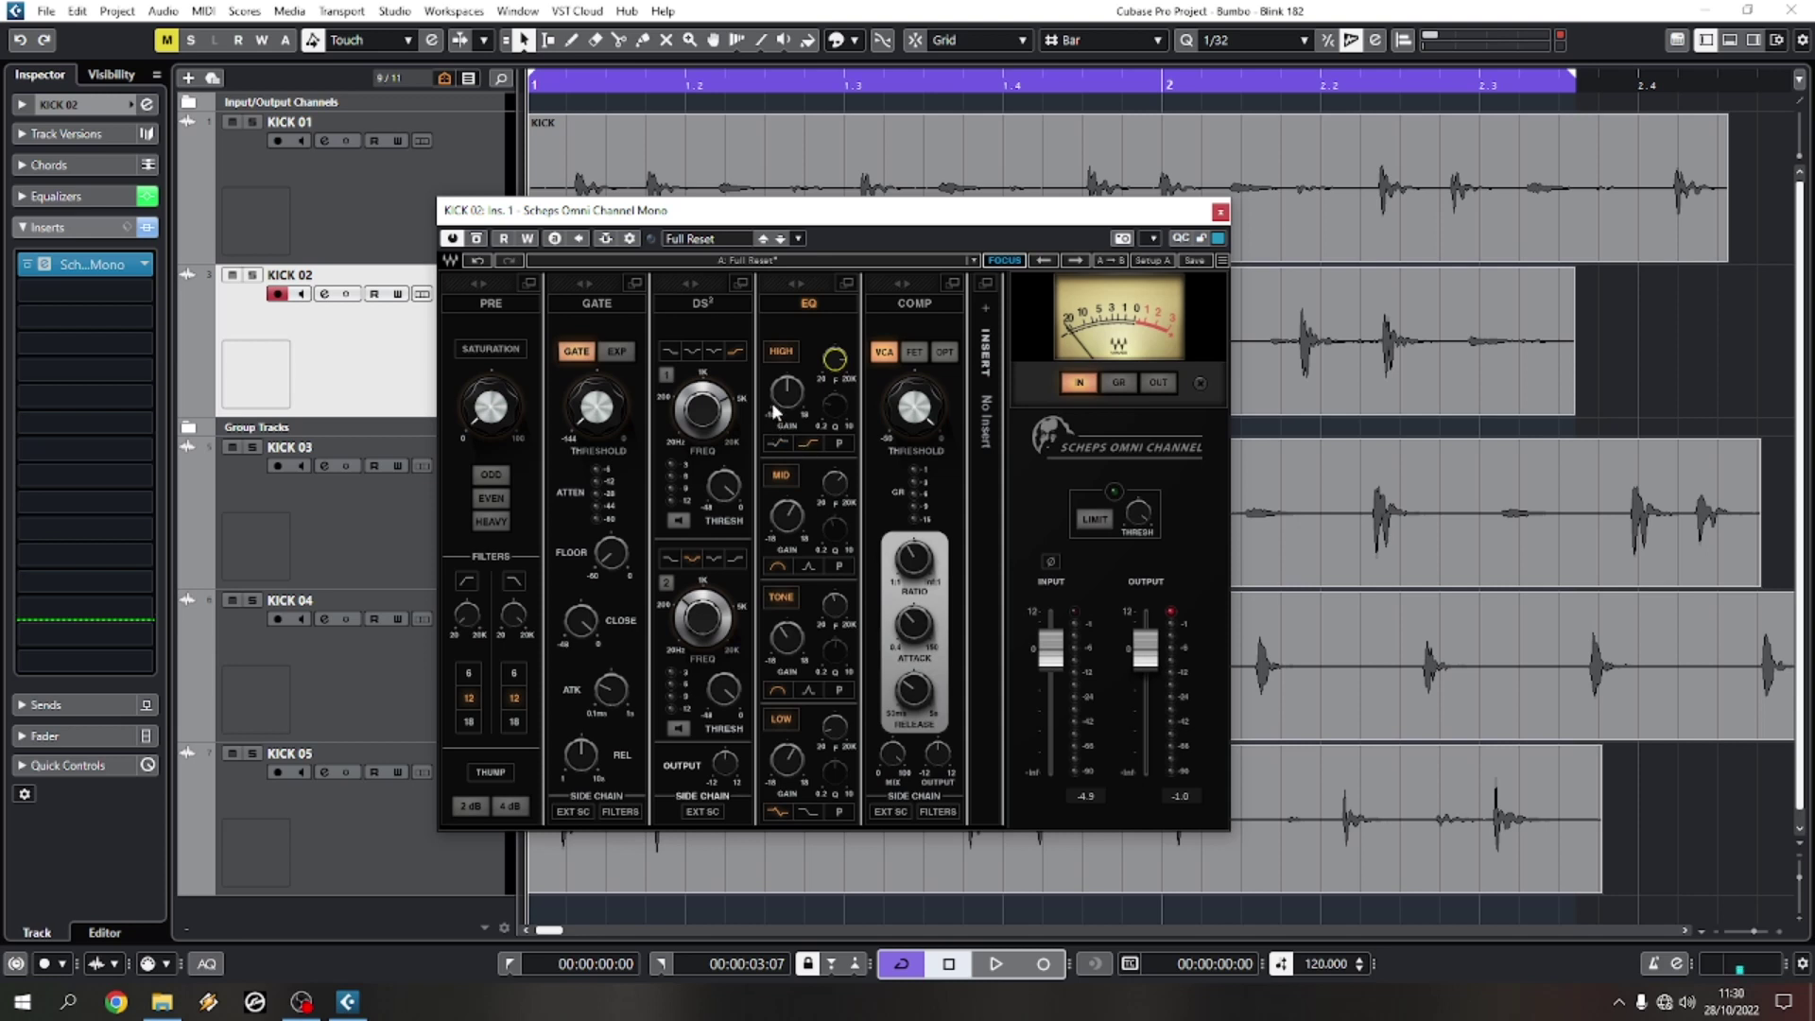
pyautogui.press('space')
pyautogui.moveTo(787, 390)
pyautogui.mouseDown()
pyautogui.moveTo(786, 373)
pyautogui.moveTo(781, 401)
pyautogui.mouseUp()
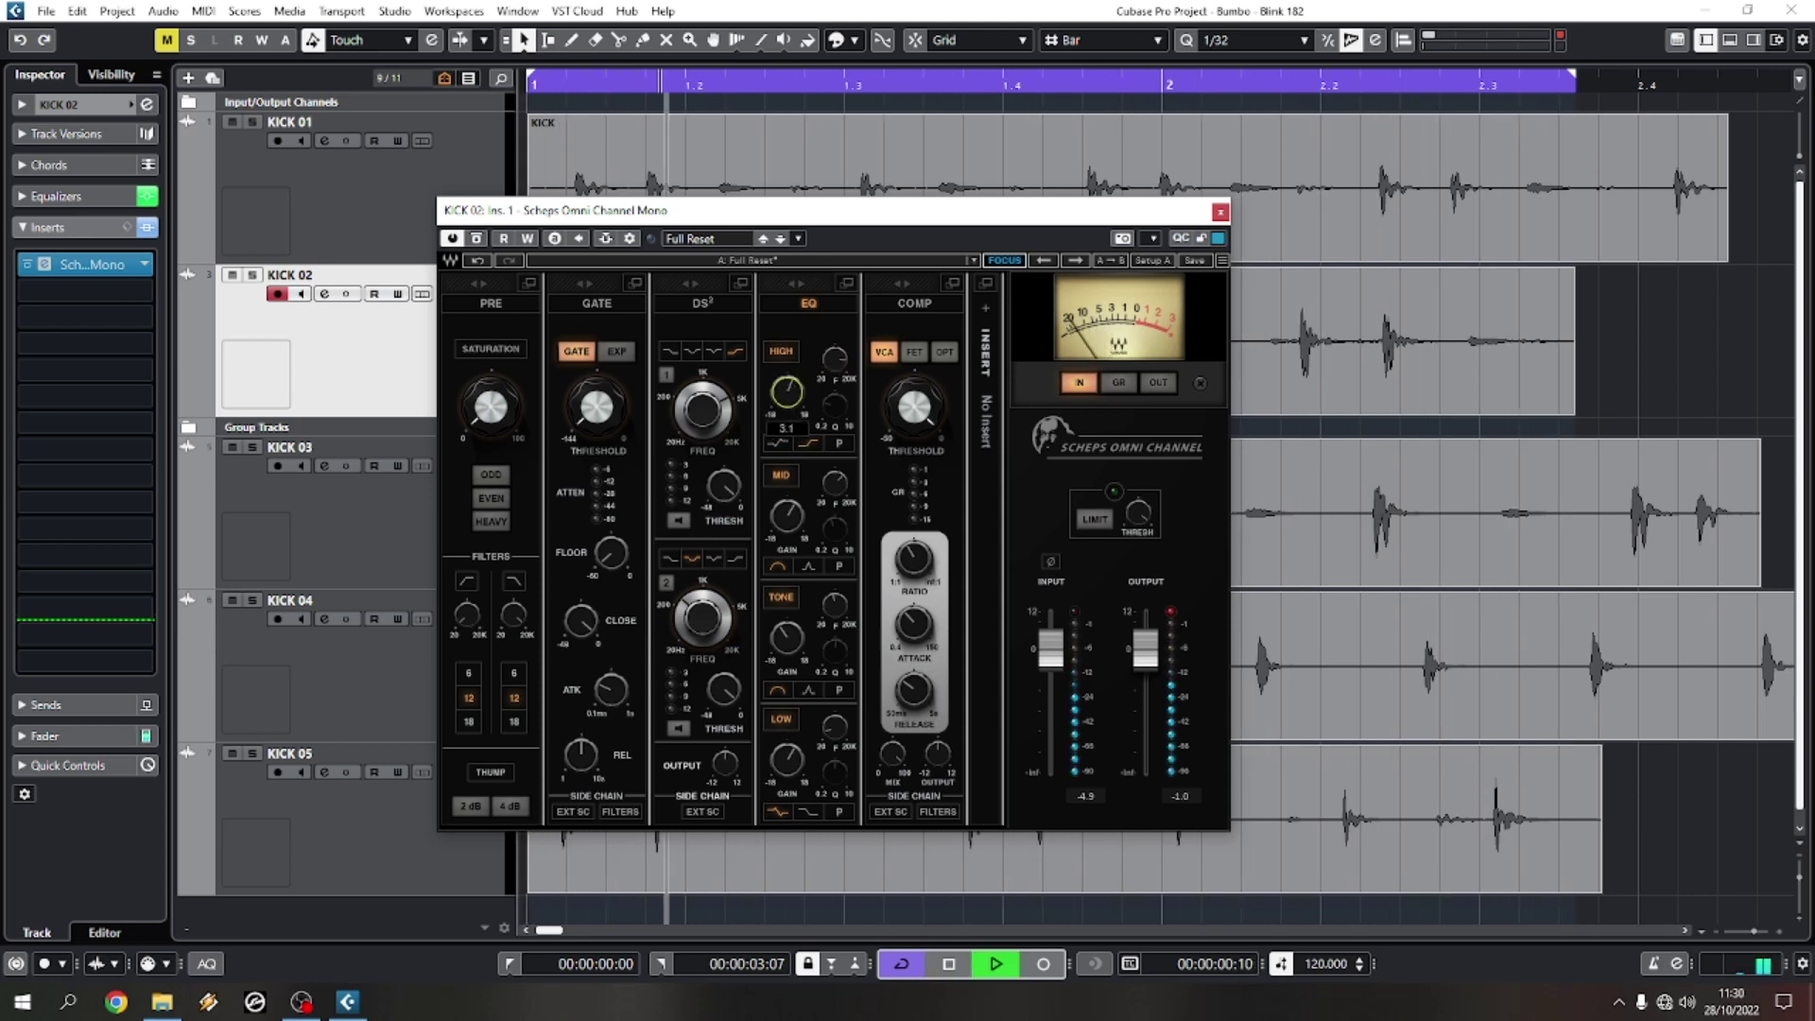
# Step: Audition the kick, enable the VCA compressor and adjust its threshold during playback
pyautogui.press('space')
pyautogui.press('space')
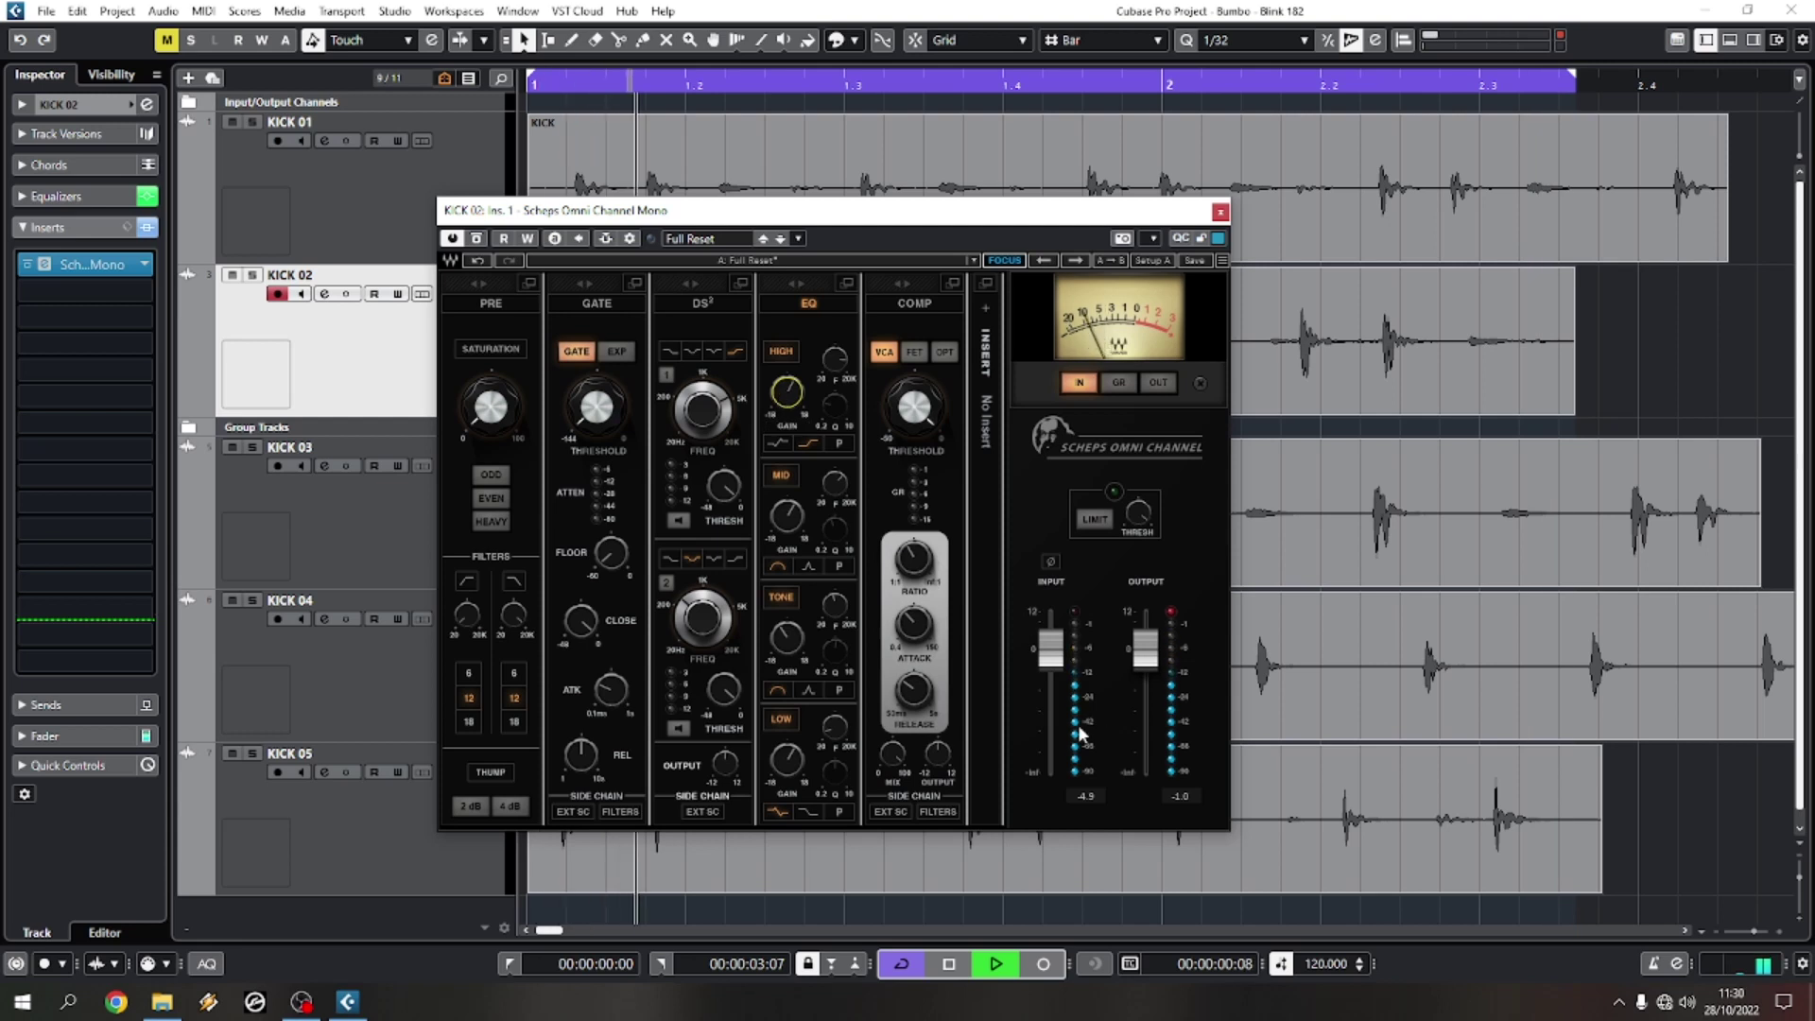
pyautogui.press('space')
pyautogui.moveTo(913, 623)
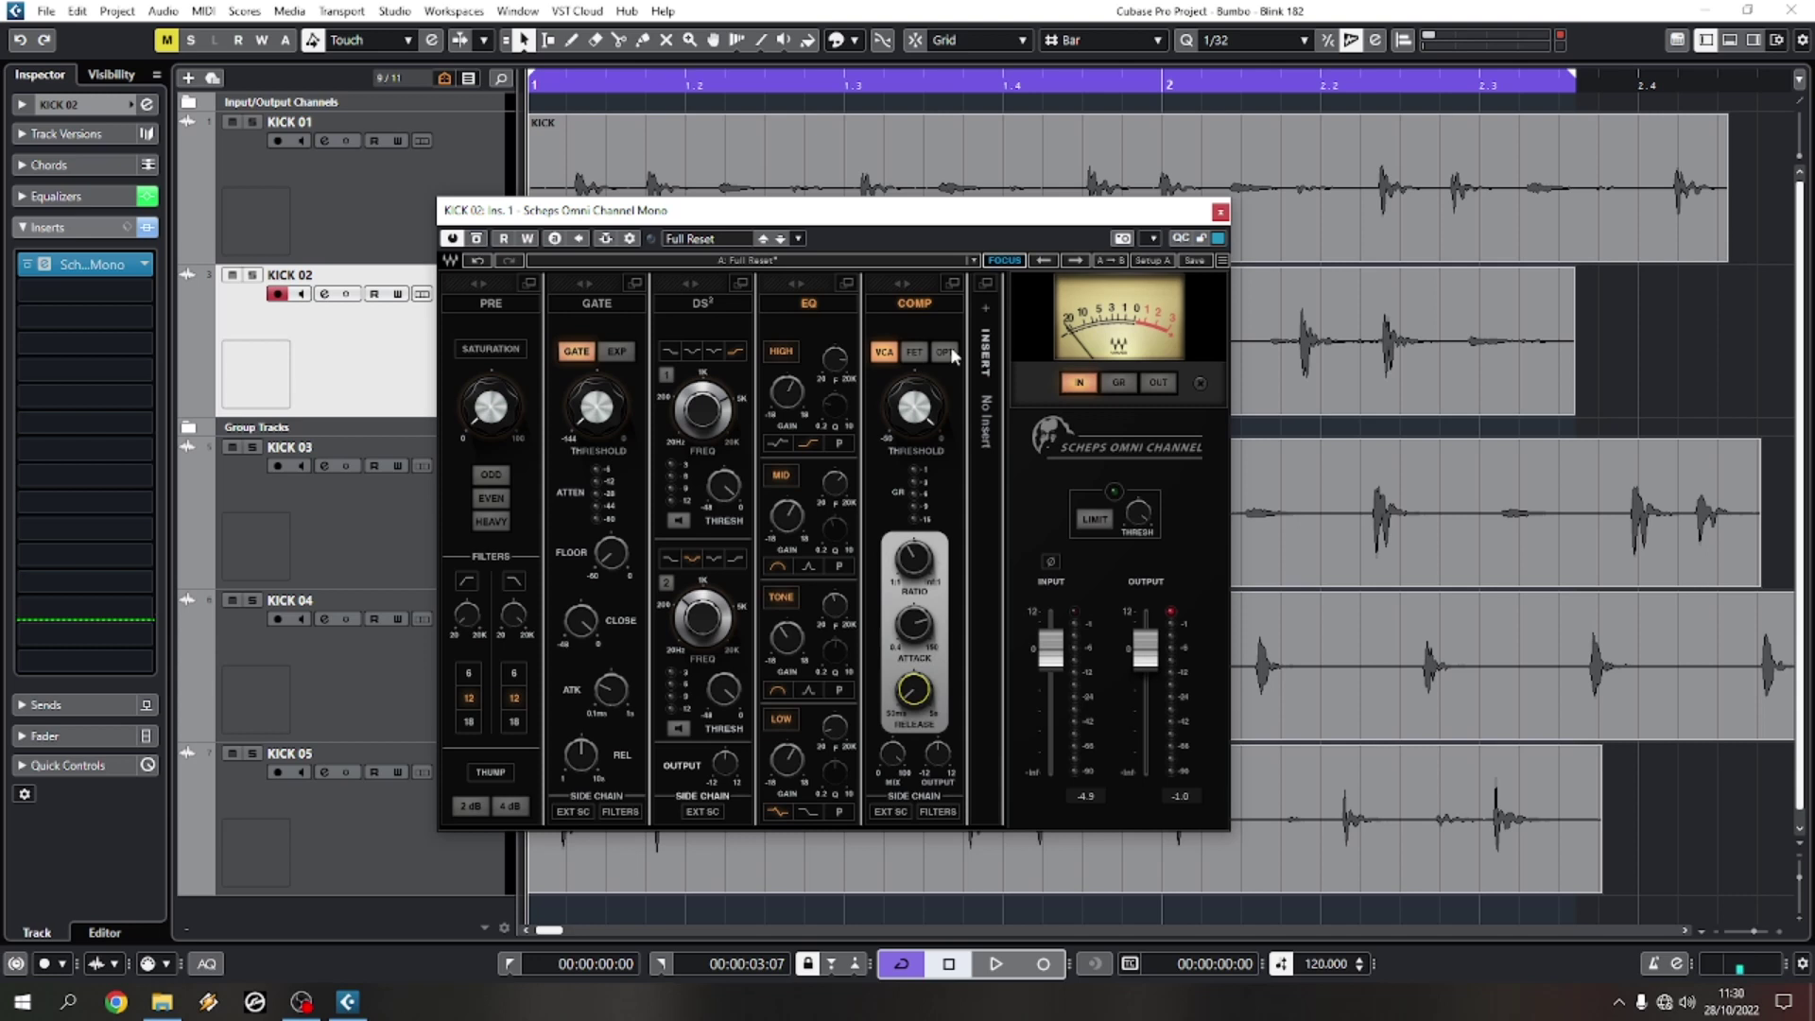
pyautogui.press('space')
pyautogui.moveTo(934, 425); pyautogui.dragTo(934, 397)
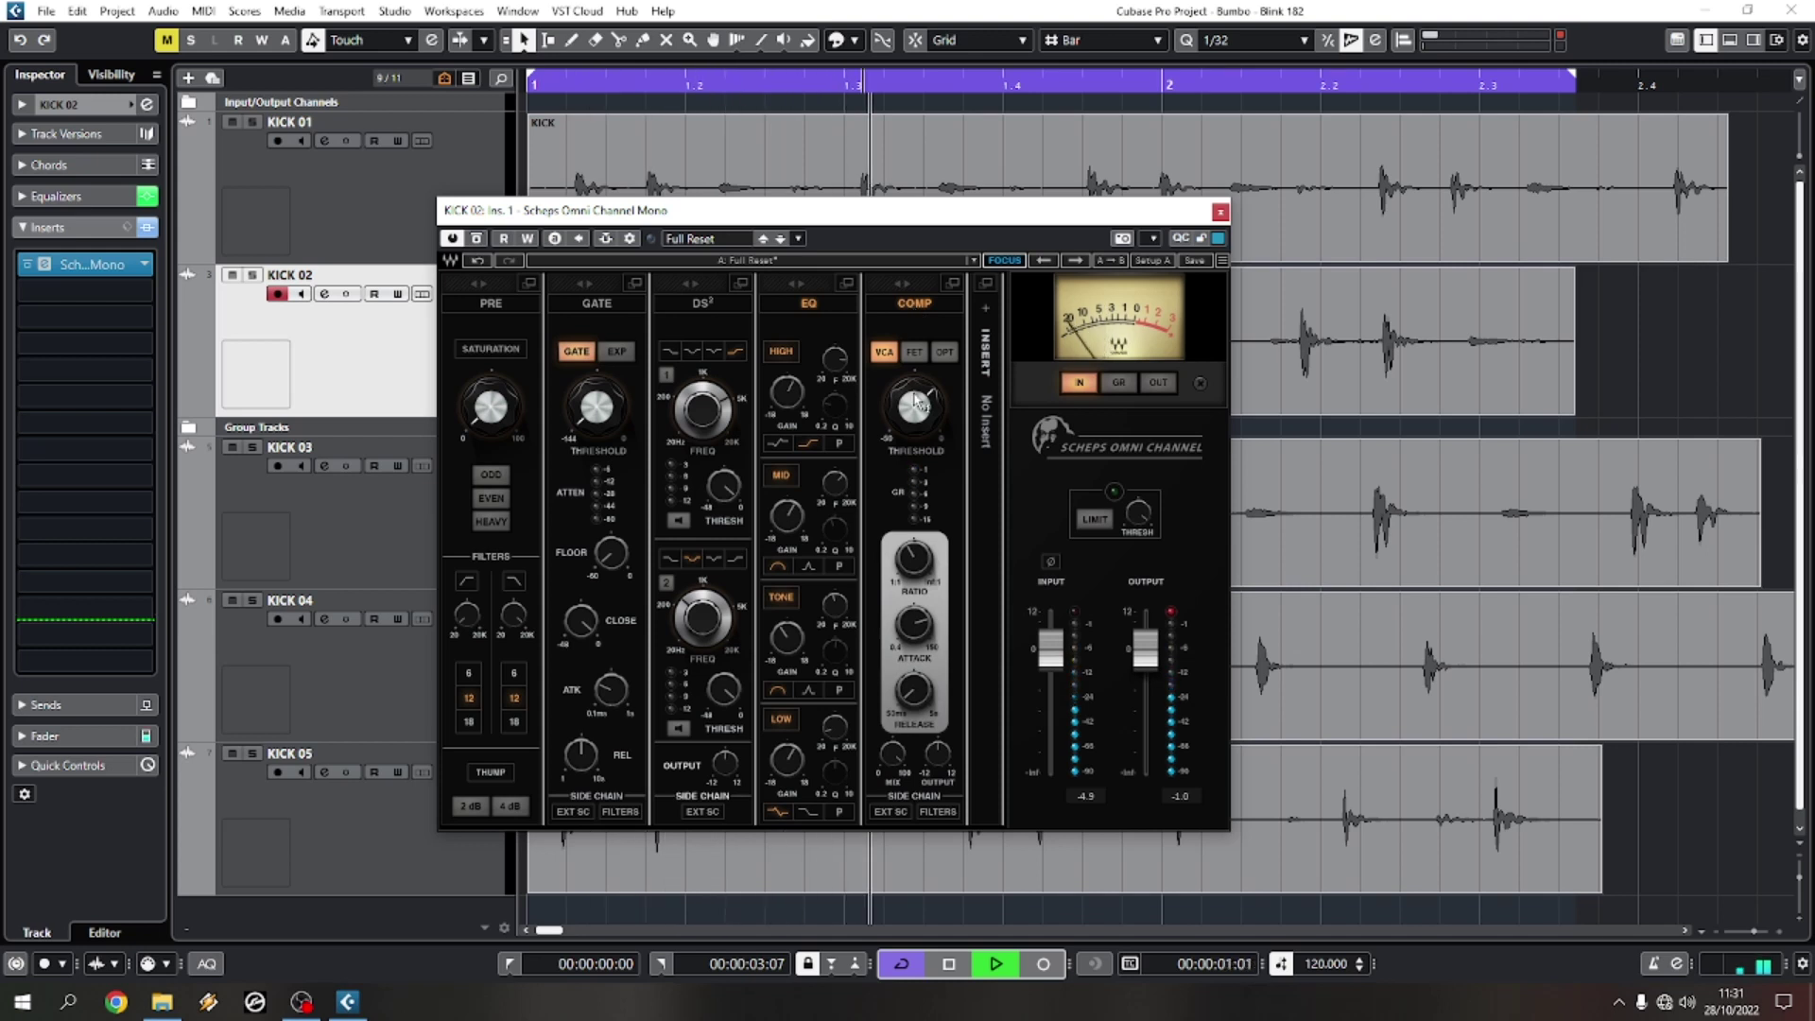
pyautogui.moveTo(915, 404)
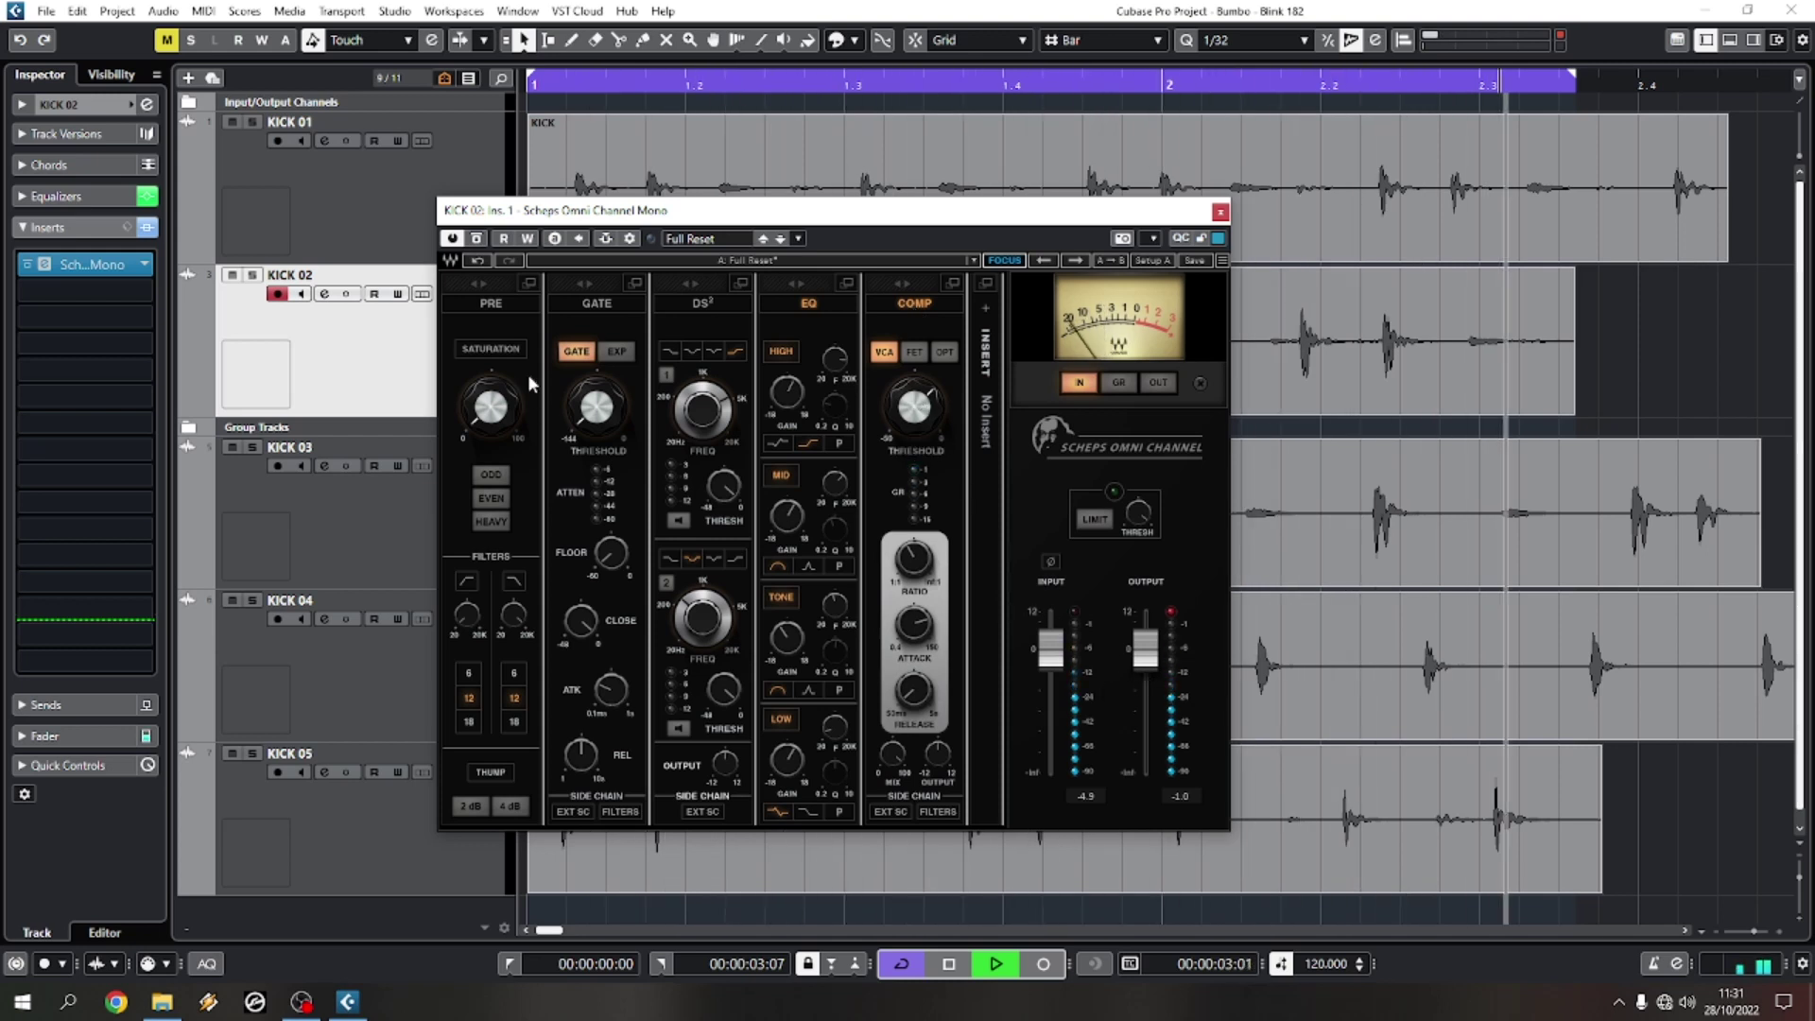
# Step: Compare the compressed kick with the channel strip bypassed and active again, and stop playback
pyautogui.click(477, 239)
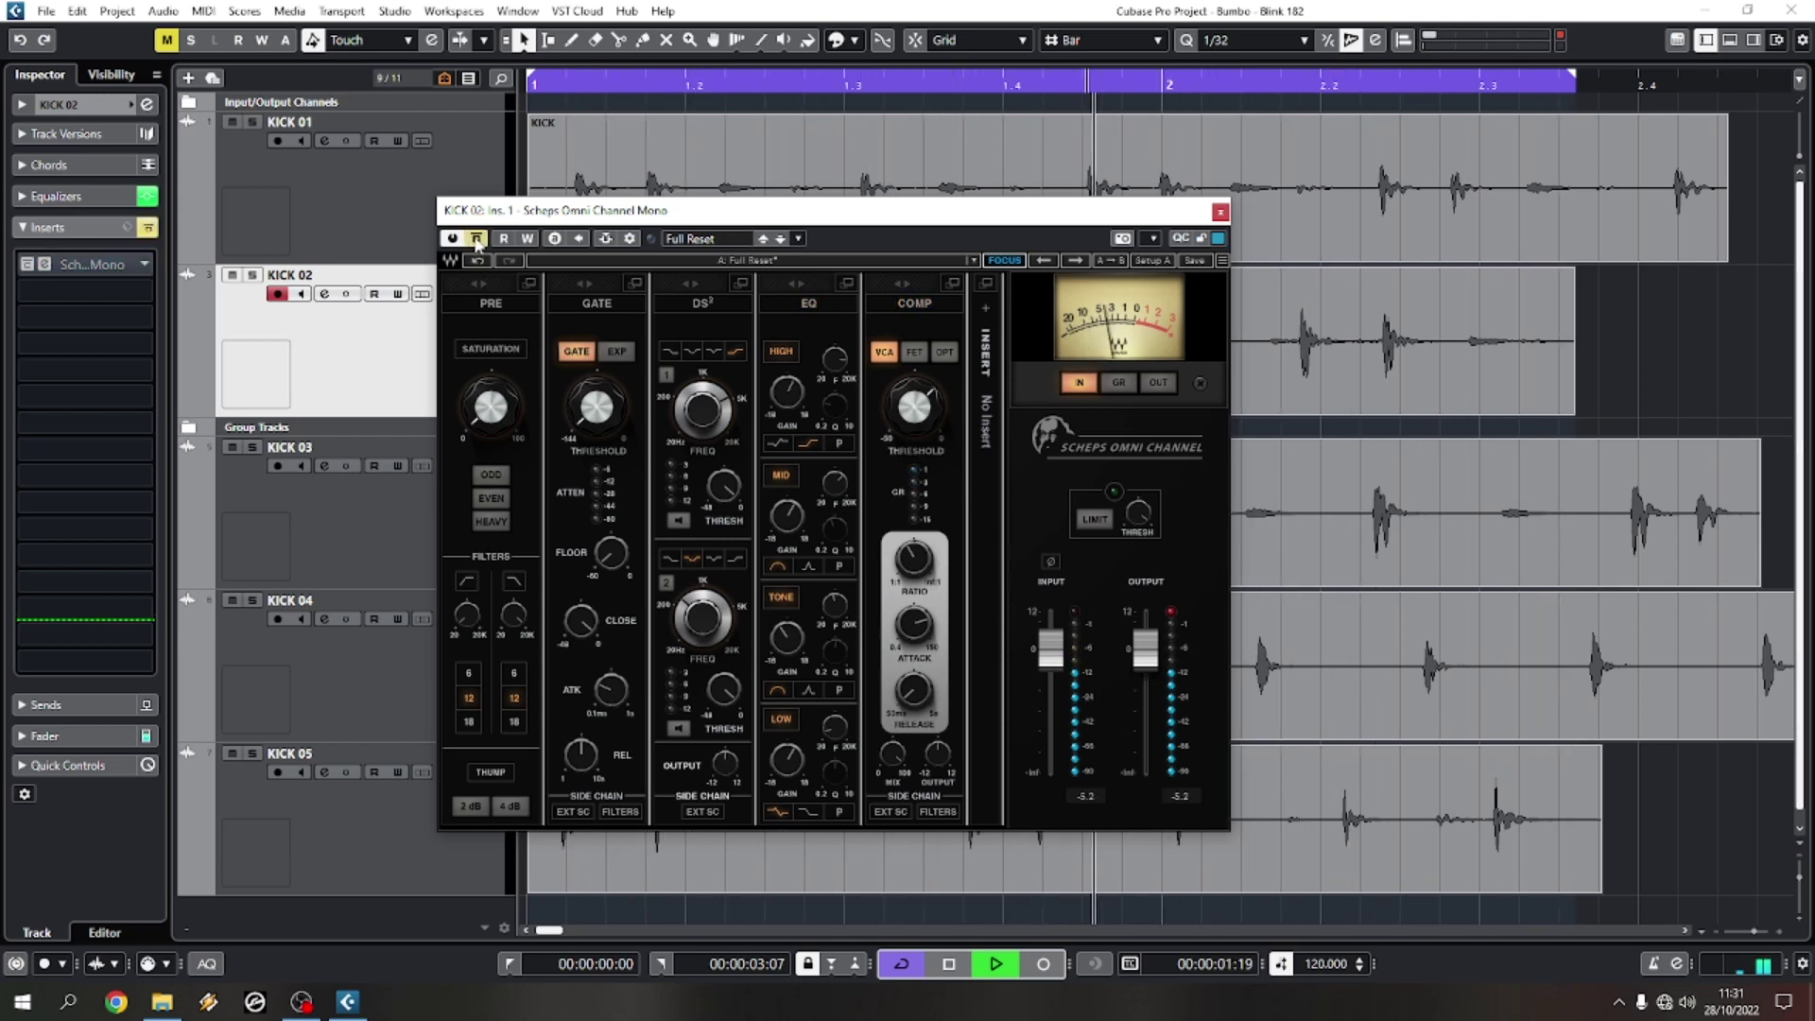
pyautogui.click(478, 239)
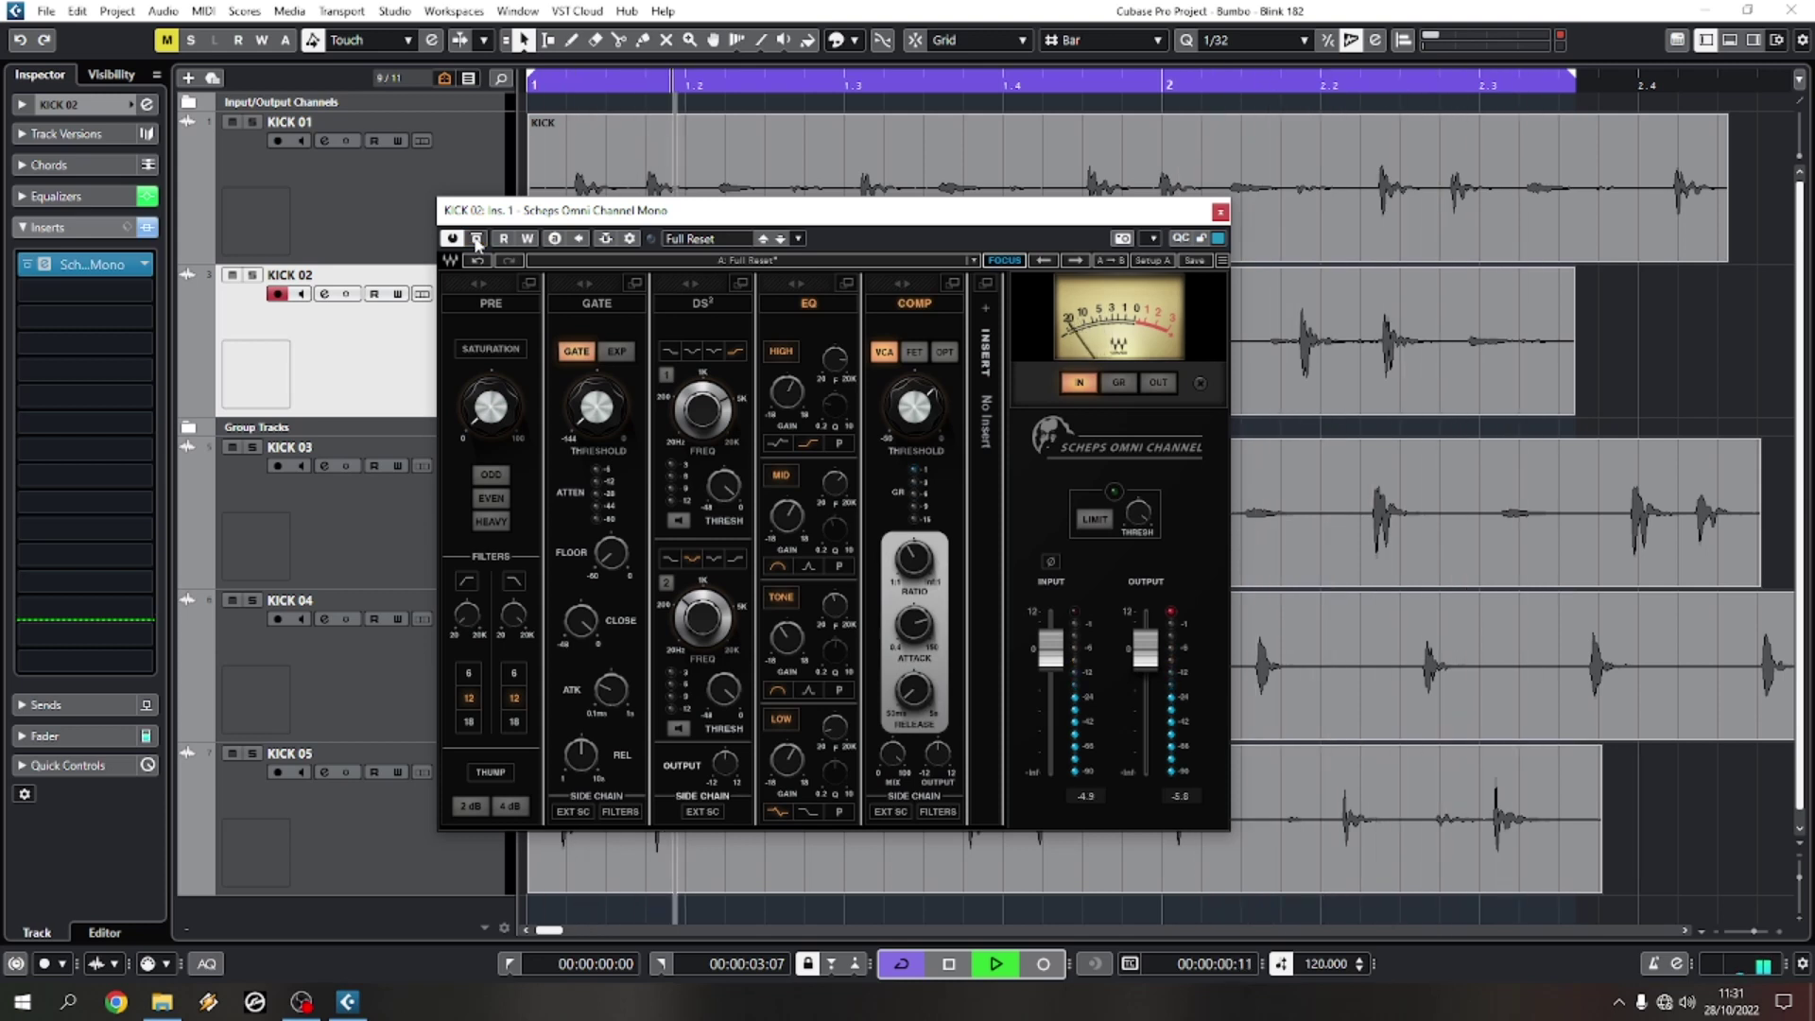
pyautogui.press('space')
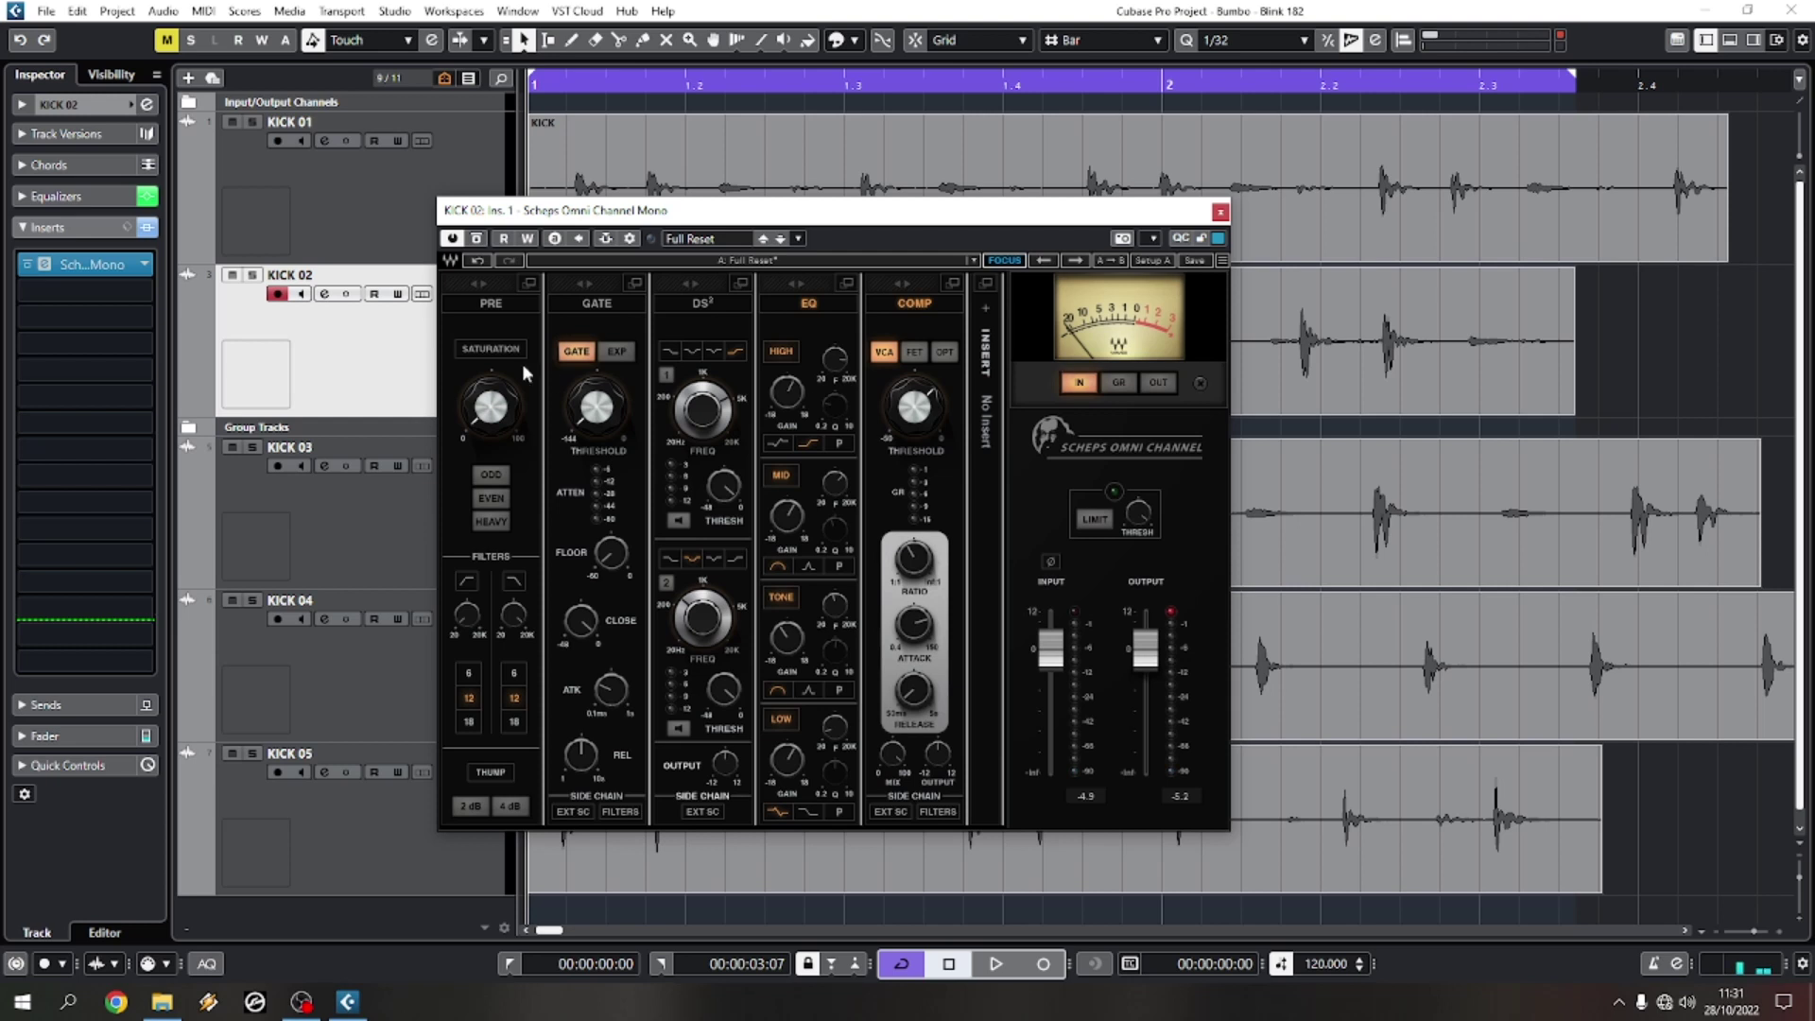
# Step: Try the Pre section's saturation in Odd mode, raising its amount to about 89.8 during playback
pyautogui.press('space')
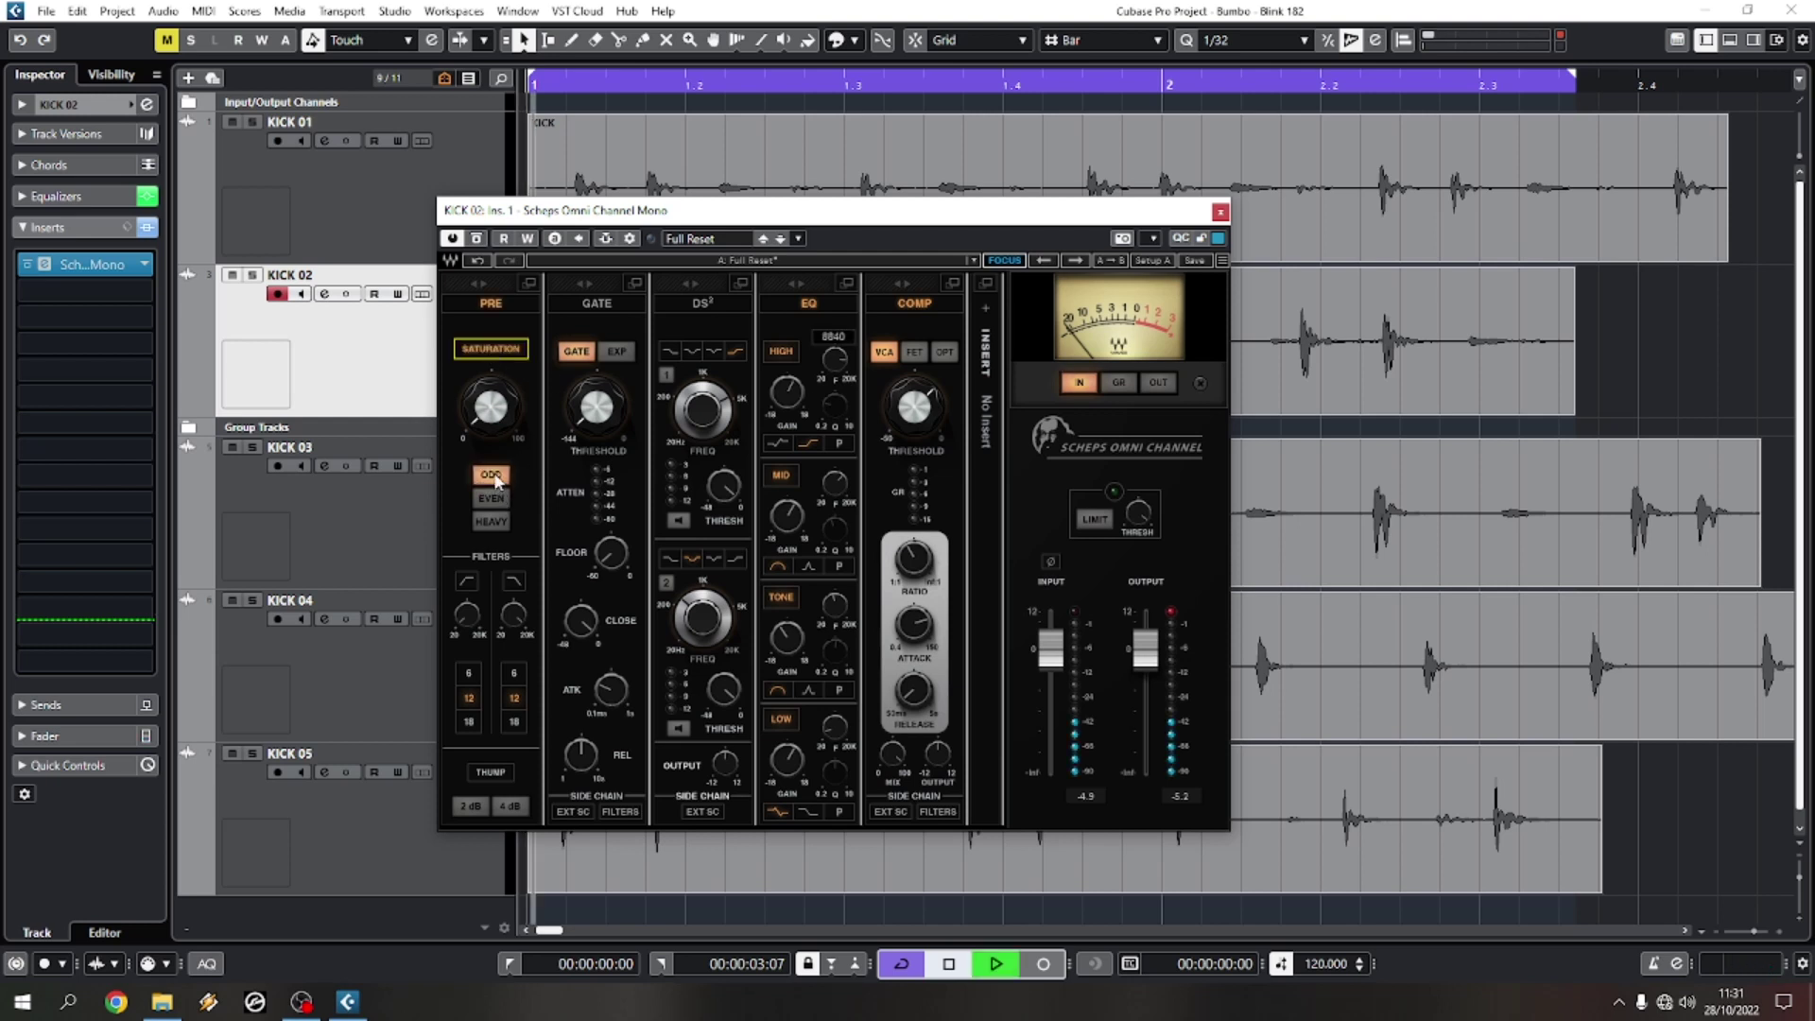
pyautogui.moveTo(490, 406)
pyautogui.moveTo(489, 407); pyautogui.dragTo(492, 407)
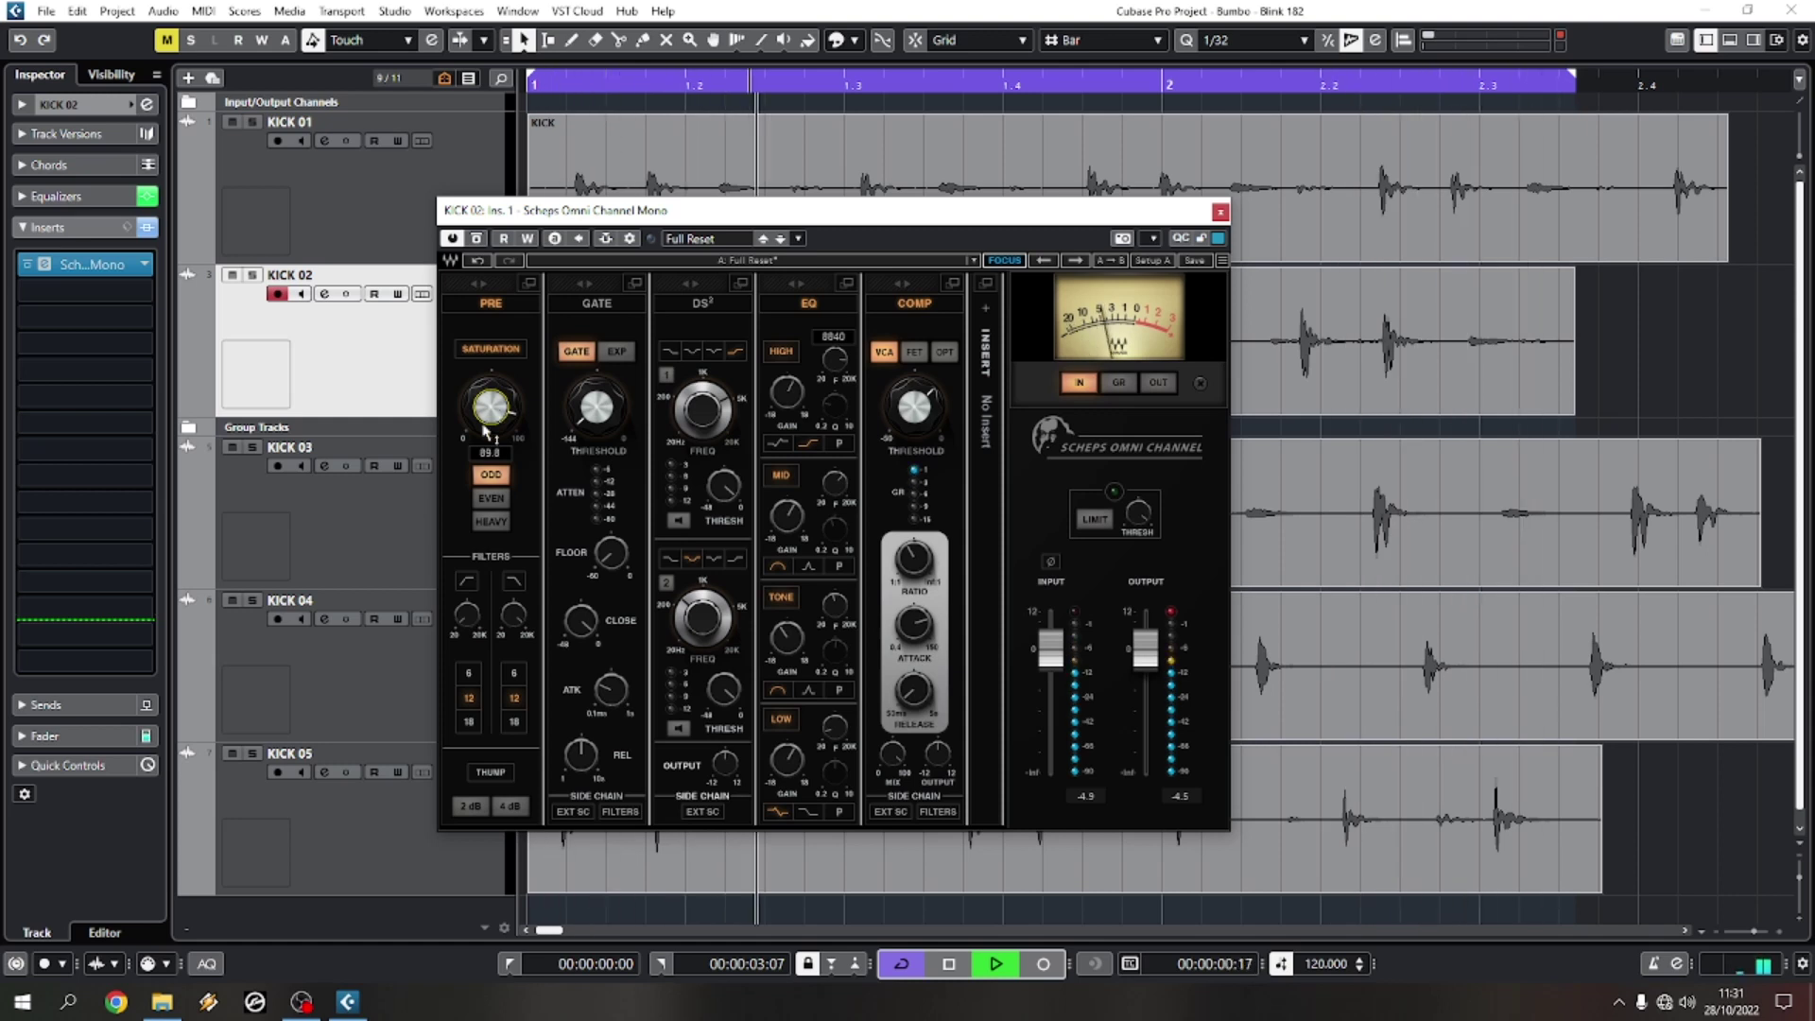
pyautogui.press('space')
# Step: Audition the Pre saturation in Even mode and in Heavy mode
pyautogui.click(491, 498)
pyautogui.press('space')
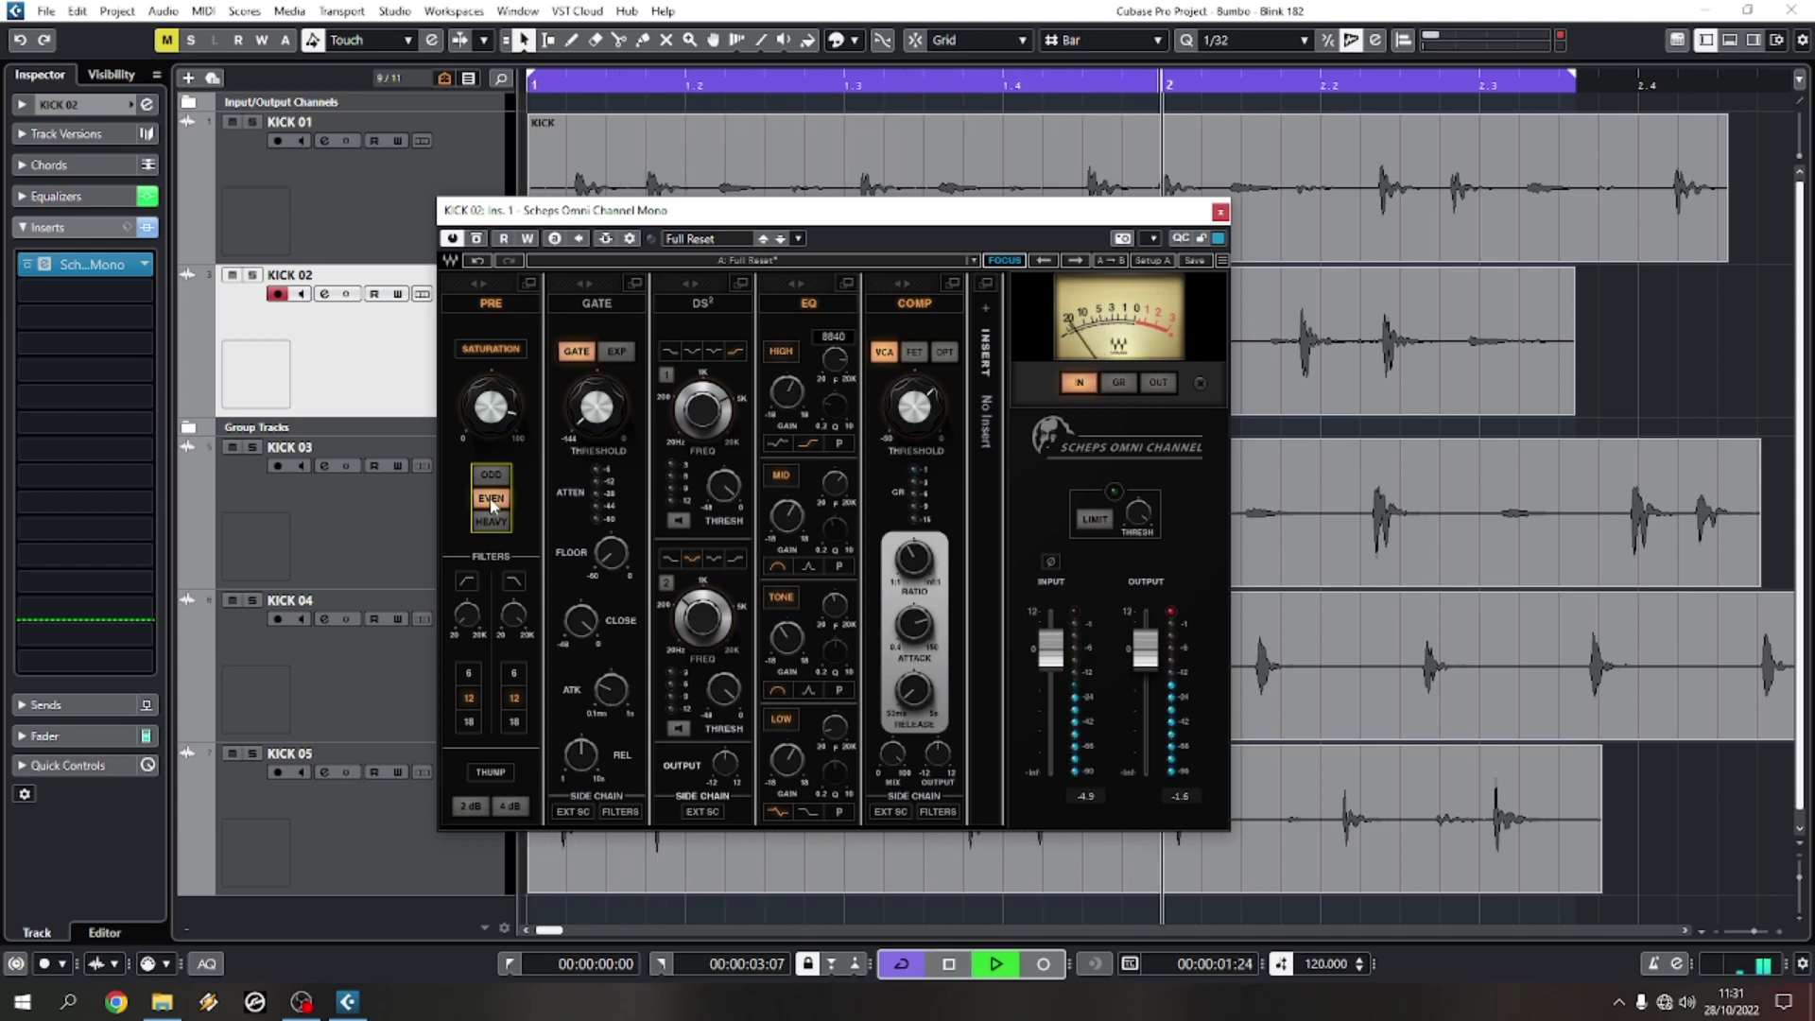
pyautogui.click(491, 521)
pyautogui.press('space')
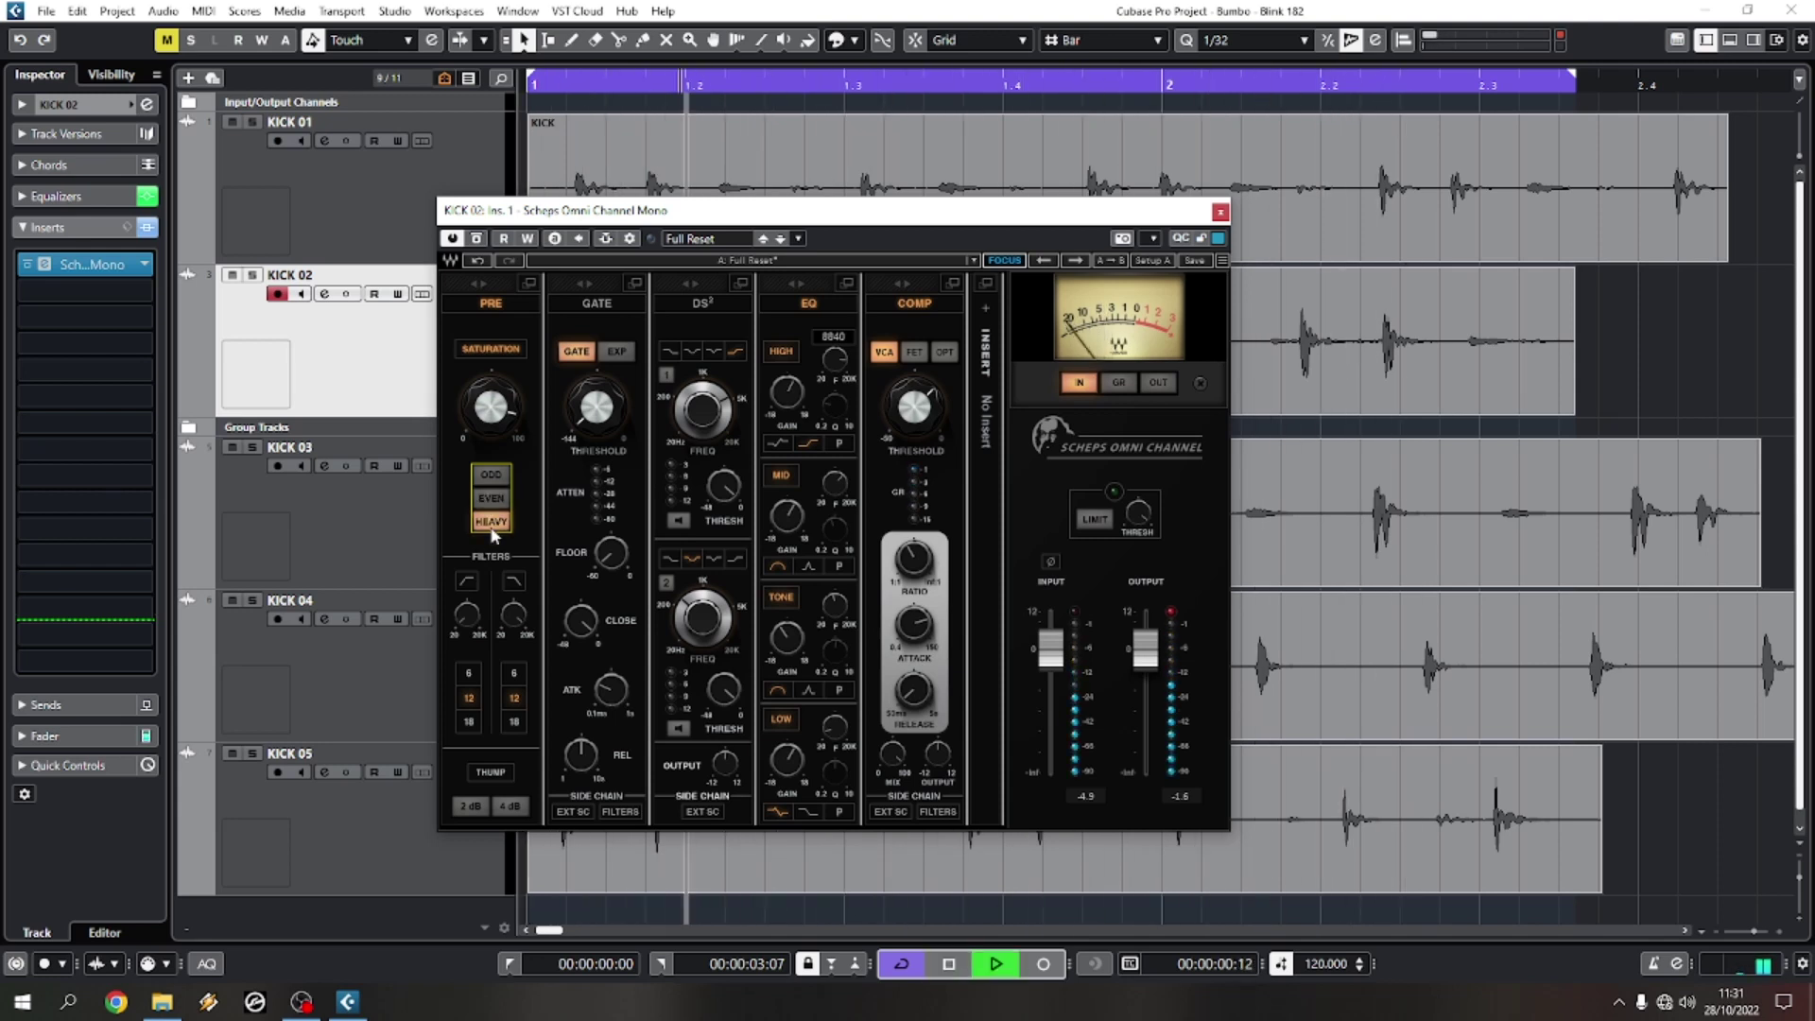
pyautogui.press('space')
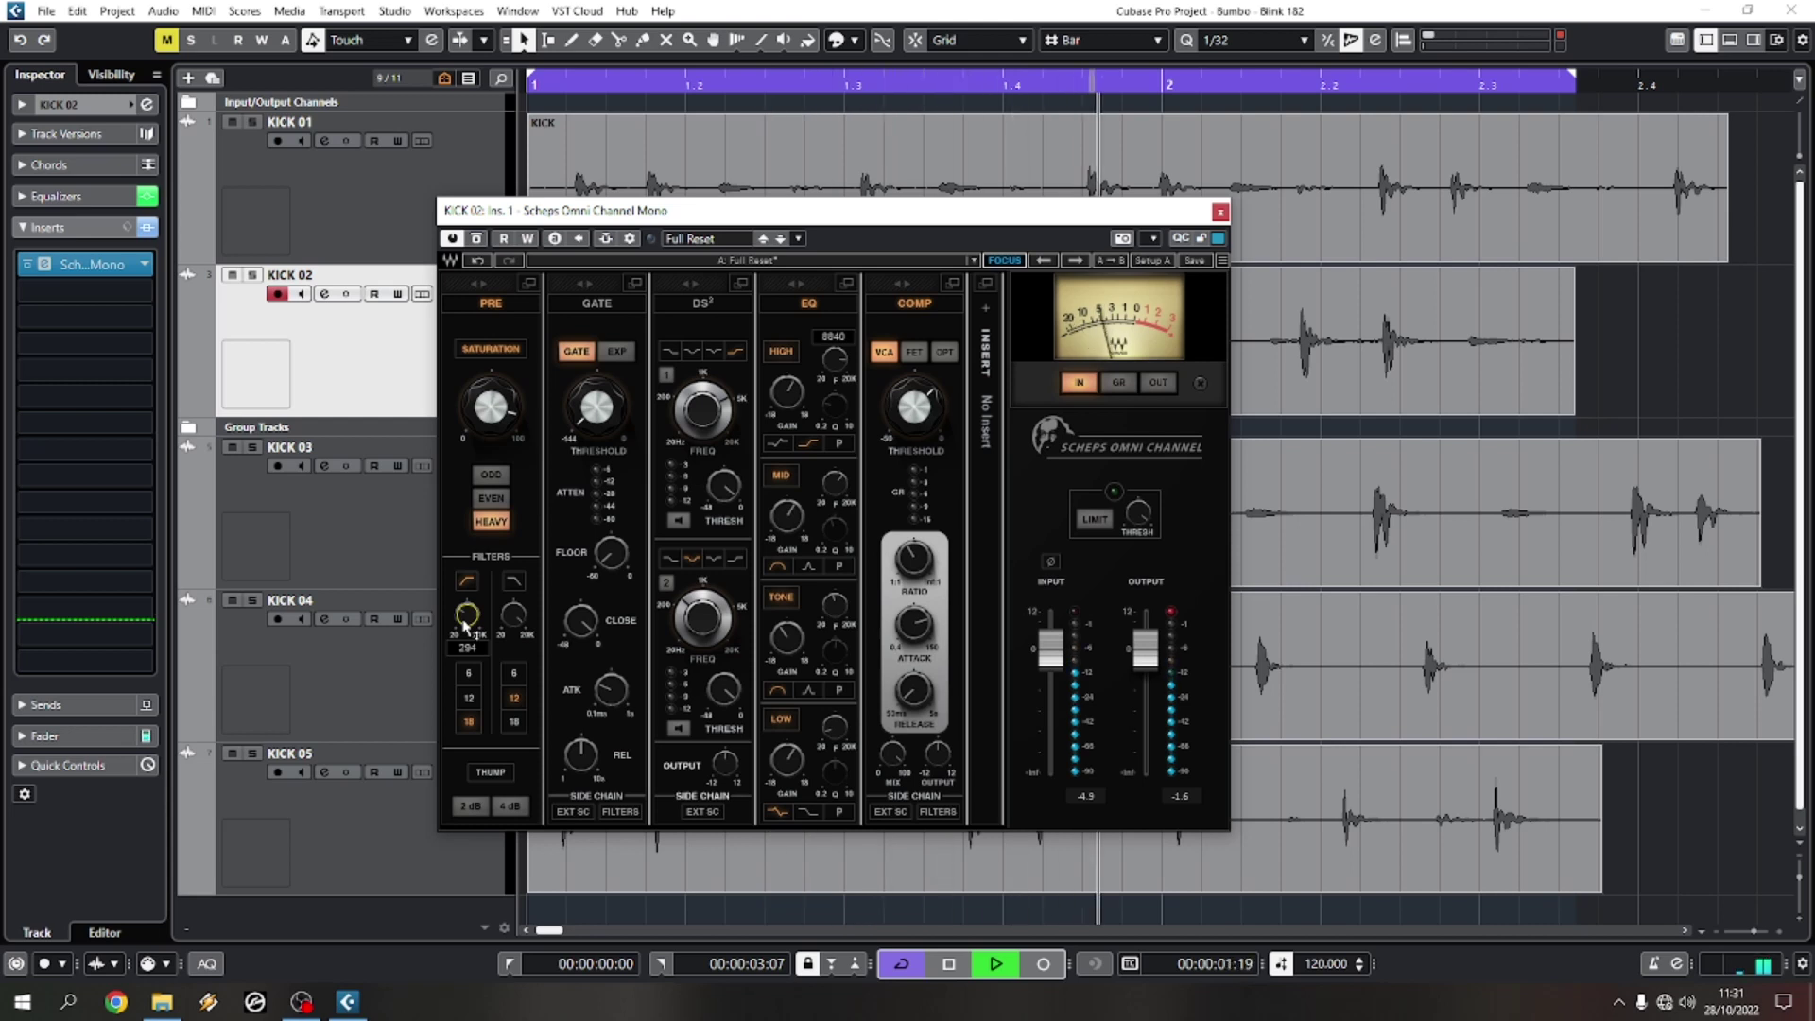
# Step: Try the Pre high-pass filter from 20 to about 122 Hz, audition its 6 dB slope, and turn off the filter and saturation
pyautogui.press('space')
pyautogui.moveTo(463, 624); pyautogui.dragTo(463, 643)
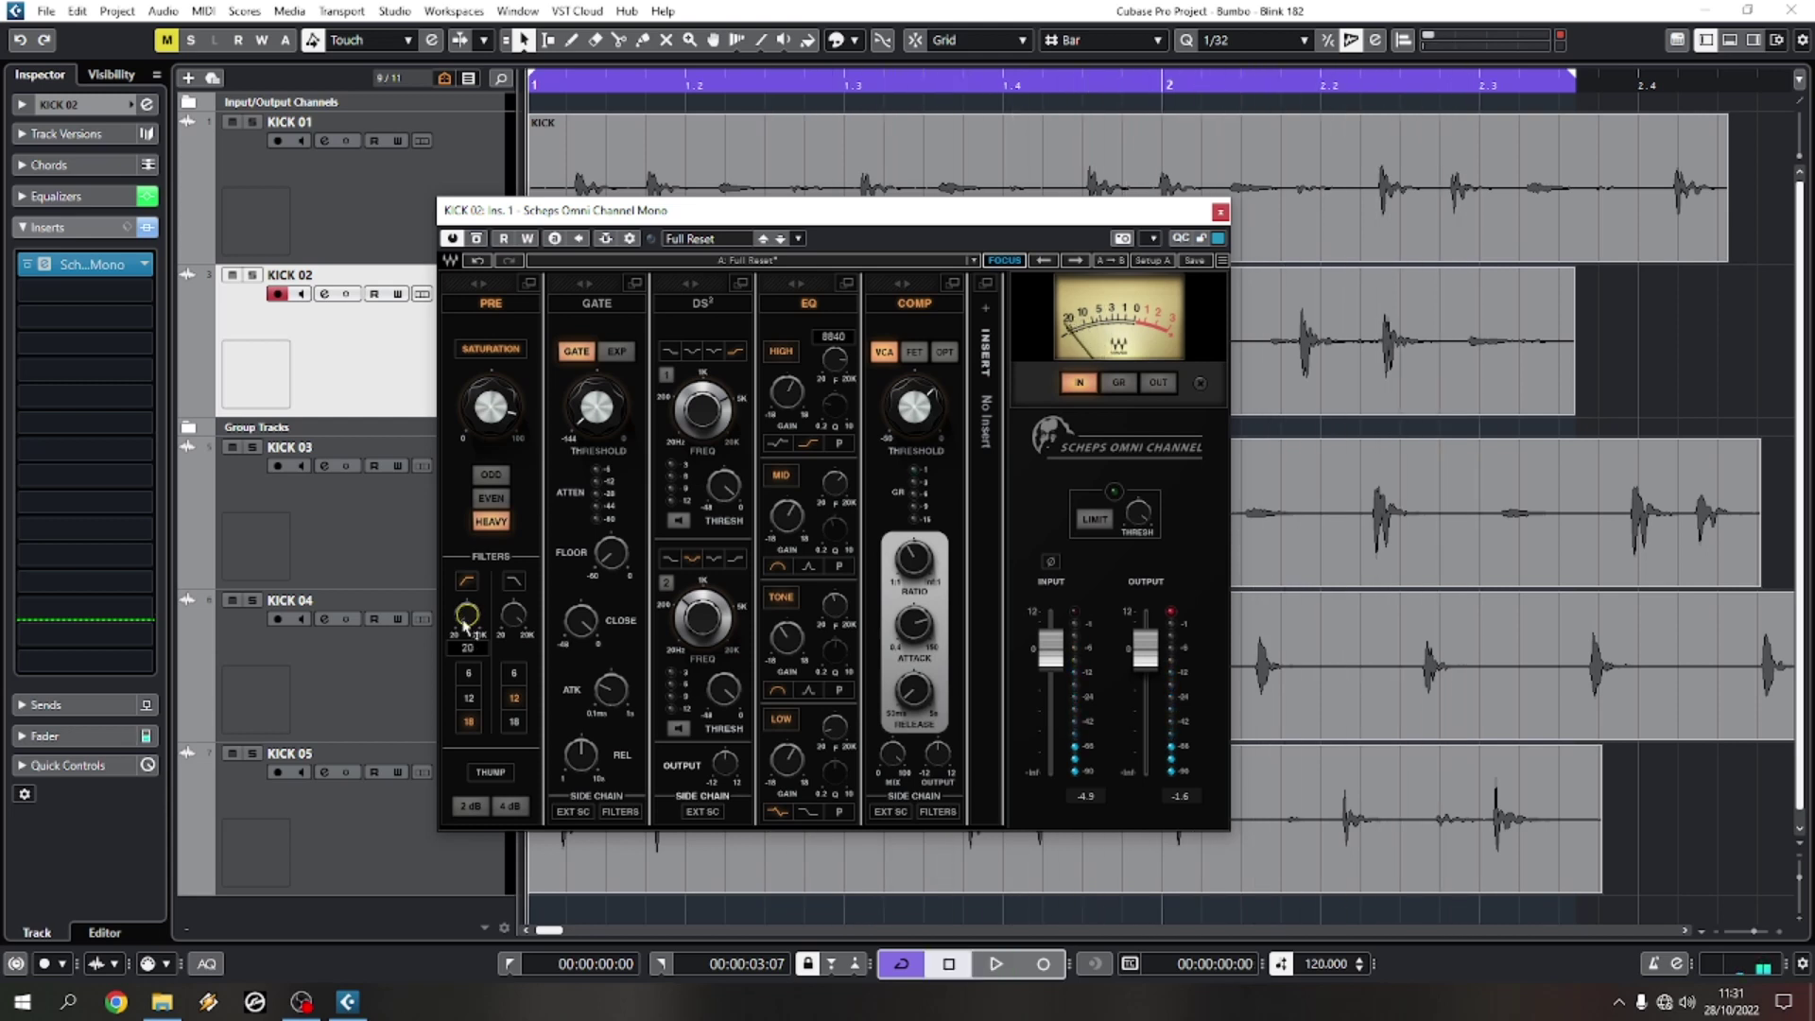
pyautogui.press('space')
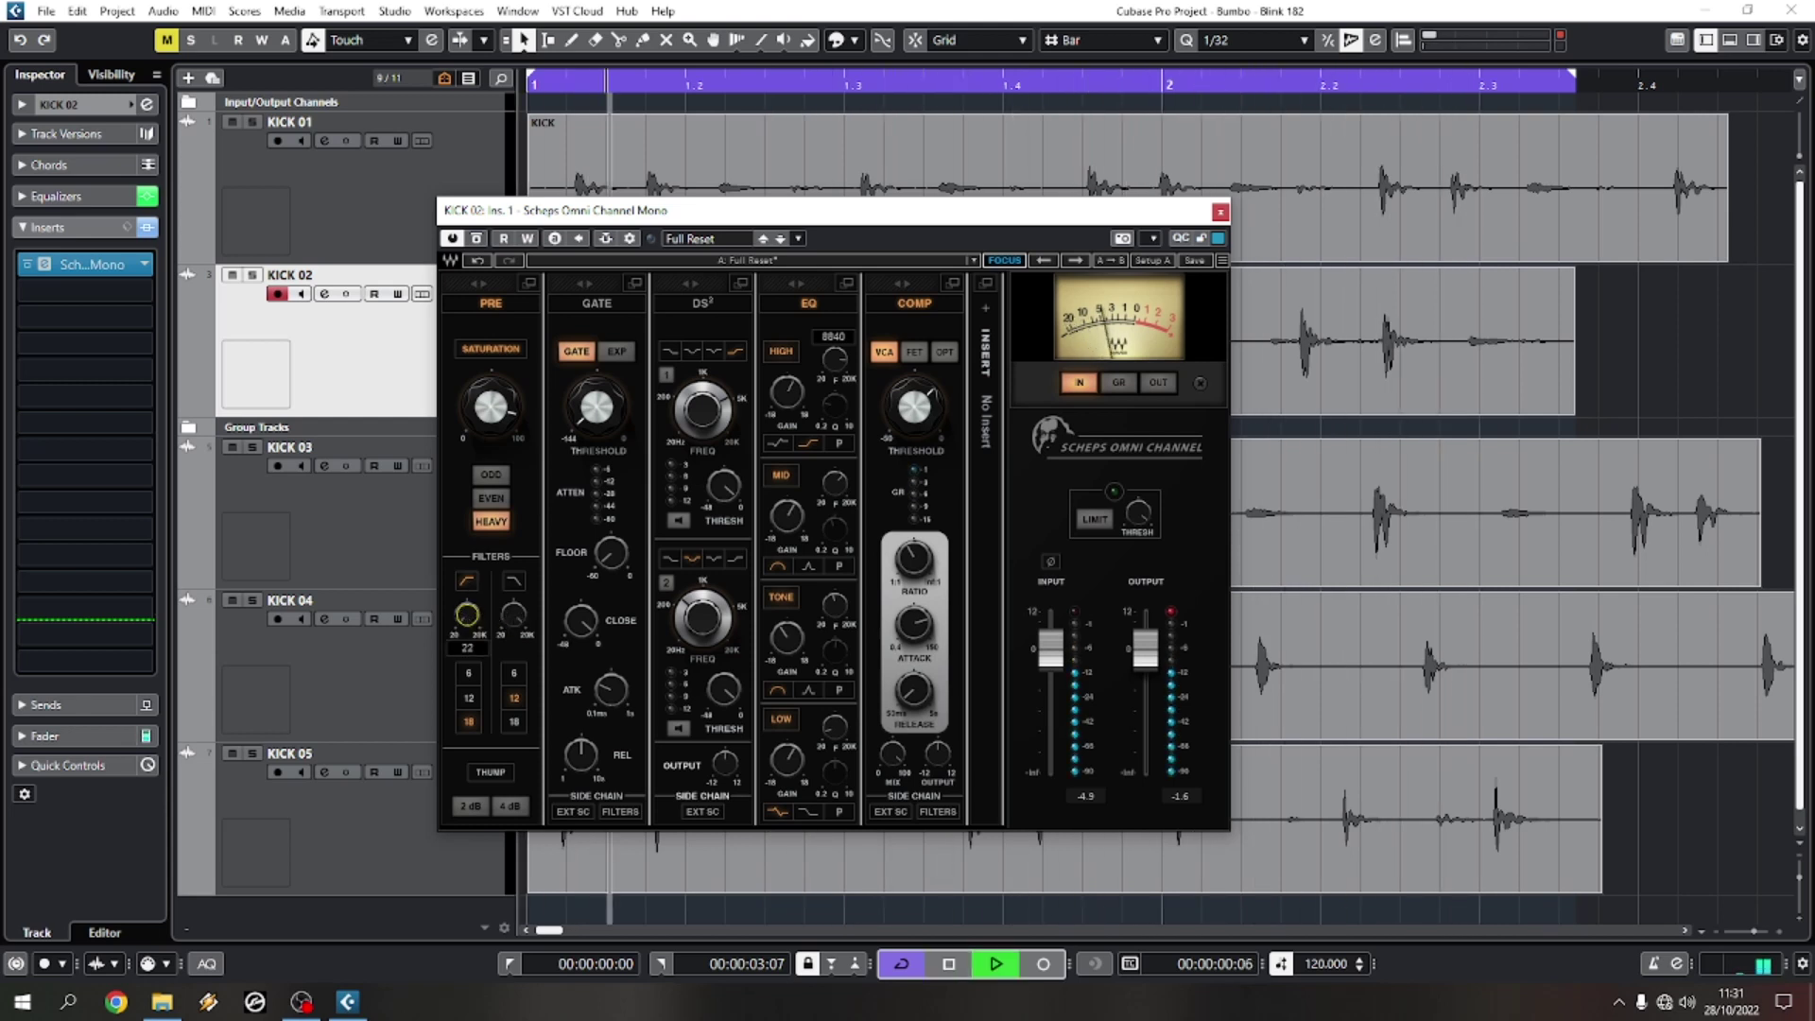
pyautogui.moveTo(467, 621)
pyautogui.mouseDown()
pyautogui.moveTo(467, 642)
pyautogui.moveTo(466, 595)
pyautogui.mouseUp()
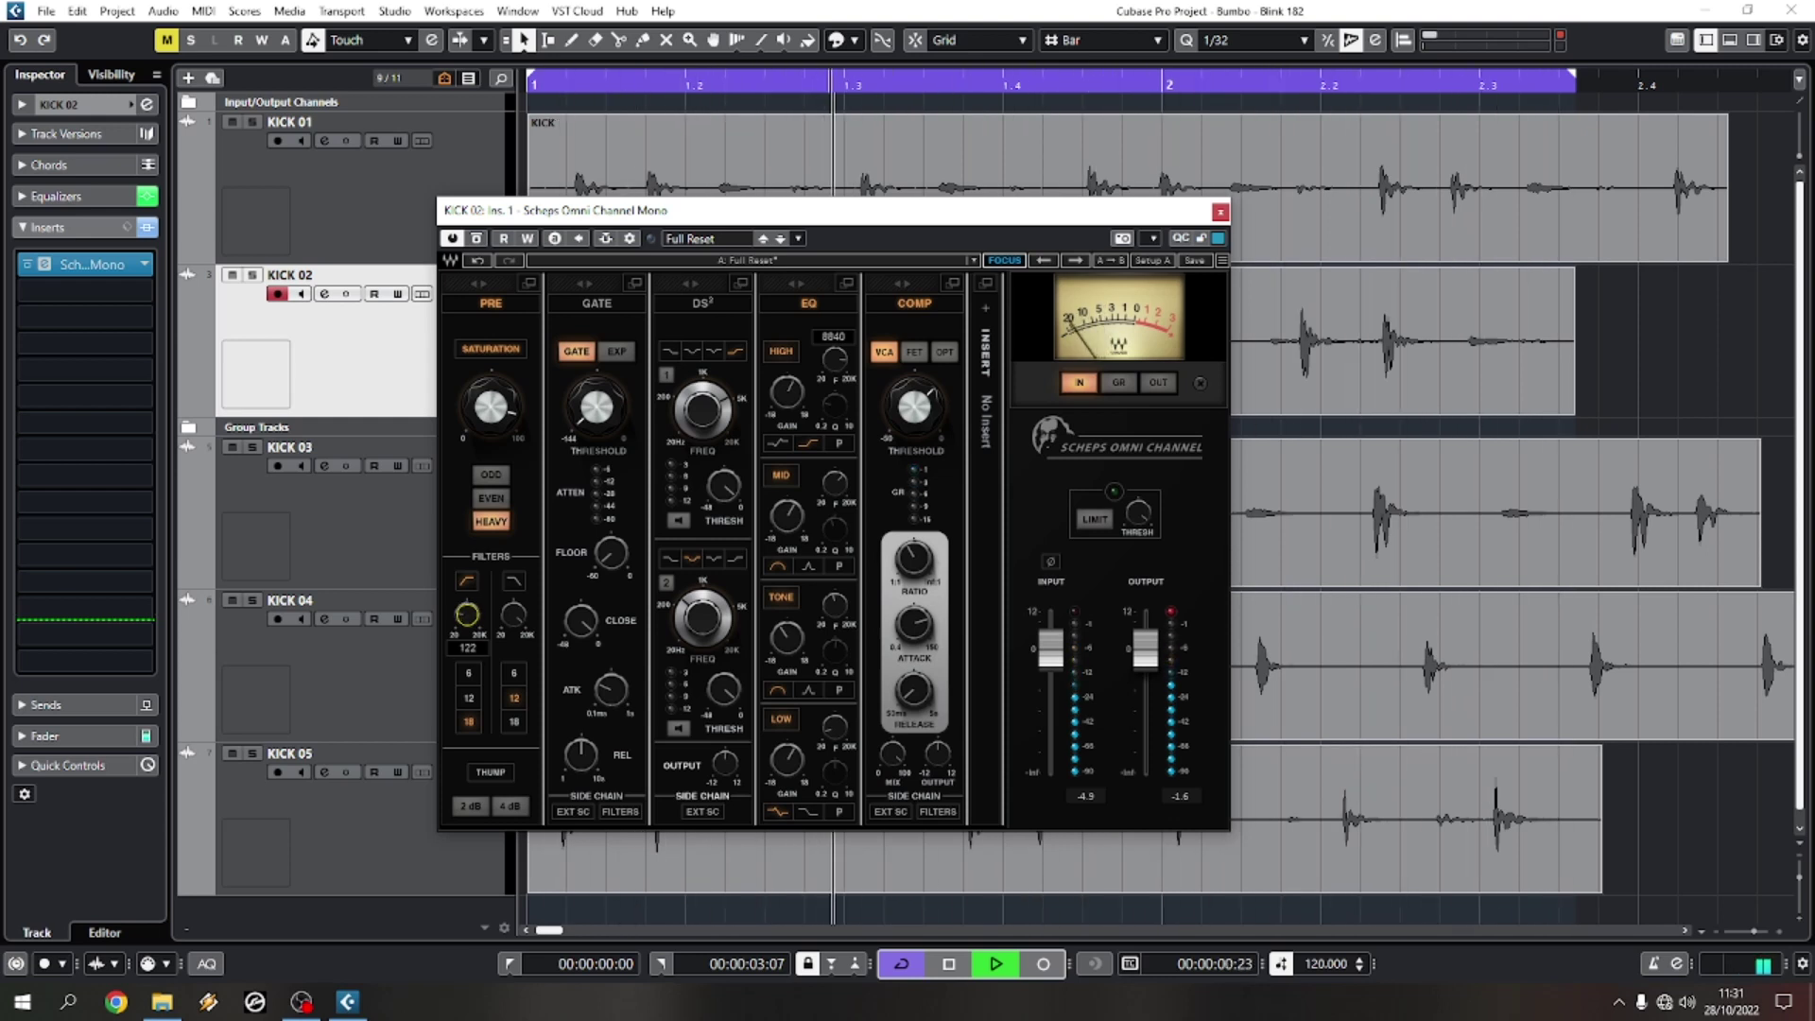
pyautogui.press('space')
pyautogui.press('space')
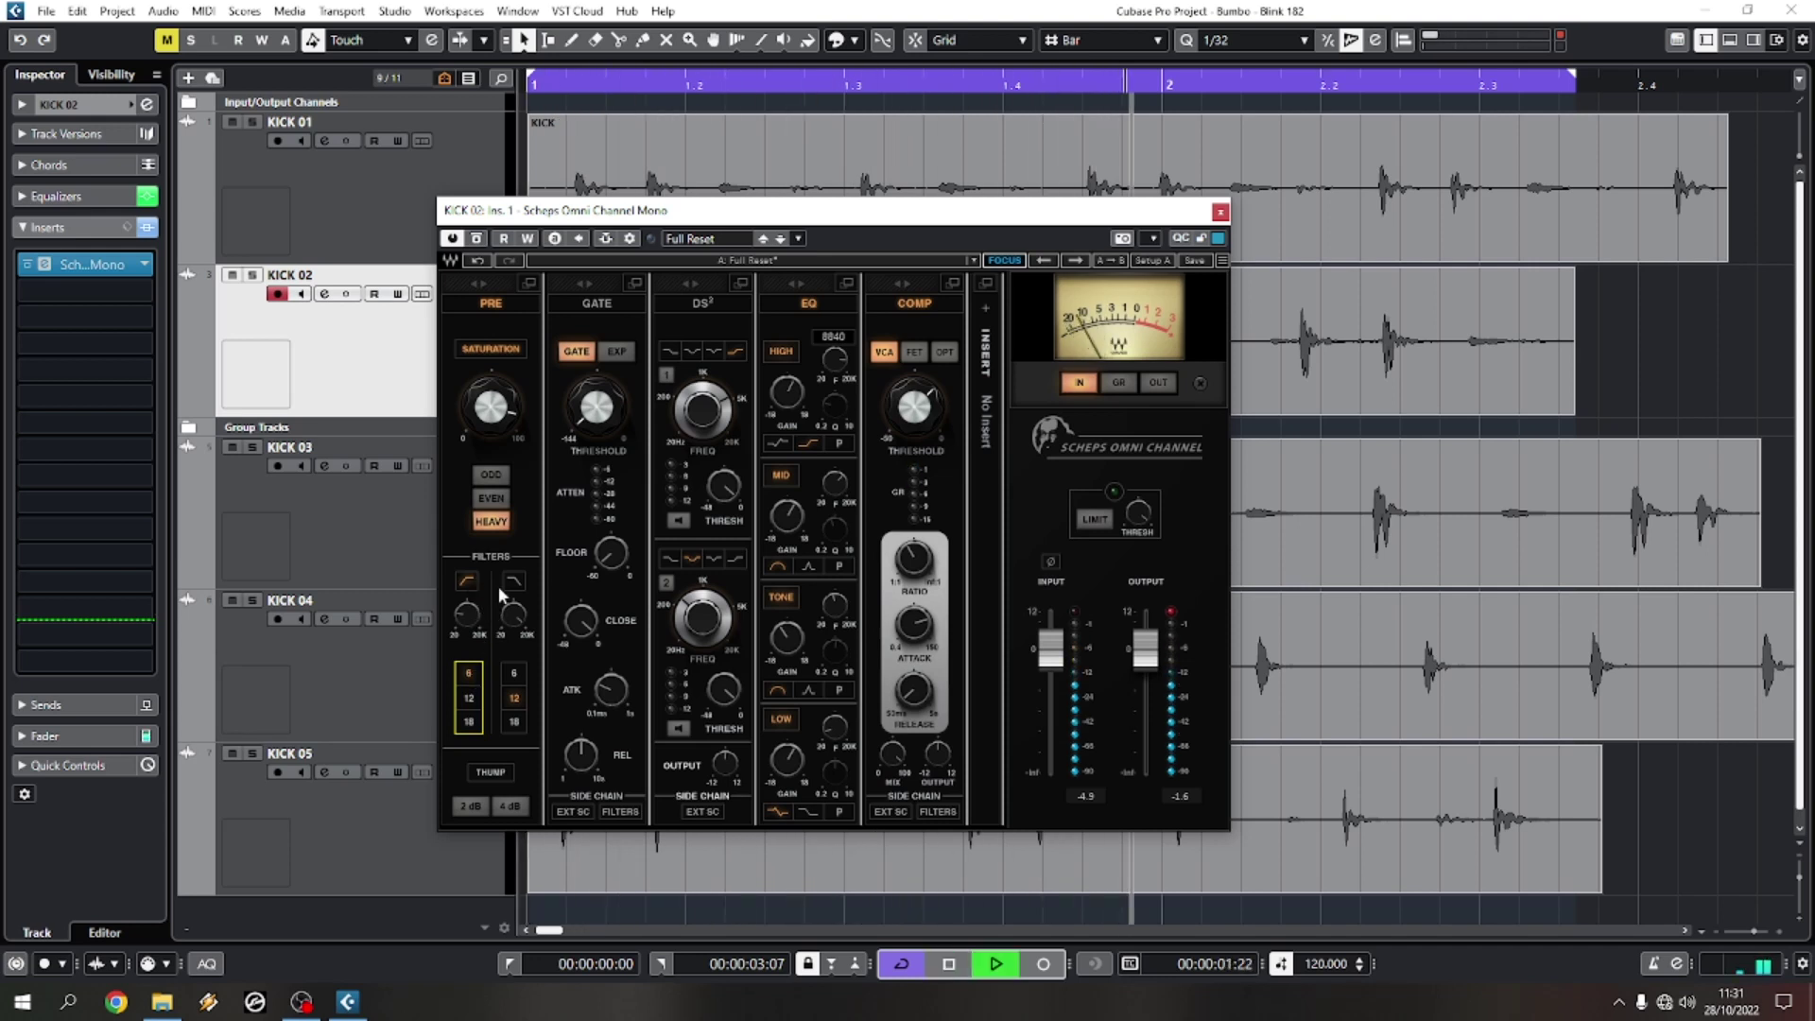
pyautogui.press('space')
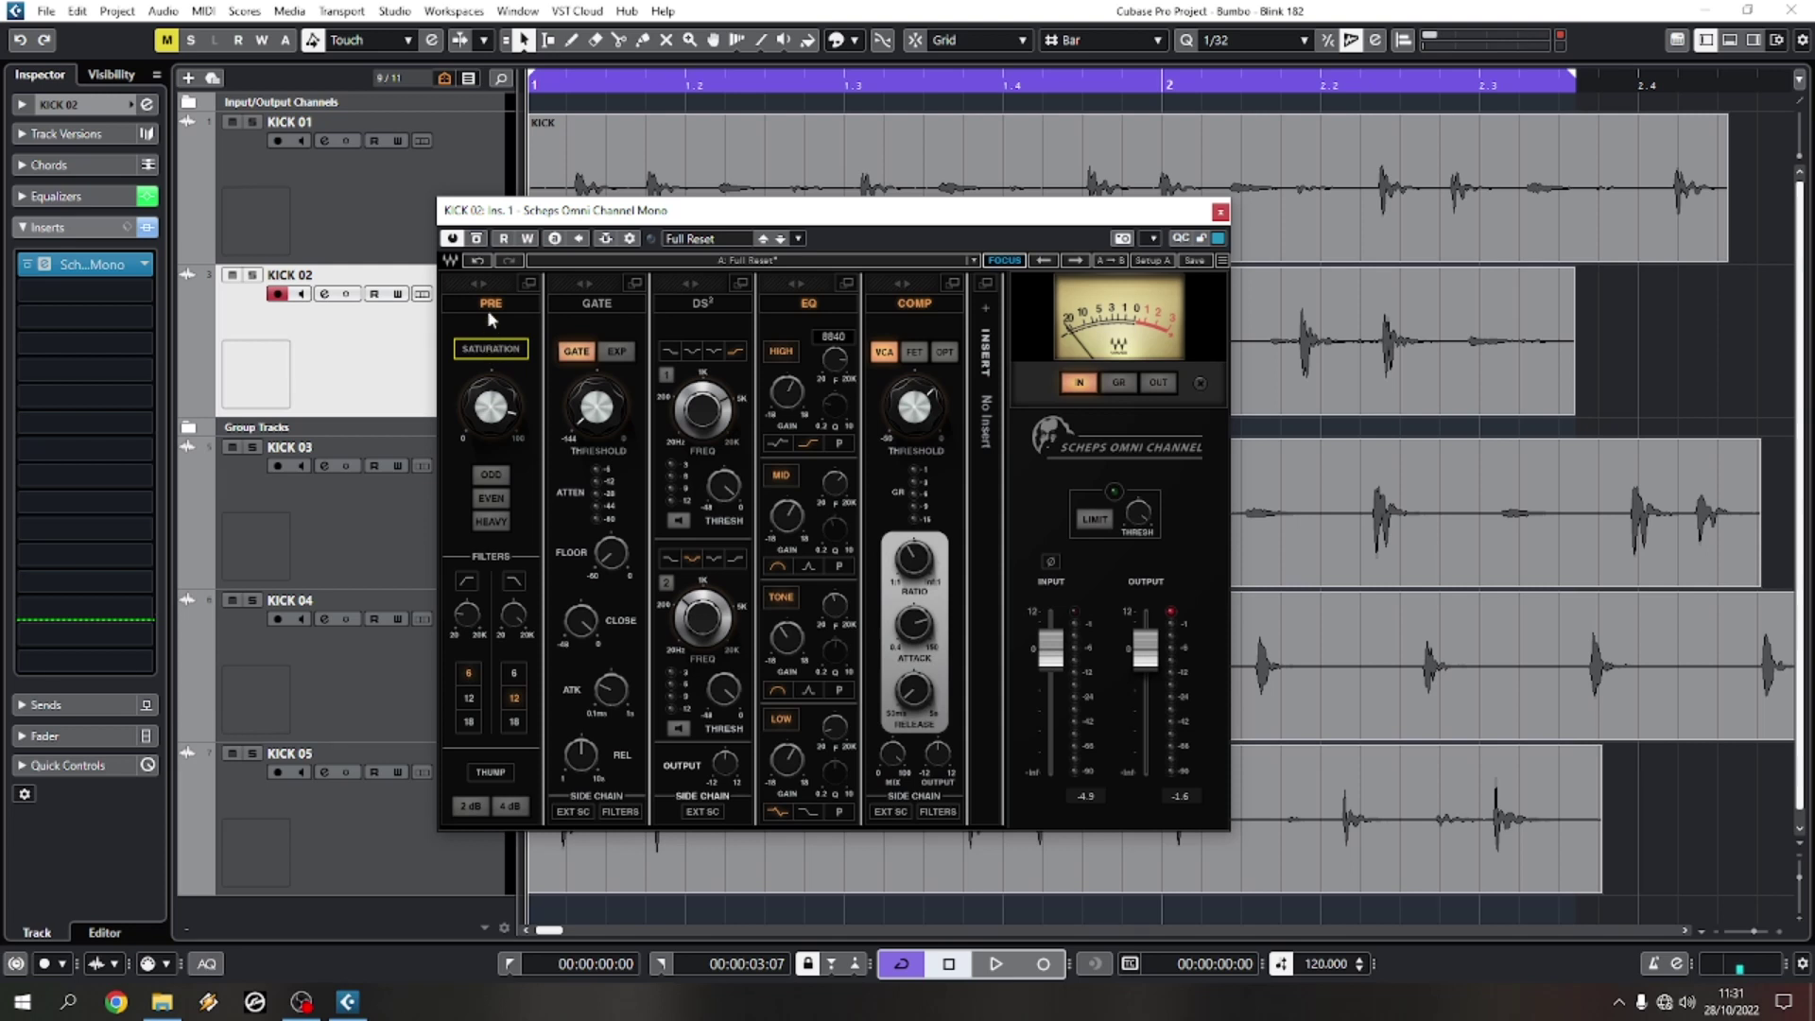
# Step: Compare the kick with the channel strip active and bypassed, close the plug-in window and play the processed track once more
pyautogui.moveTo(854, 214); pyautogui.dragTo(896, 210)
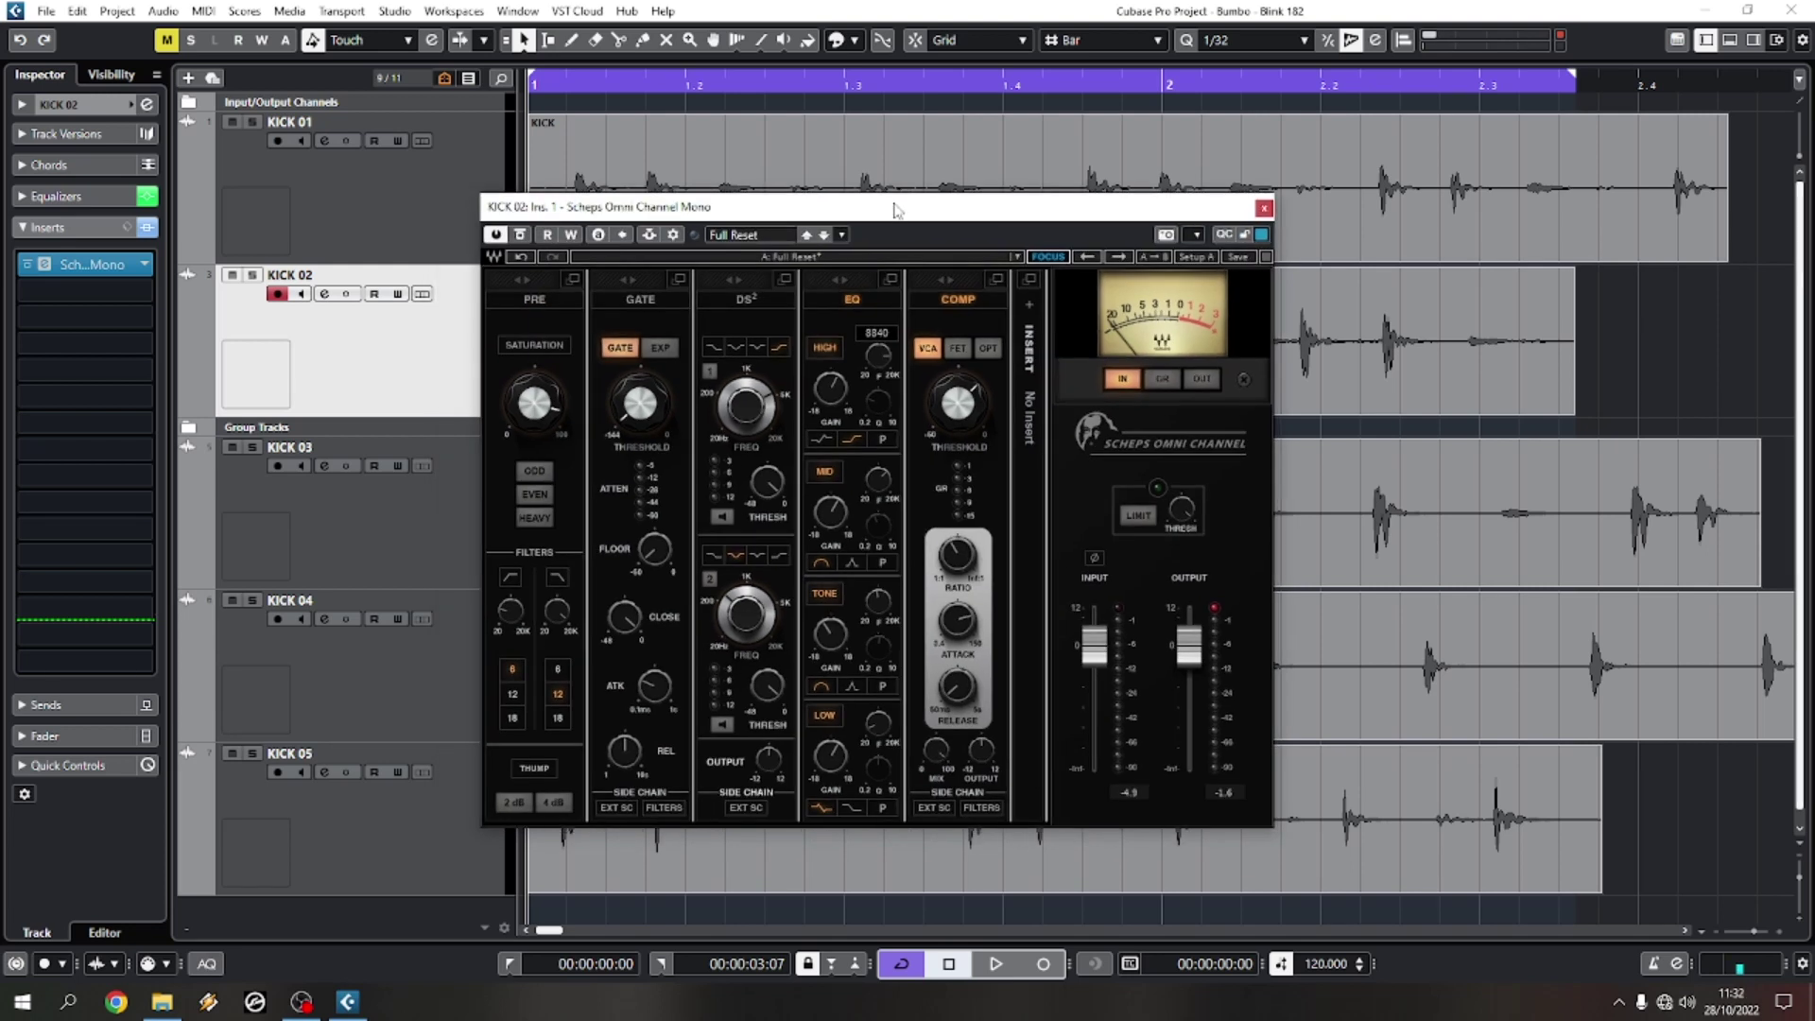
pyautogui.press('space')
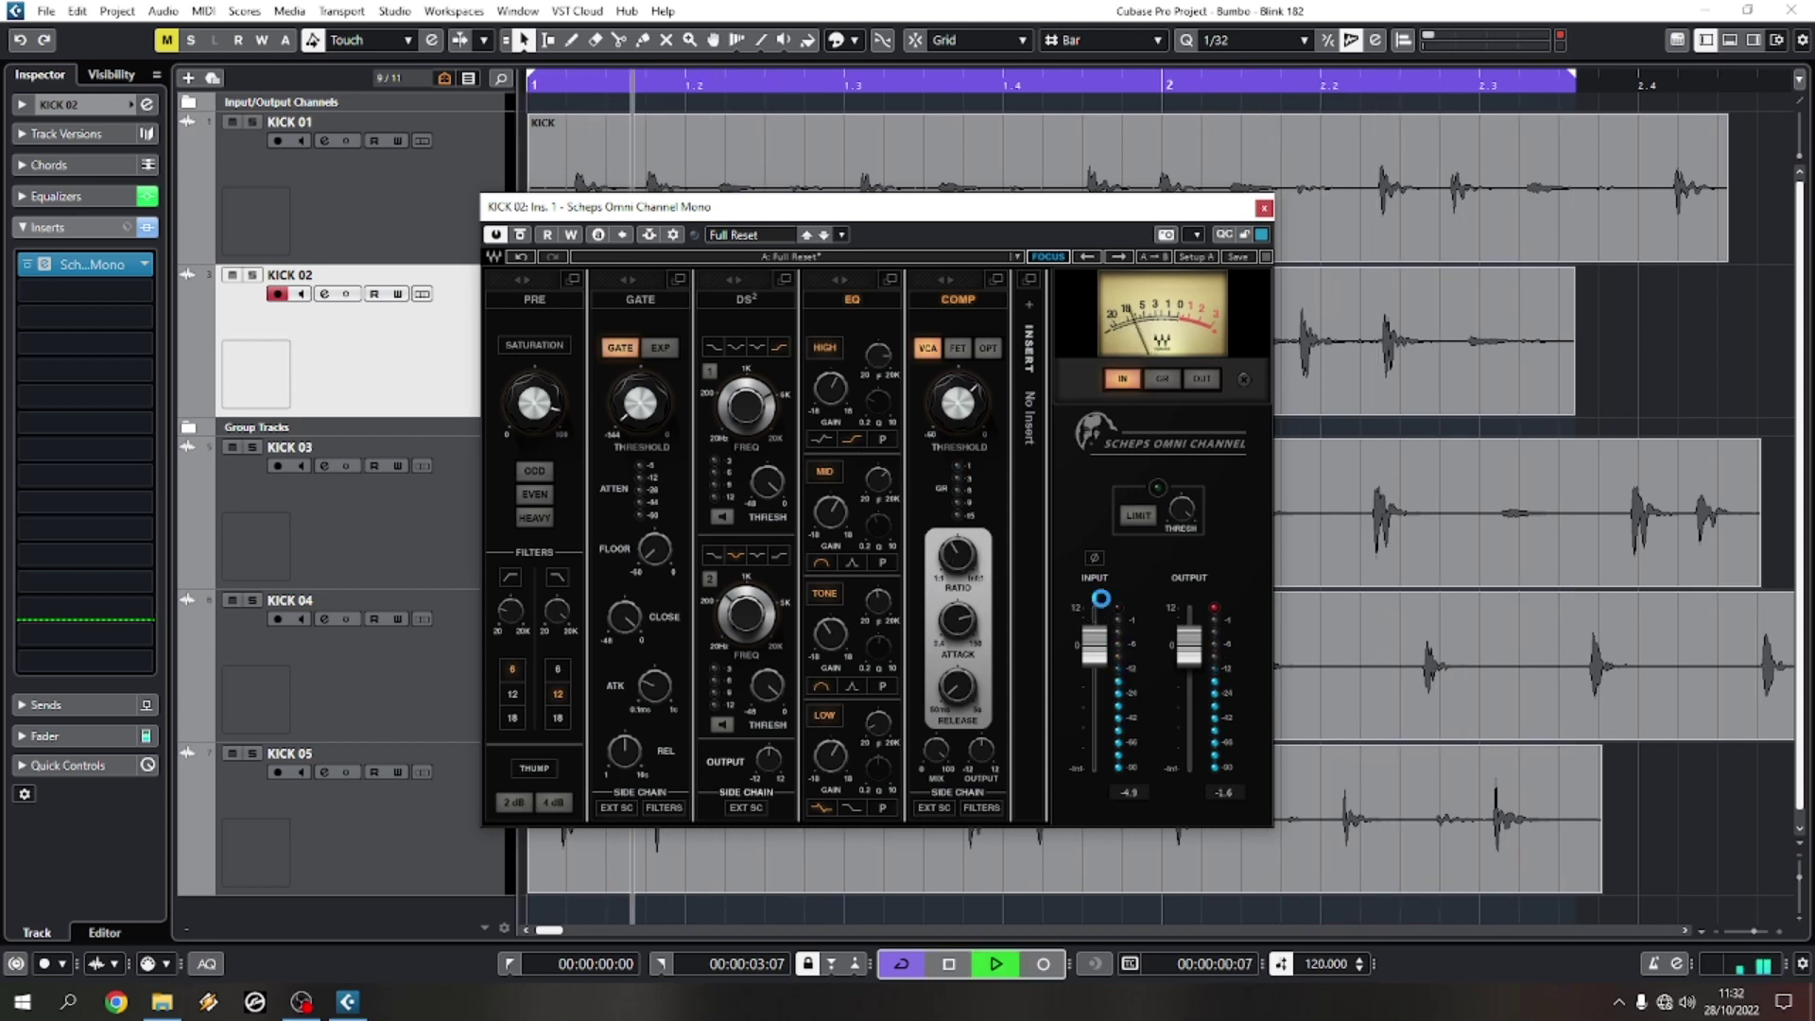
pyautogui.click(520, 235)
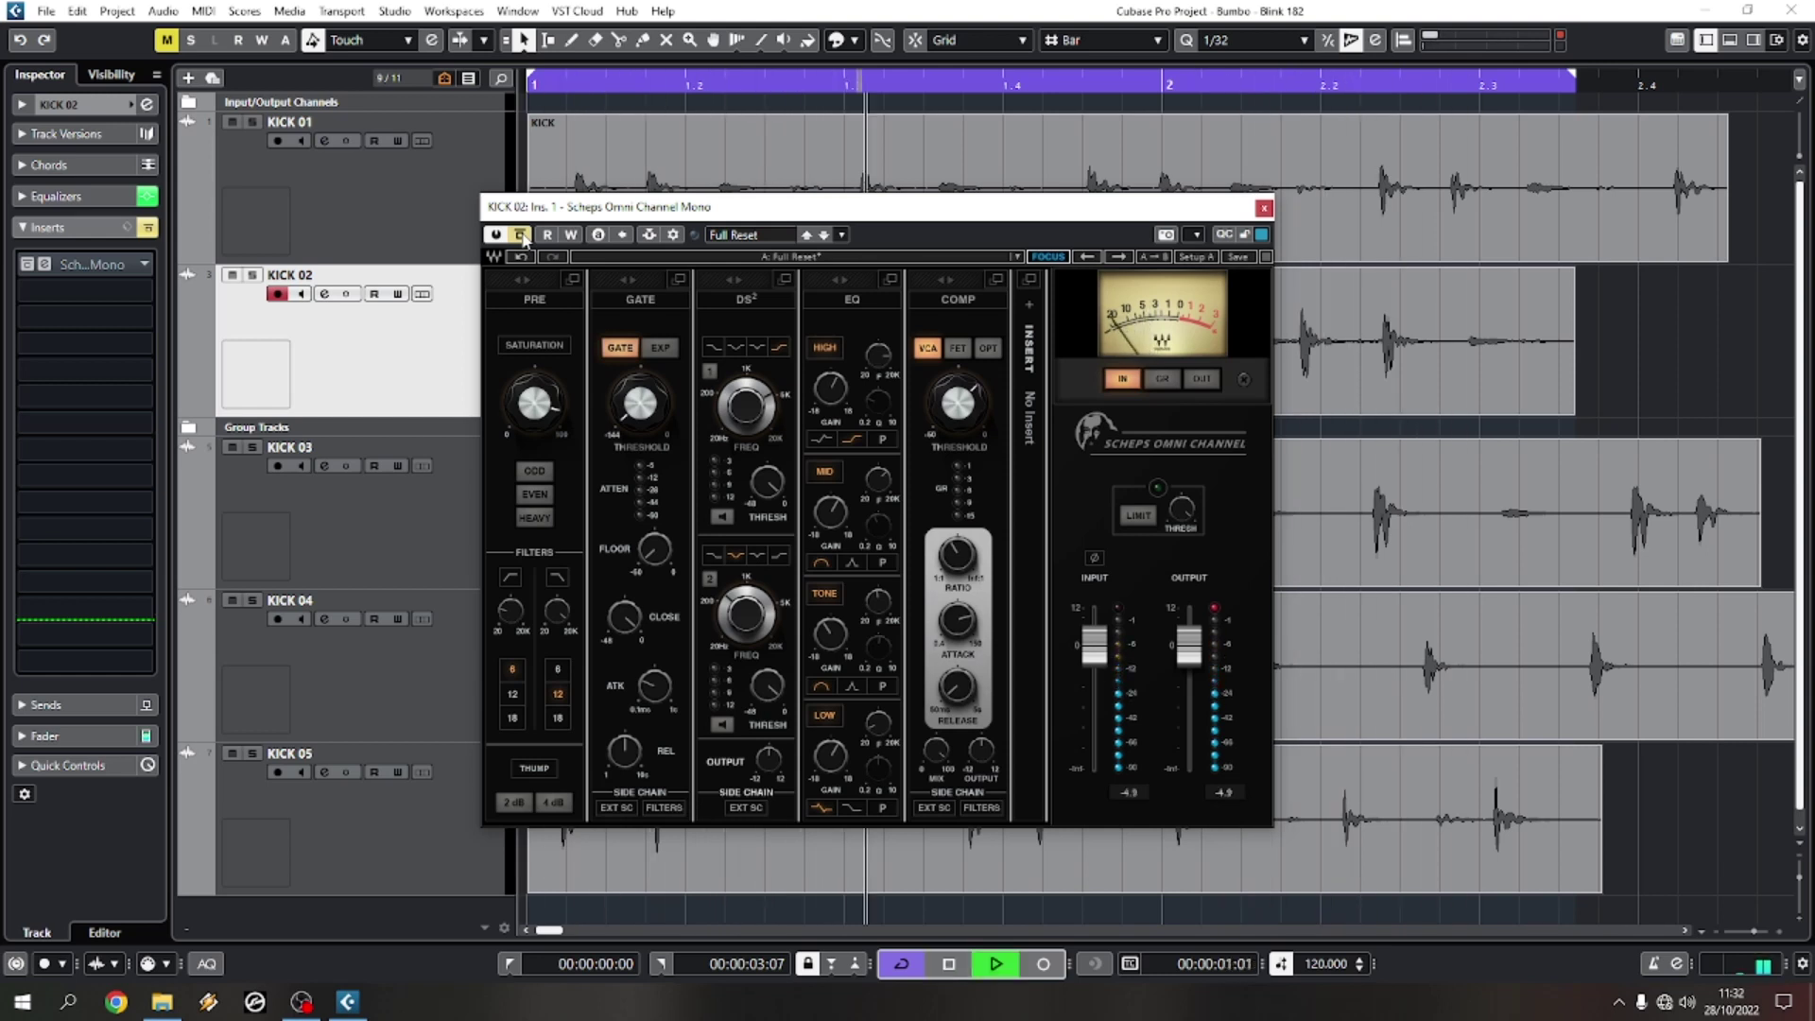
pyautogui.click(519, 235)
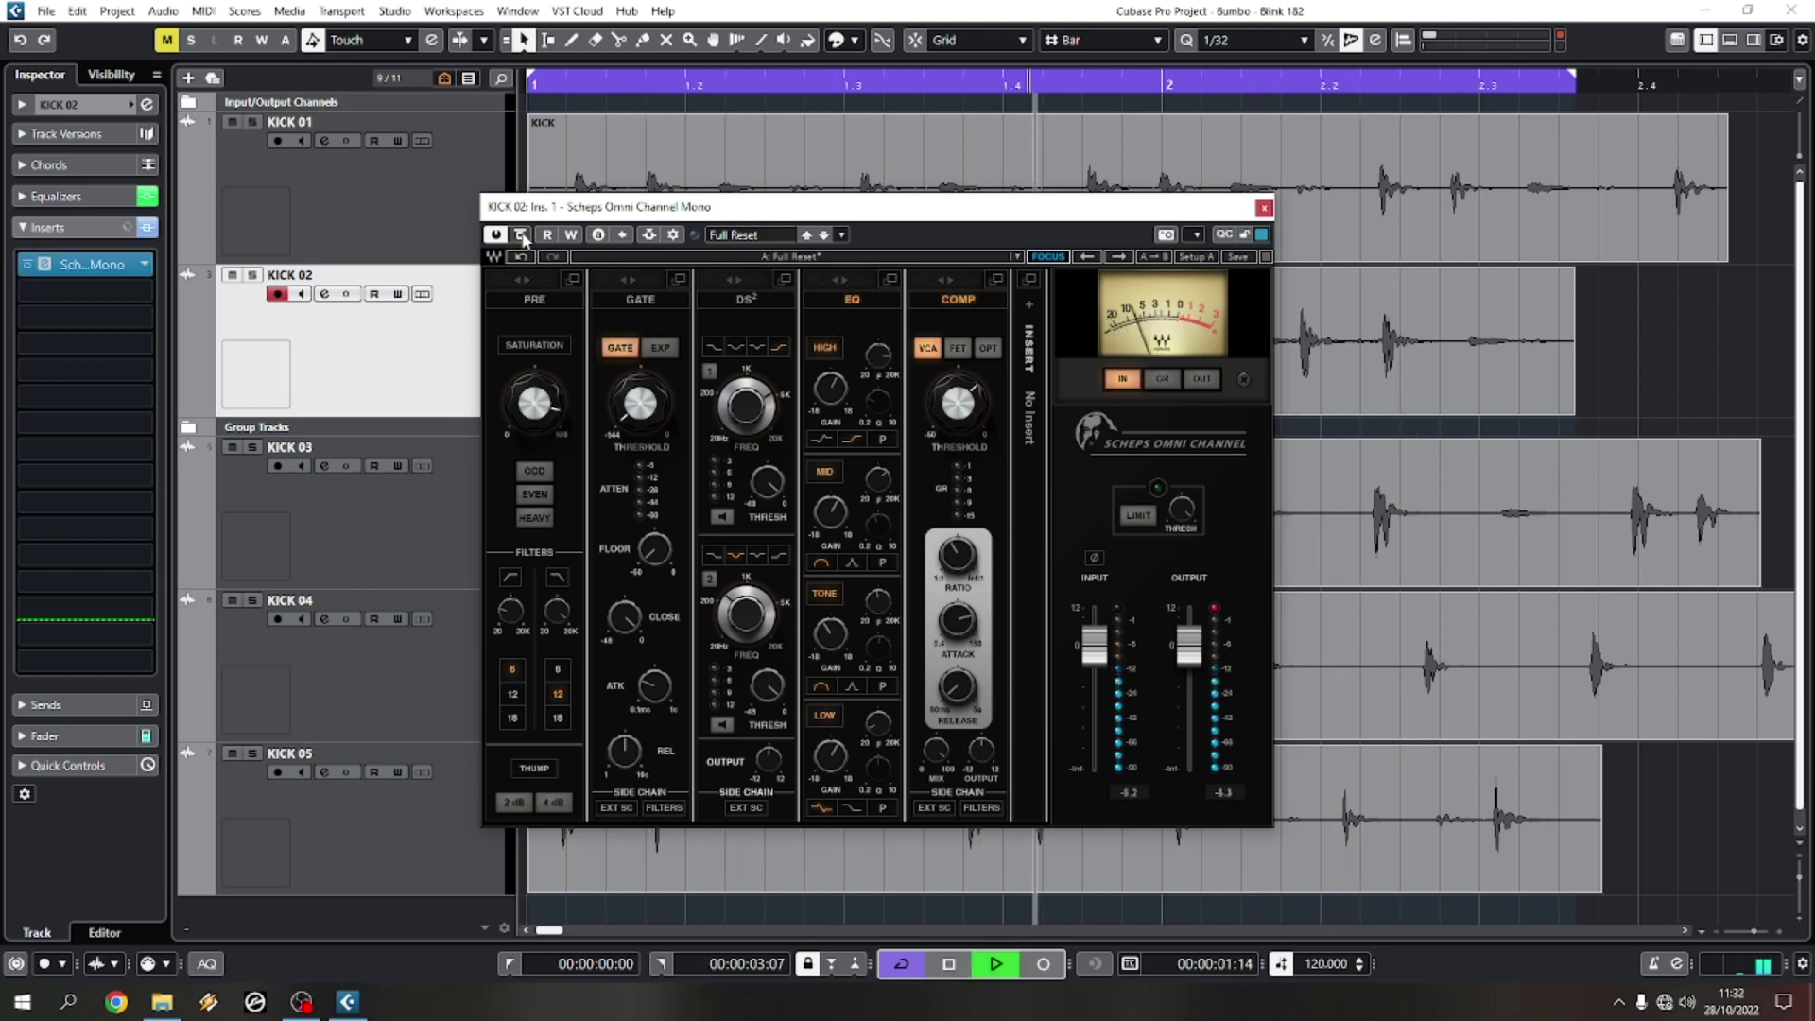
pyautogui.press('space')
pyautogui.click(1264, 208)
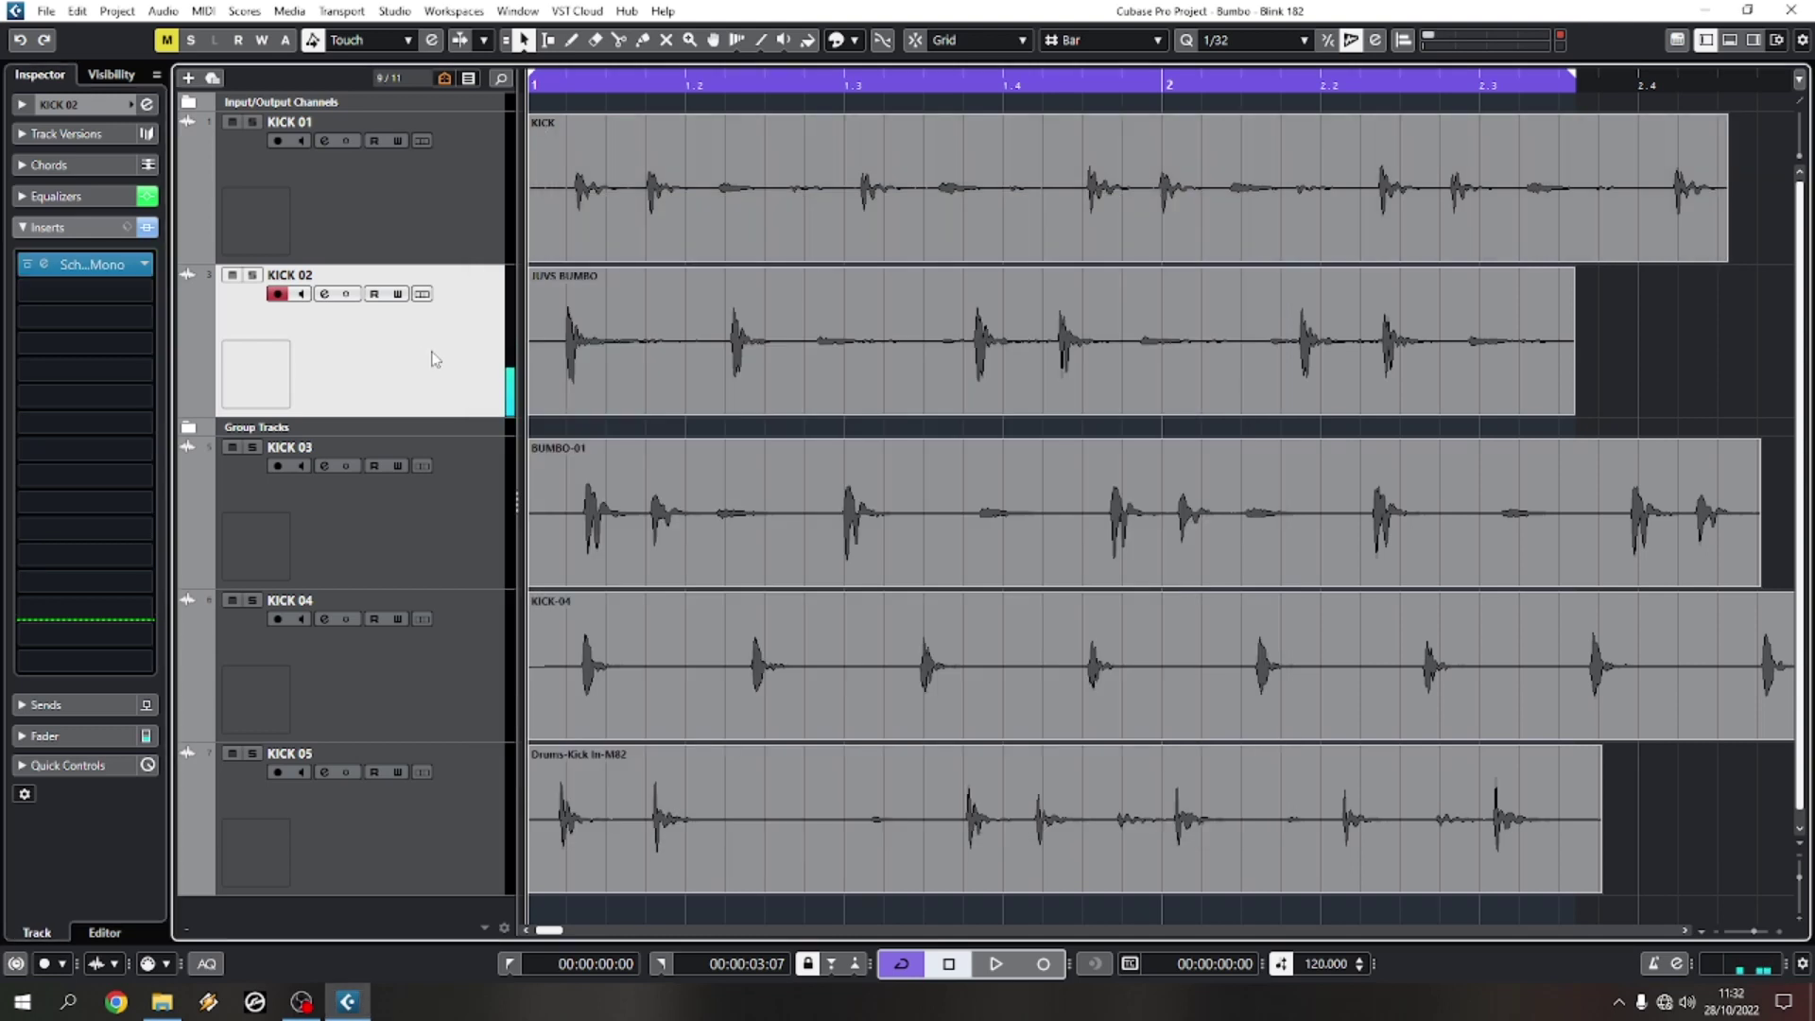
pyautogui.press('space')
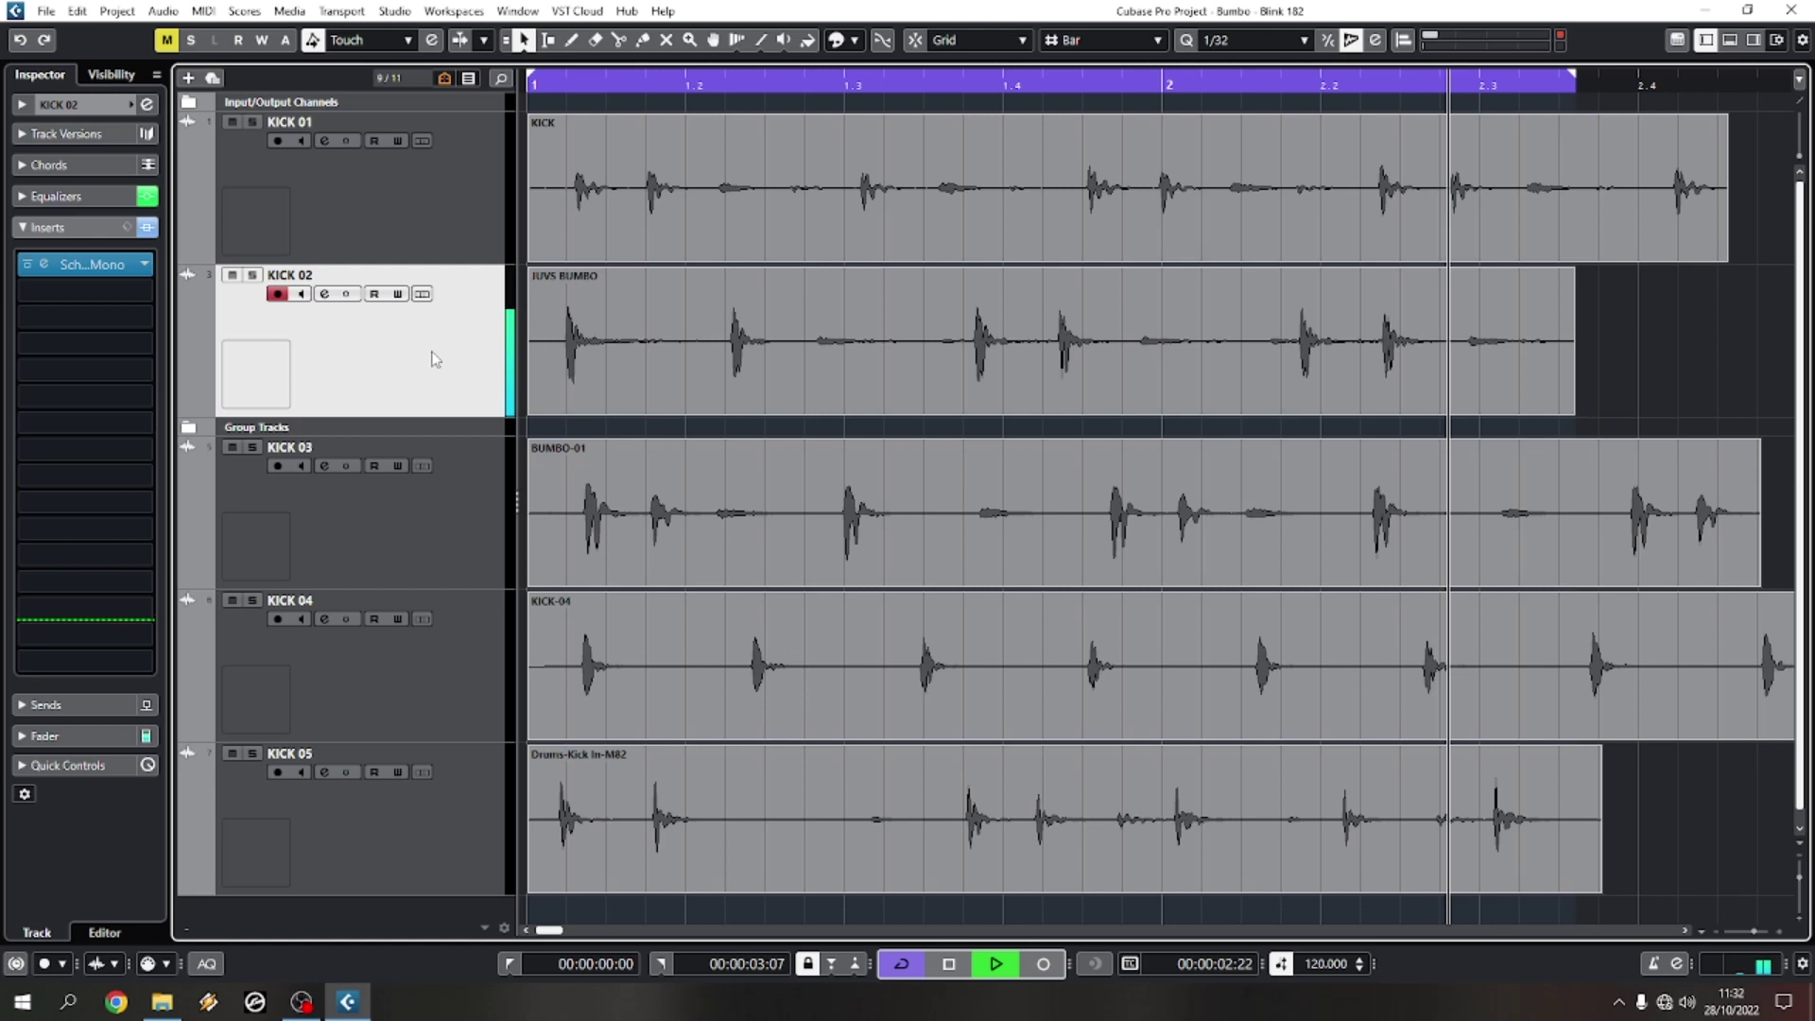
pyautogui.press('space')
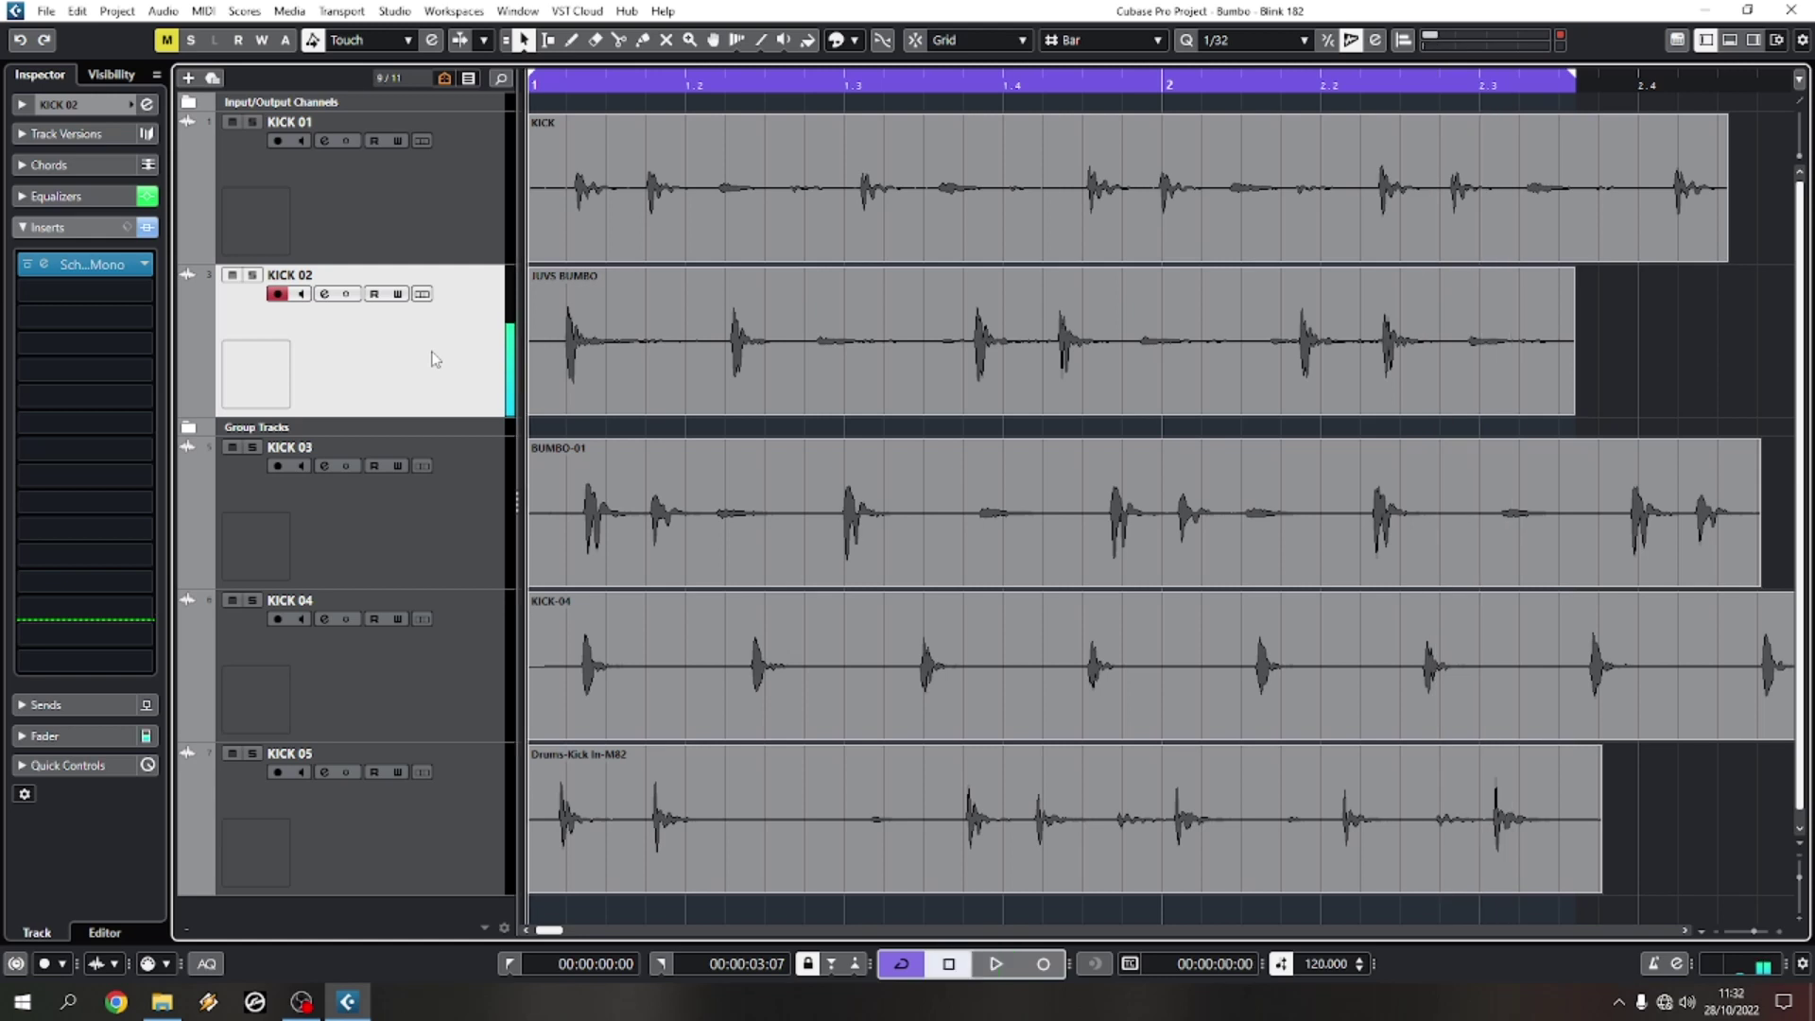
# Step: Insert Saturn 2 in the second insert slot of KICK 02 and reposition its window over the tracks
pyautogui.click(125, 292)
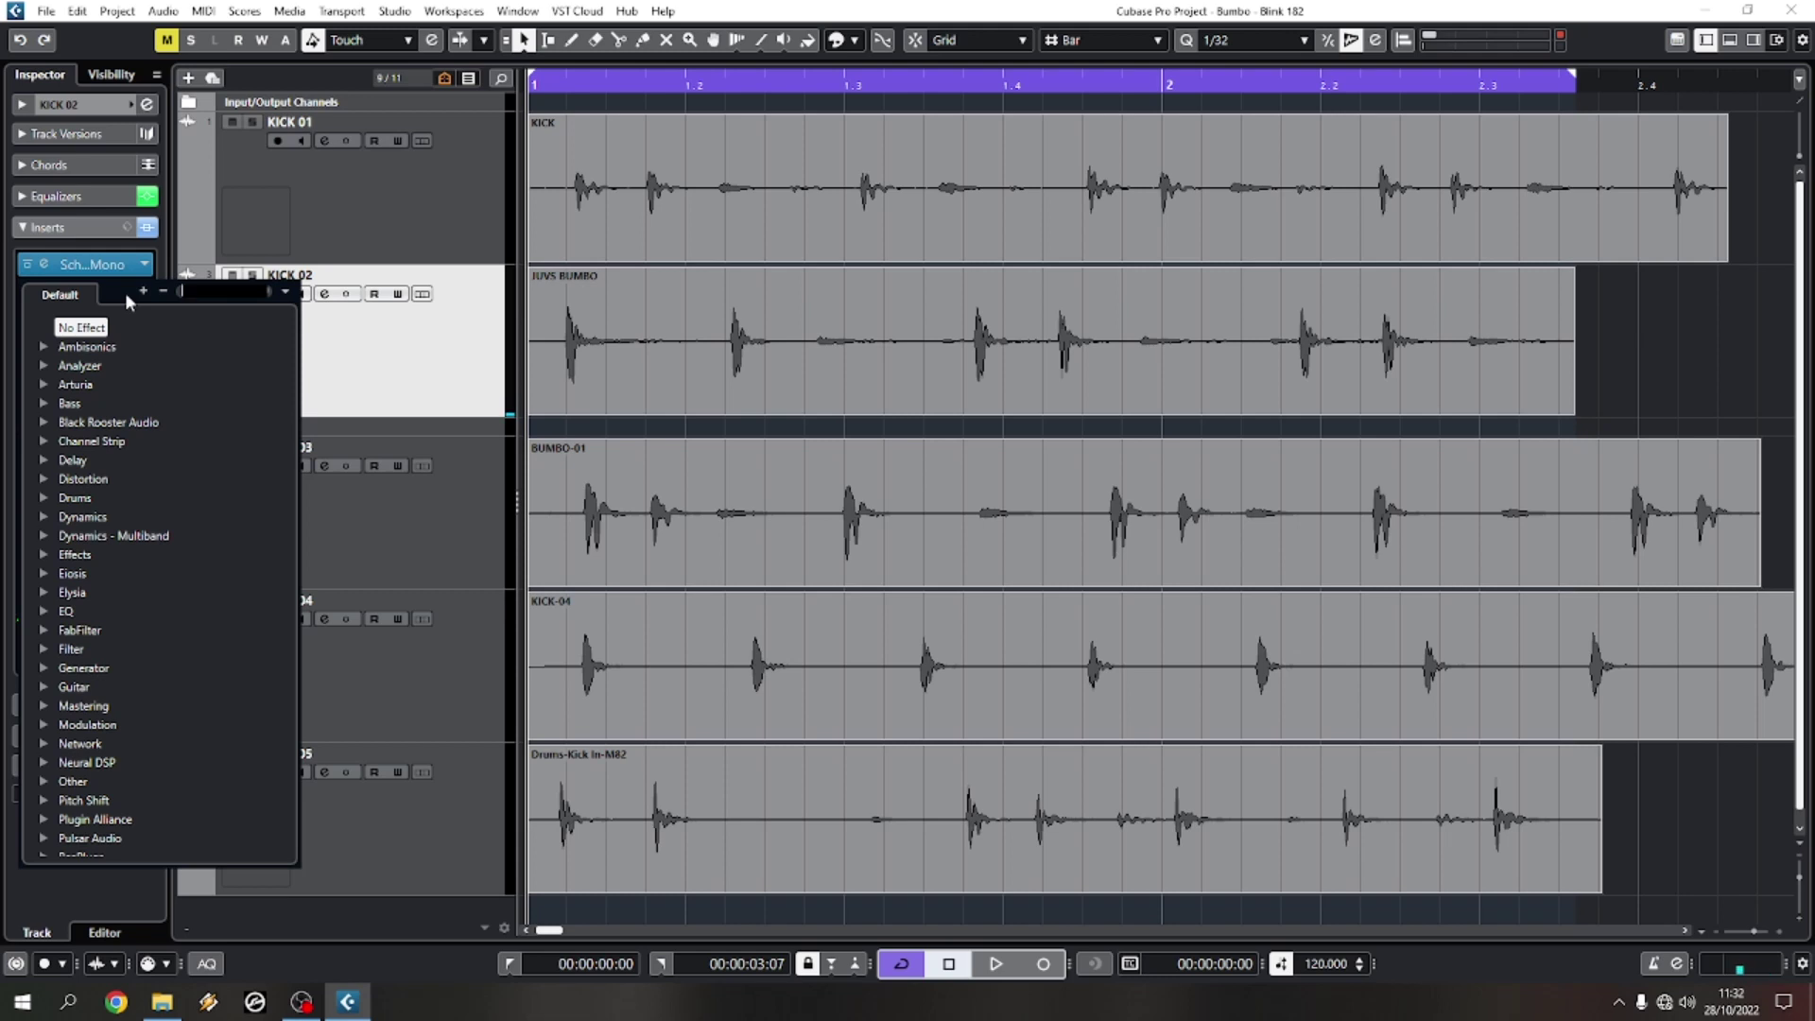
pyautogui.write('satur')
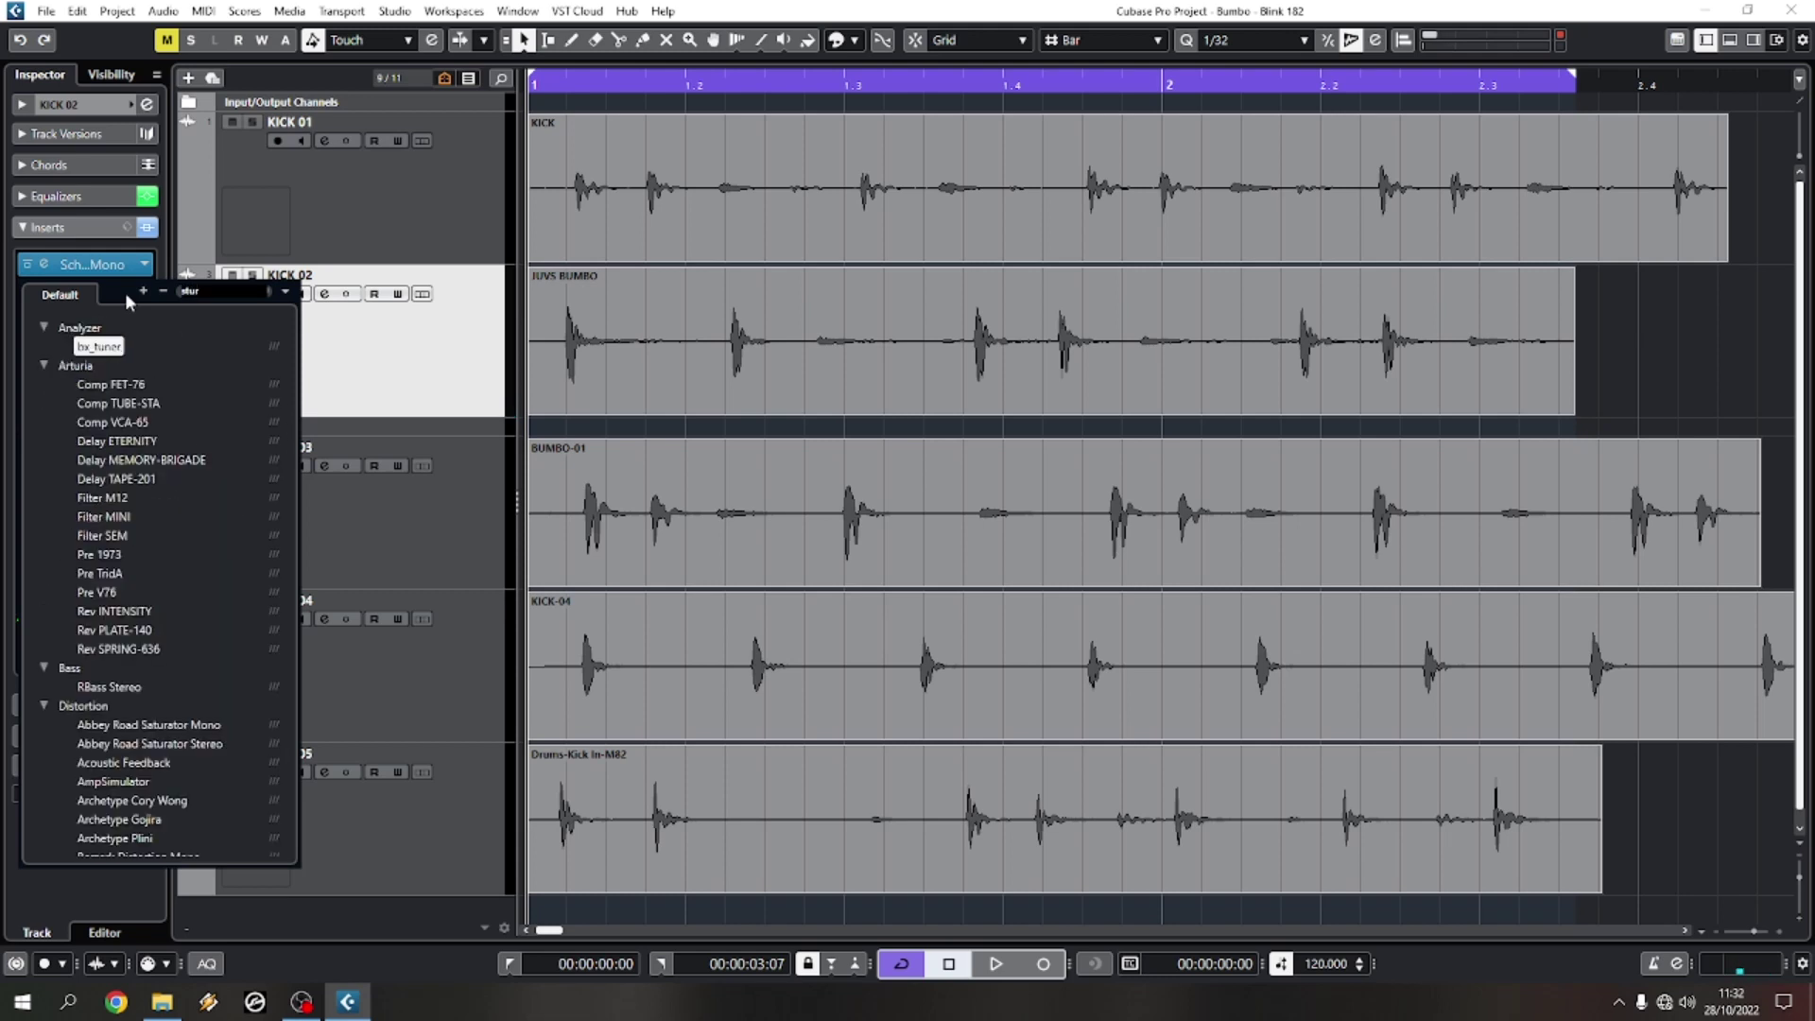
pyautogui.press('BackSpace')
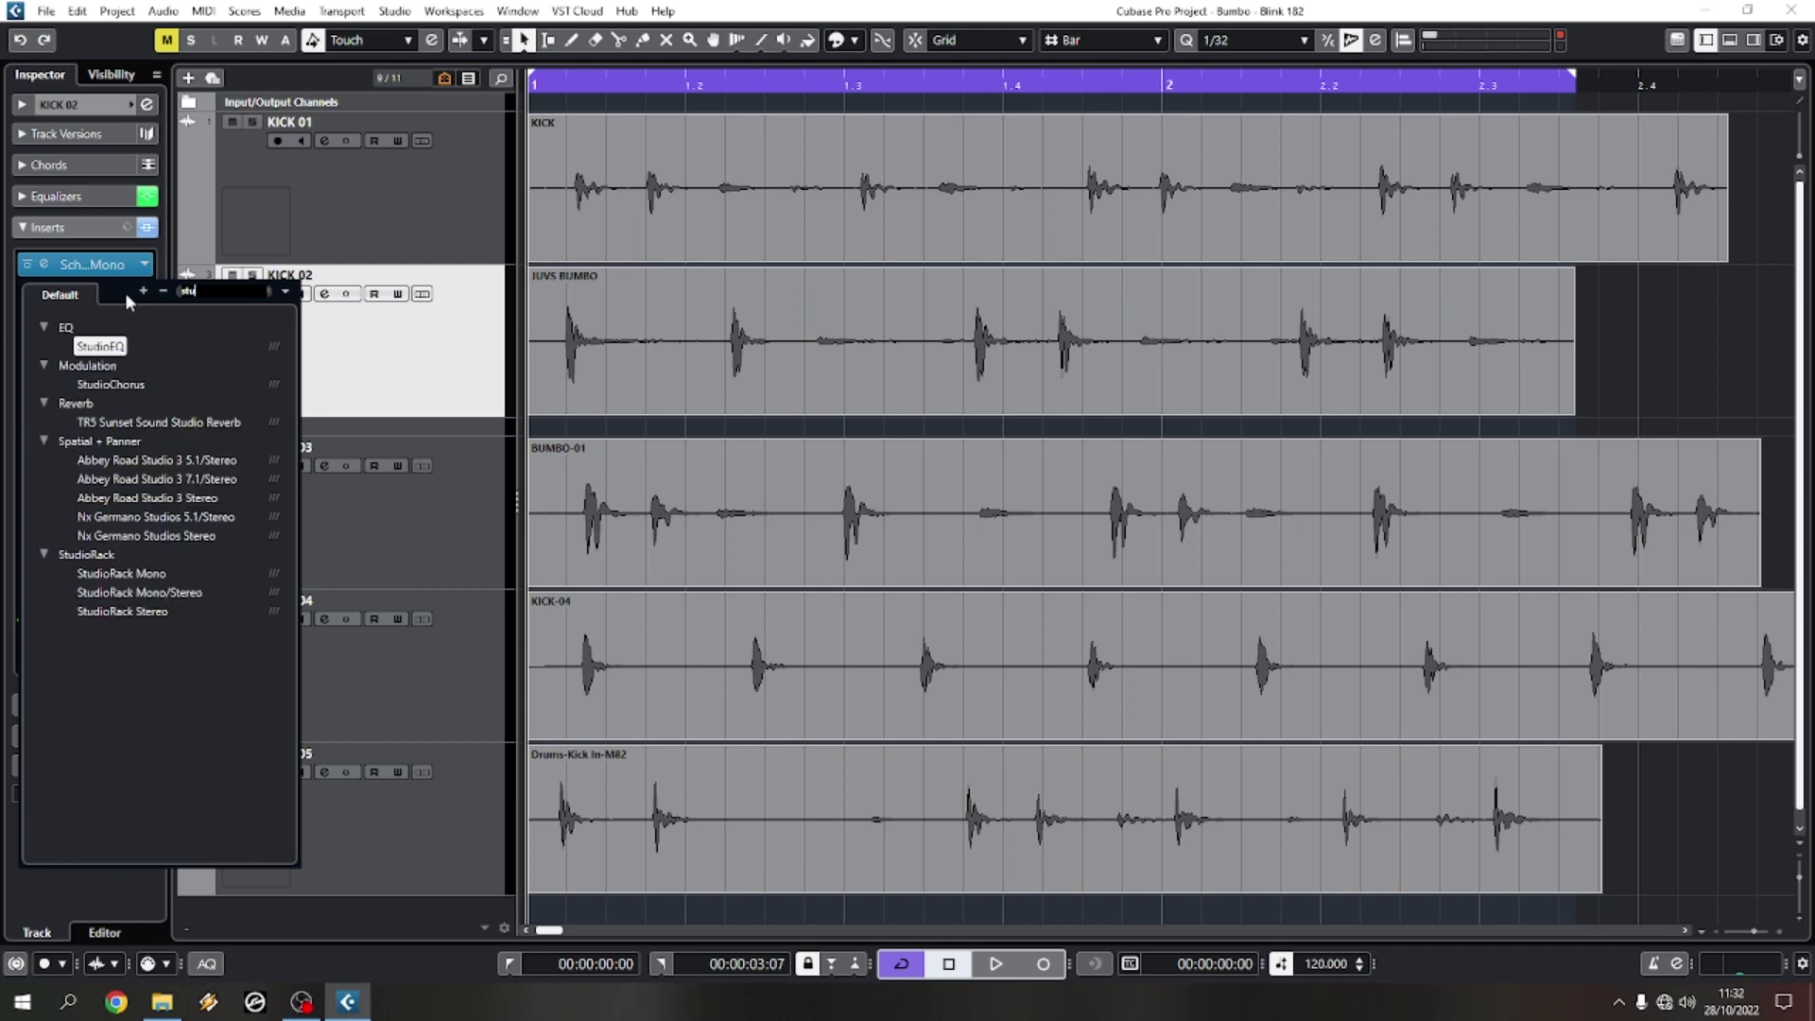
pyautogui.write('rn')
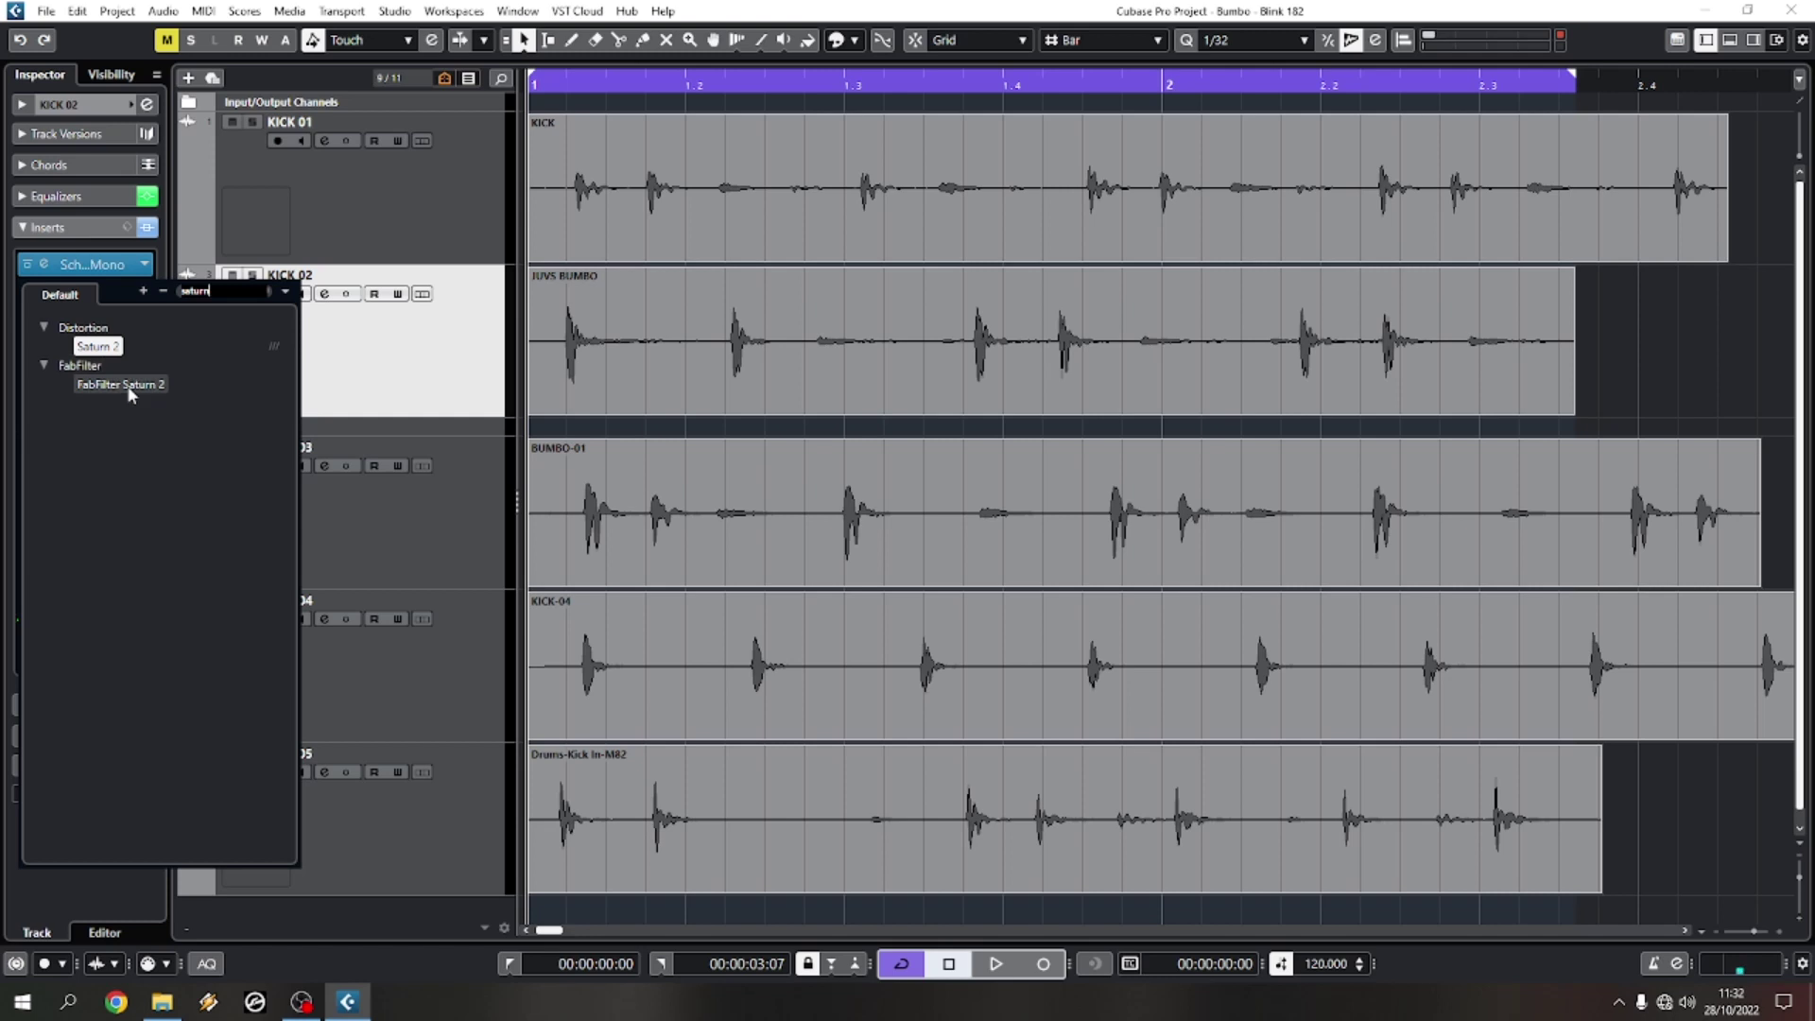
pyautogui.click(111, 351)
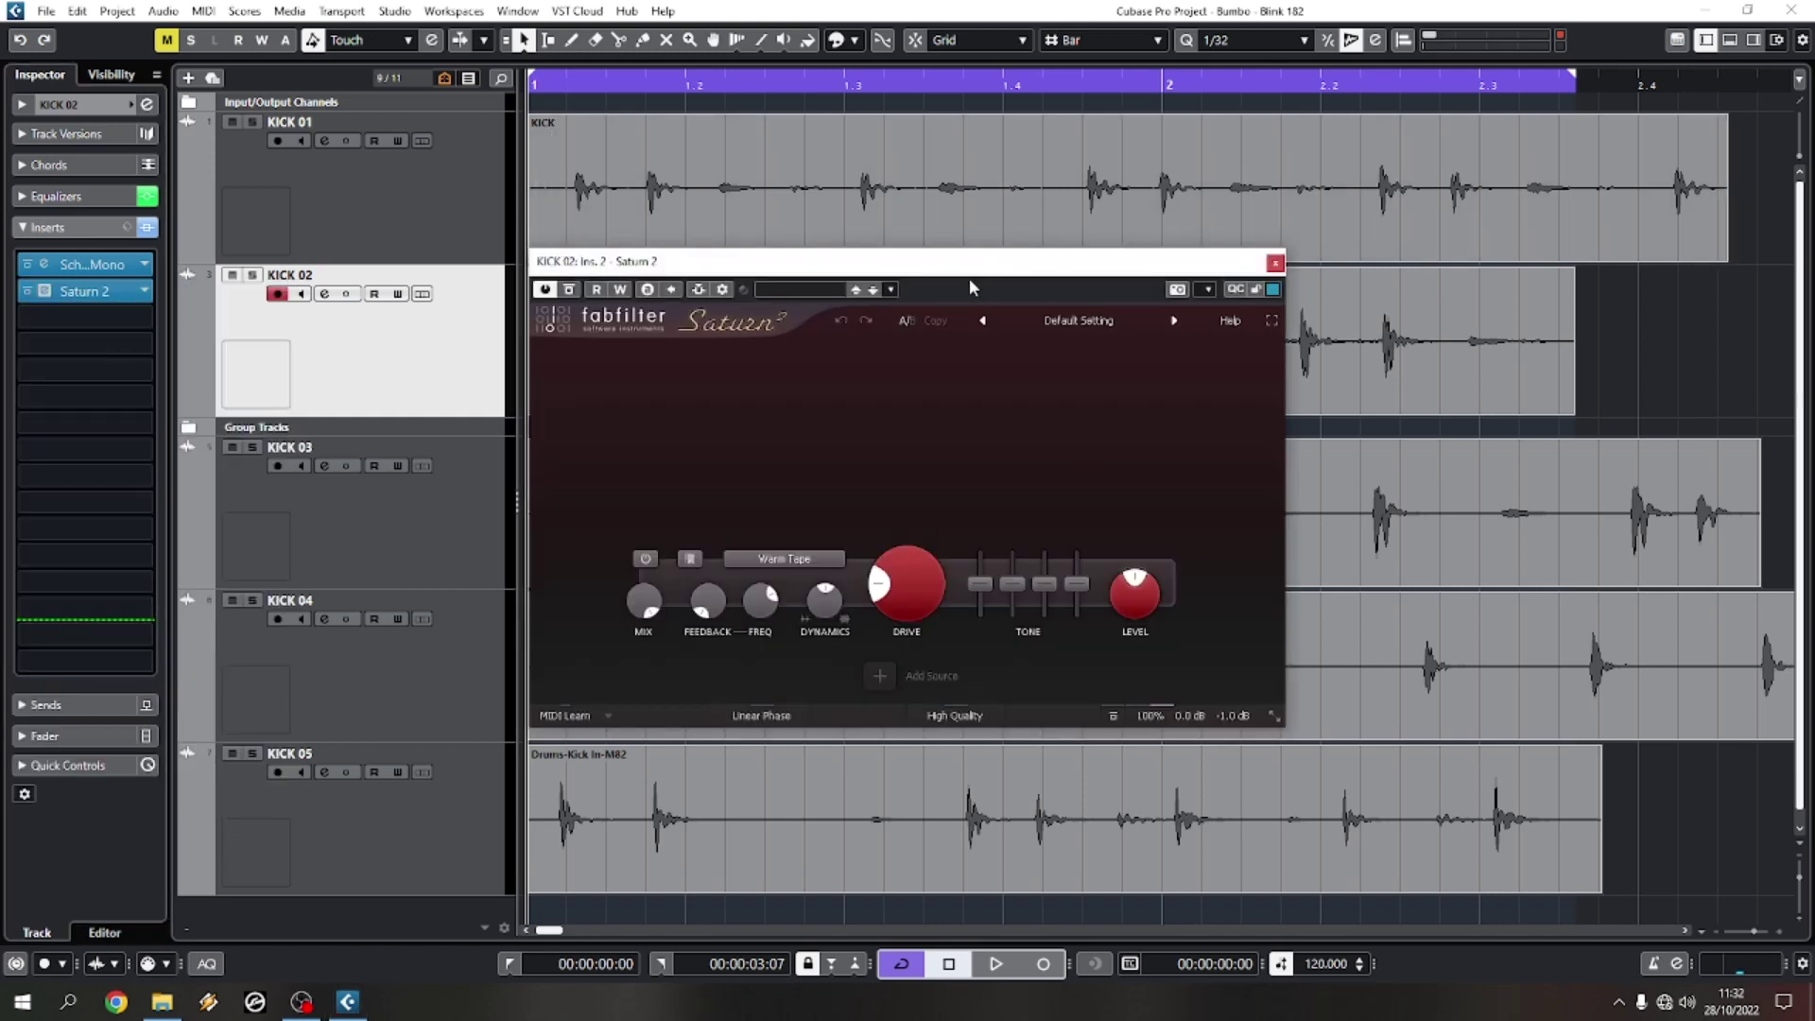
pyautogui.moveTo(971, 287); pyautogui.dragTo(898, 358)
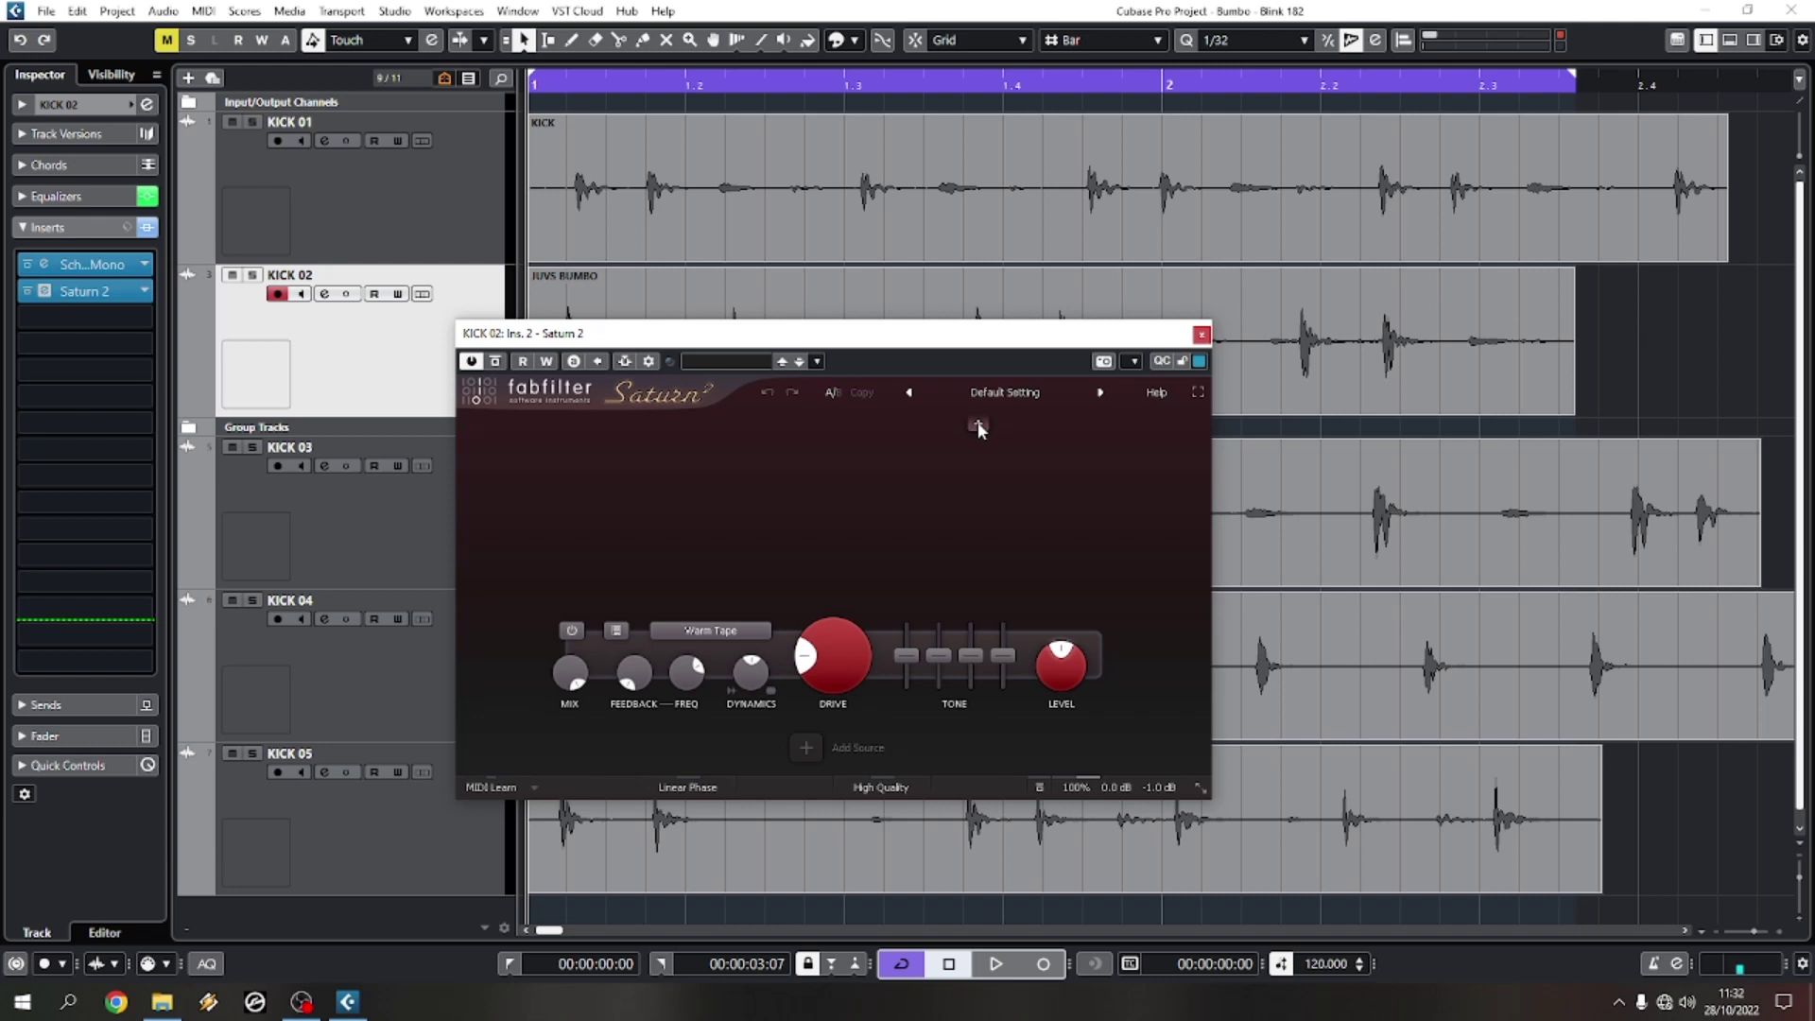
# Step: Split Saturn 2 into two bands at about 2.8 kHz and raise the upper band's drive while auditioning the kick
pyautogui.click(984, 432)
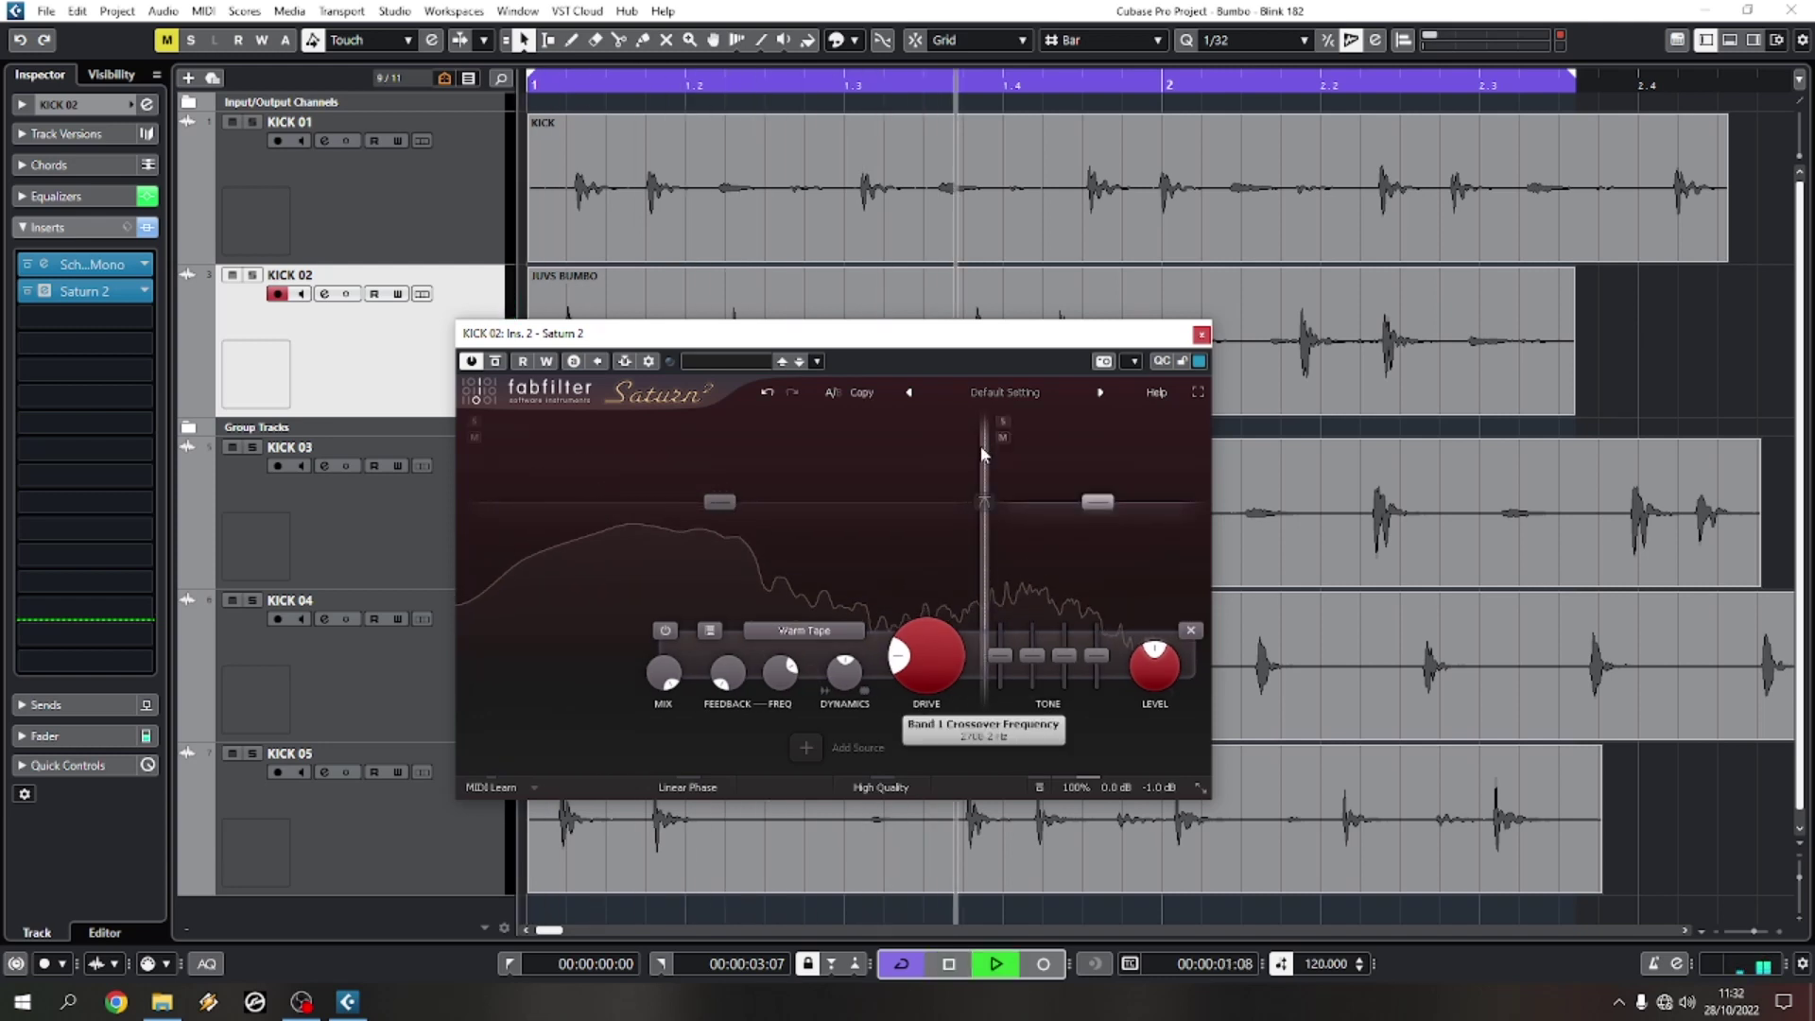
pyautogui.press('space')
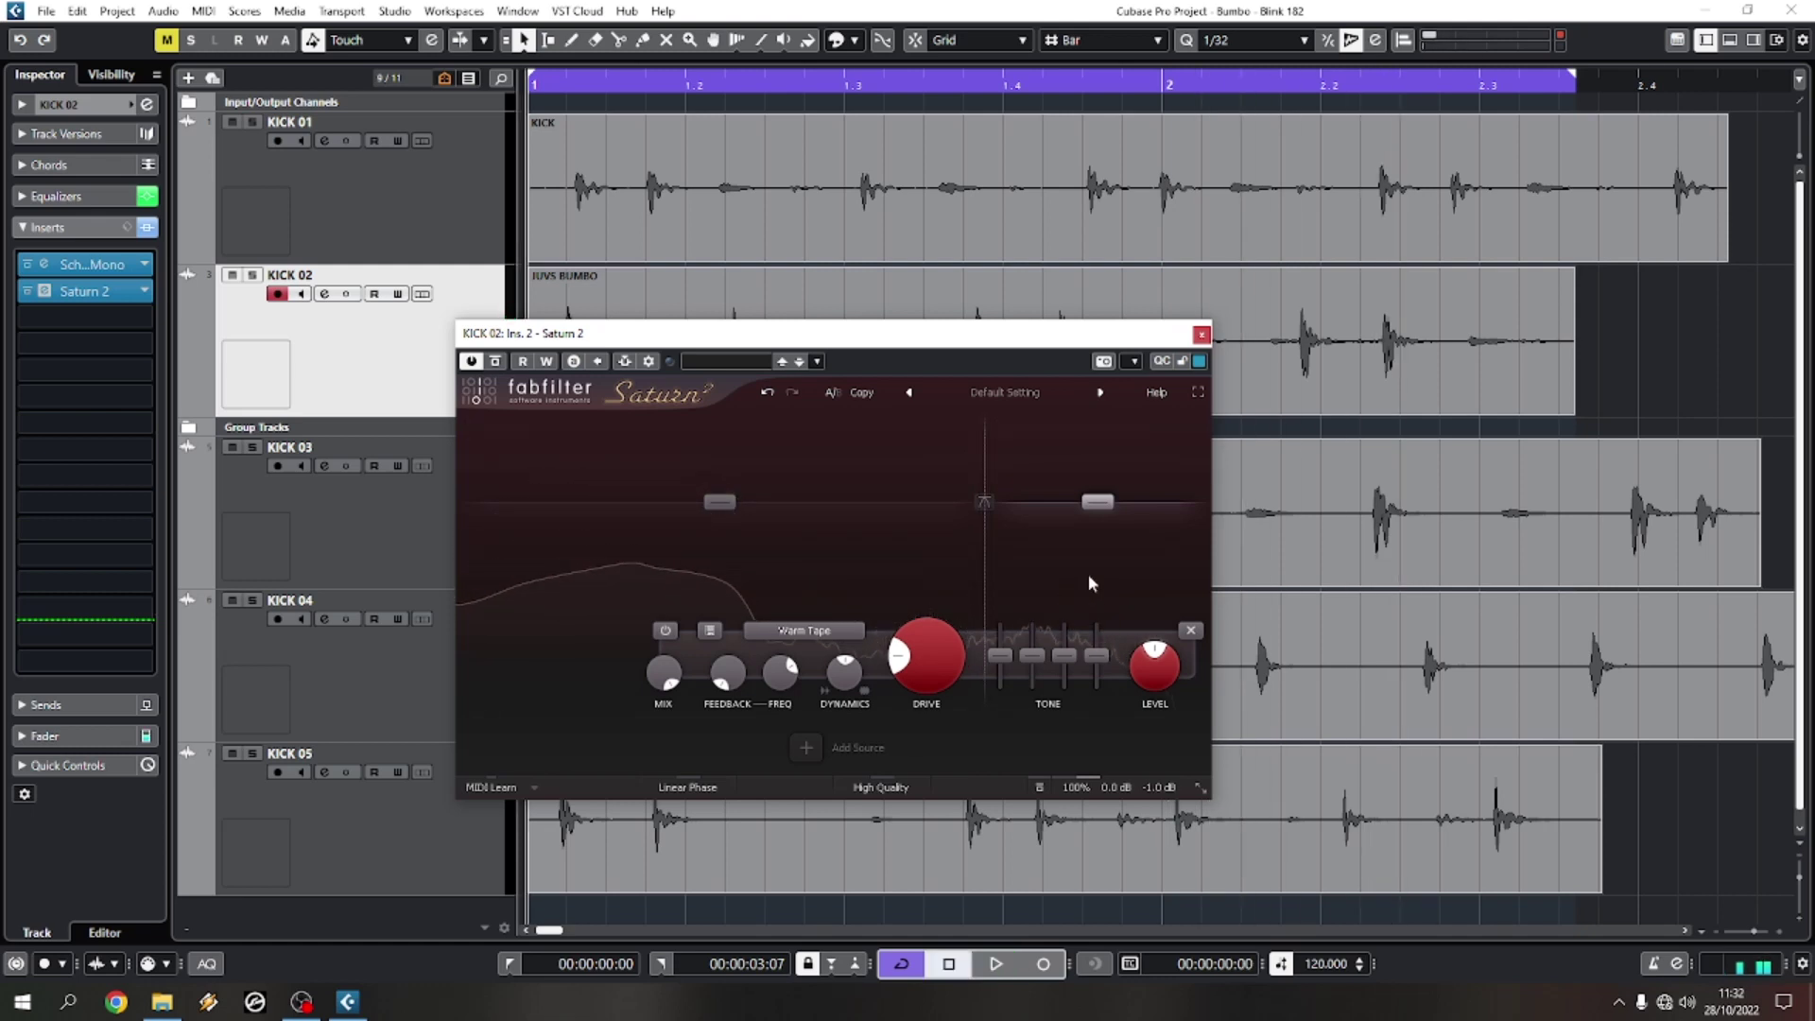
pyautogui.press('space')
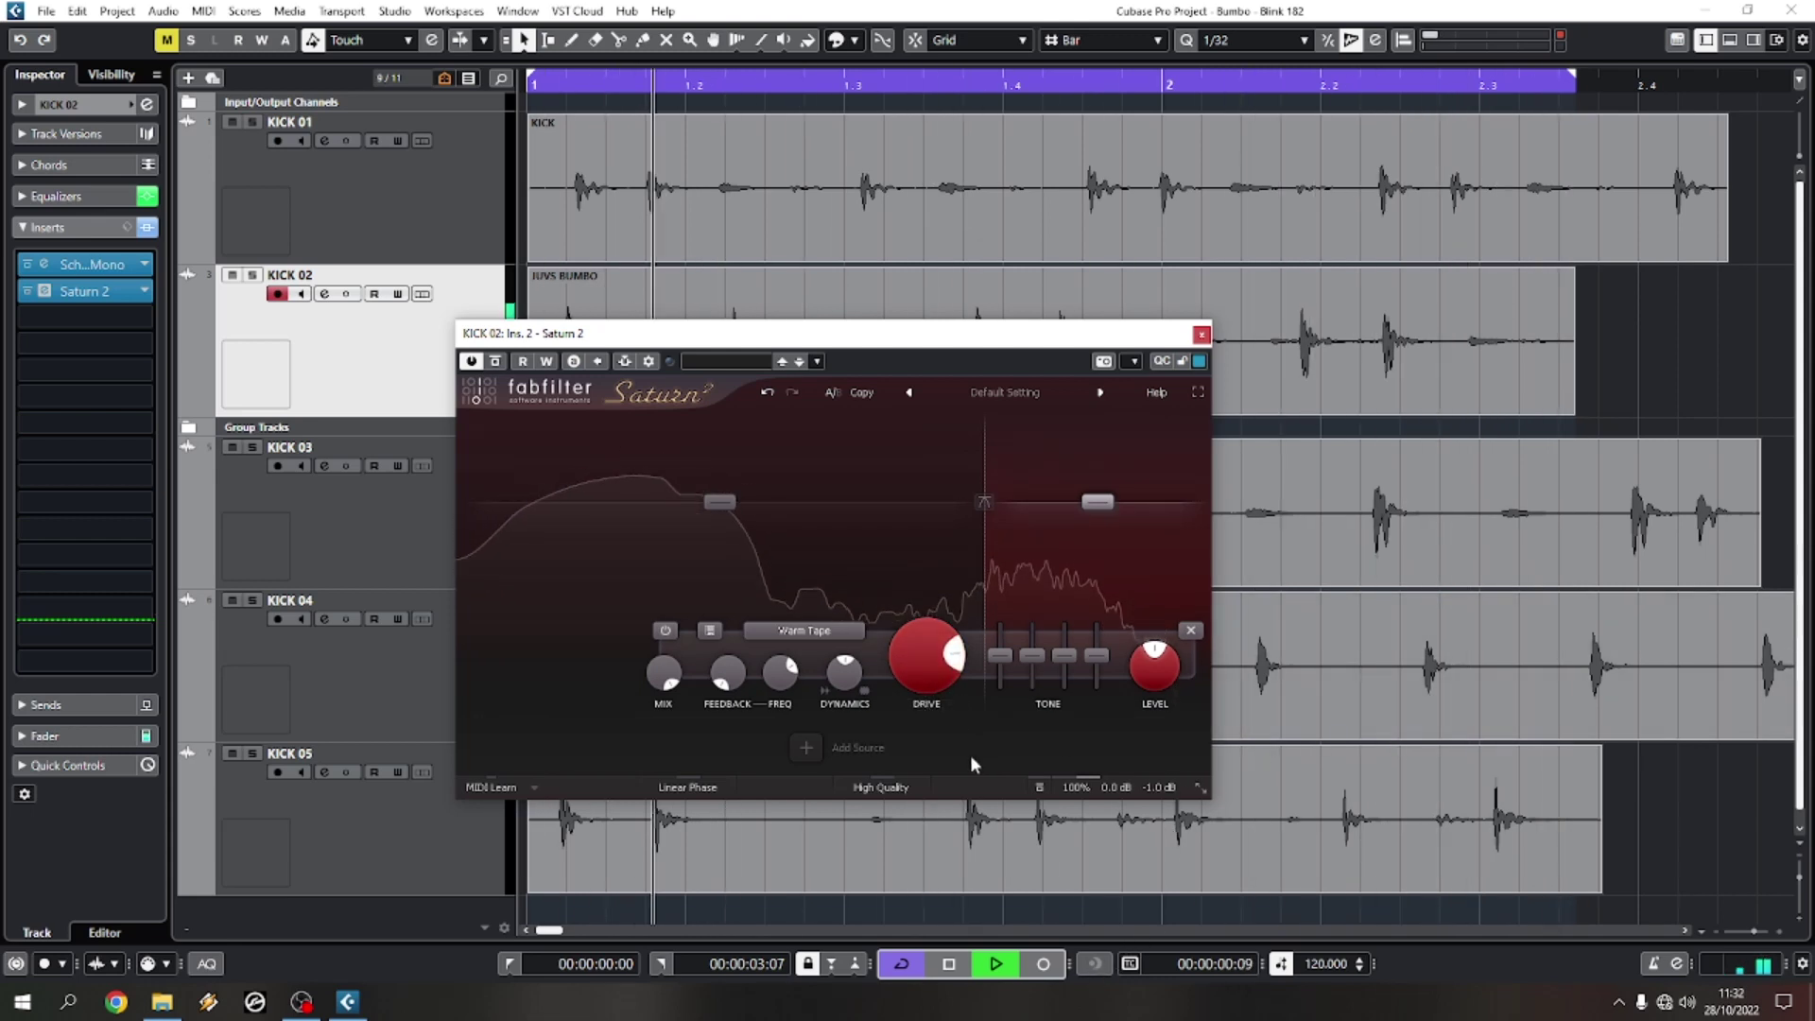
pyautogui.press('space')
# Step: Browse the saturation styles offered for the upper band, including the Tape, Amp and FX categories
pyautogui.click(819, 632)
pyautogui.moveTo(830, 674)
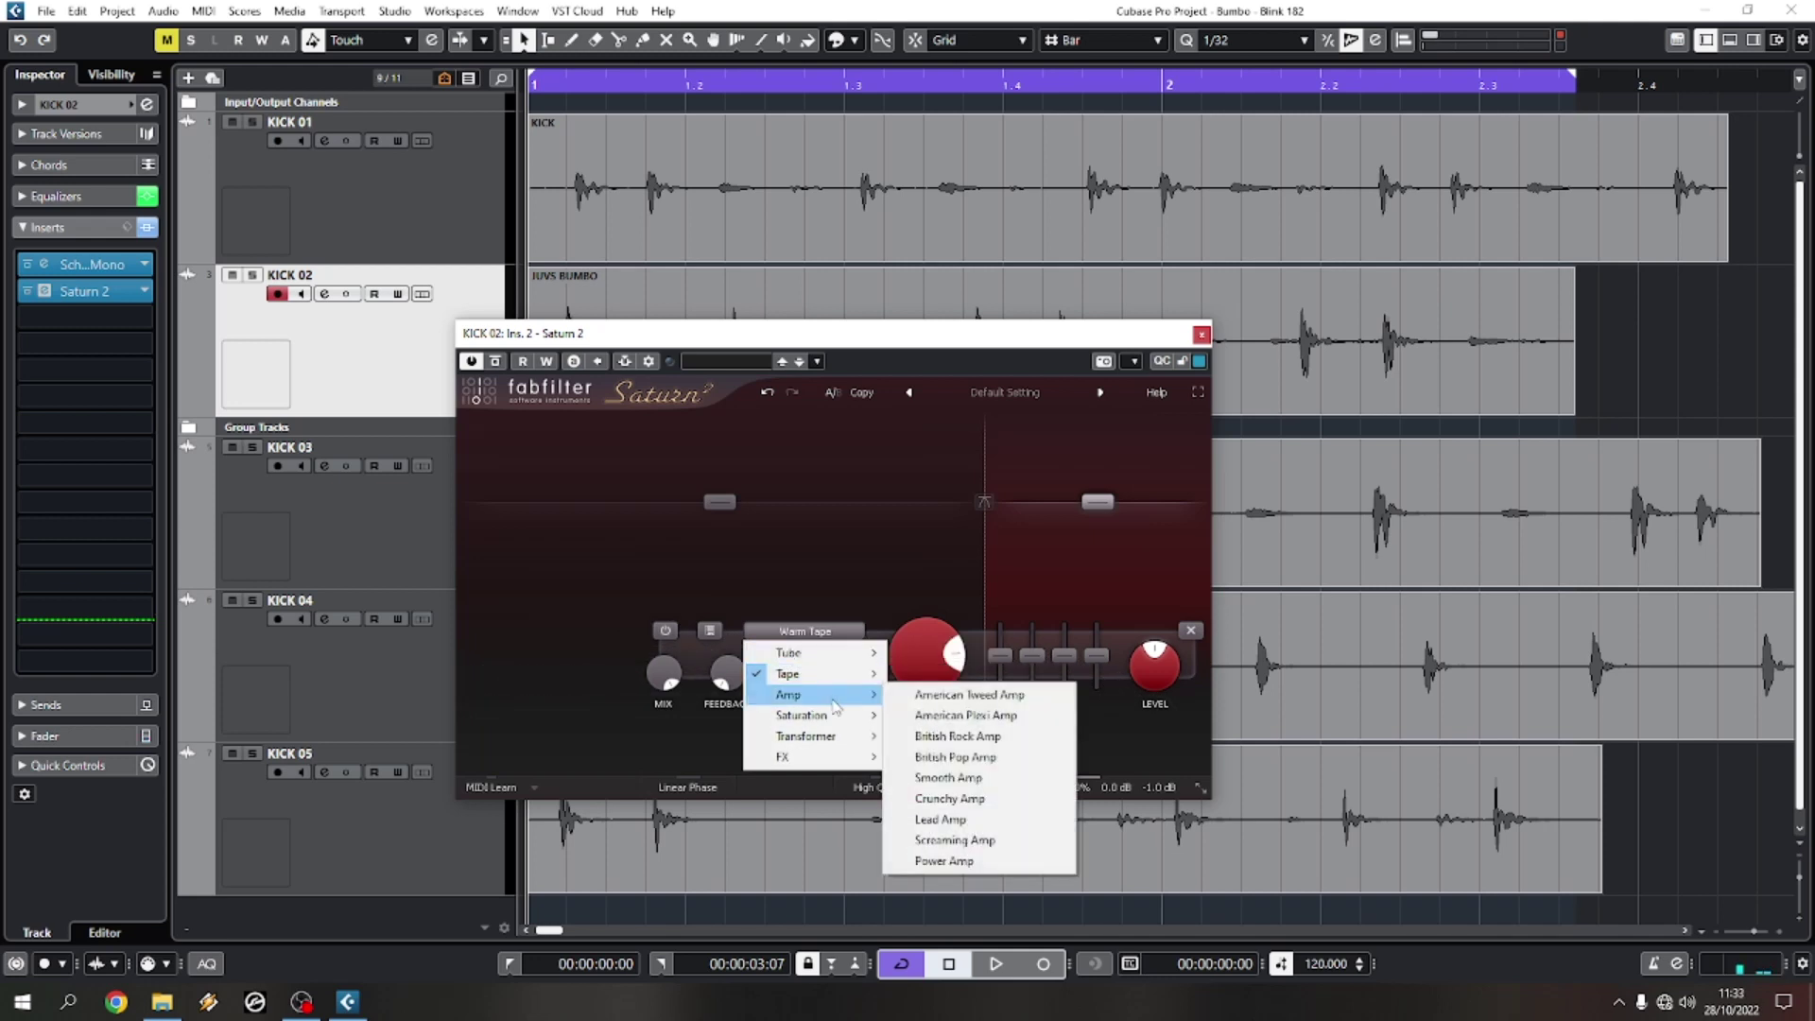
pyautogui.moveTo(831, 758)
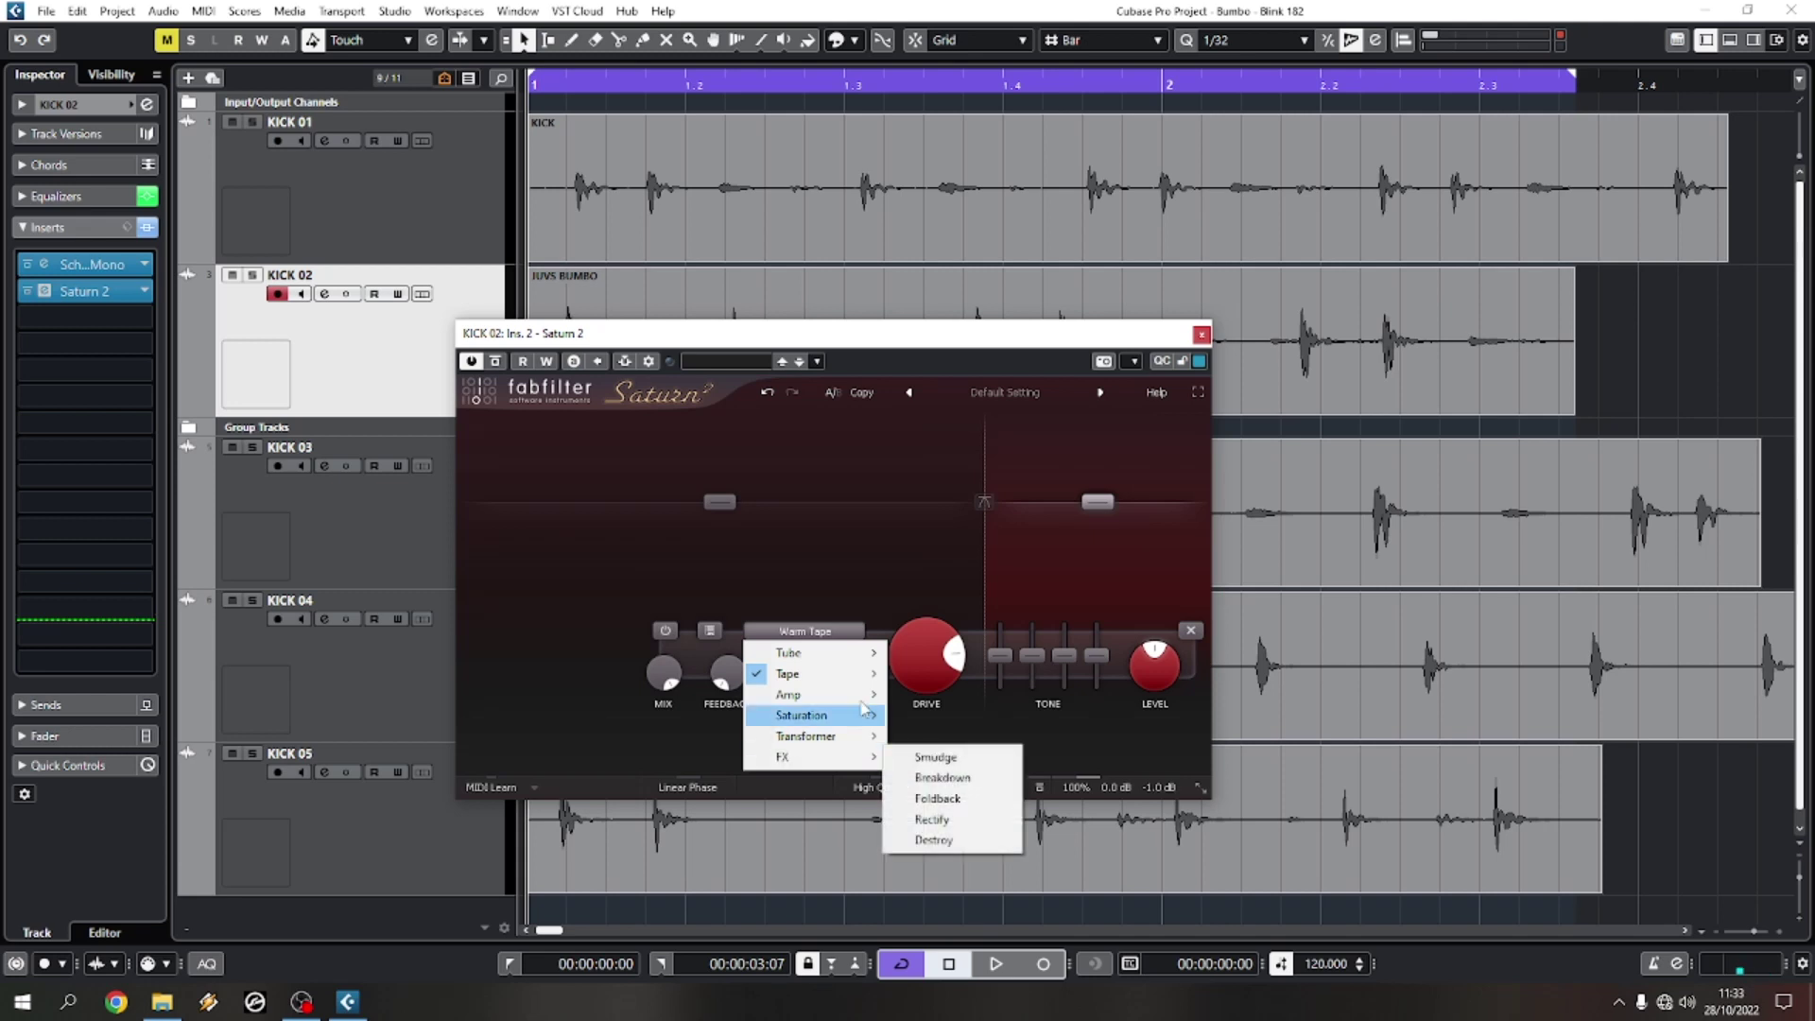
pyautogui.press('Escape')
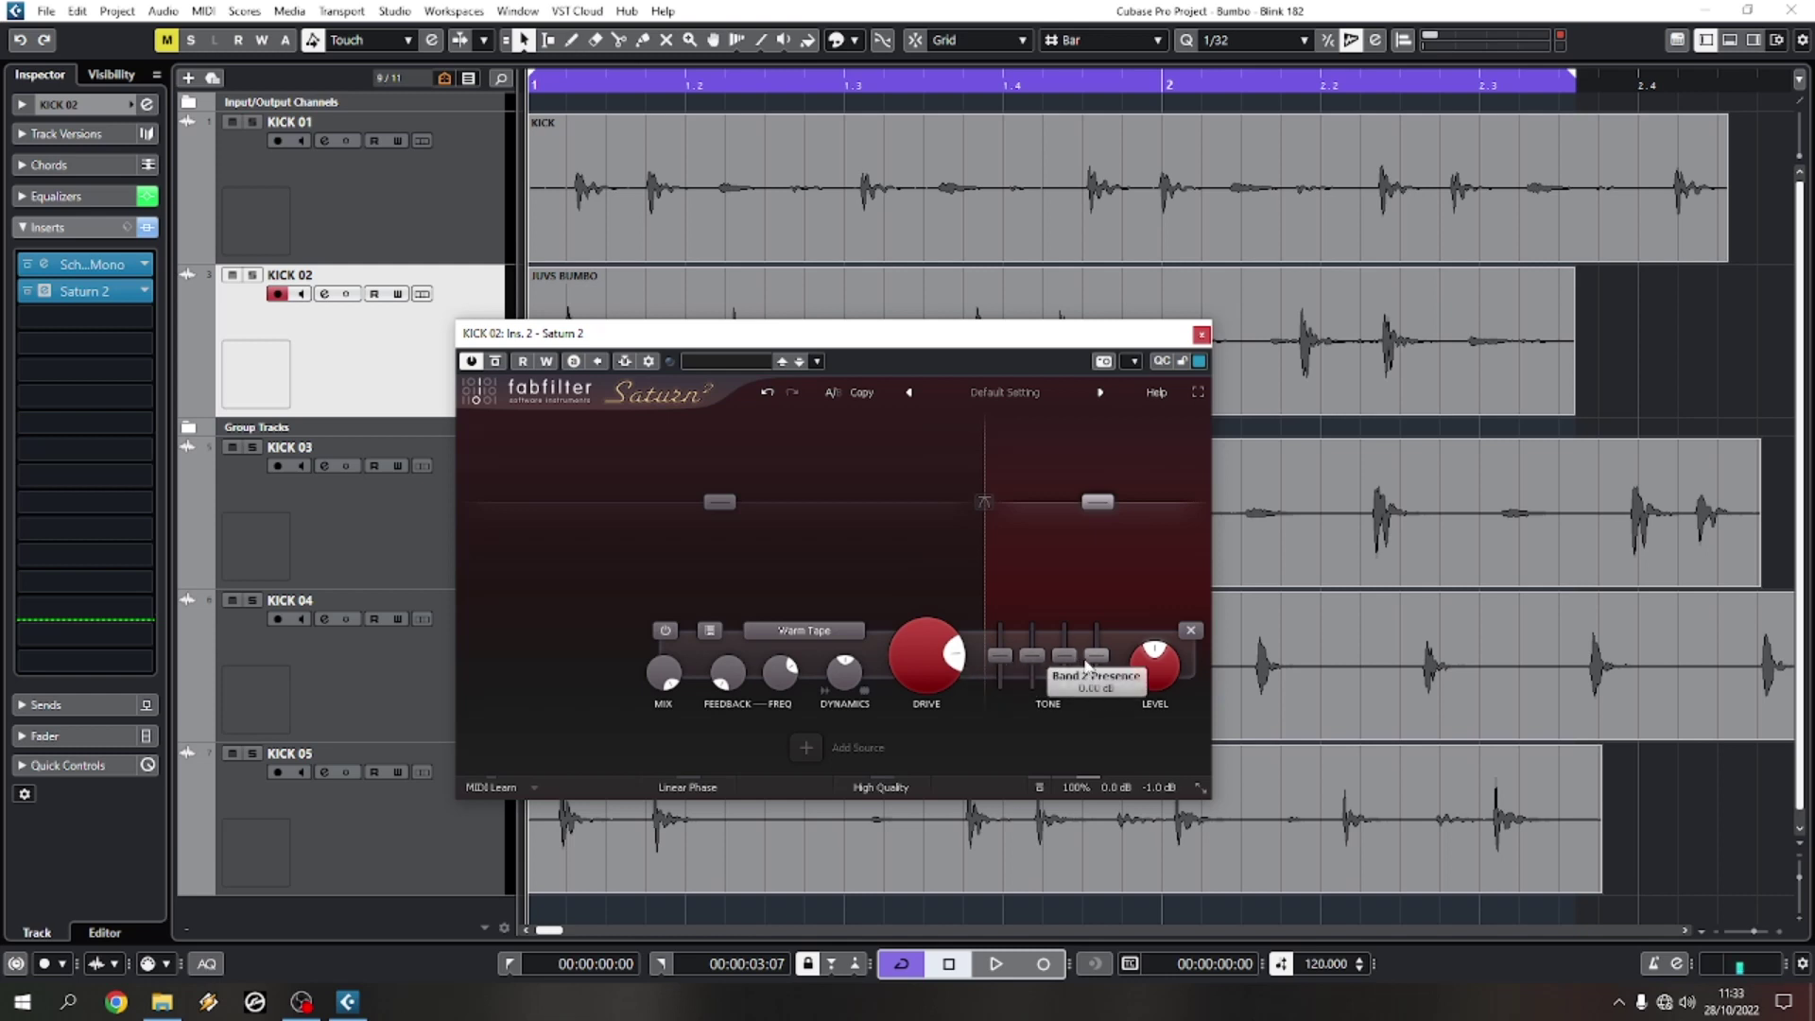
# Step: Adjust the upper band's tone sliders while auditioning the kick, trying extreme settings before settling on slight treble and presence boosts
pyautogui.press('space')
pyautogui.moveTo(1097, 662); pyautogui.dragTo(1106, 590)
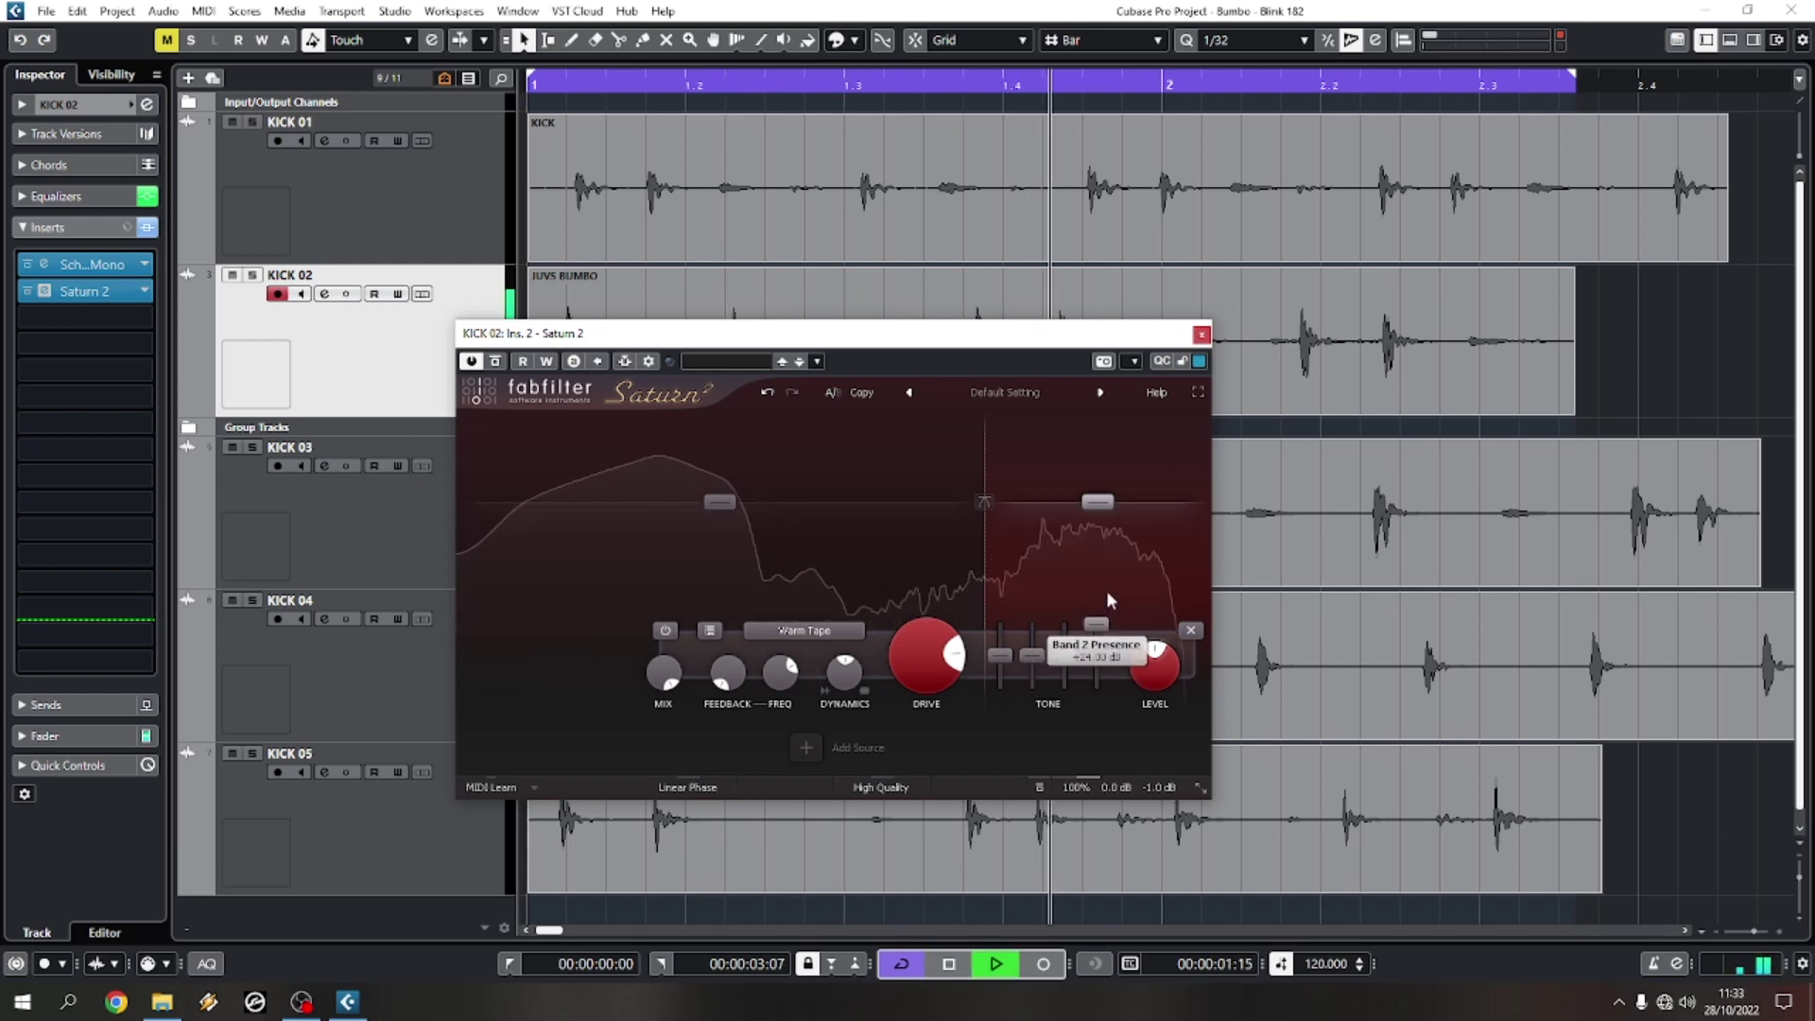
pyautogui.moveTo(1002, 654); pyautogui.dragTo(1037, 448)
pyautogui.moveTo(1096, 626); pyautogui.dragTo(1074, 875)
pyautogui.moveTo(1096, 686)
pyautogui.mouseDown()
pyautogui.moveTo(1107, 649)
pyautogui.moveTo(1099, 661)
pyautogui.mouseUp()
pyautogui.moveTo(999, 626); pyautogui.dragTo(1068, 654)
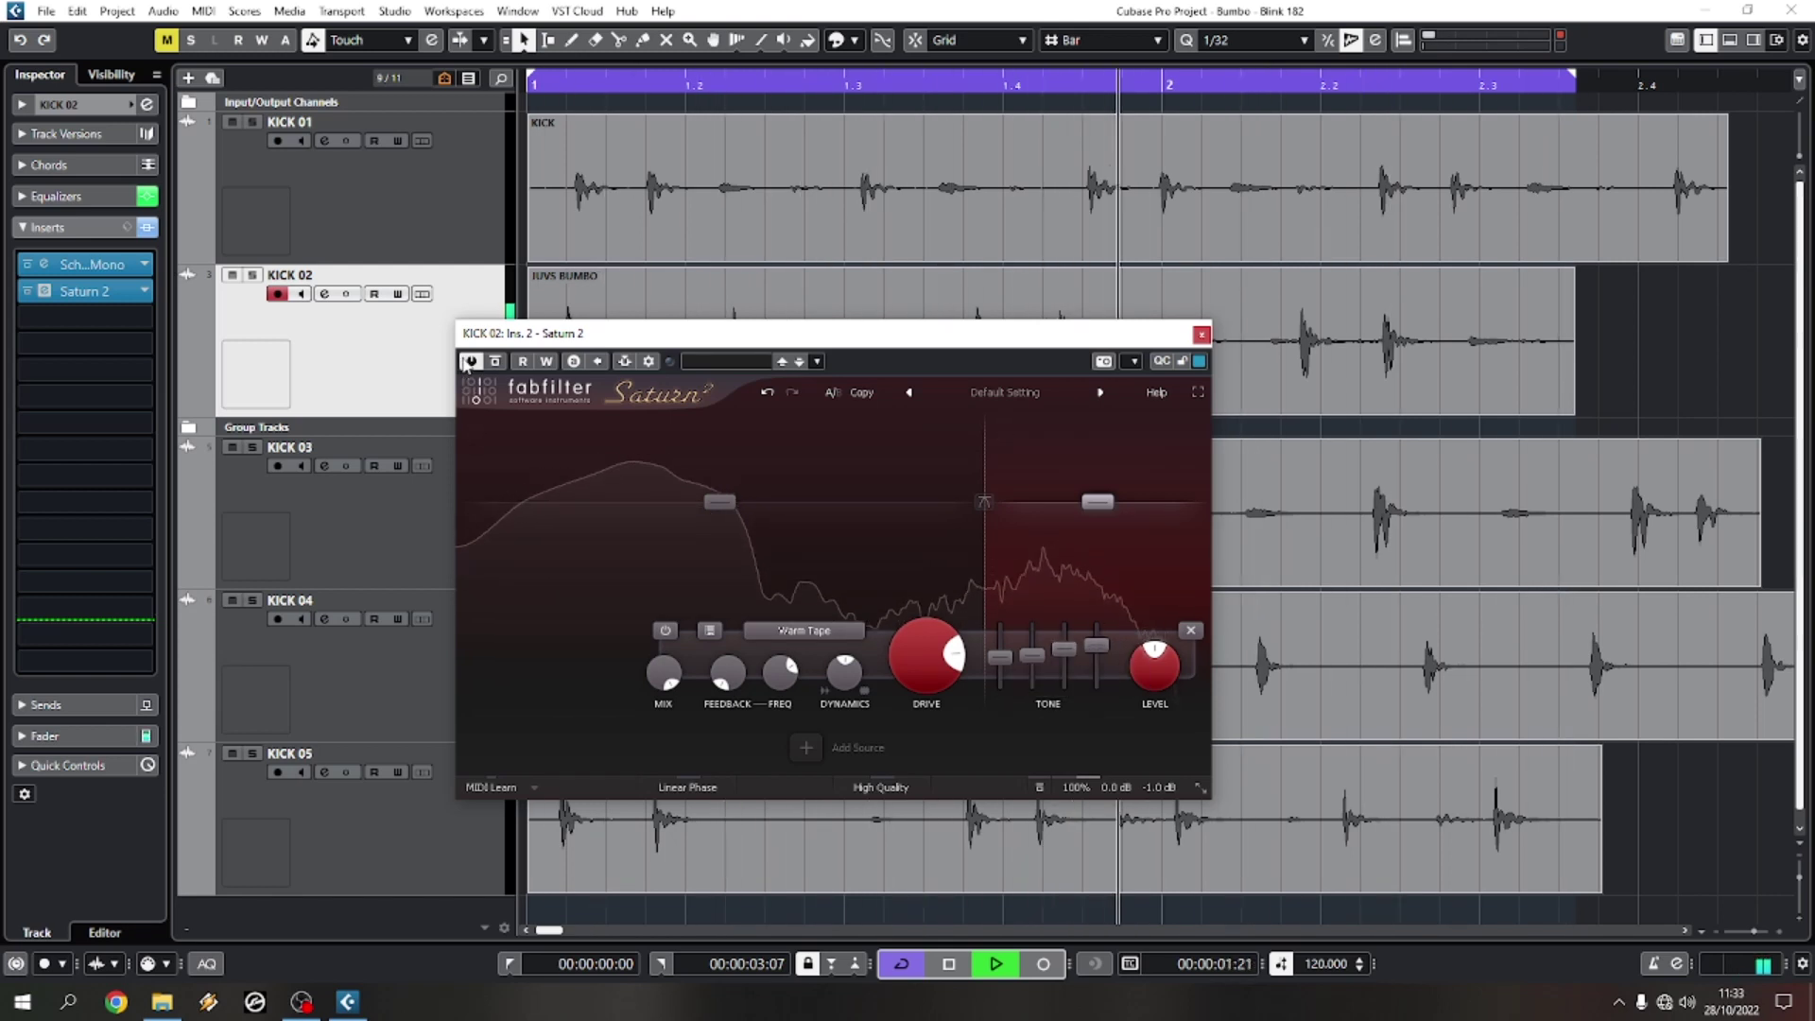
# Step: Compare the playing kick with Saturn 2 bypassed and active, and stop playback
pyautogui.click(497, 362)
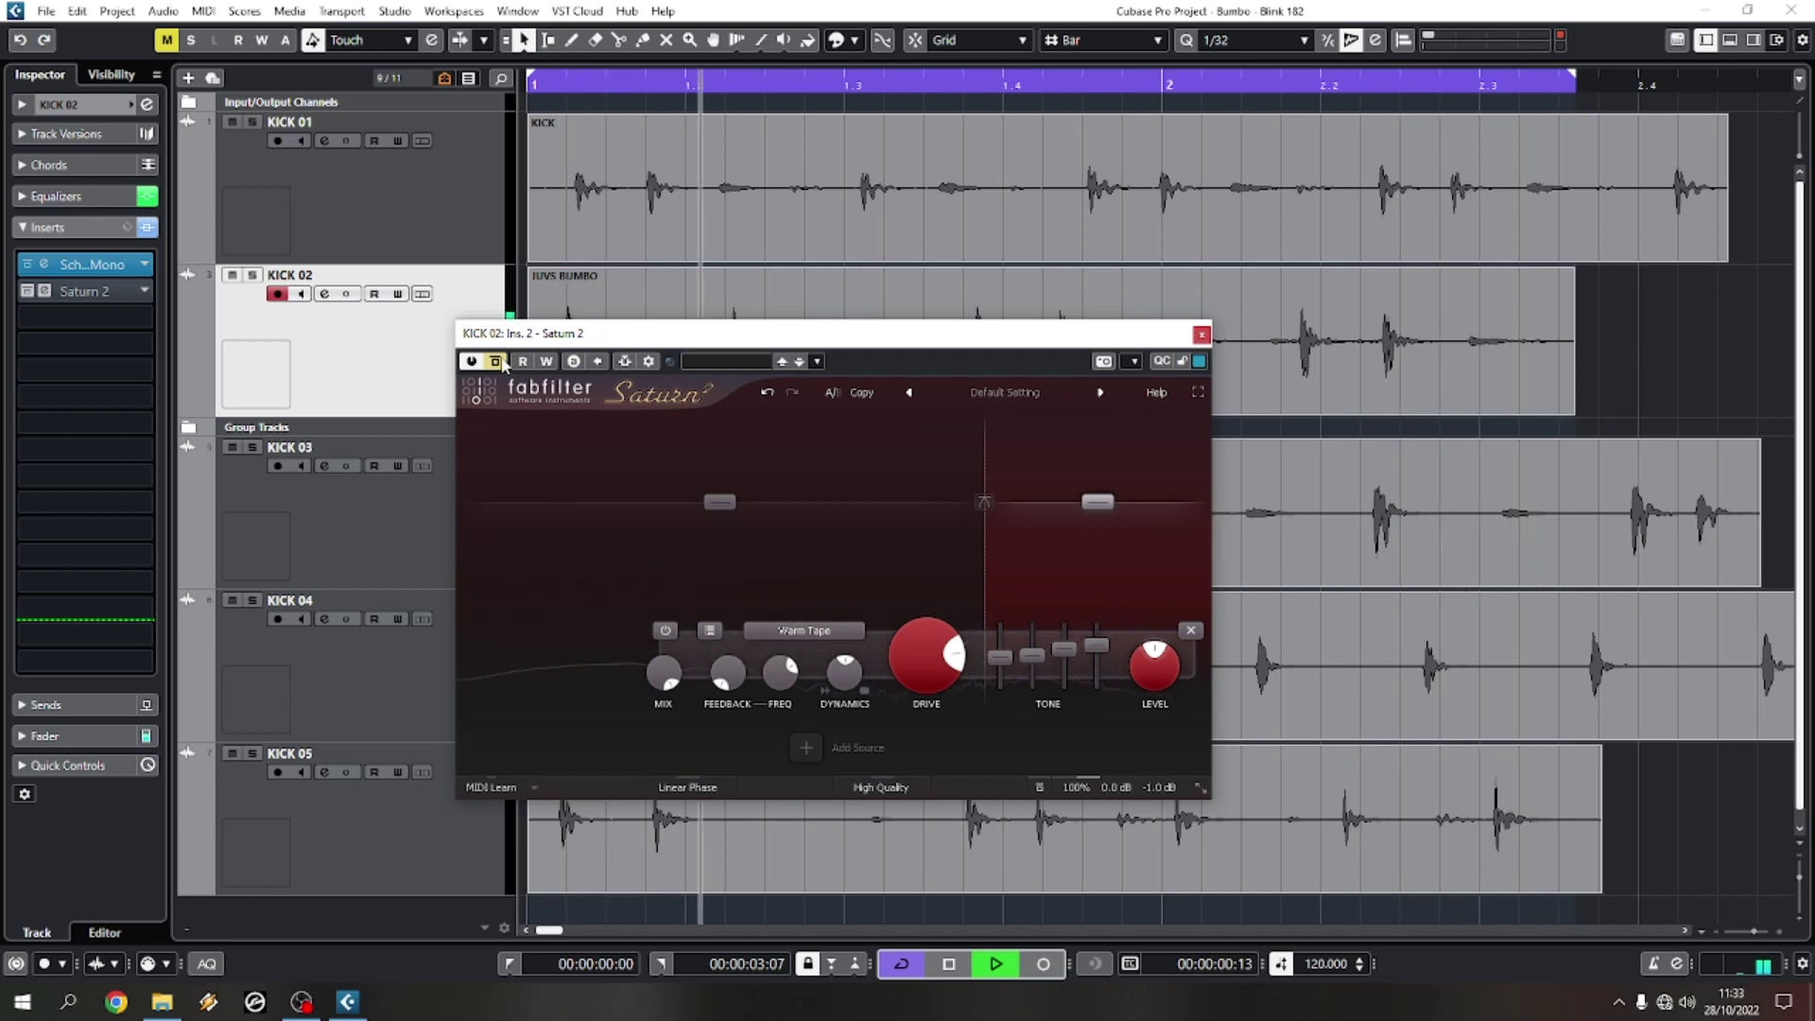
pyautogui.click(499, 362)
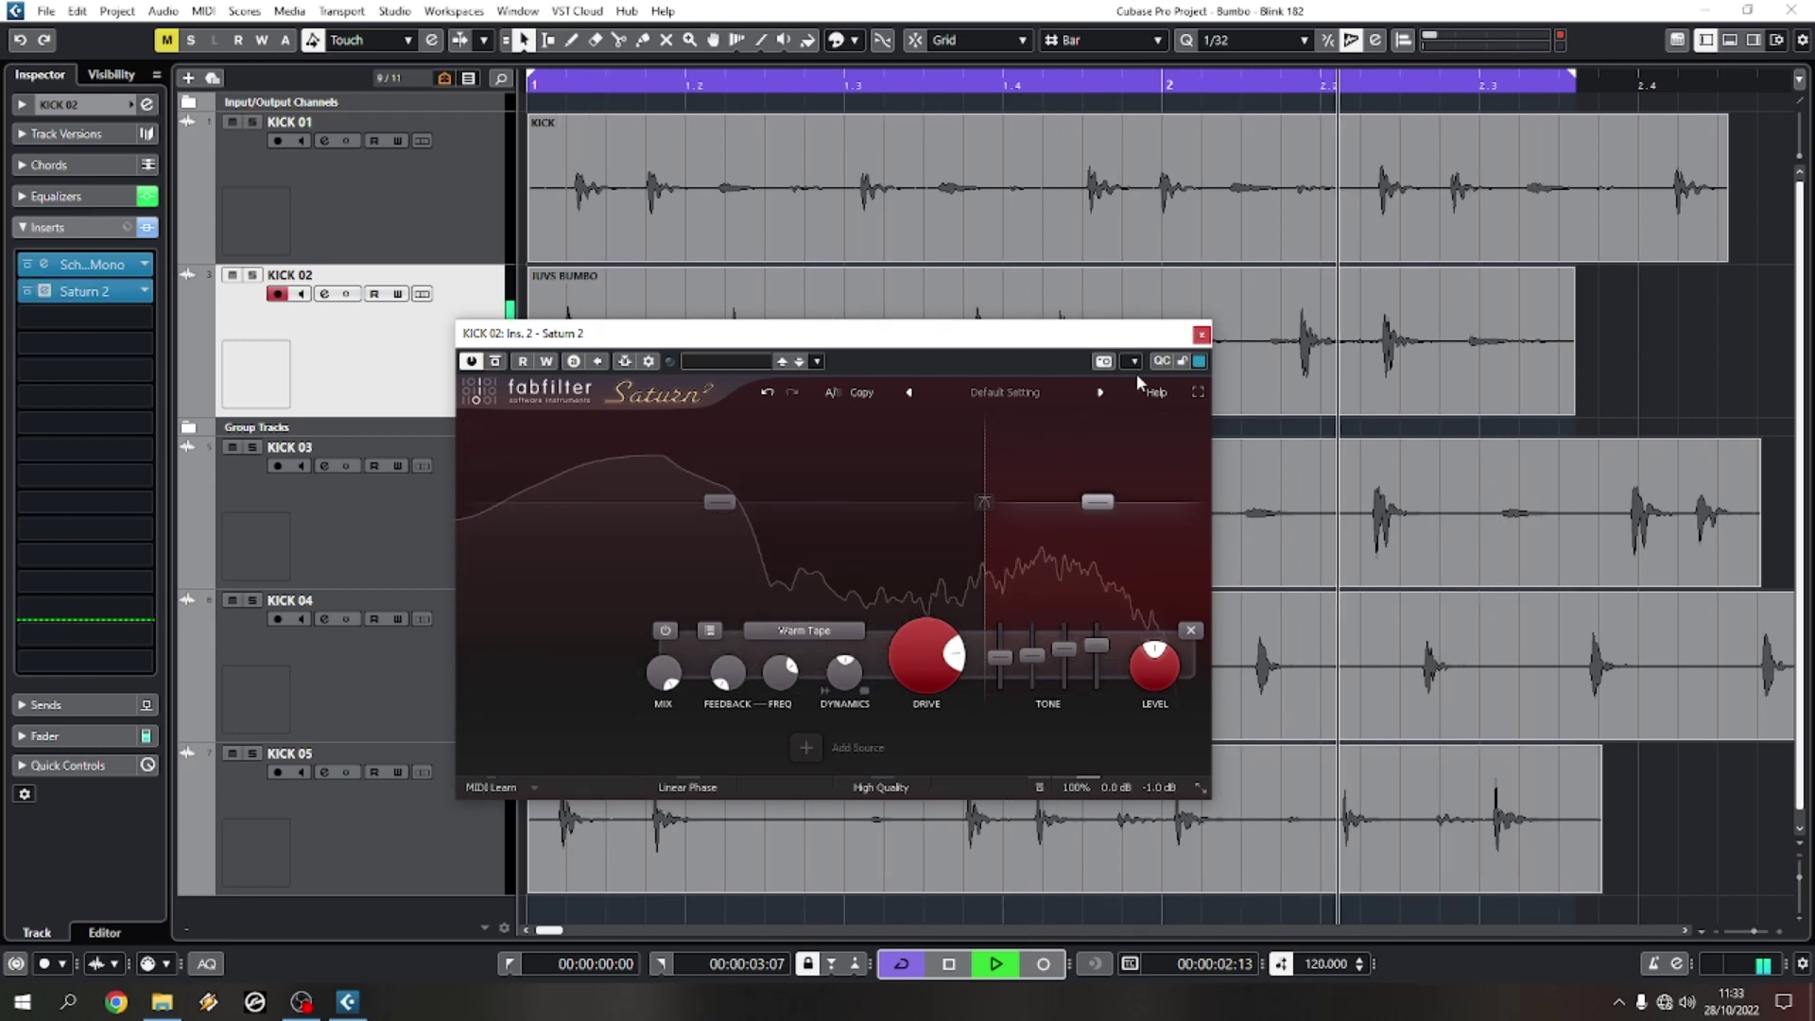
pyautogui.press('space')
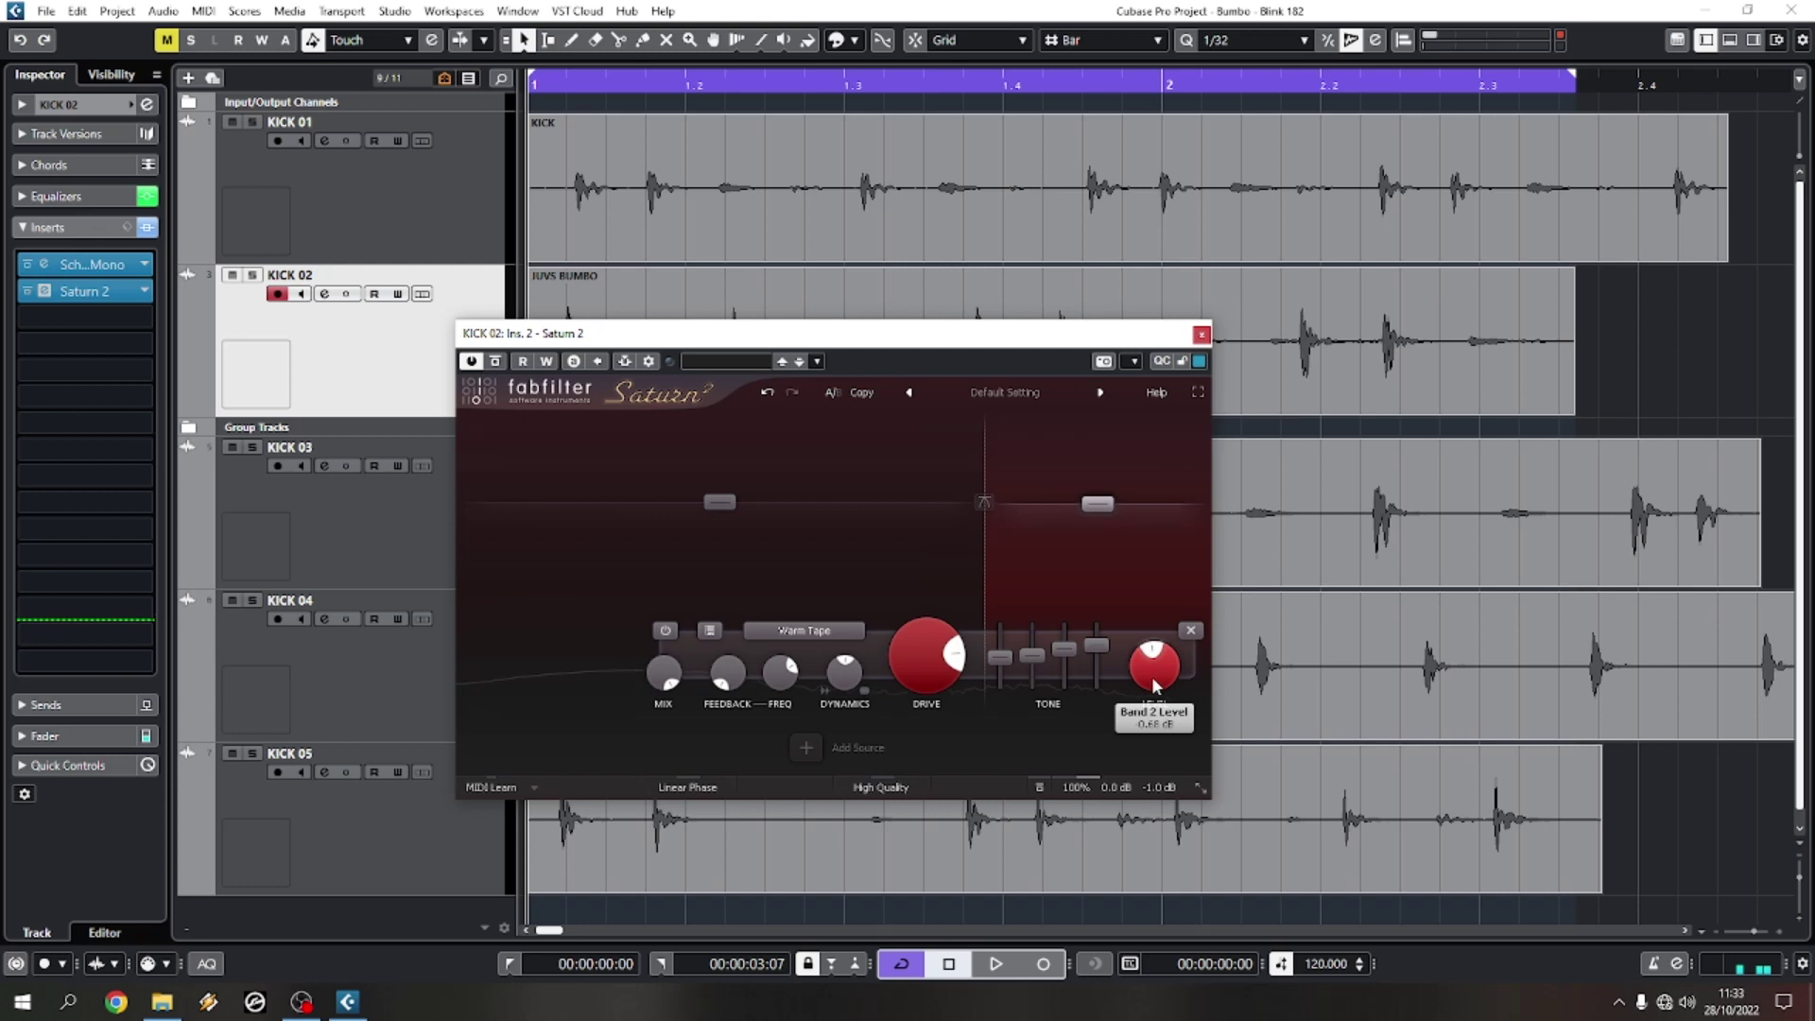
# Step: Lower the upper band's level slightly, check it against the bypassed sound during playback, and close the Saturn 2 window
pyautogui.press('space')
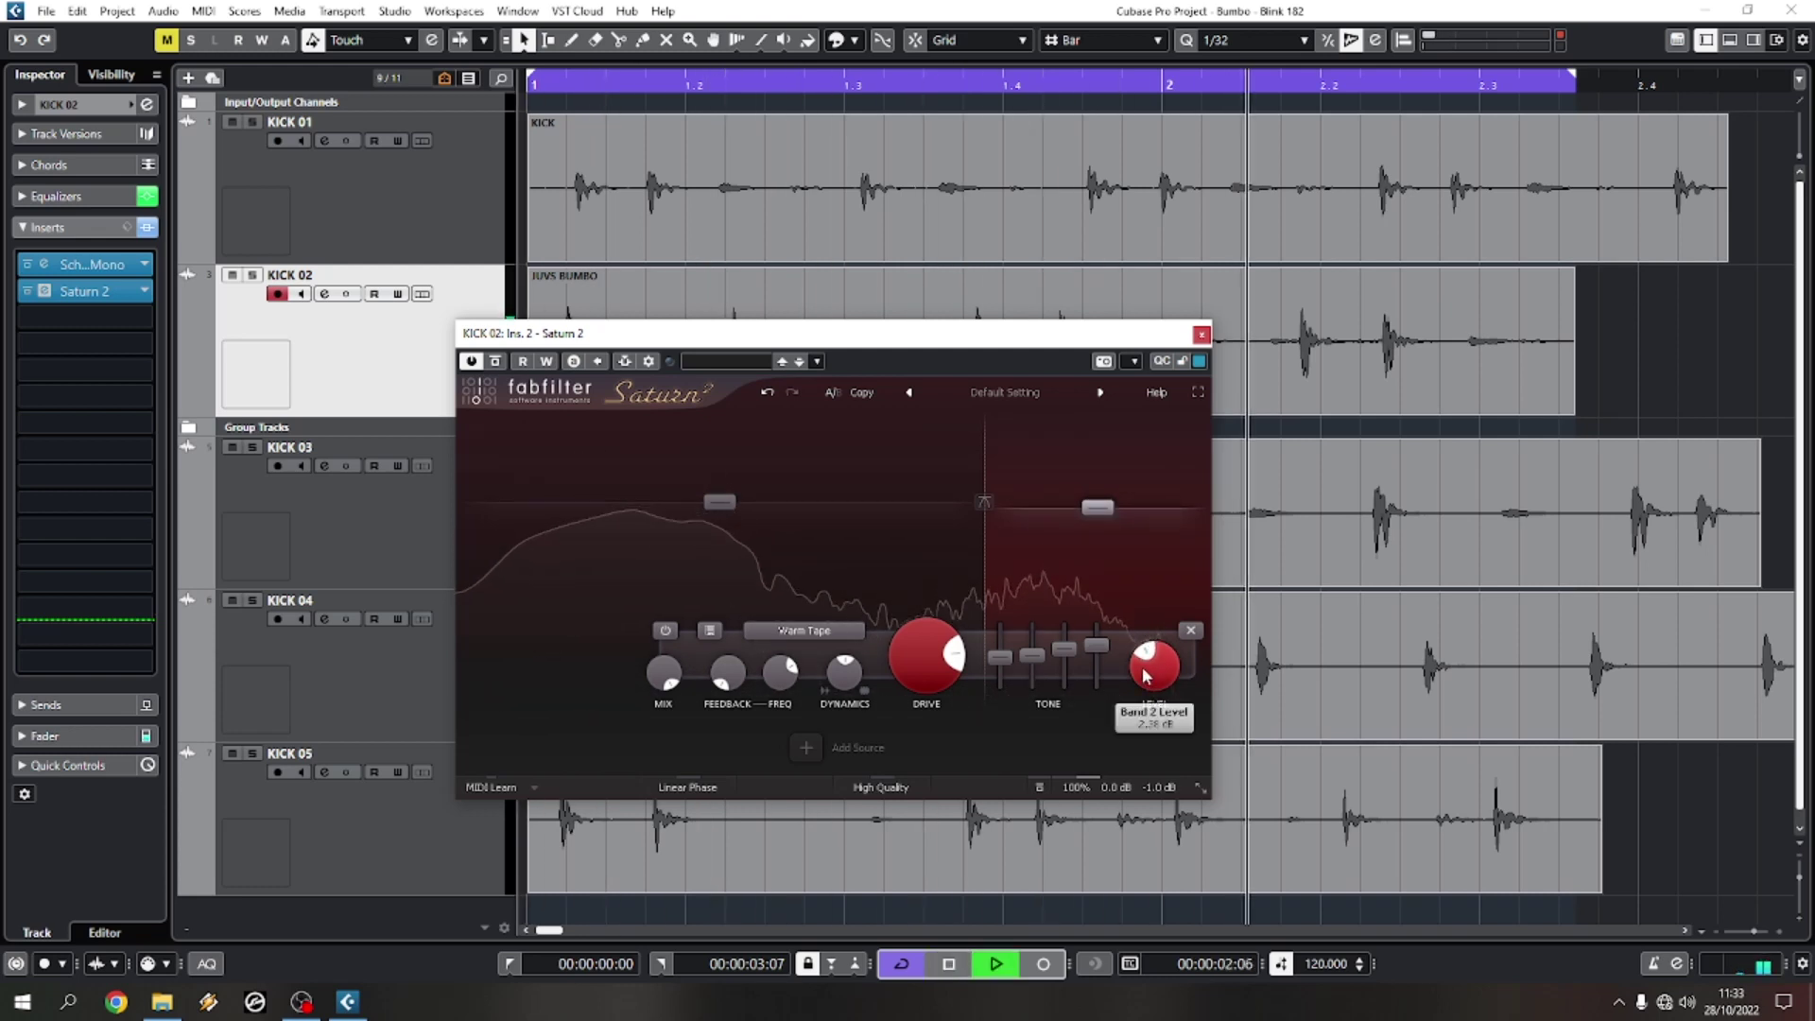
pyautogui.click(495, 362)
pyautogui.click(494, 361)
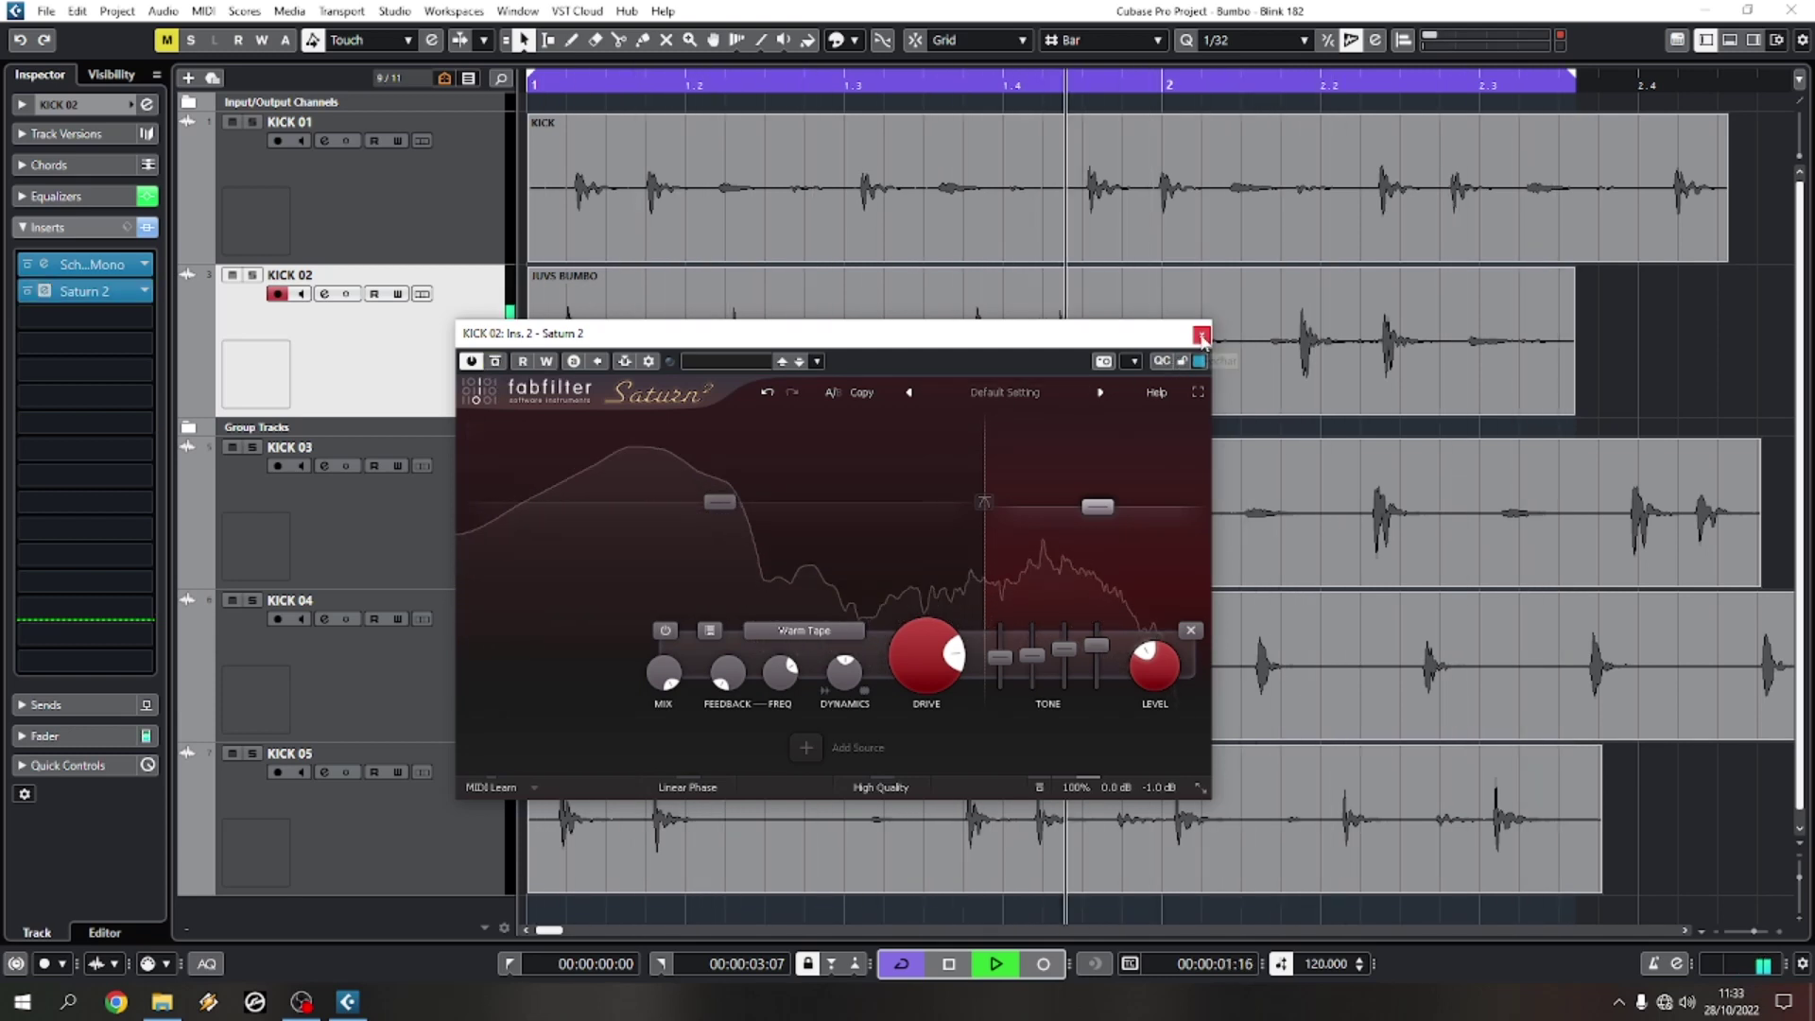
pyautogui.moveTo(1152, 663)
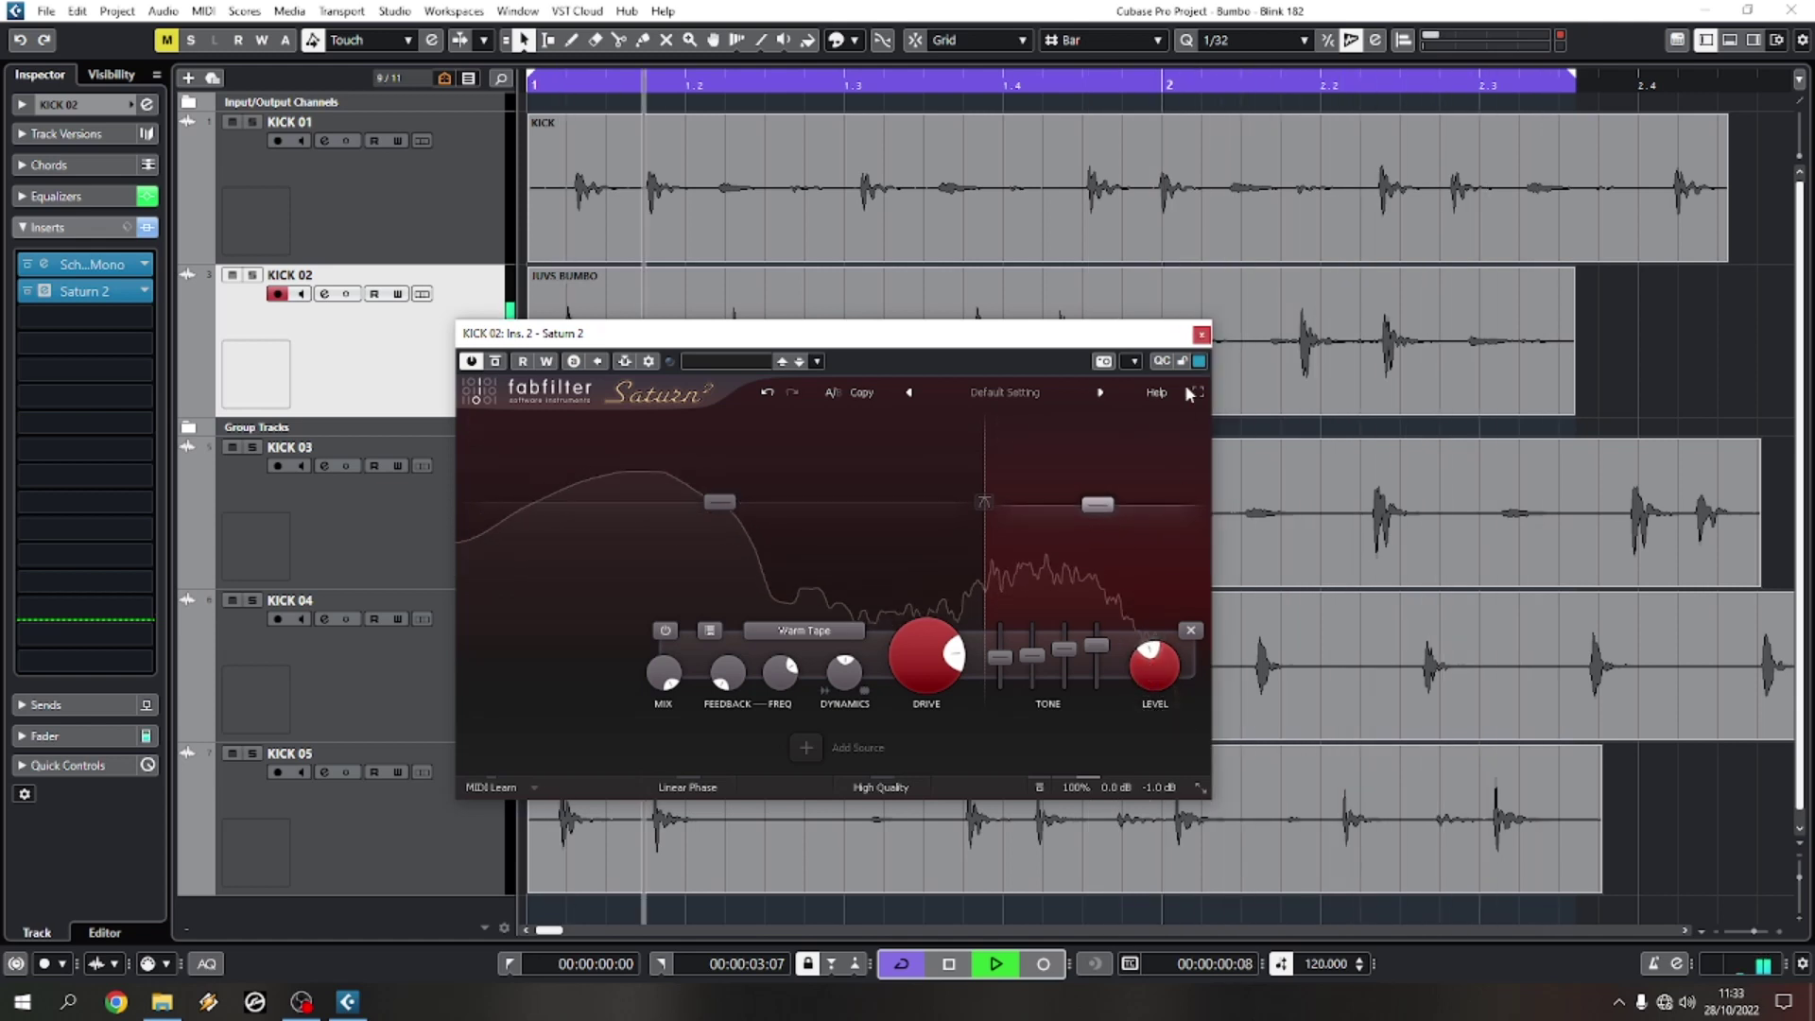
pyautogui.click(1201, 335)
pyautogui.press('space')
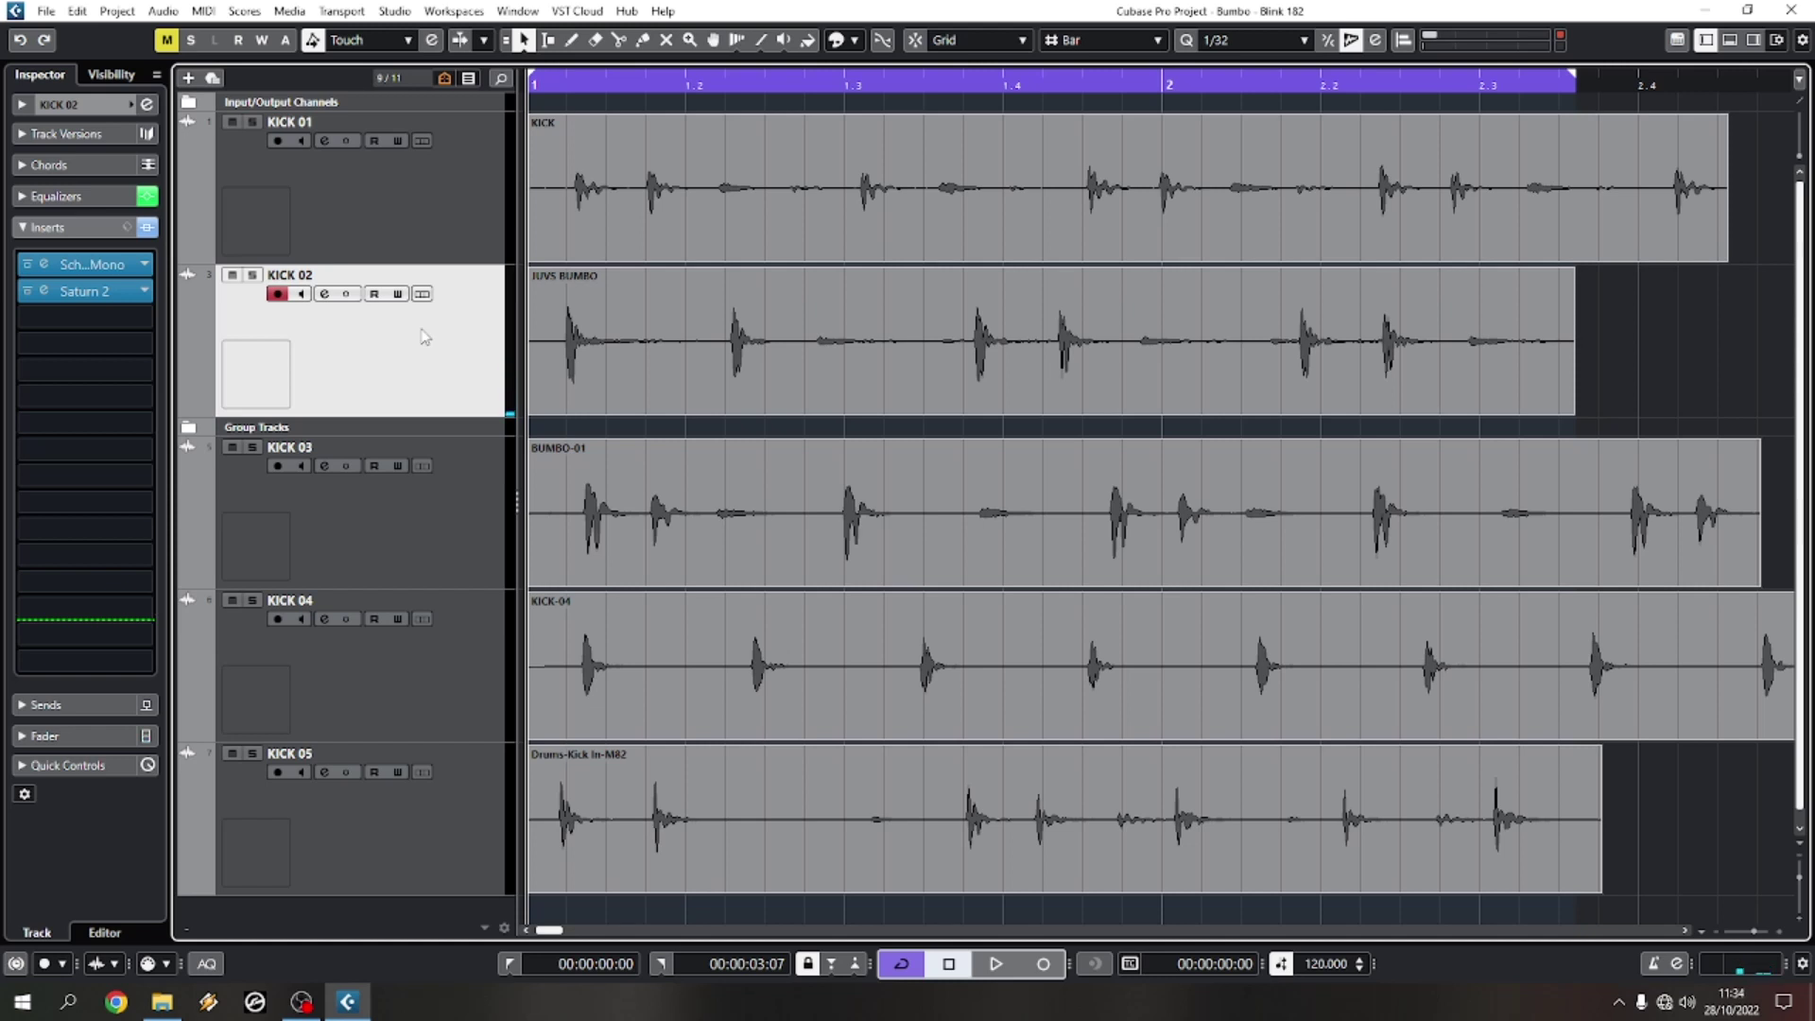
# Step: Play the processed KICK 02 track, and briefly reopen the Saturn 2 window for a look at its settings
pyautogui.press('space')
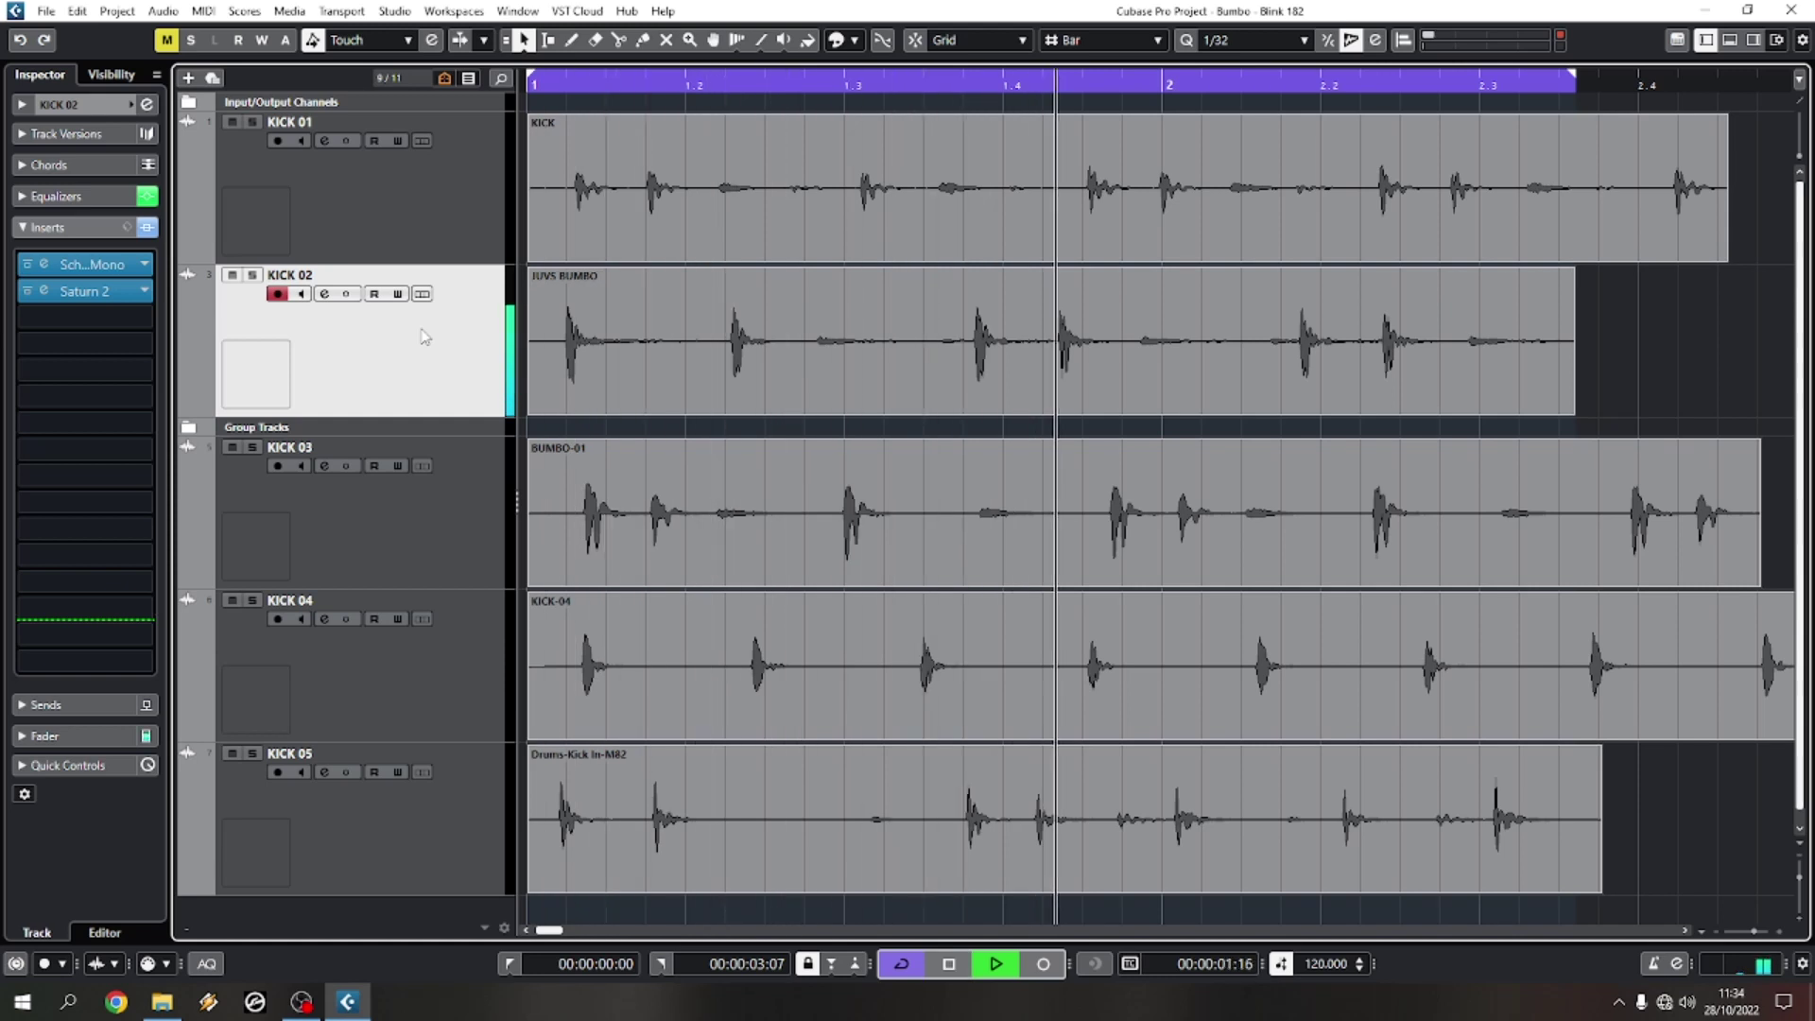
pyautogui.press('space')
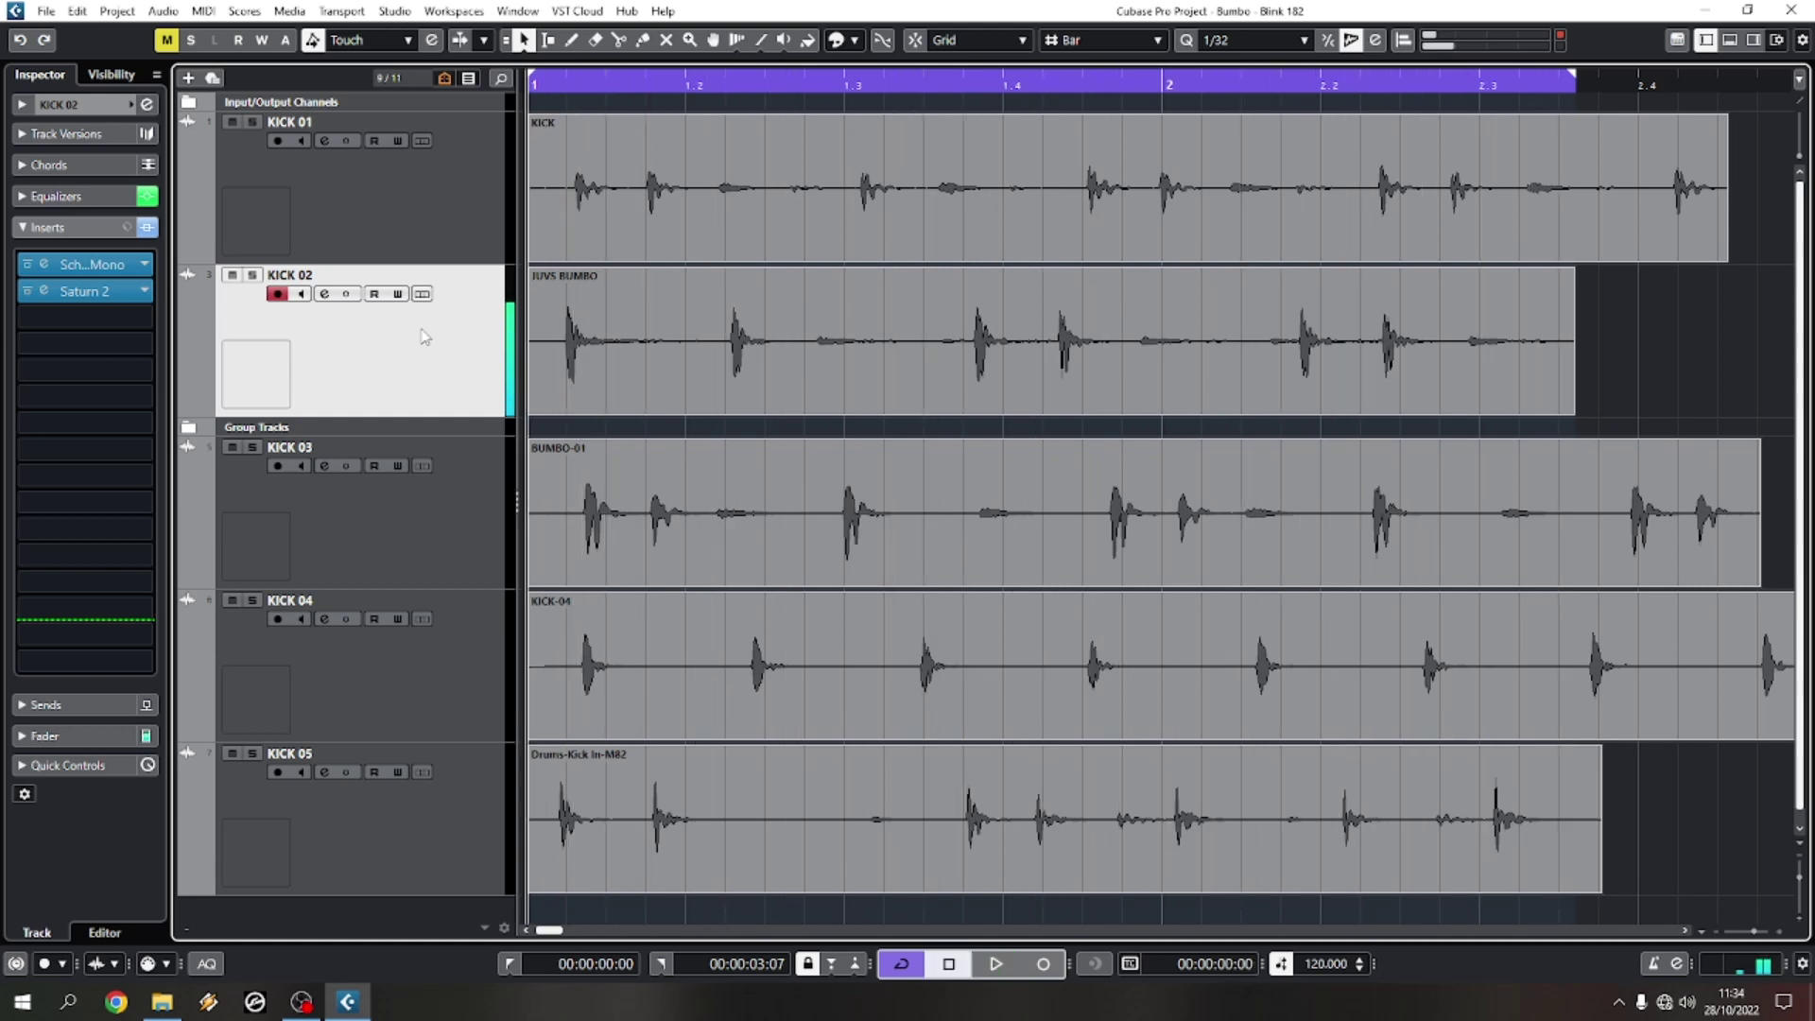
pyautogui.click(44, 293)
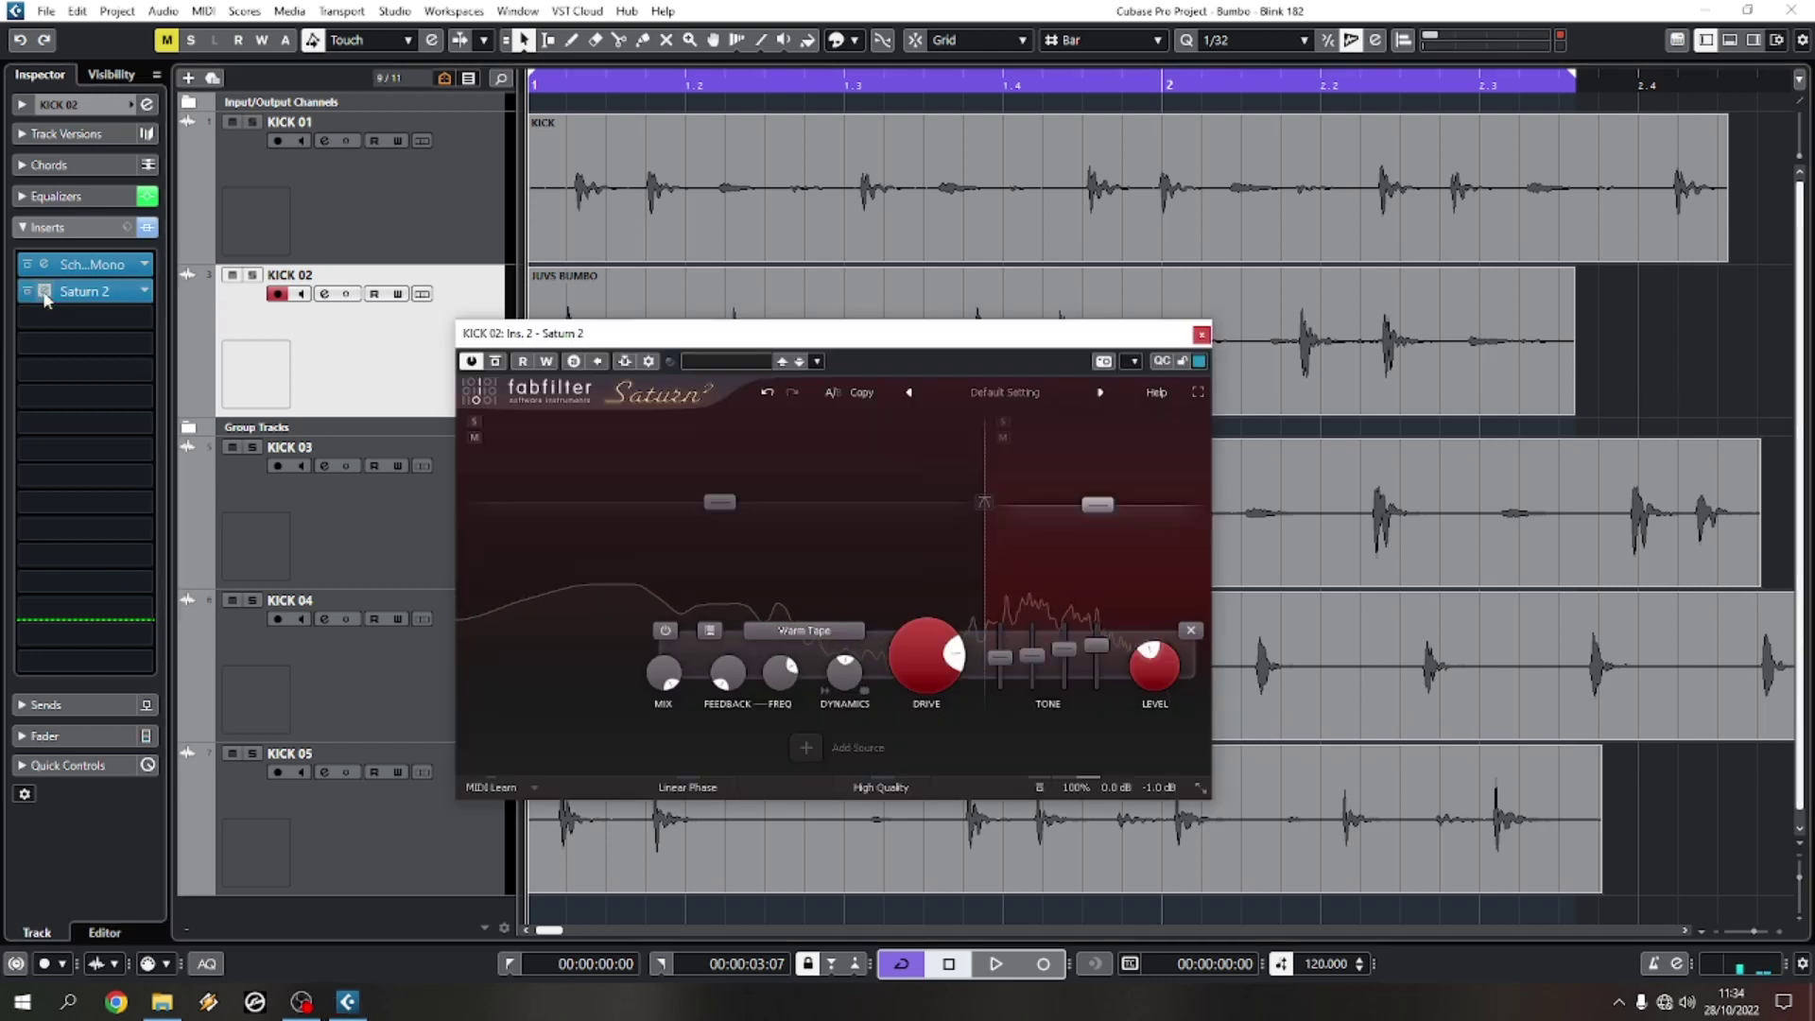
pyautogui.click(44, 293)
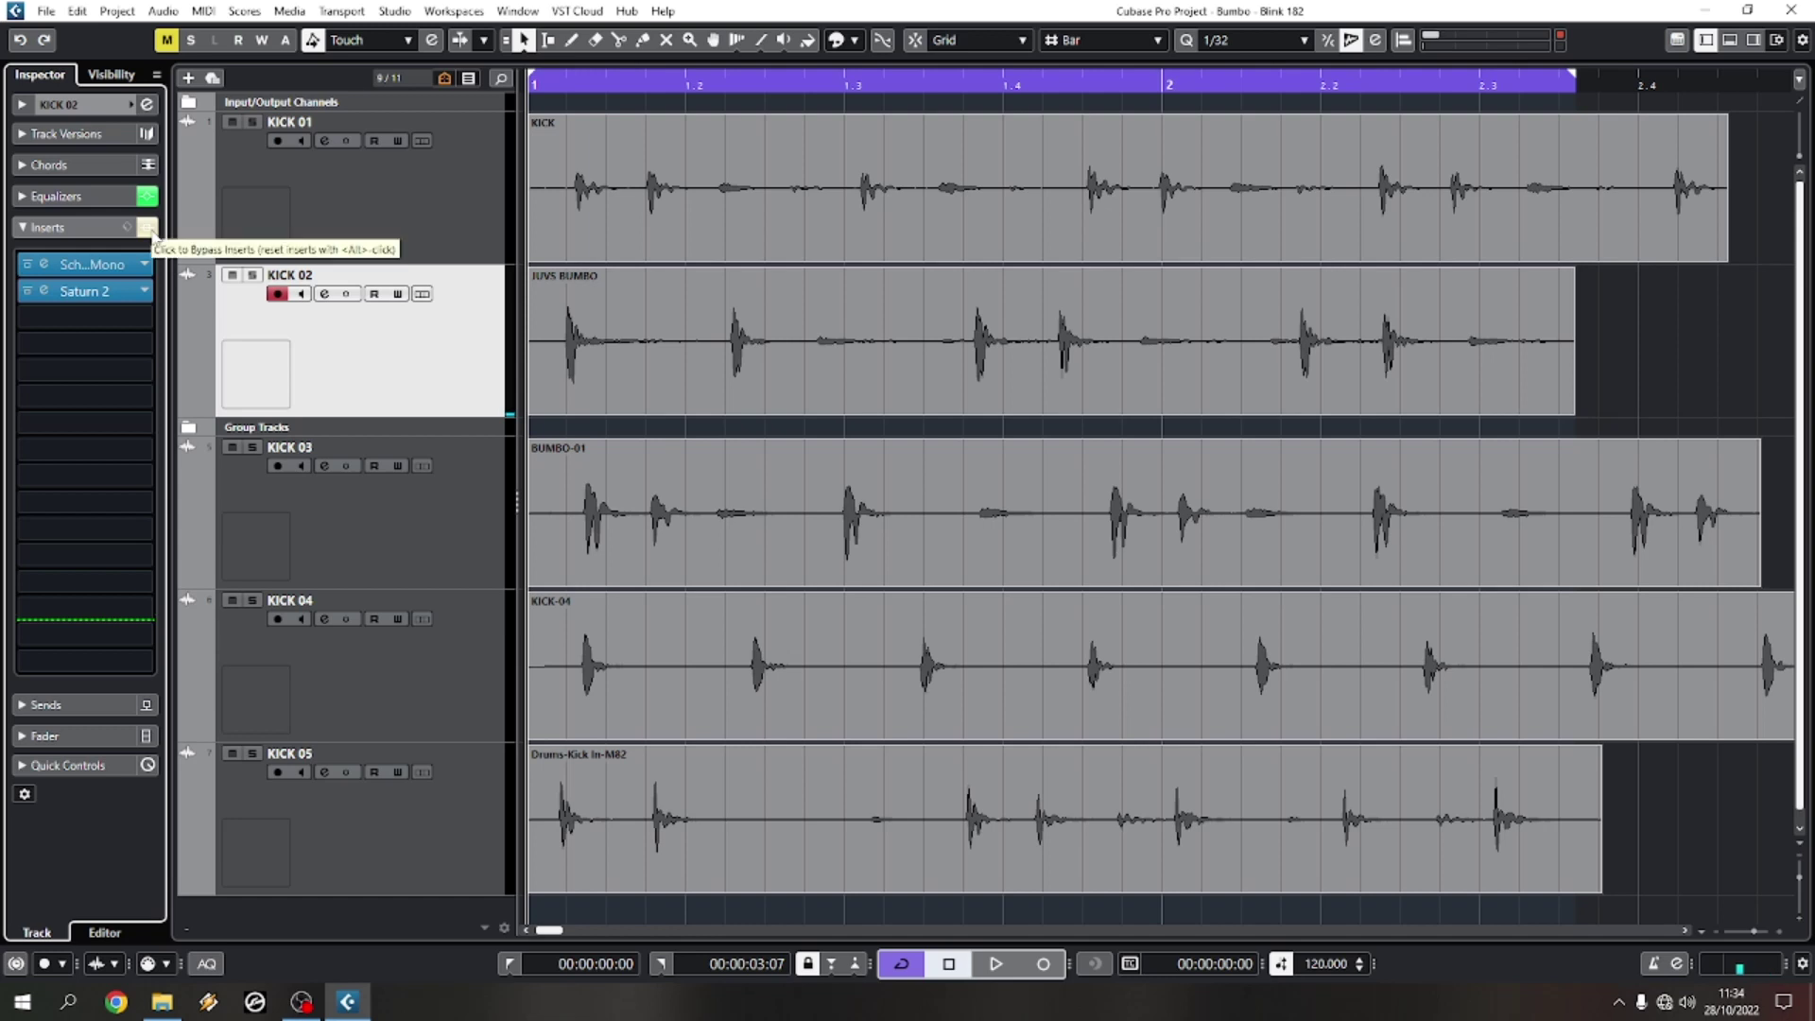
# Step: Compare KICK 02 in playback with its equalizer and inserts bypassed and with both reactivated
pyautogui.click(149, 166)
pyautogui.click(98, 360)
pyautogui.press('space')
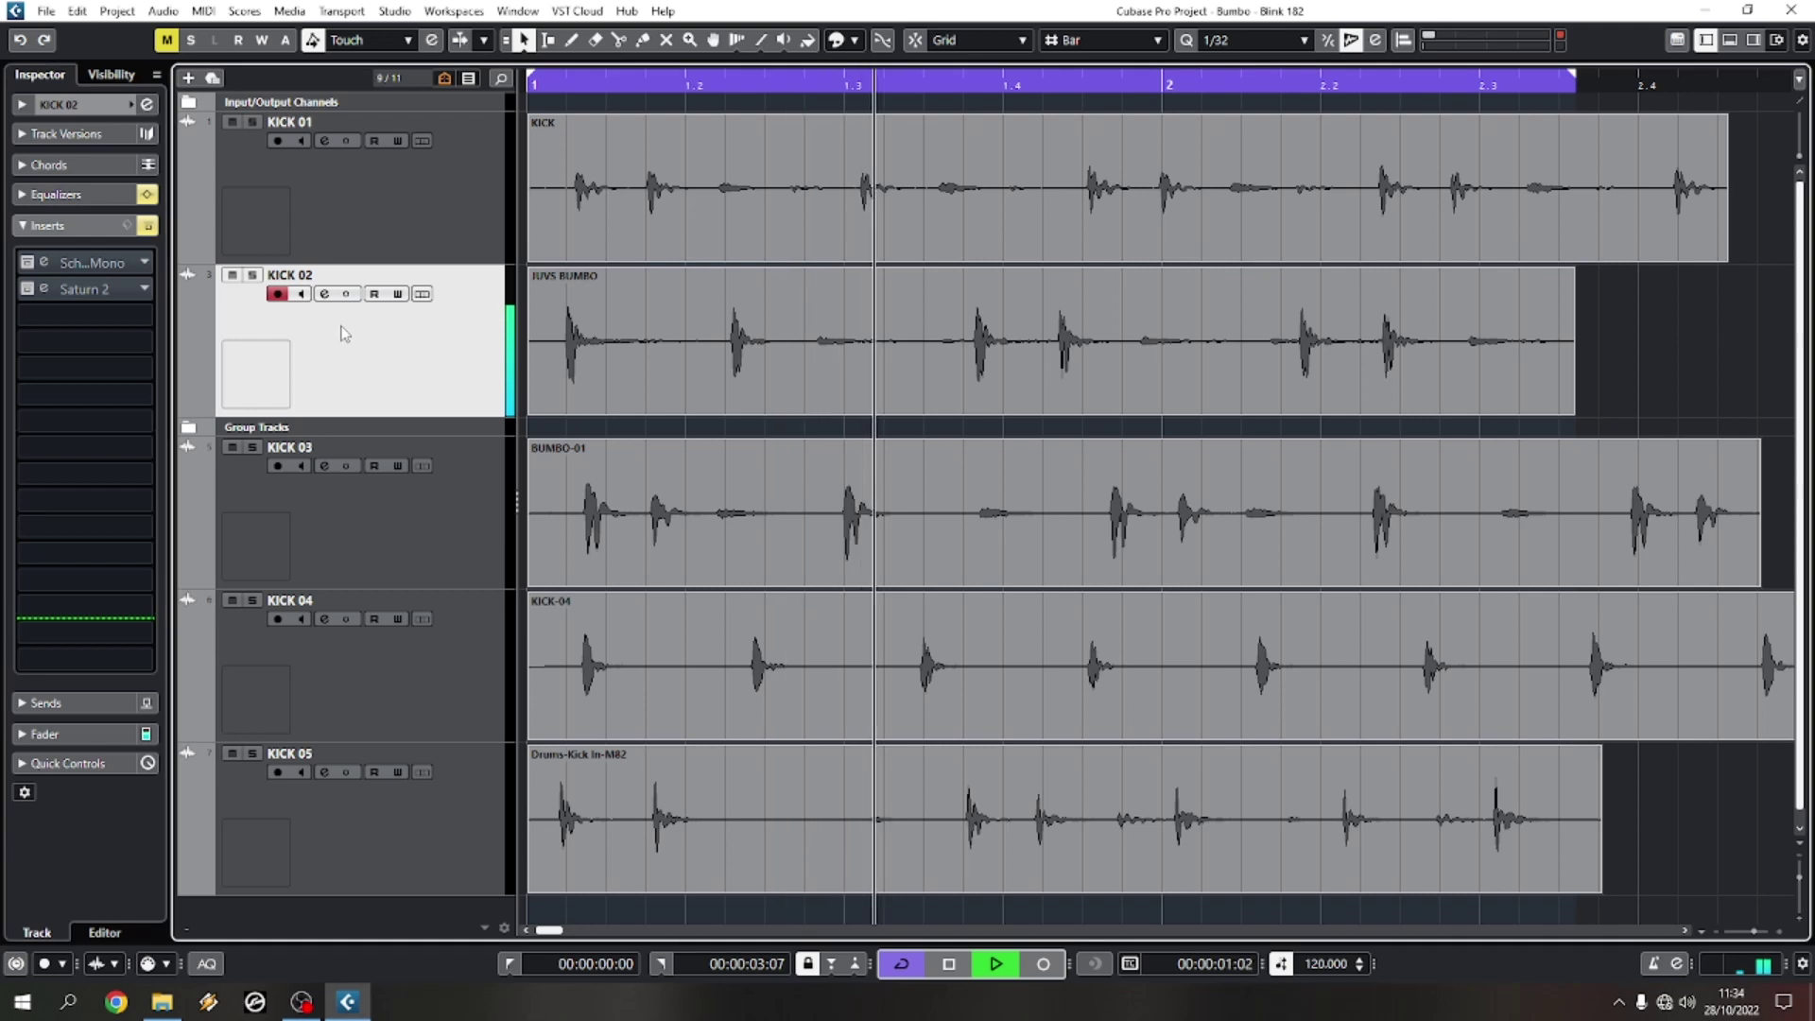
pyautogui.press('space')
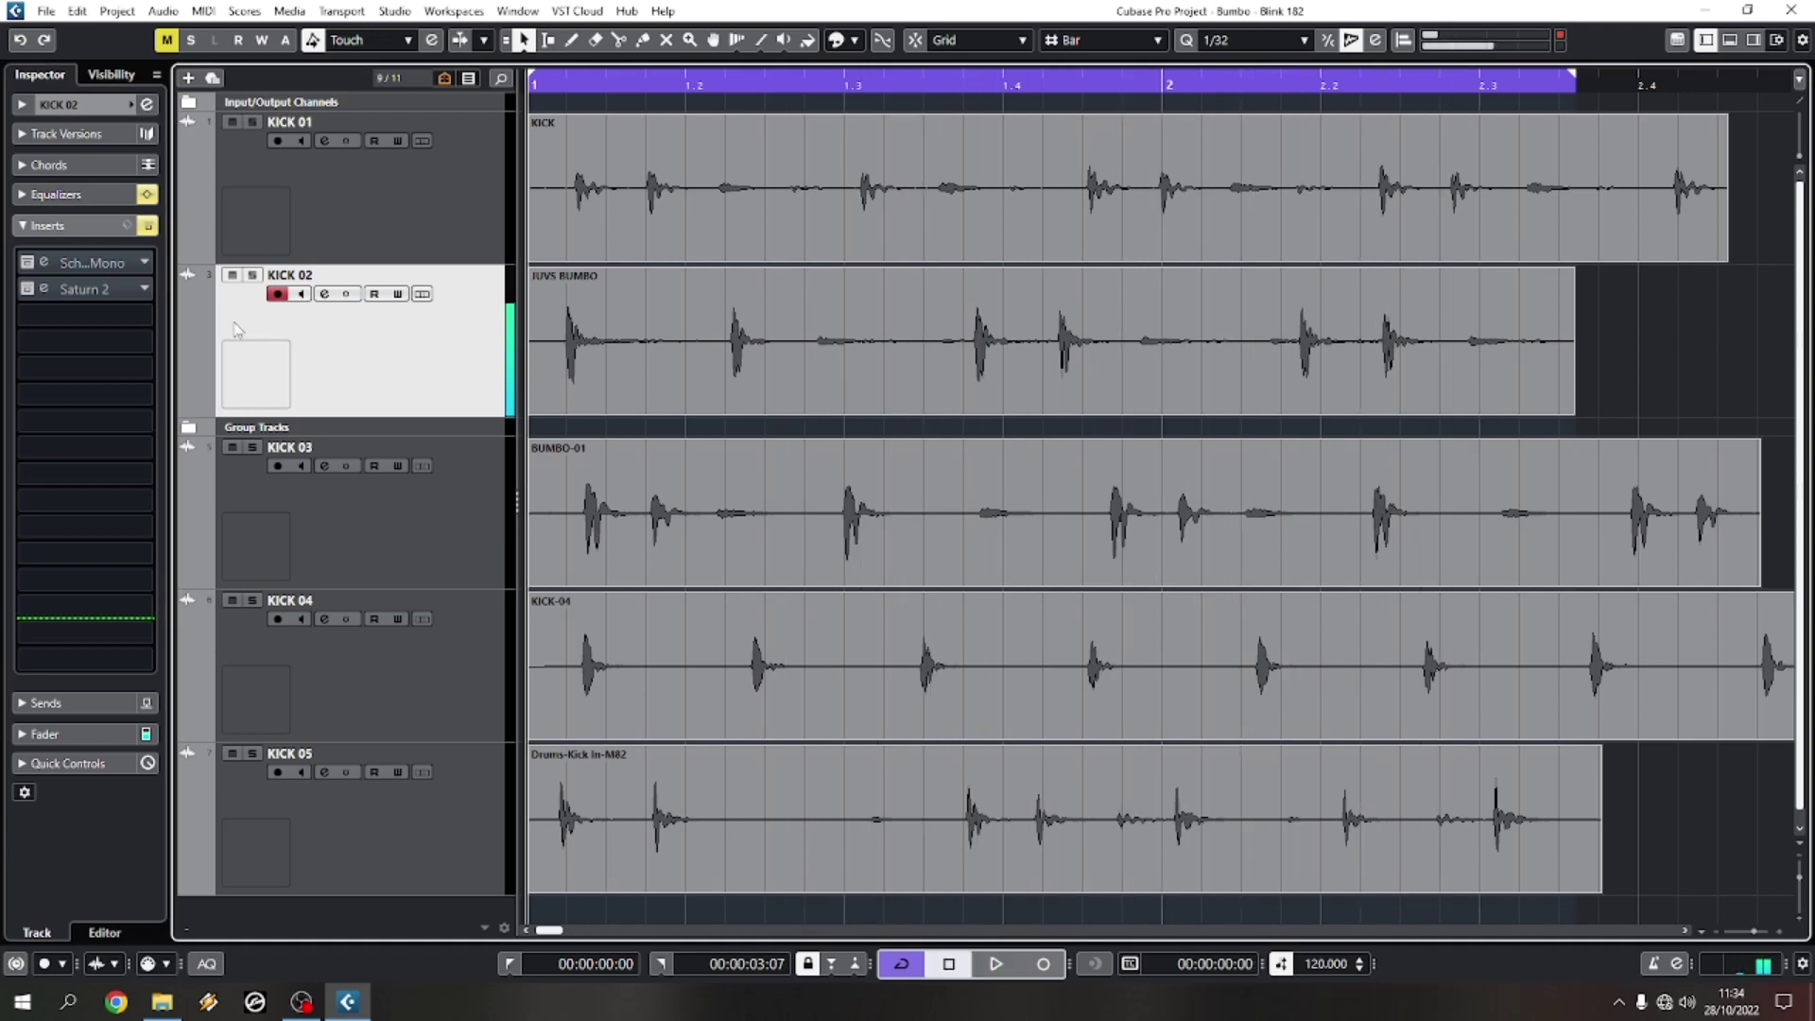
pyautogui.press('space')
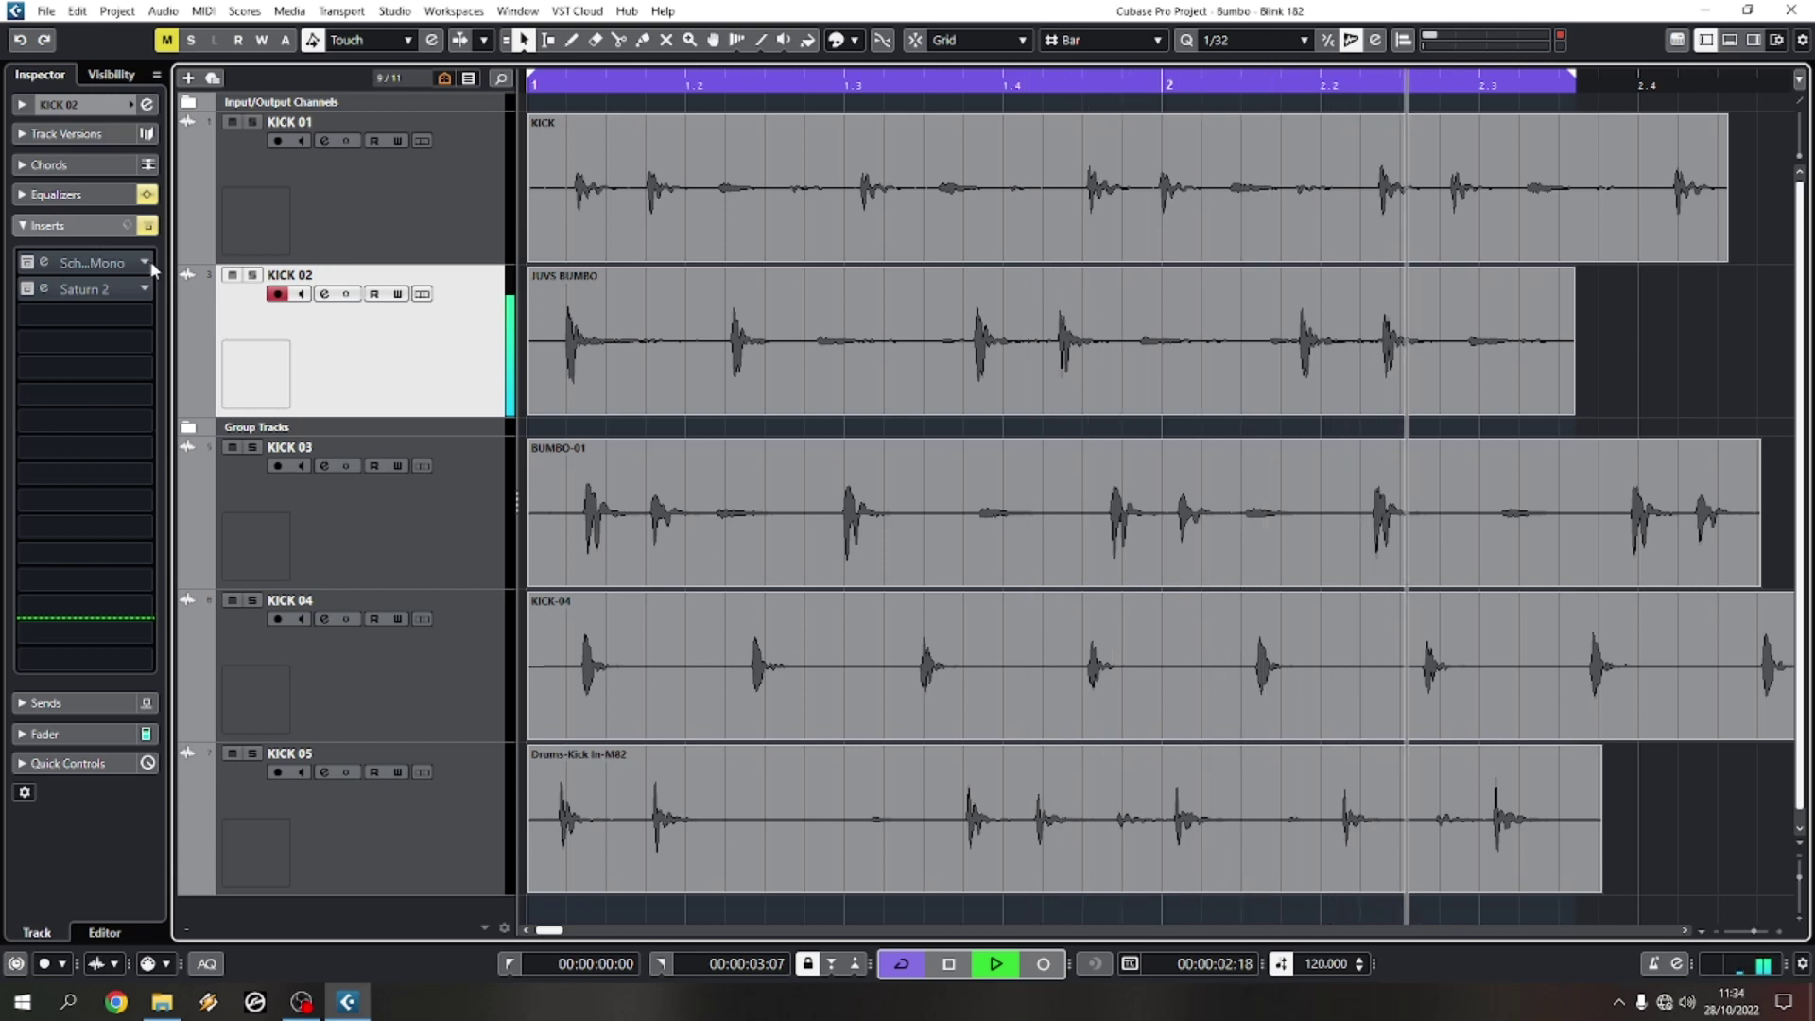
pyautogui.press('space')
pyautogui.click(147, 227)
pyautogui.click(148, 195)
pyautogui.press('space')
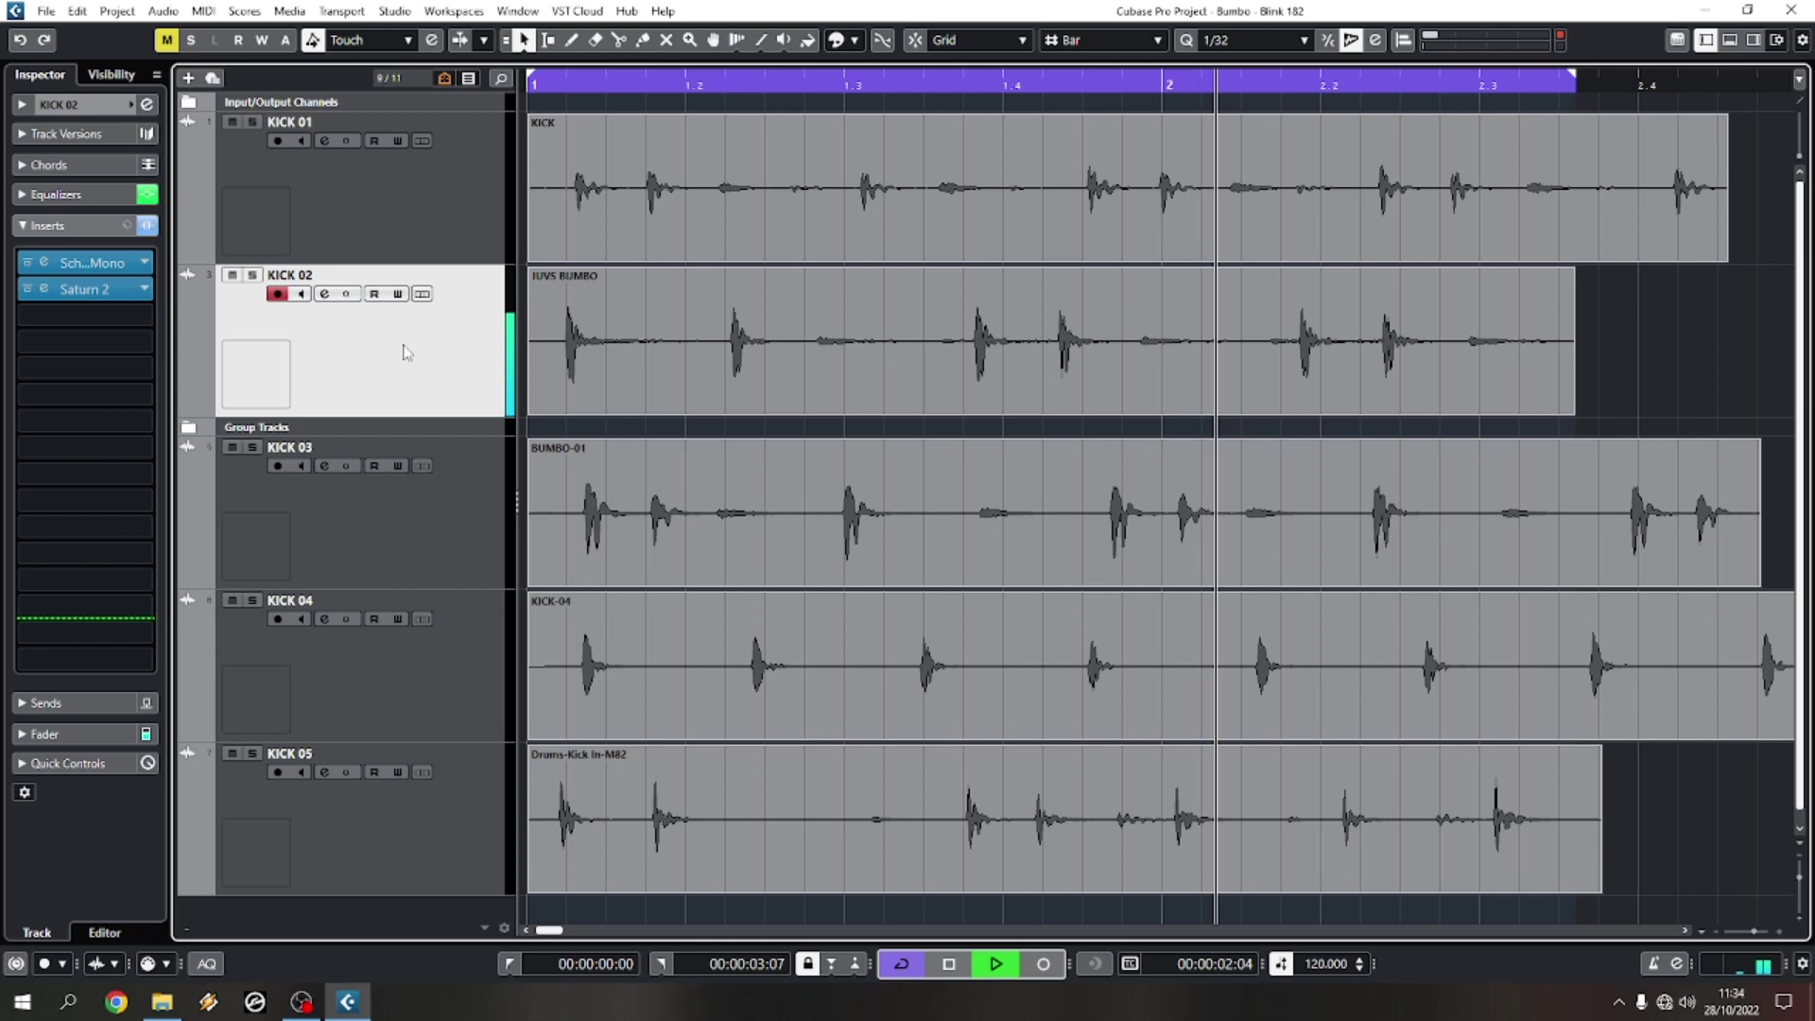
pyautogui.press('space')
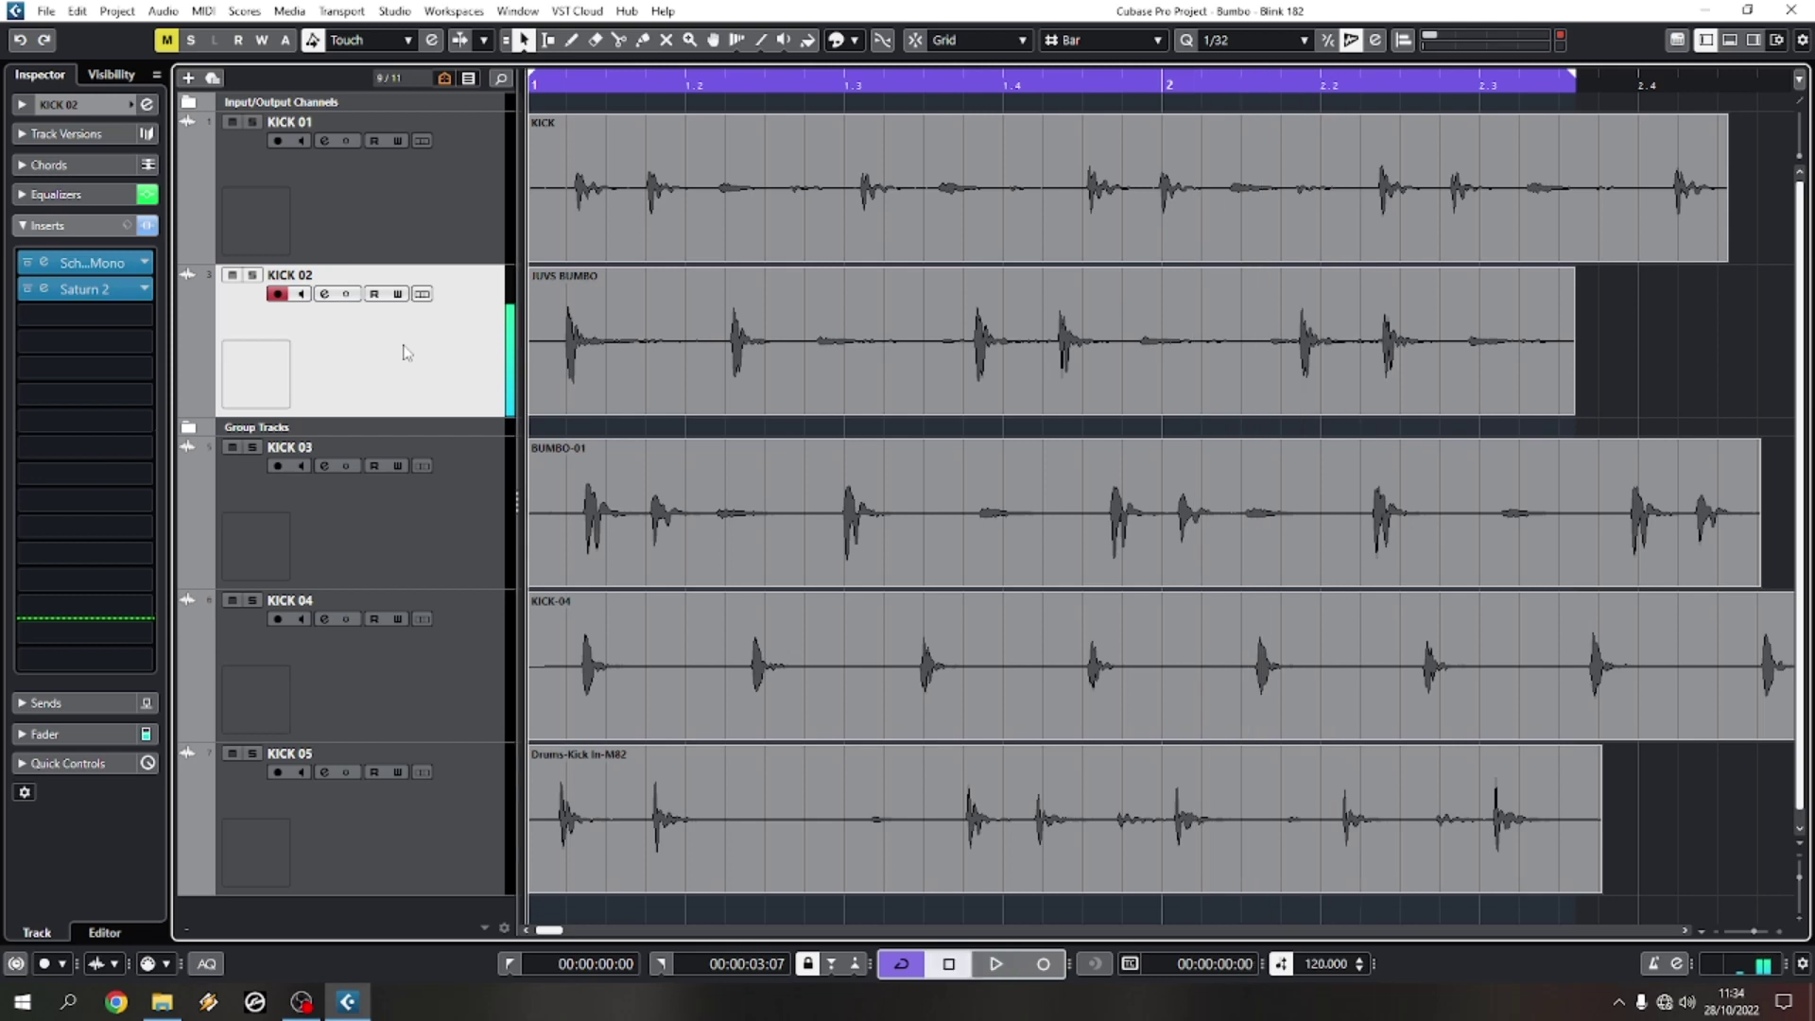
# Step: Expand the group tracks folder, add a send from KICK 02 to the kick process group, and audition it briefly
pyautogui.click(189, 430)
pyautogui.click(38, 703)
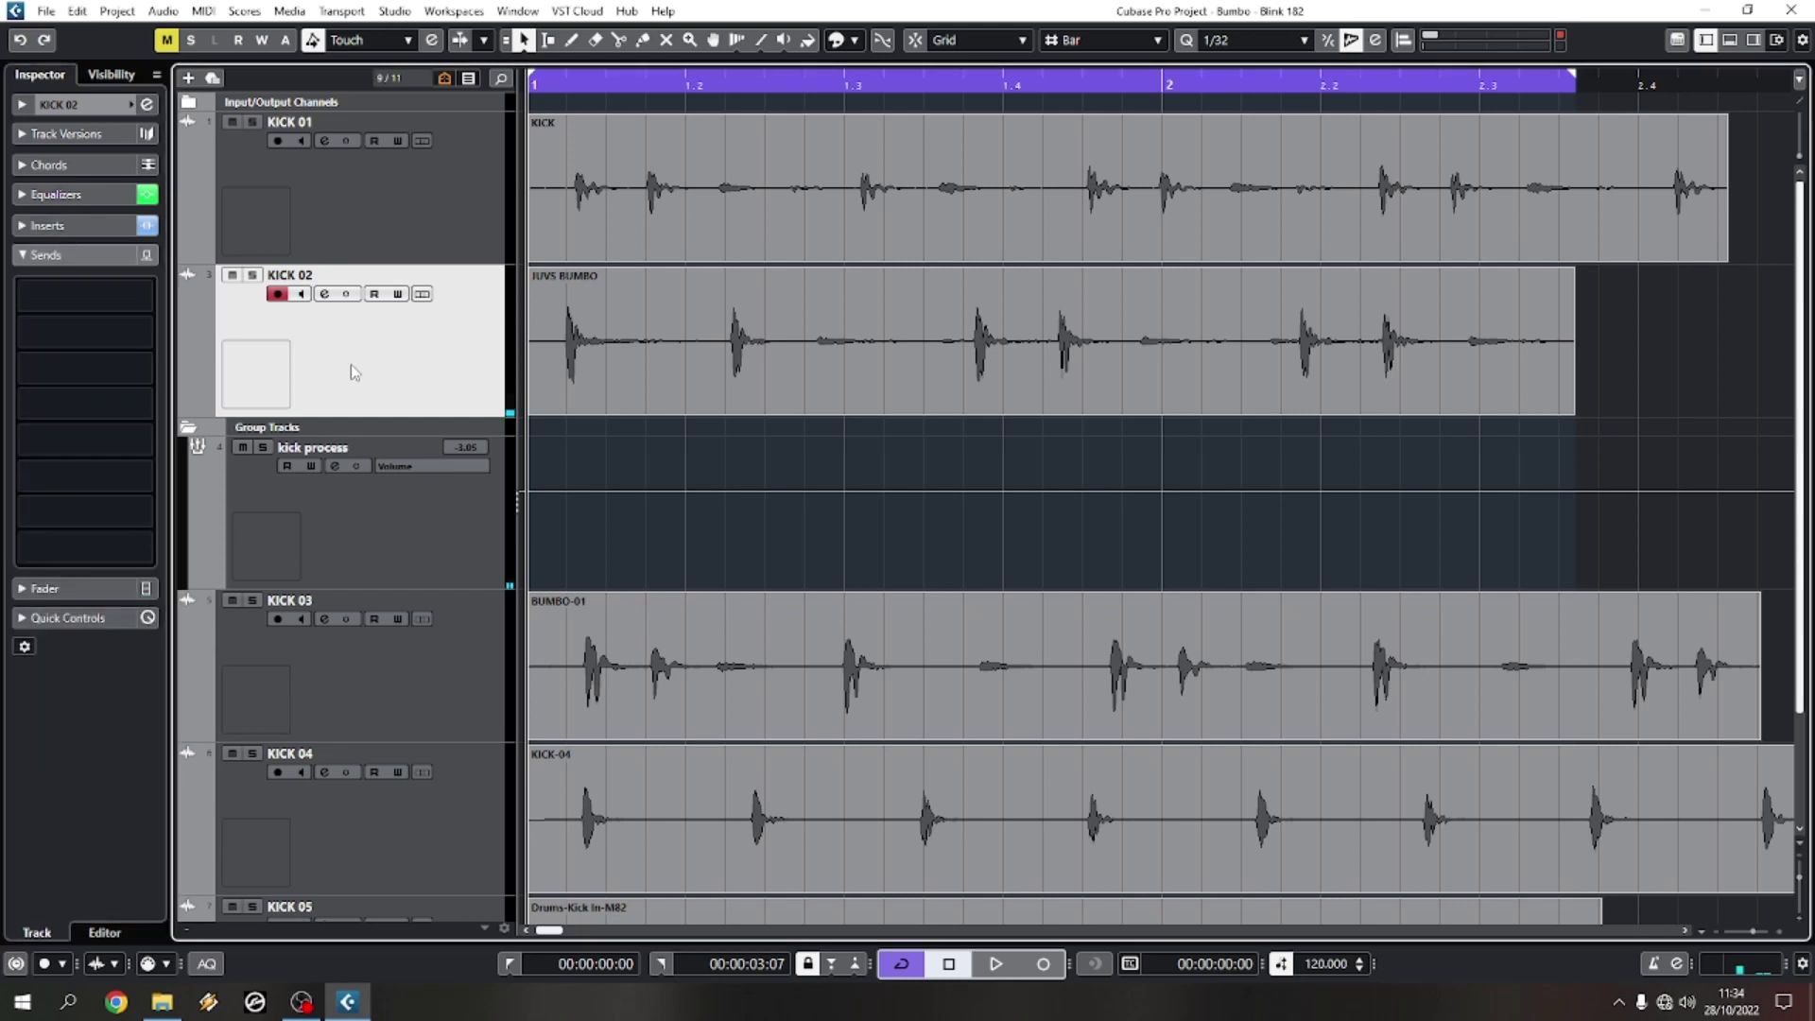
pyautogui.click(93, 306)
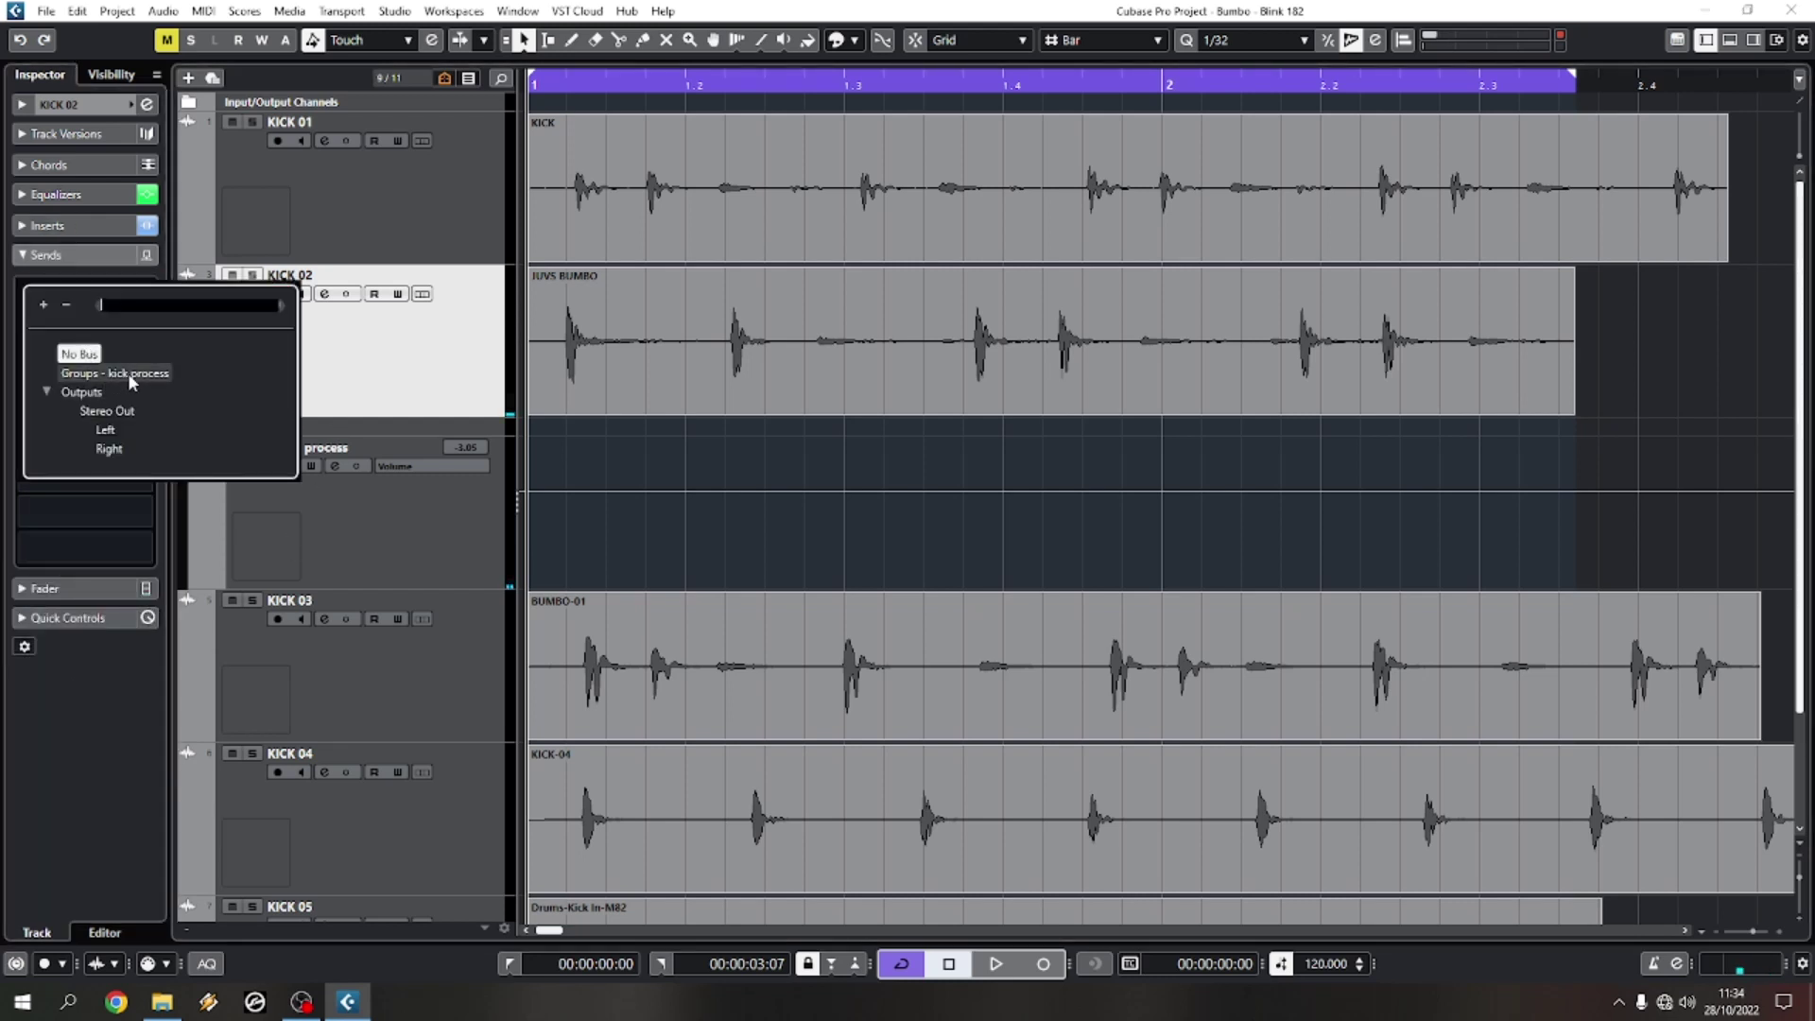
pyautogui.click(128, 372)
pyautogui.click(345, 354)
pyautogui.press('space')
pyautogui.click(399, 530)
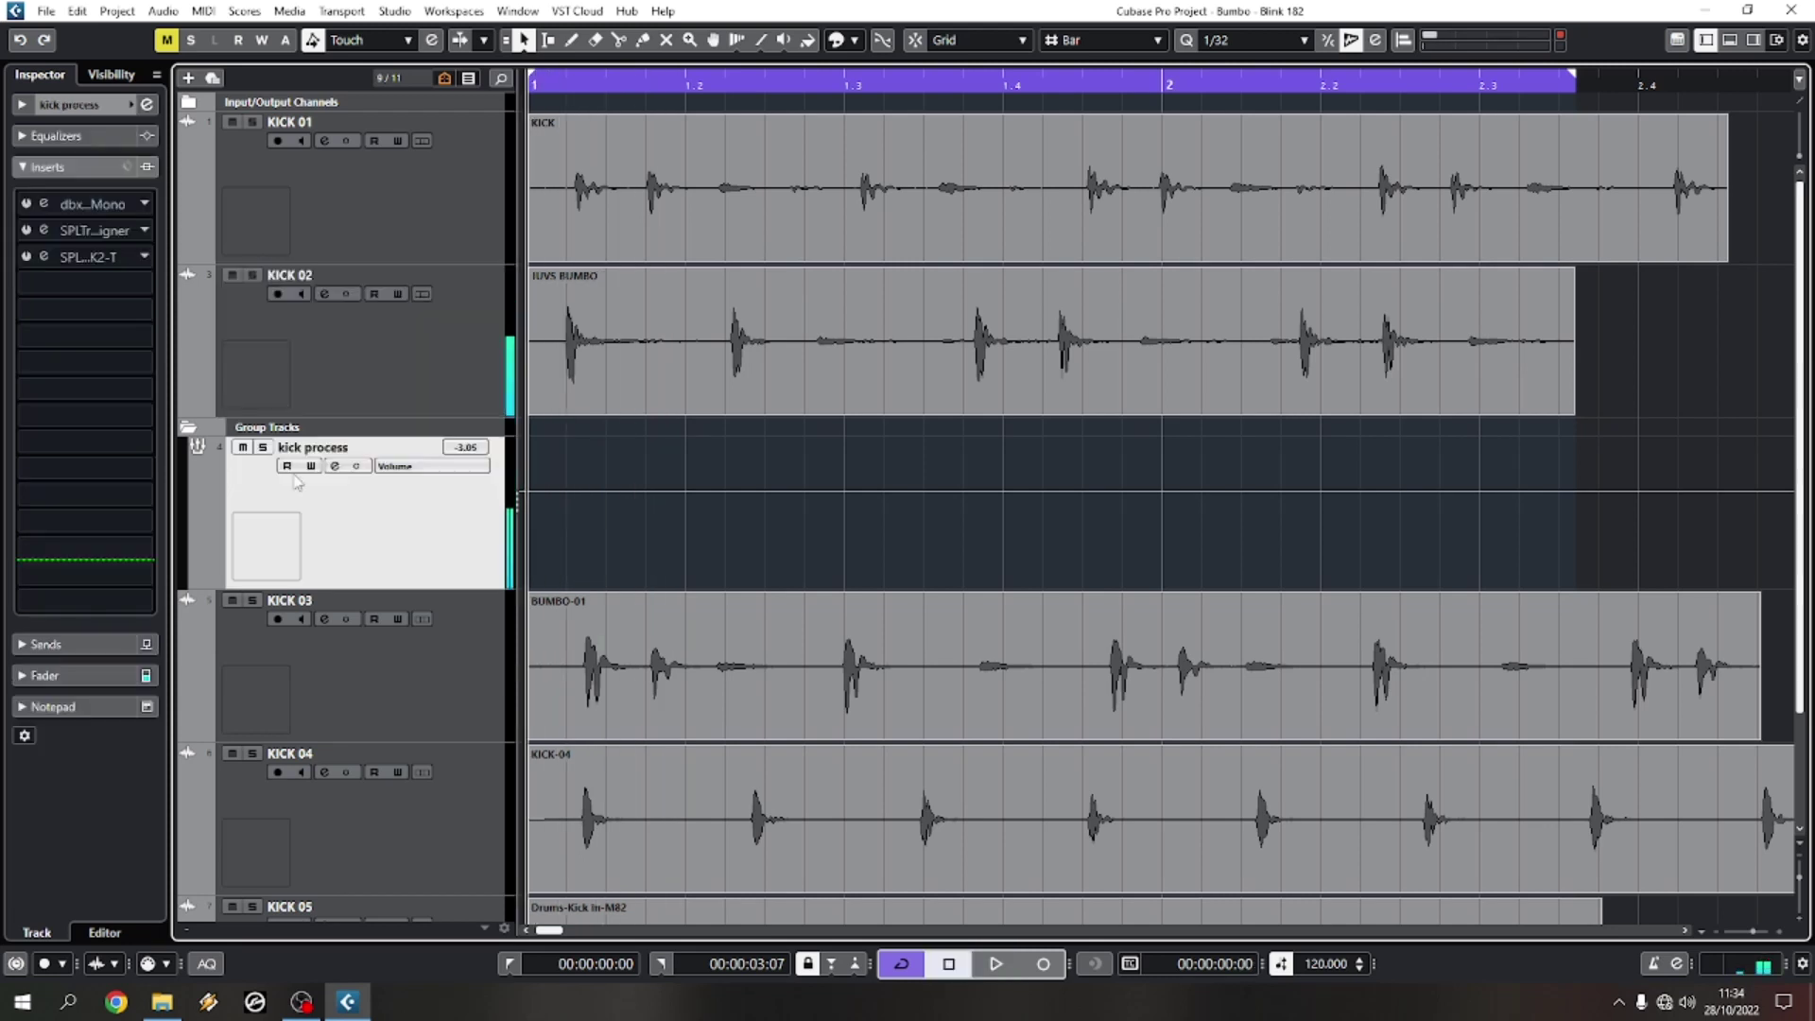
pyautogui.click(360, 405)
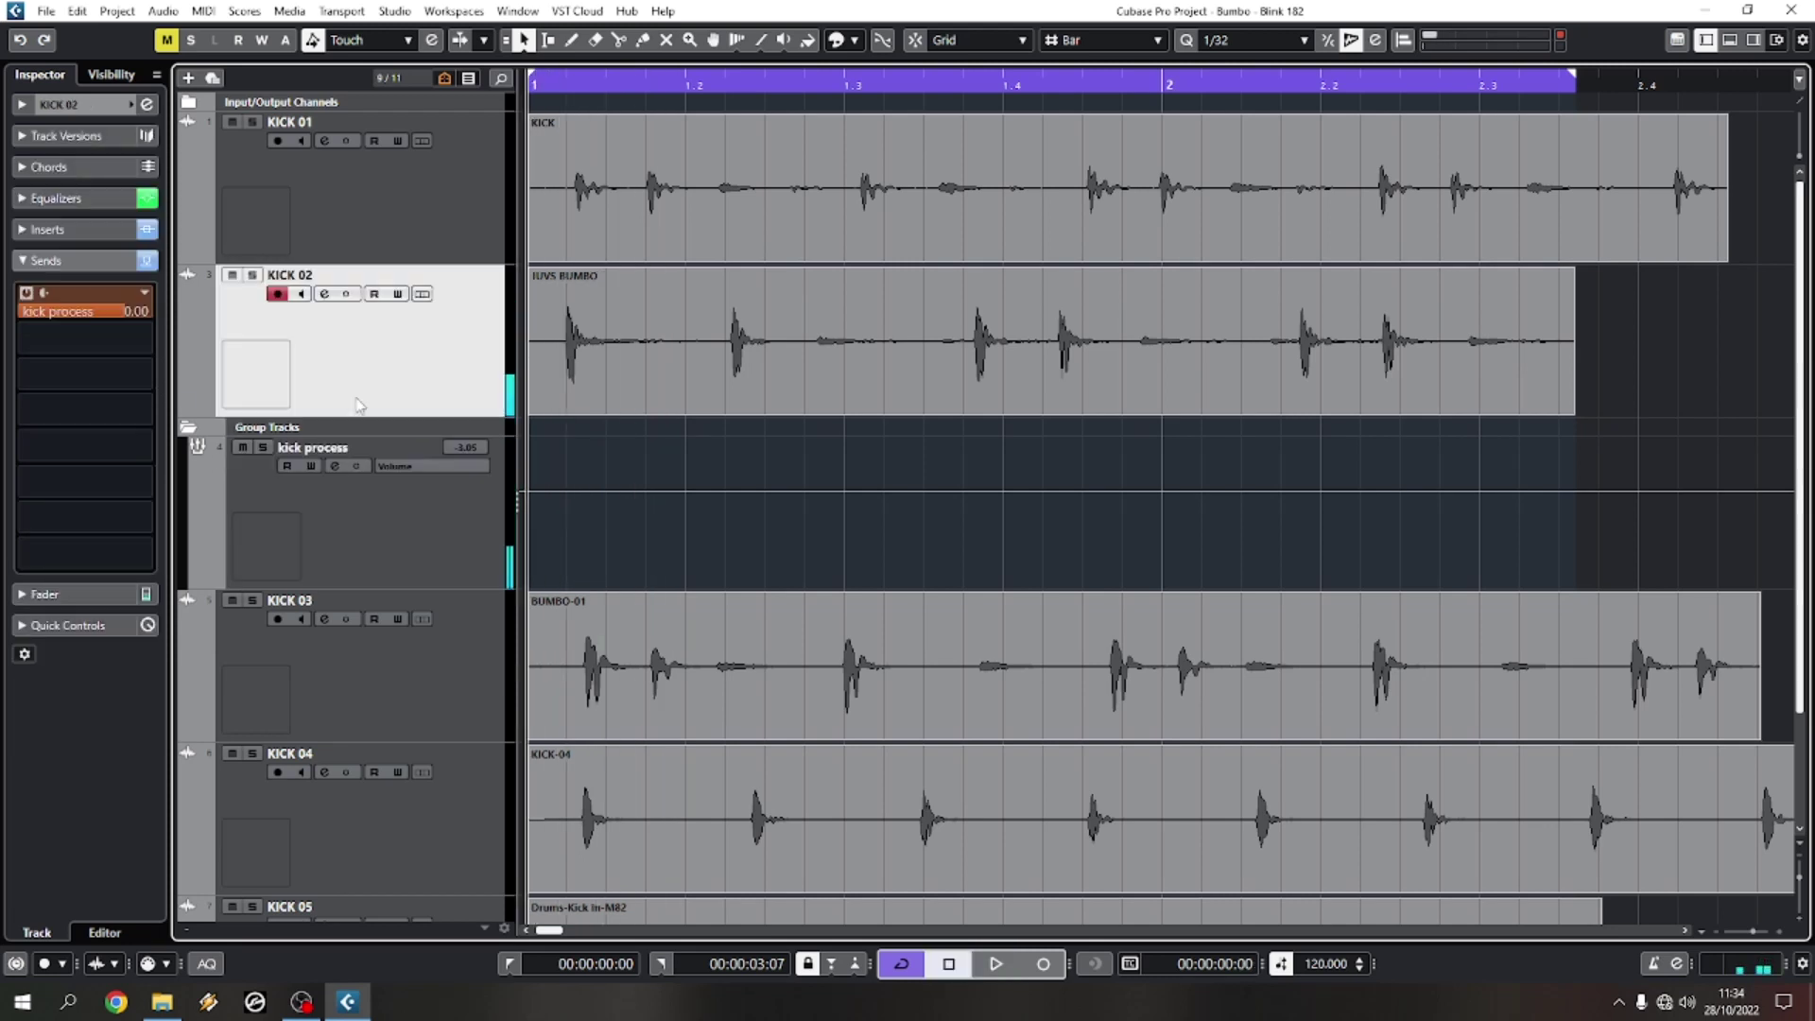
# Step: Pull KICK 02's fader all the way down and play briefly to test the signal reaching the kick process group
pyautogui.click(79, 595)
pyautogui.press('space')
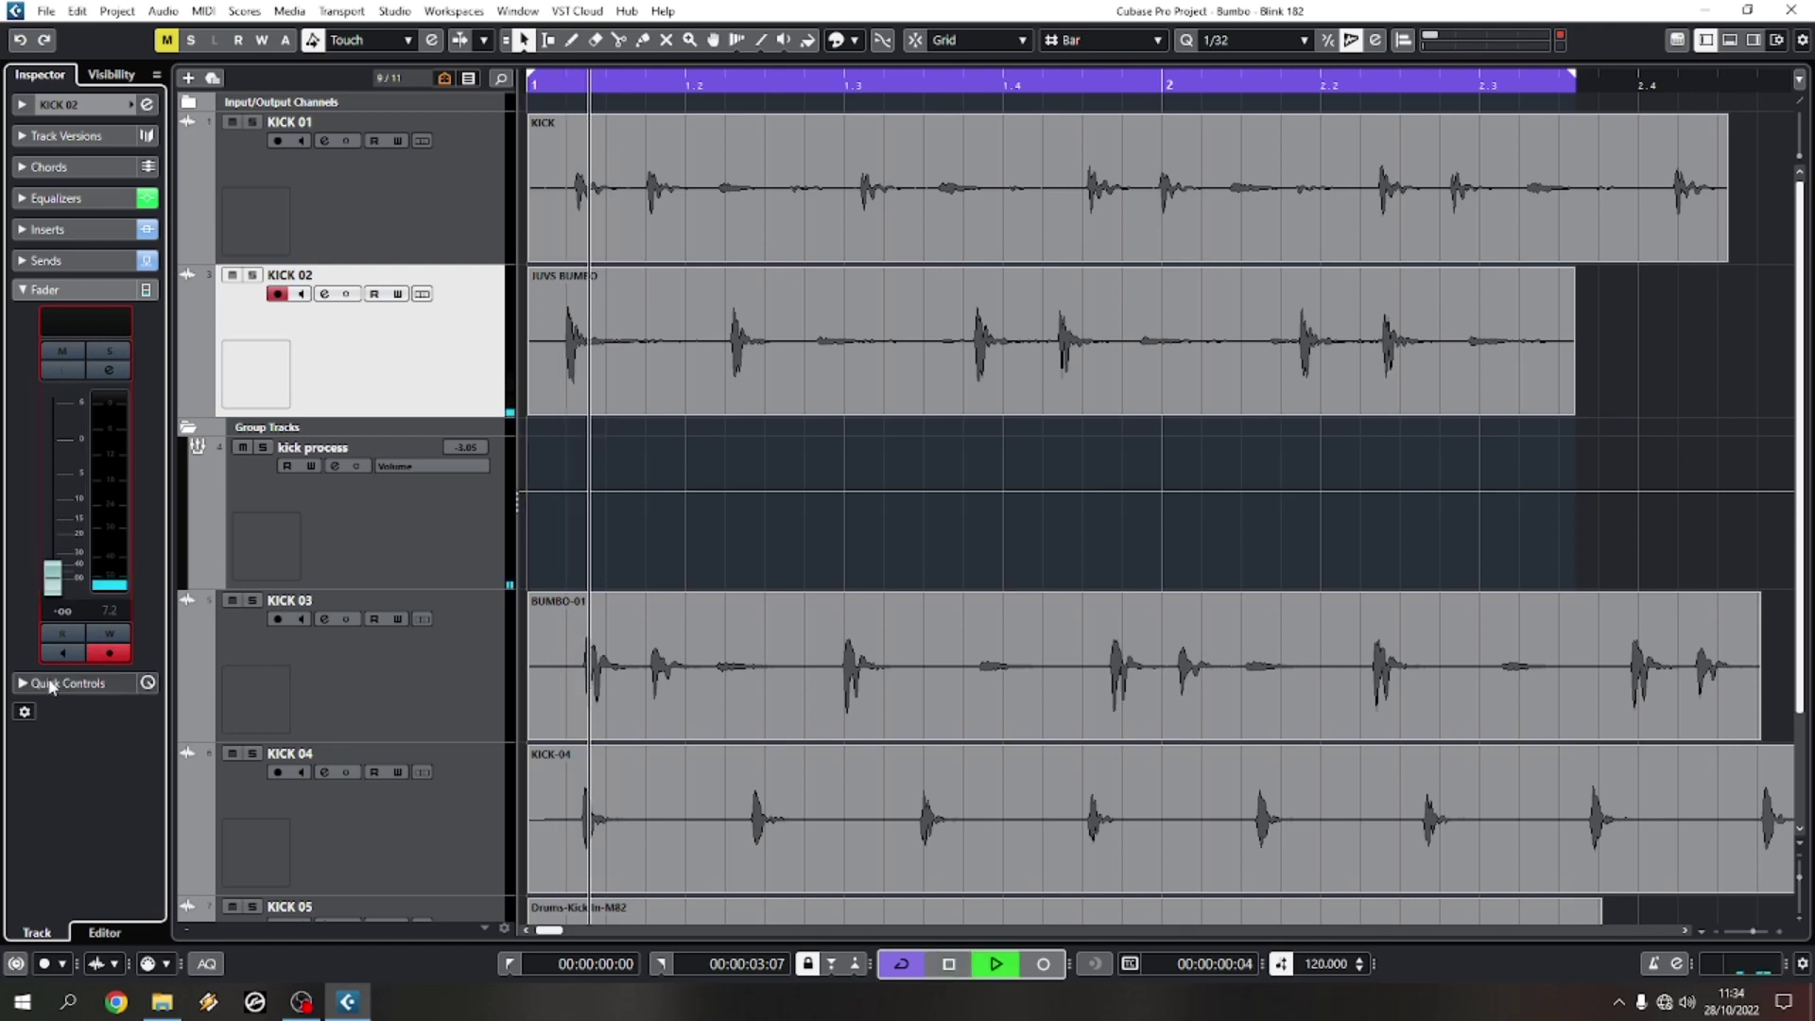
pyautogui.press('space')
# Step: Change KICK 02's output routing to Stereo Out
pyautogui.click(362, 378)
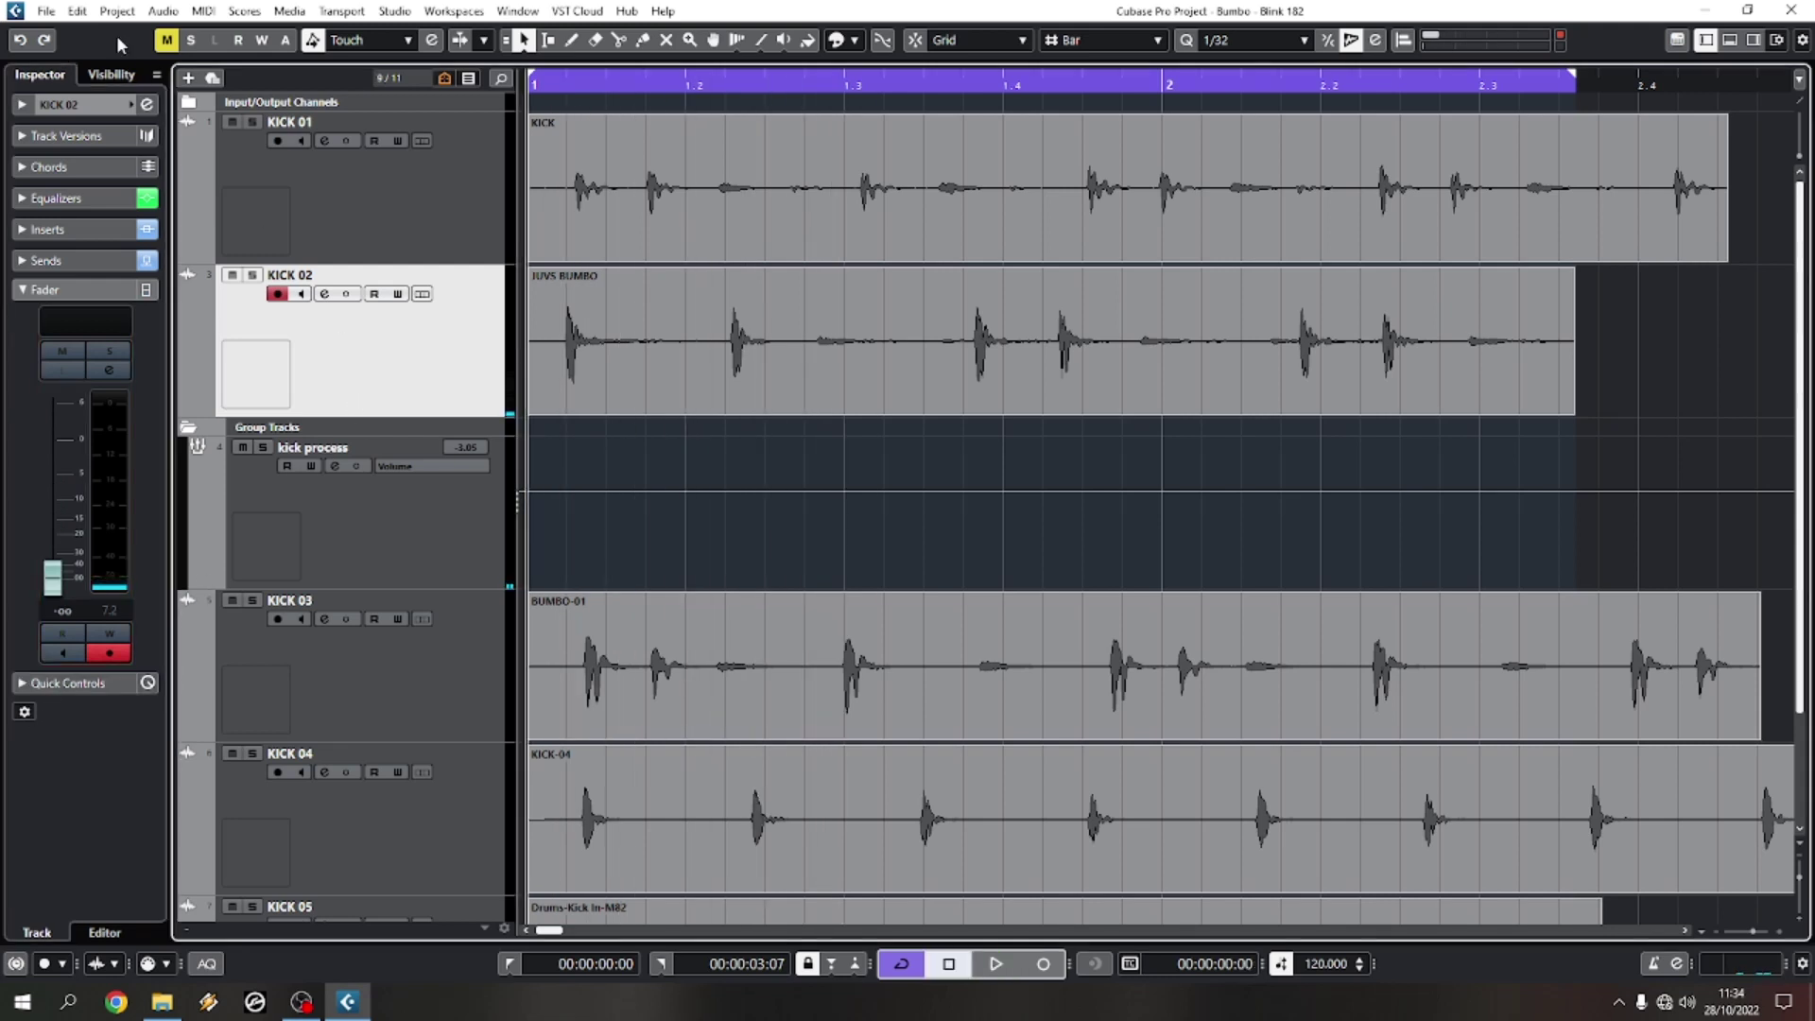
pyautogui.click(105, 108)
pyautogui.click(87, 286)
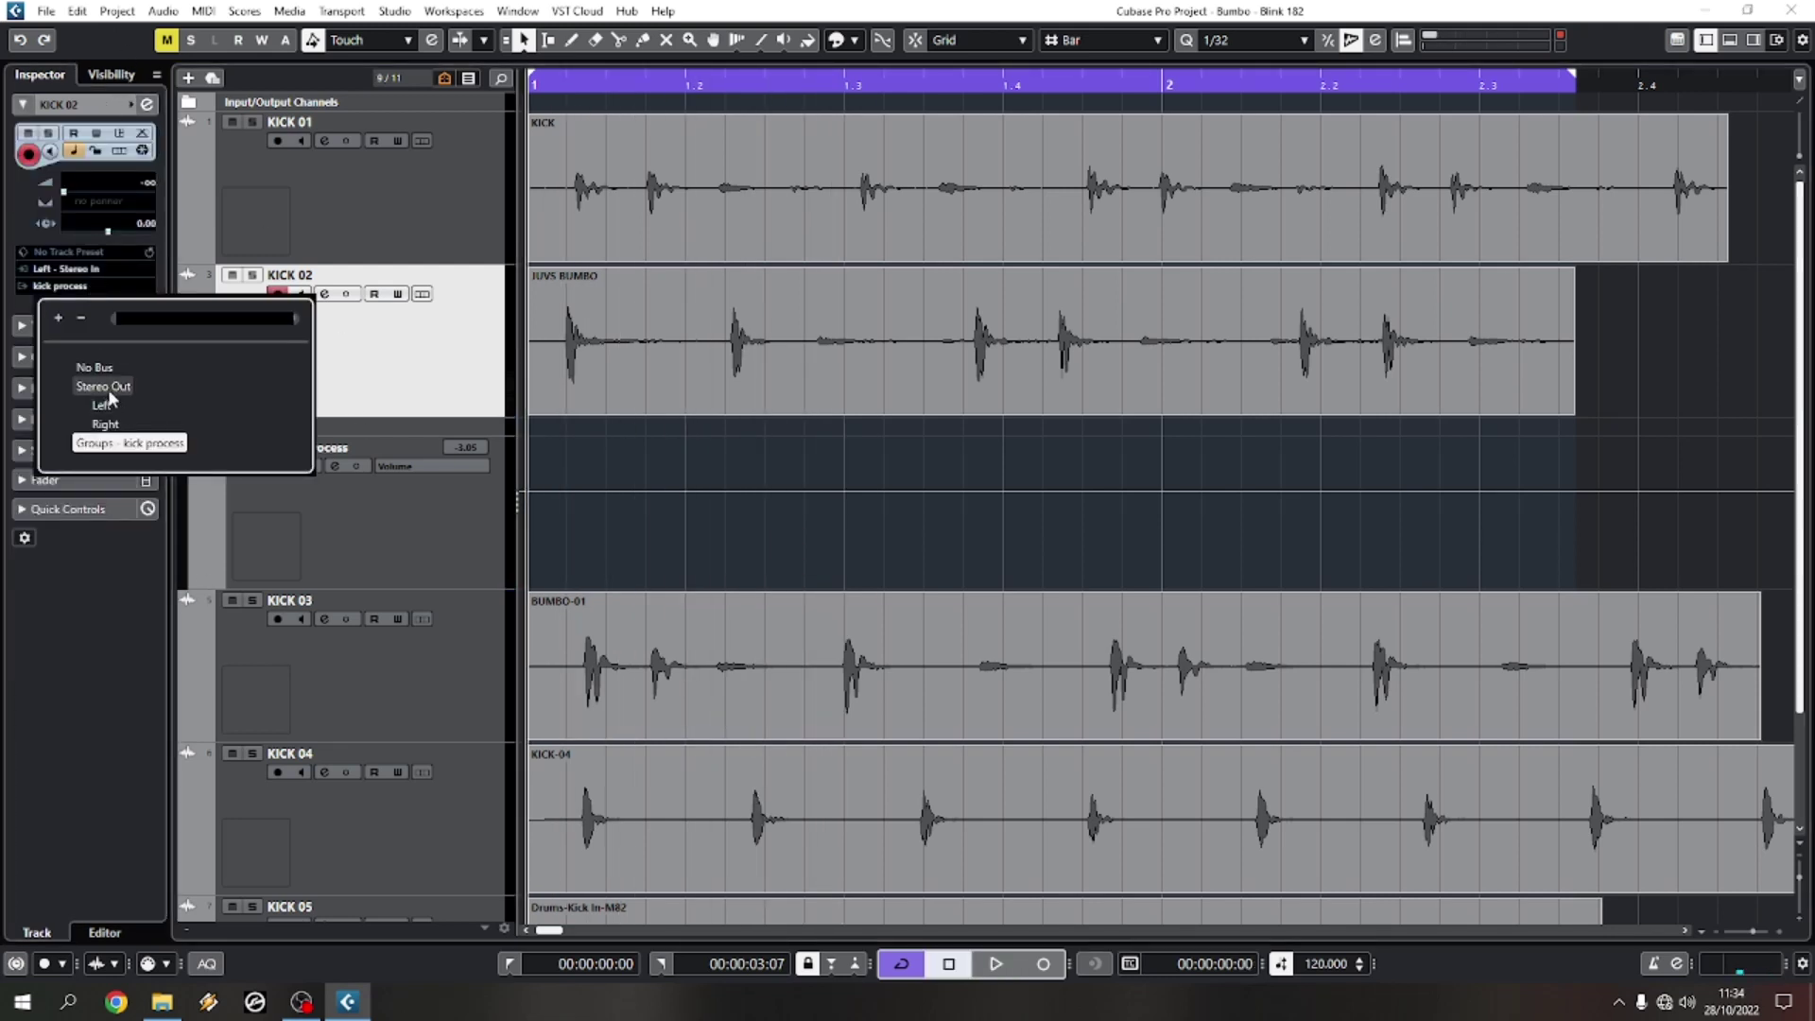
pyautogui.click(106, 386)
pyautogui.click(405, 369)
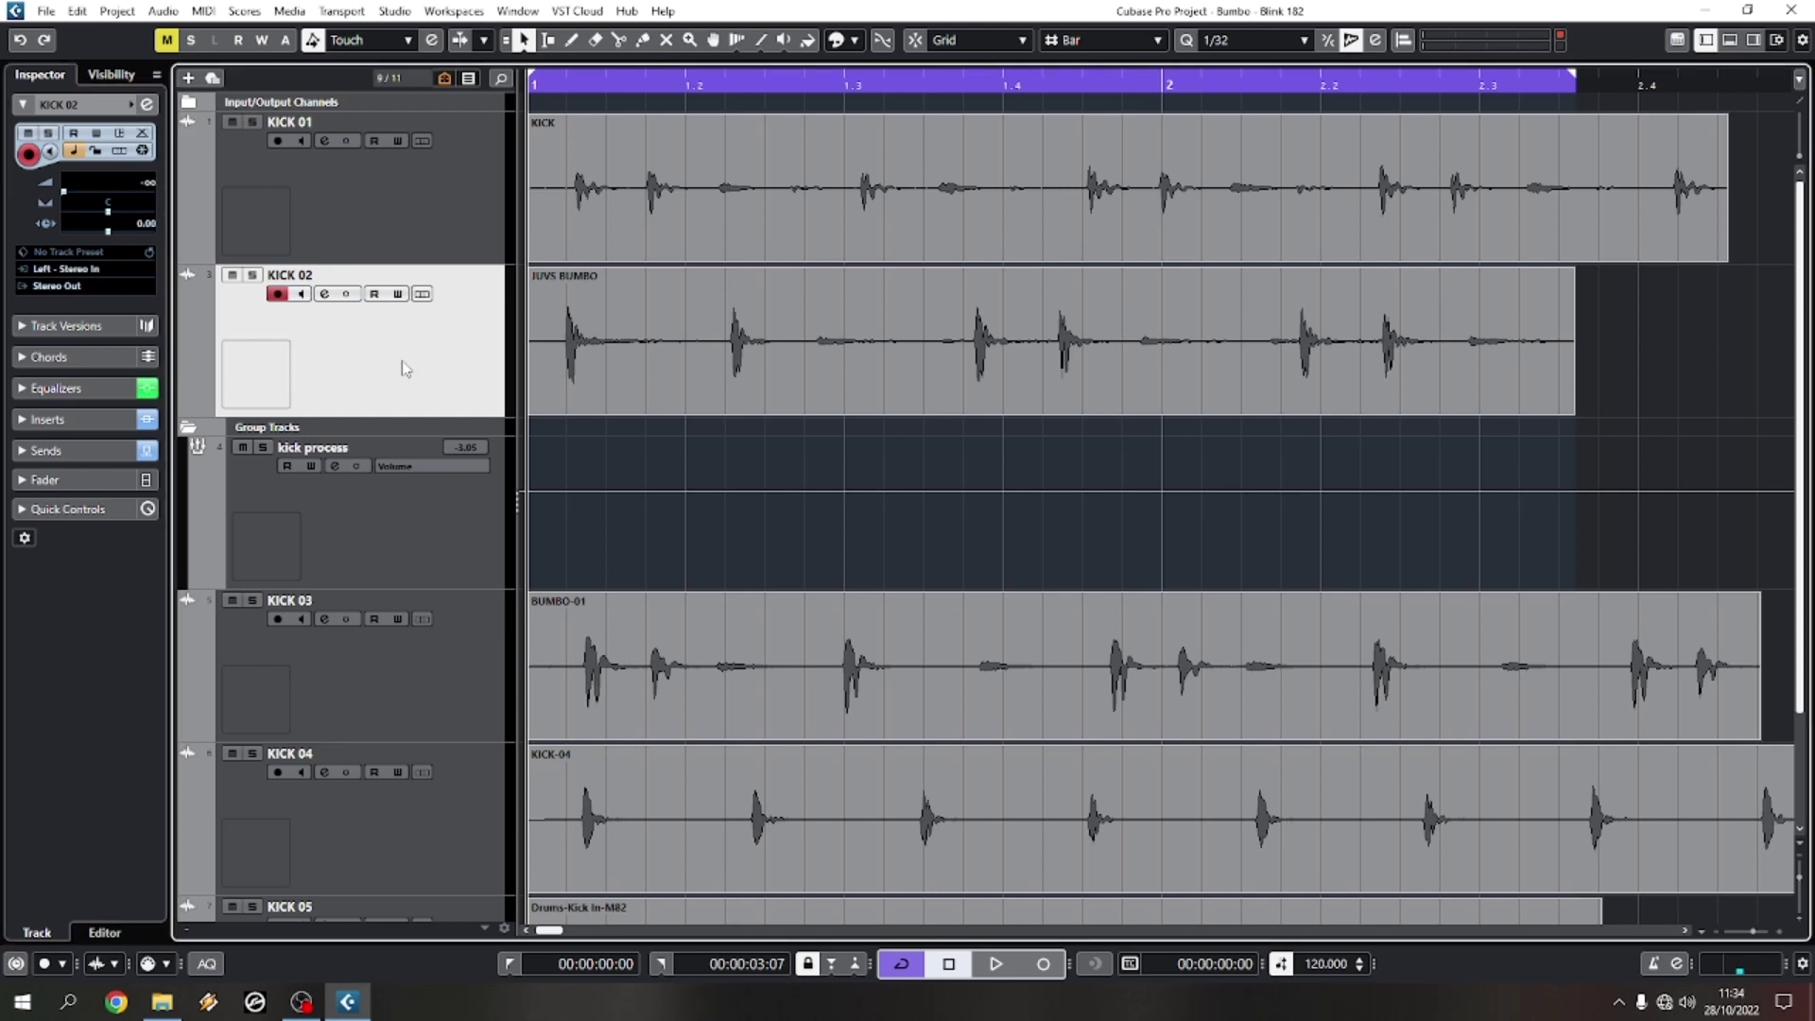
# Step: Set KICK 02's fader back to 0.00 dB
pyautogui.click(97, 451)
pyautogui.click(82, 224)
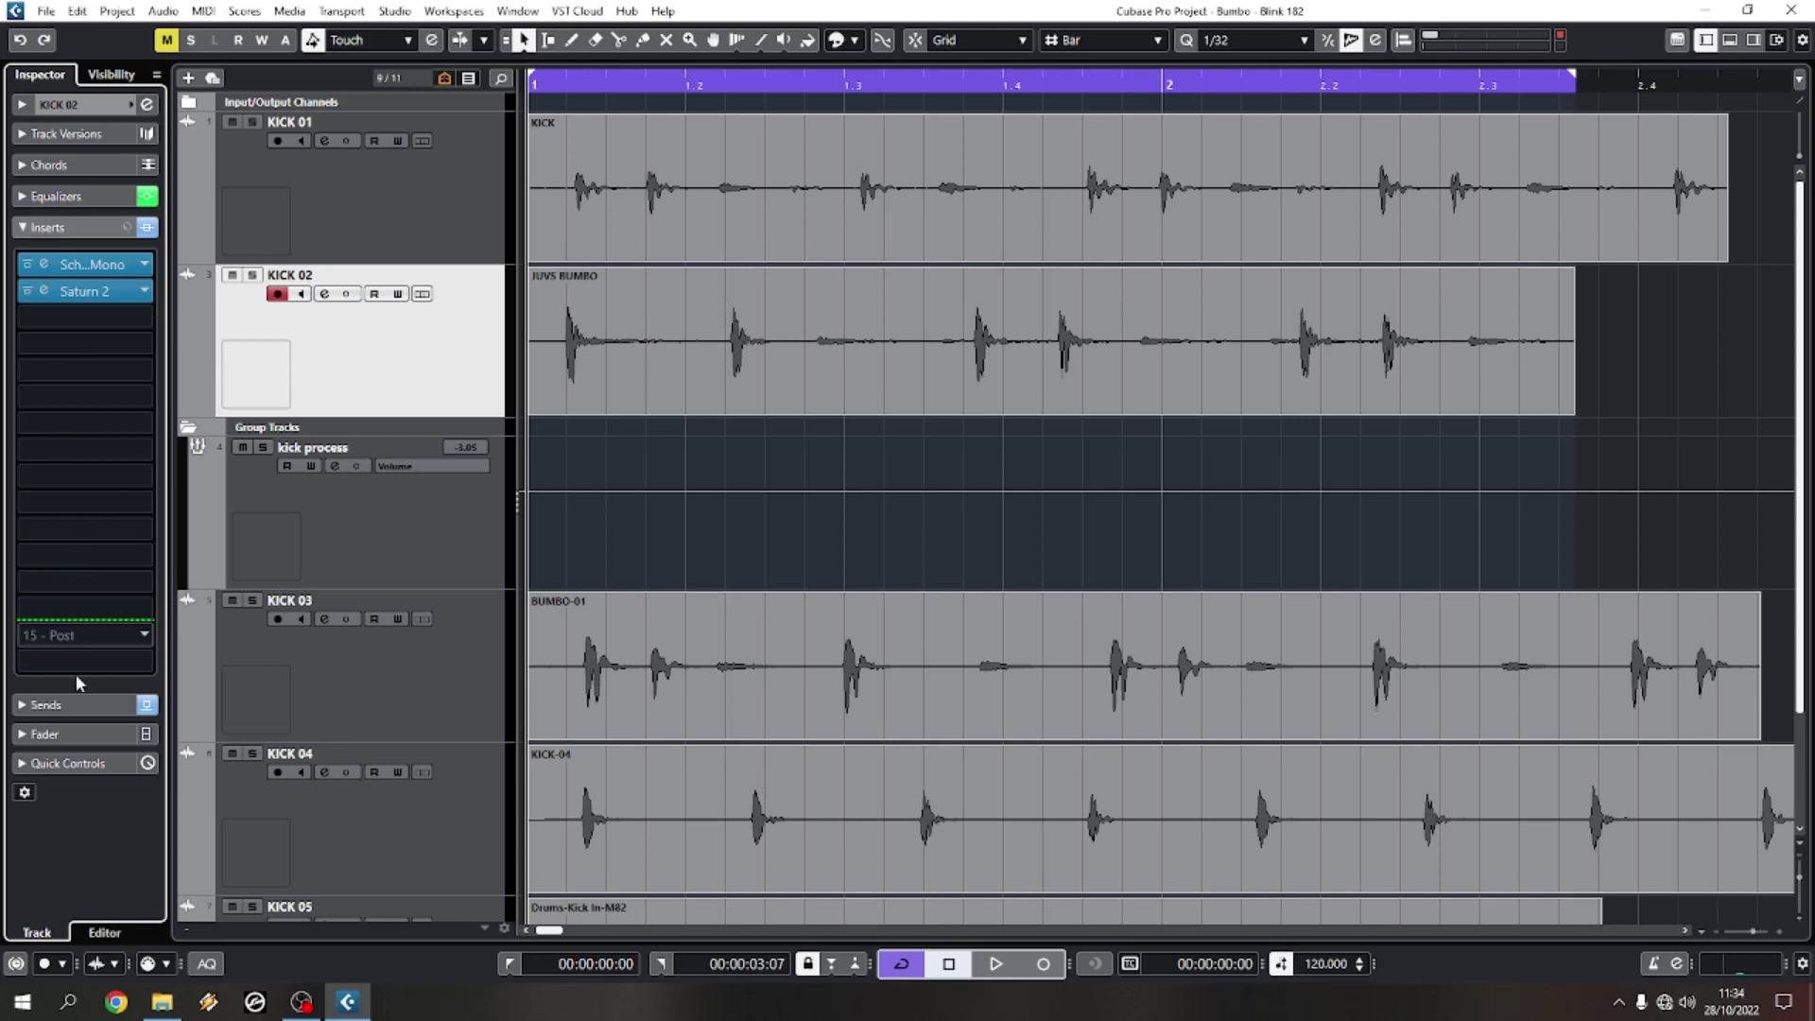
pyautogui.click(70, 694)
pyautogui.click(365, 371)
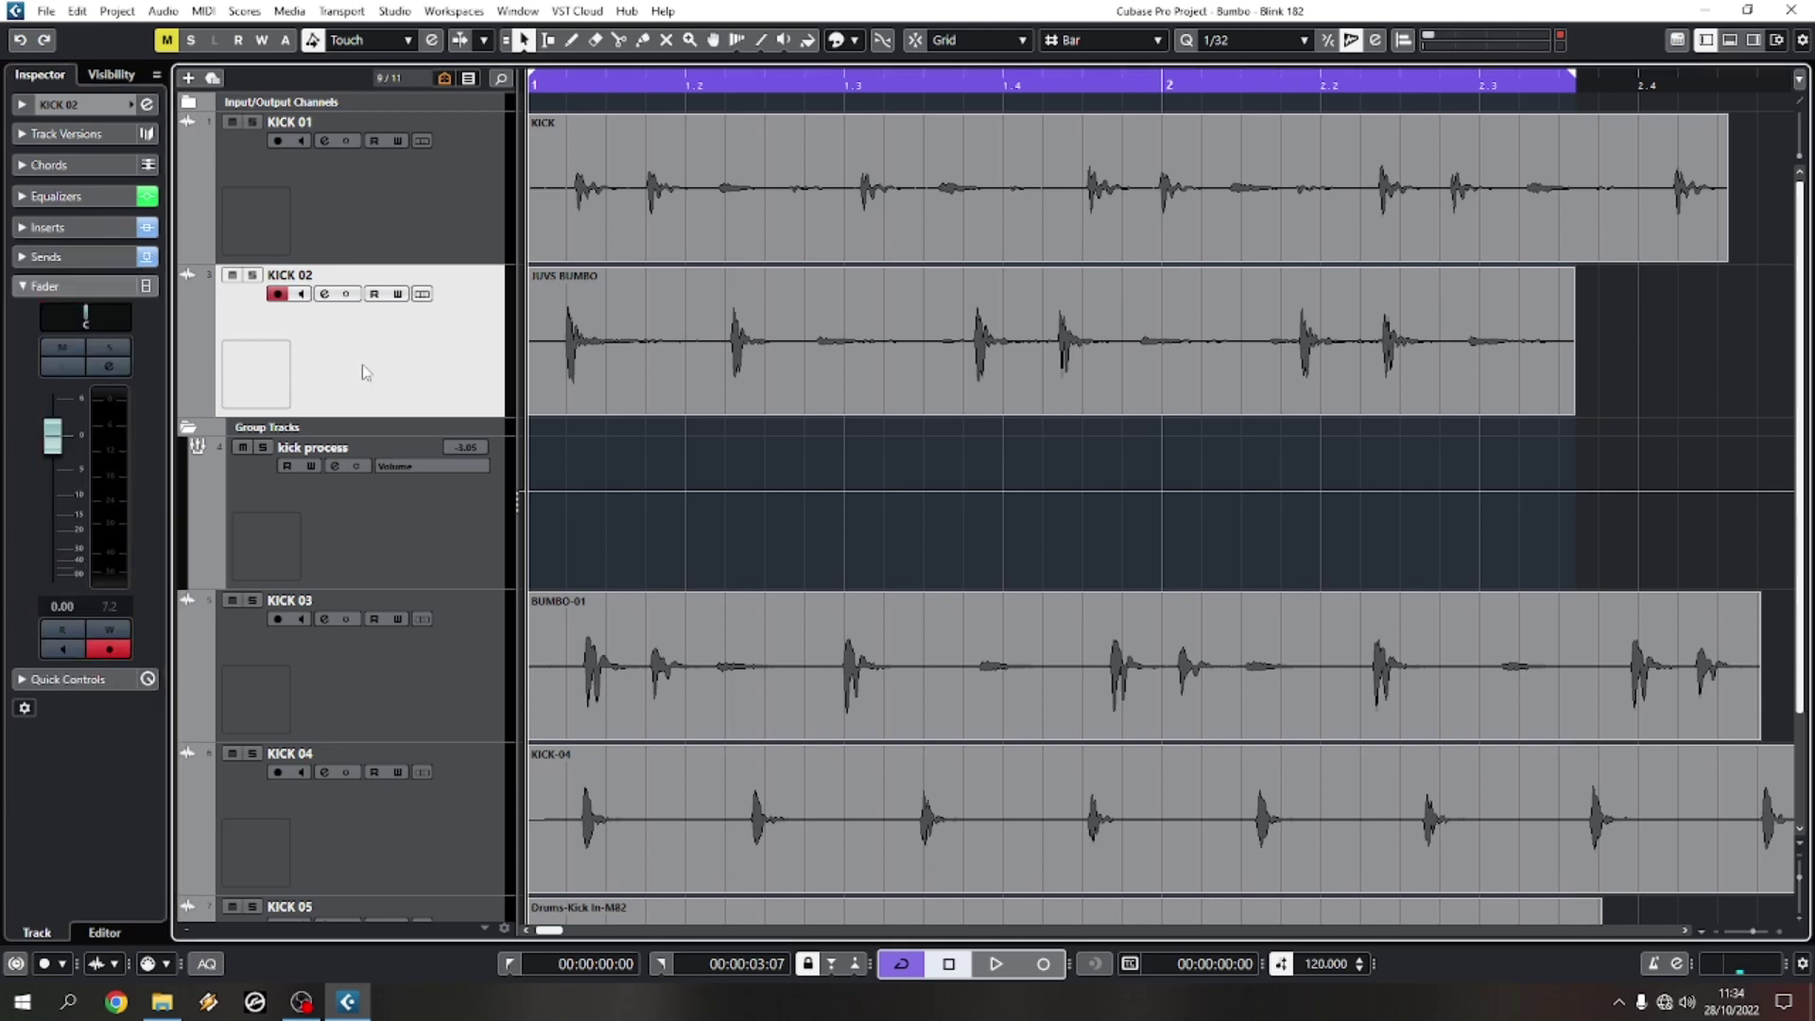
# Step: Check KICK 02's send, pull the kick process group's fader down to -∞, and start playback
pyautogui.click(79, 255)
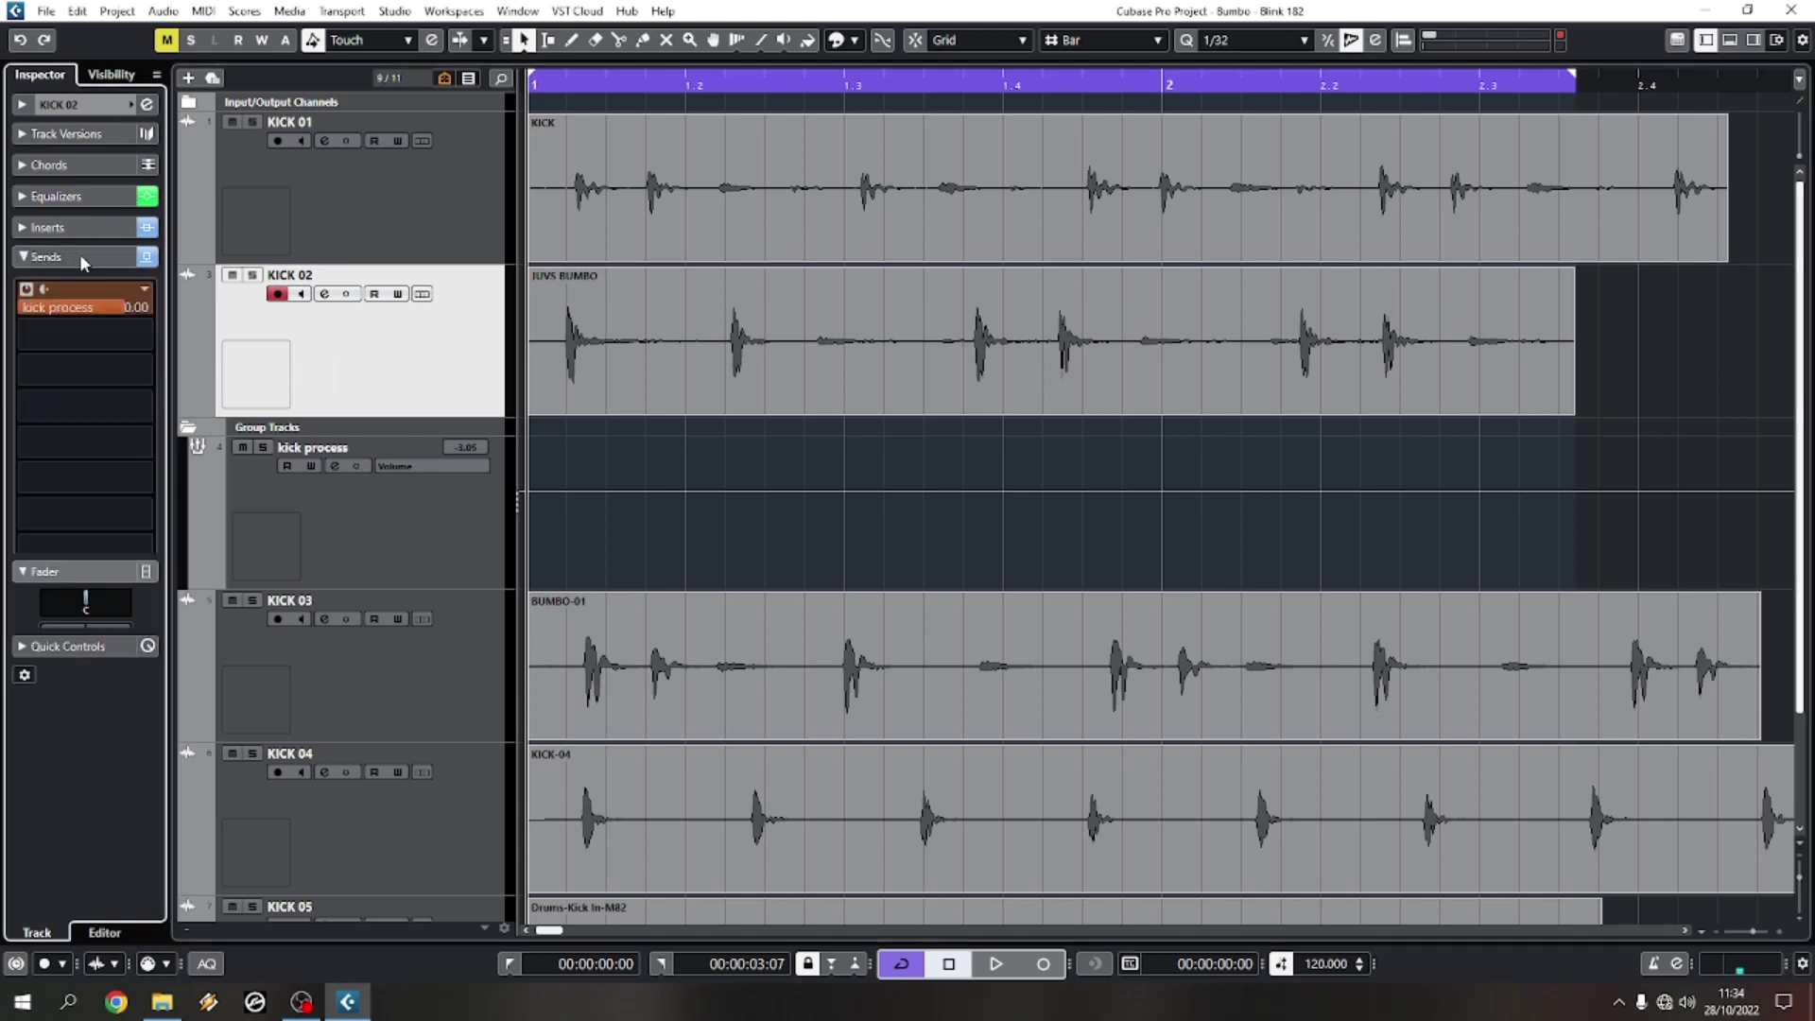
pyautogui.click(385, 532)
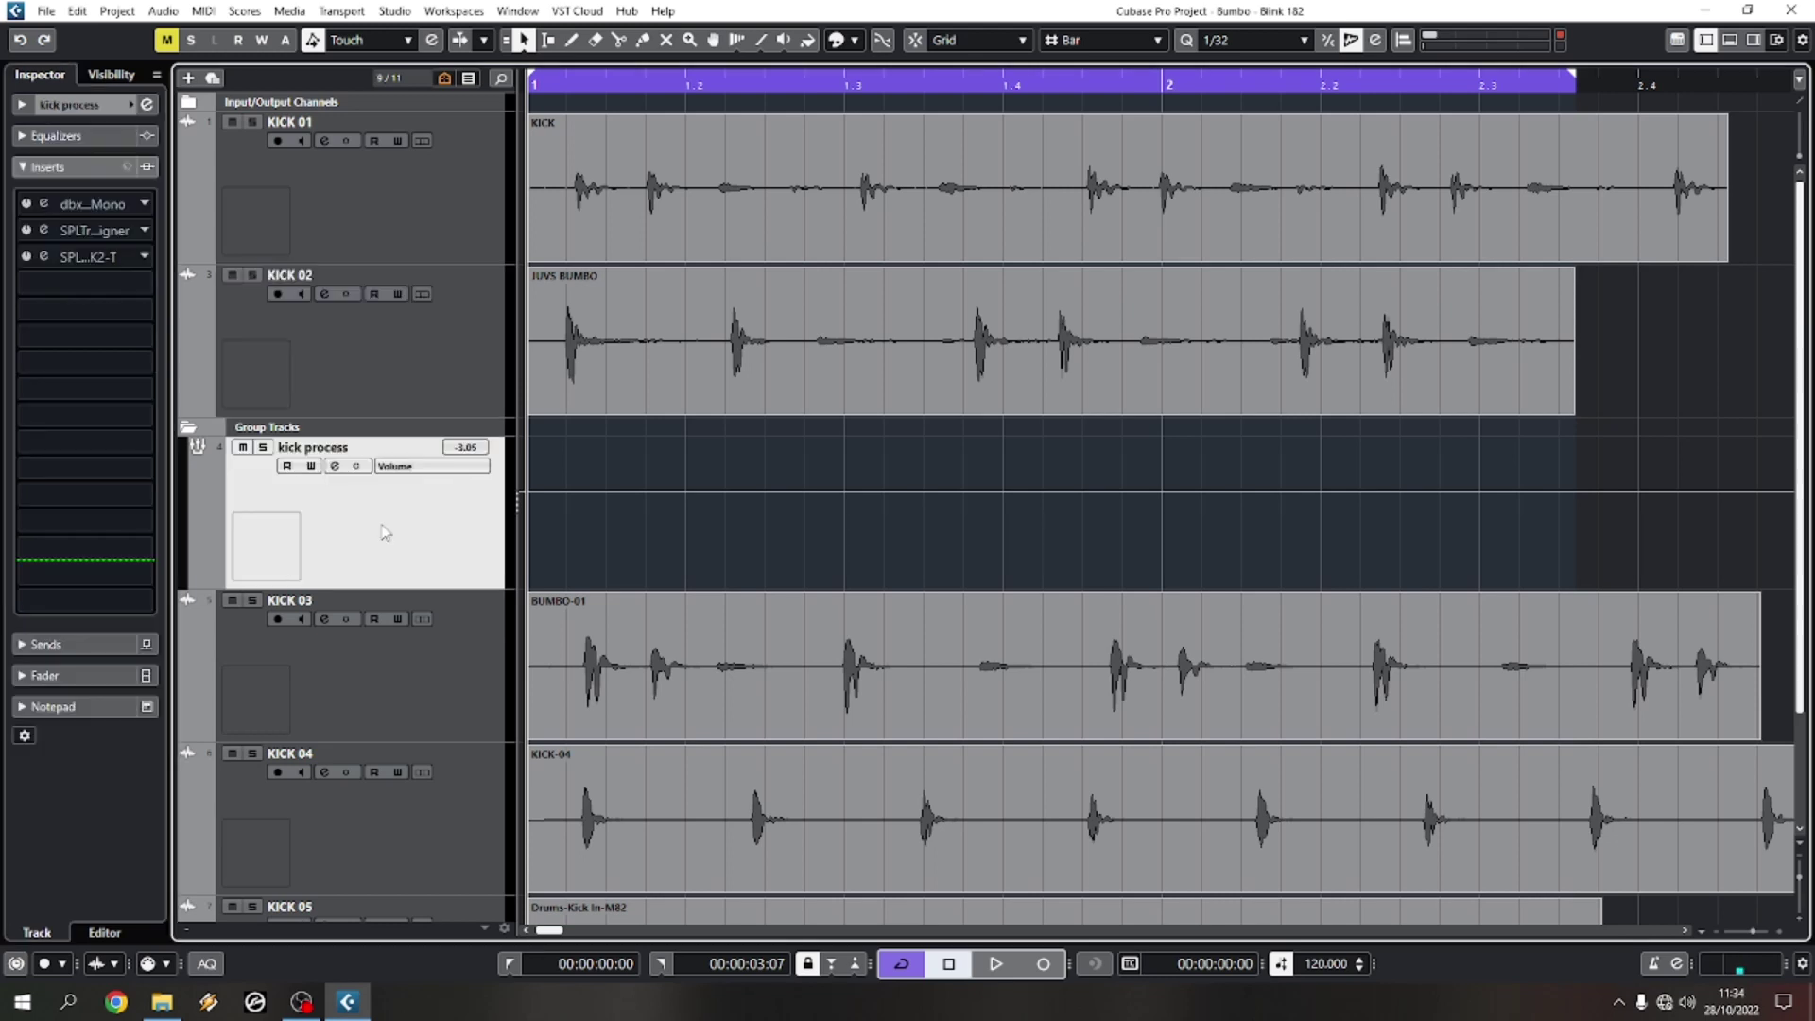
pyautogui.click(73, 681)
pyautogui.moveTo(55, 497); pyautogui.dragTo(48, 683)
pyautogui.press('space')
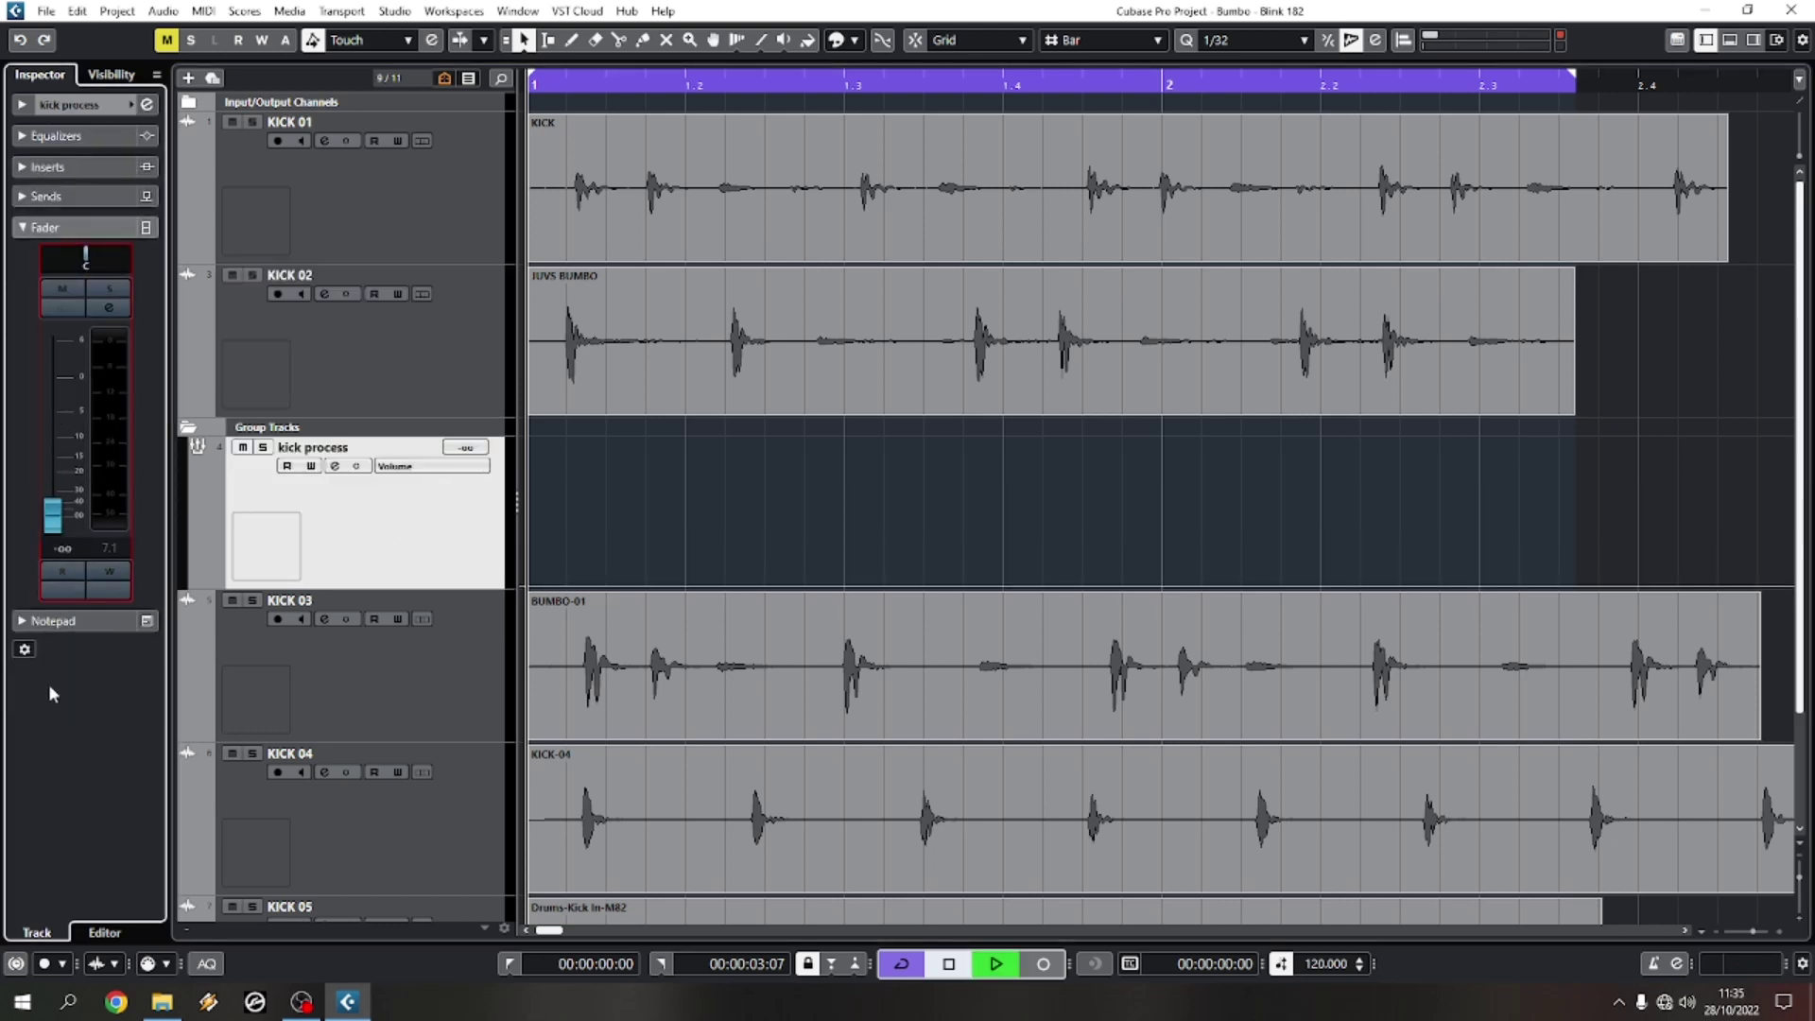
pyautogui.moveTo(52, 516); pyautogui.dragTo(71, 632)
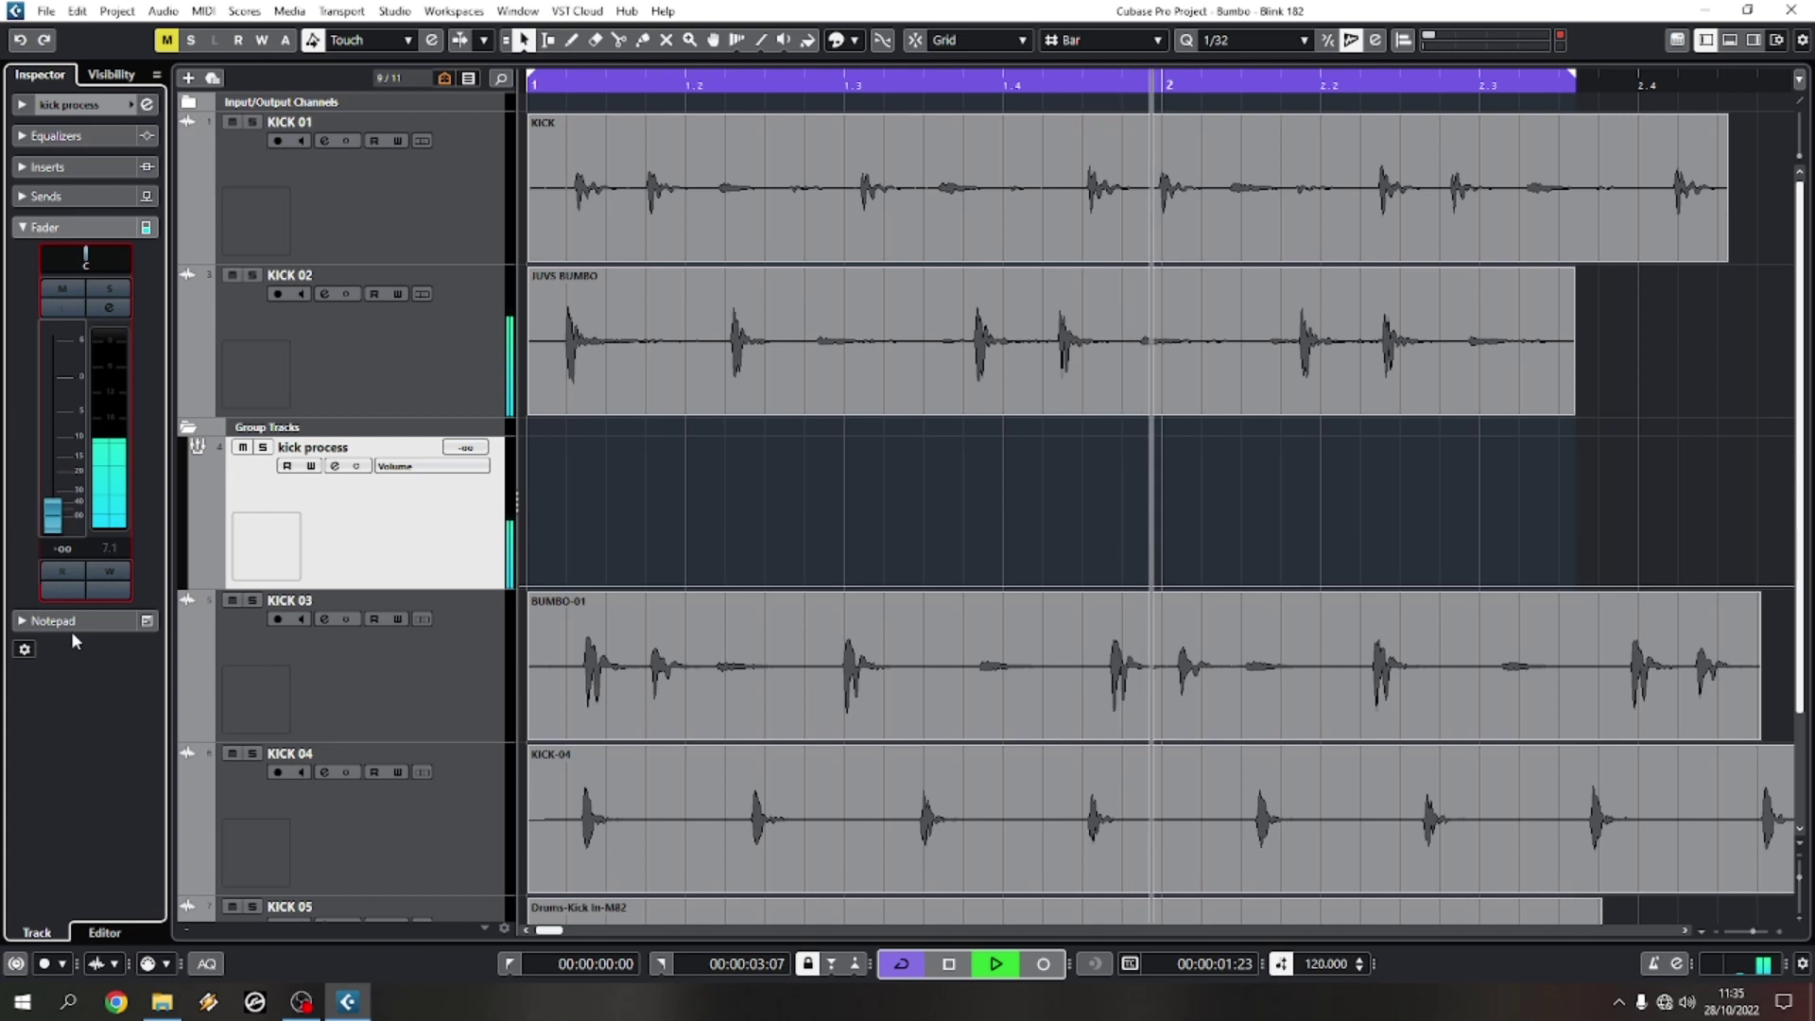
# Step: Play the loop from the start to hear KICK 02 without the kick process group, then stop playback
pyautogui.press('space')
pyautogui.click(421, 355)
pyautogui.click(441, 524)
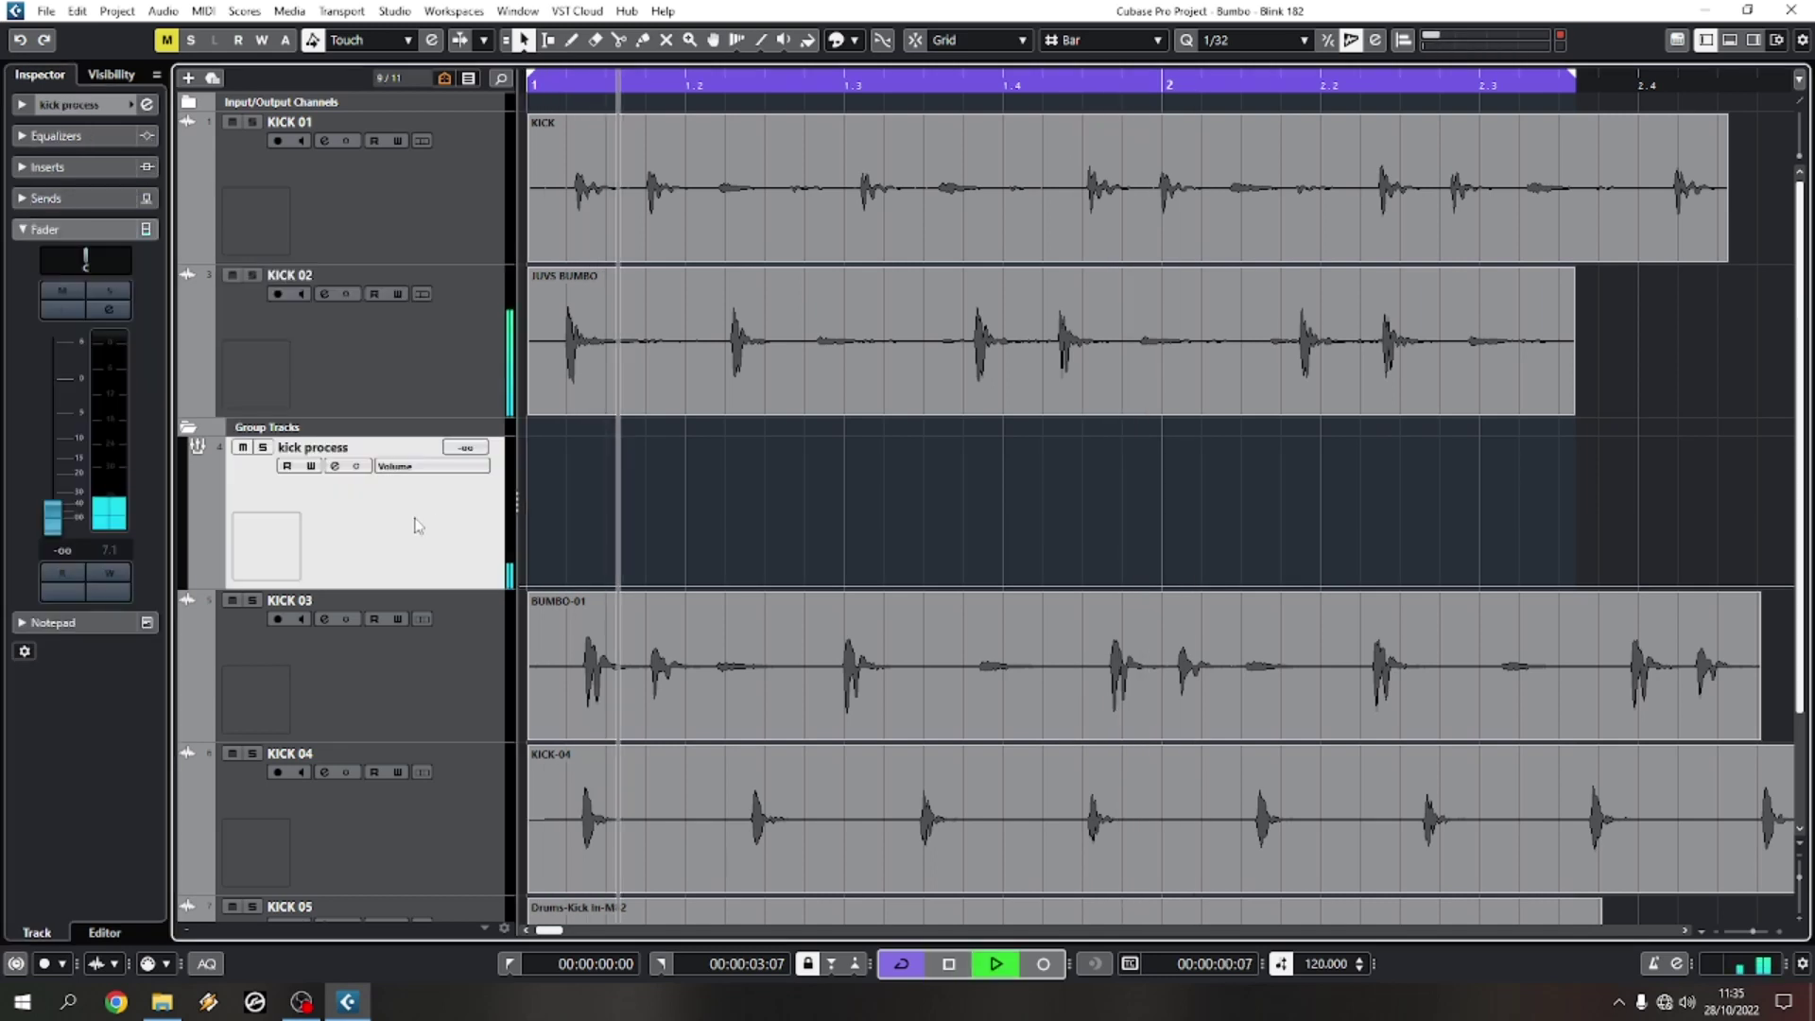
pyautogui.click(355, 360)
pyautogui.press('space')
pyautogui.click(371, 526)
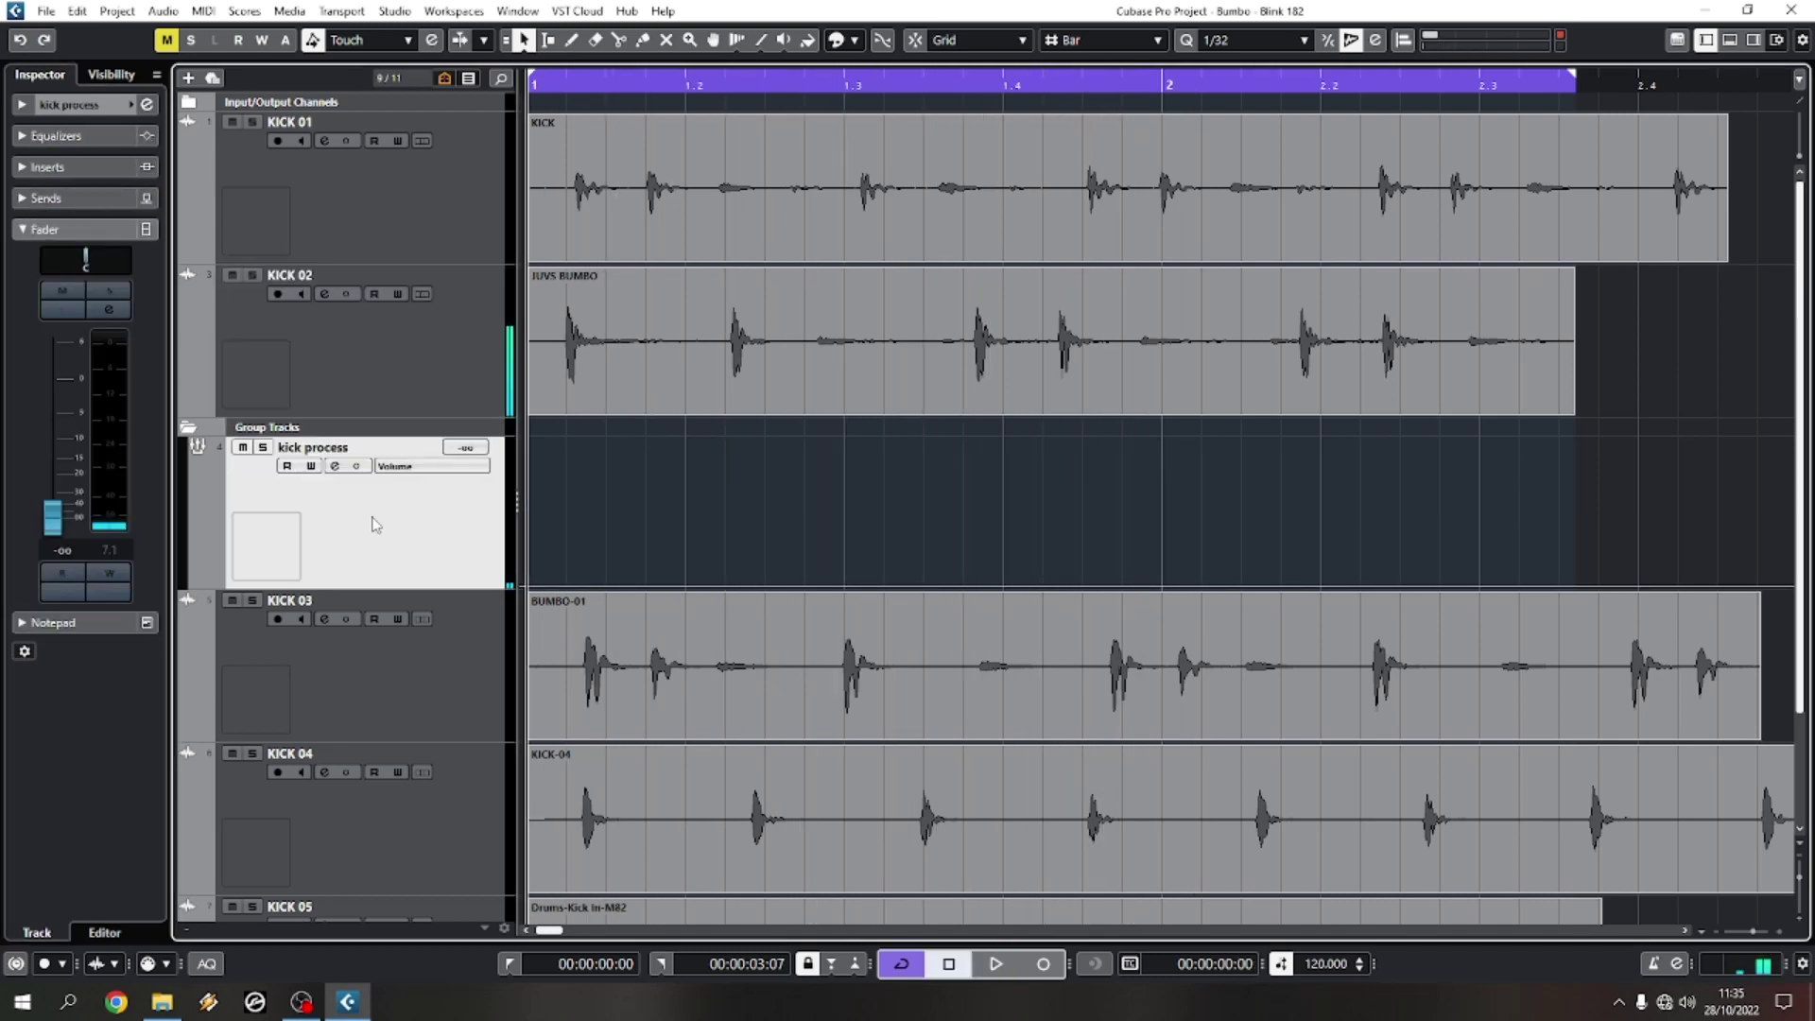
# Step: Raise the kick process group's fader to about -9.98 dB while listening to the loop
pyautogui.click(81, 166)
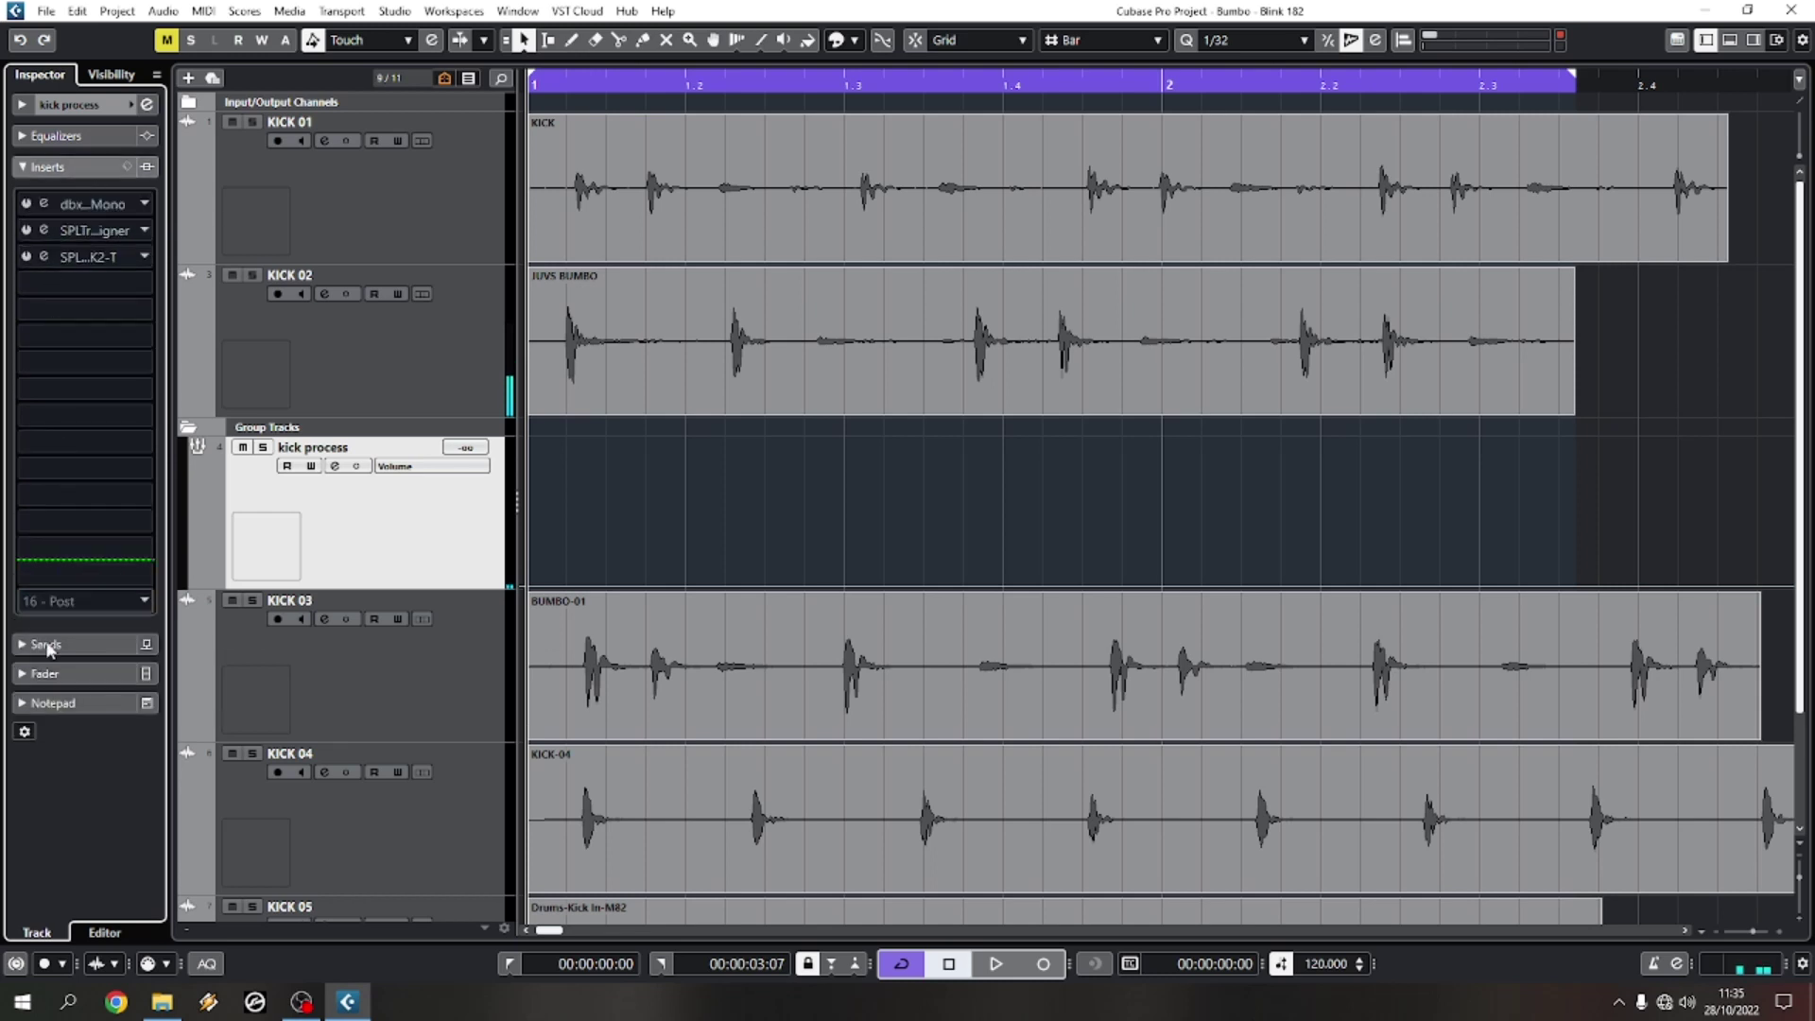
pyautogui.click(57, 673)
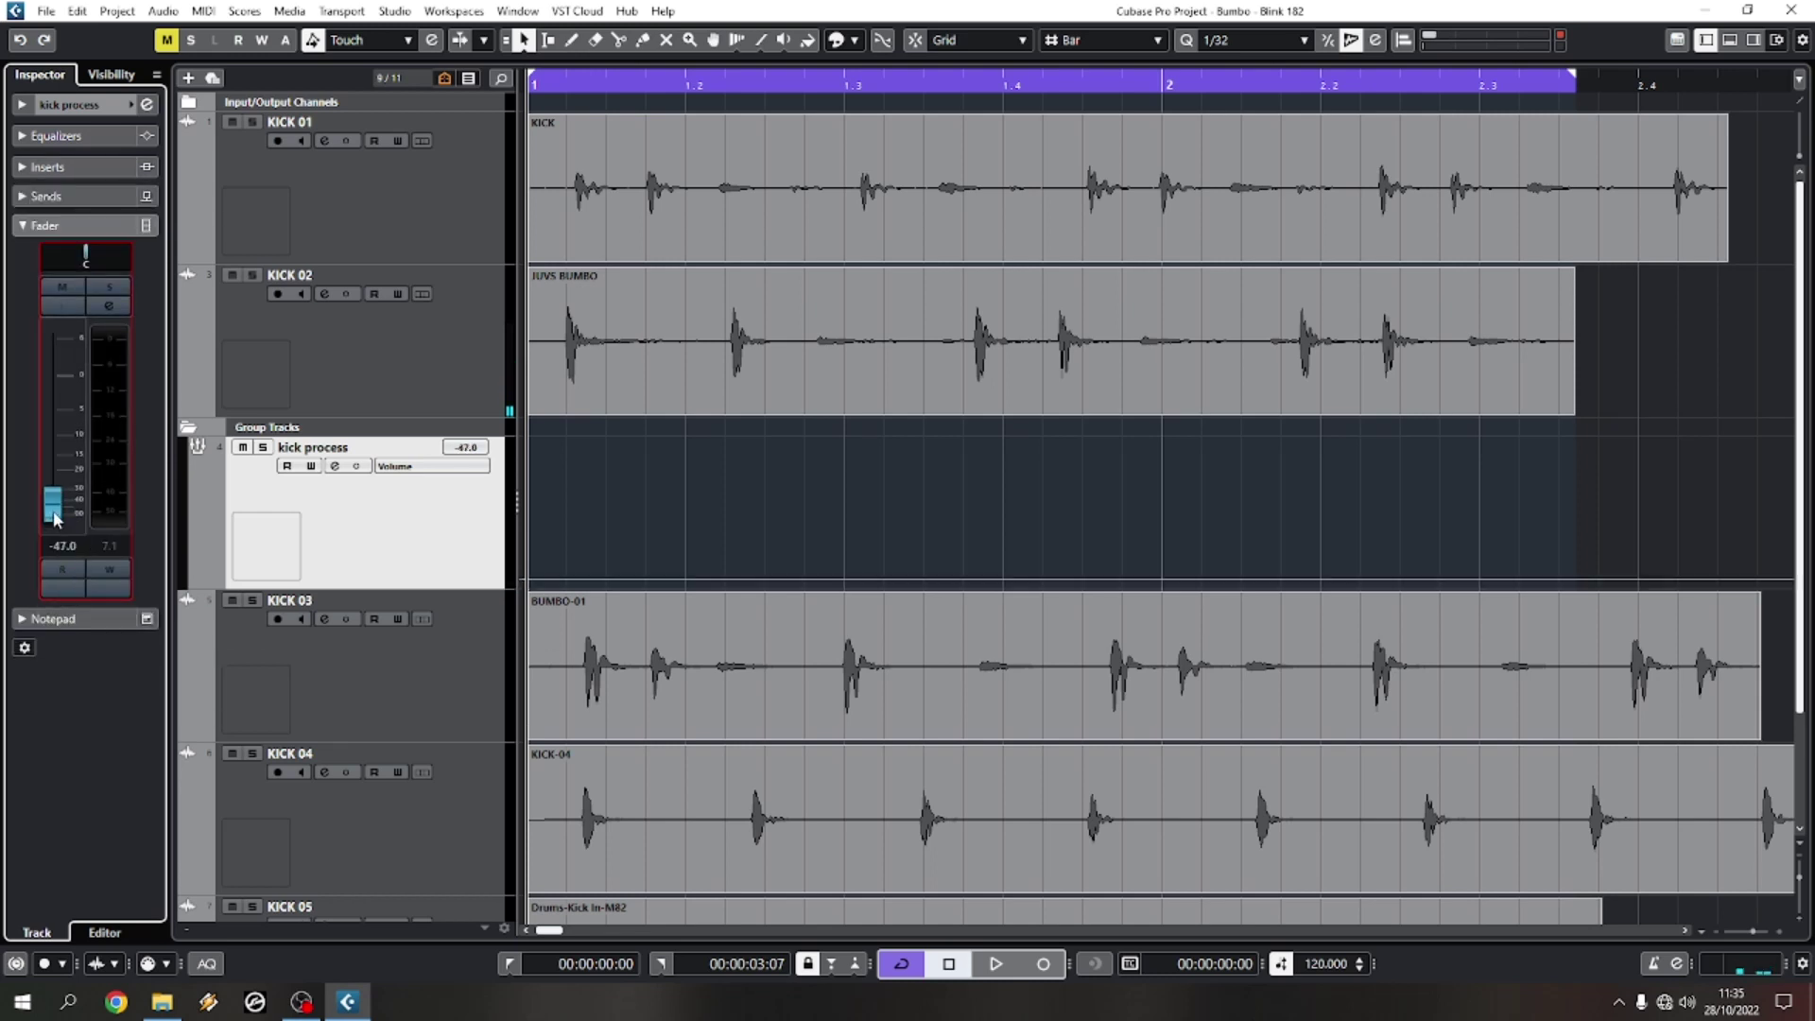
pyautogui.press('space')
pyautogui.moveTo(57, 511); pyautogui.dragTo(74, 437)
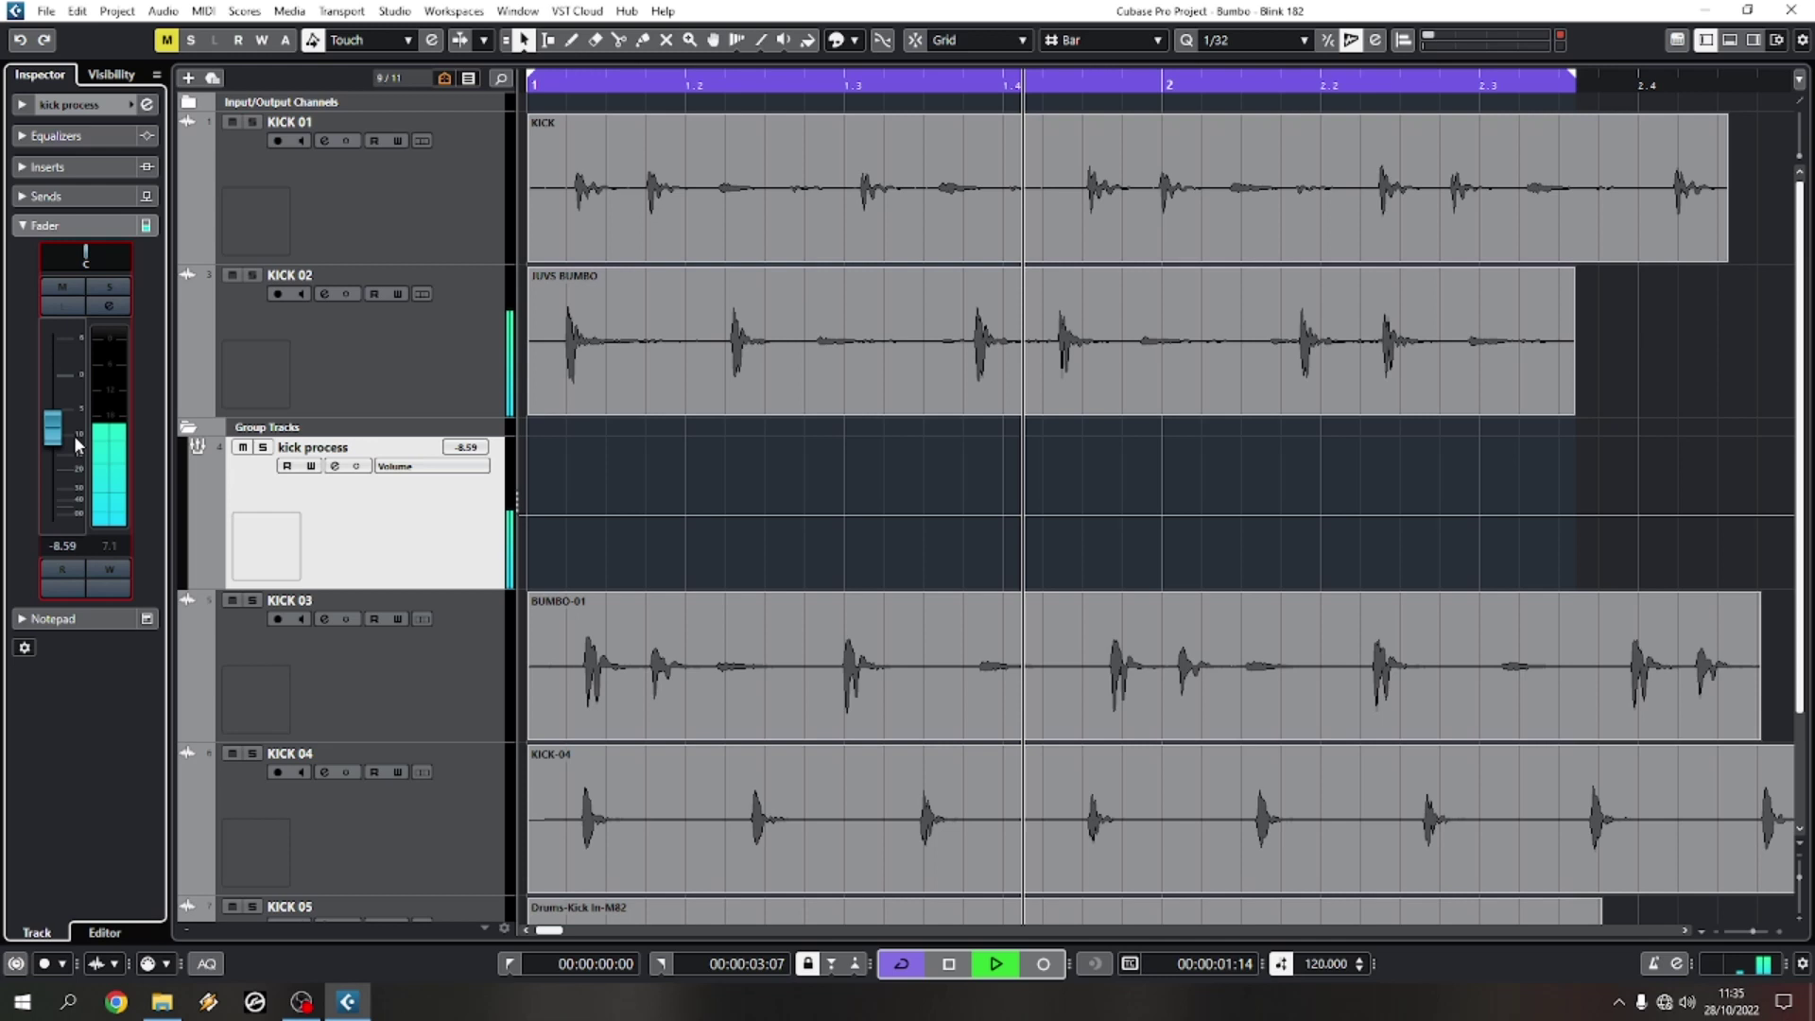
pyautogui.press('space')
# Step: Activate the kick process group's dbx-160 Mono insert and compare it with its bypassed state during playback
pyautogui.click(76, 170)
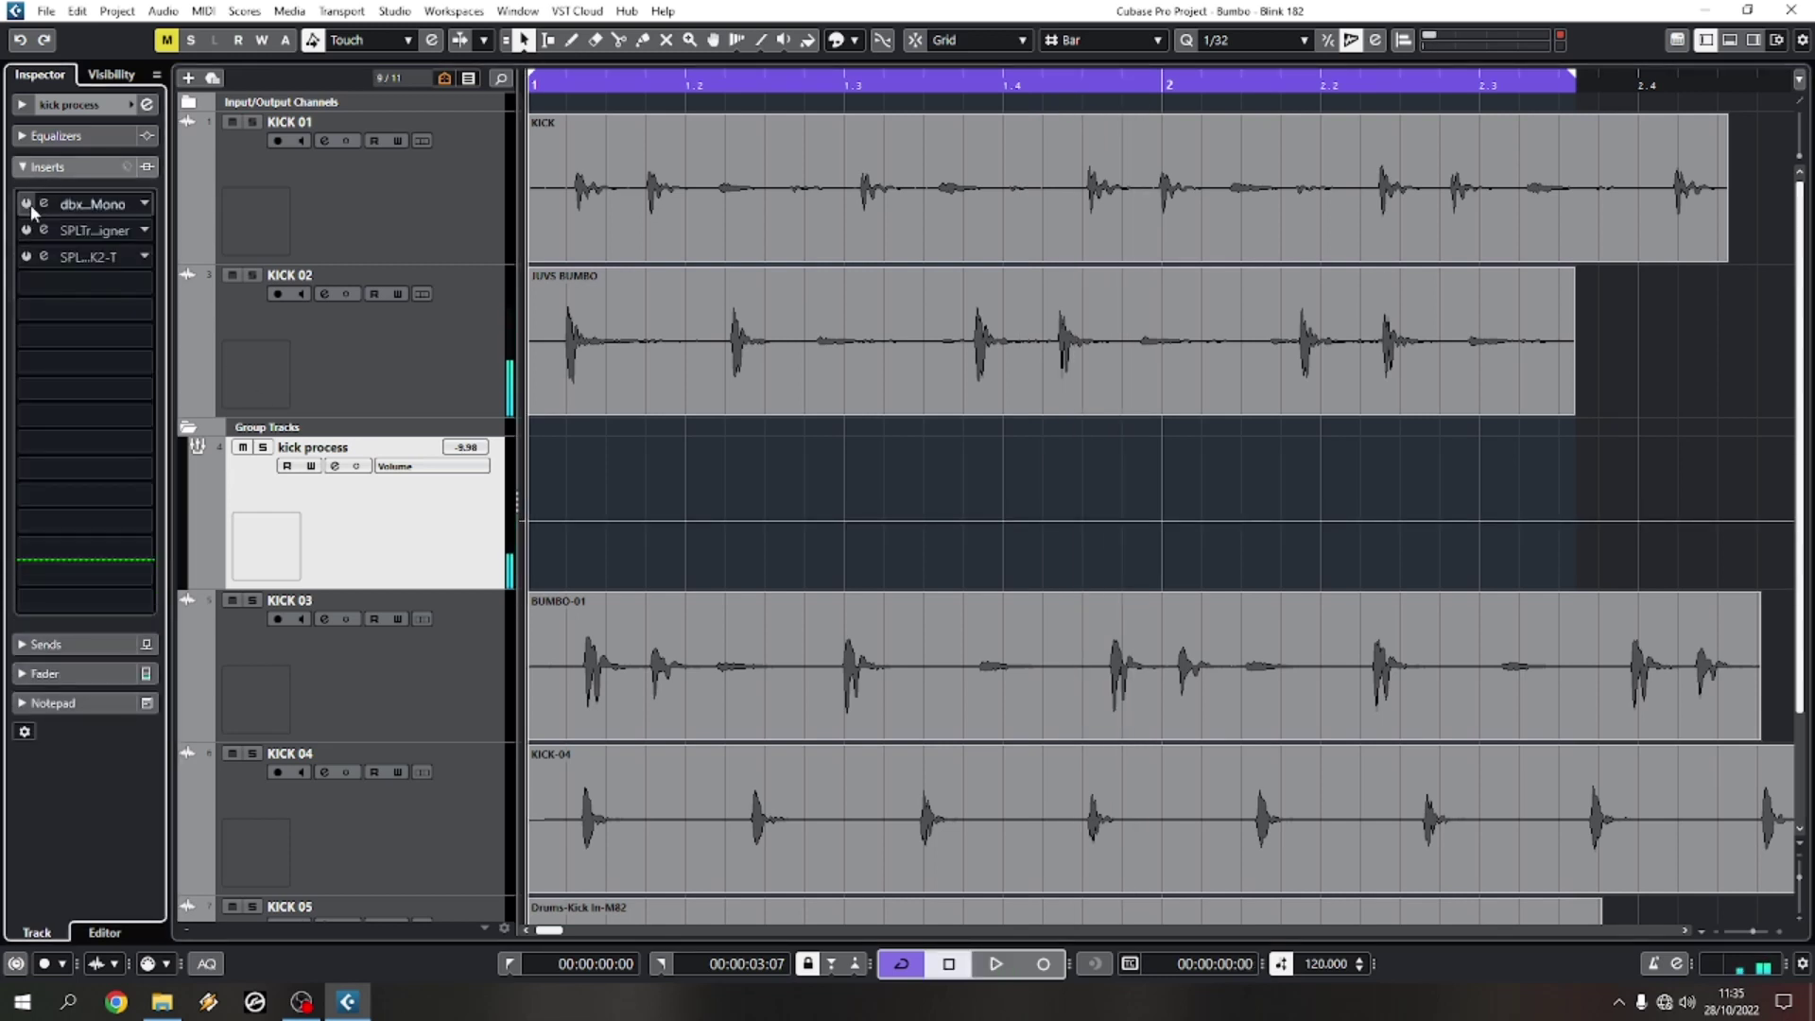
pyautogui.click(44, 203)
pyautogui.press('space')
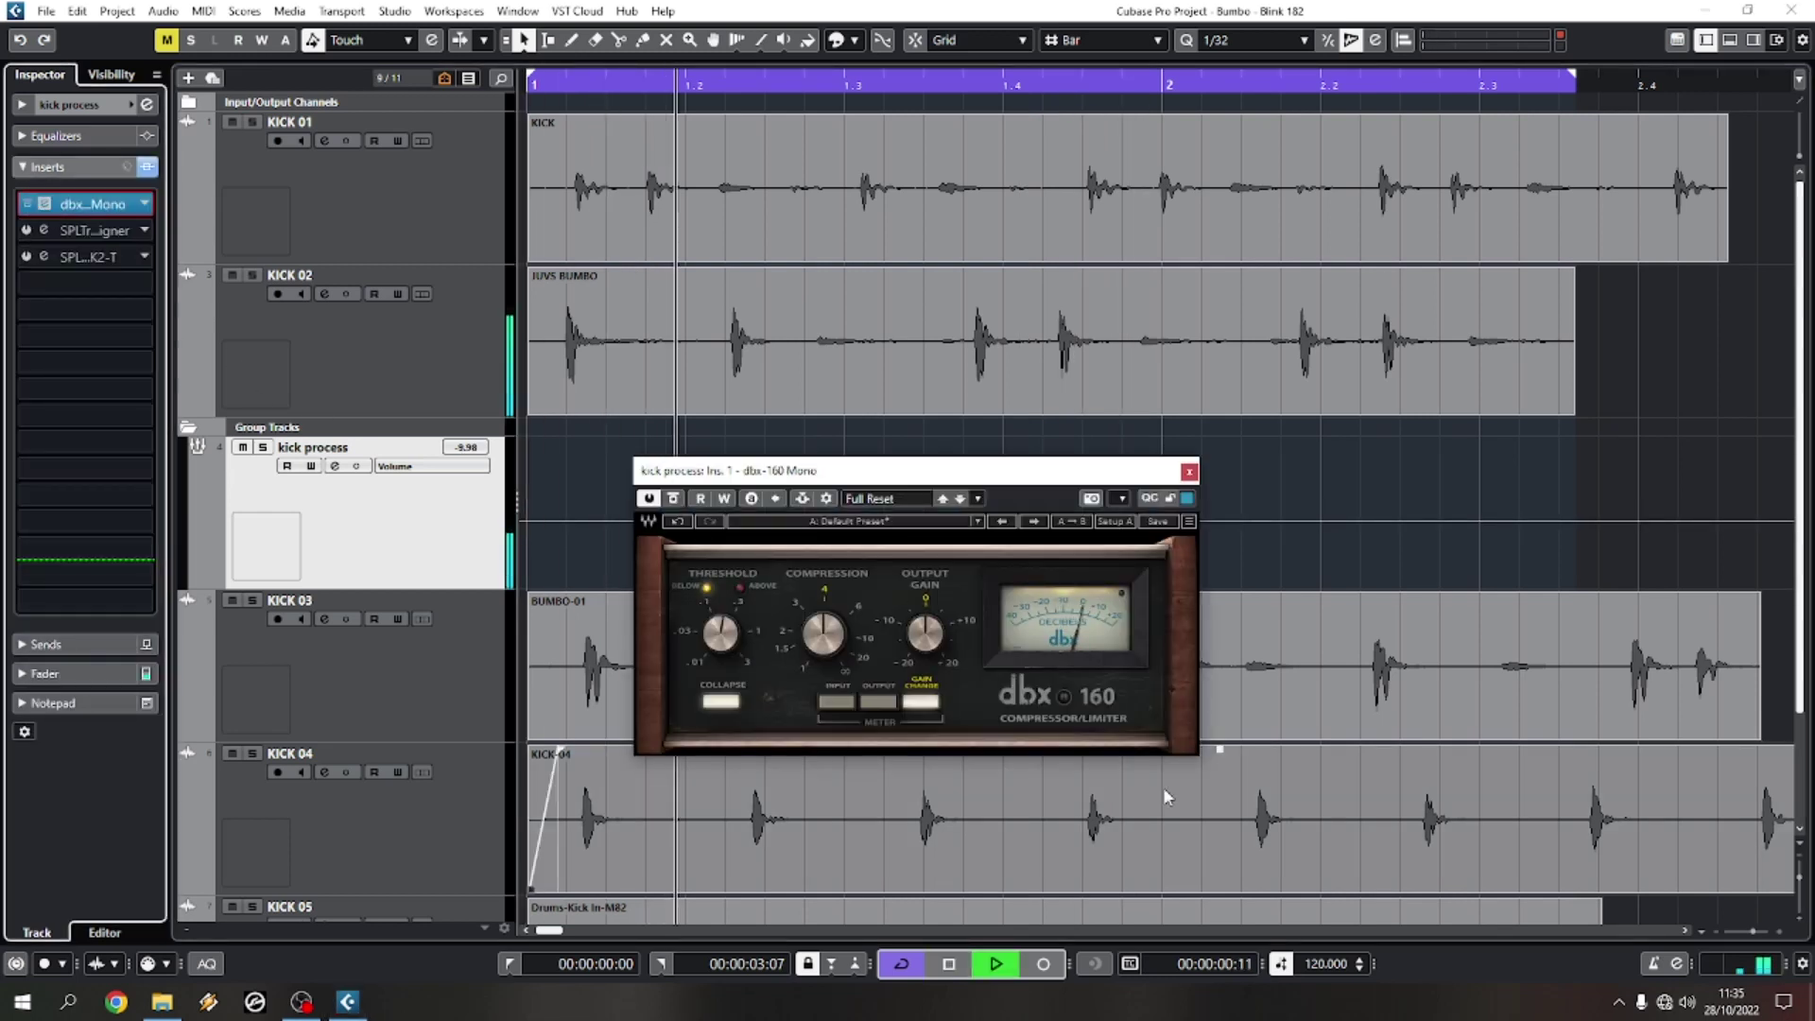
pyautogui.click(673, 499)
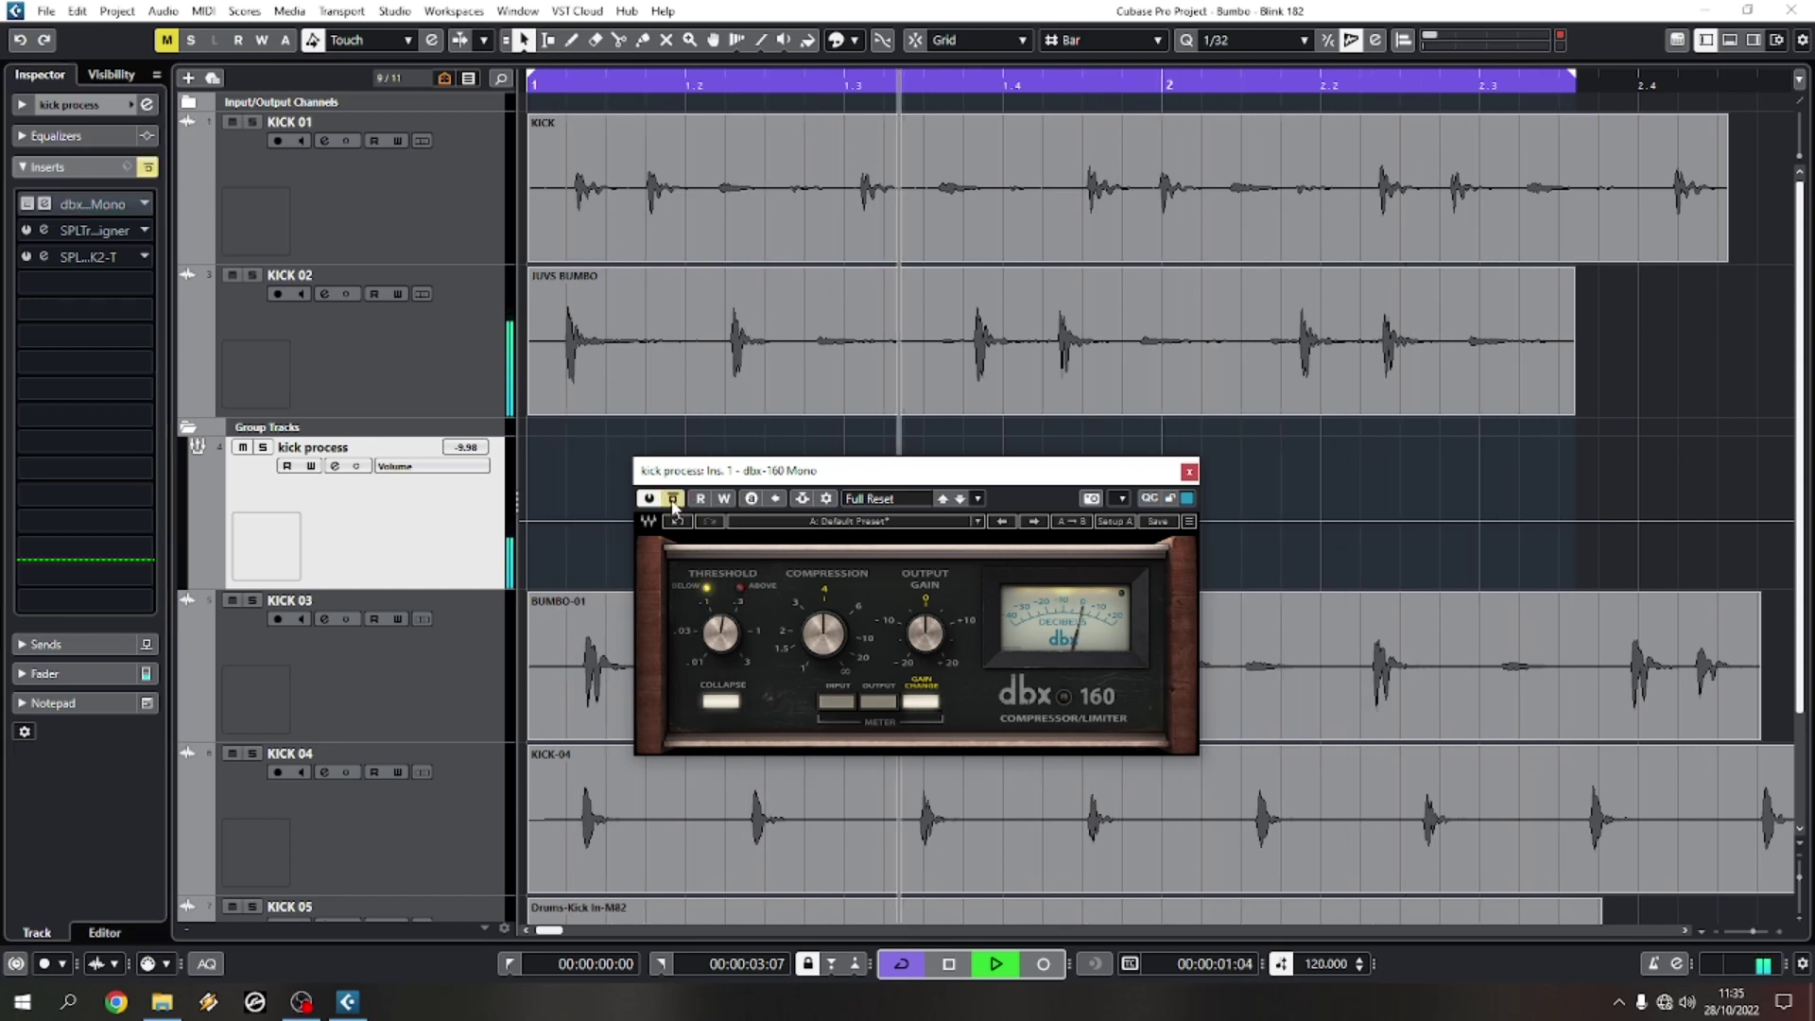
pyautogui.press('space')
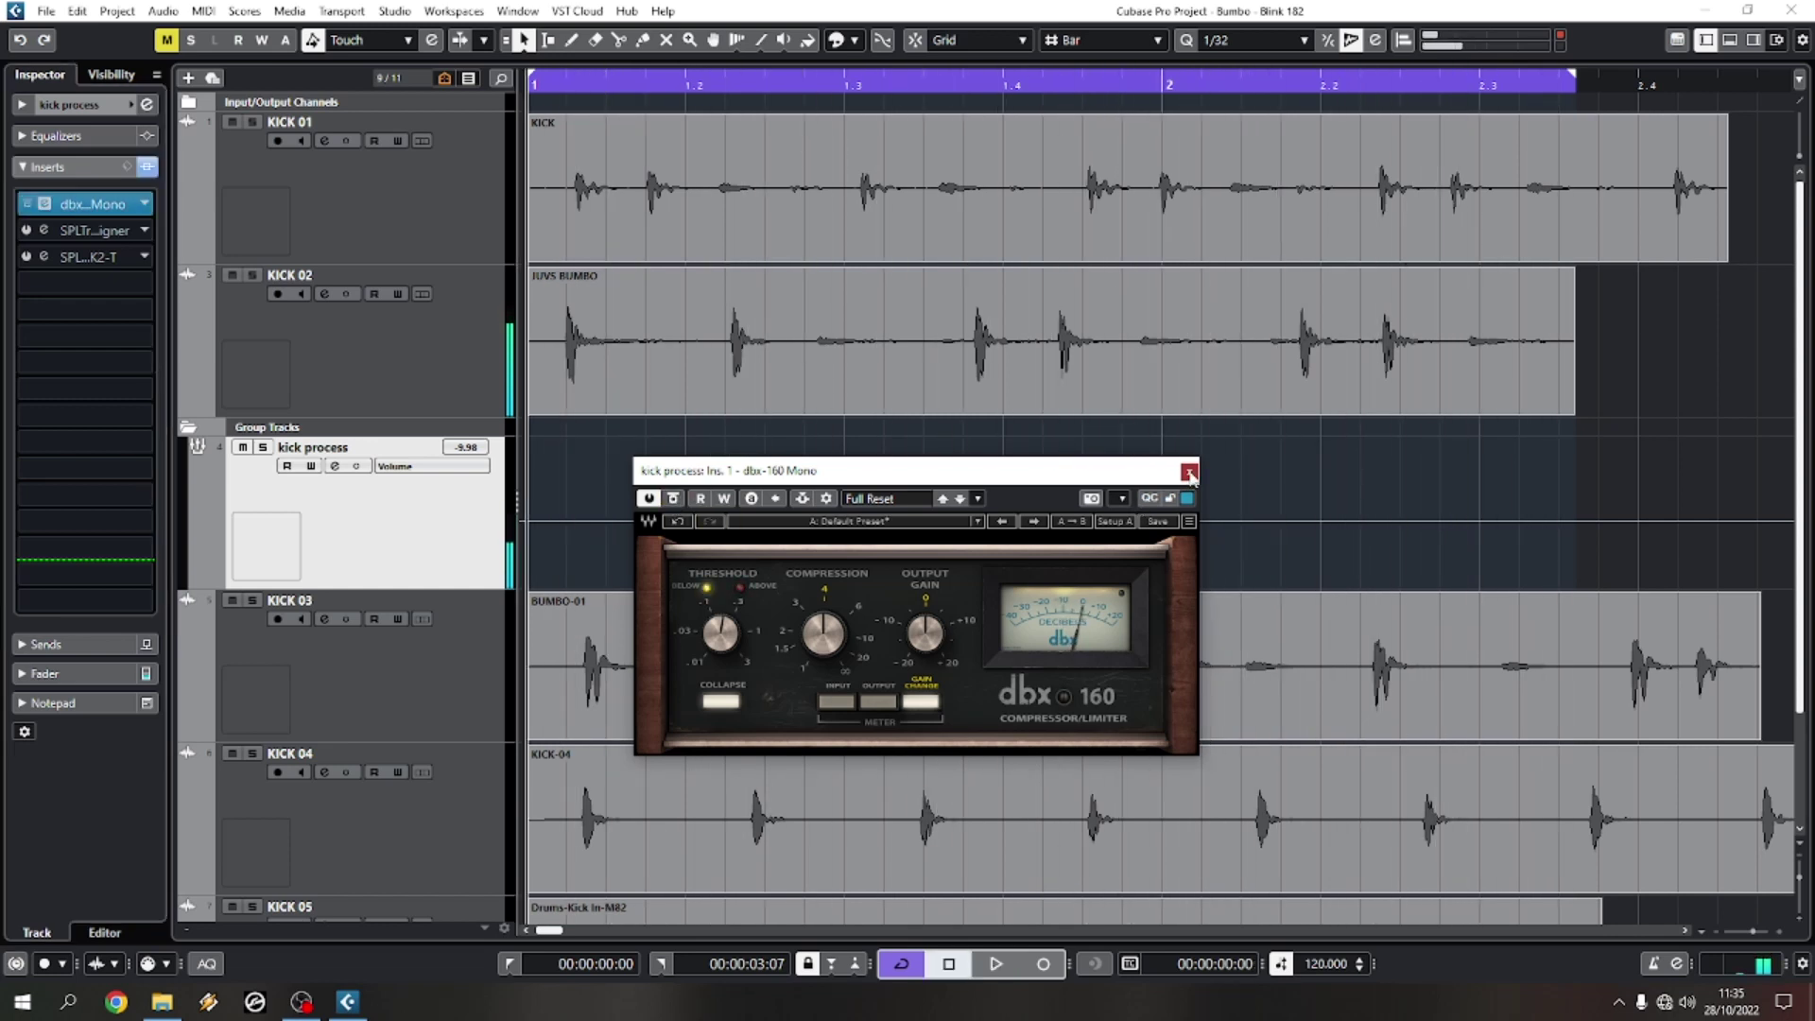
pyautogui.click(1189, 470)
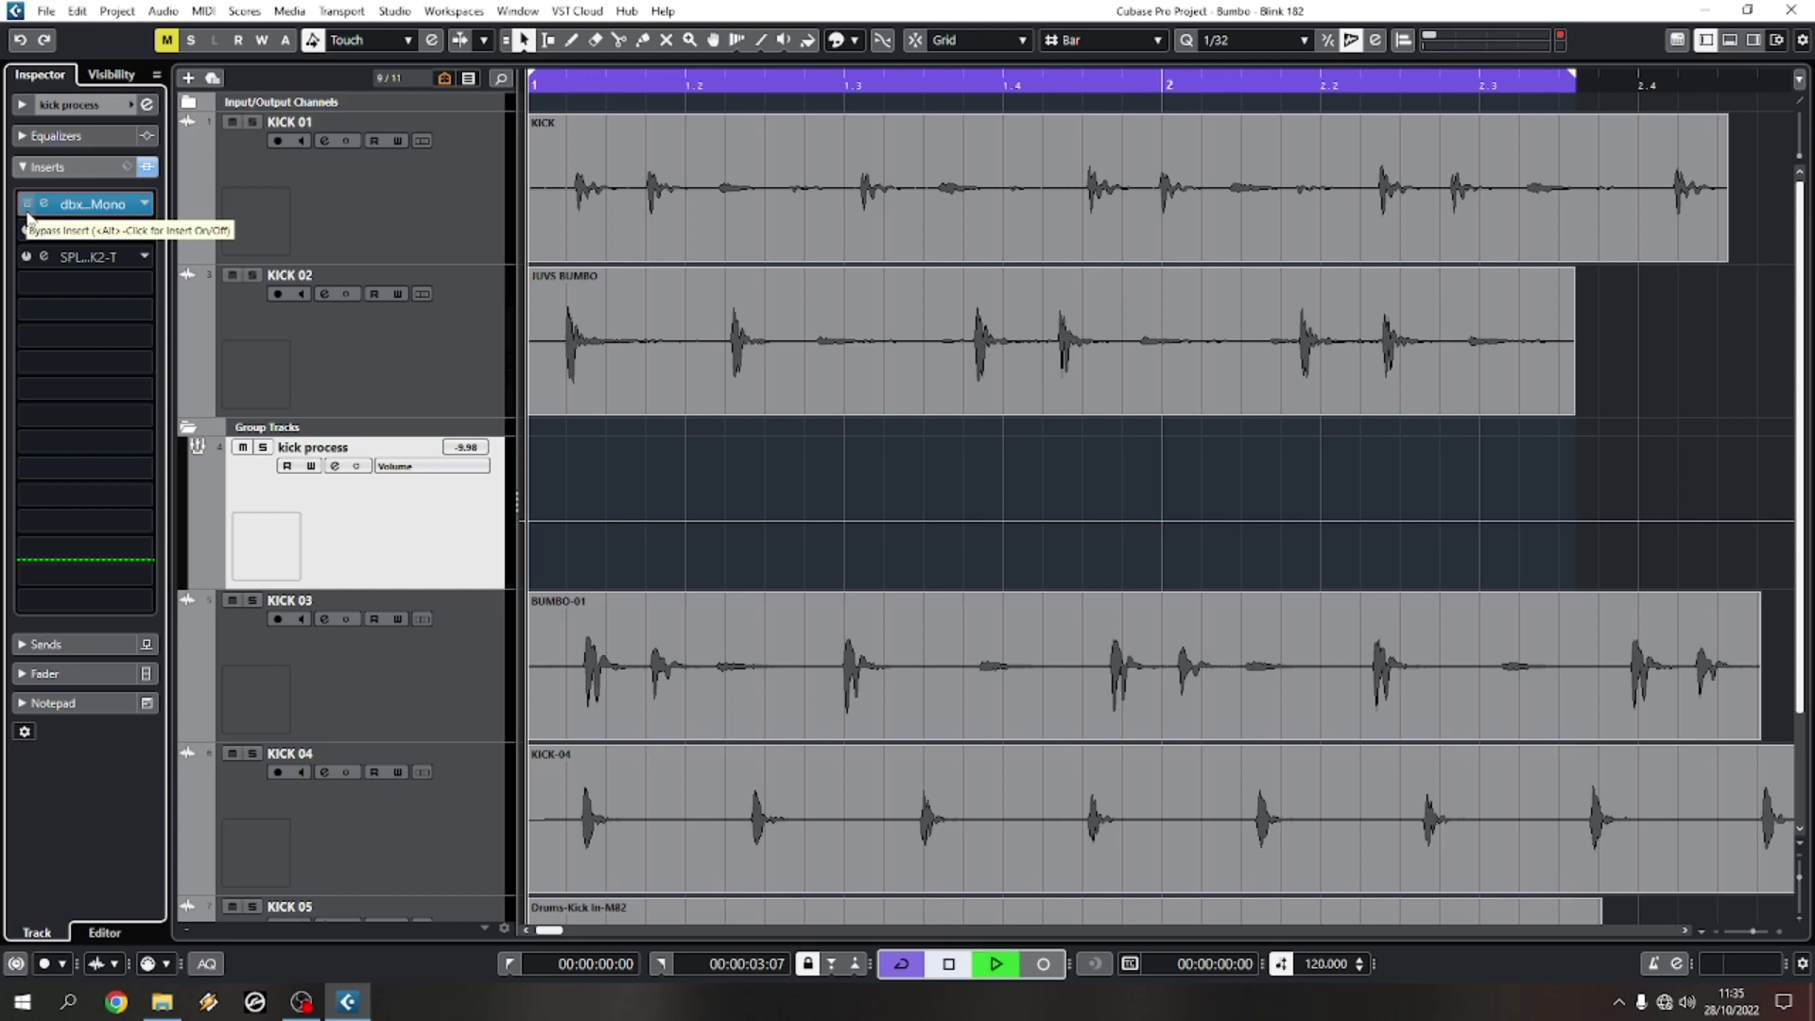
# Step: Listen to the loop with the dbx-160 active, and pull the kick process group's fader down to -∞
pyautogui.press('space')
pyautogui.press('space')
pyautogui.press('space')
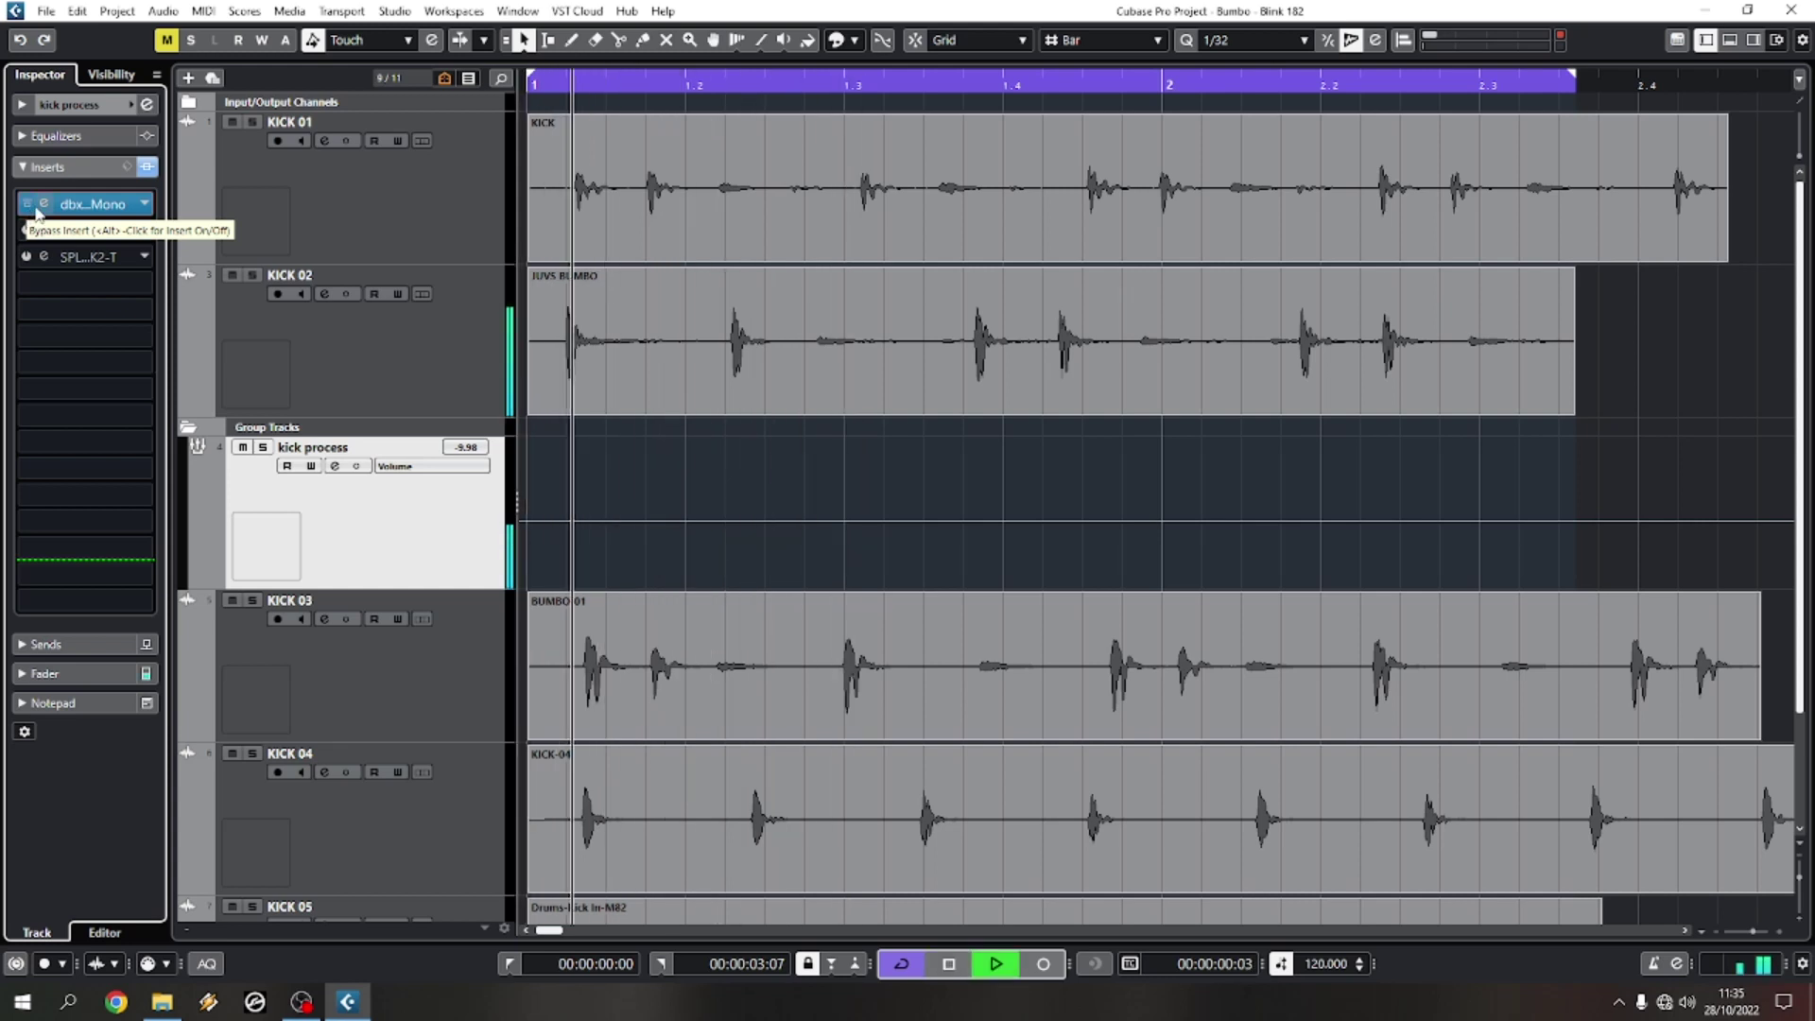
pyautogui.press('space')
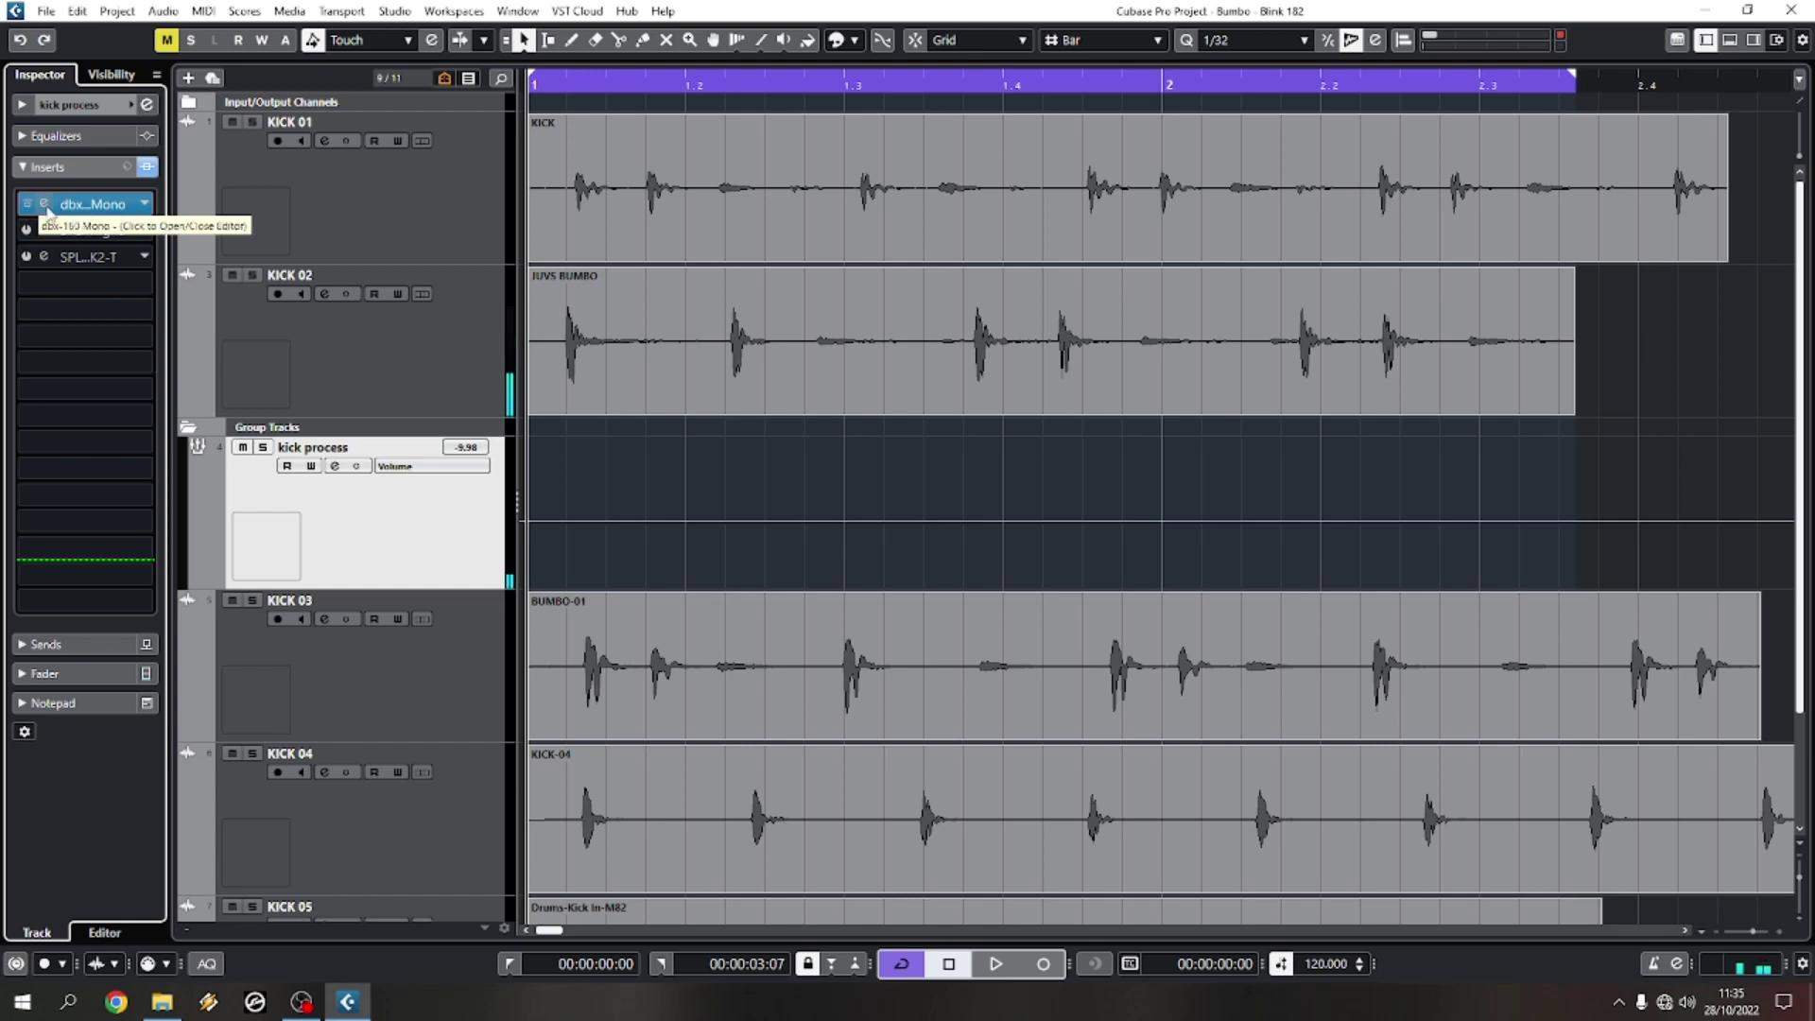
pyautogui.click(64, 673)
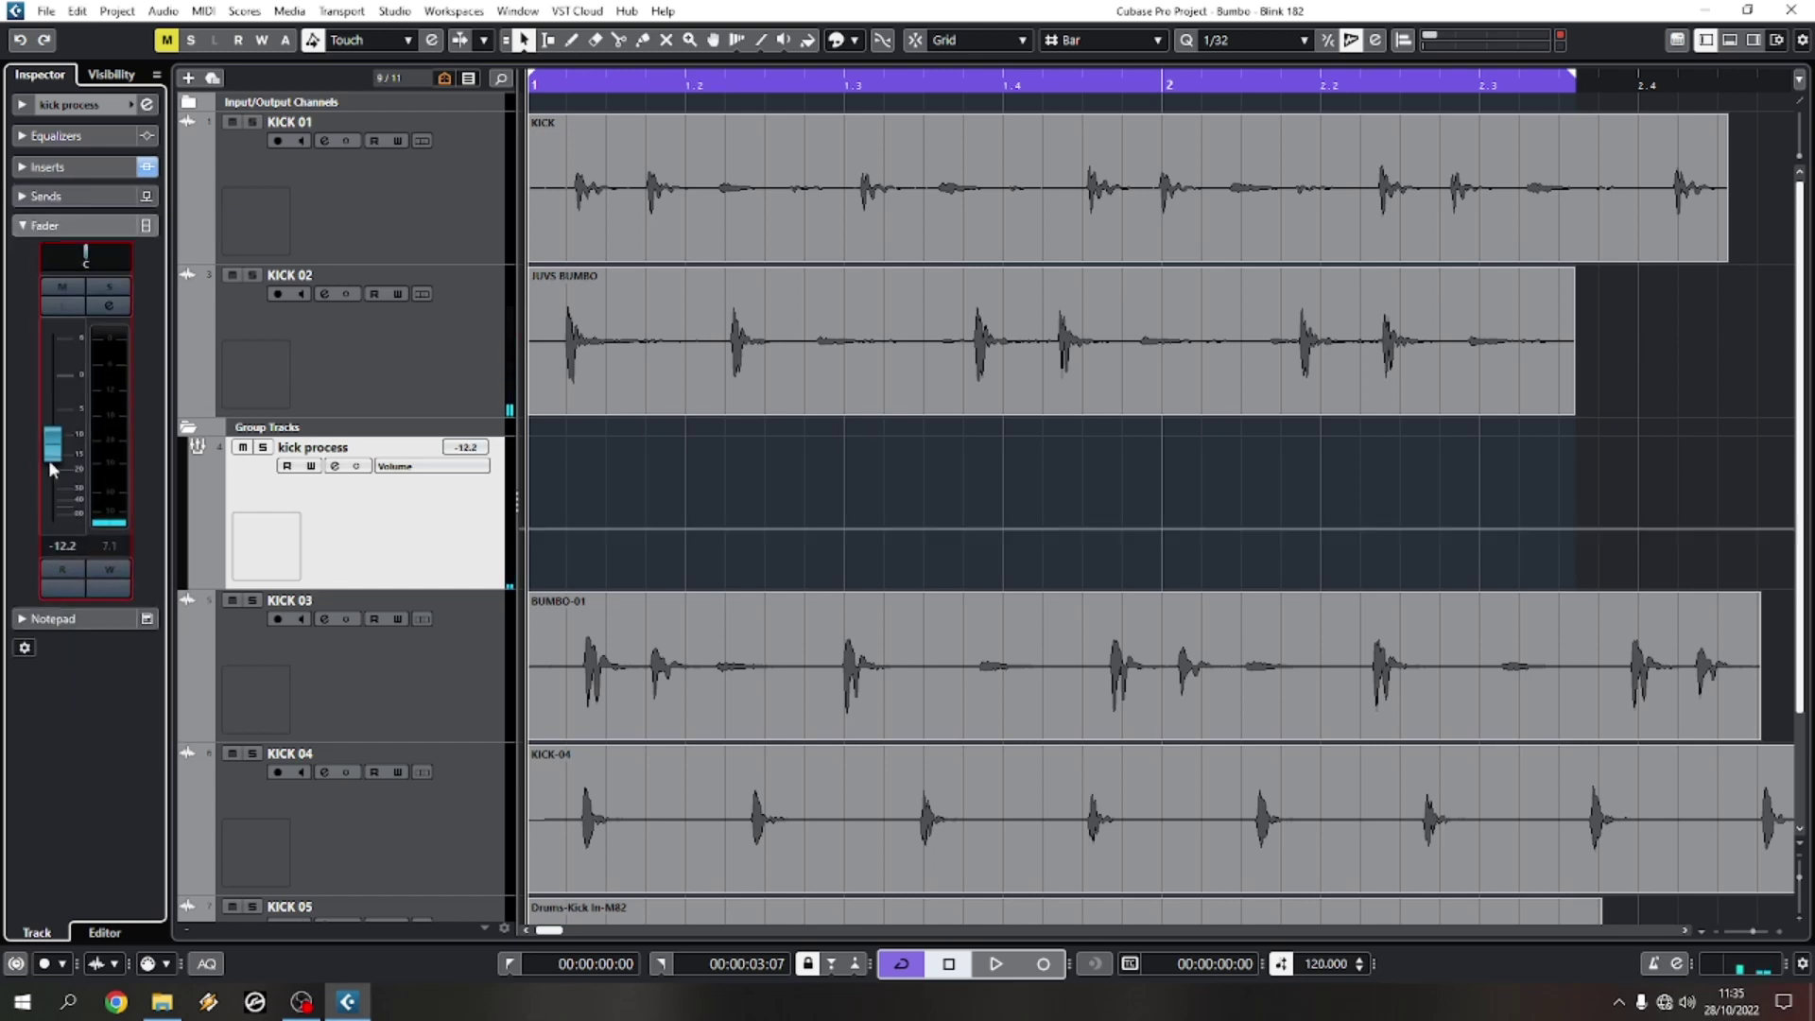
# Step: Set the low EQ band's gain to 1.4 dB in KICK 02's Scheps Omni Channel while listening to the loop
pyautogui.click(363, 369)
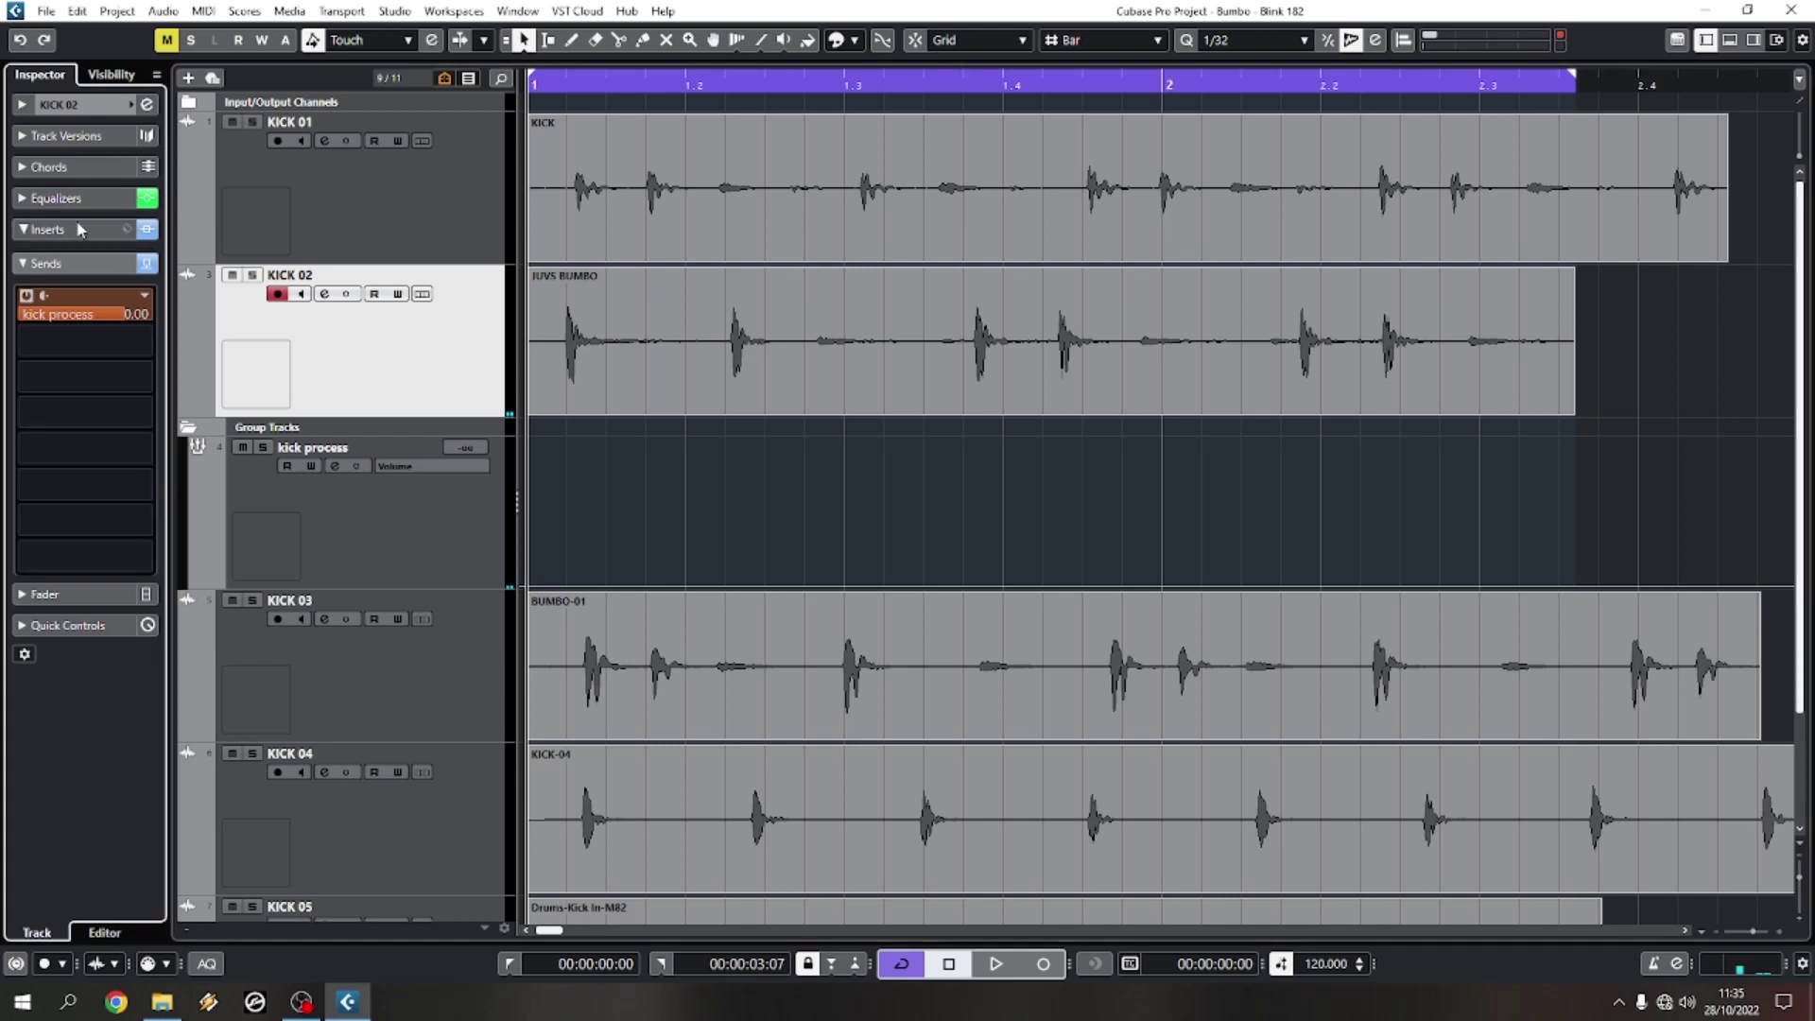
pyautogui.click(47, 228)
pyautogui.press('space')
pyautogui.click(43, 266)
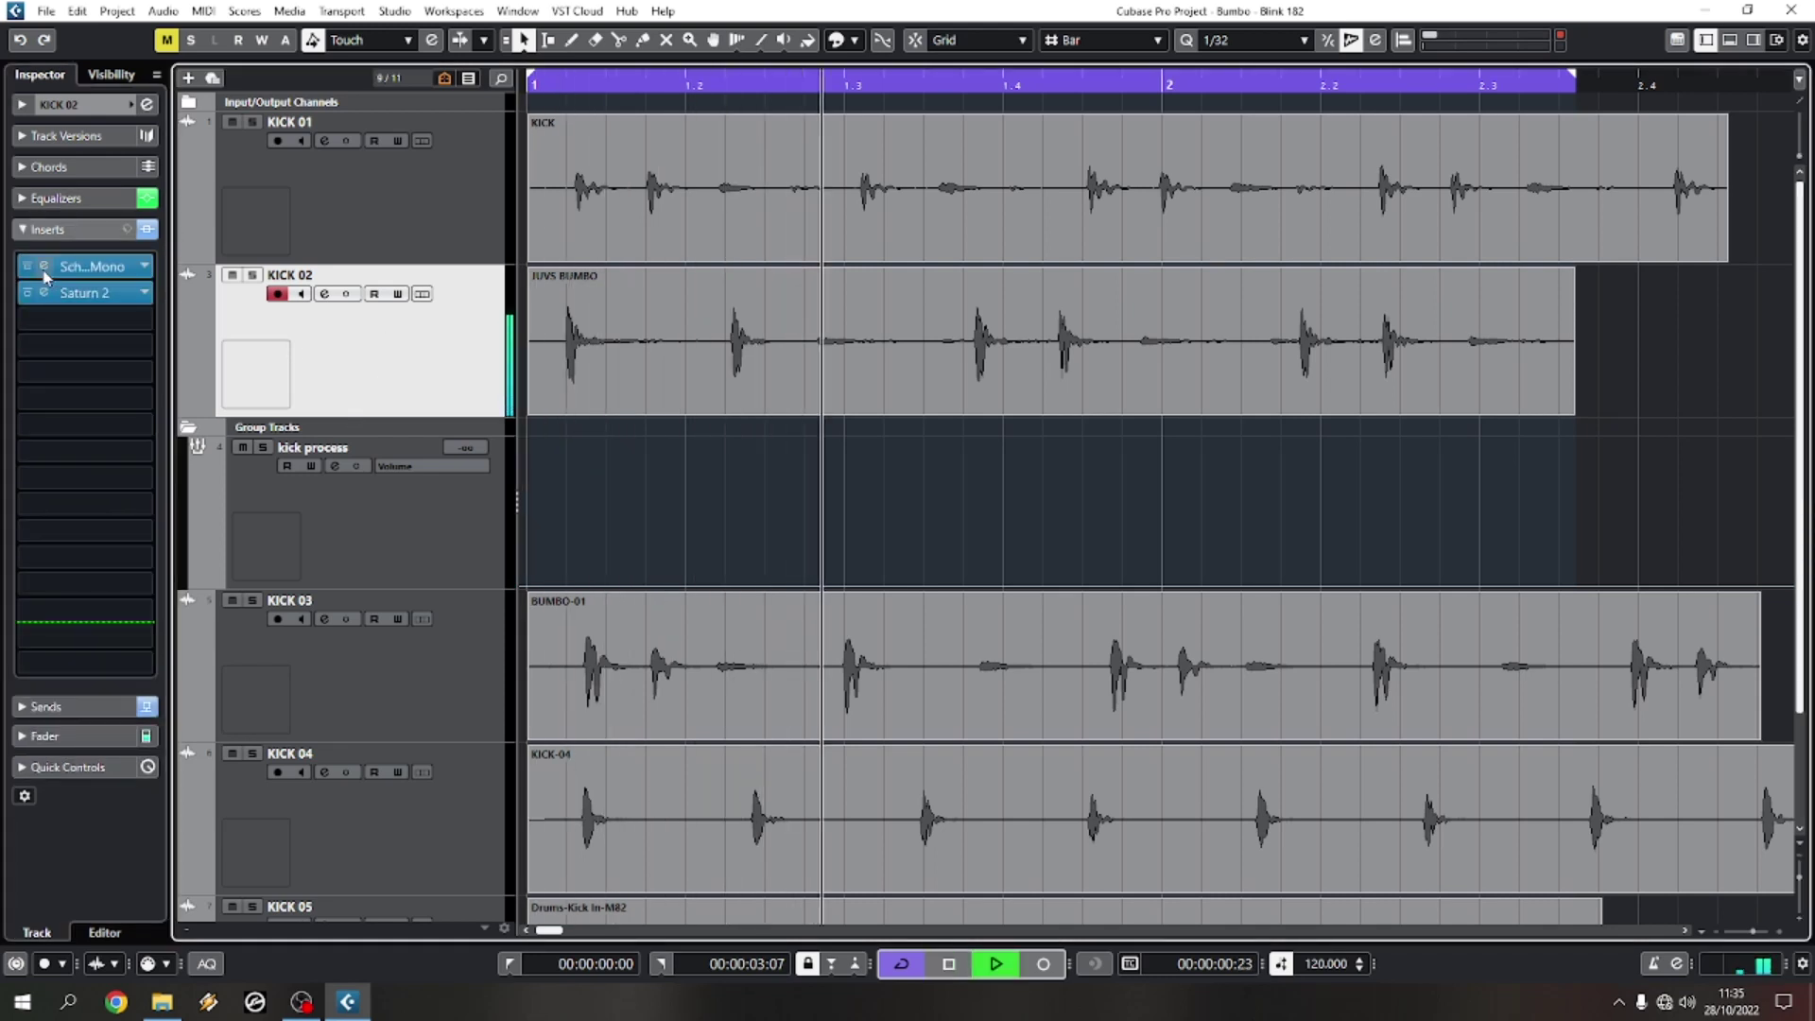
pyautogui.press('space')
pyautogui.moveTo(835, 771); pyautogui.dragTo(835, 764)
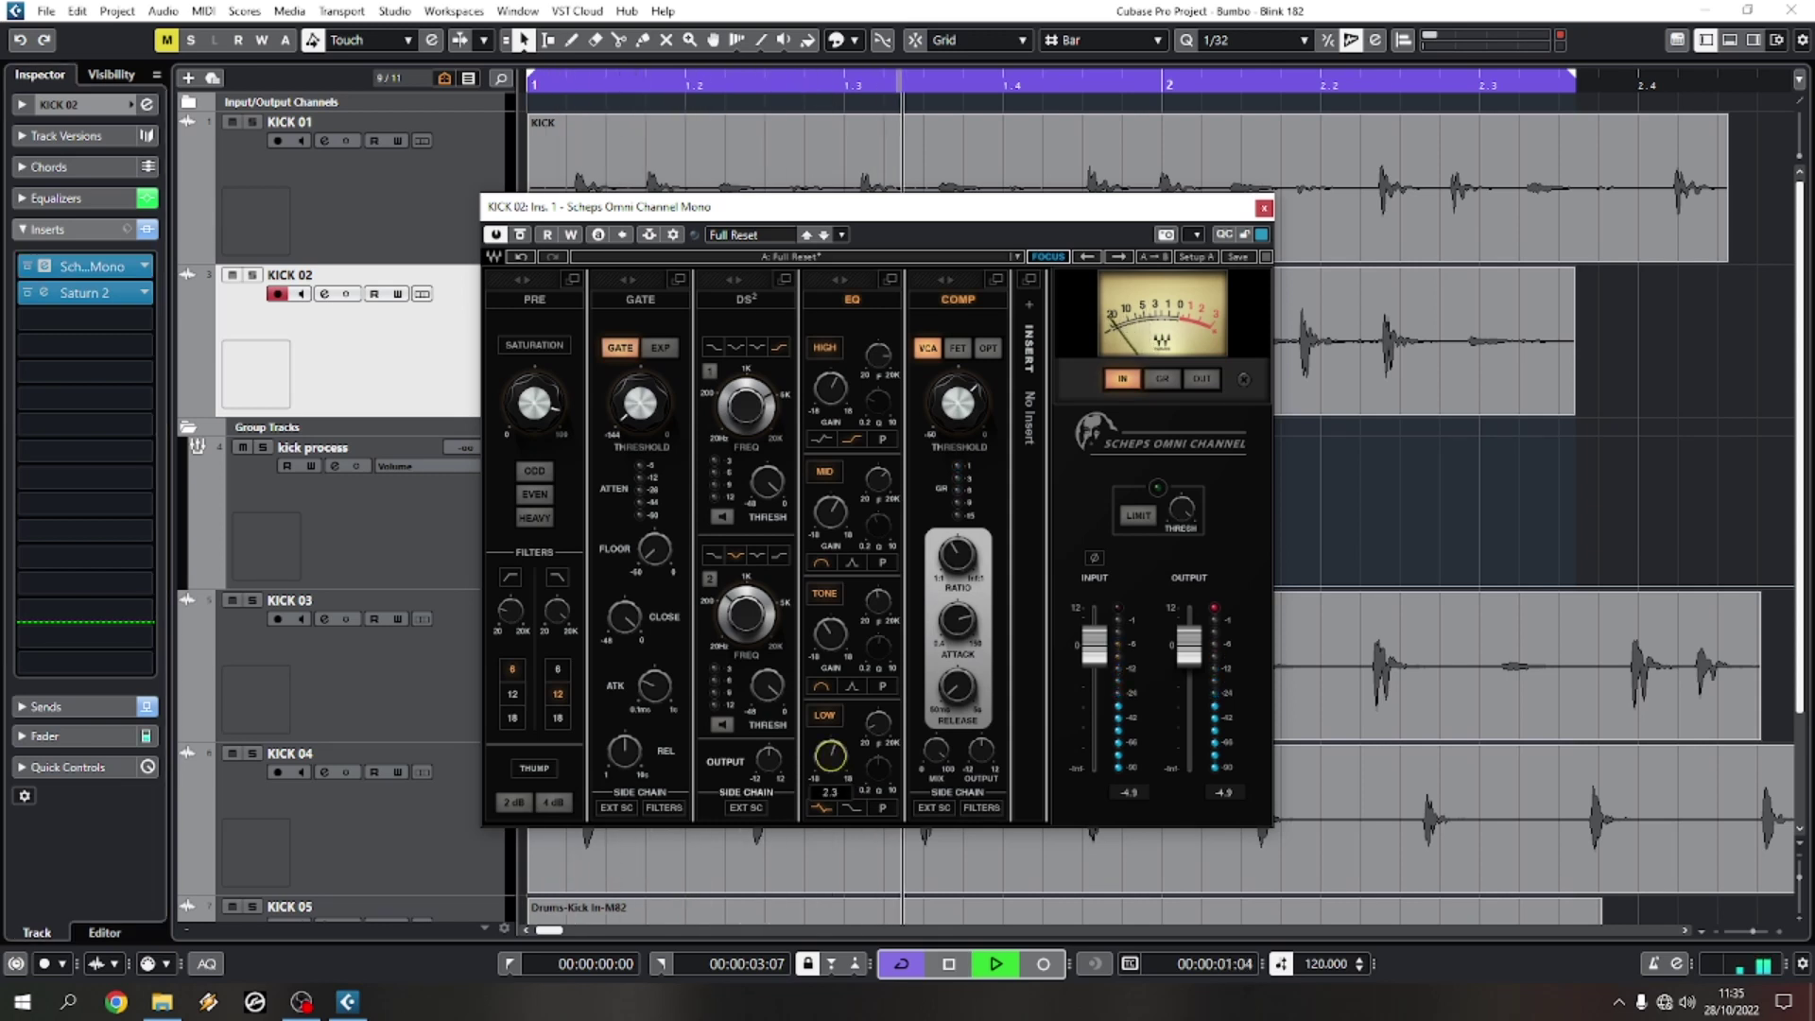
pyautogui.press('space')
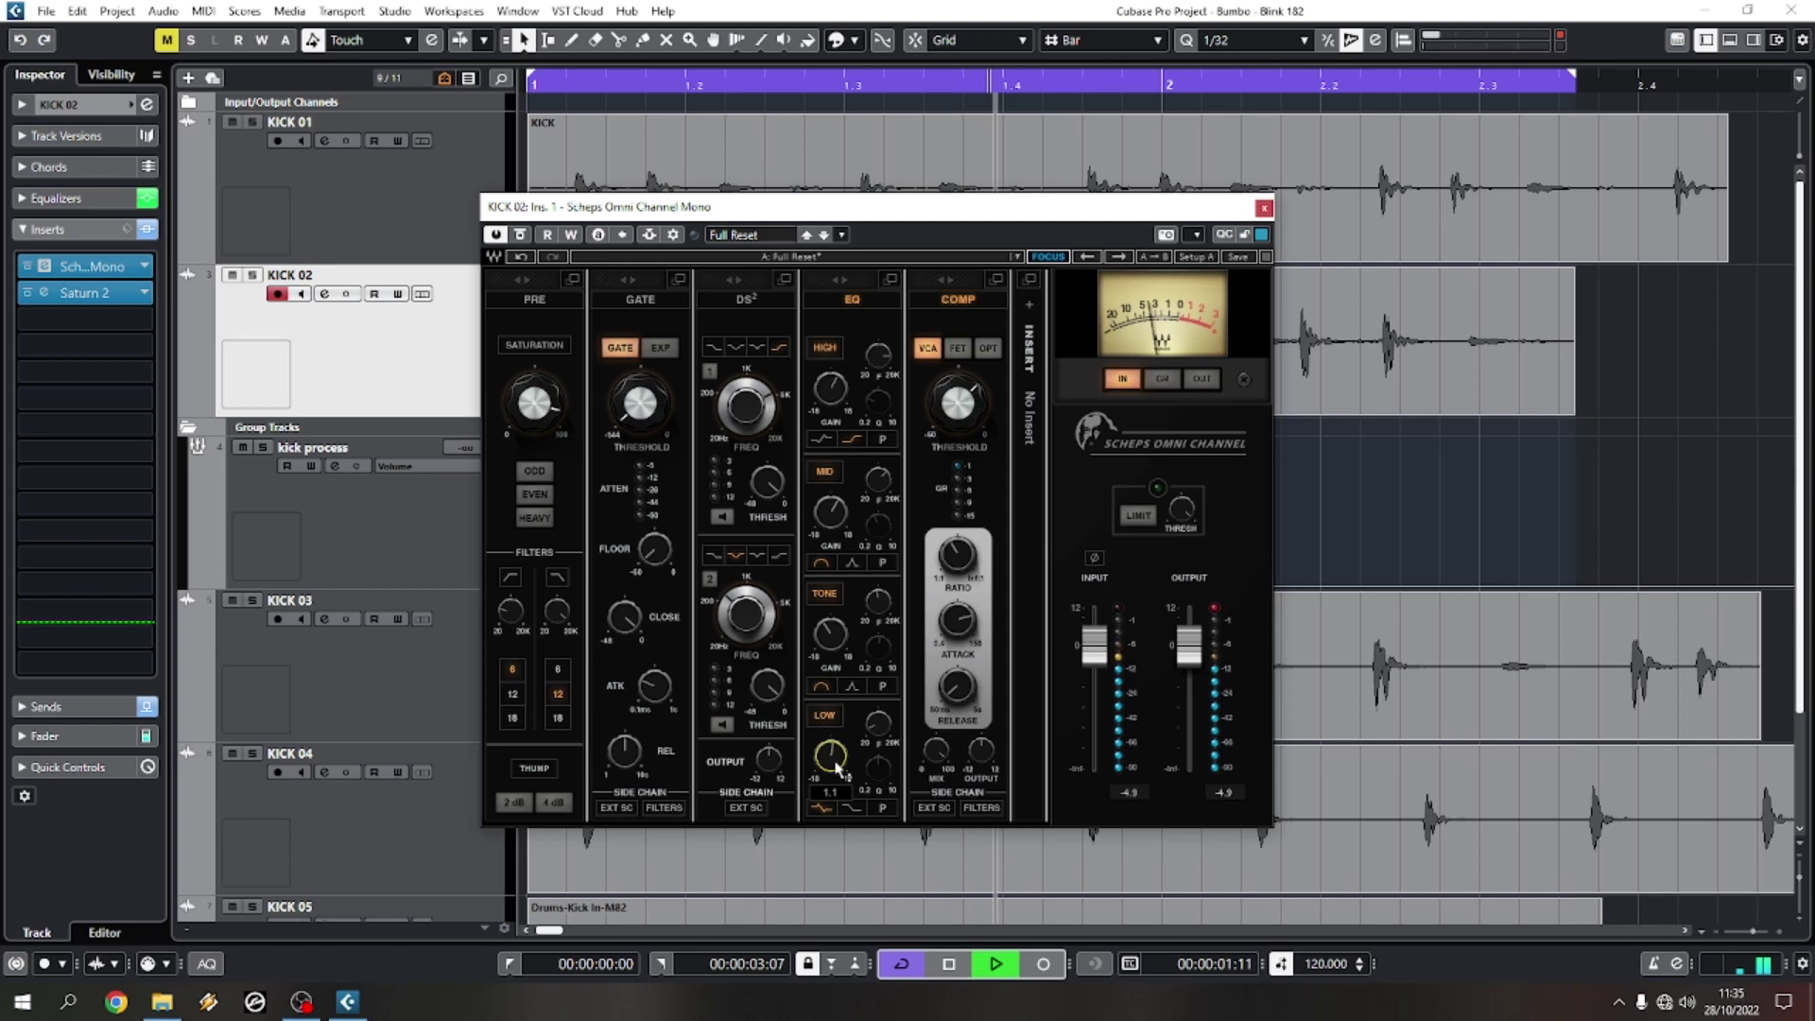
pyautogui.press('space')
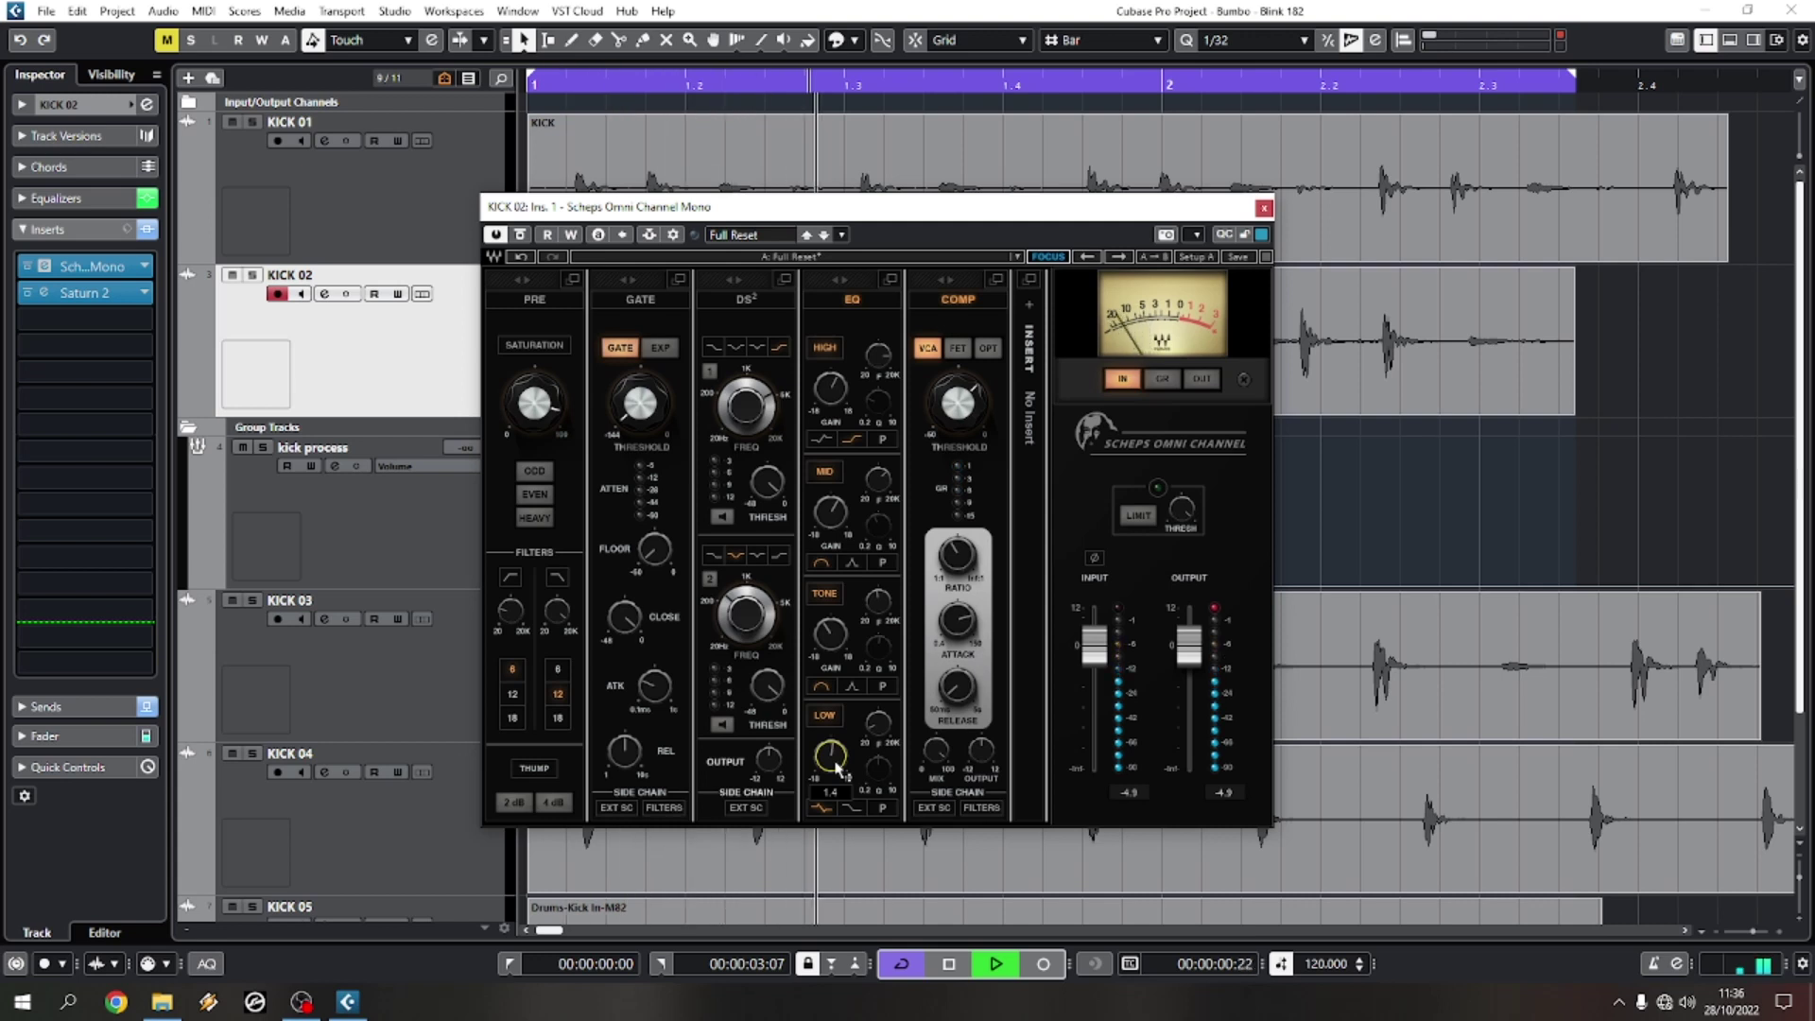
pyautogui.press('space')
pyautogui.click(1265, 208)
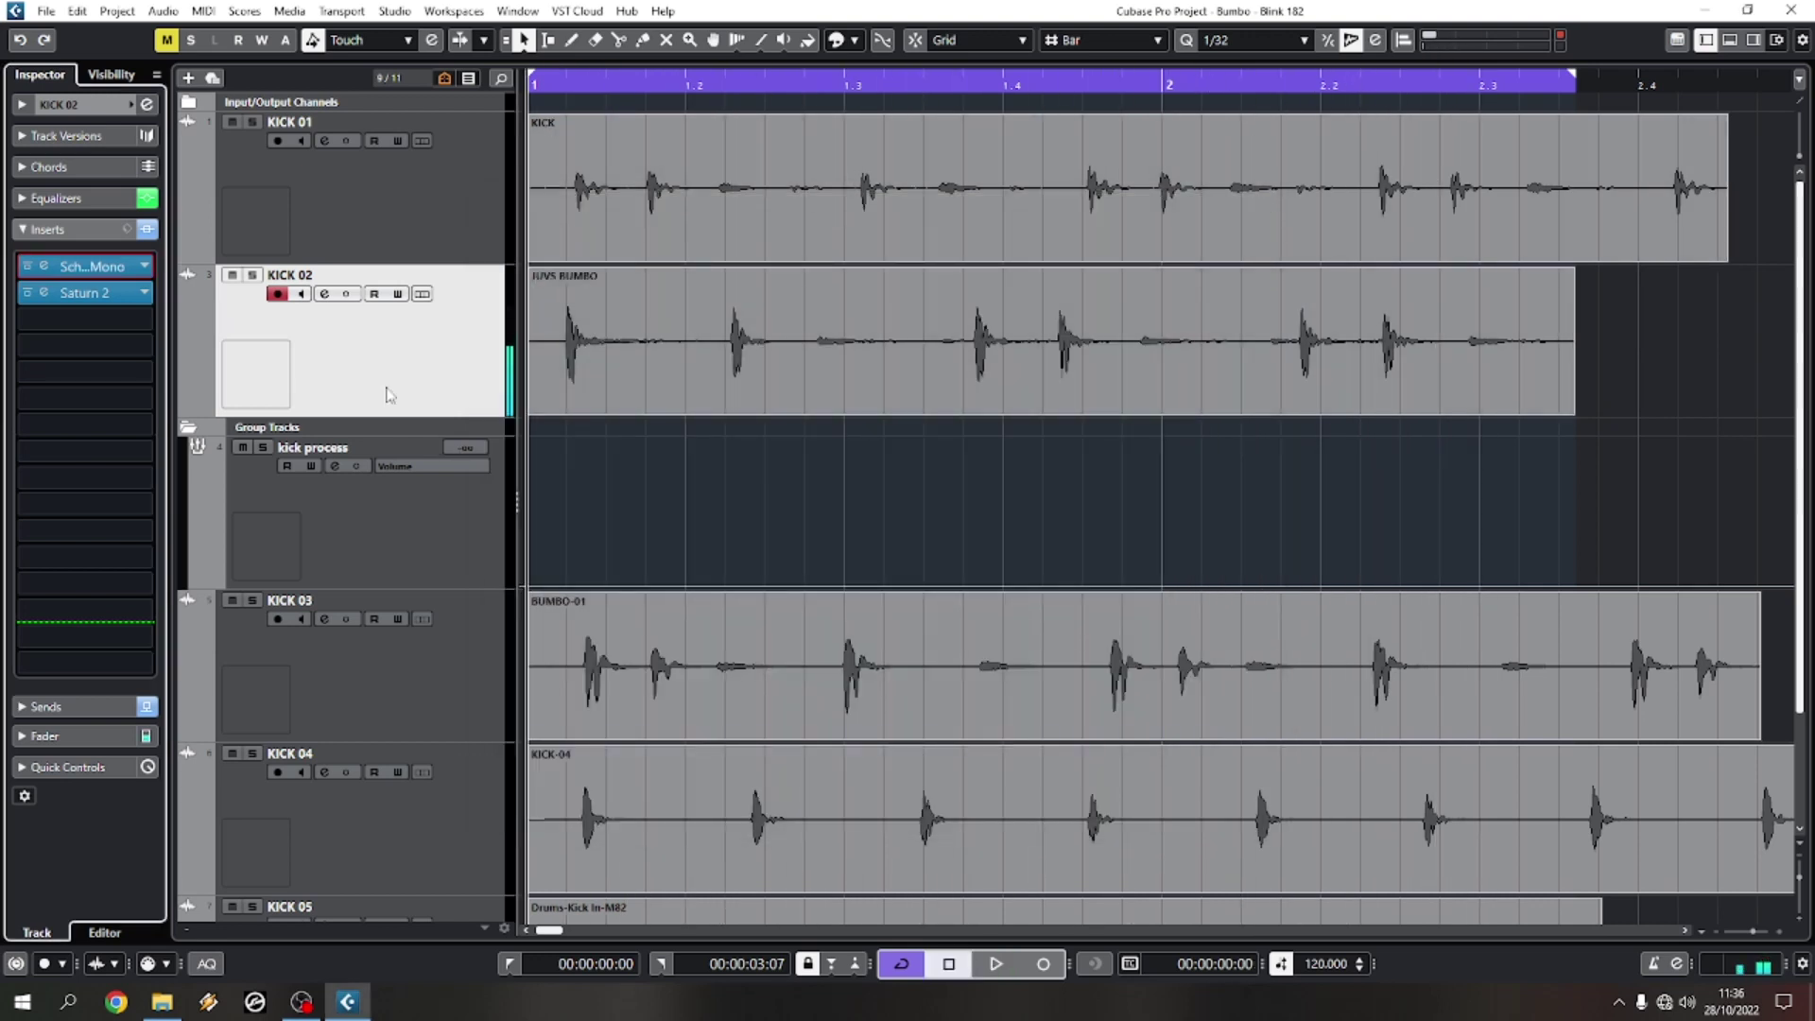
# Step: Raise the kick process group's fader to -6.44 dB during playback
pyautogui.click(344, 535)
pyautogui.press('space')
pyautogui.moveTo(58, 536); pyautogui.dragTo(72, 416)
pyautogui.press('space')
pyautogui.press('space')
pyautogui.press('space')
# Step: Open the kick process group's dbx-160 and compare its bypassed and active sound during playback
pyautogui.click(46, 168)
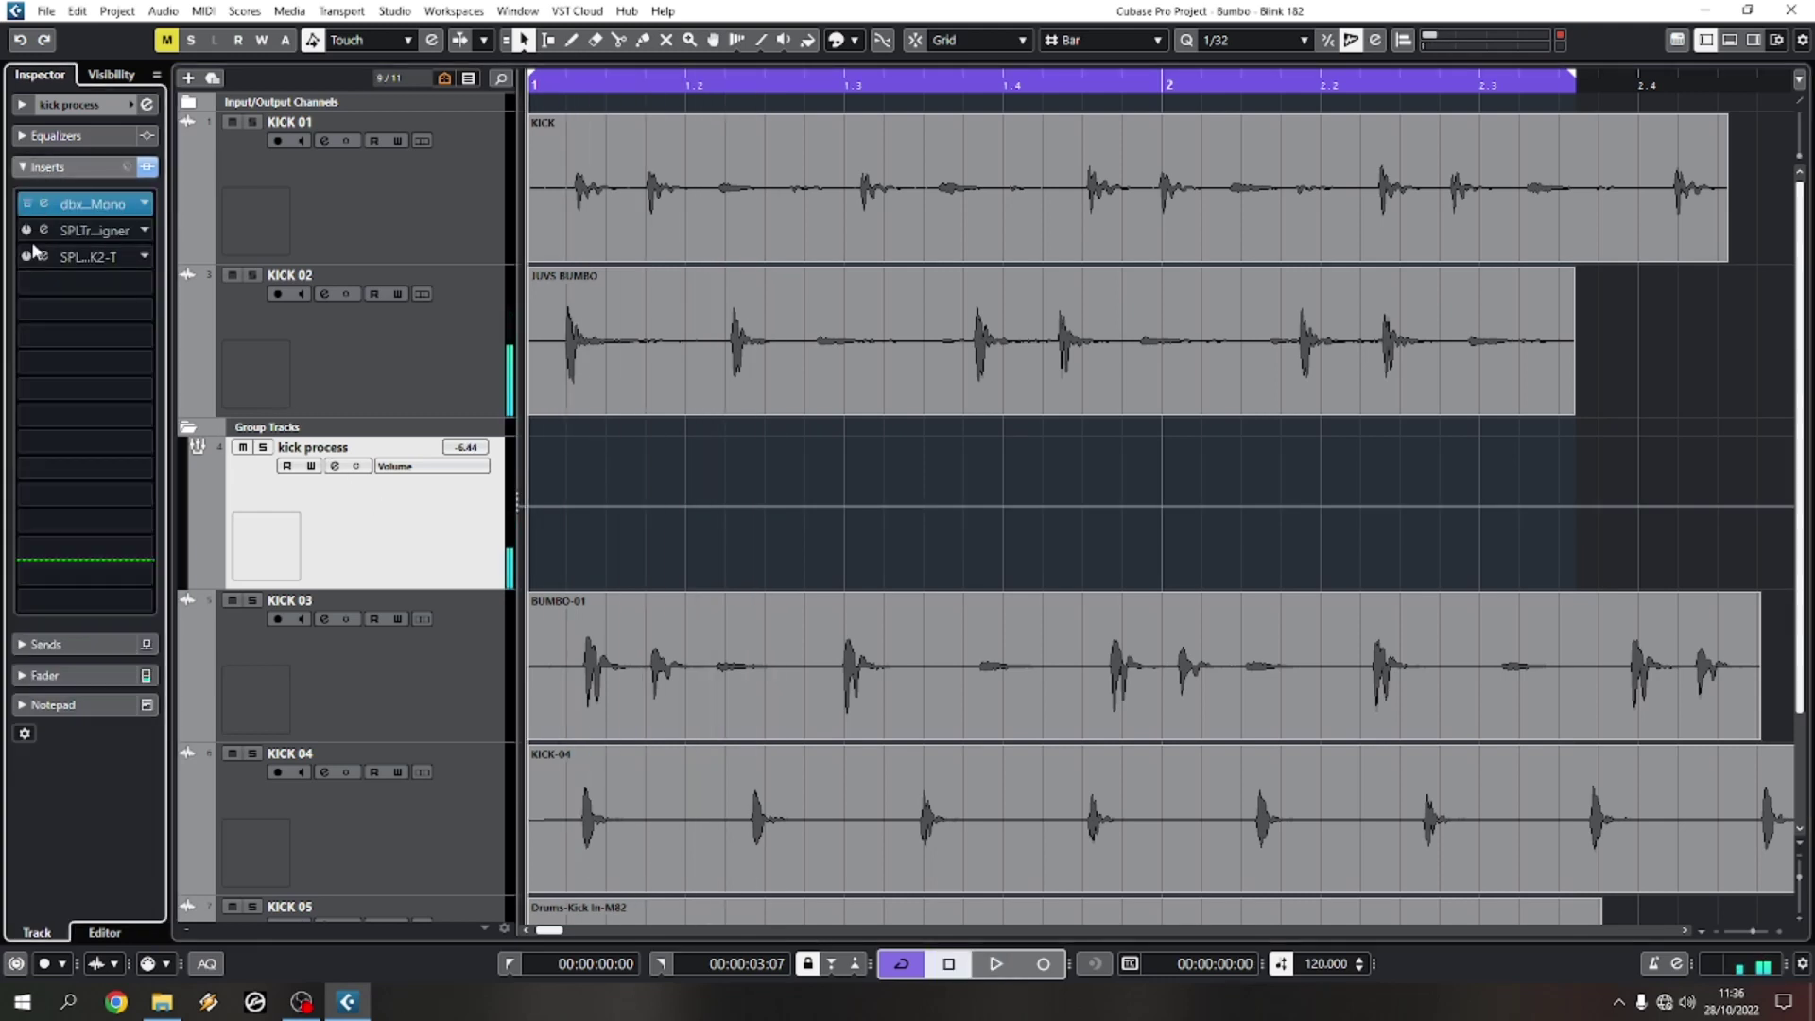
pyautogui.click(42, 210)
pyautogui.press('space')
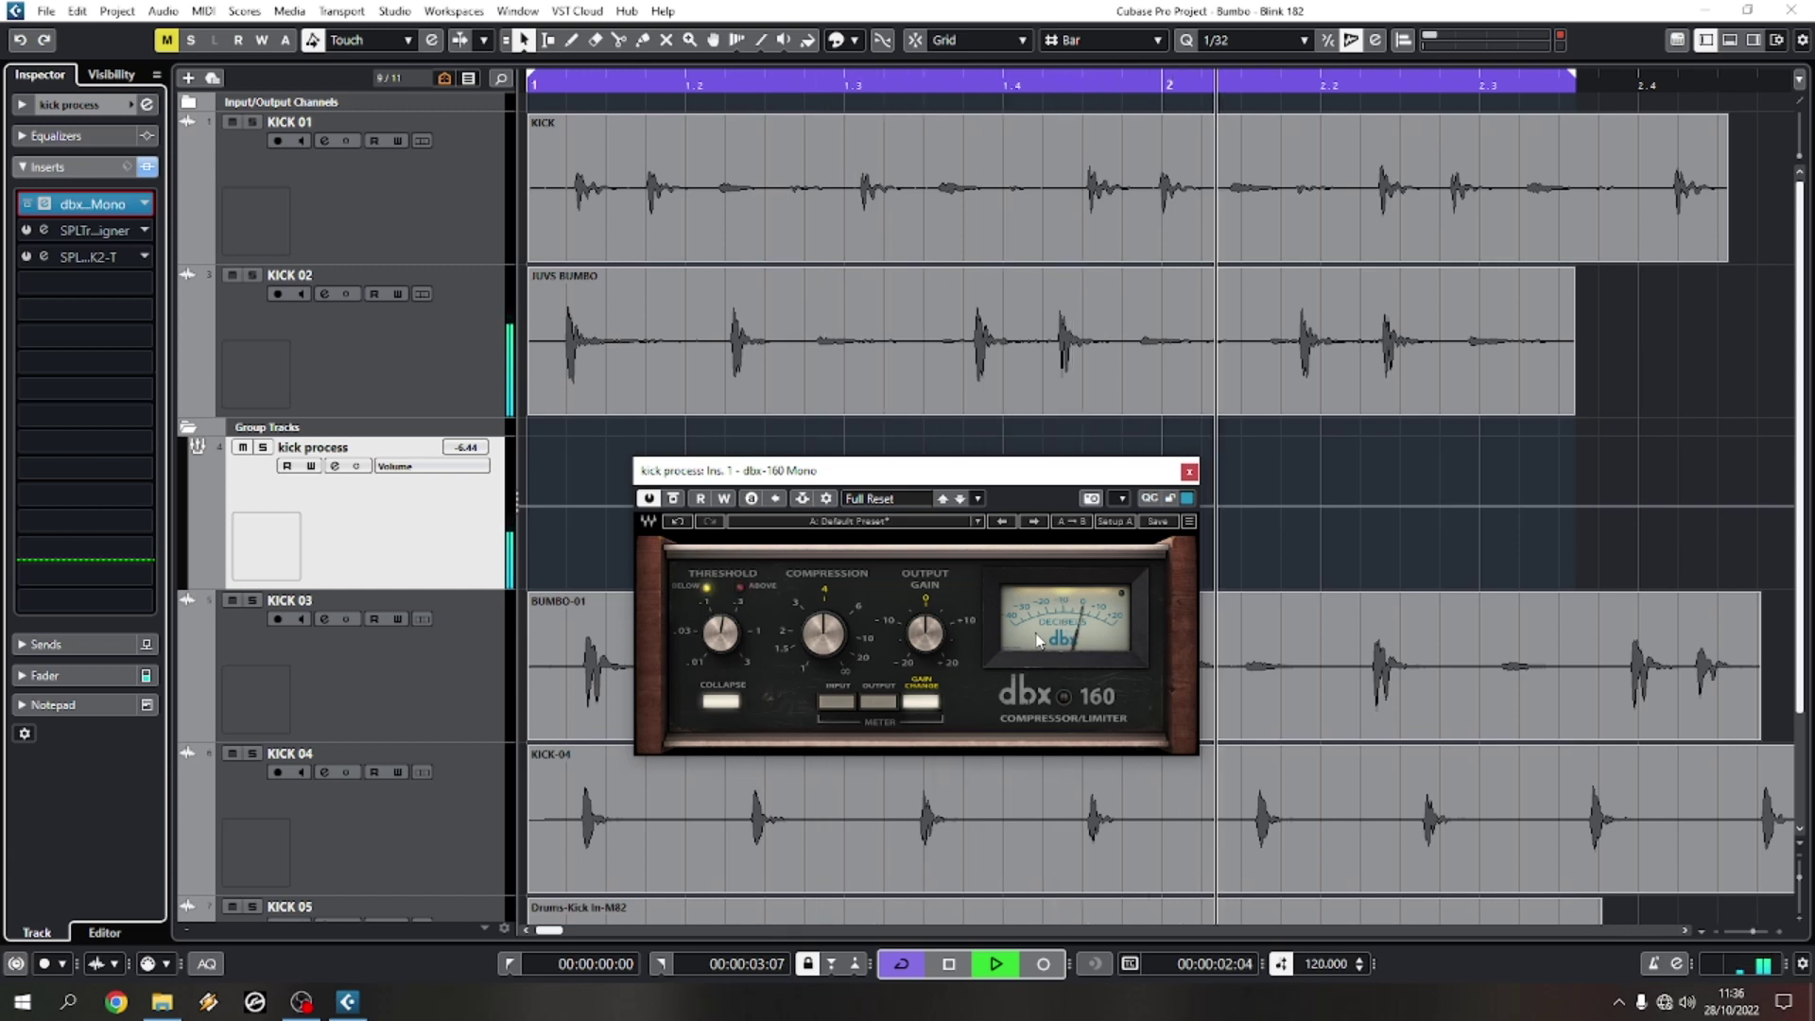
pyautogui.click(673, 499)
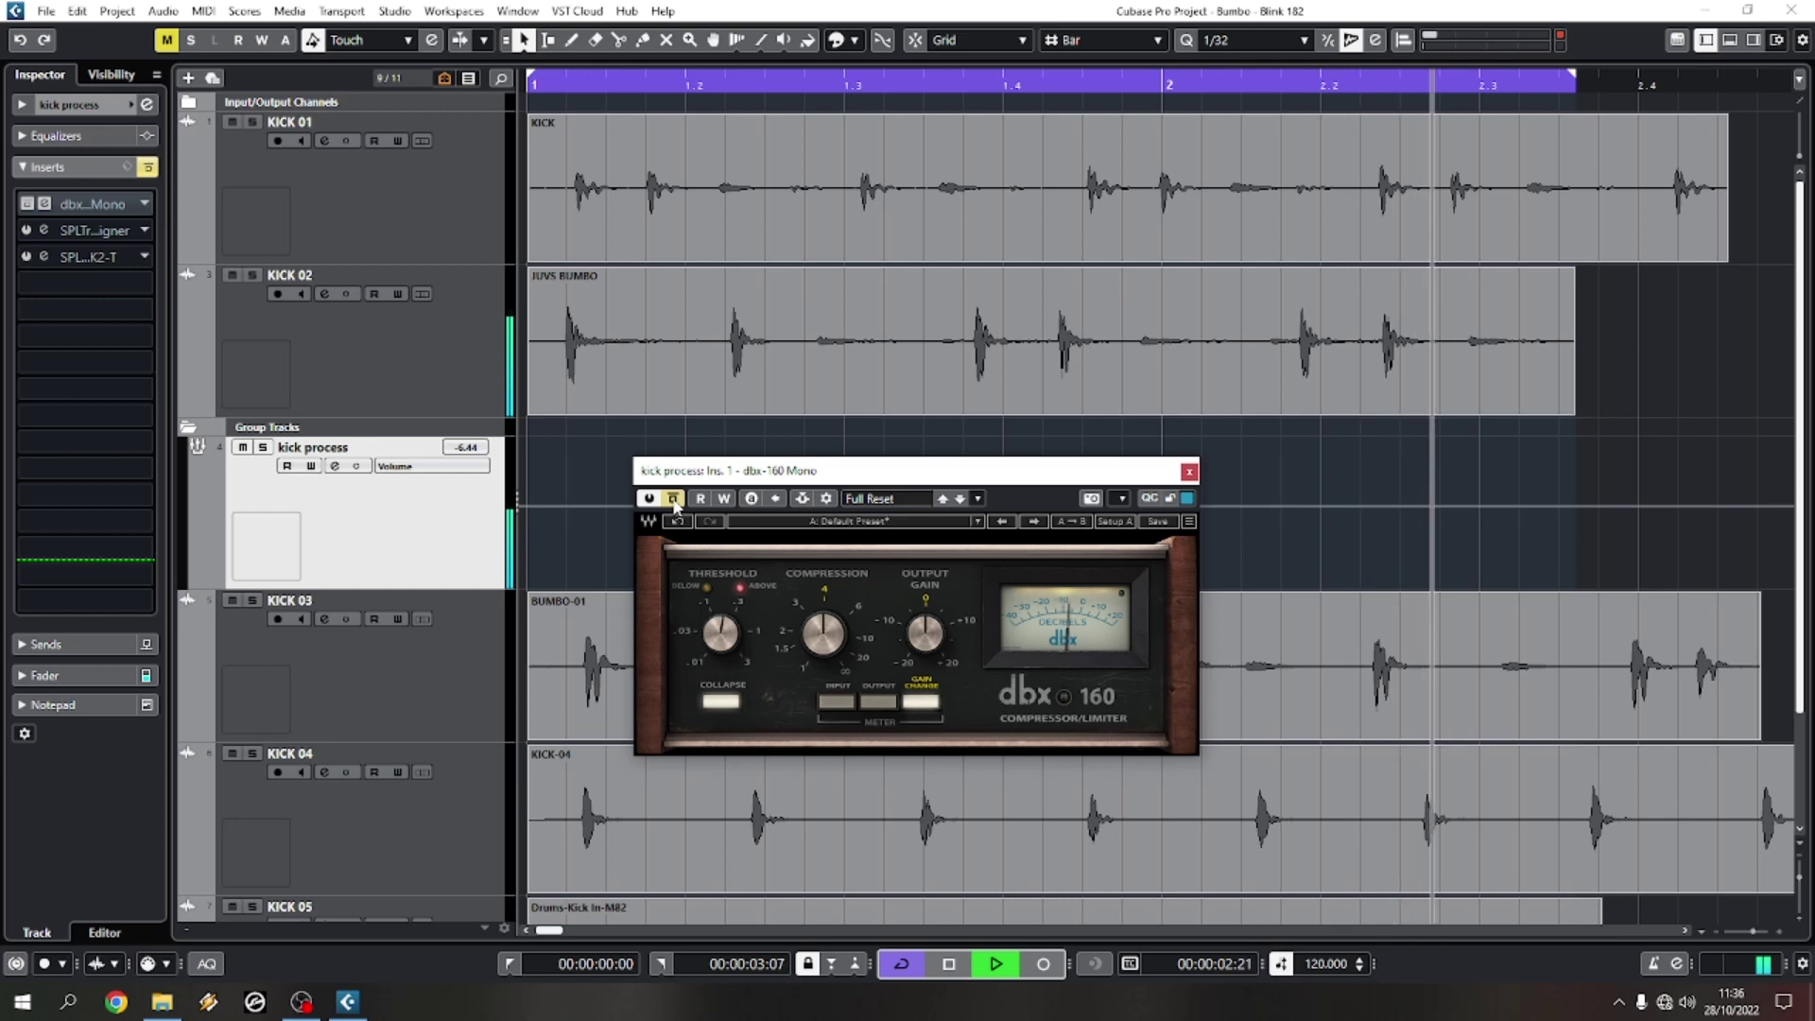
pyautogui.click(674, 499)
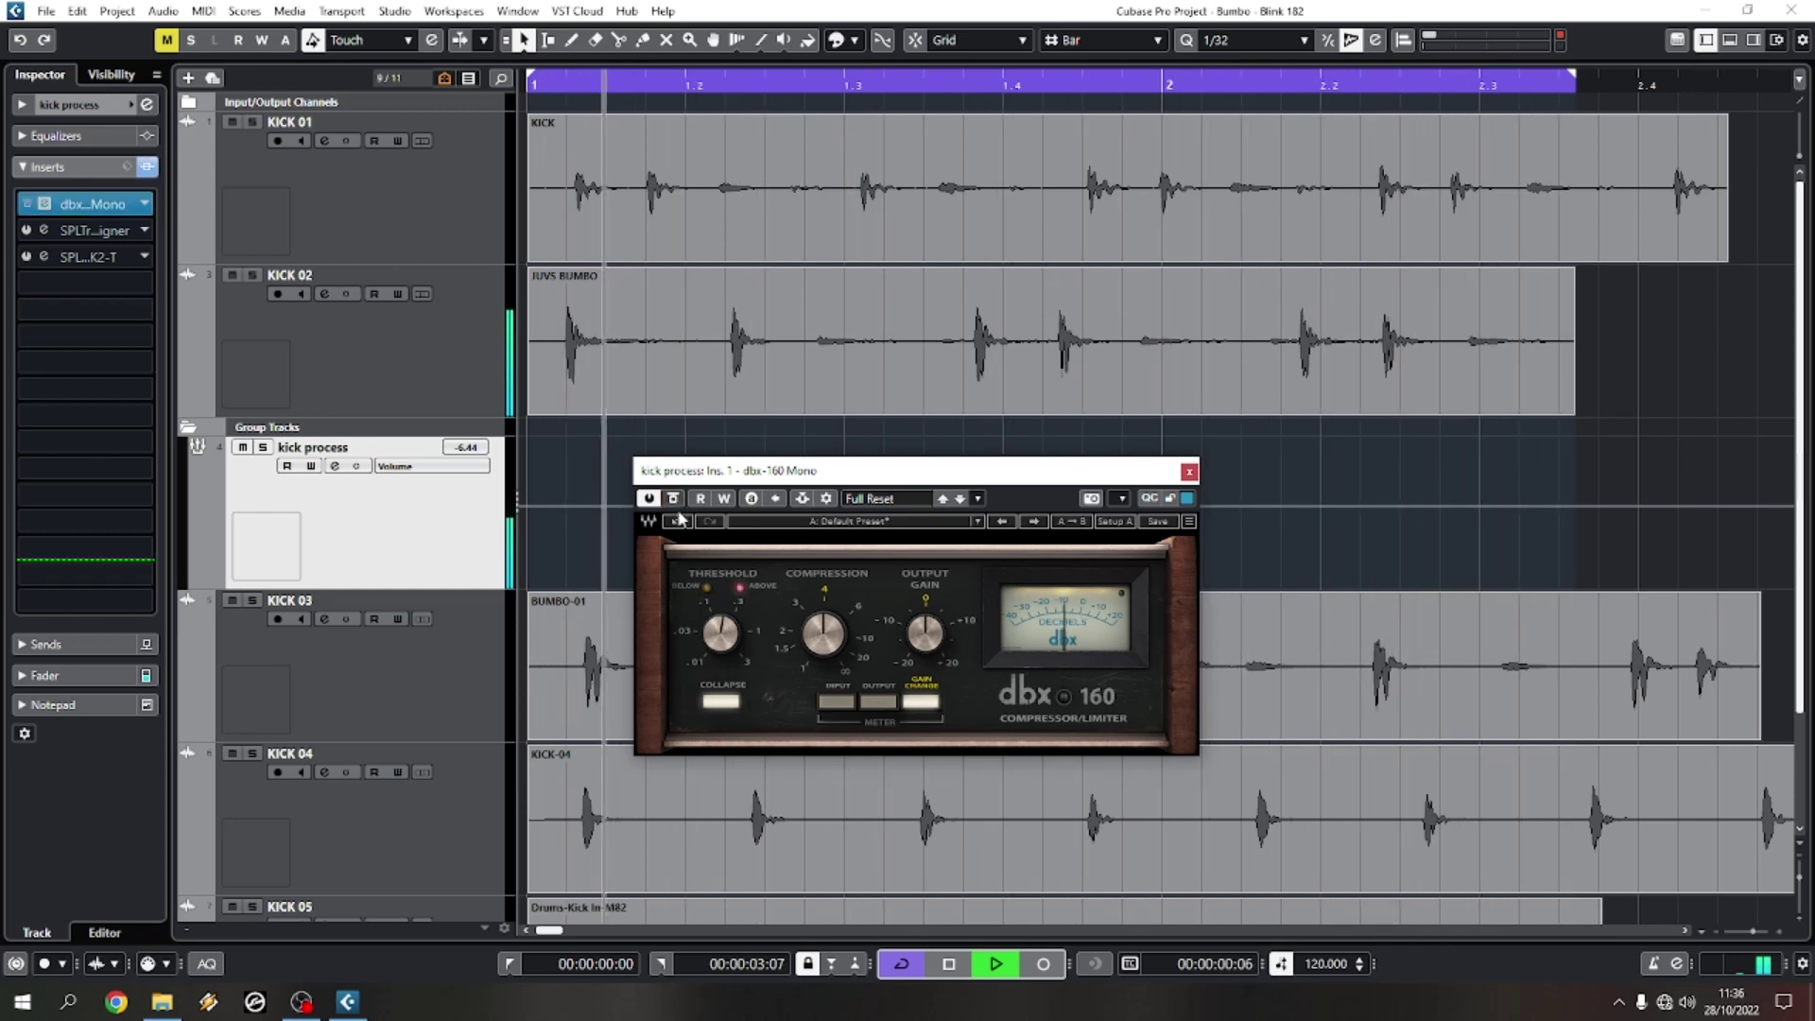
# Step: Set the dbx-160's threshold to about 0.095 and its compression to 3.96 while the loop plays
pyautogui.click(823, 633)
pyautogui.moveTo(823, 634); pyautogui.dragTo(822, 620)
pyautogui.press('space')
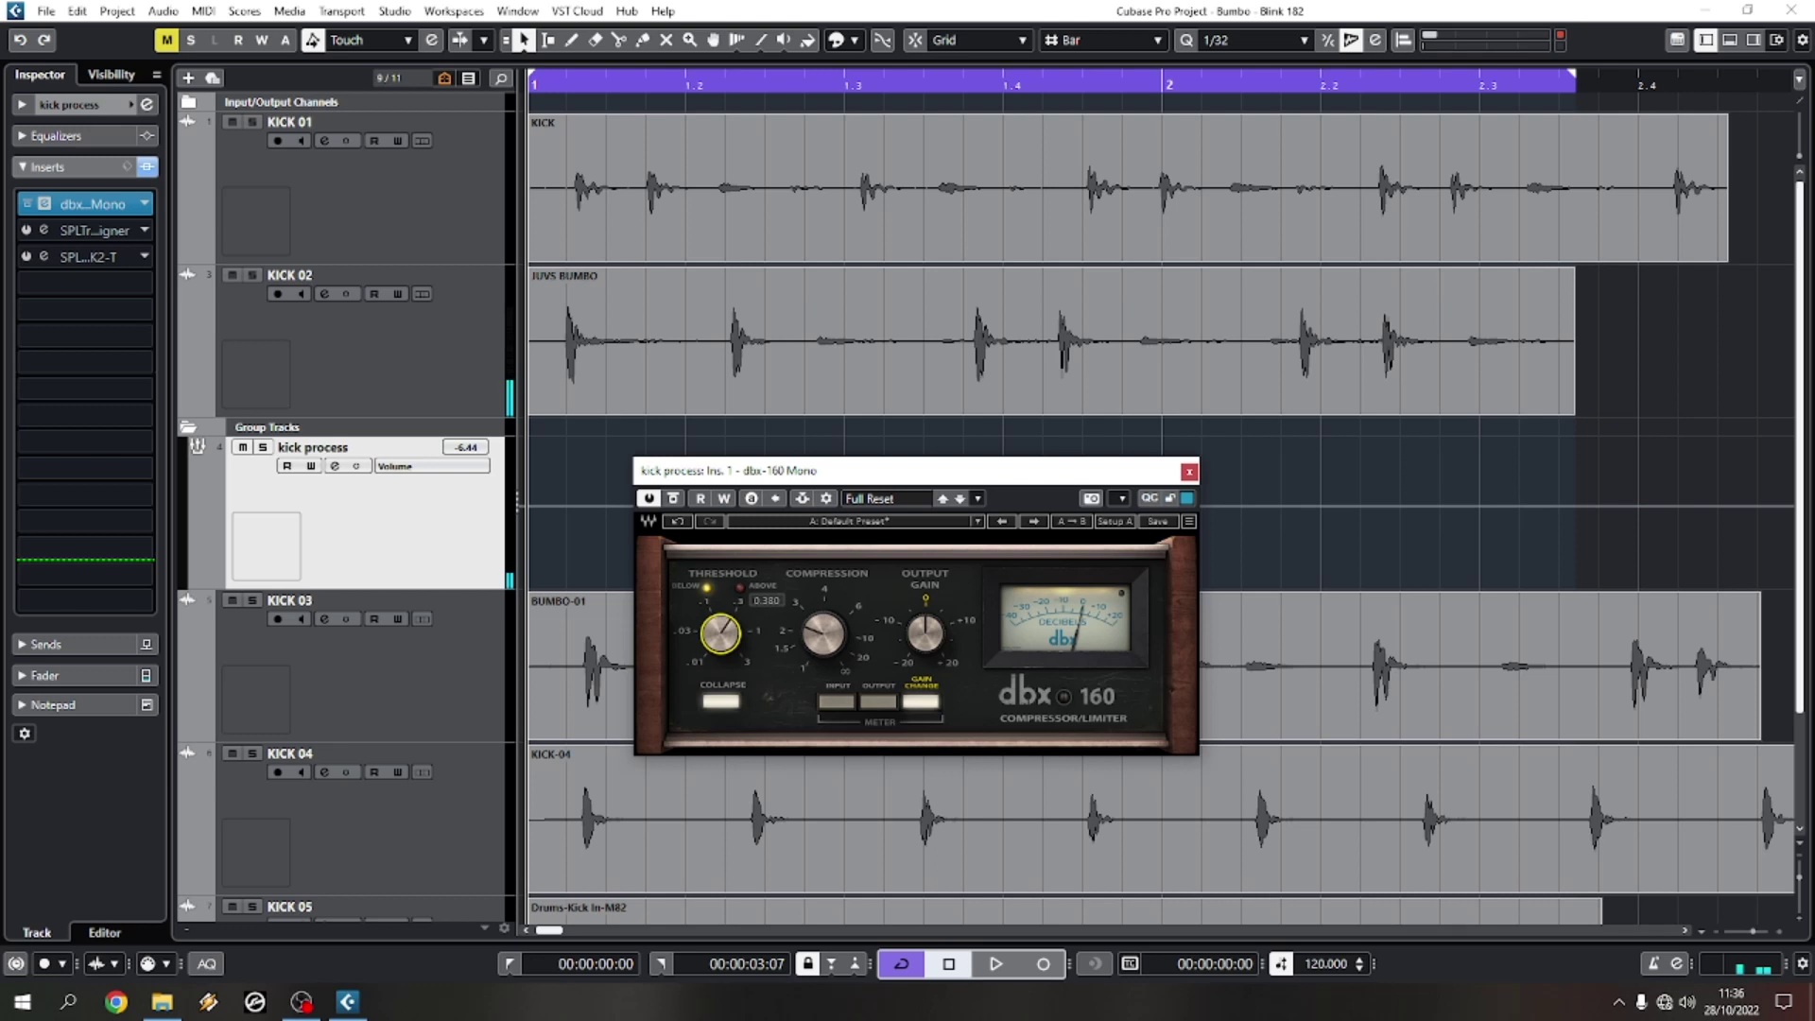
pyautogui.press('space')
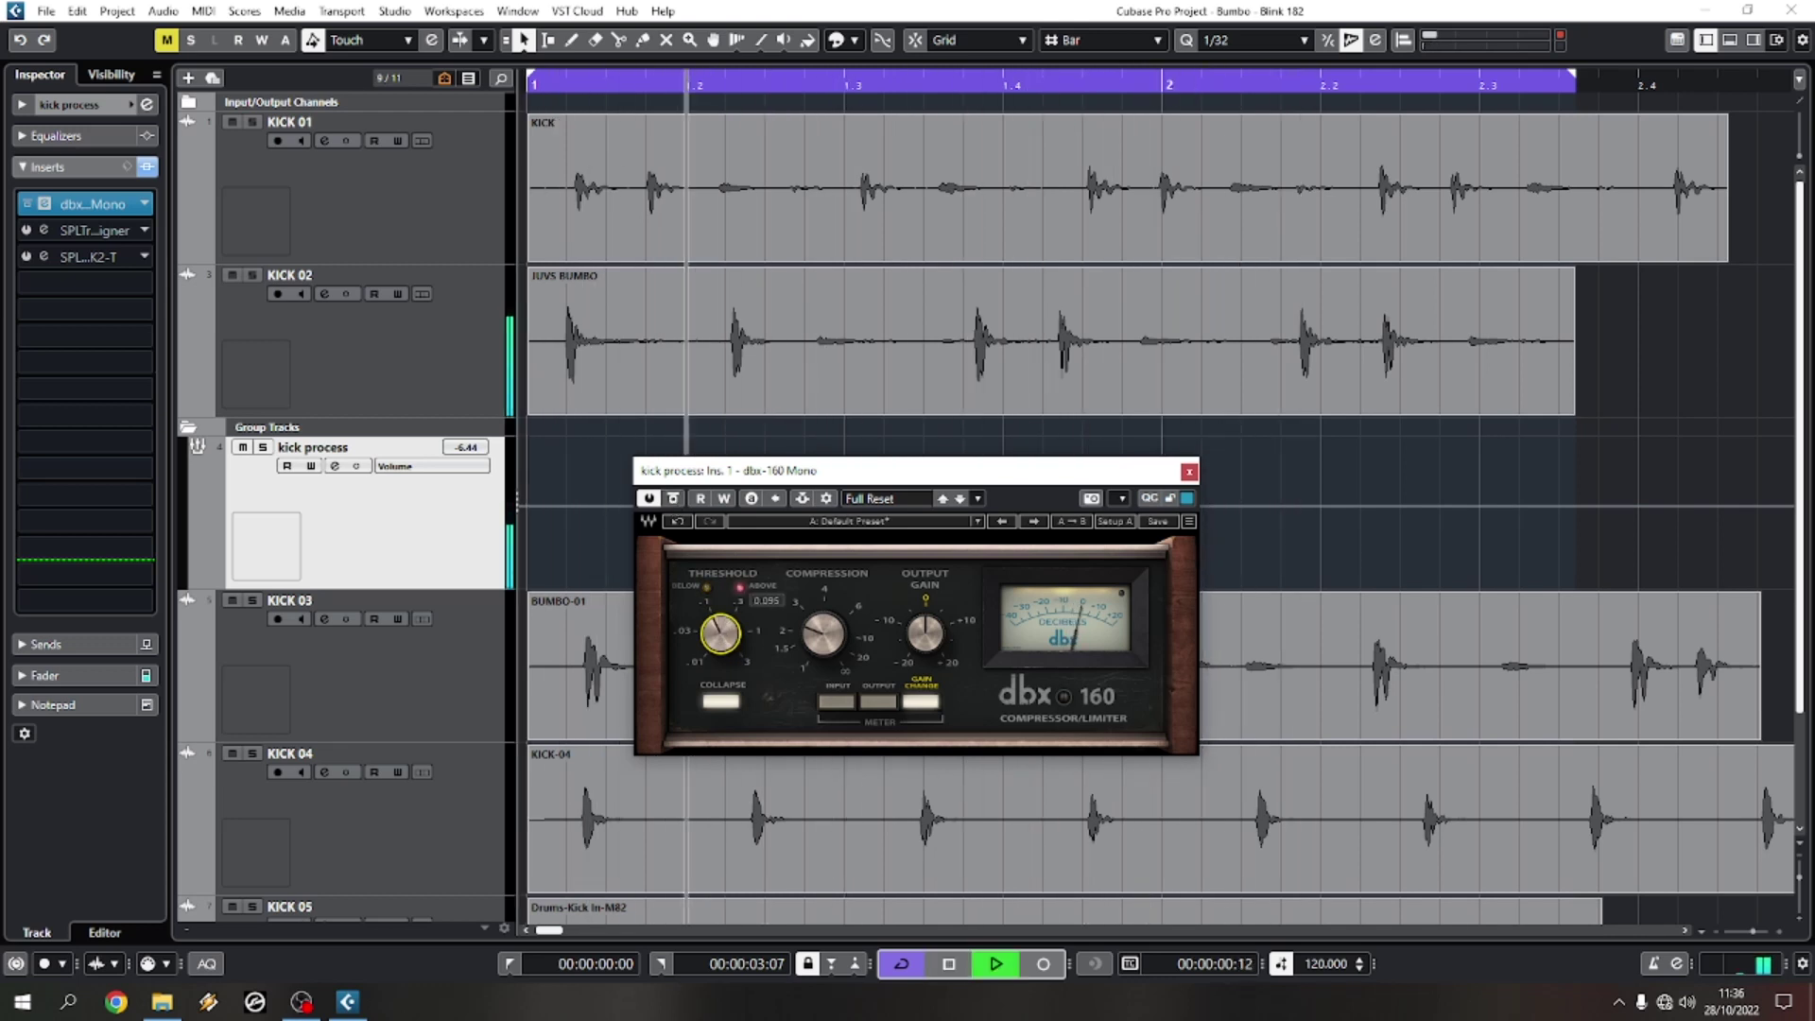
pyautogui.moveTo(722, 632); pyautogui.dragTo(823, 621)
pyautogui.click(824, 633)
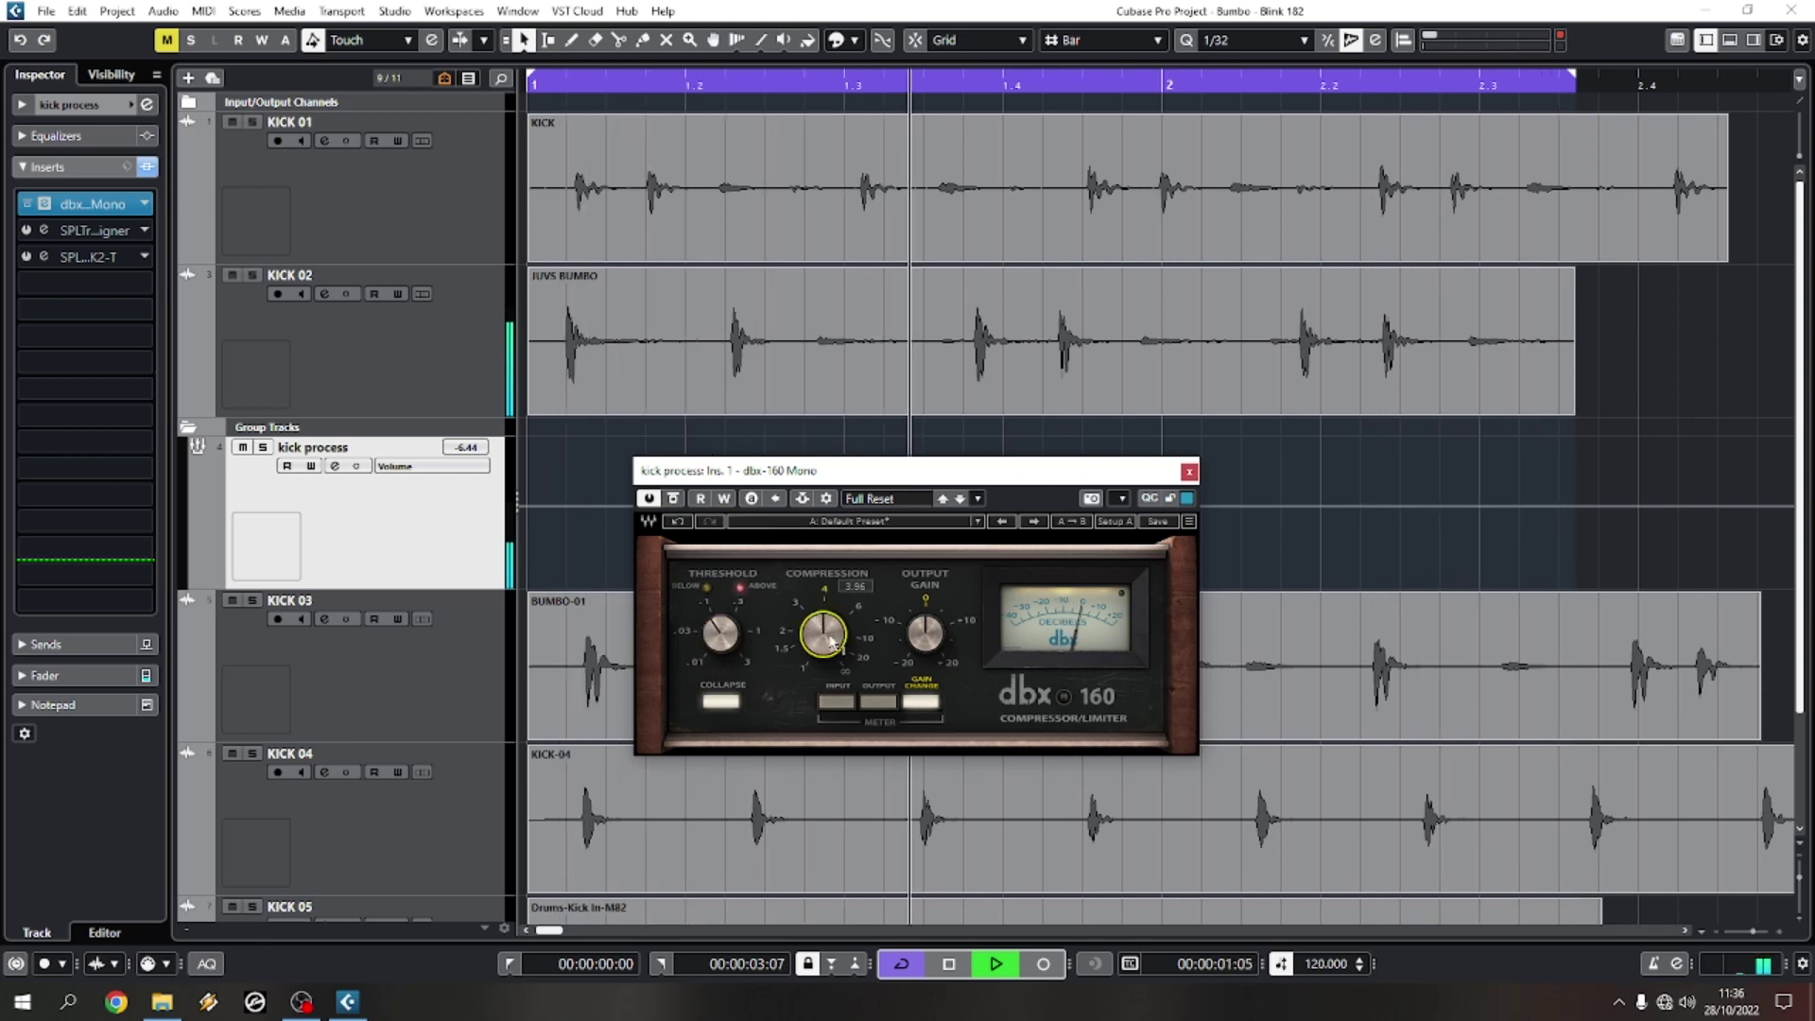
# Step: Compare the adjusted dbx-160 with its bypassed sound, stop playback and close the plug-in
pyautogui.click(674, 499)
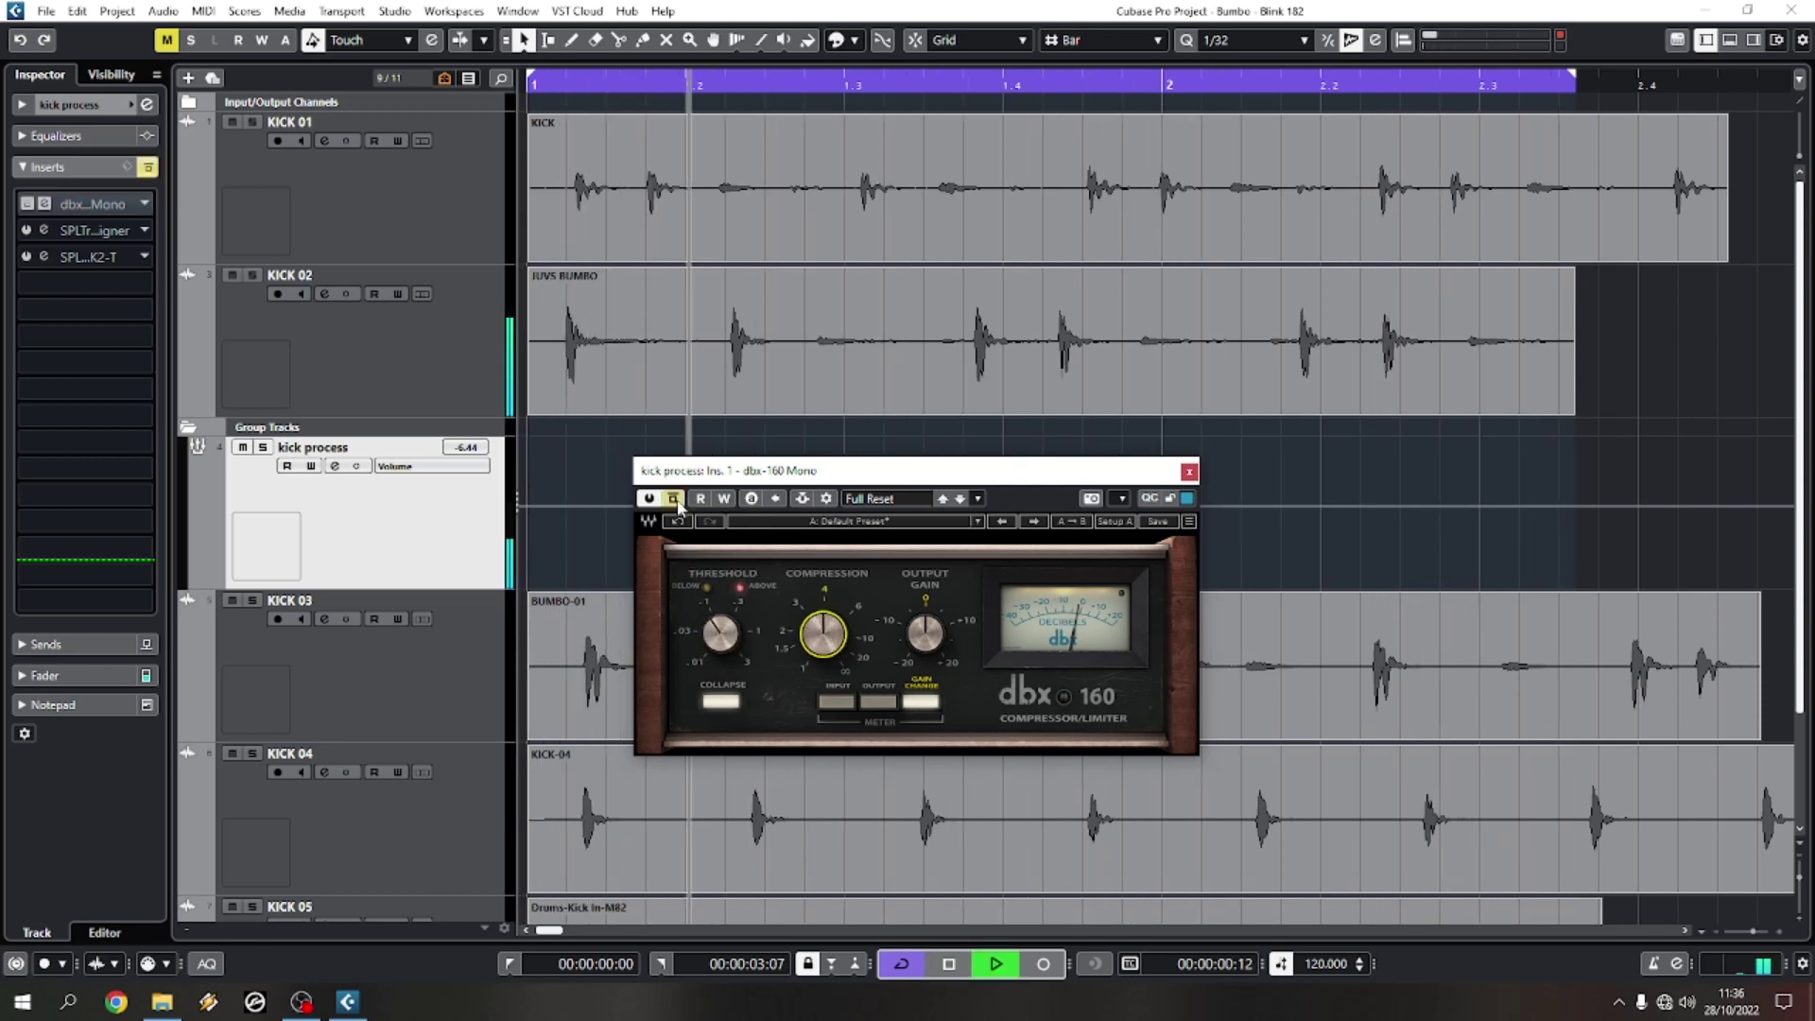
pyautogui.click(674, 499)
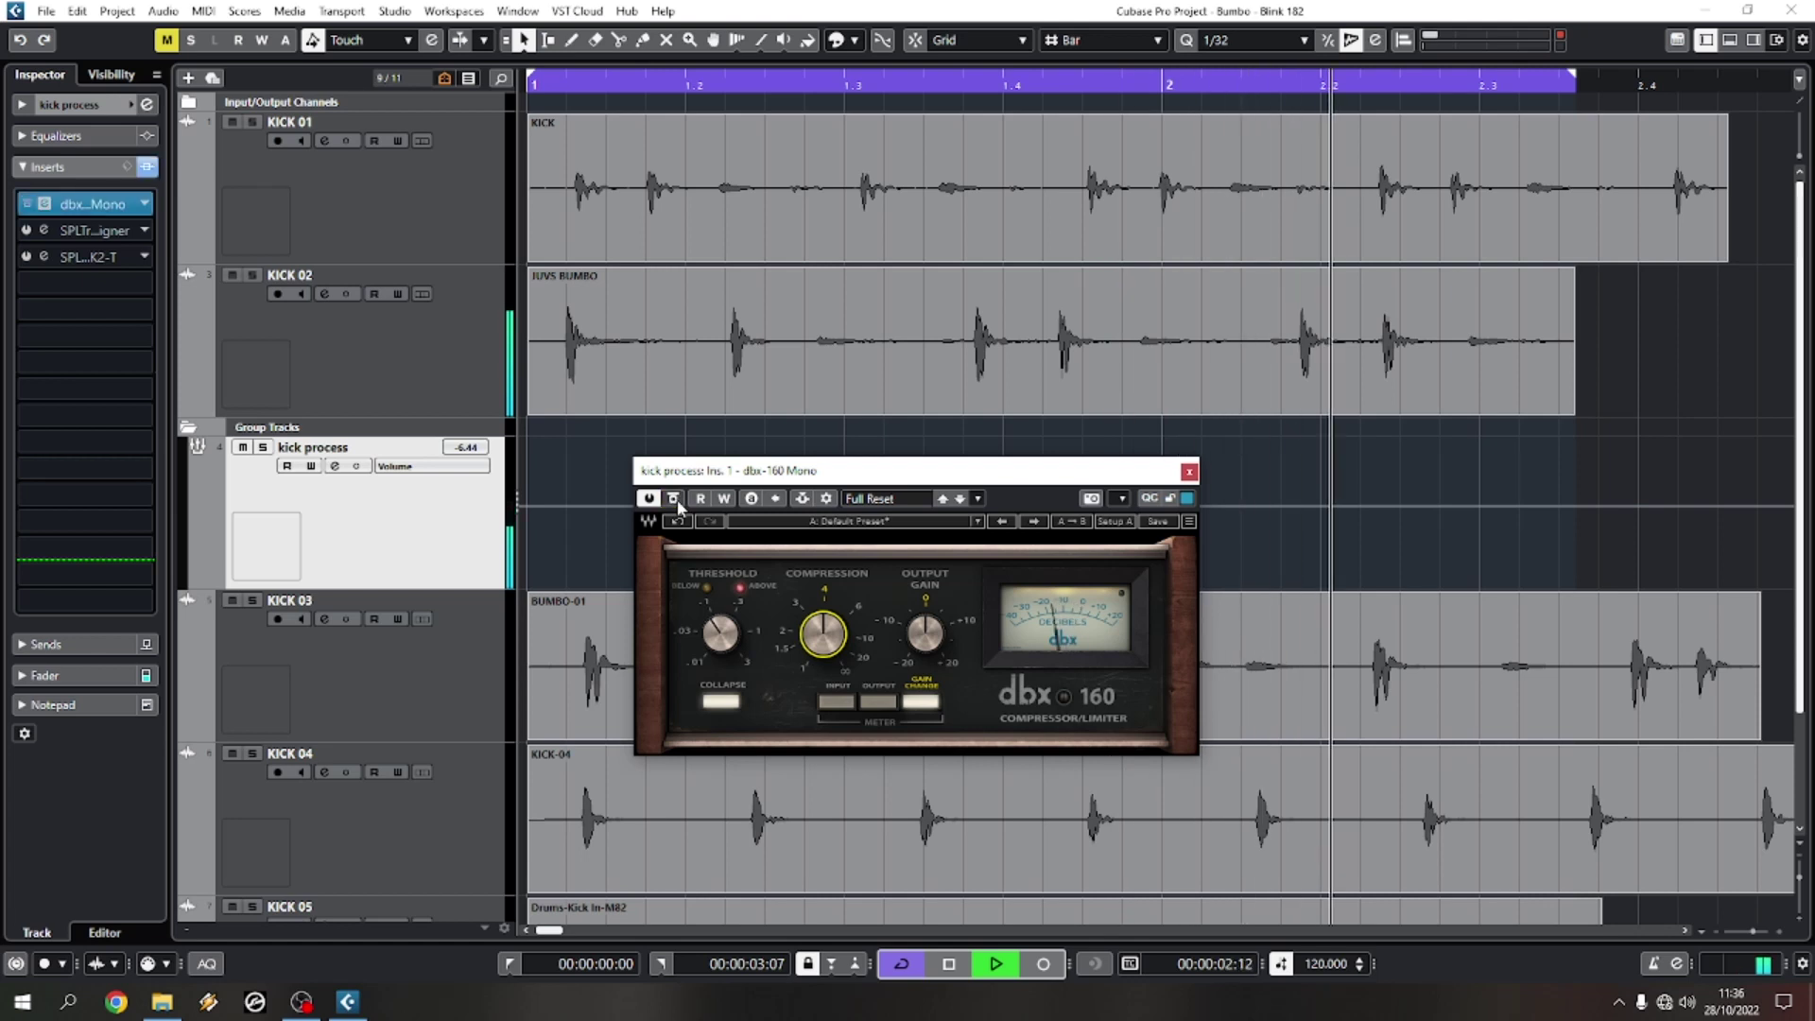
pyautogui.press('space')
pyautogui.click(1189, 471)
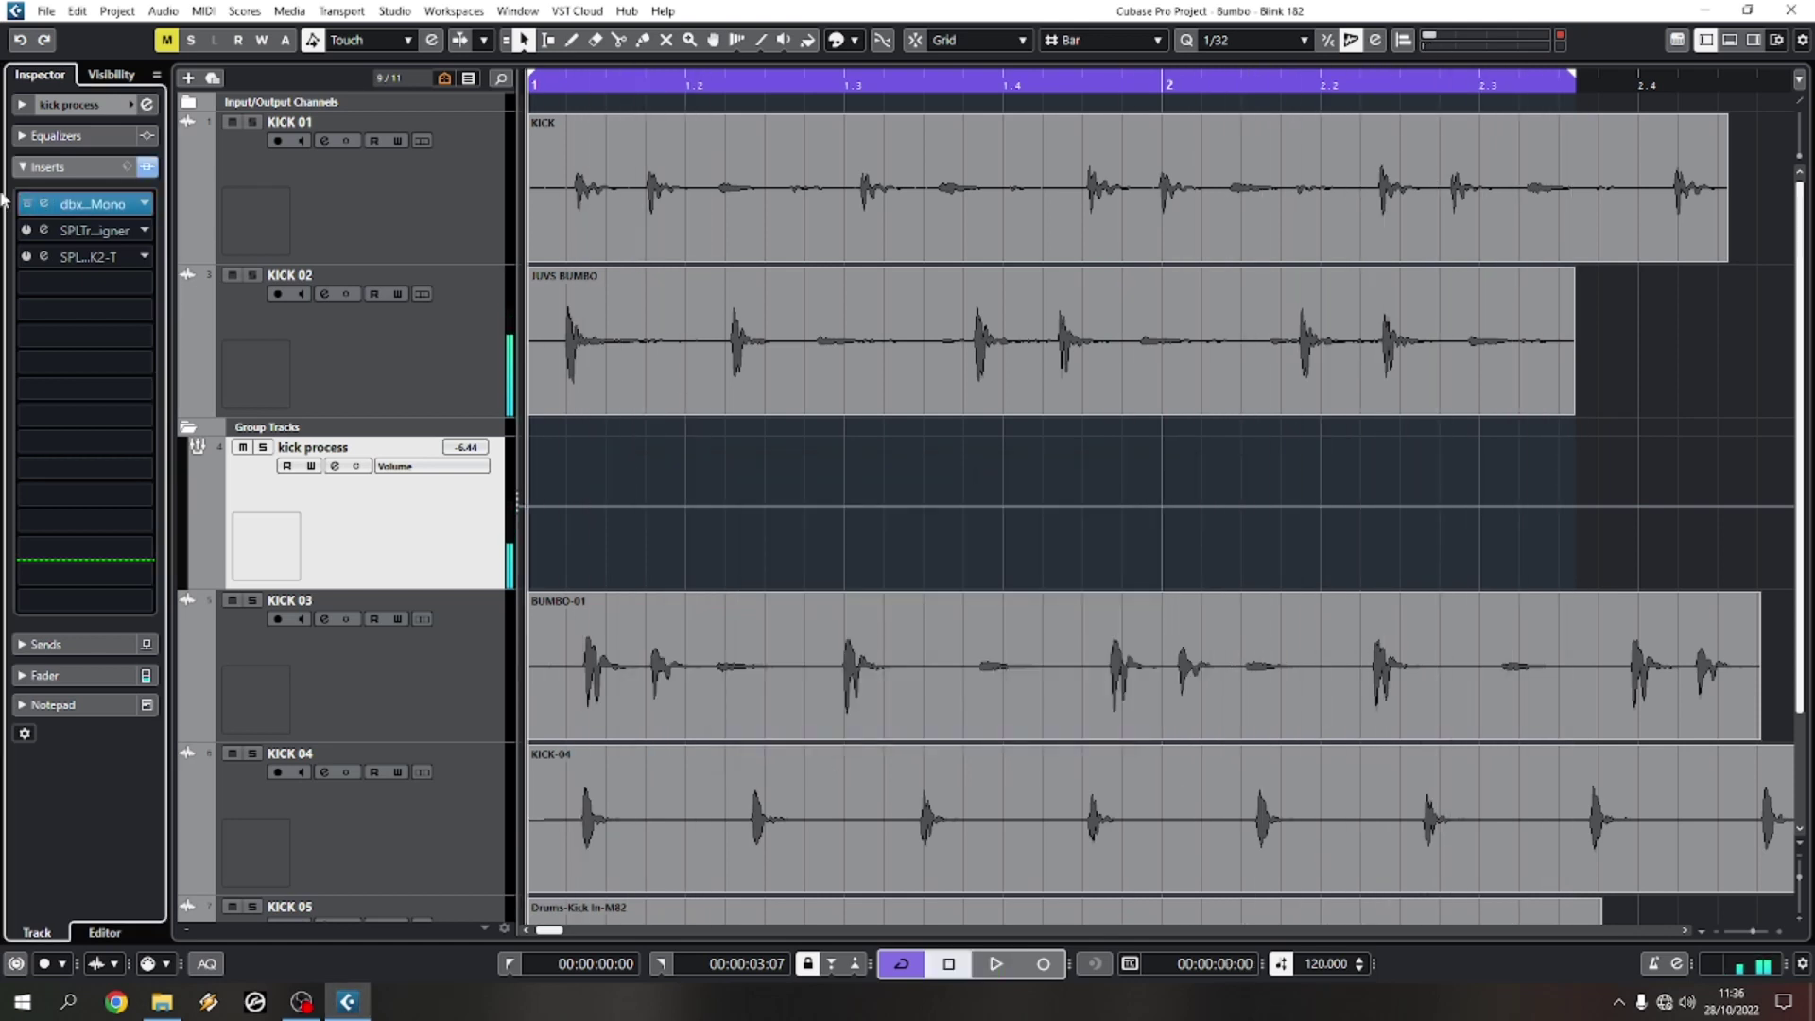
# Step: Replace the dbx-160 in the kick process group's first insert slot with CLA-2A Mono
pyautogui.click(147, 205)
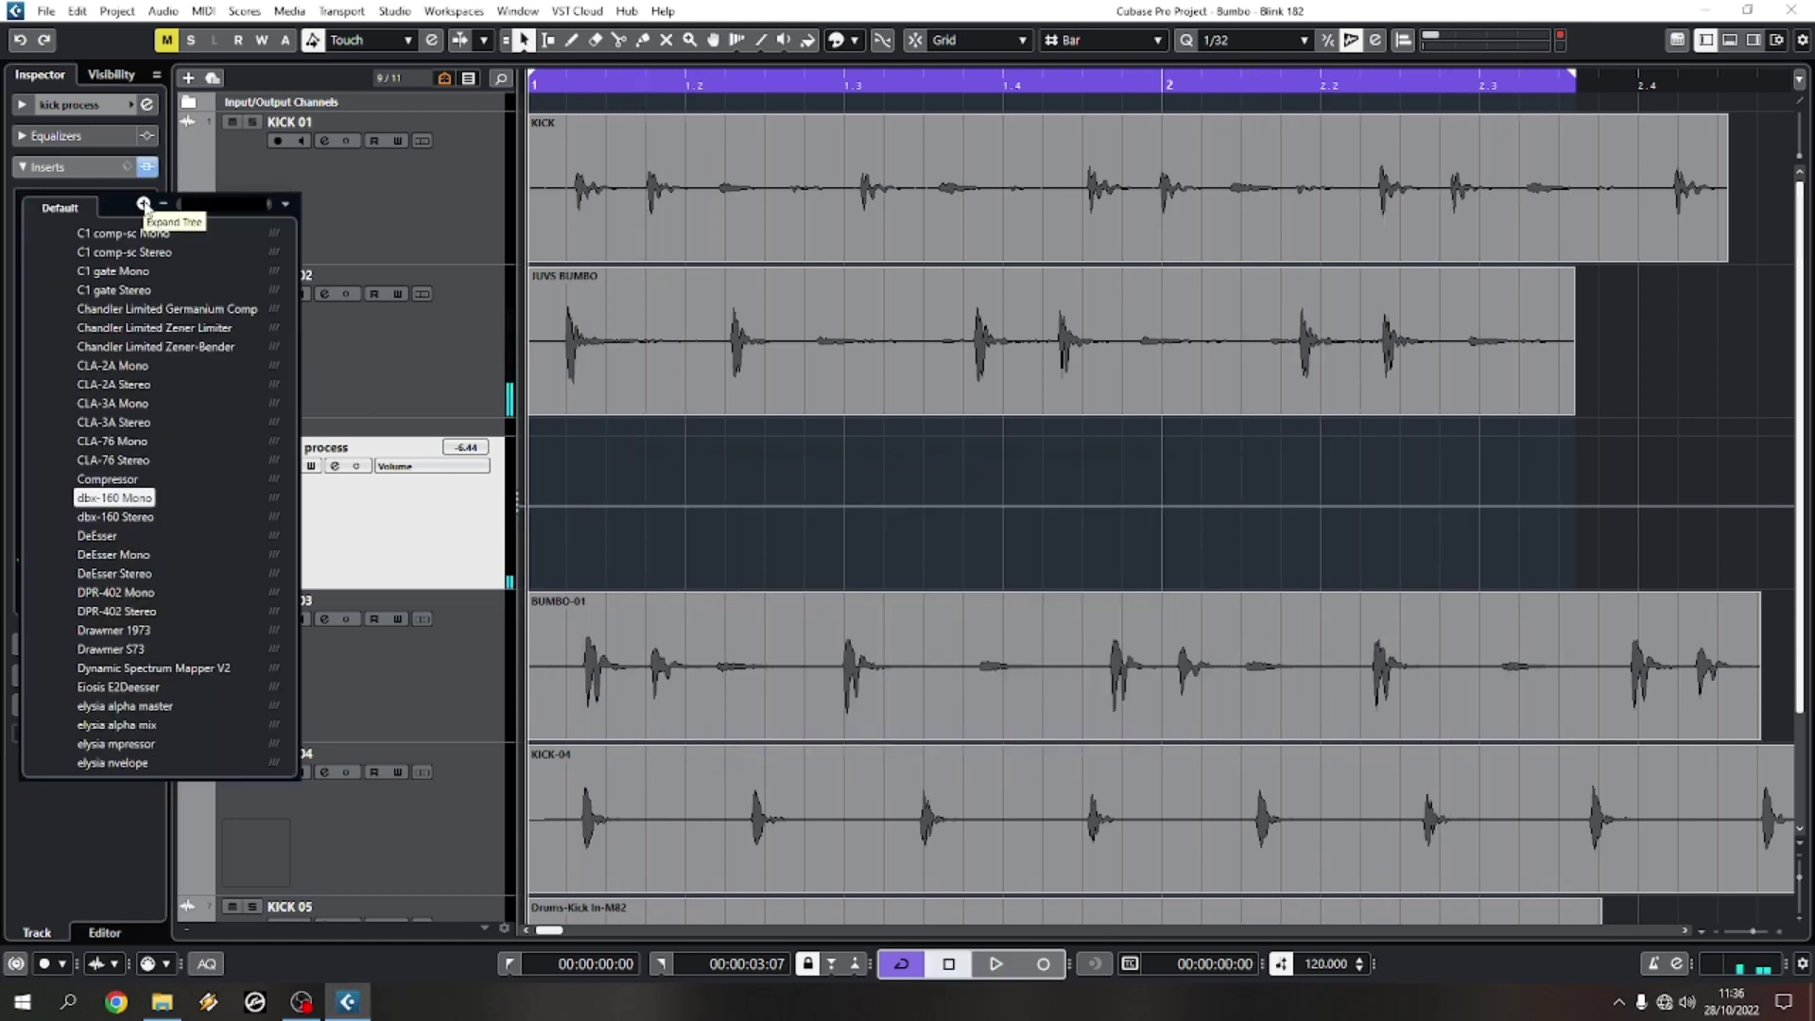
pyautogui.press('Escape')
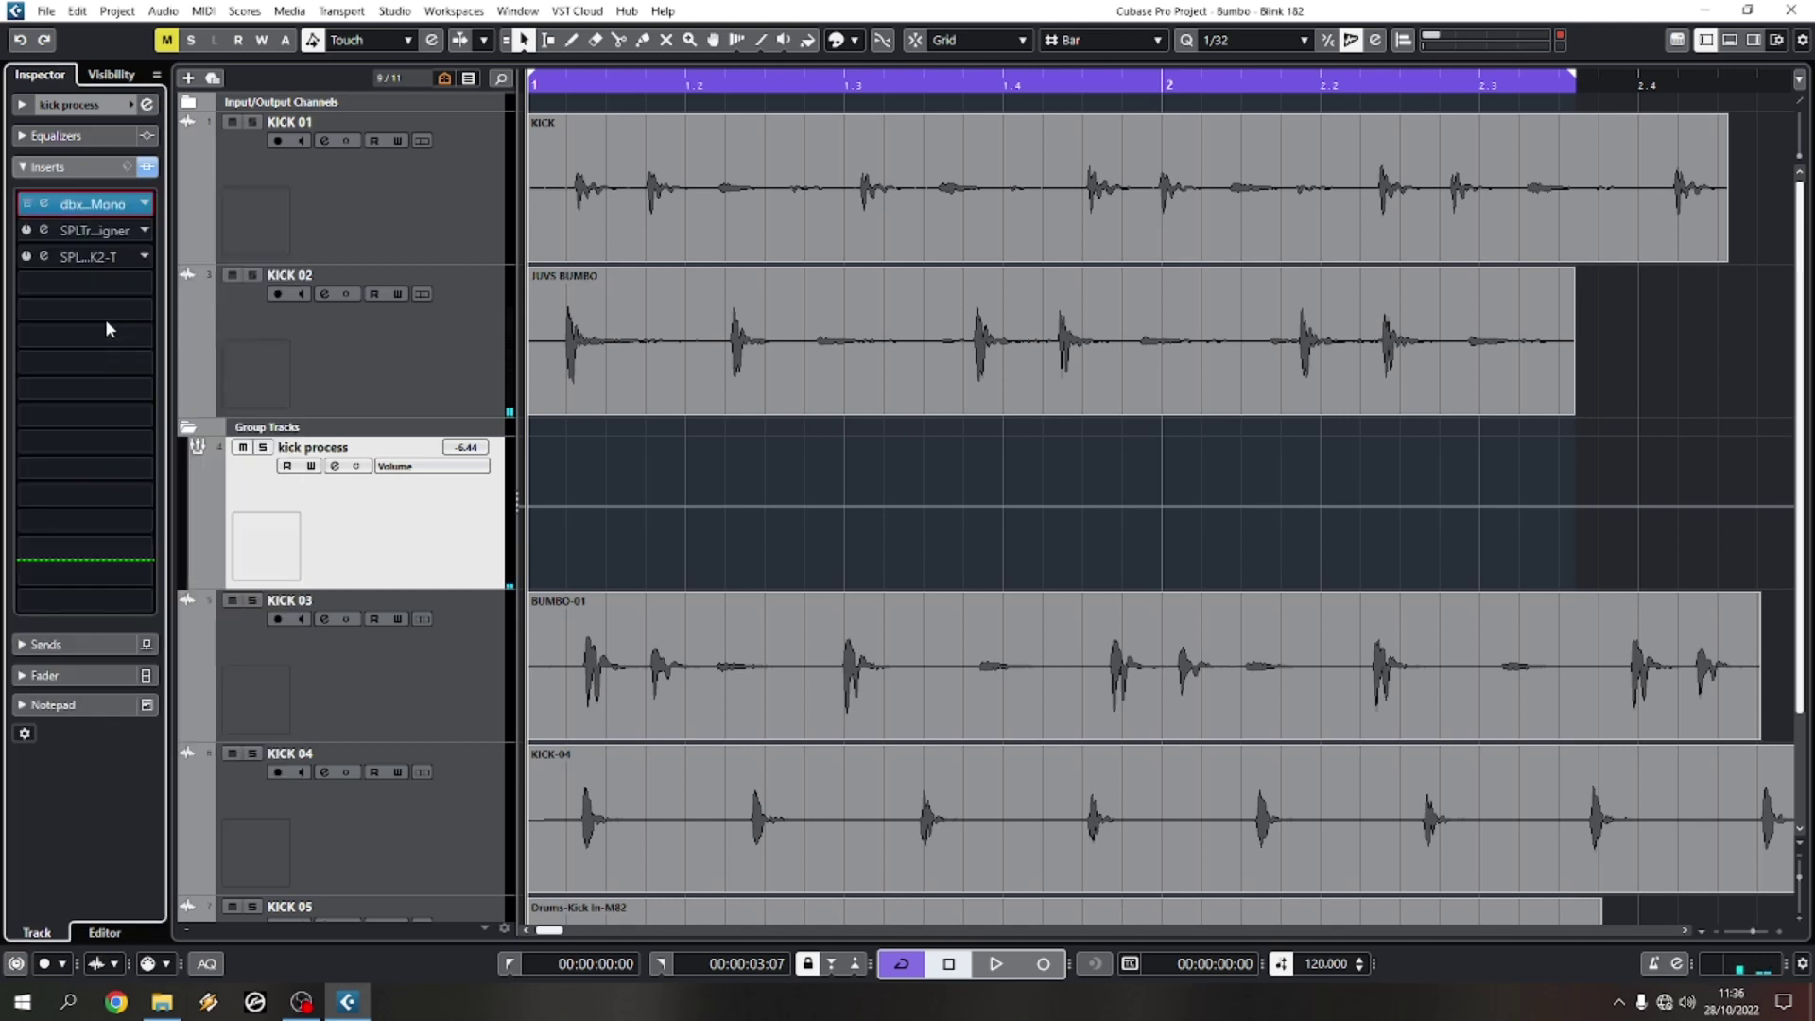
pyautogui.click(51, 205)
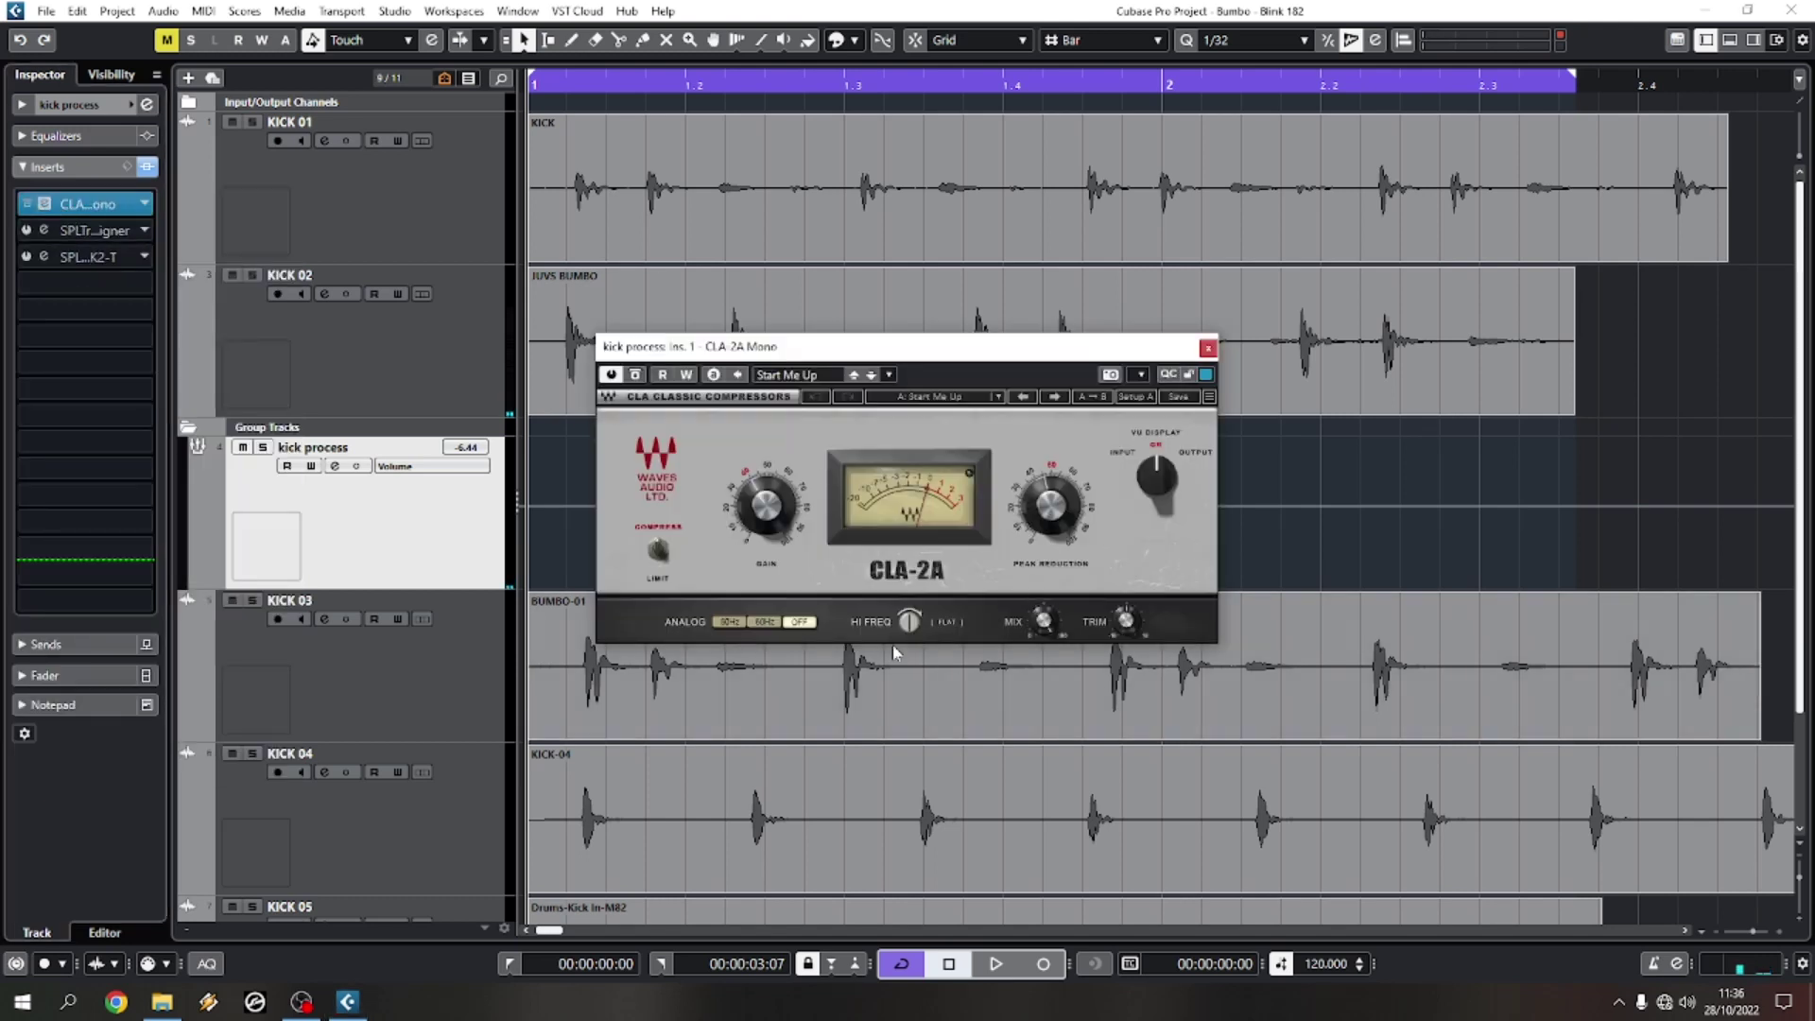
# Step: Raise the CLA-2A's peak reduction during loop playback and compare its bypassed and active sound
pyautogui.press('space')
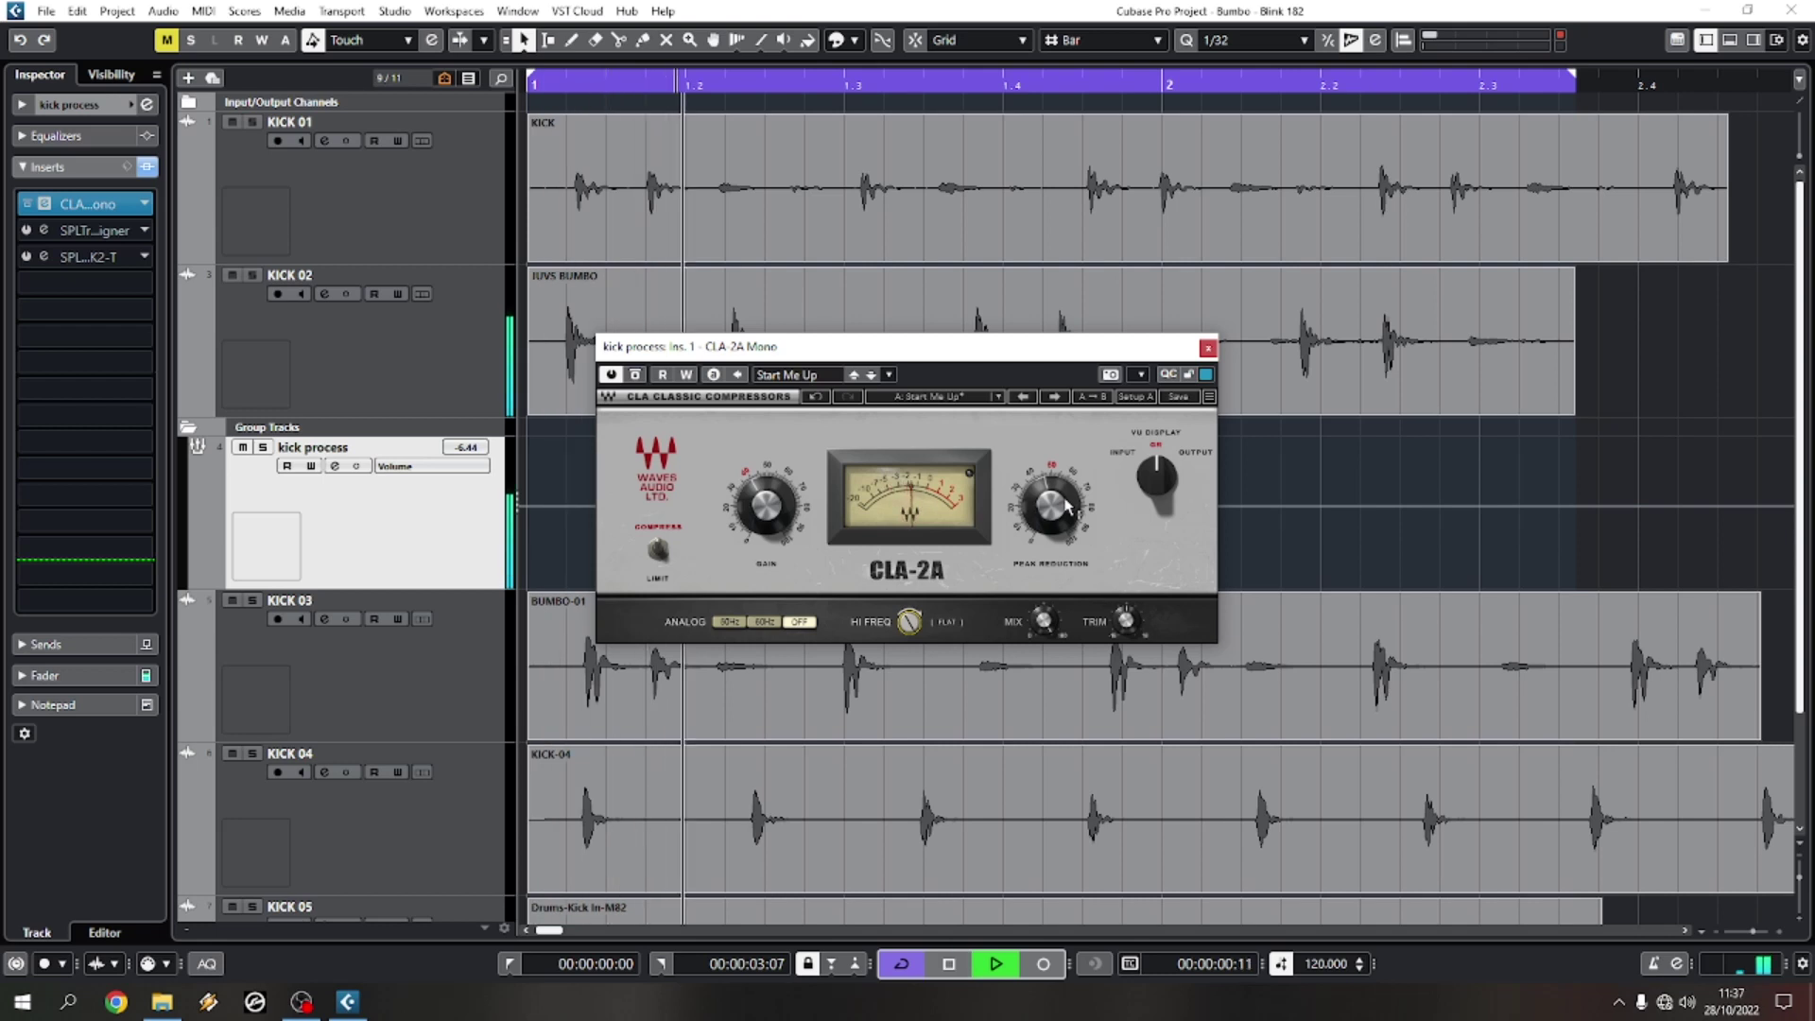
pyautogui.moveTo(1069, 505); pyautogui.dragTo(1068, 475)
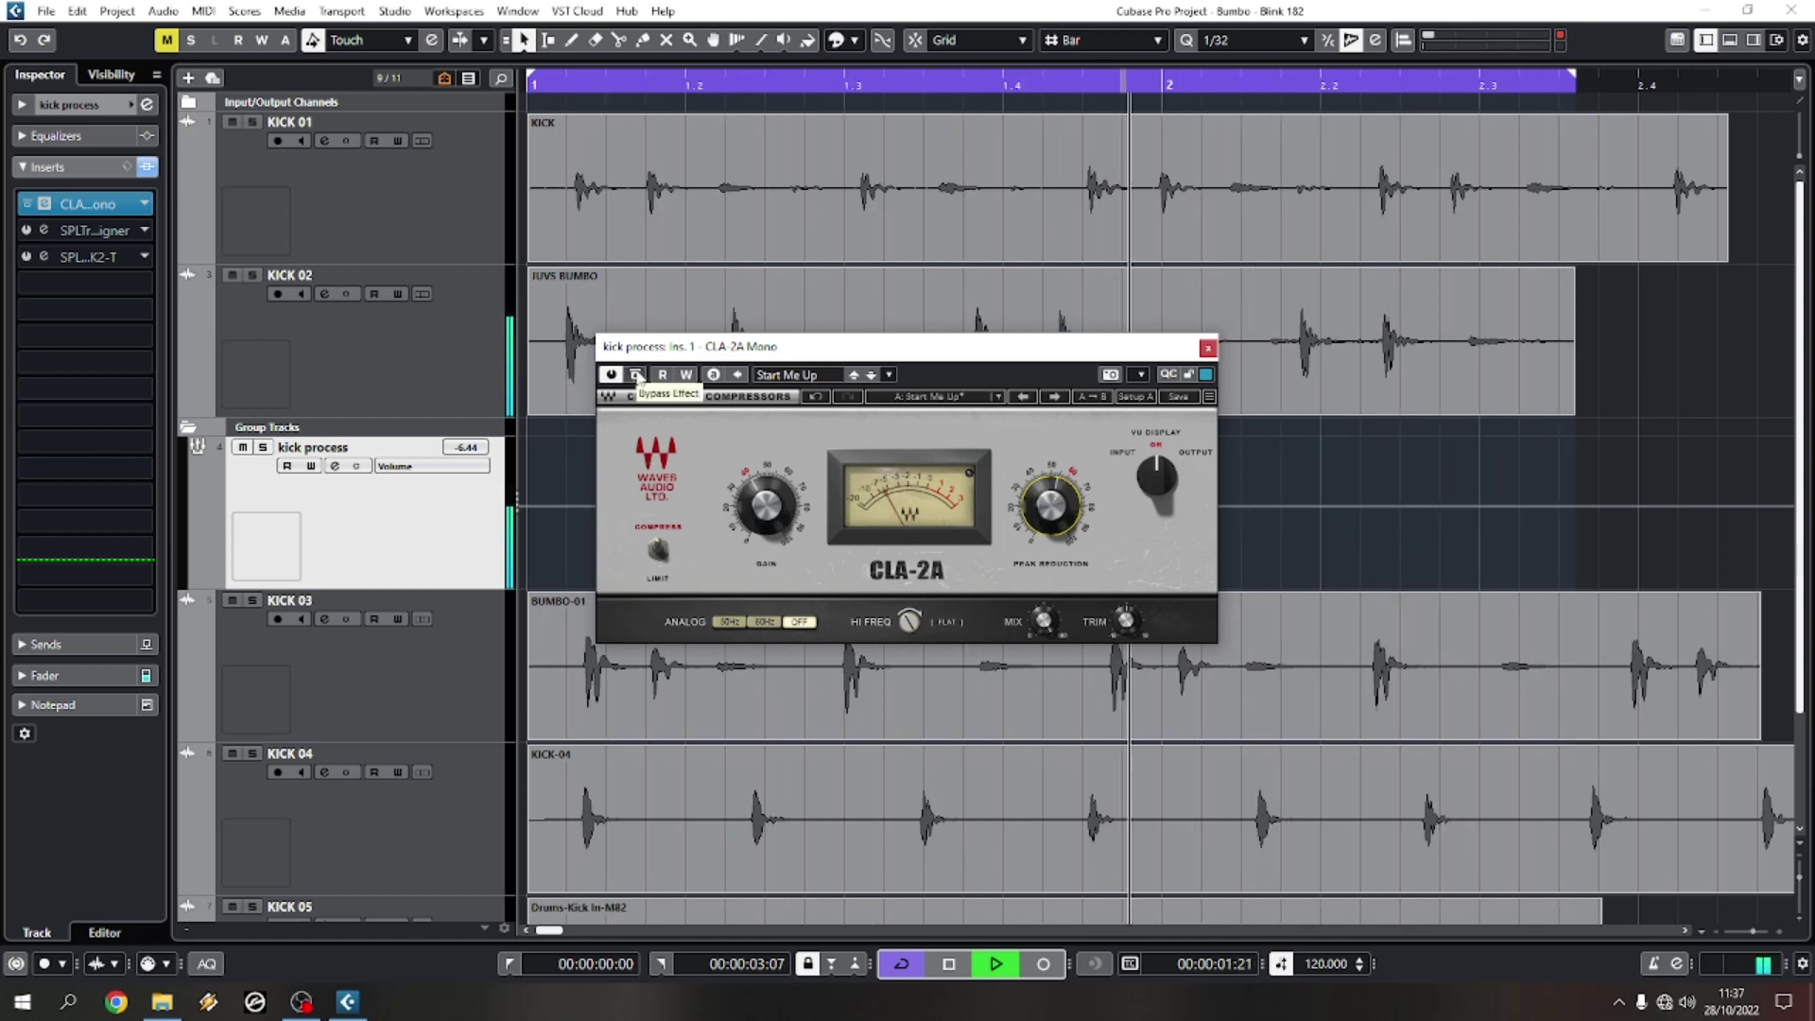
pyautogui.click(637, 375)
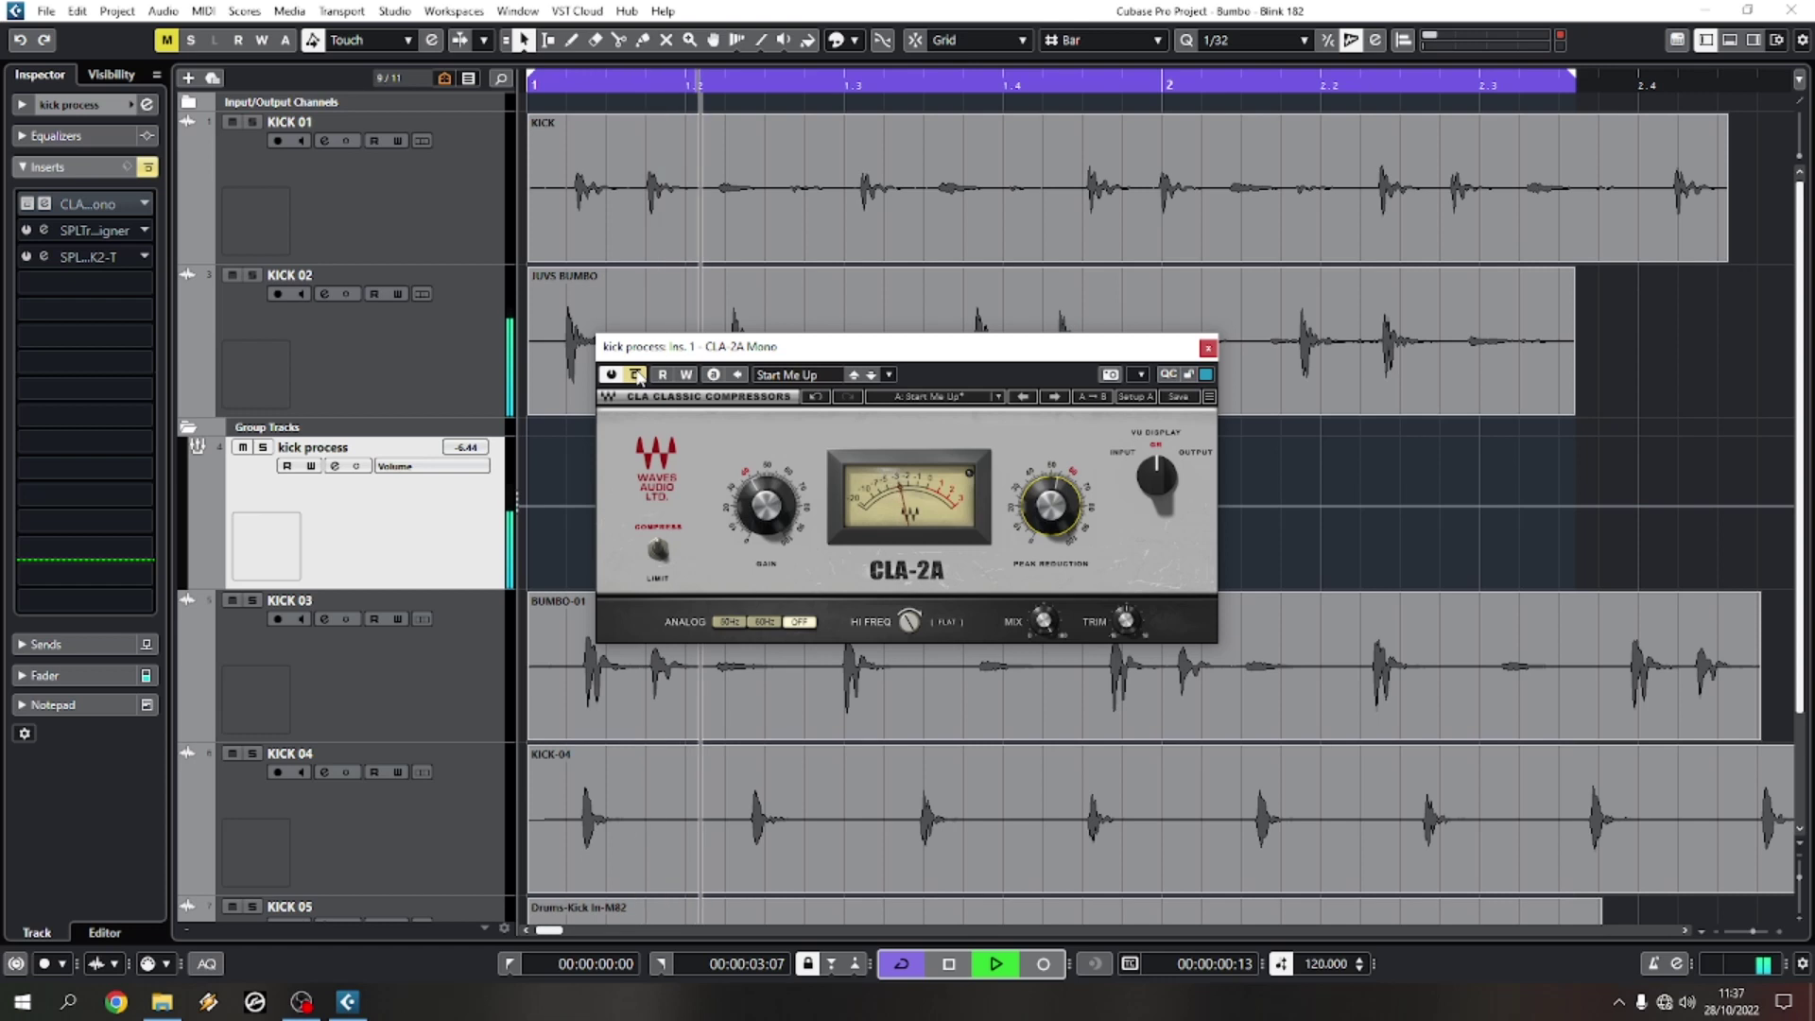
pyautogui.click(637, 374)
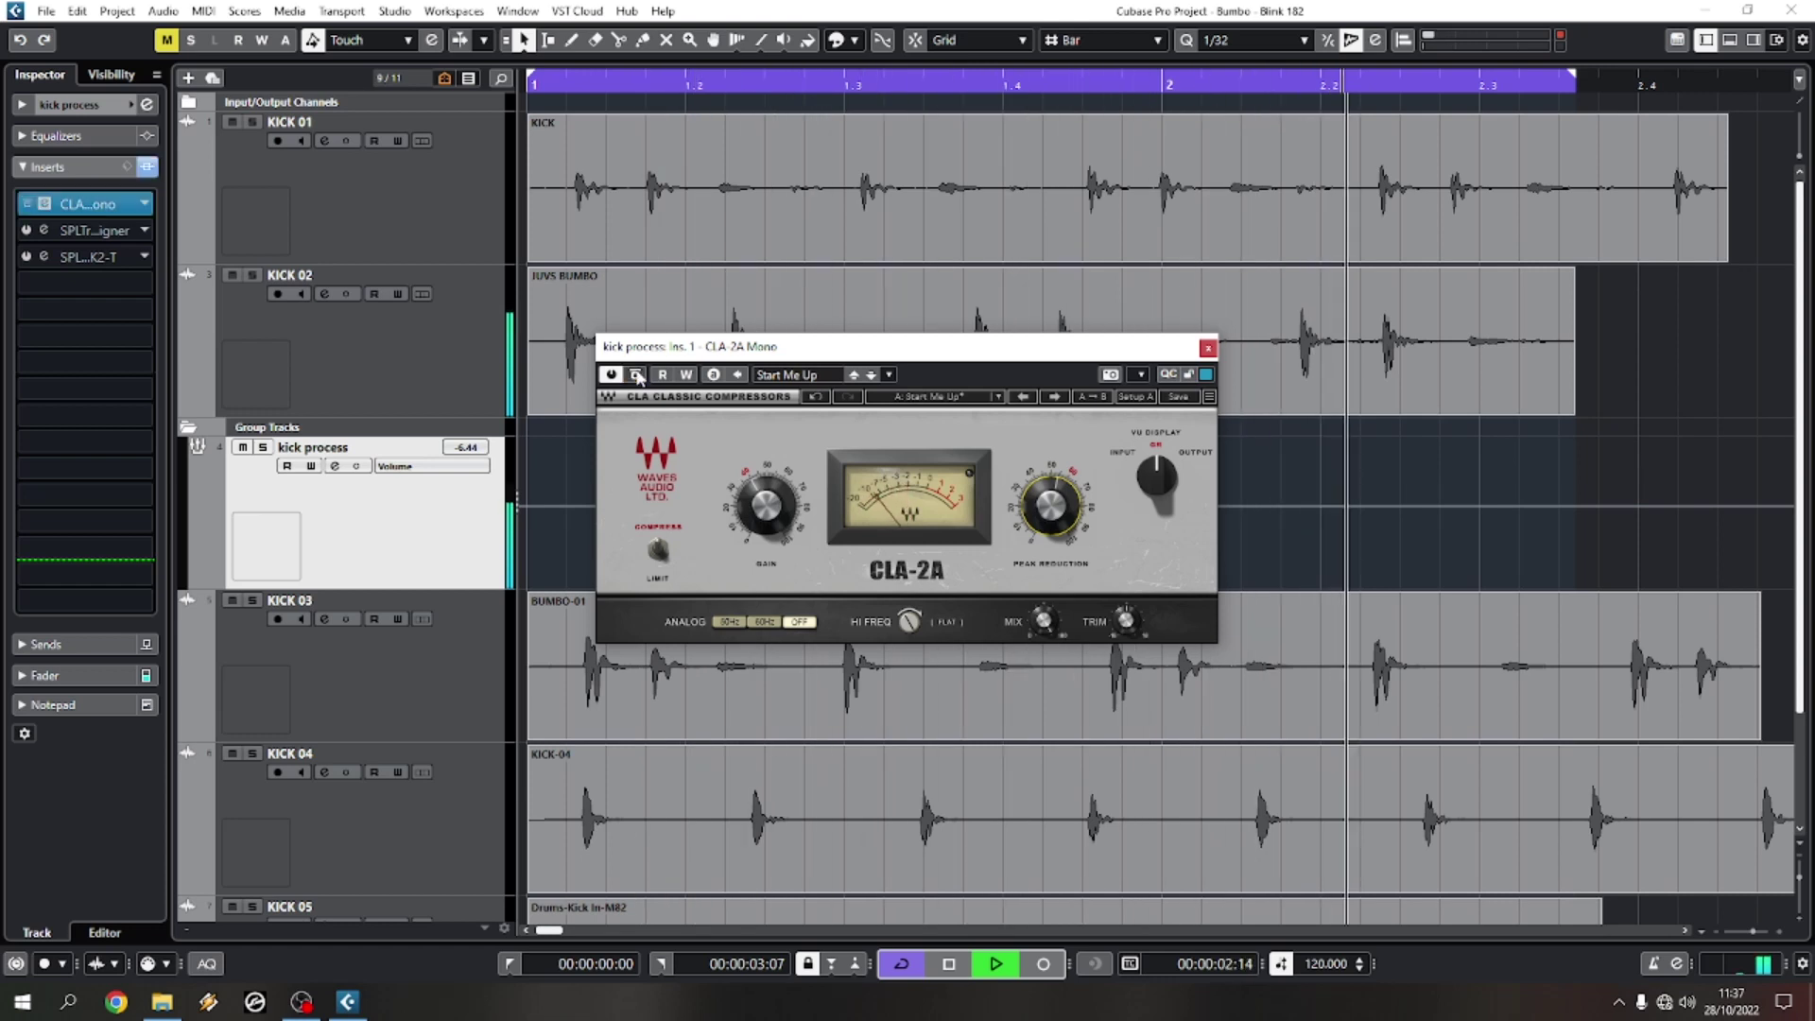
# Step: Readjust the CLA-2A's gain, compare its bypassed and active sound during playback, and close the plug-in
pyautogui.press('space')
pyautogui.press('space')
pyautogui.moveTo(751, 503)
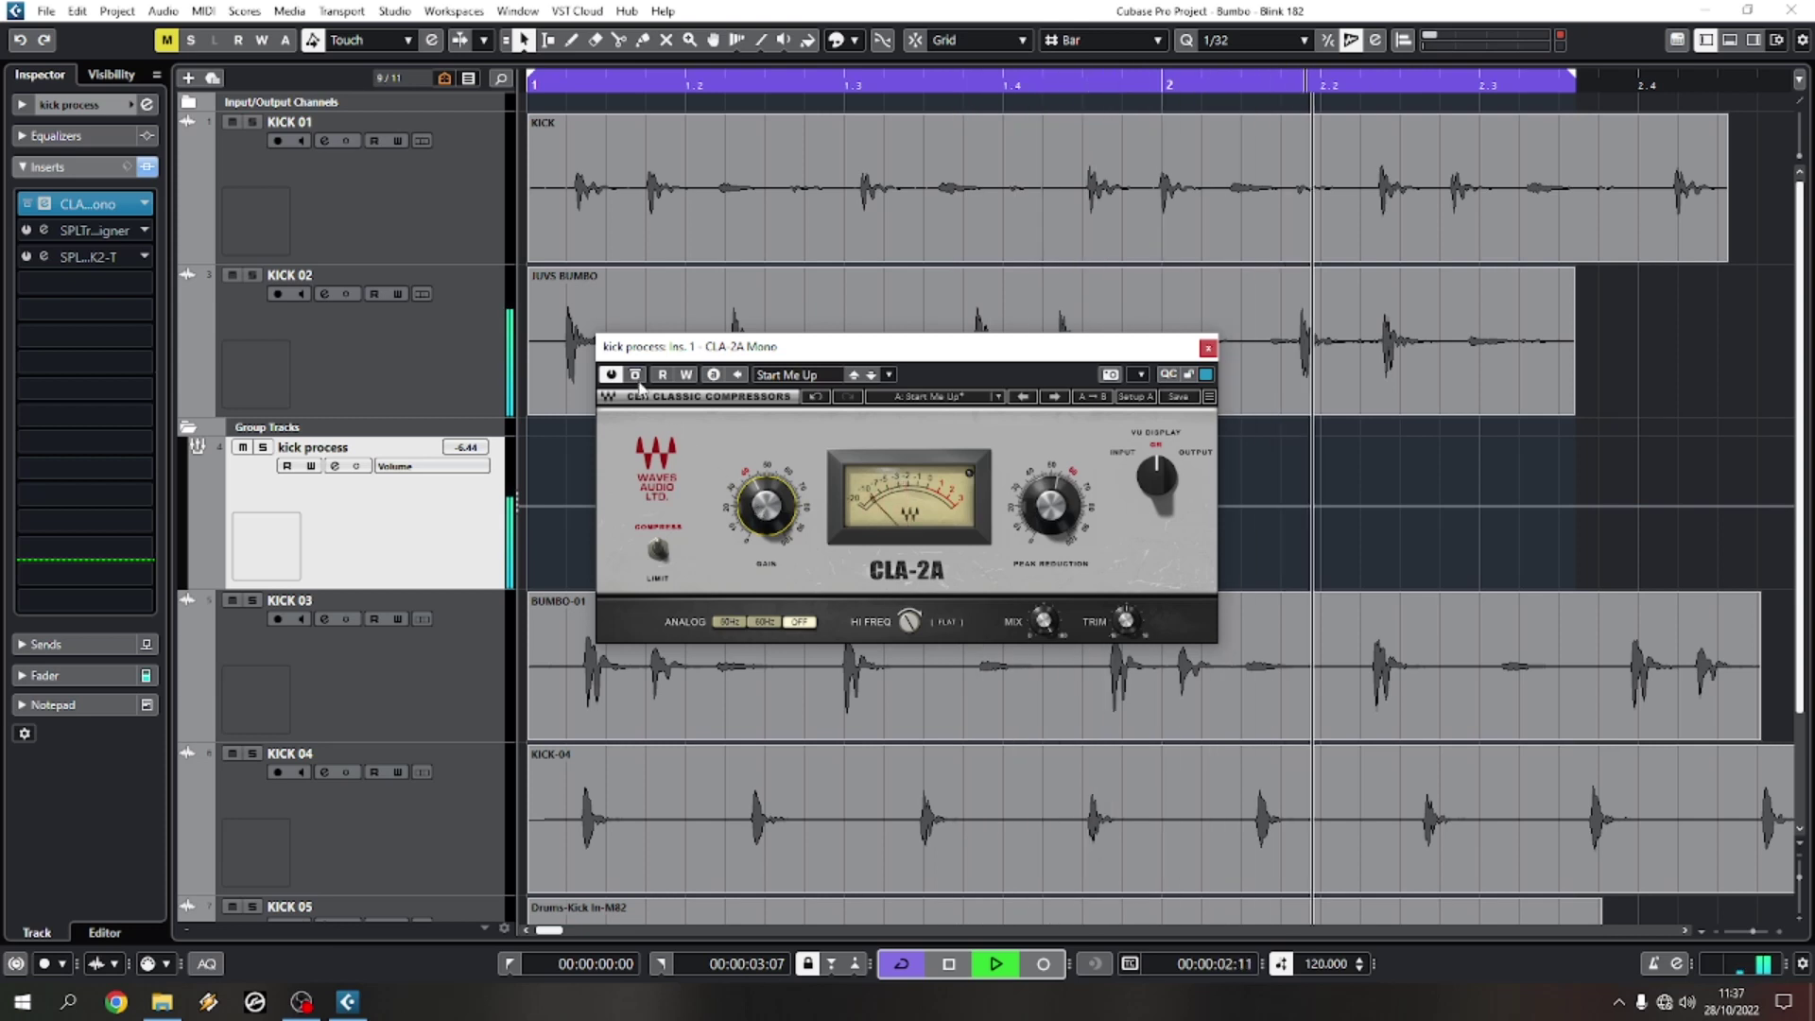
pyautogui.click(637, 374)
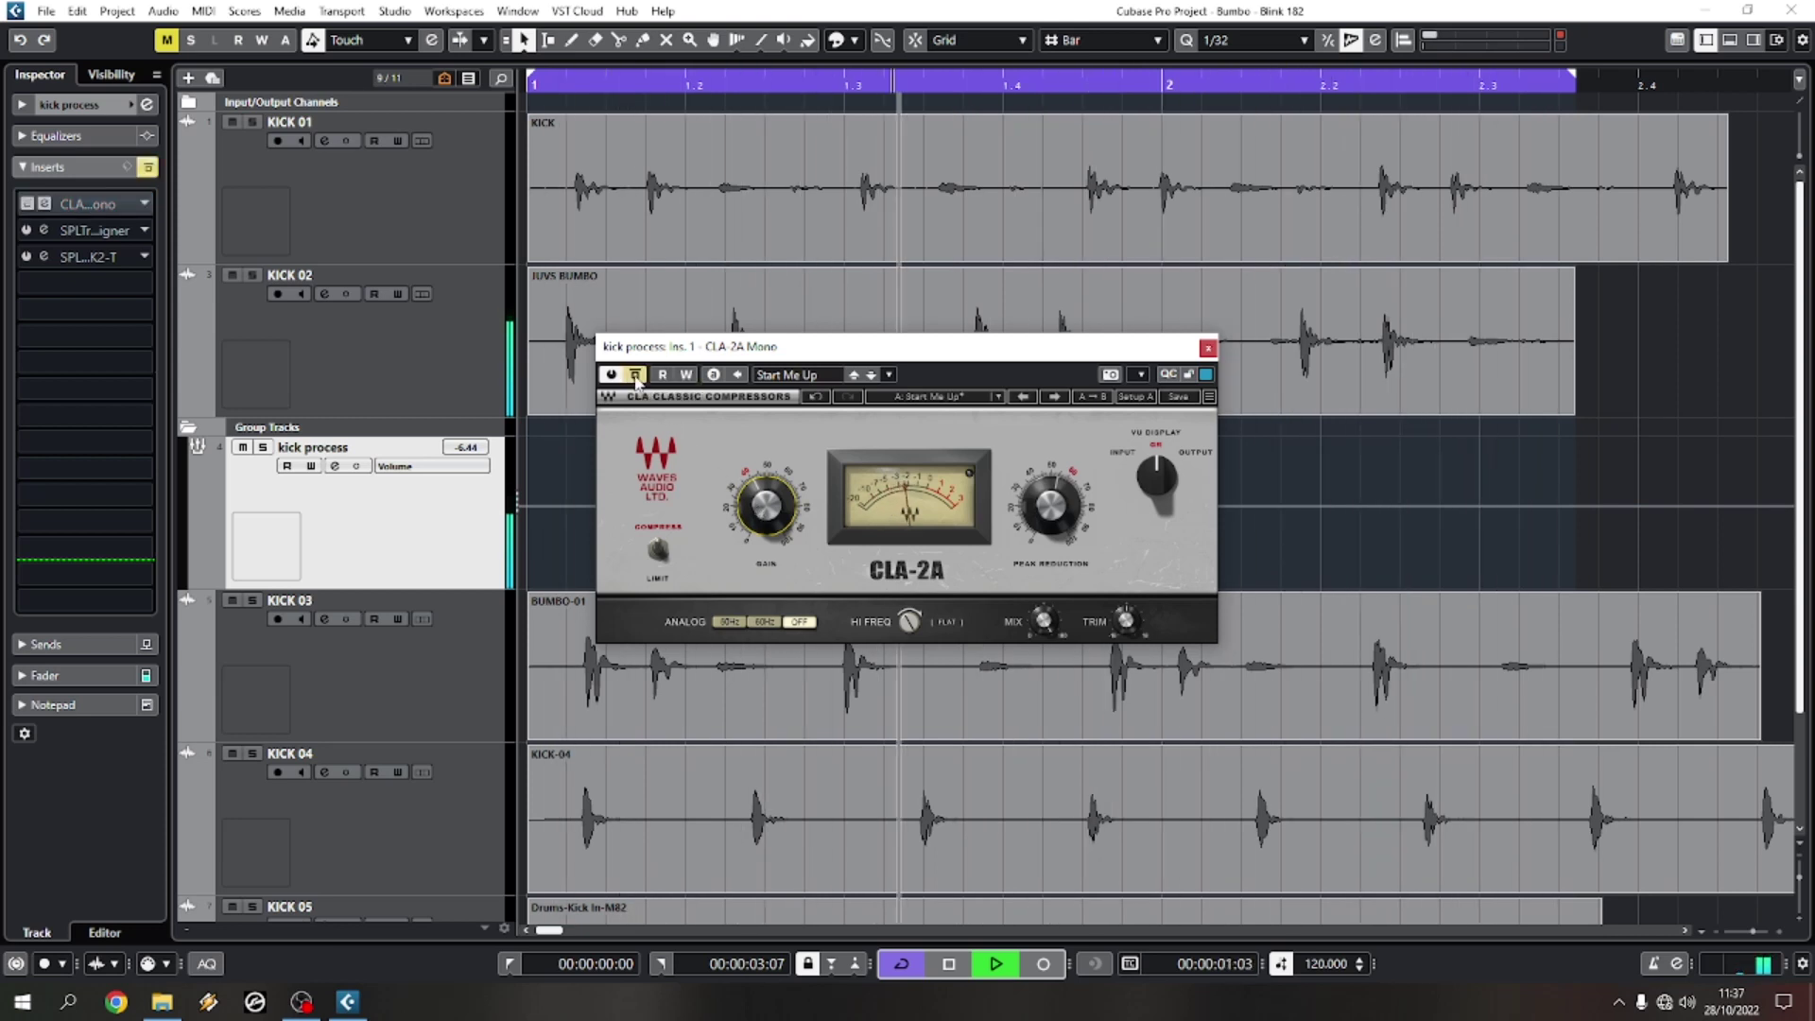
pyautogui.click(636, 374)
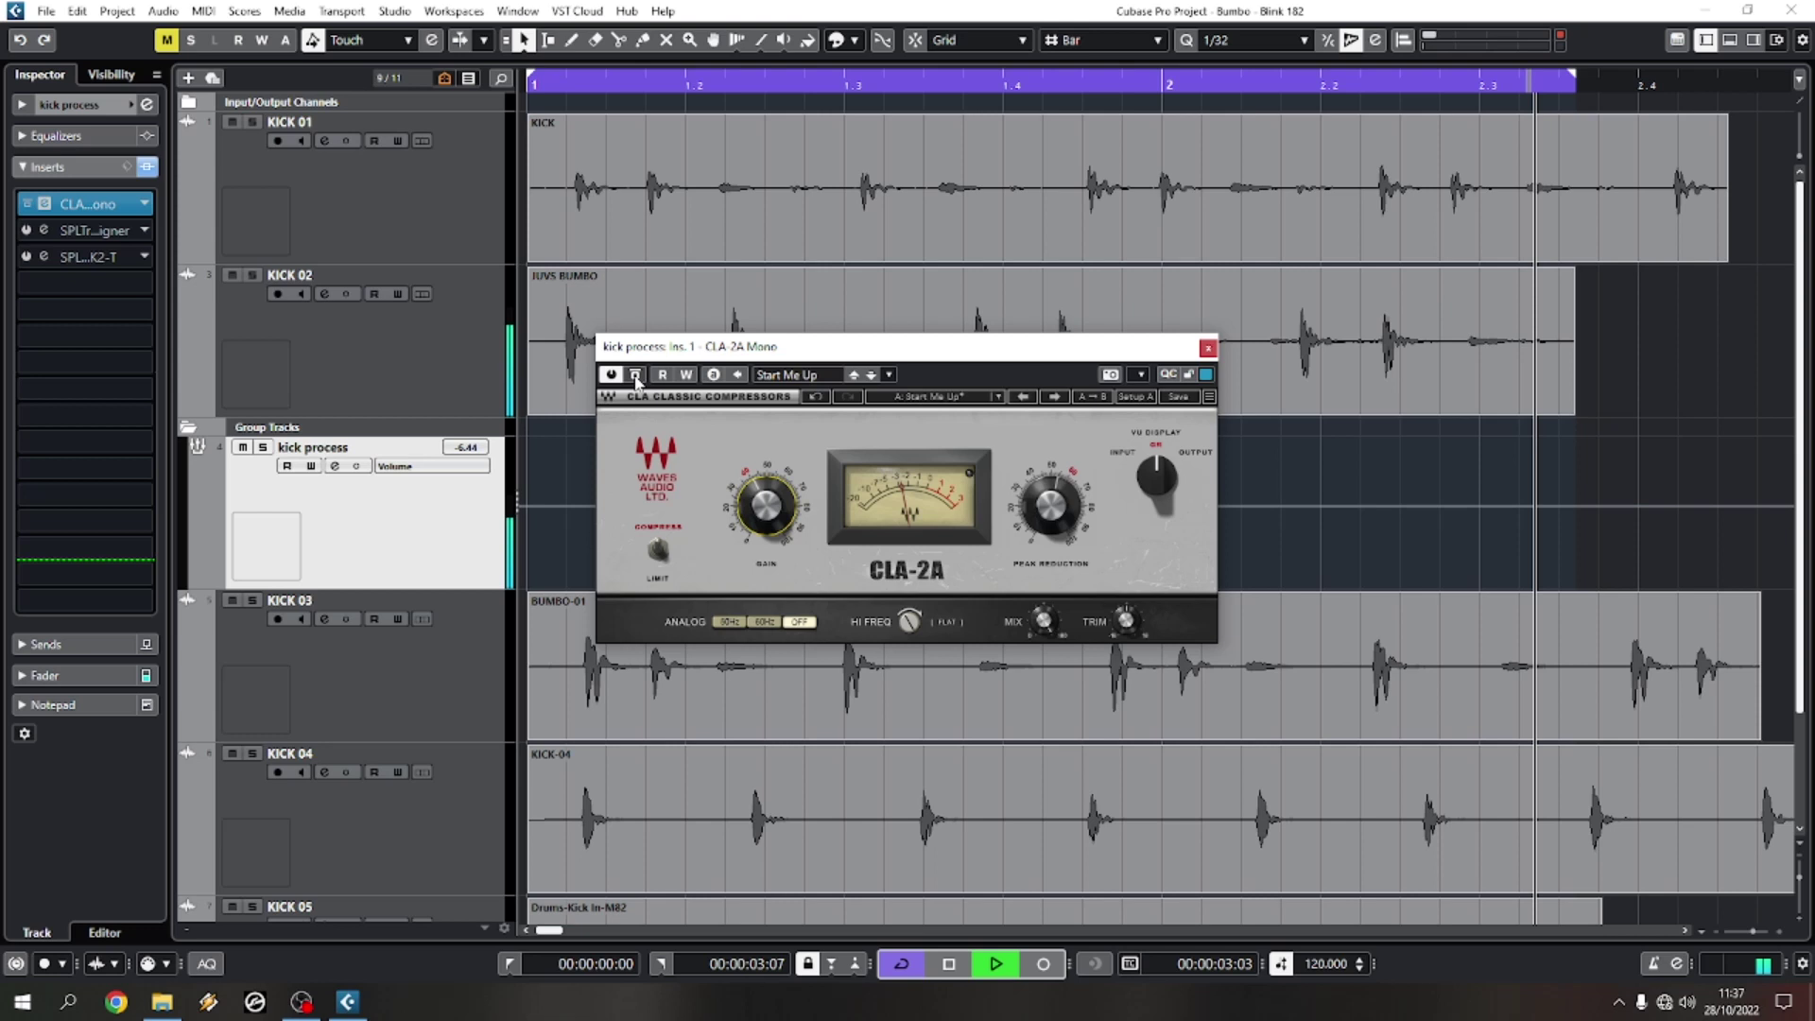
pyautogui.click(636, 374)
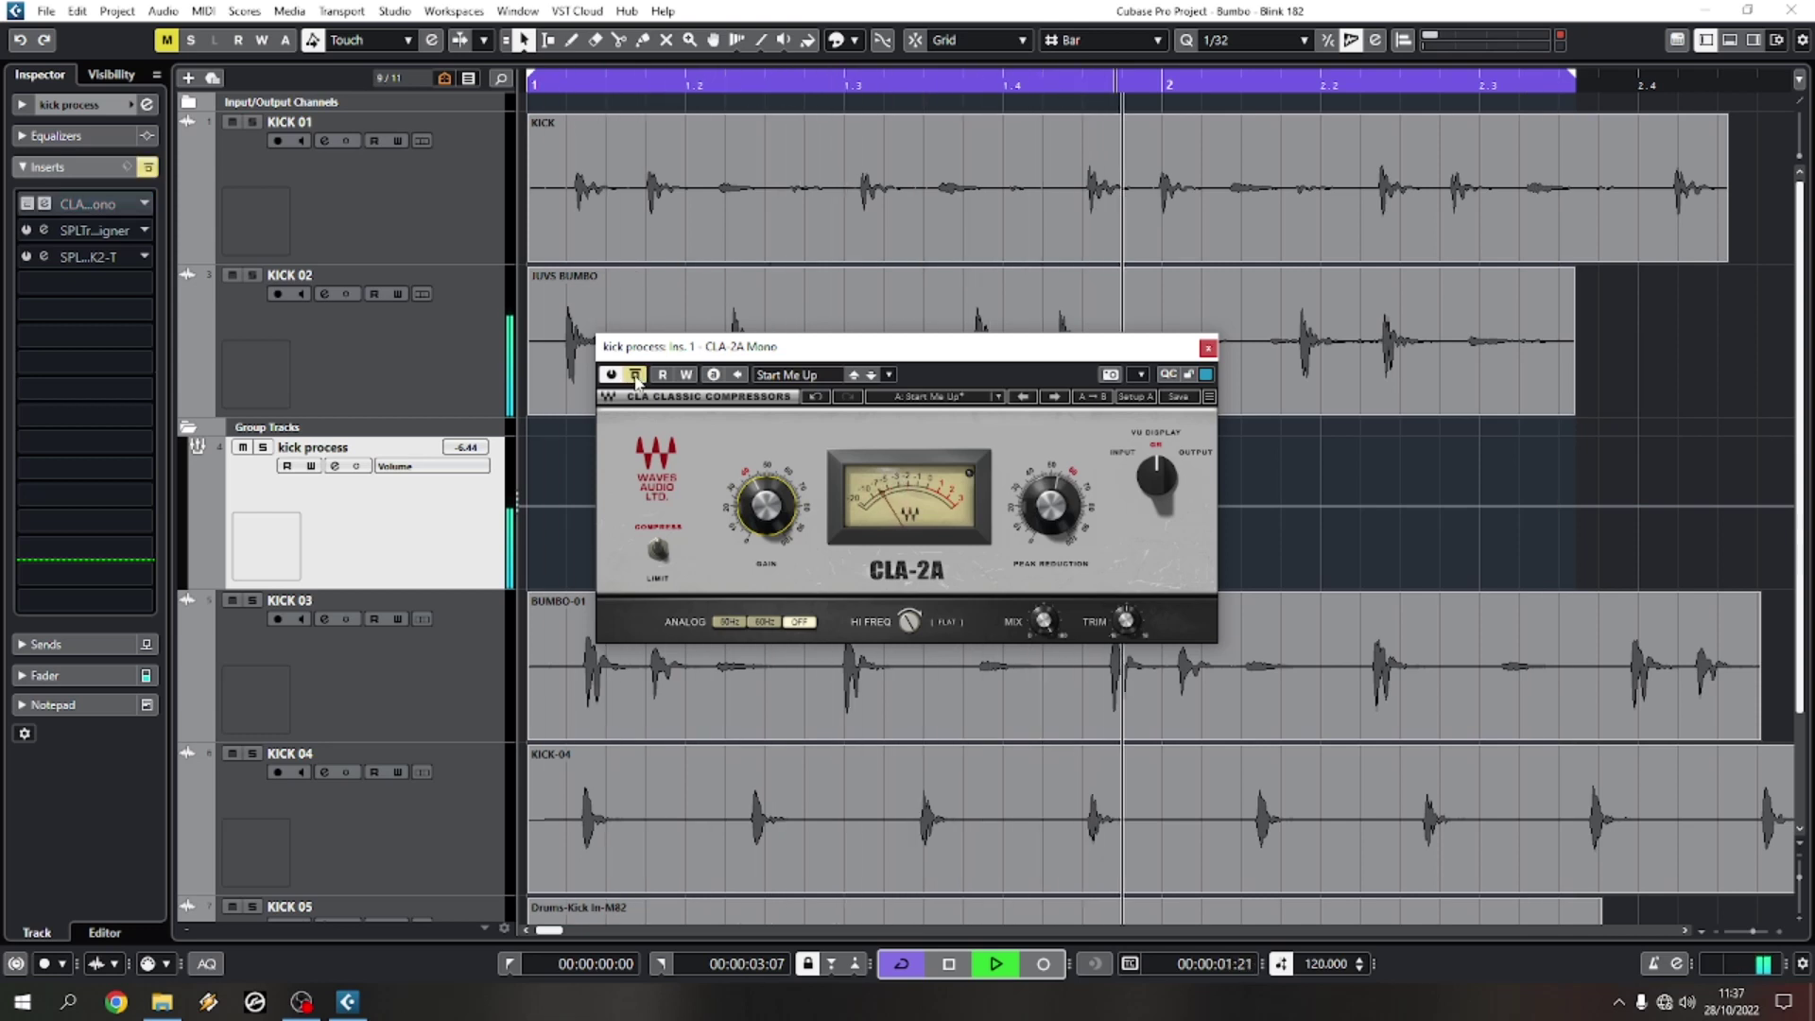
pyautogui.click(636, 374)
pyautogui.press('space')
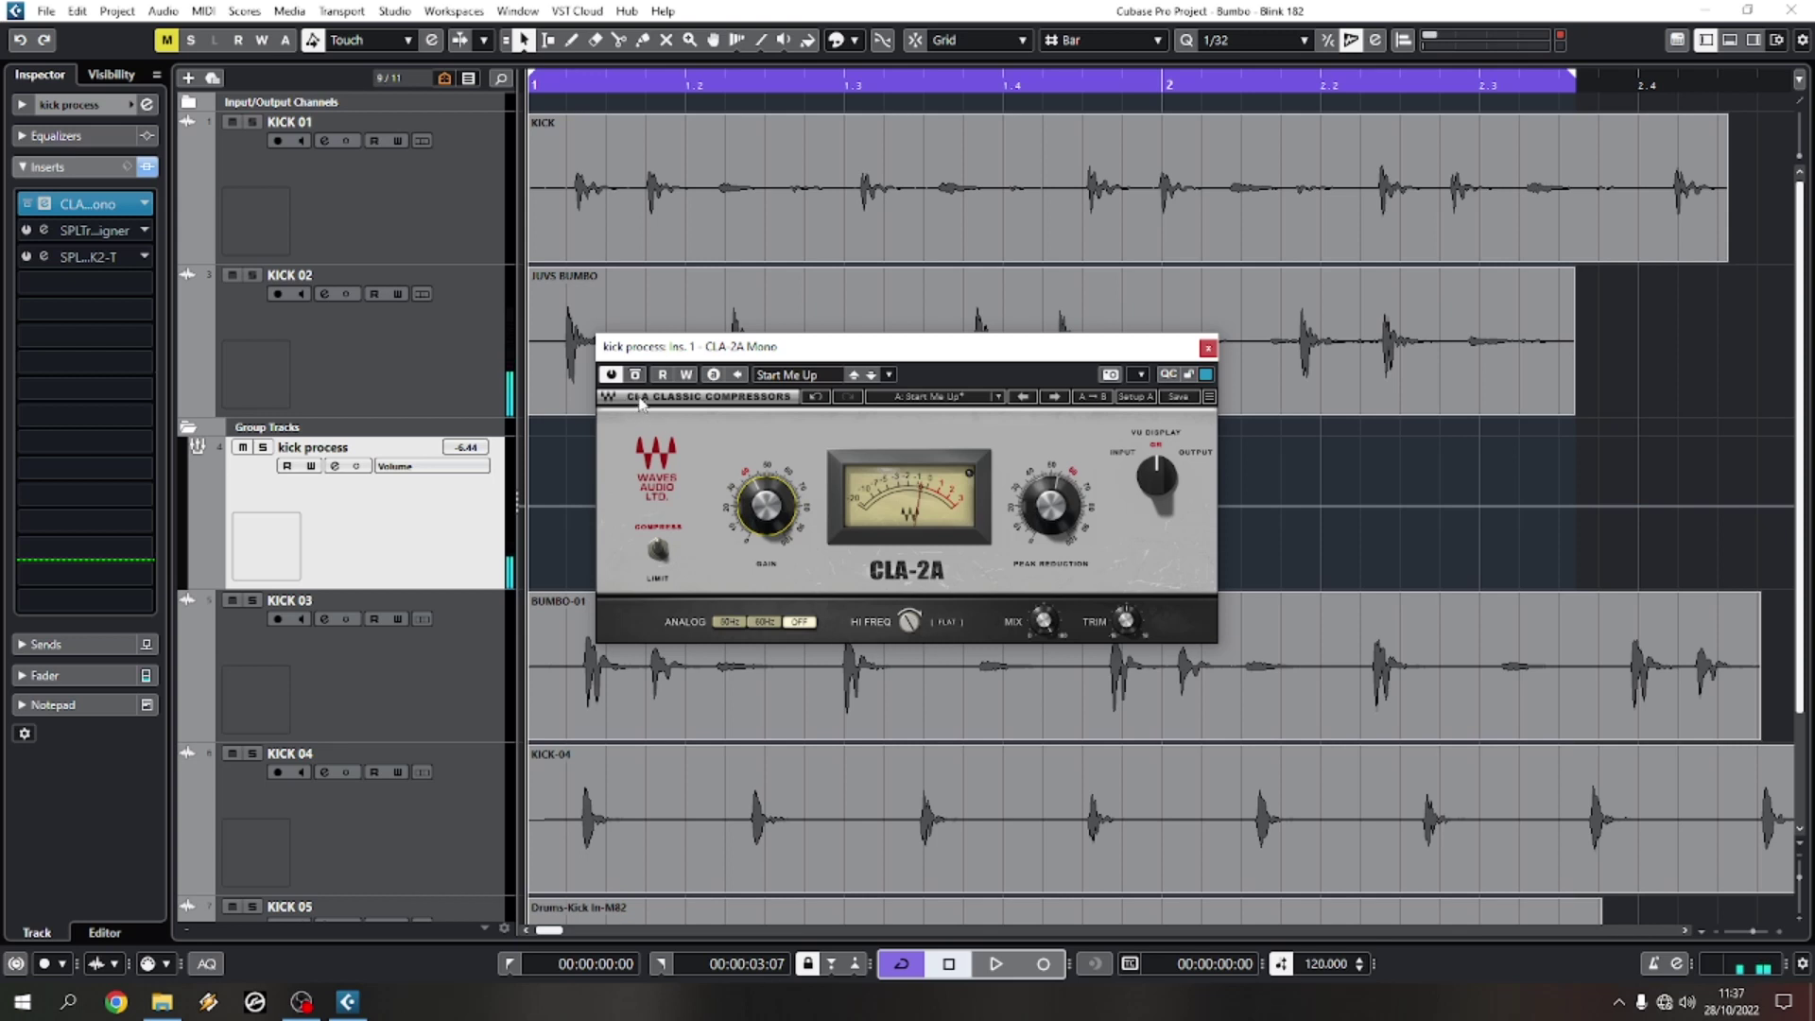
pyautogui.press('space')
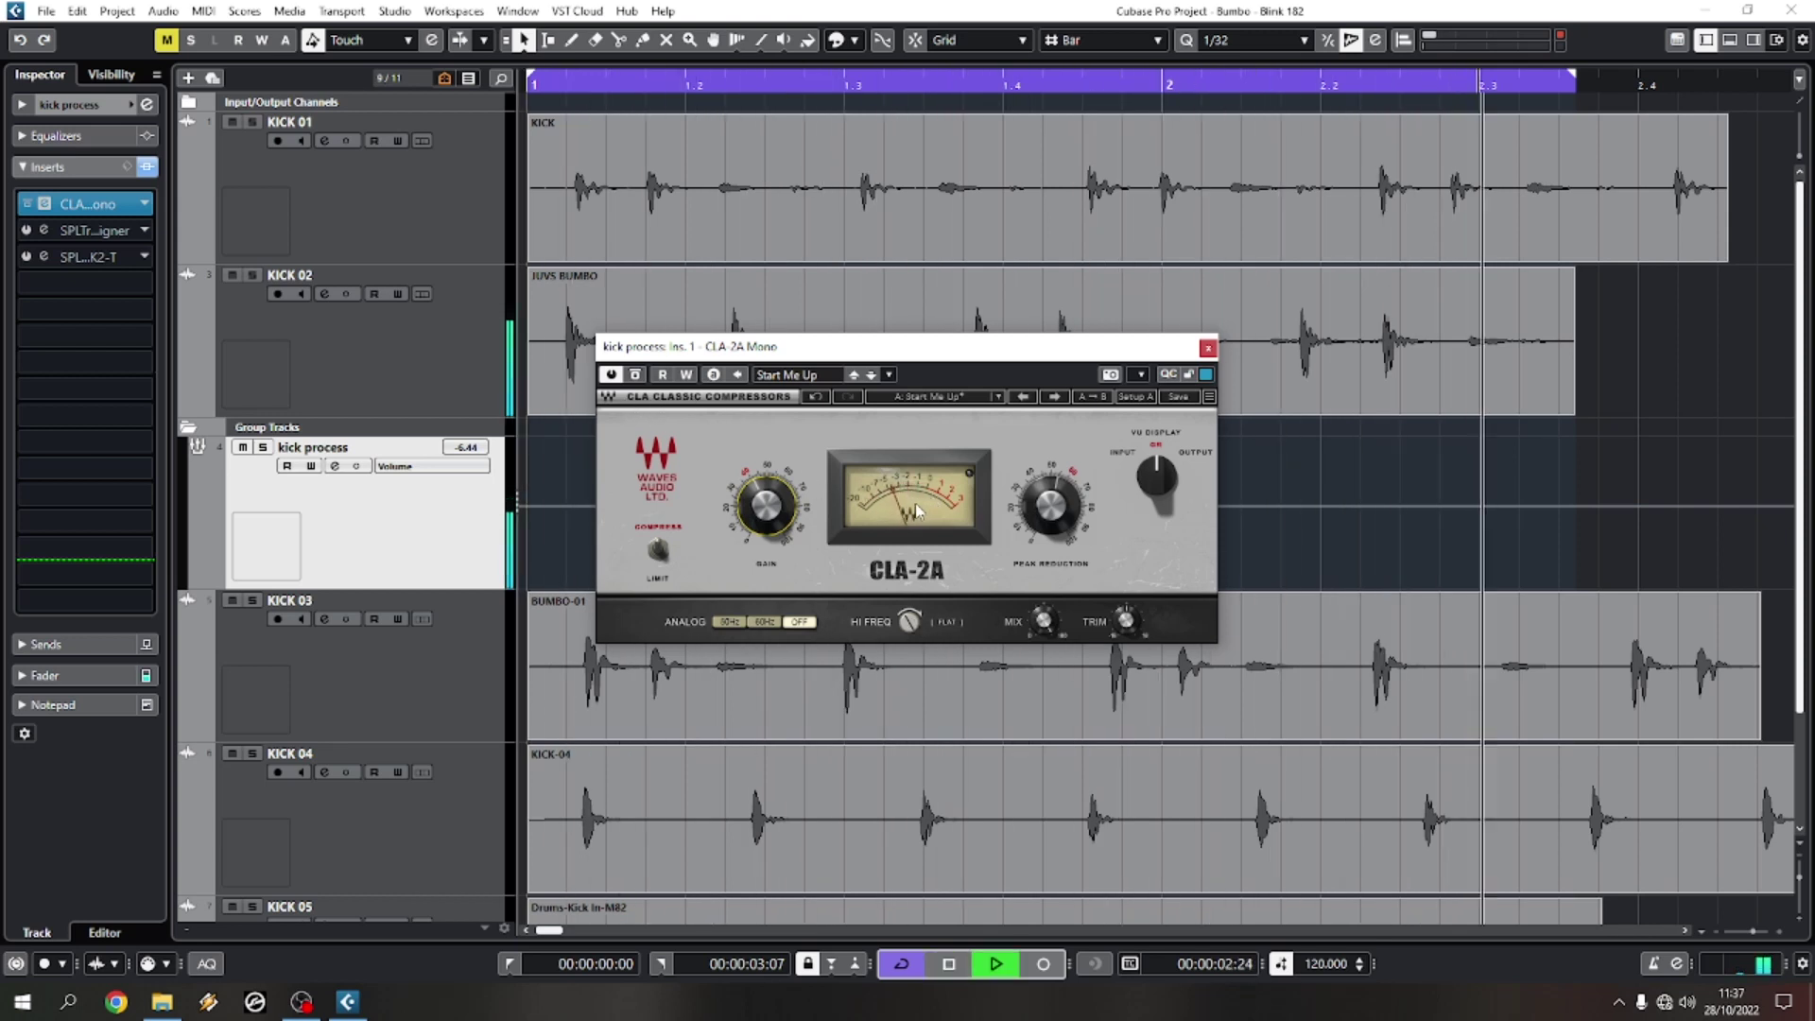
pyautogui.click(1208, 349)
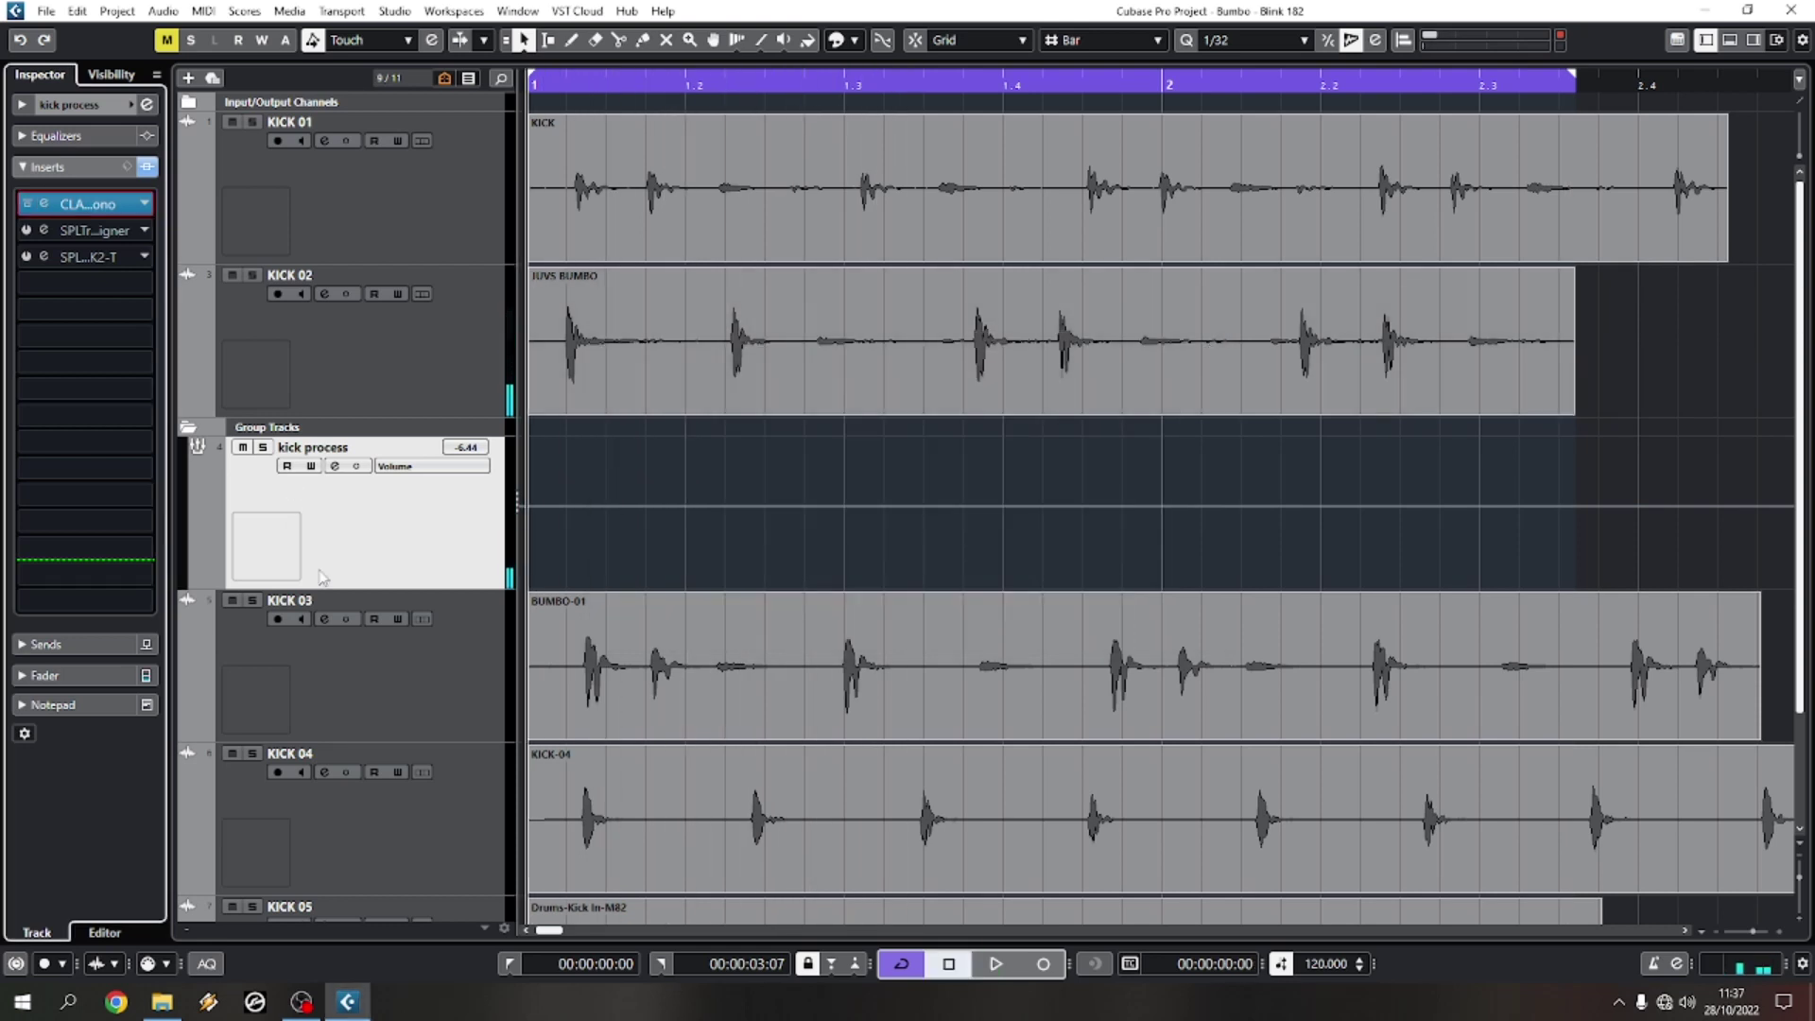
# Step: Activate and open the kick process group's SPL Transient Designer and audition the loop with it switched off and on
pyautogui.click(46, 231)
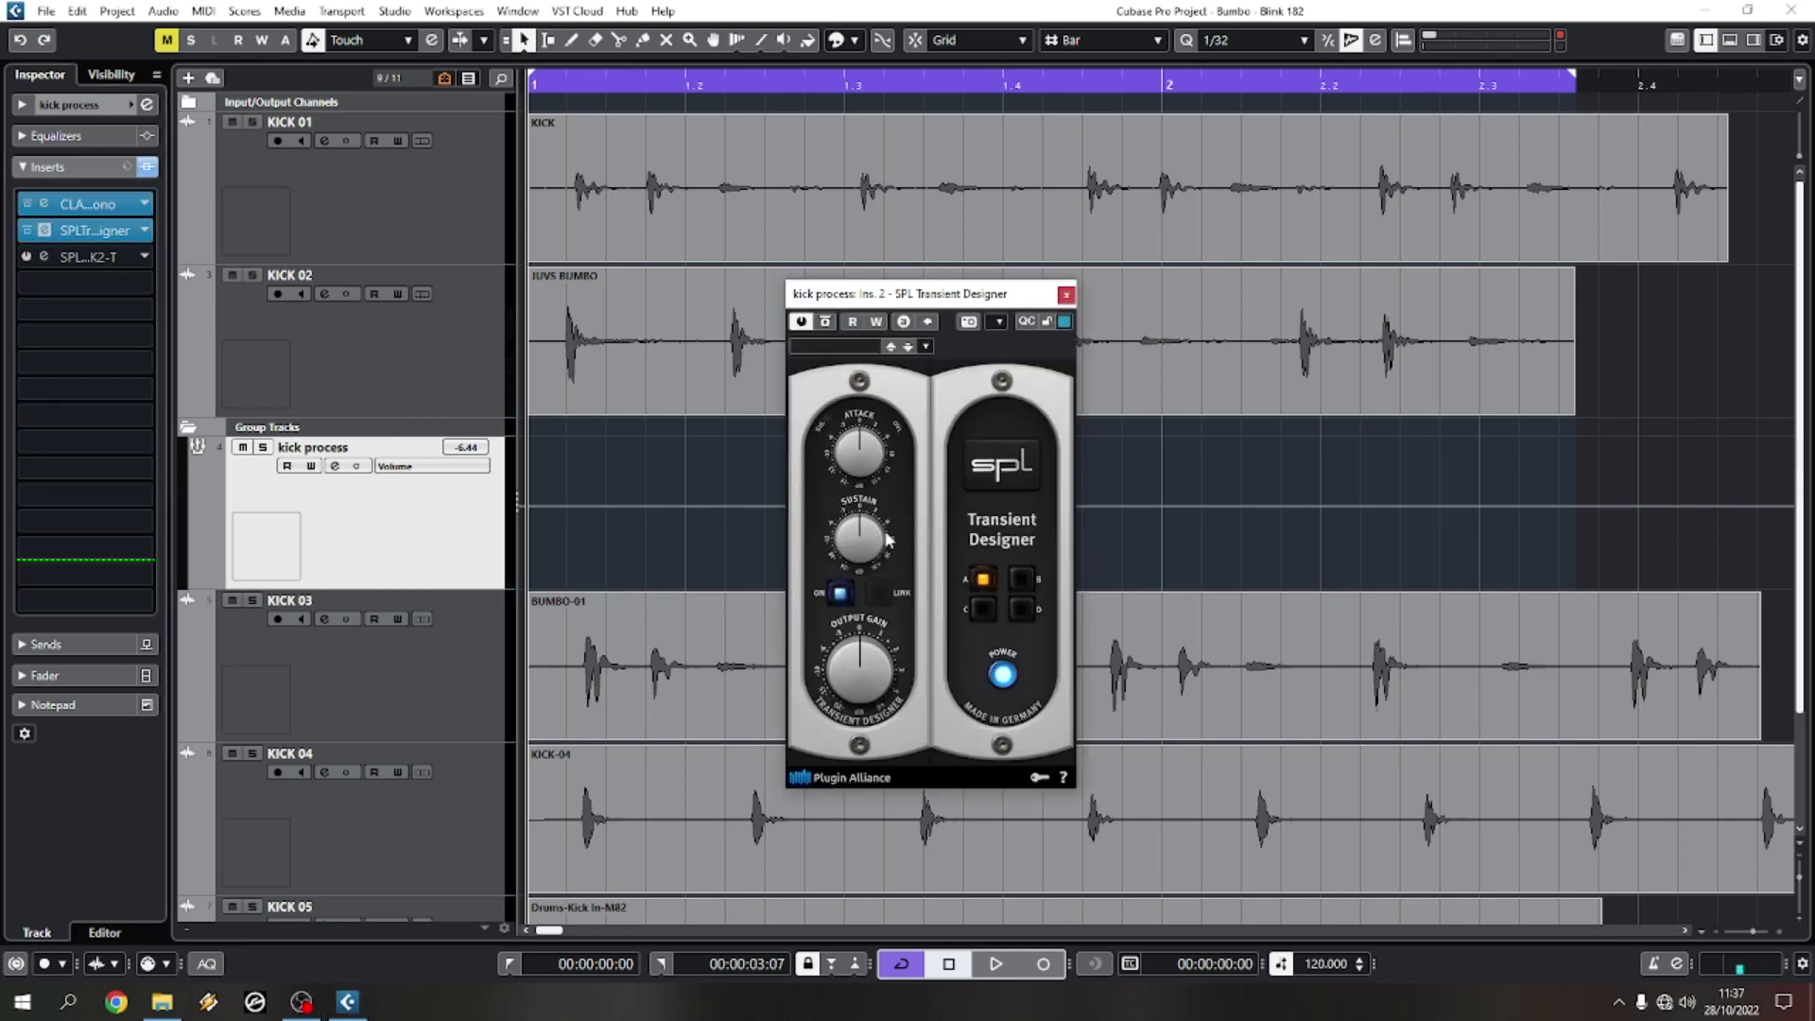
pyautogui.press('space')
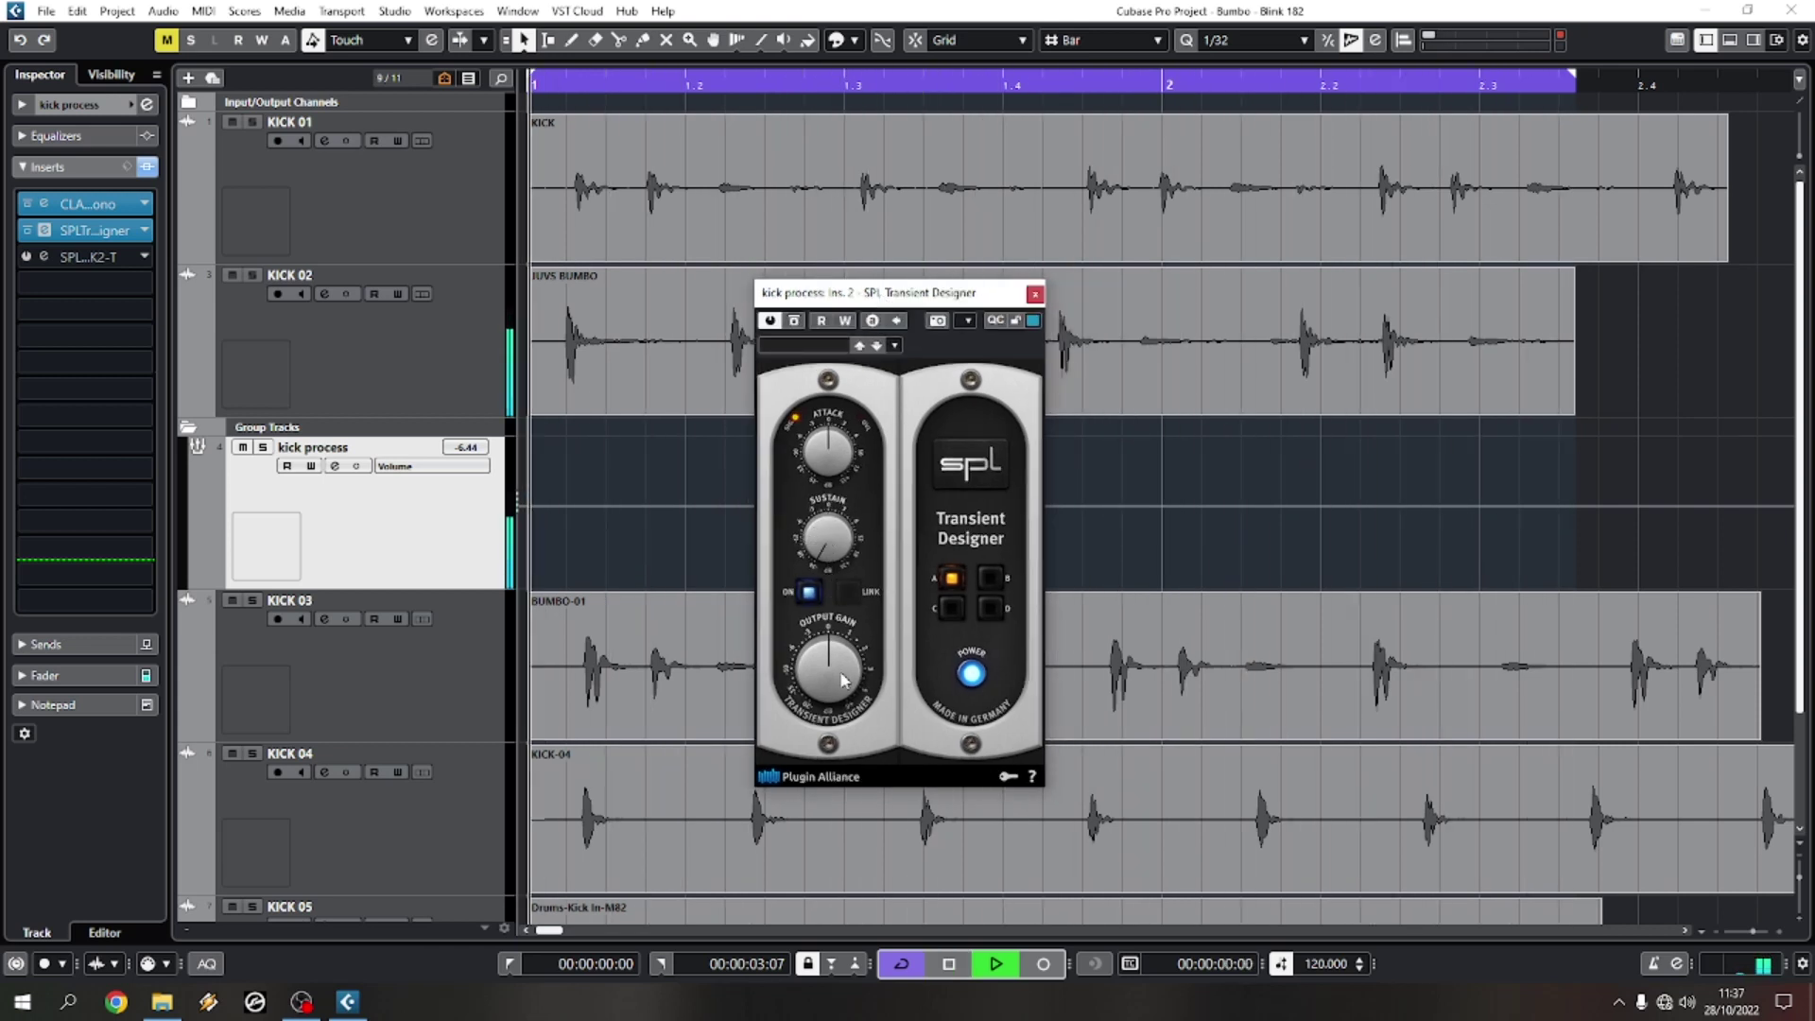
pyautogui.press('space')
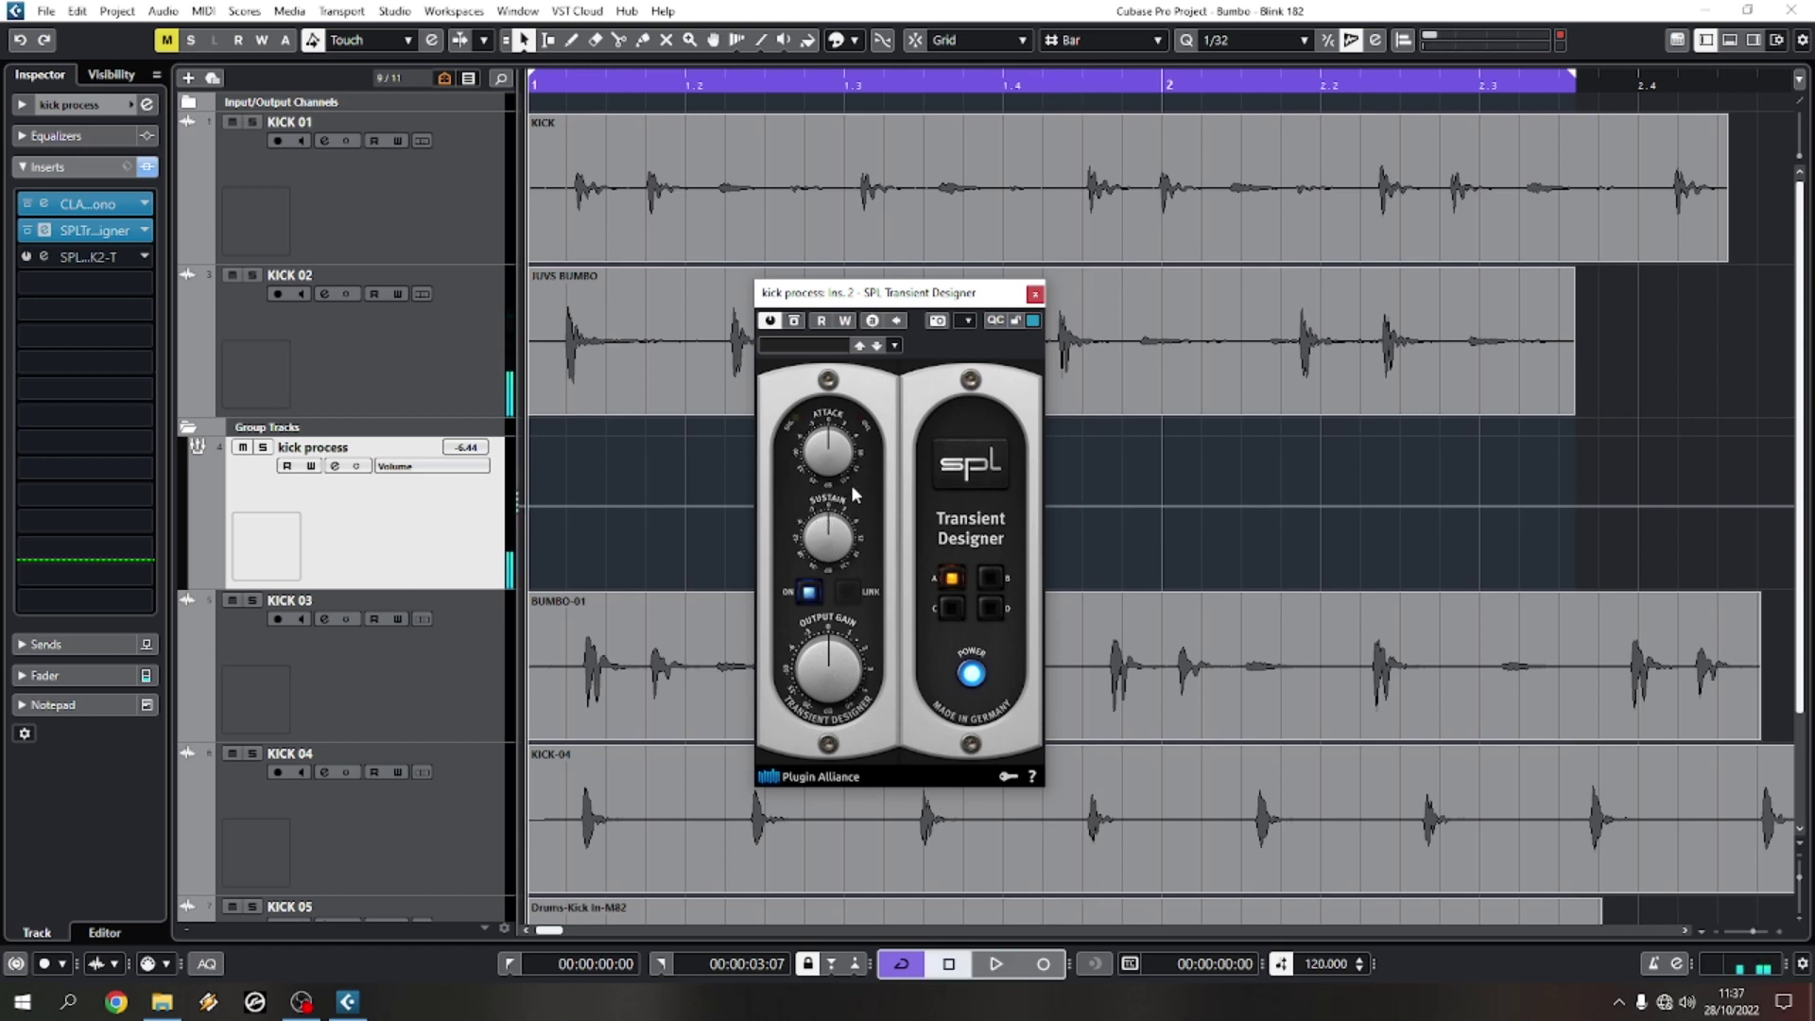
pyautogui.press('space')
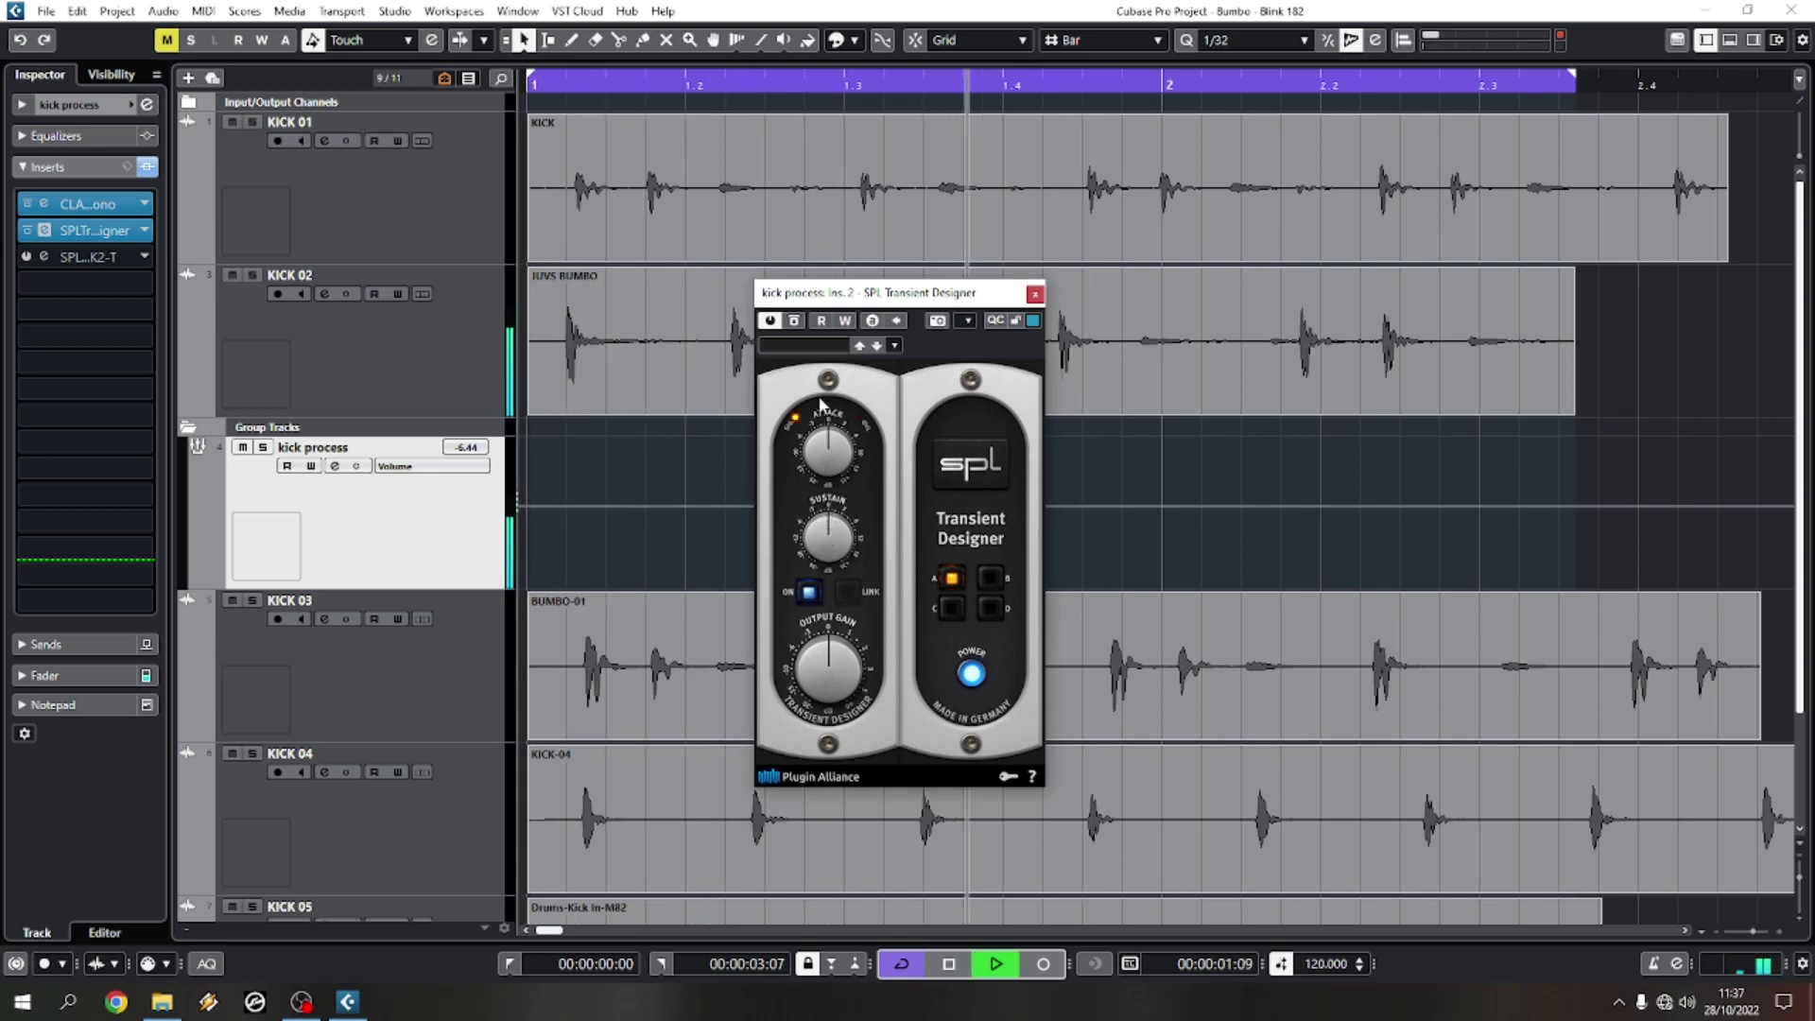
pyautogui.press('space')
pyautogui.press('space')
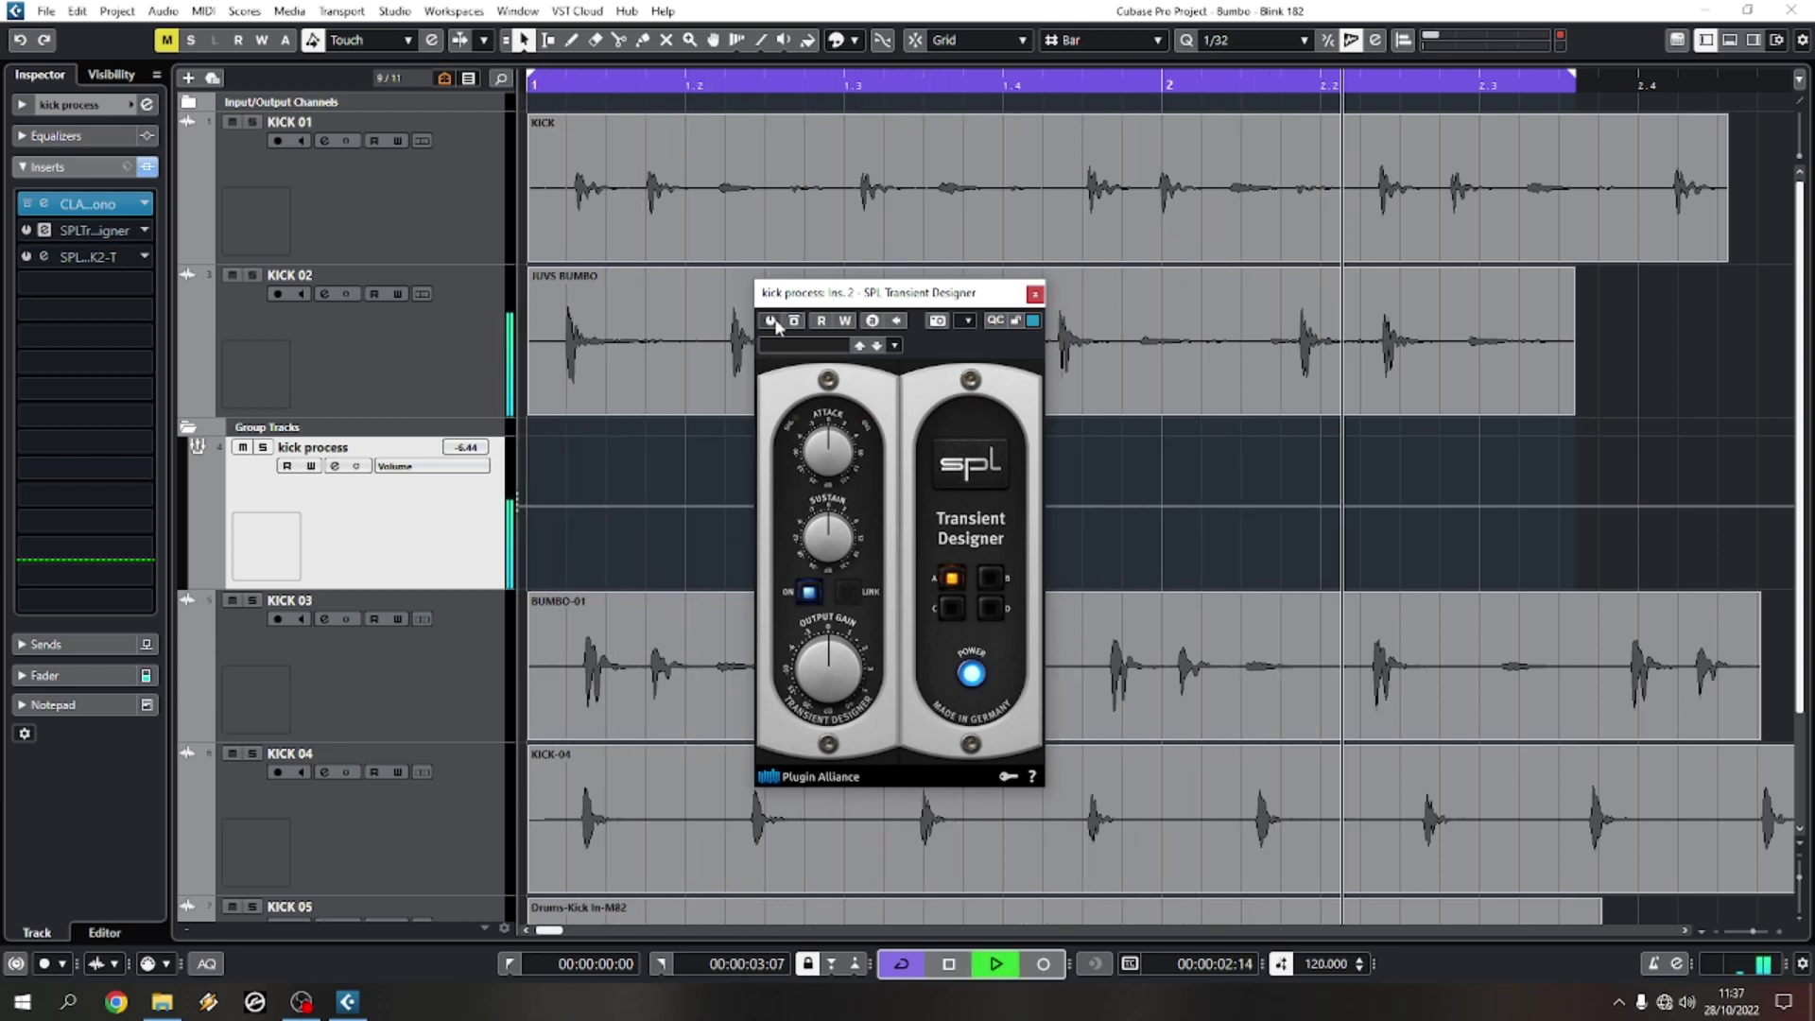
pyautogui.press('space')
pyautogui.click(771, 320)
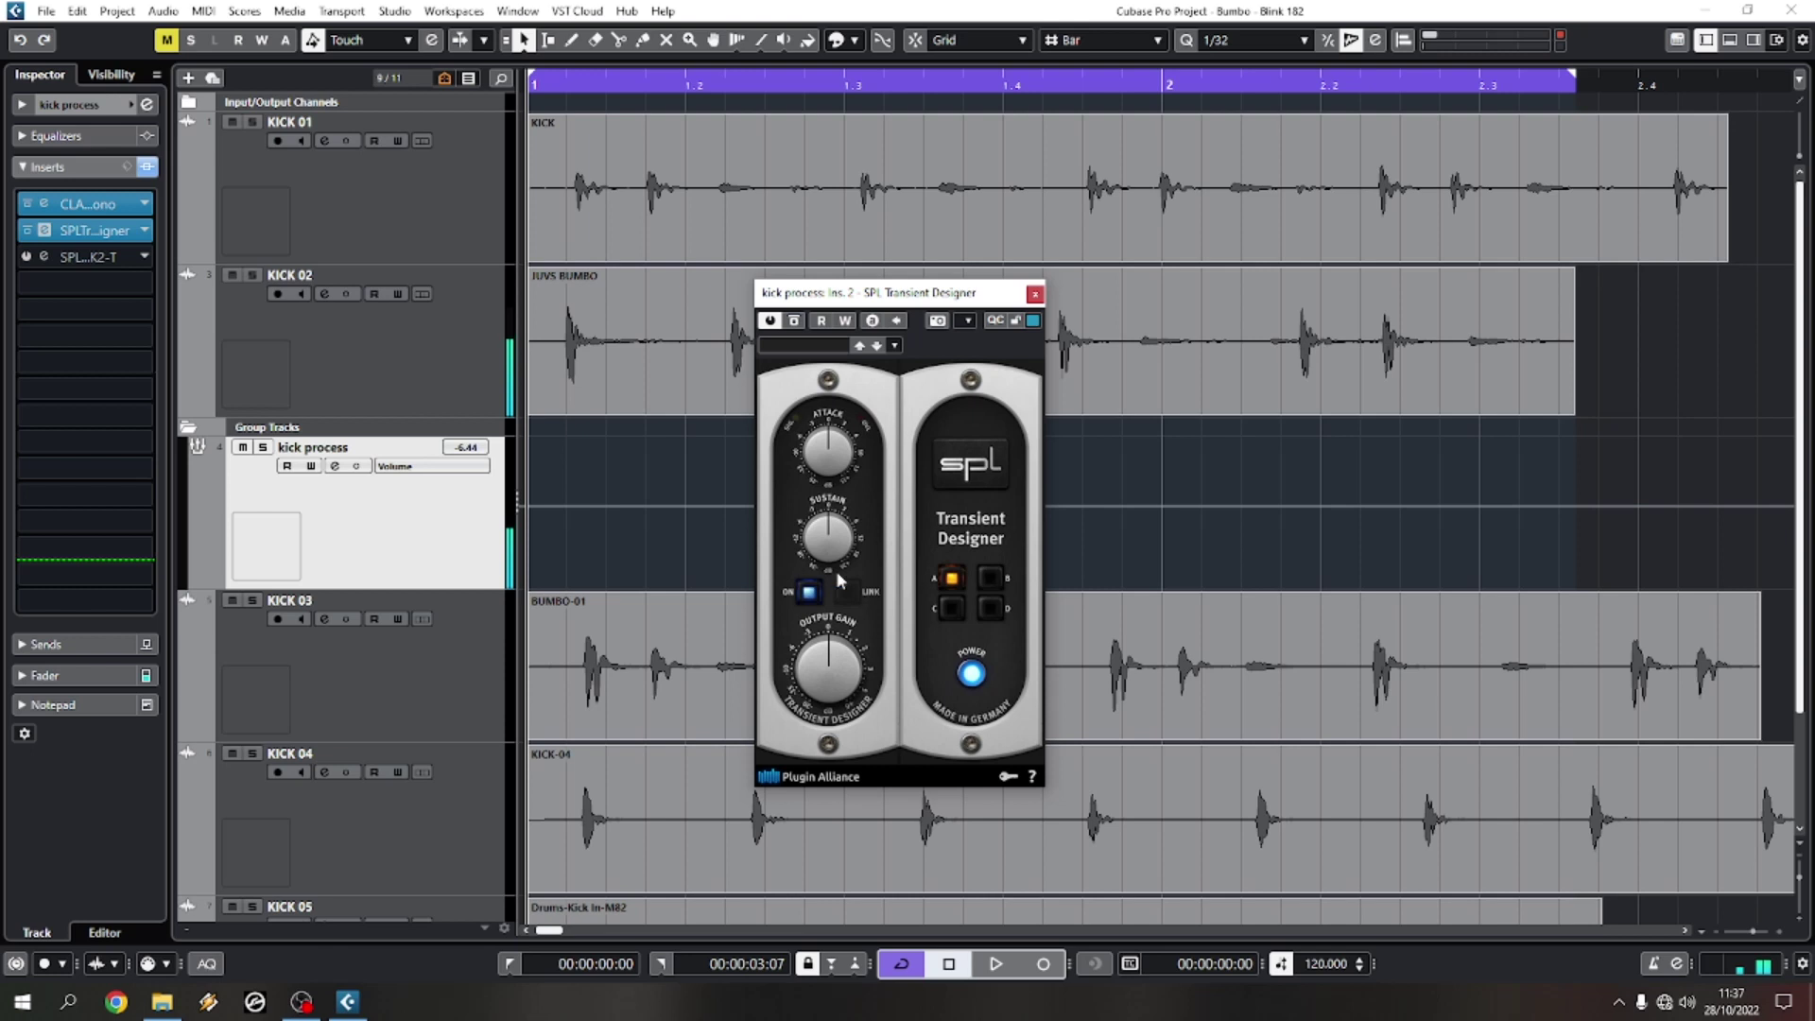
# Step: Raise the Transient Designer's attack and sustain during playback and compare the sound with the plug-in switched off and on
pyautogui.press('space')
pyautogui.press('space')
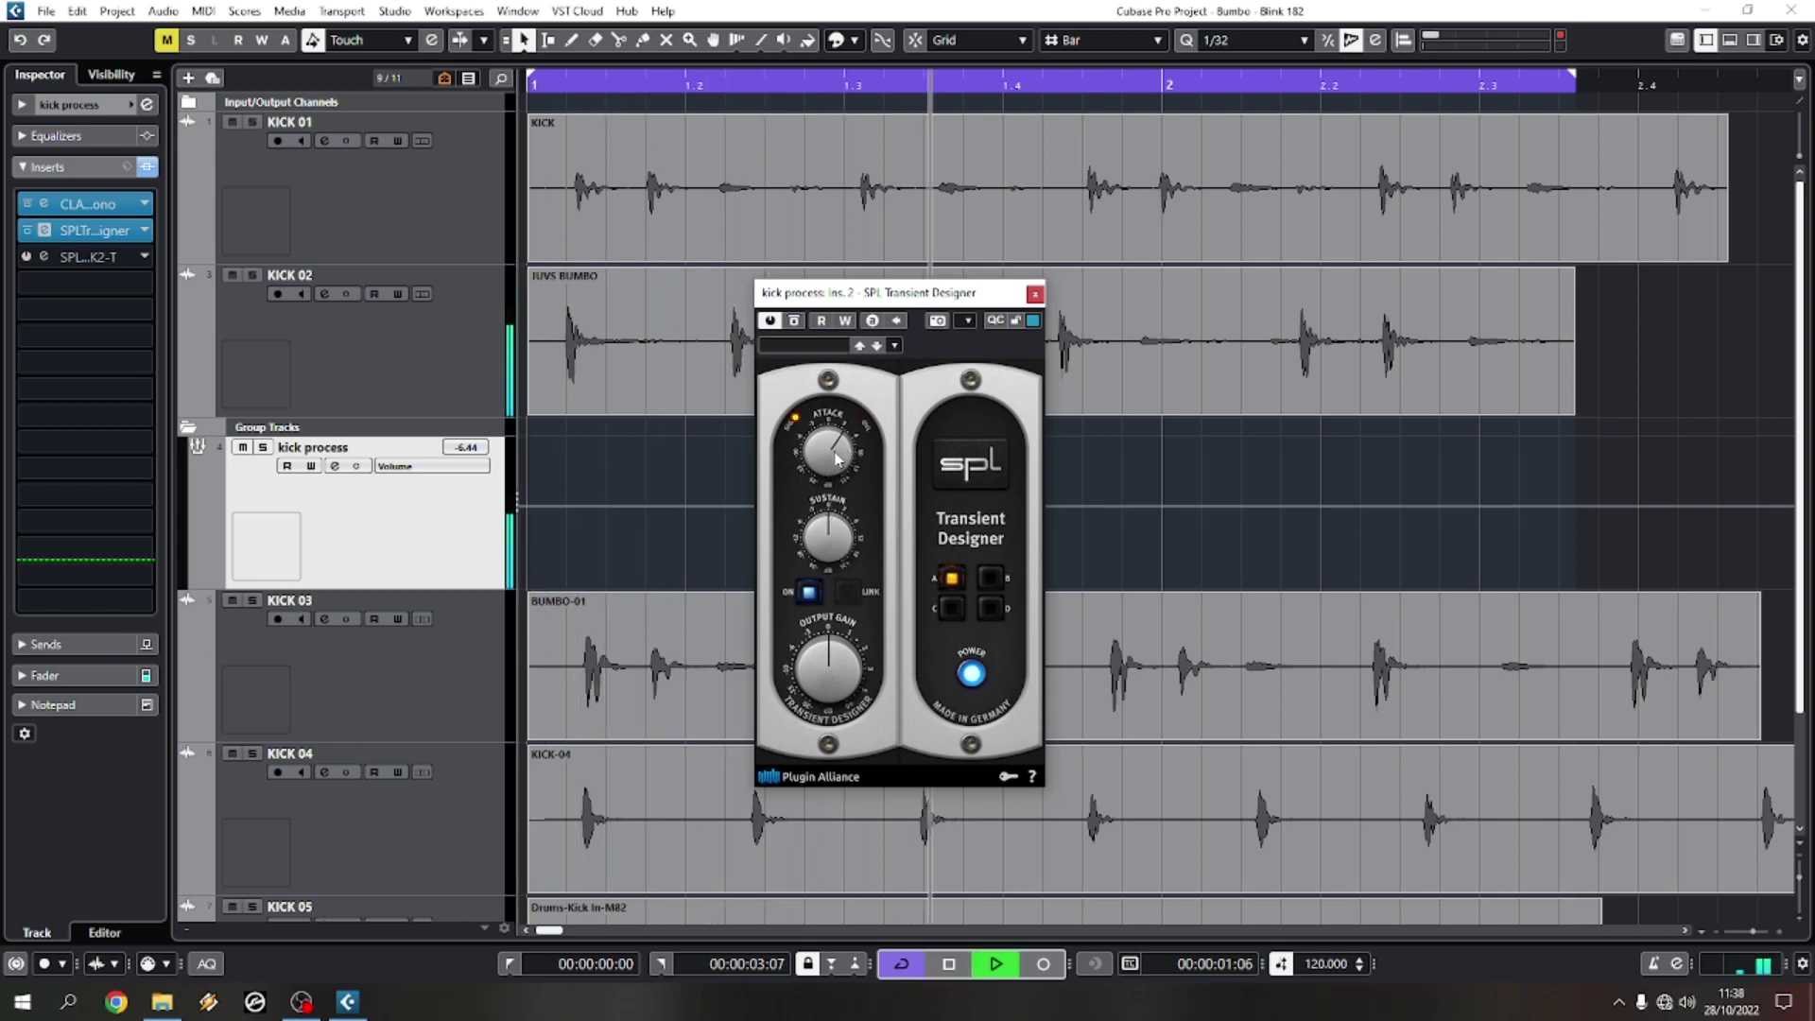
pyautogui.press('space')
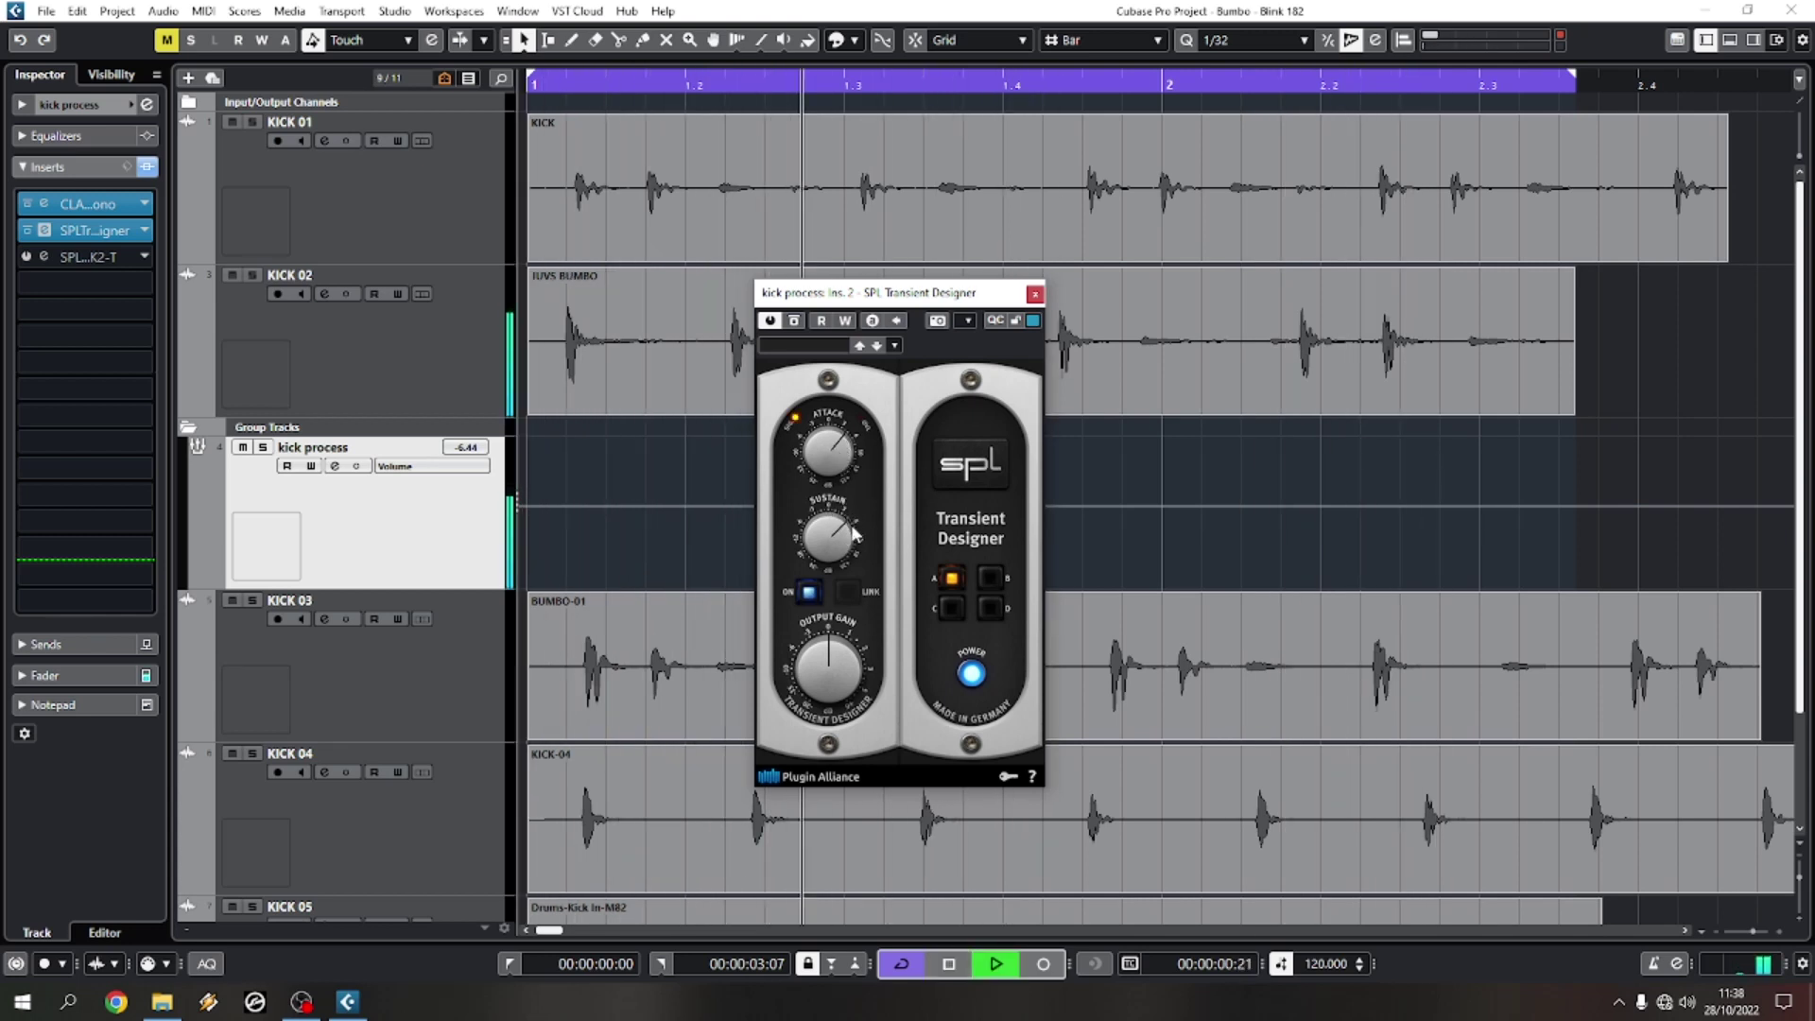
pyautogui.click(772, 321)
pyautogui.click(771, 322)
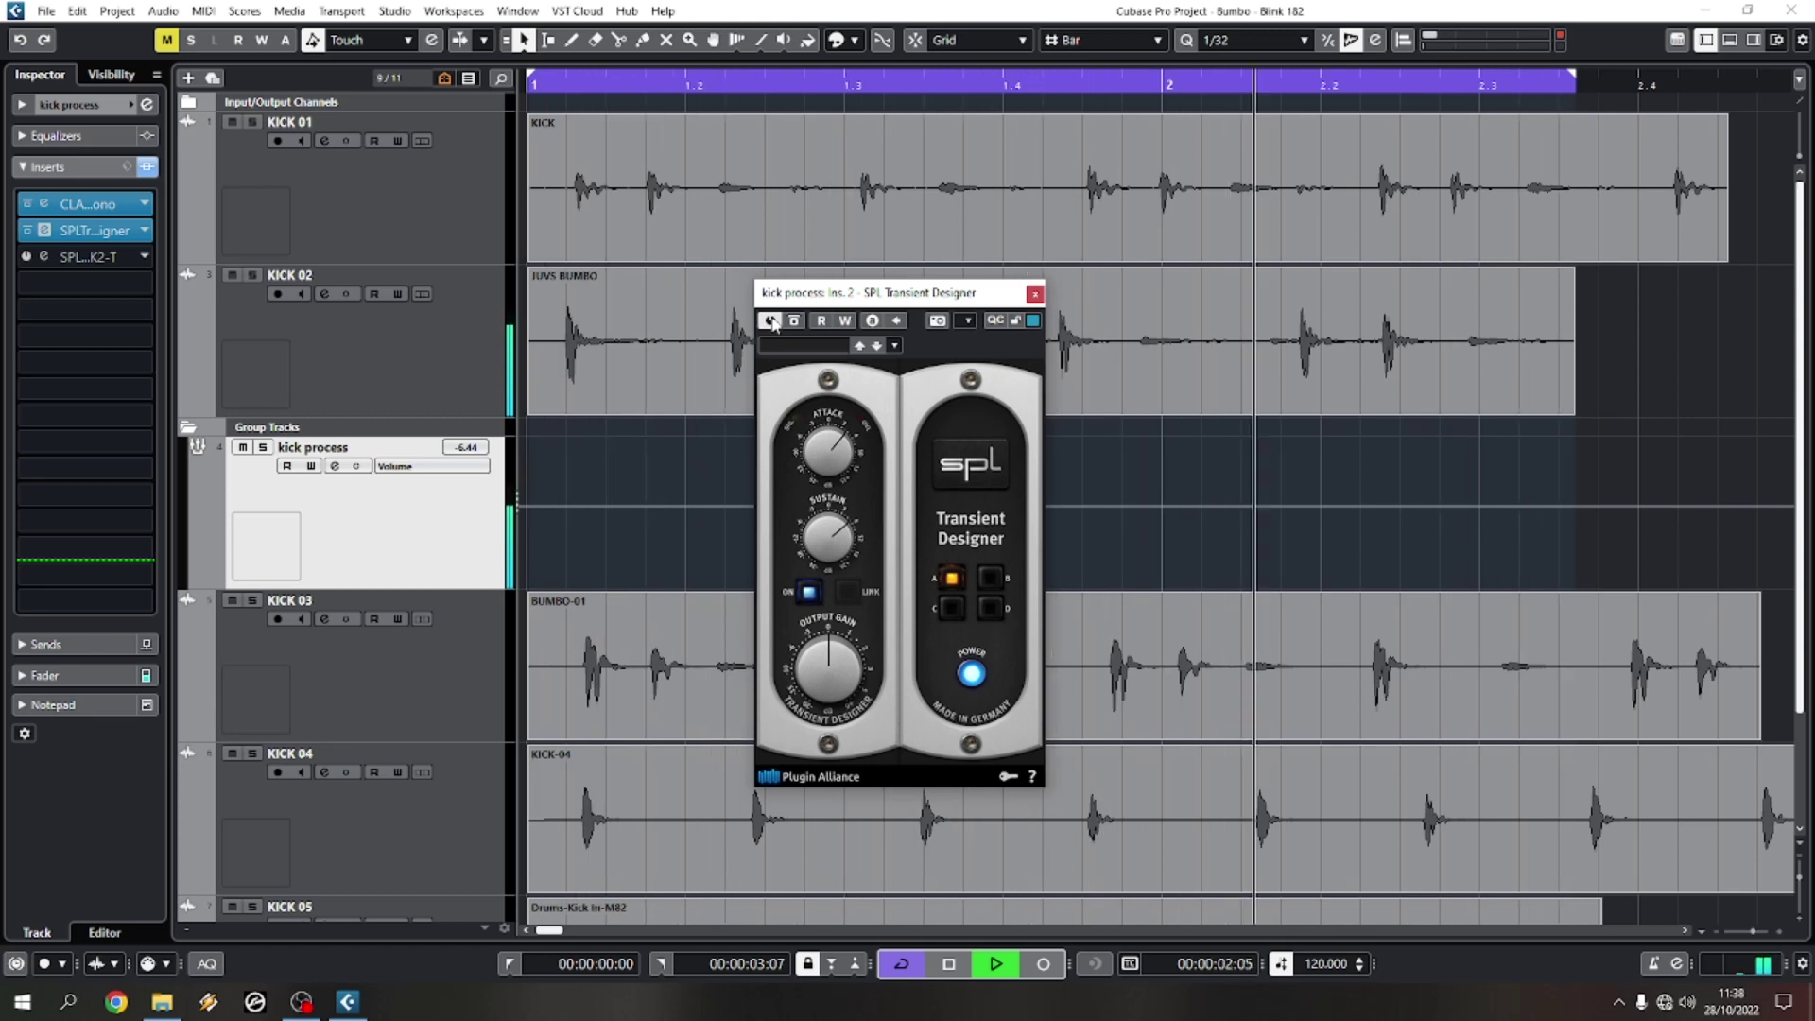
pyautogui.click(771, 321)
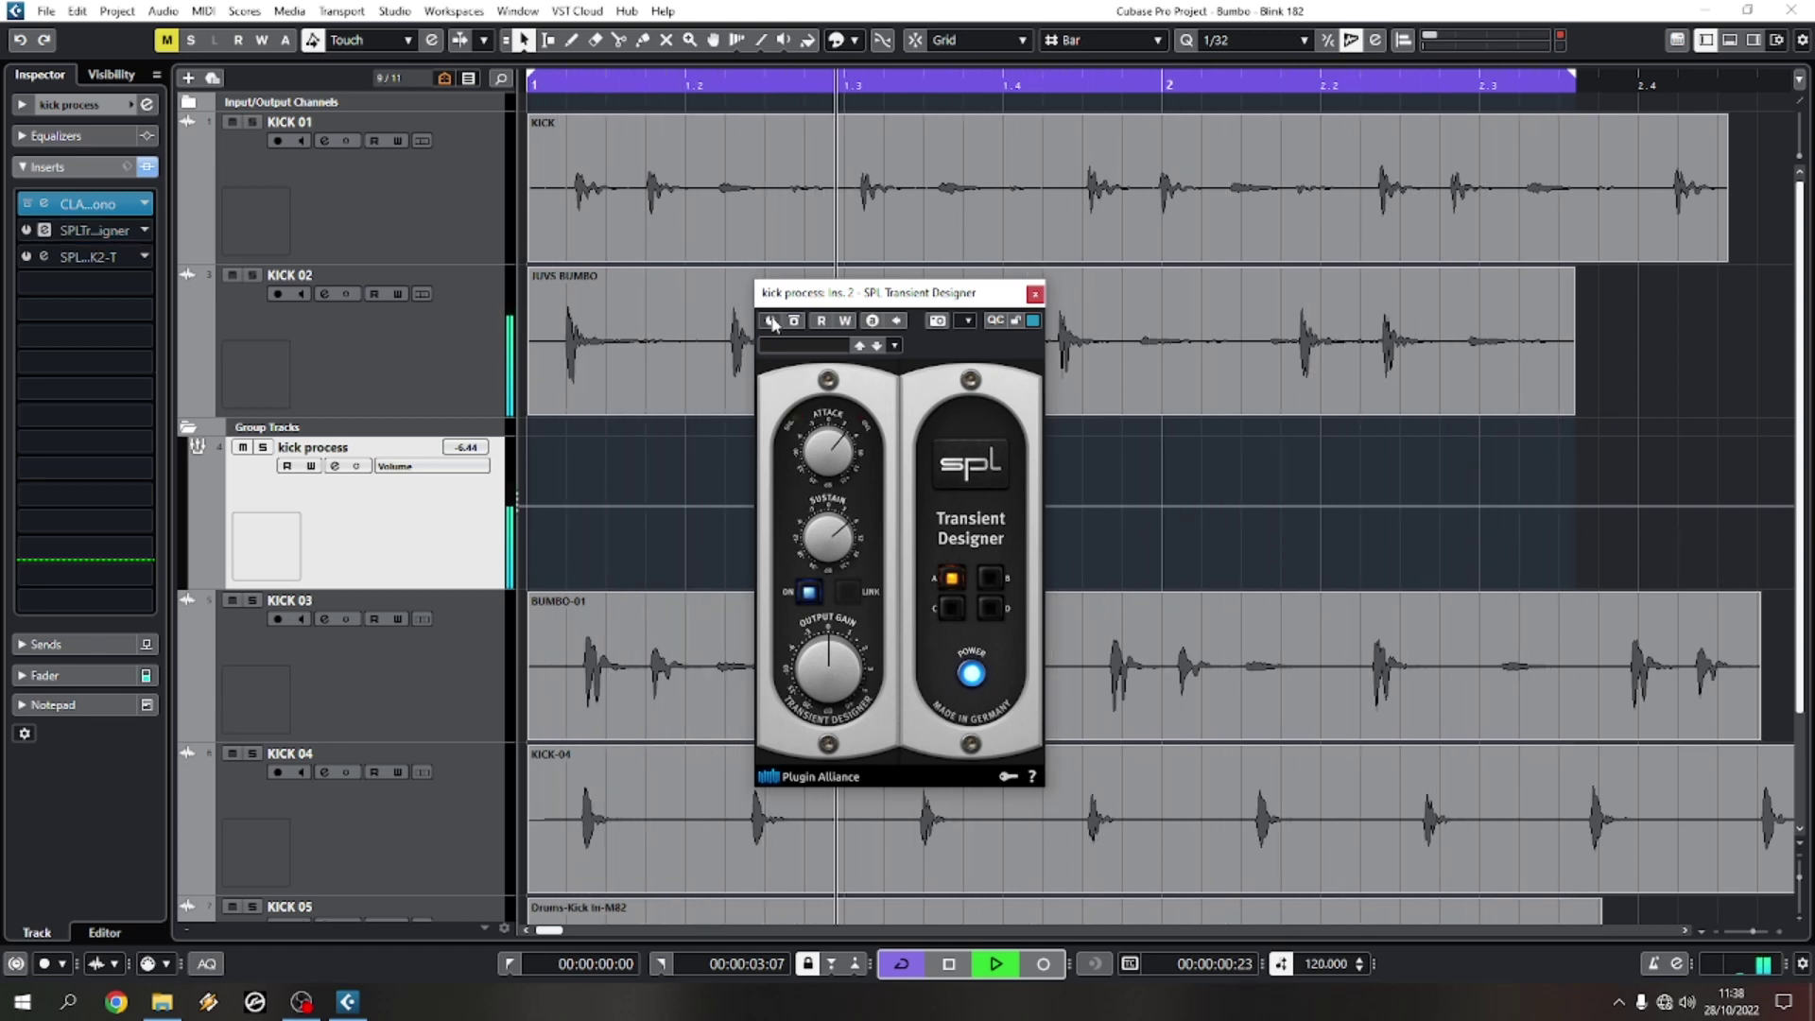
pyautogui.click(772, 321)
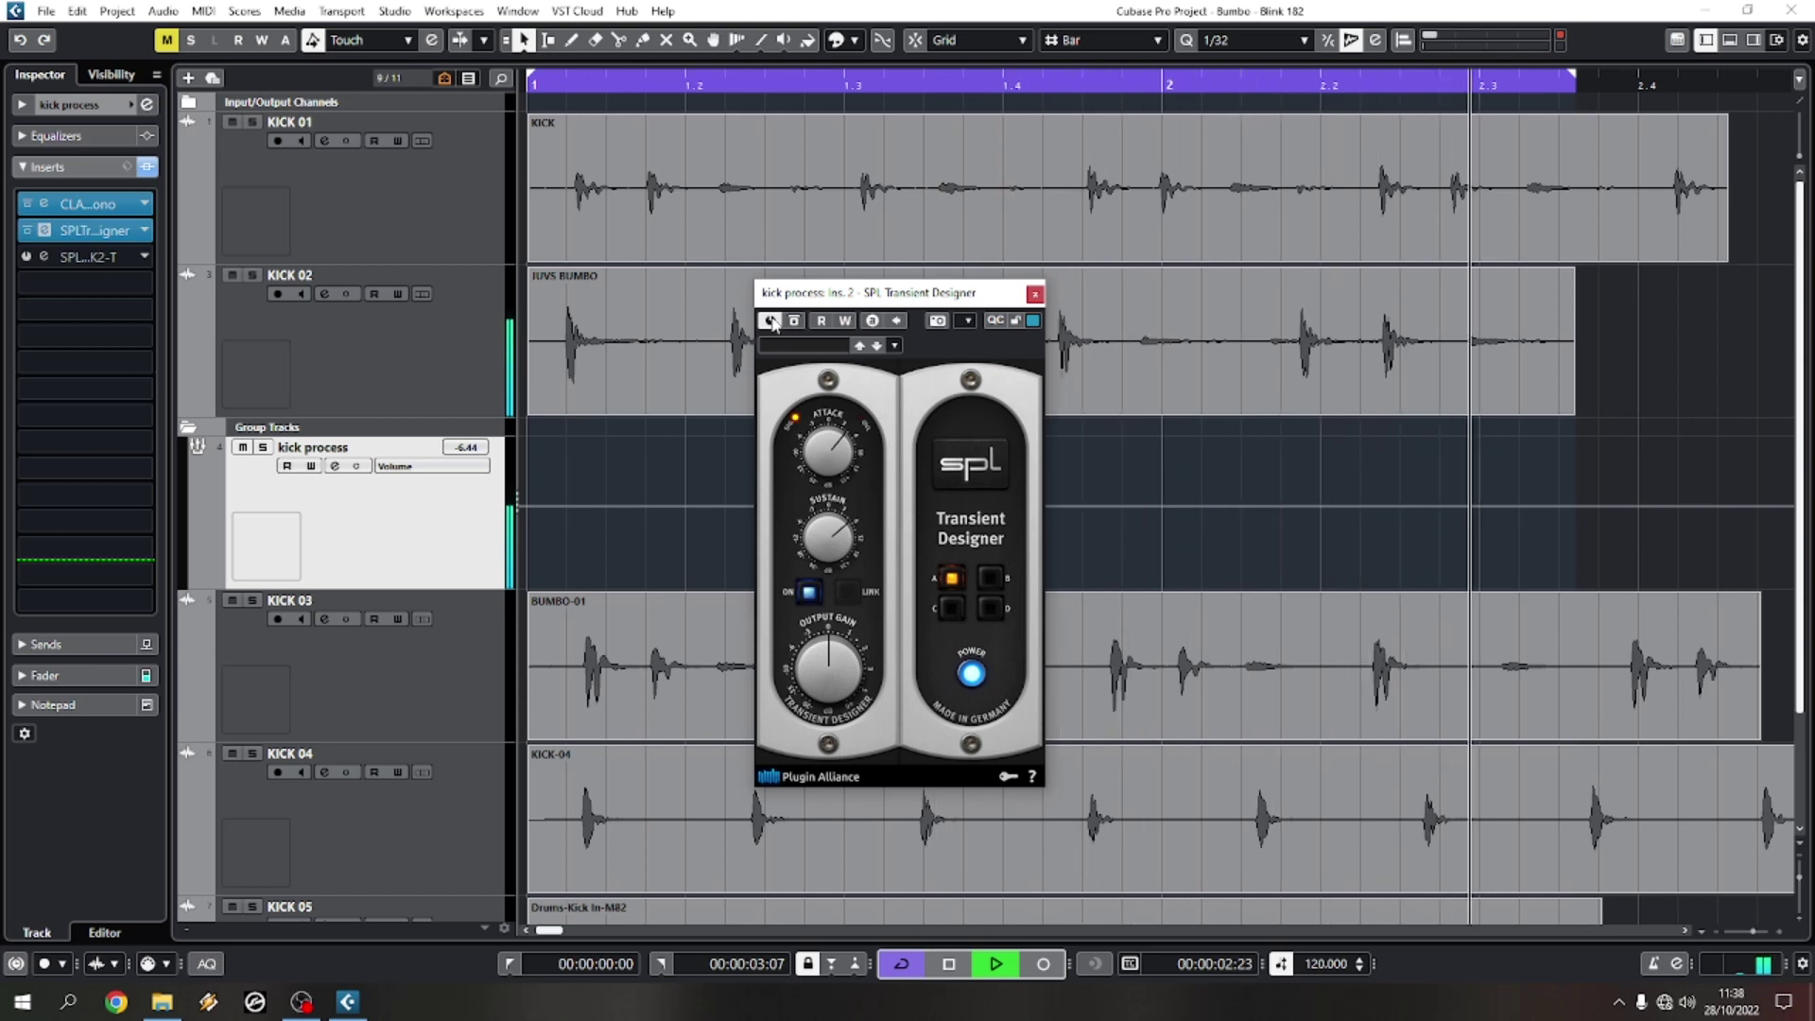
# Step: Turn the Transient Designer's sustain below zero and compare its bypassed and active sound in the loop
pyautogui.press('space')
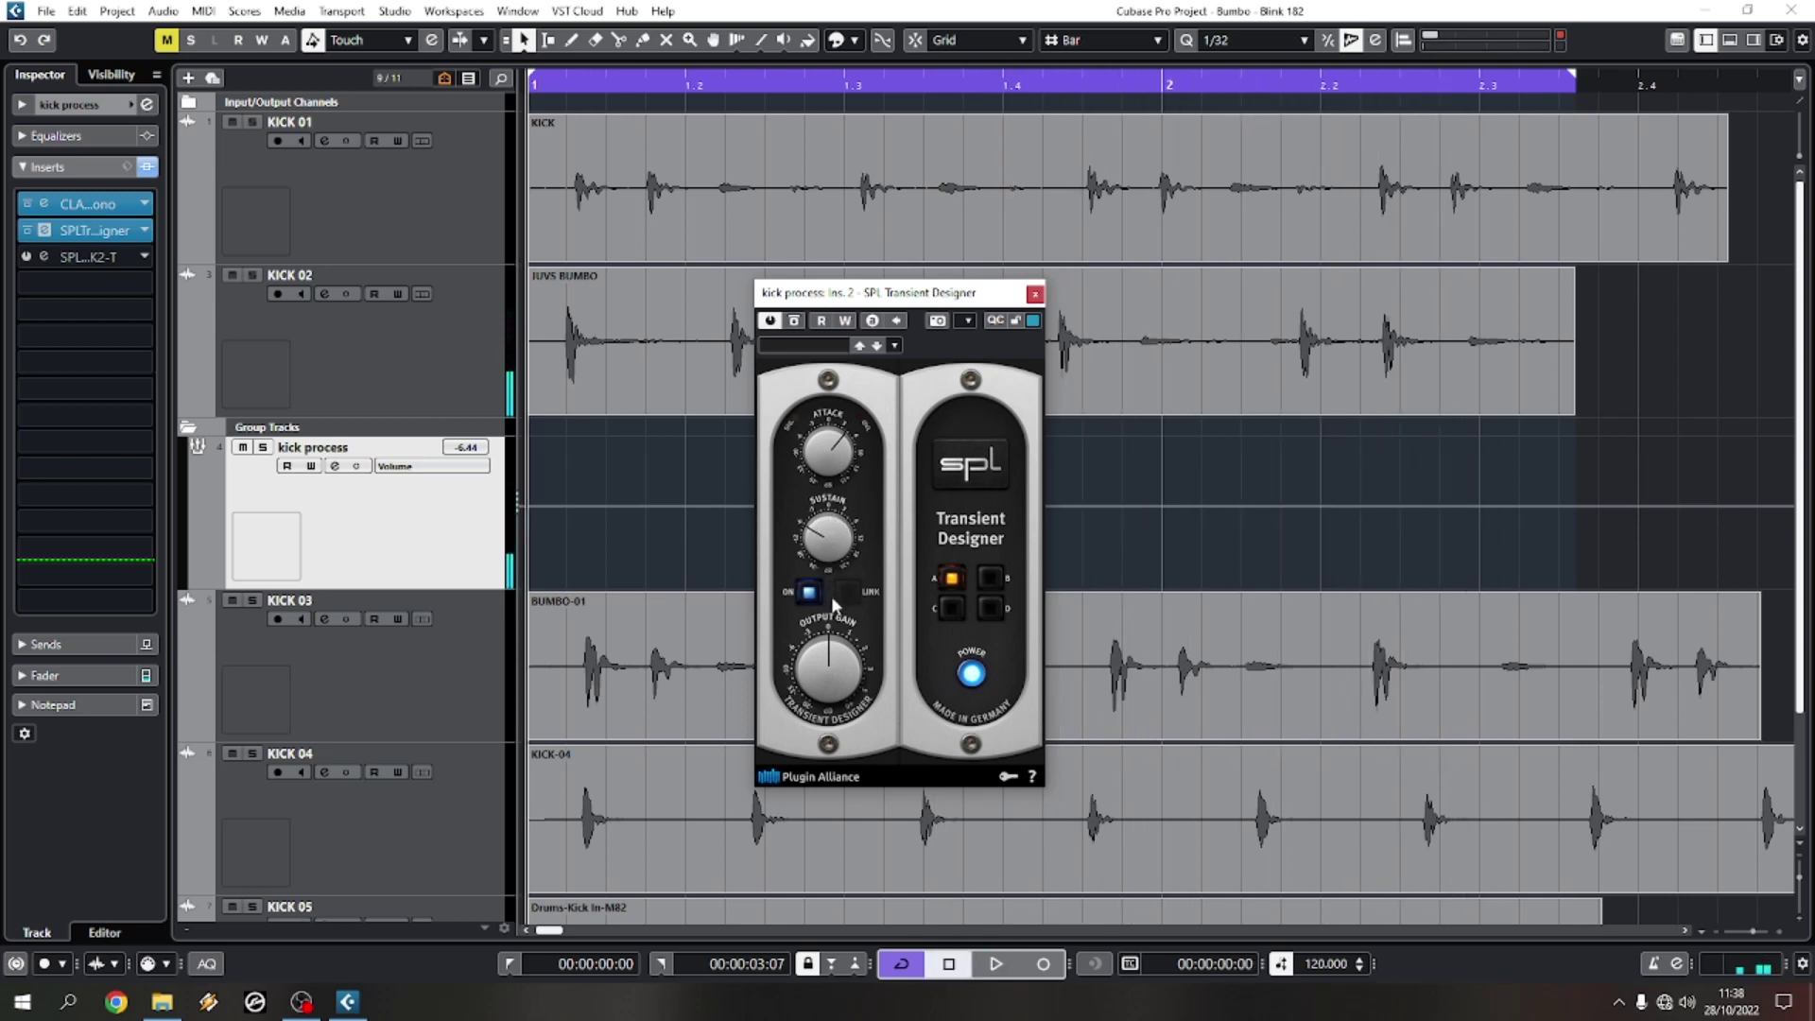
pyautogui.press('space')
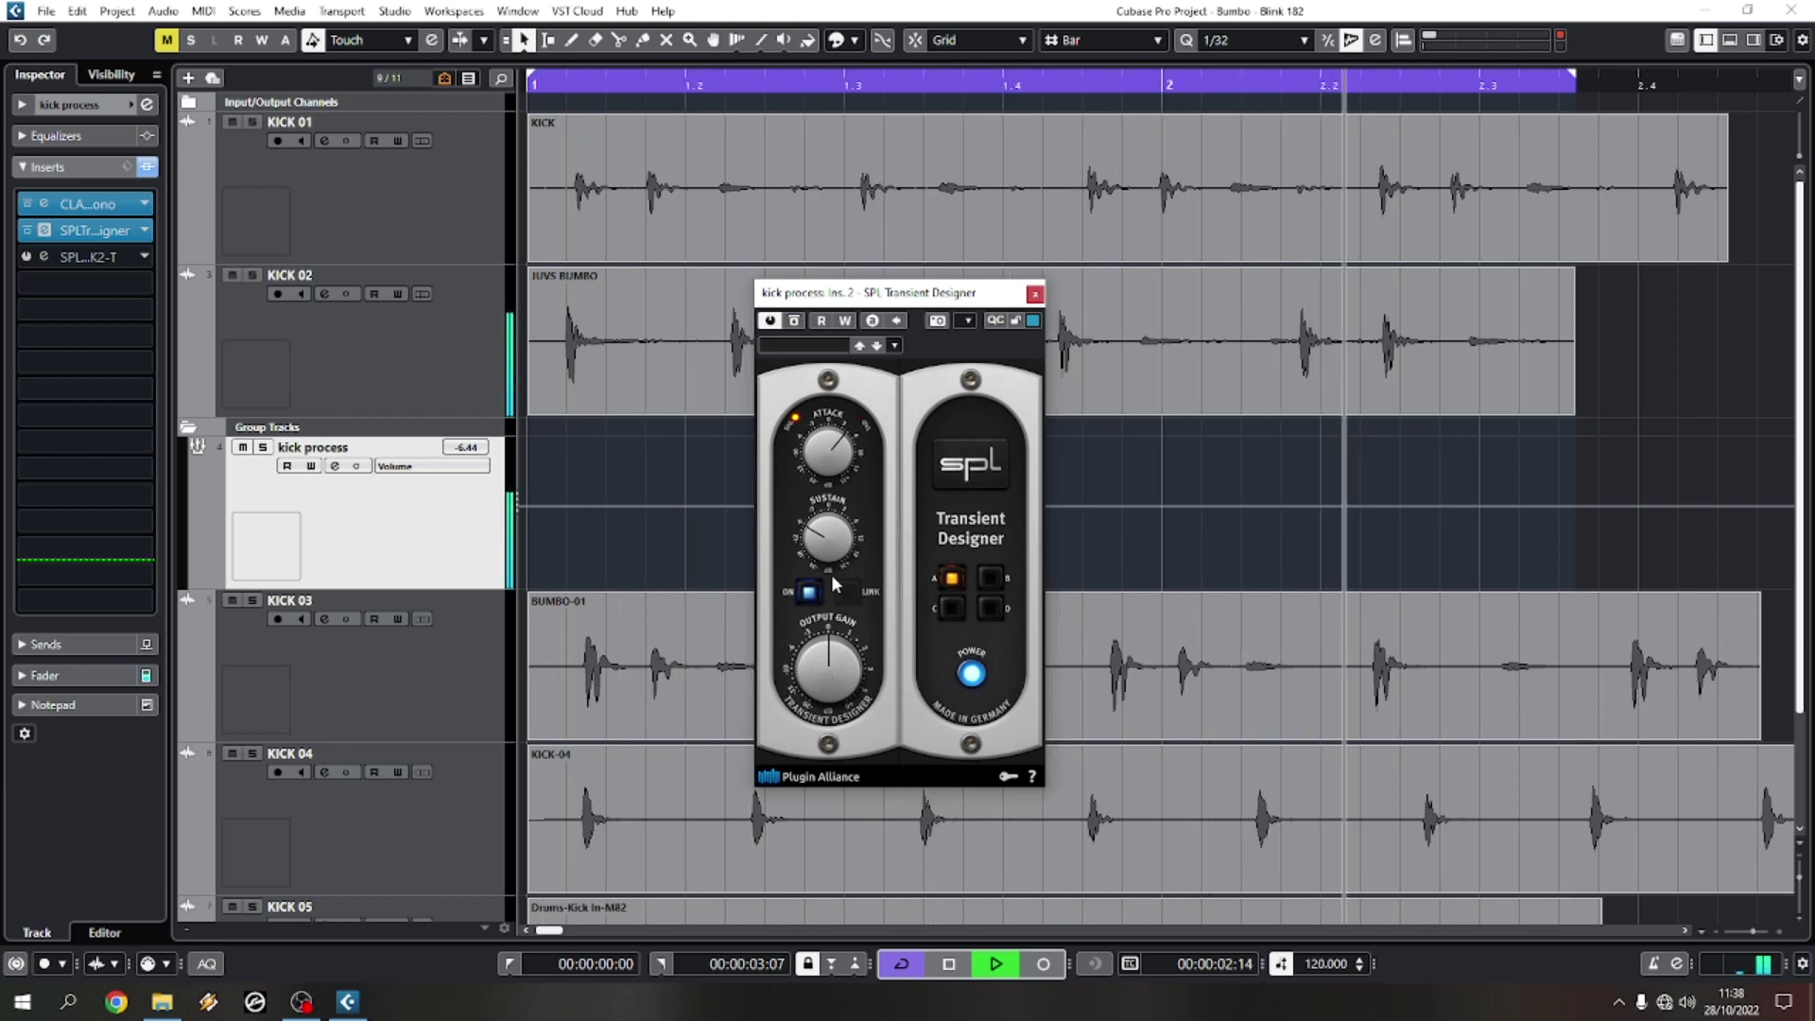
pyautogui.click(795, 320)
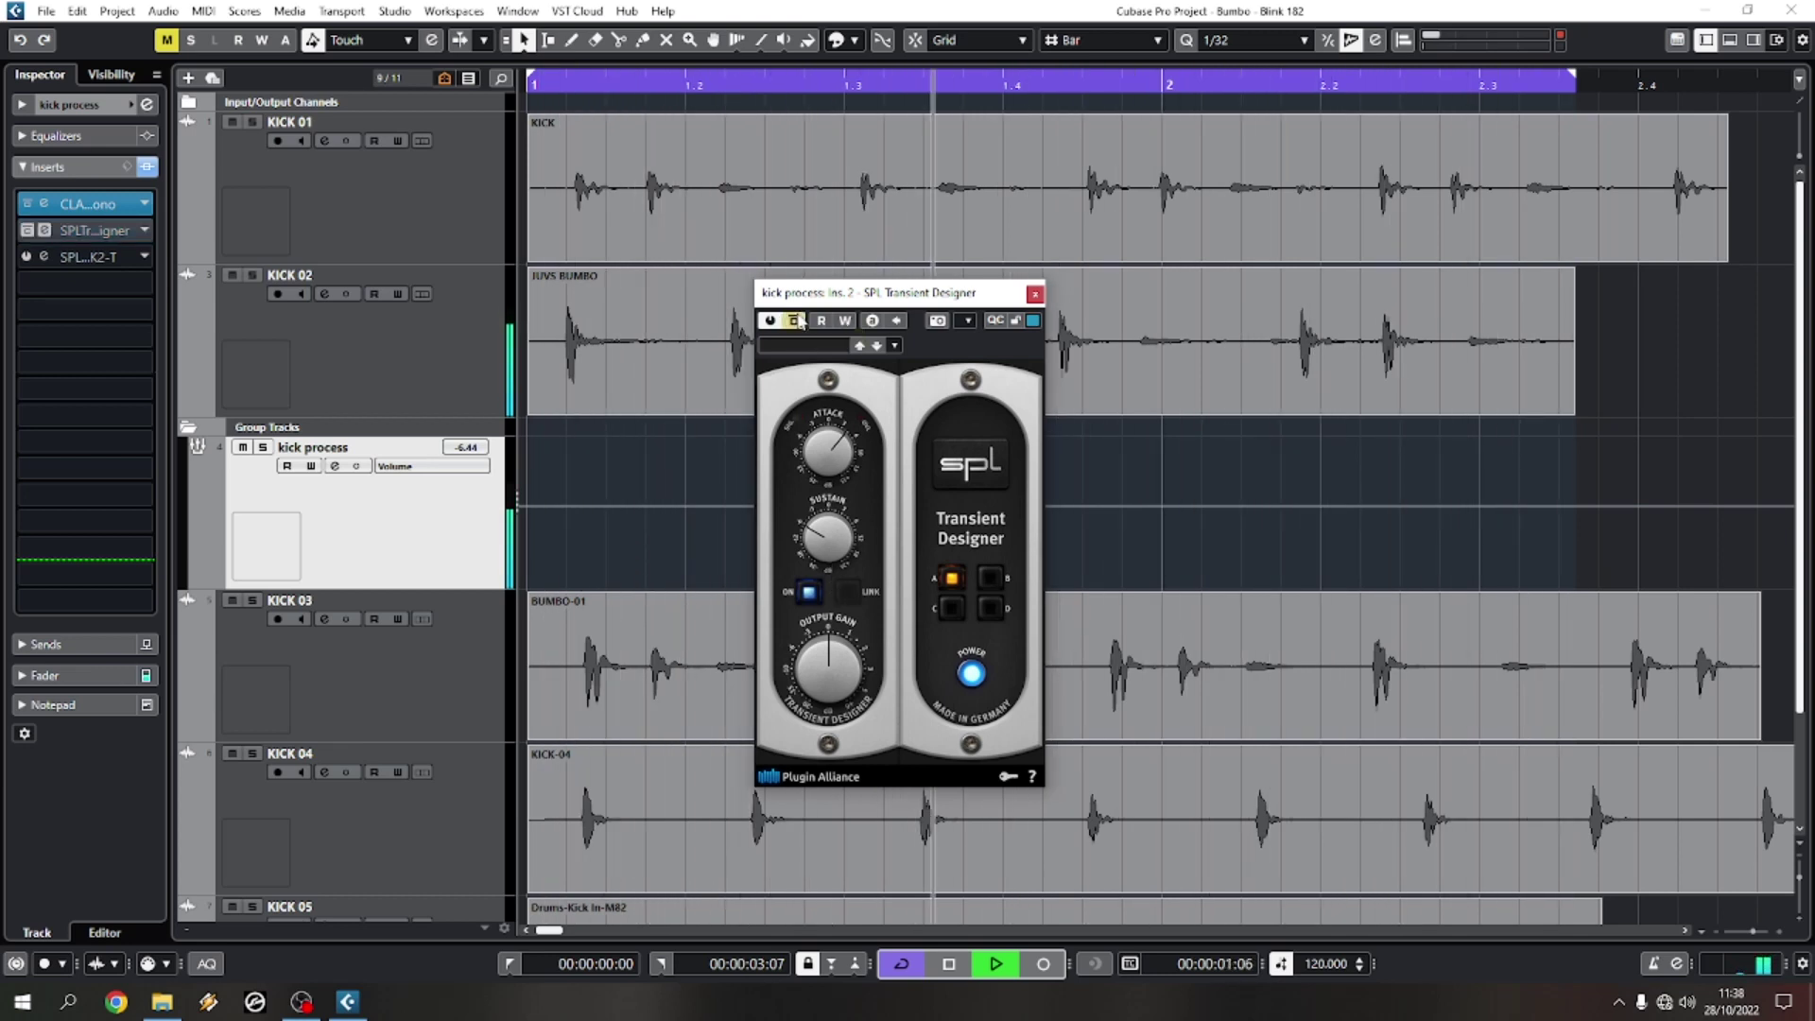
pyautogui.click(795, 320)
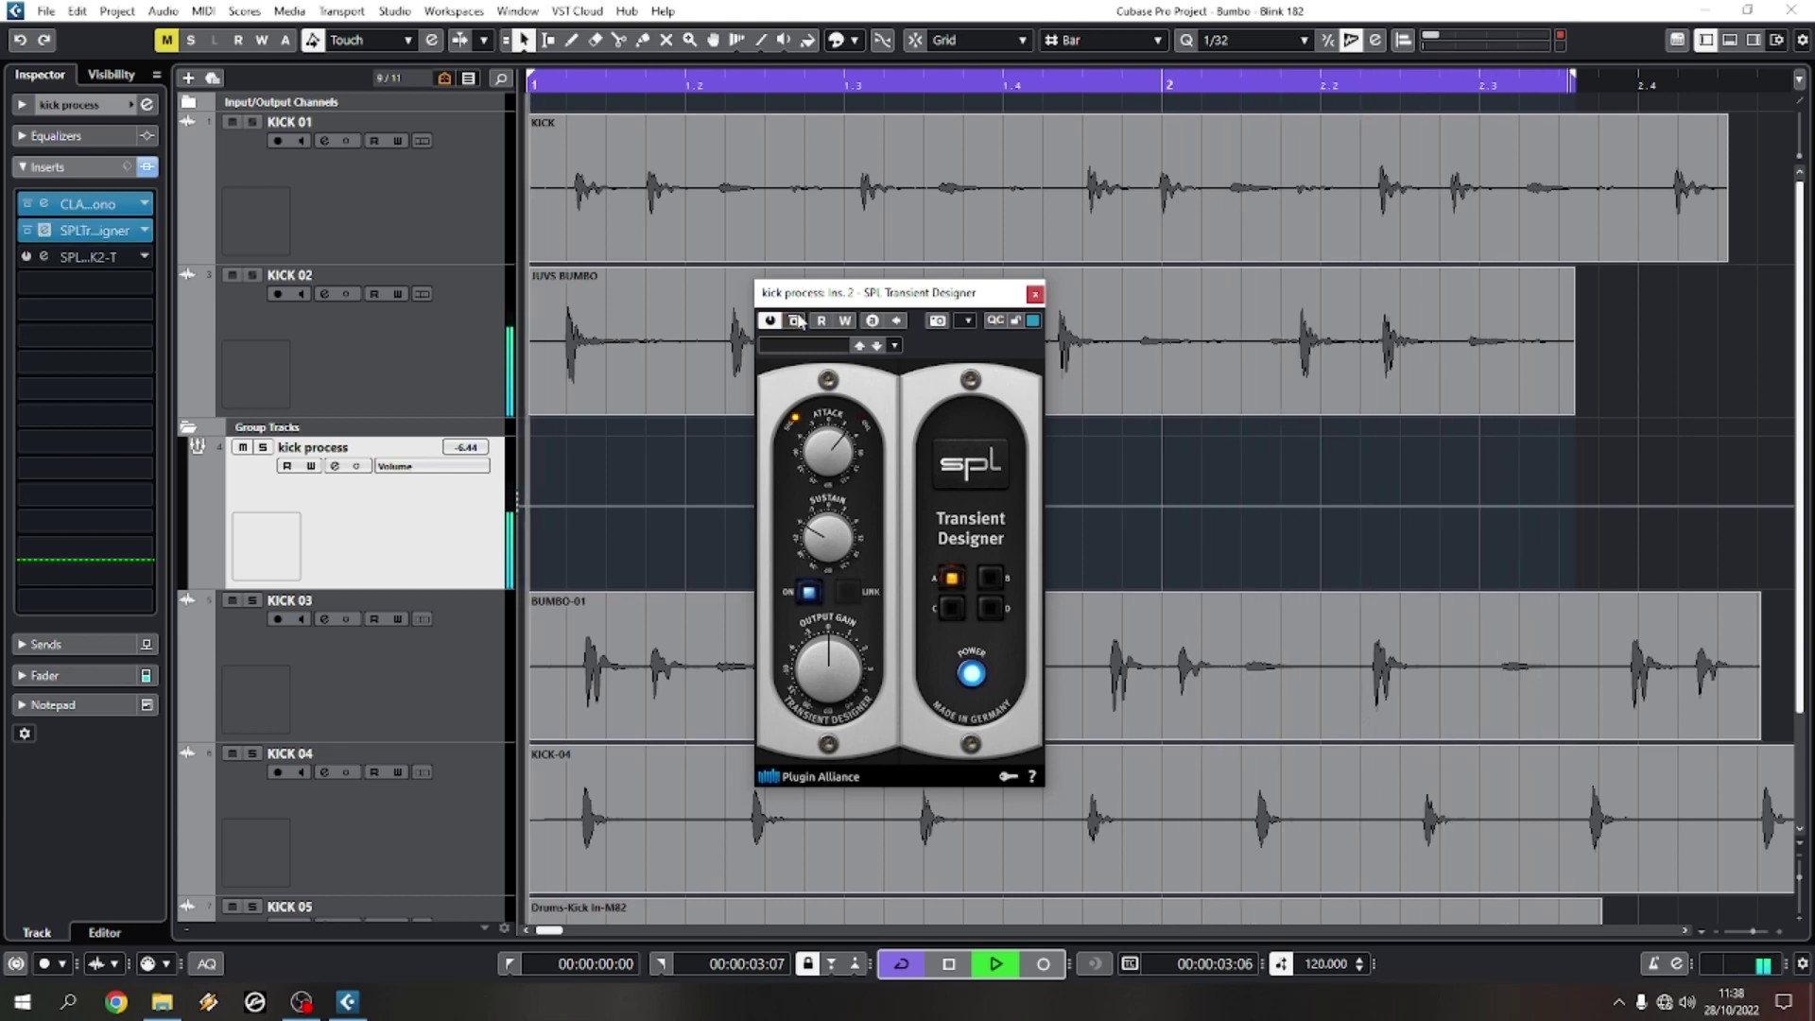
pyautogui.click(795, 320)
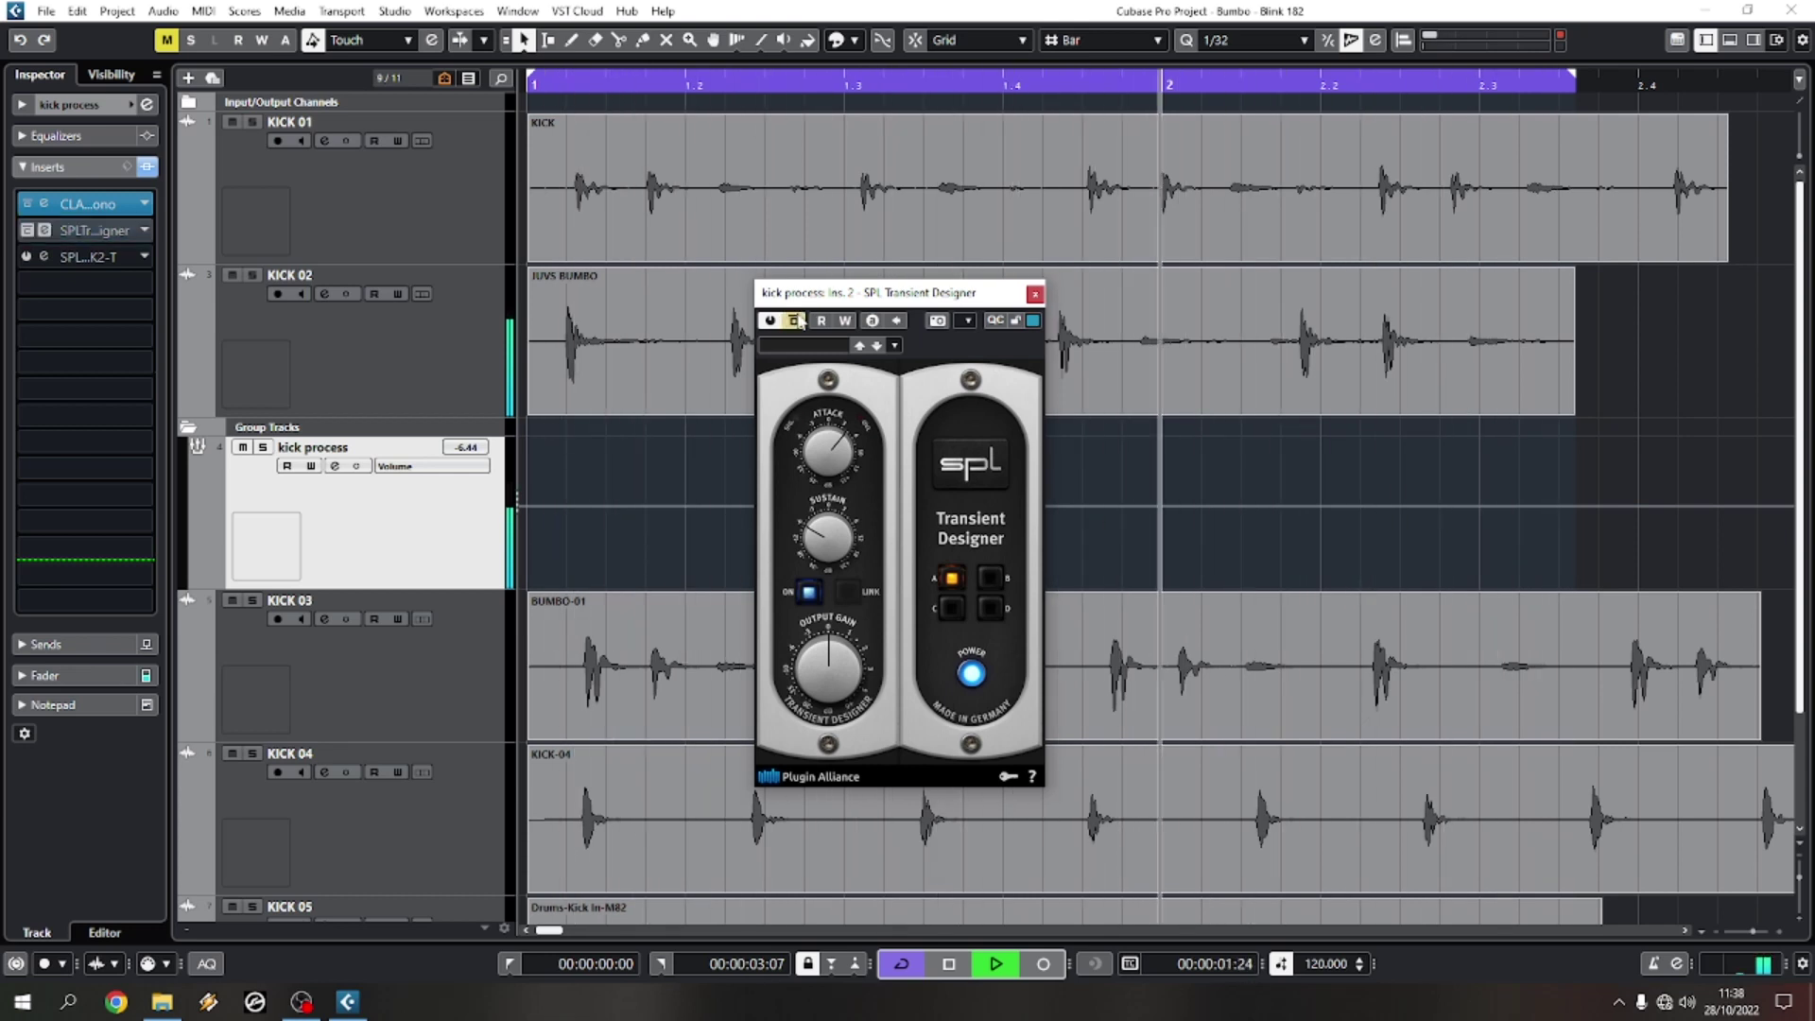
pyautogui.click(795, 321)
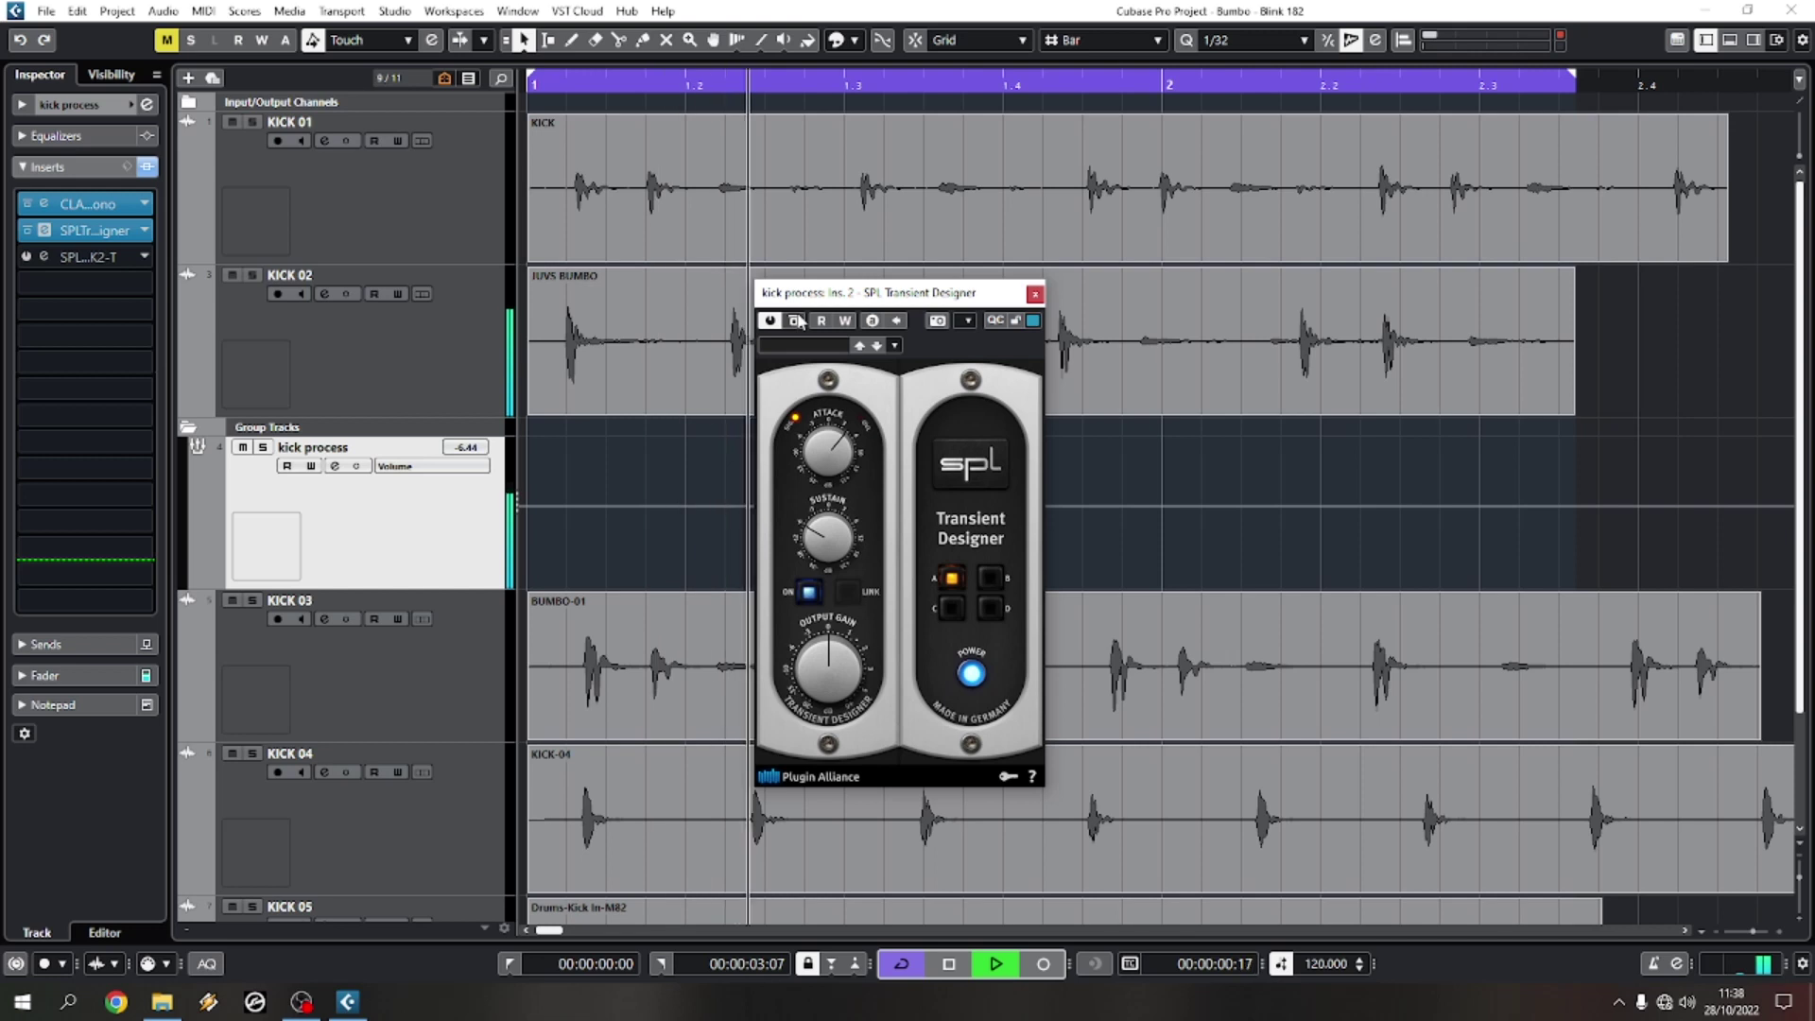
pyautogui.press('space')
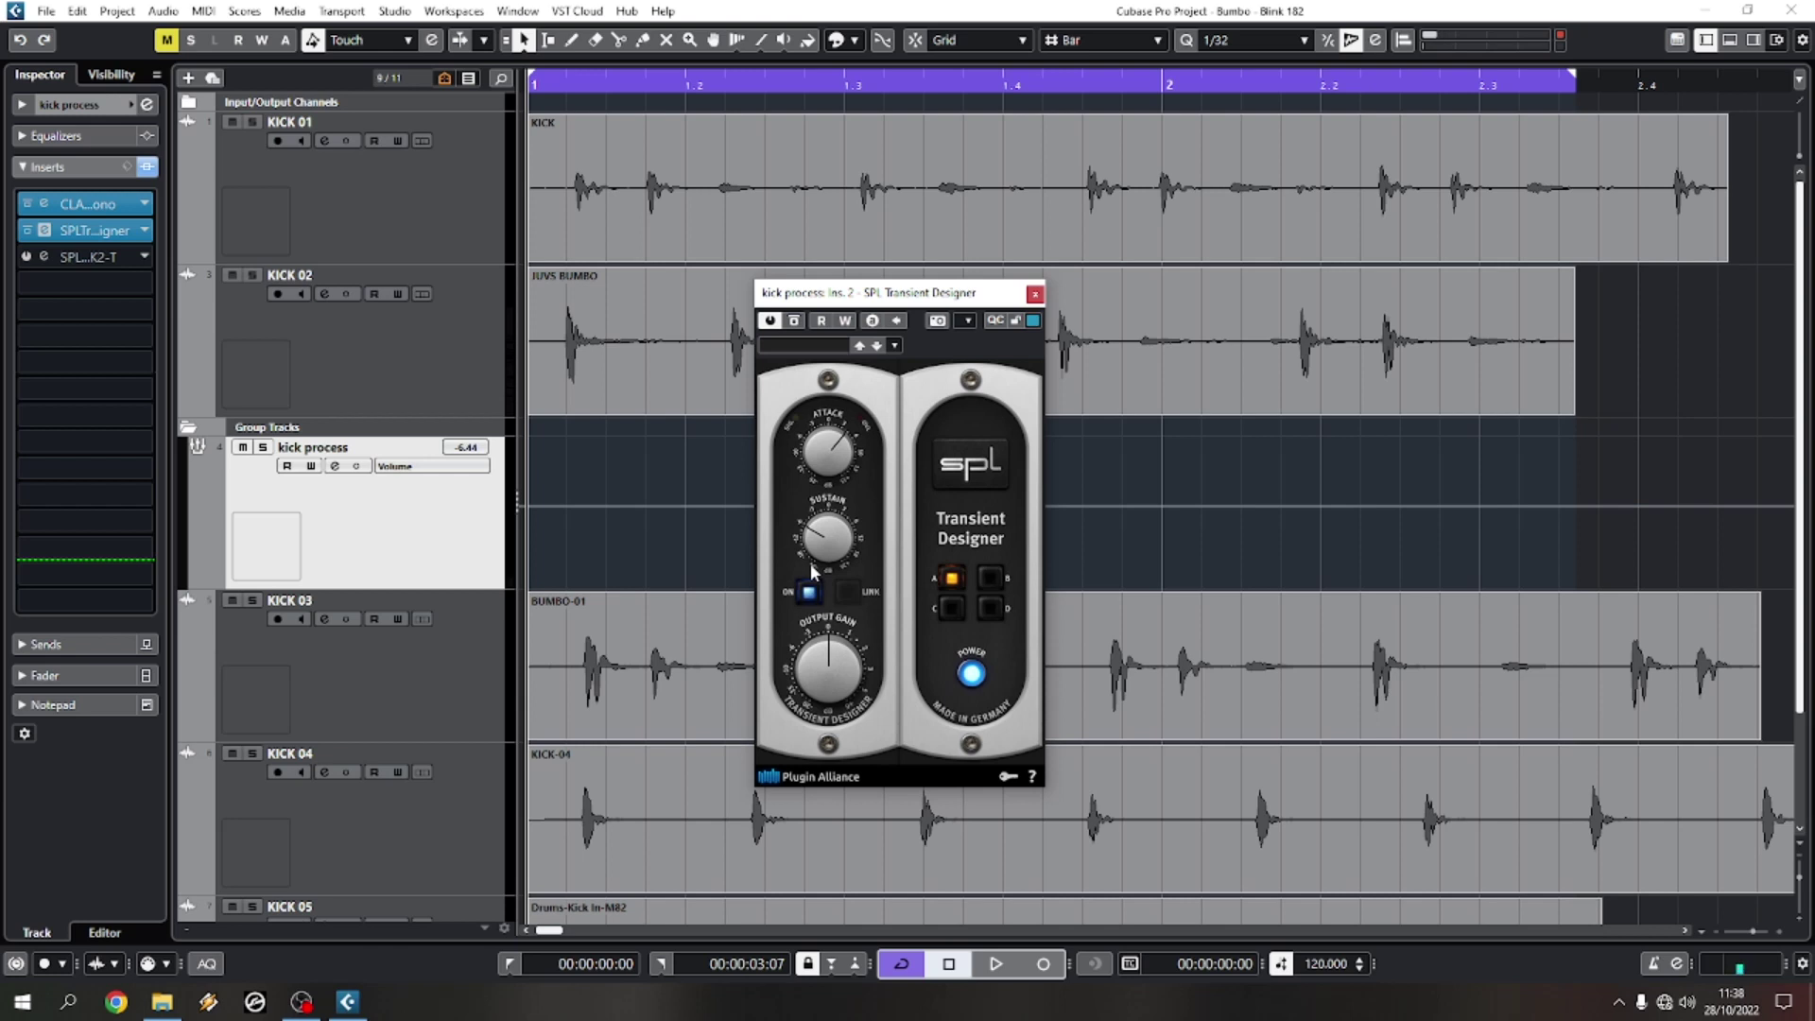
# Step: Play the loop once more through the adjusted Transient Designer and close the plug-in
pyautogui.press('space')
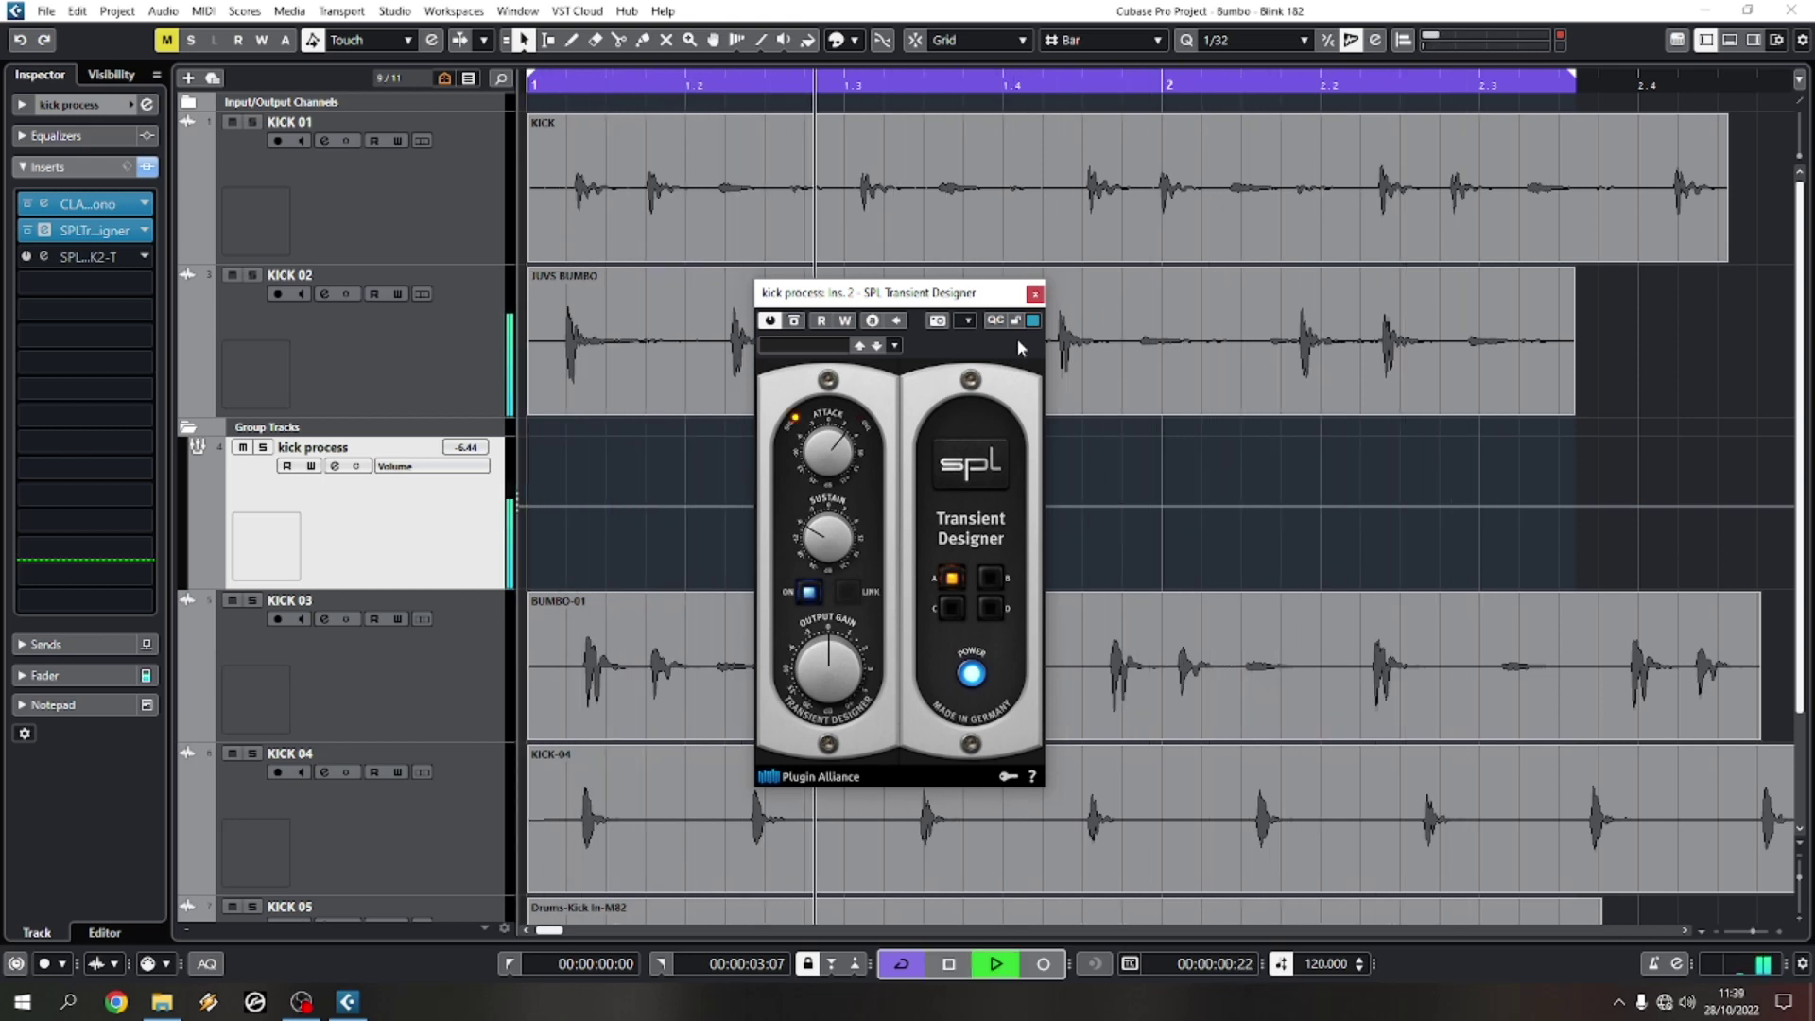
pyautogui.press('space')
pyautogui.click(1035, 295)
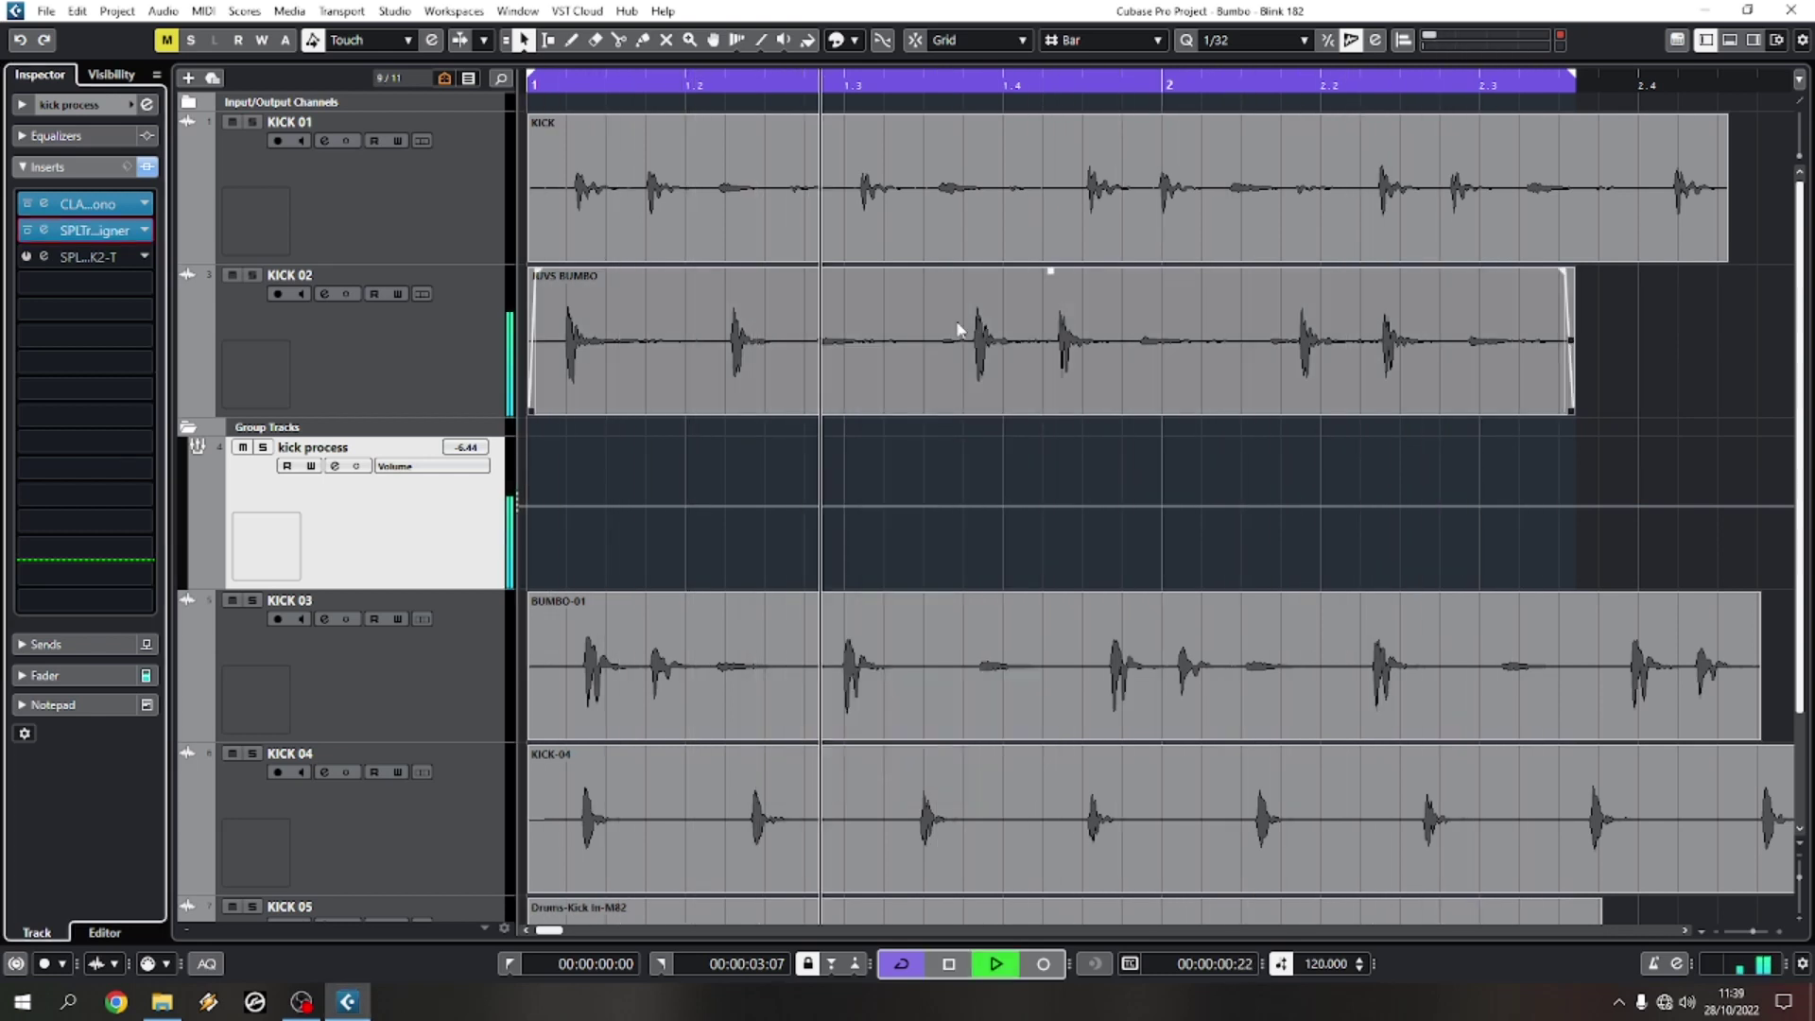
# Step: Activate and open the kick process group's SPL Vitalizer MK2-T, audition it in the loop and close it
pyautogui.click(26, 256)
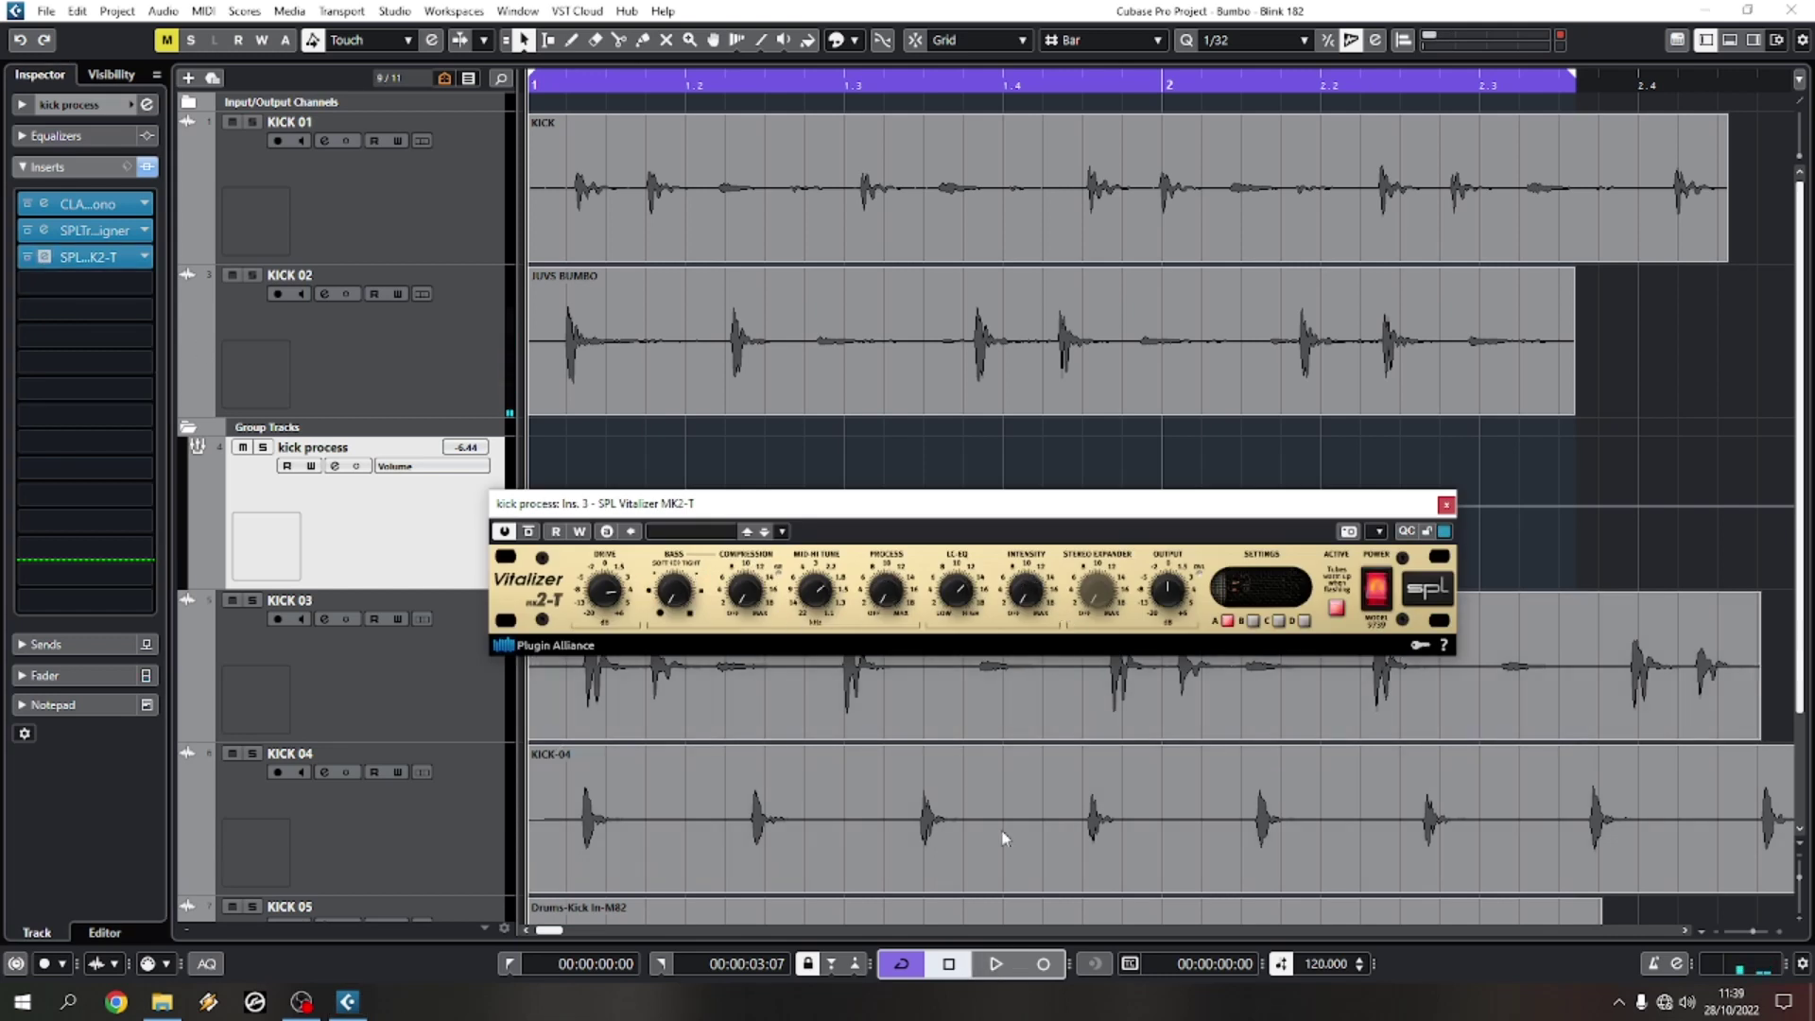
pyautogui.press('space')
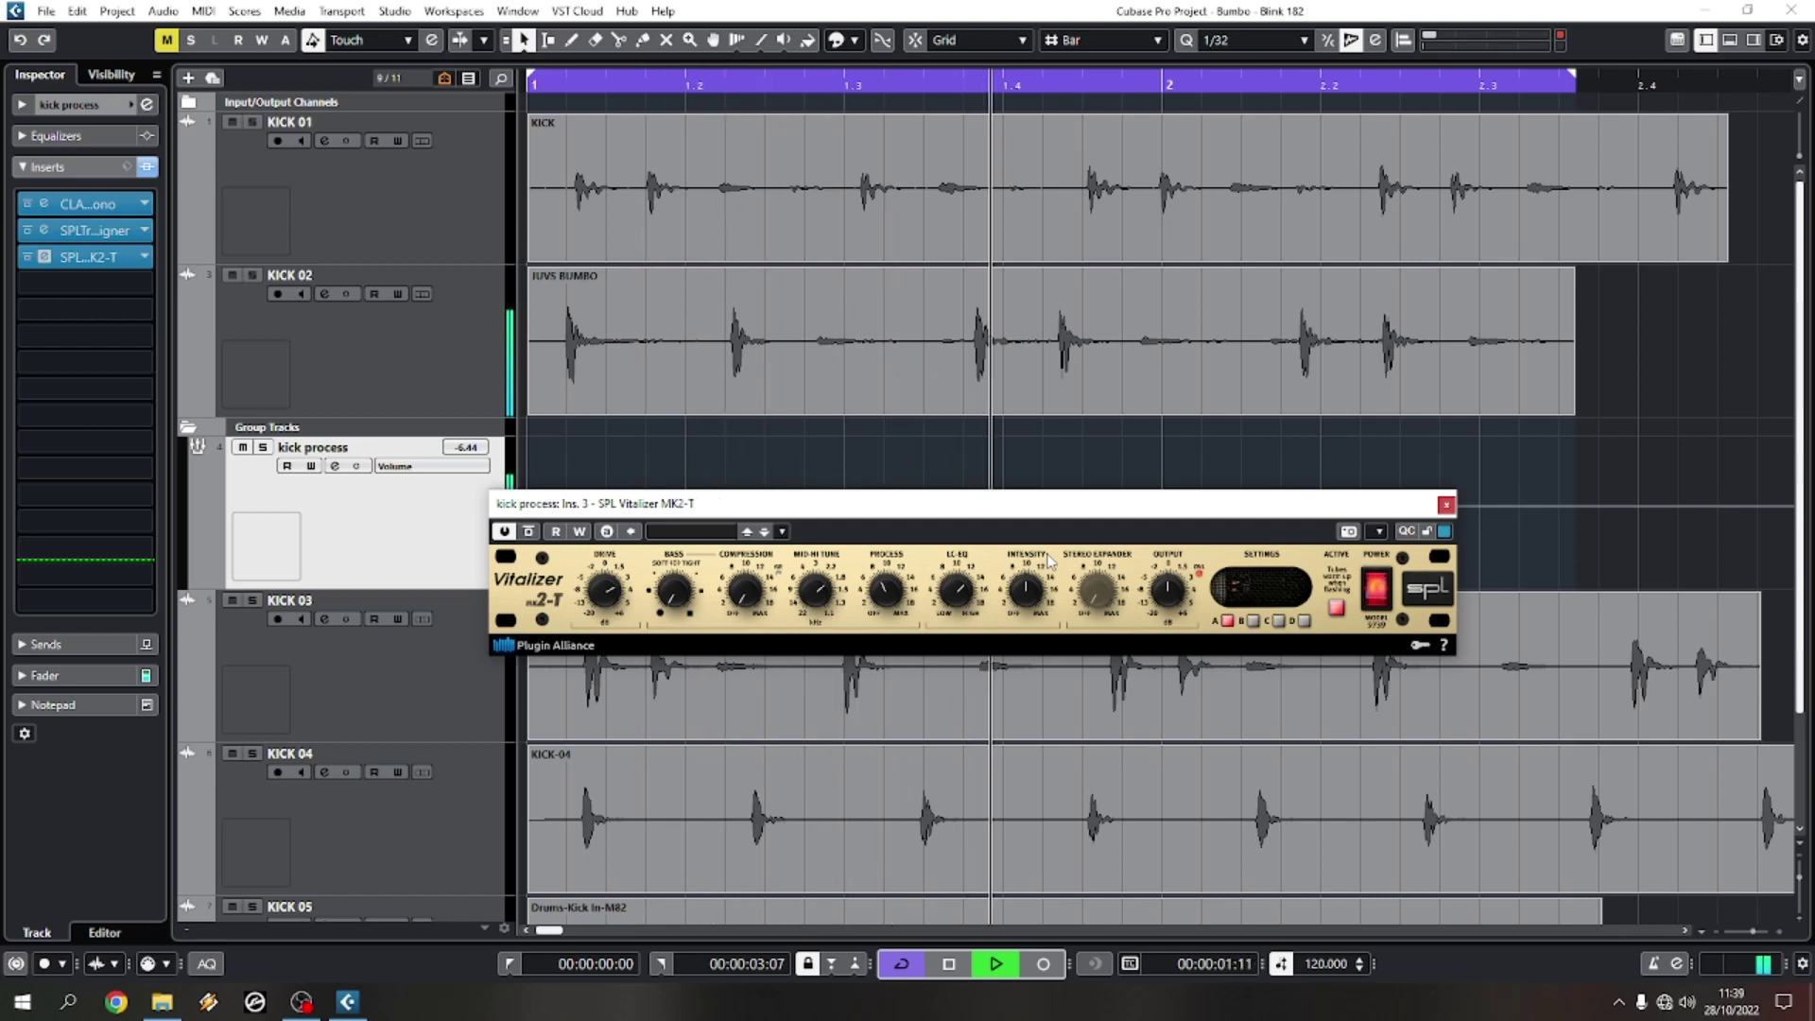
pyautogui.press('space')
pyautogui.click(1445, 504)
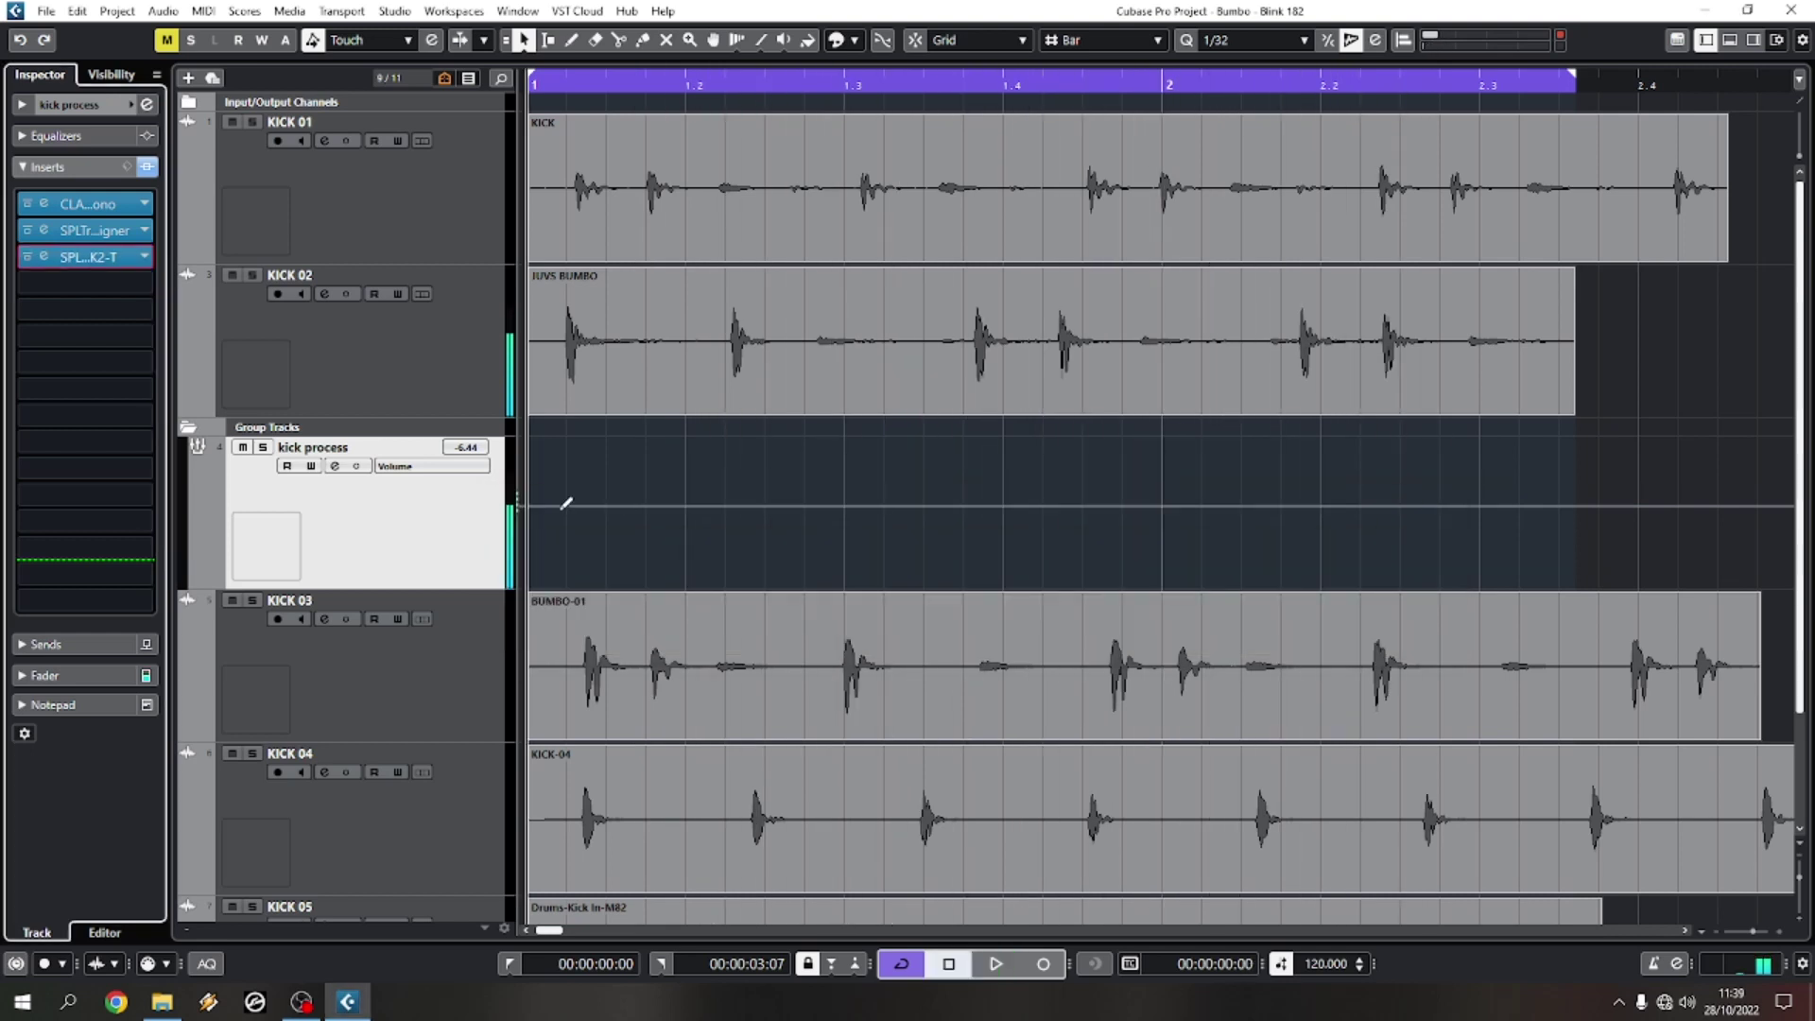
# Step: Lower the kick process group's volume fader to about -9.57 dB
pyautogui.click(315, 355)
pyautogui.click(66, 695)
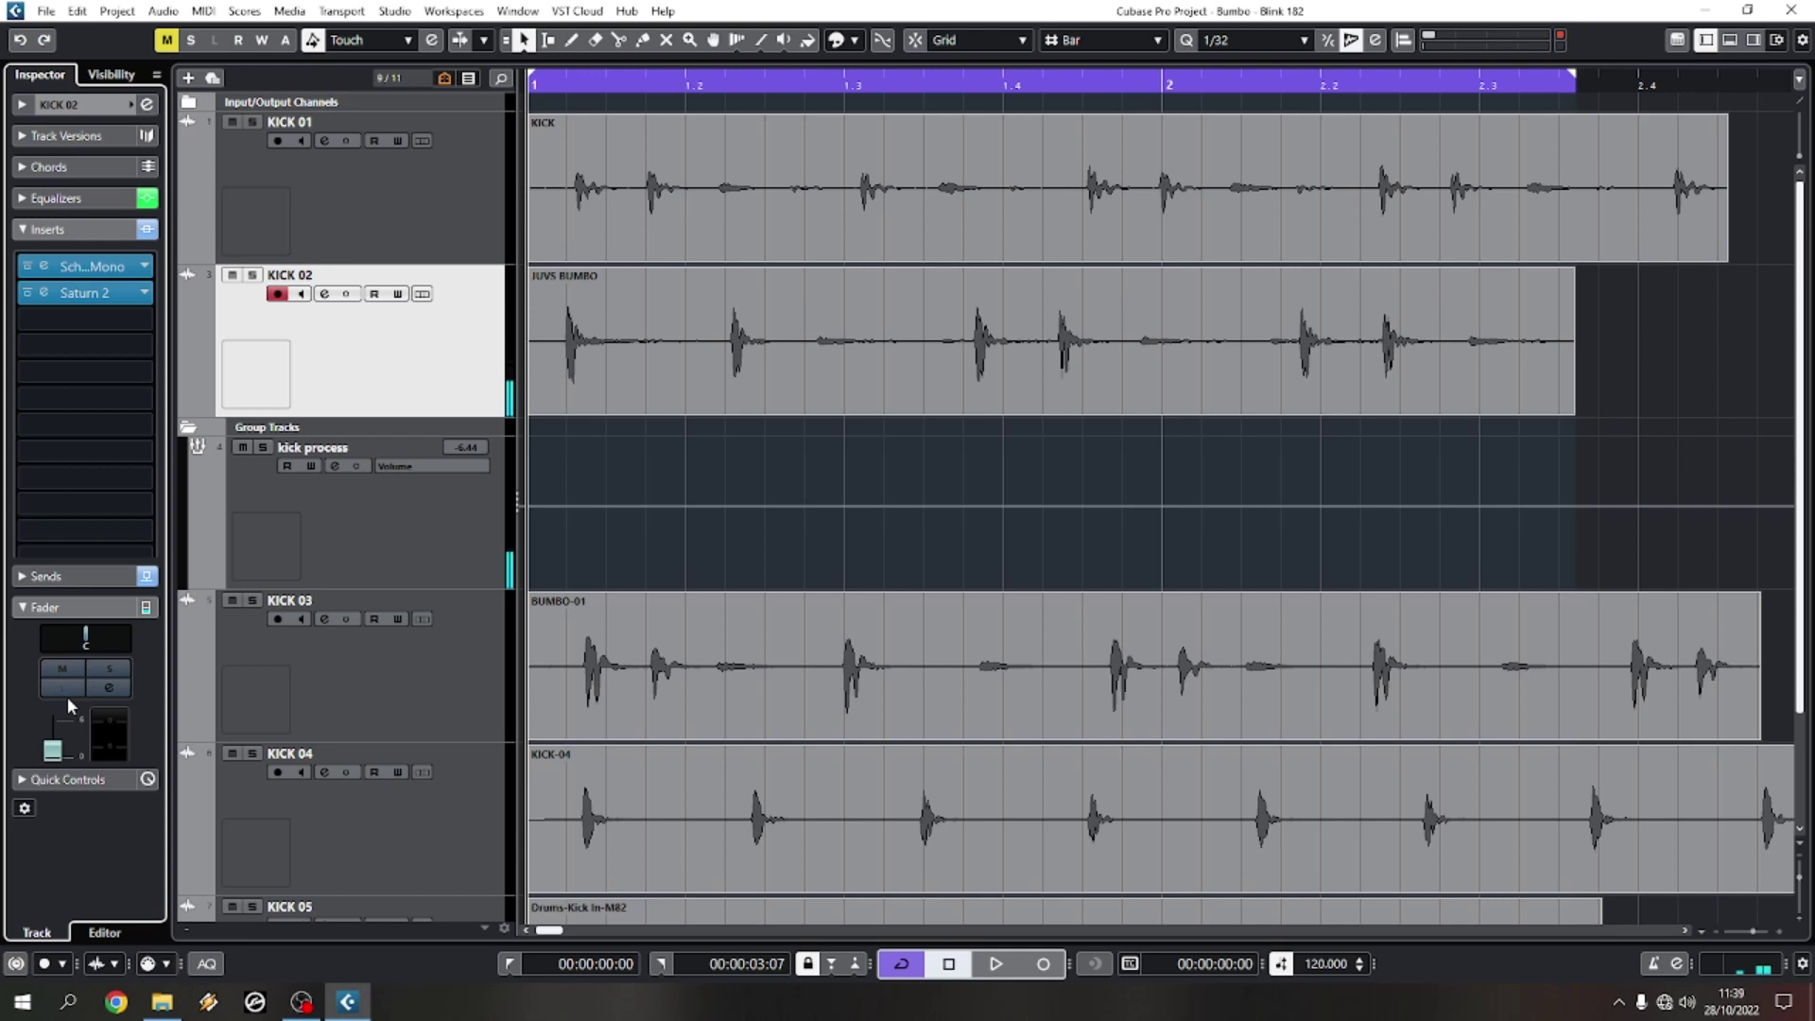
pyautogui.click(250, 507)
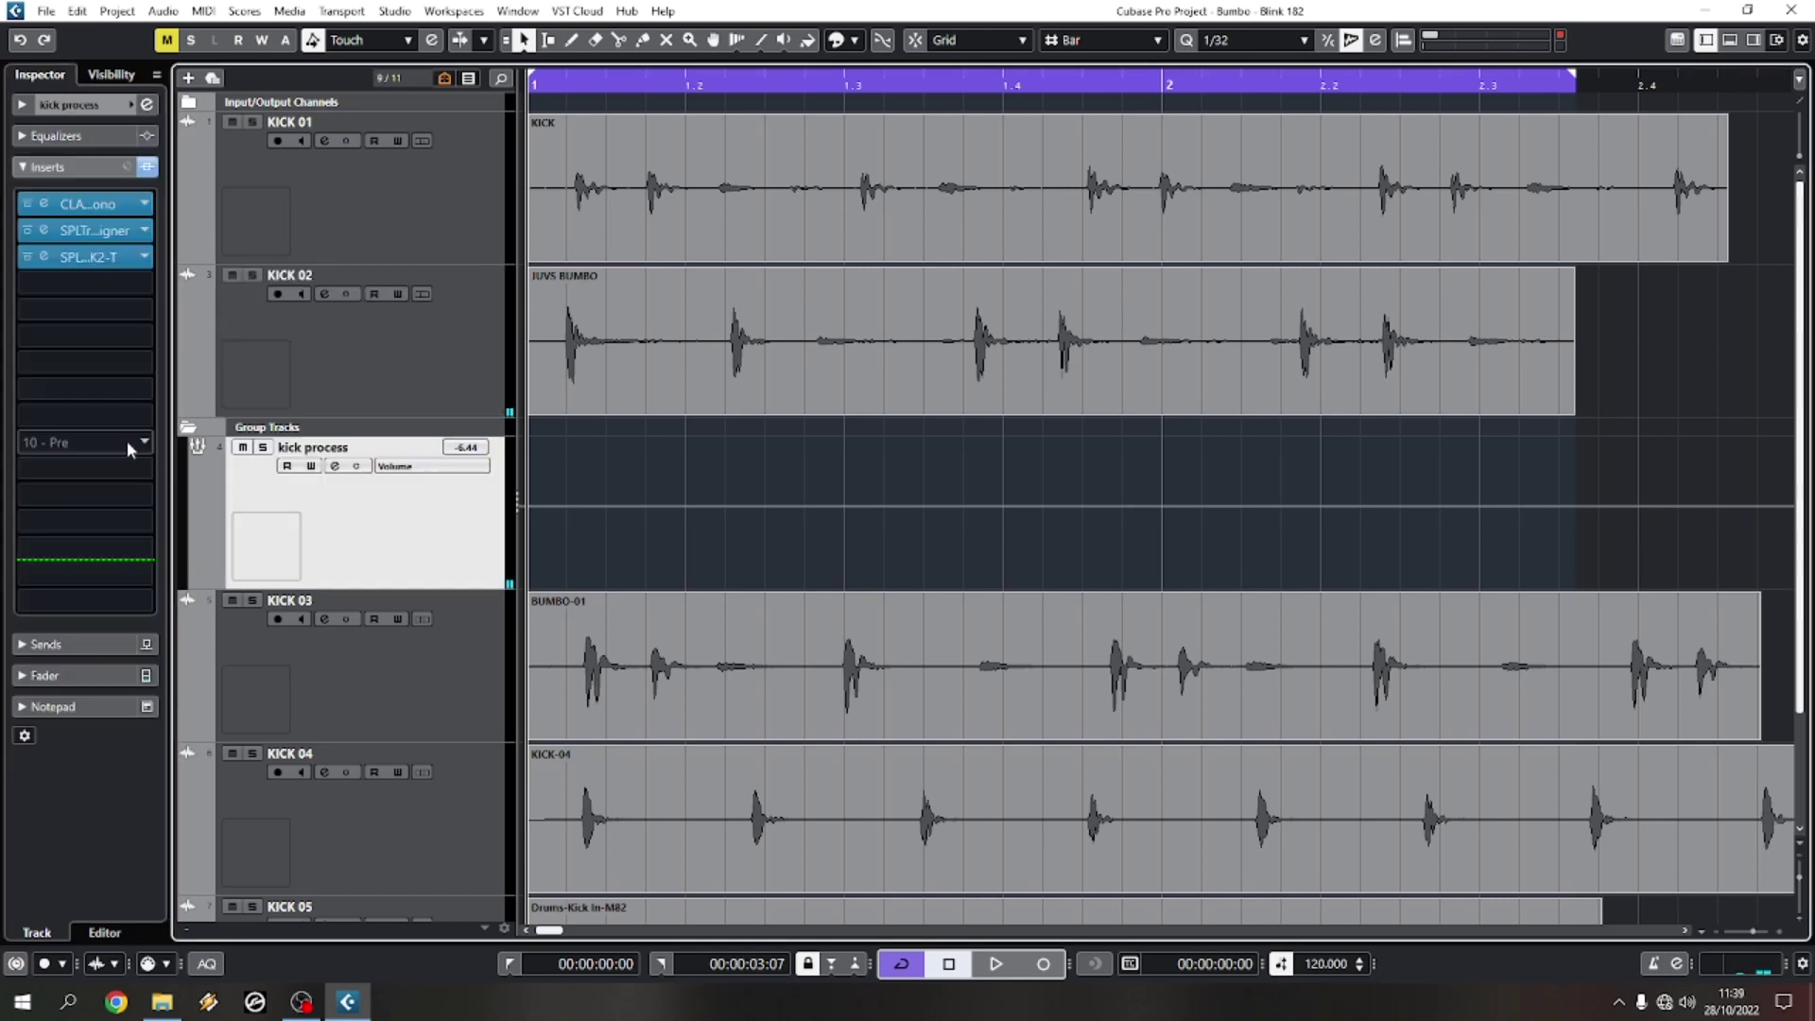
pyautogui.click(44, 675)
pyautogui.moveTo(53, 416); pyautogui.dragTo(52, 434)
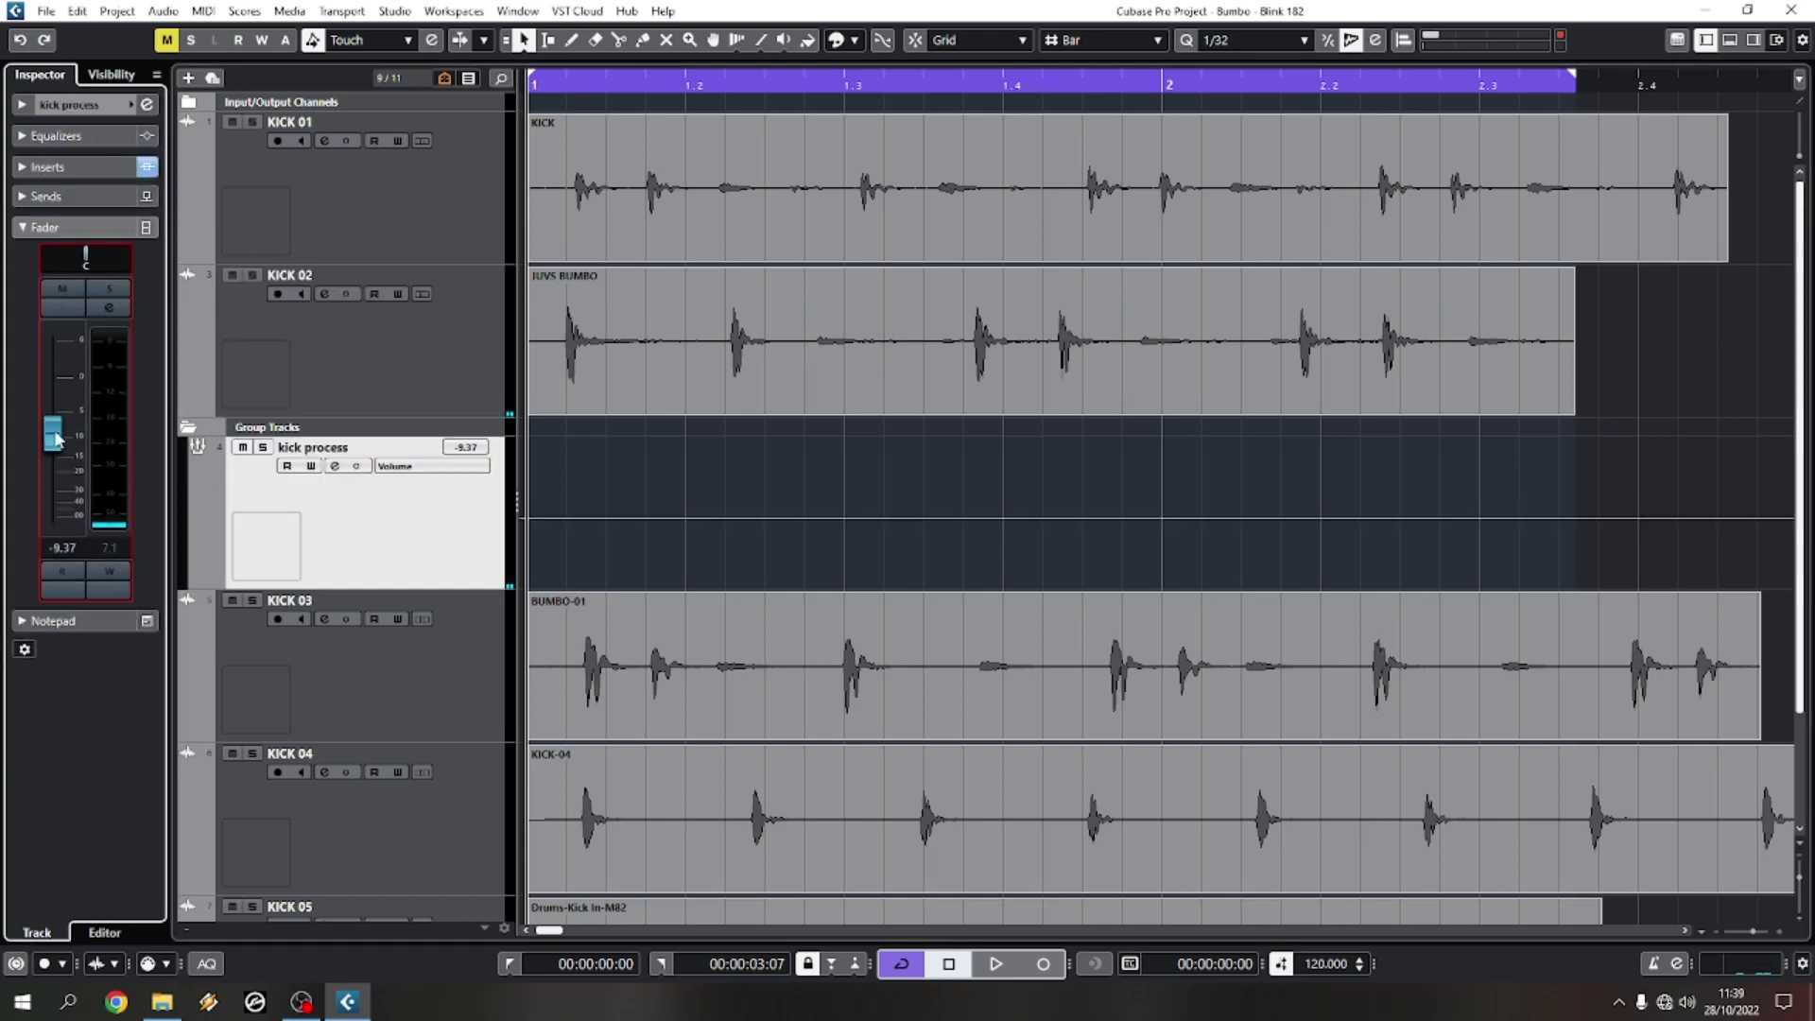
# Step: Check the L2 limiter on the Stereo Out channel in the mixer during playback, then close it and return to the project
pyautogui.press('F3')
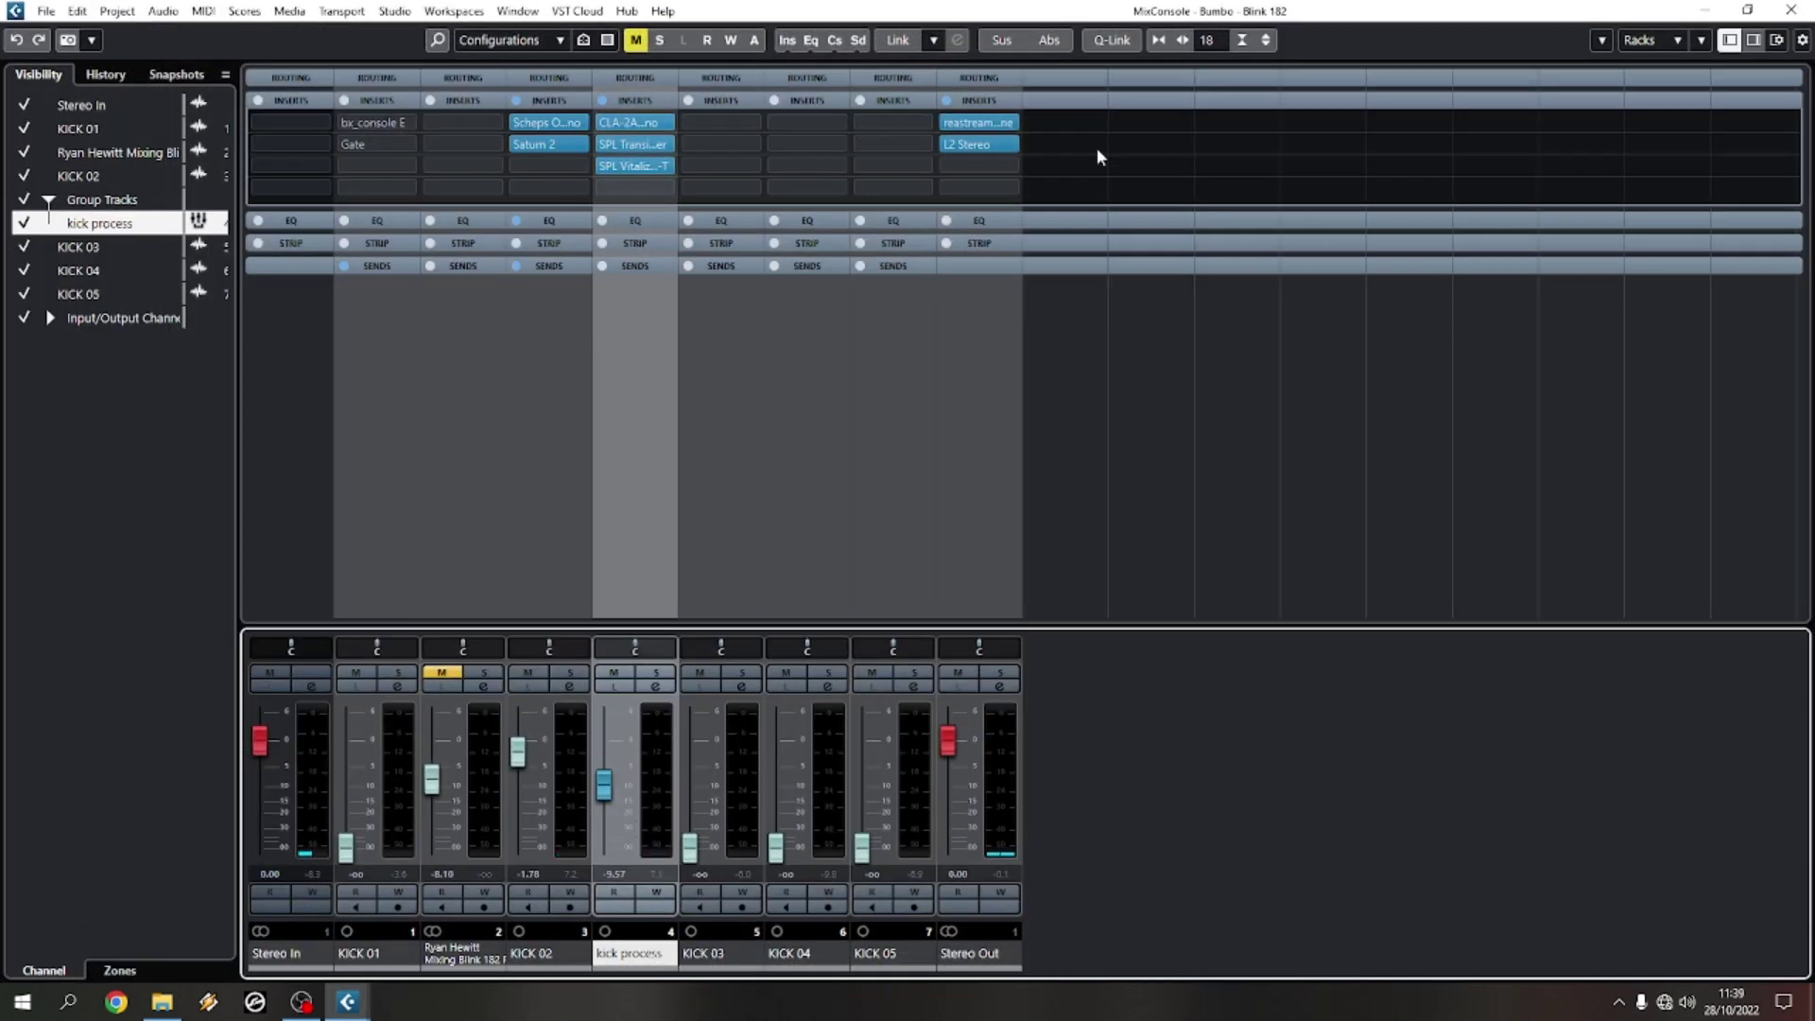
pyautogui.click(968, 146)
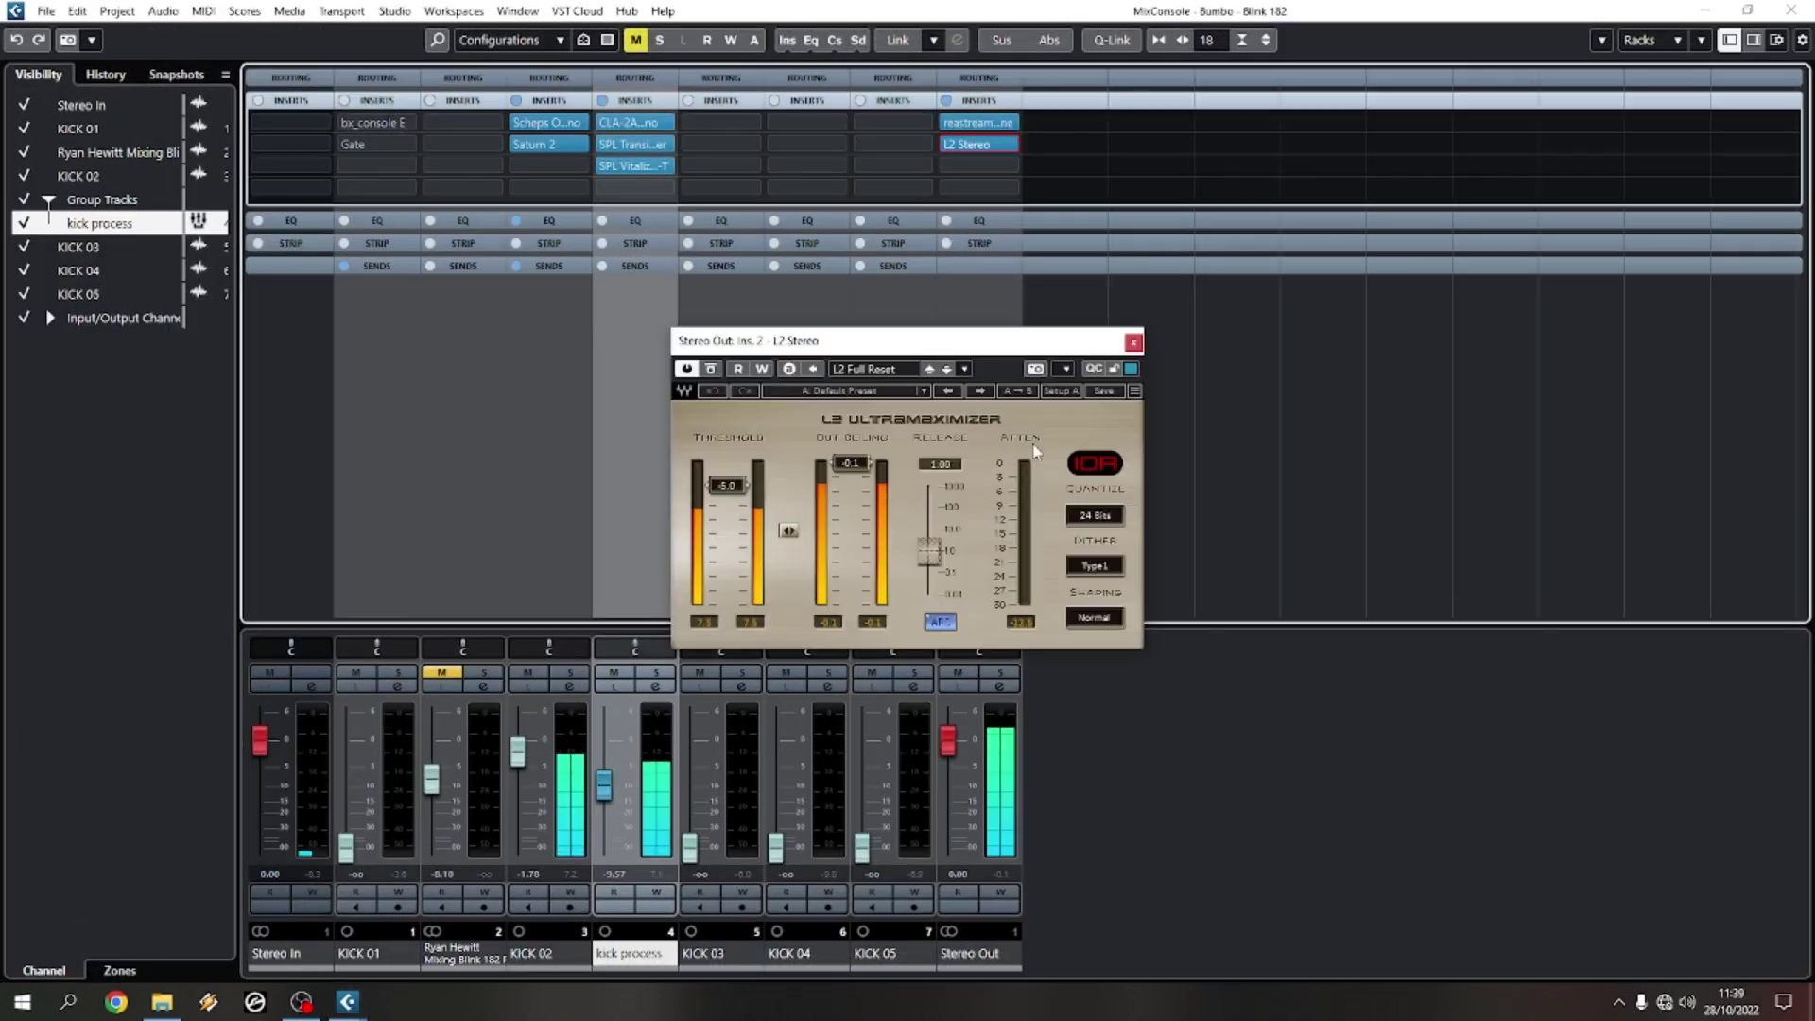
pyautogui.click(1130, 343)
pyautogui.press('F3')
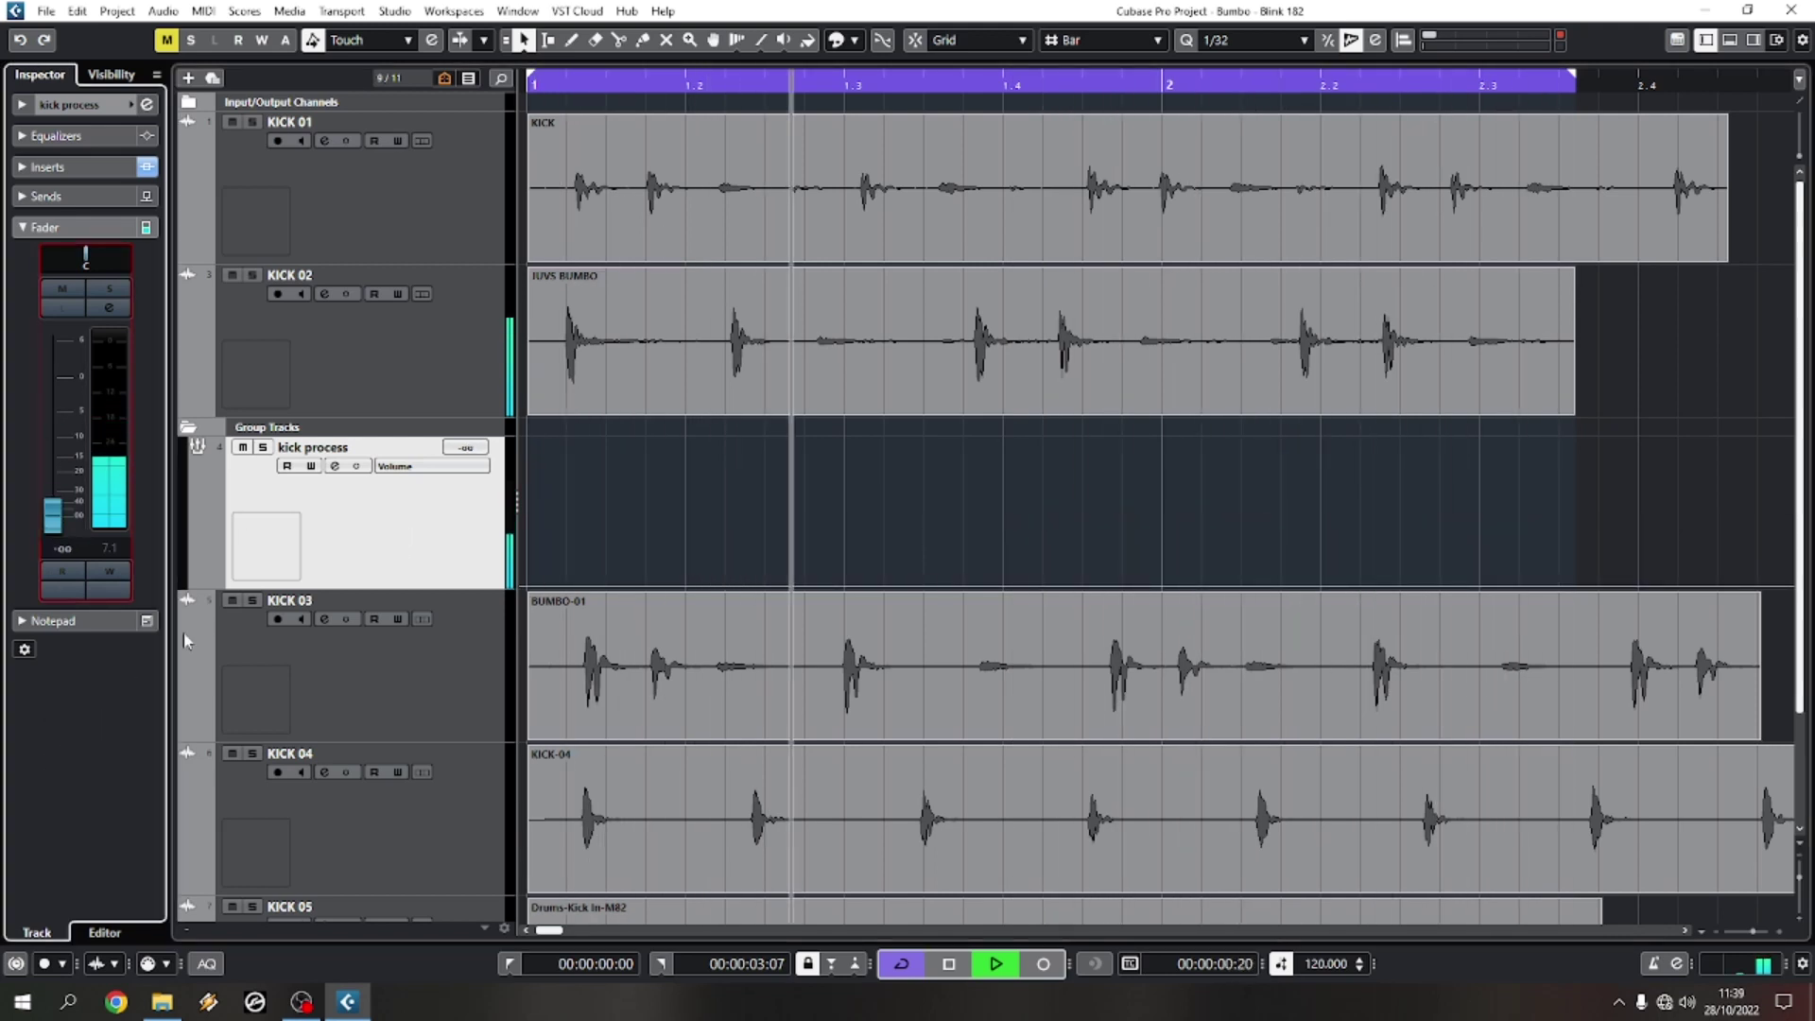
# Step: Play the loop and bring the kick process group's volume up from silence to -7.66 dB
pyautogui.click(396, 387)
pyautogui.press('space')
pyautogui.click(387, 523)
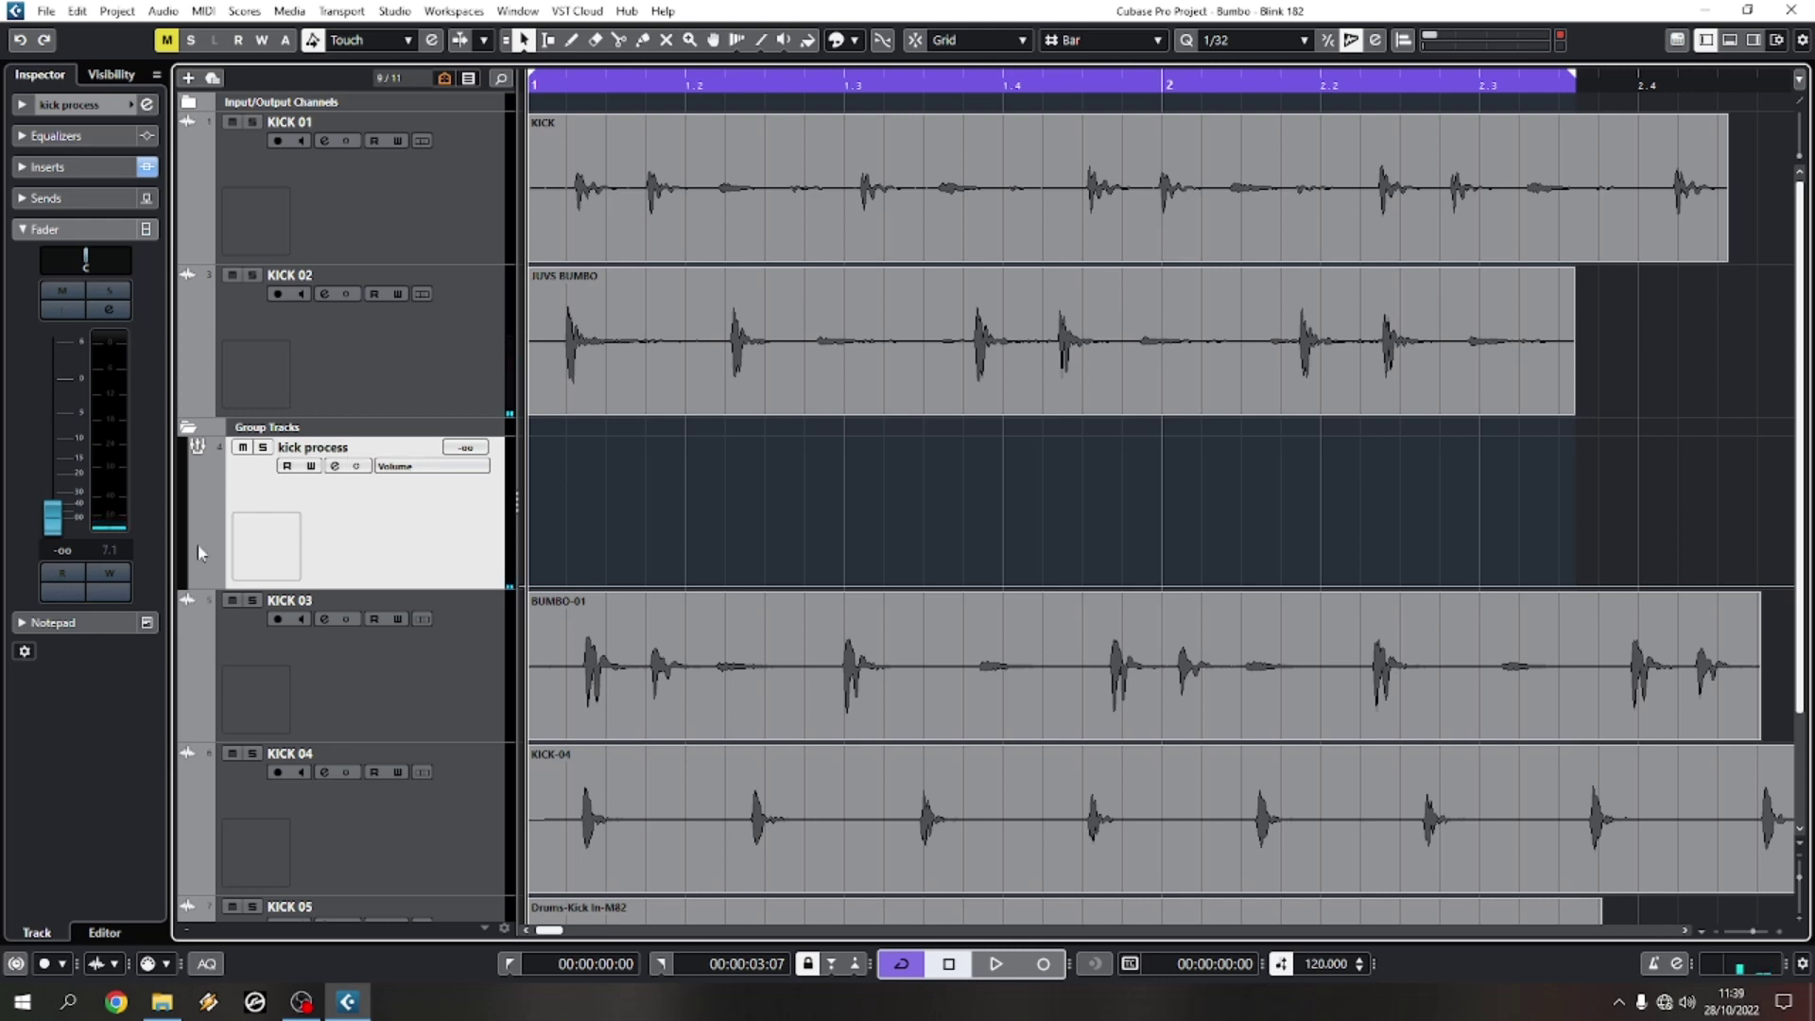
pyautogui.press('space')
pyautogui.moveTo(74, 538); pyautogui.dragTo(74, 445)
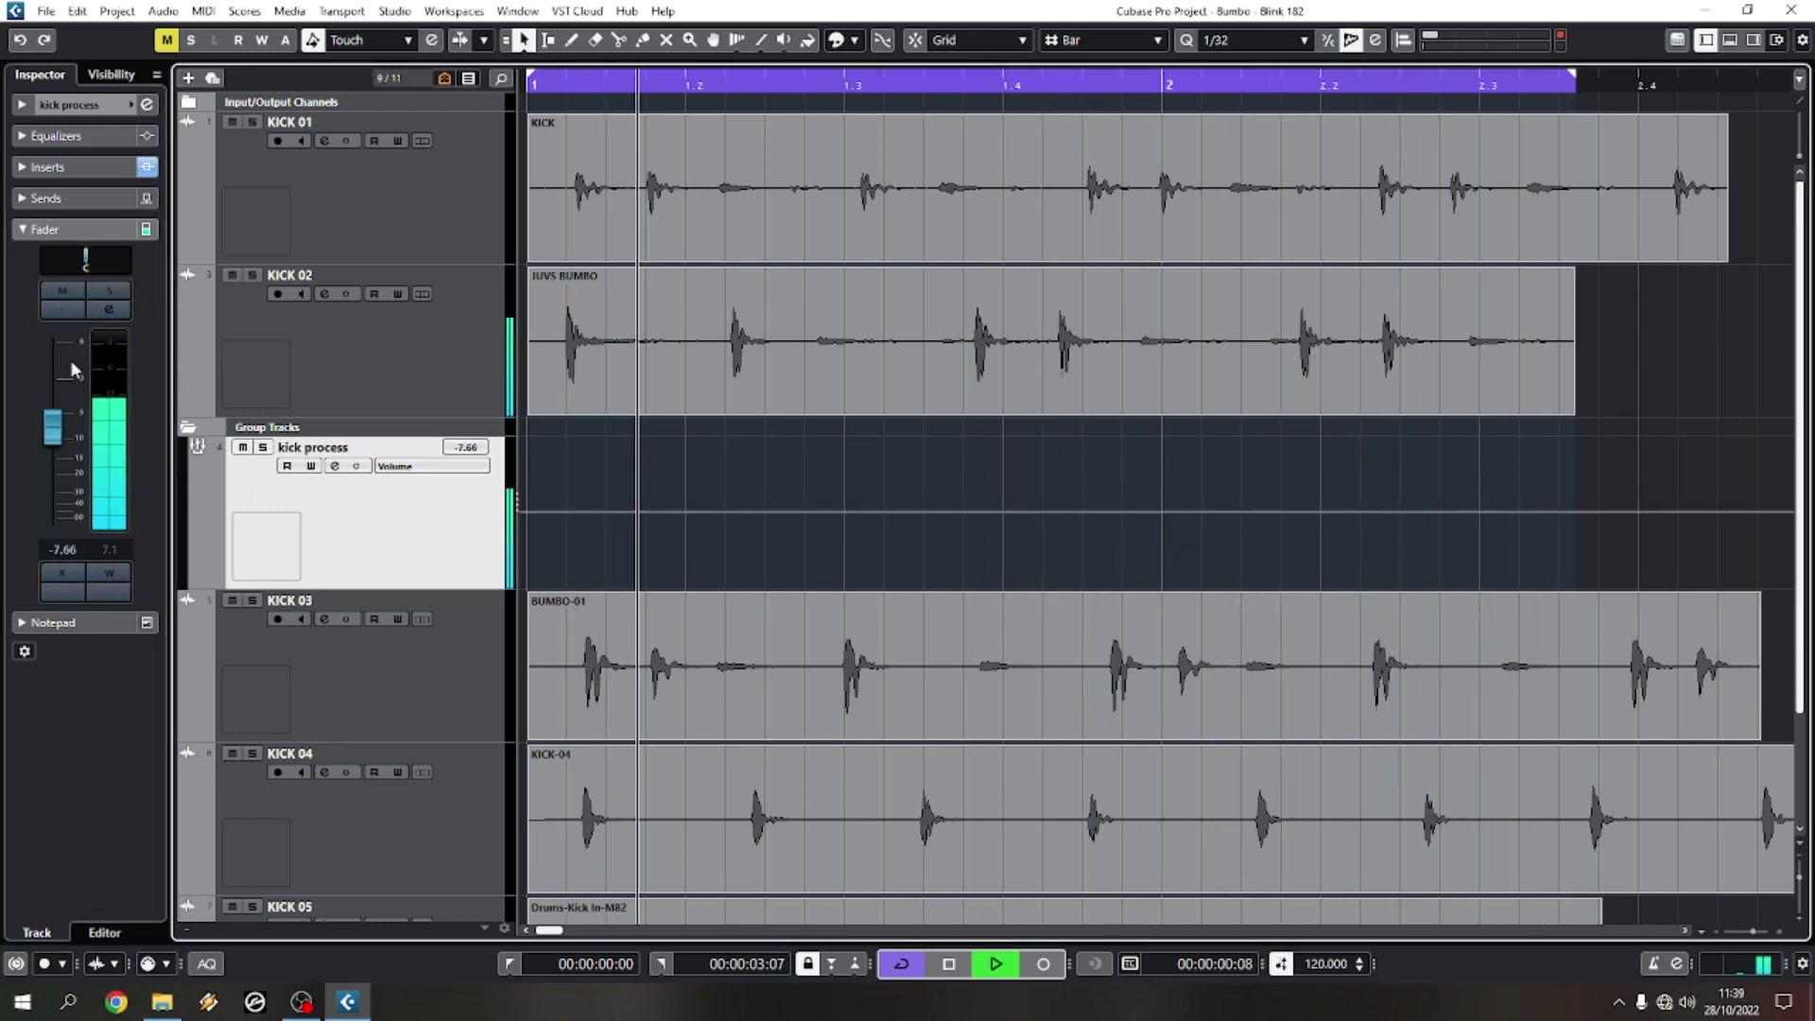
# Step: Open the kick process group's SPL Vitalizer MK2-T and audition the loop with its window open
pyautogui.click(57, 166)
pyautogui.click(85, 256)
pyautogui.press('space')
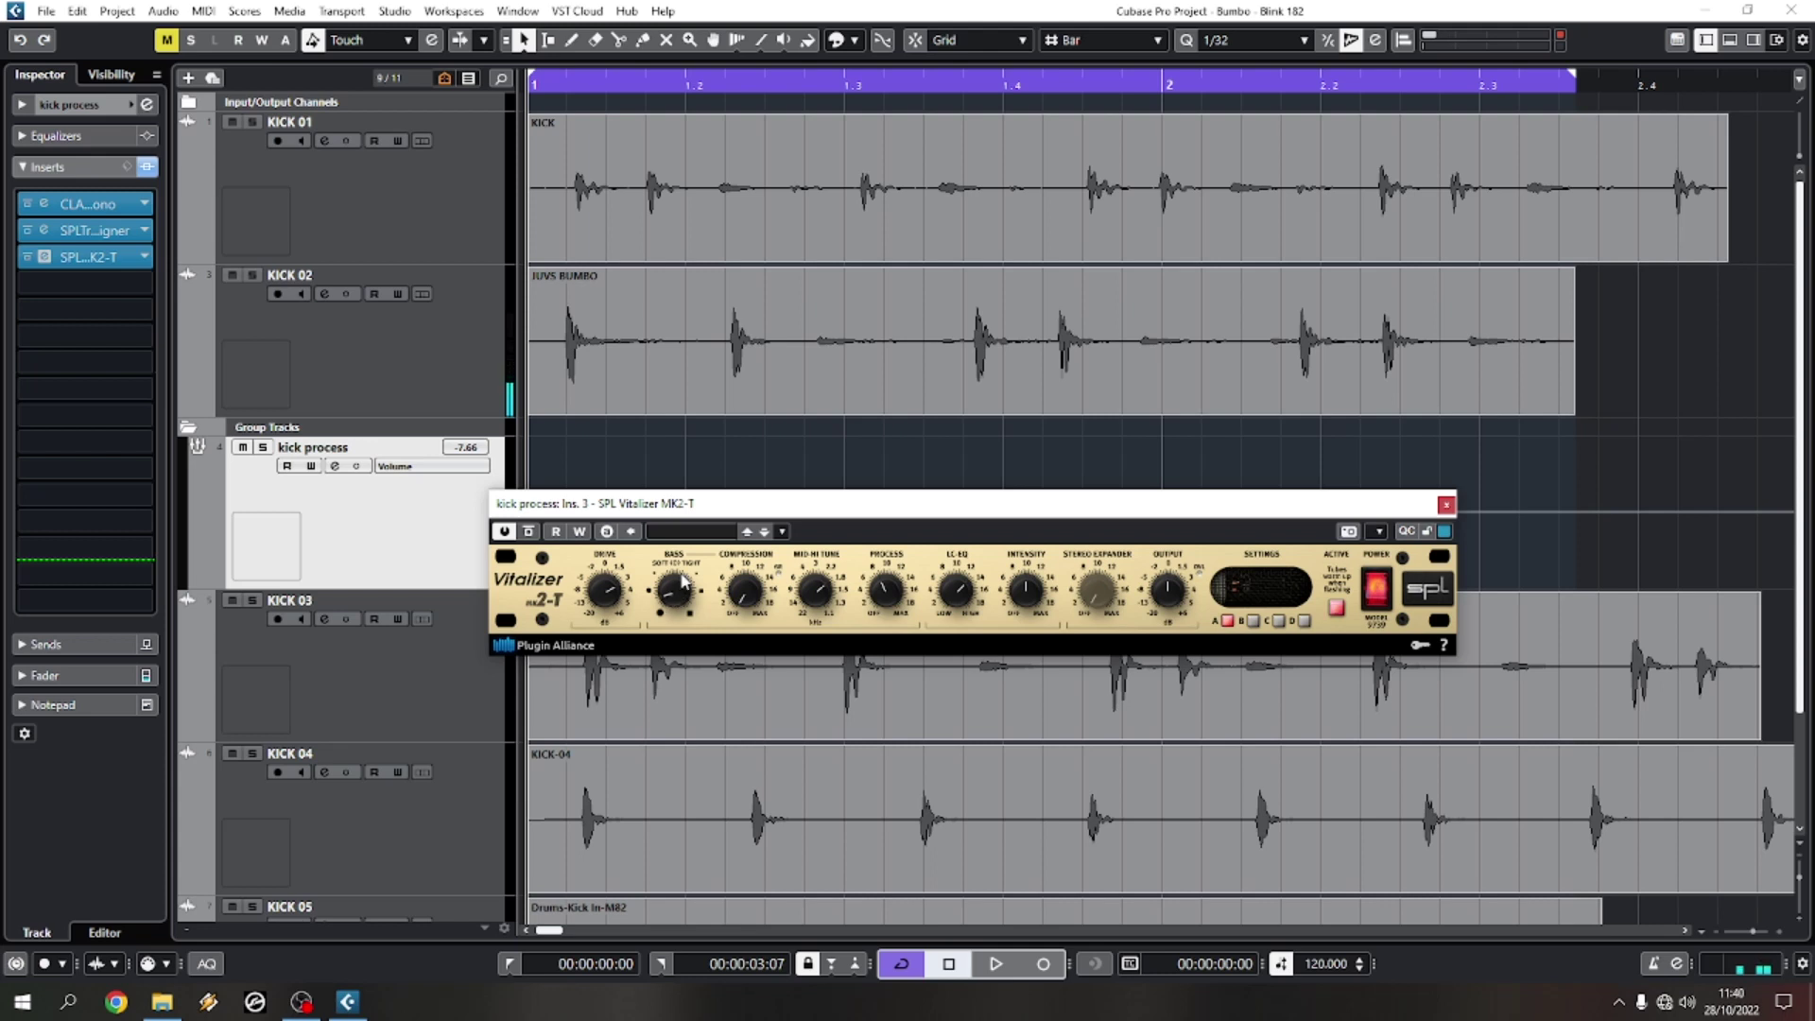
pyautogui.press('space')
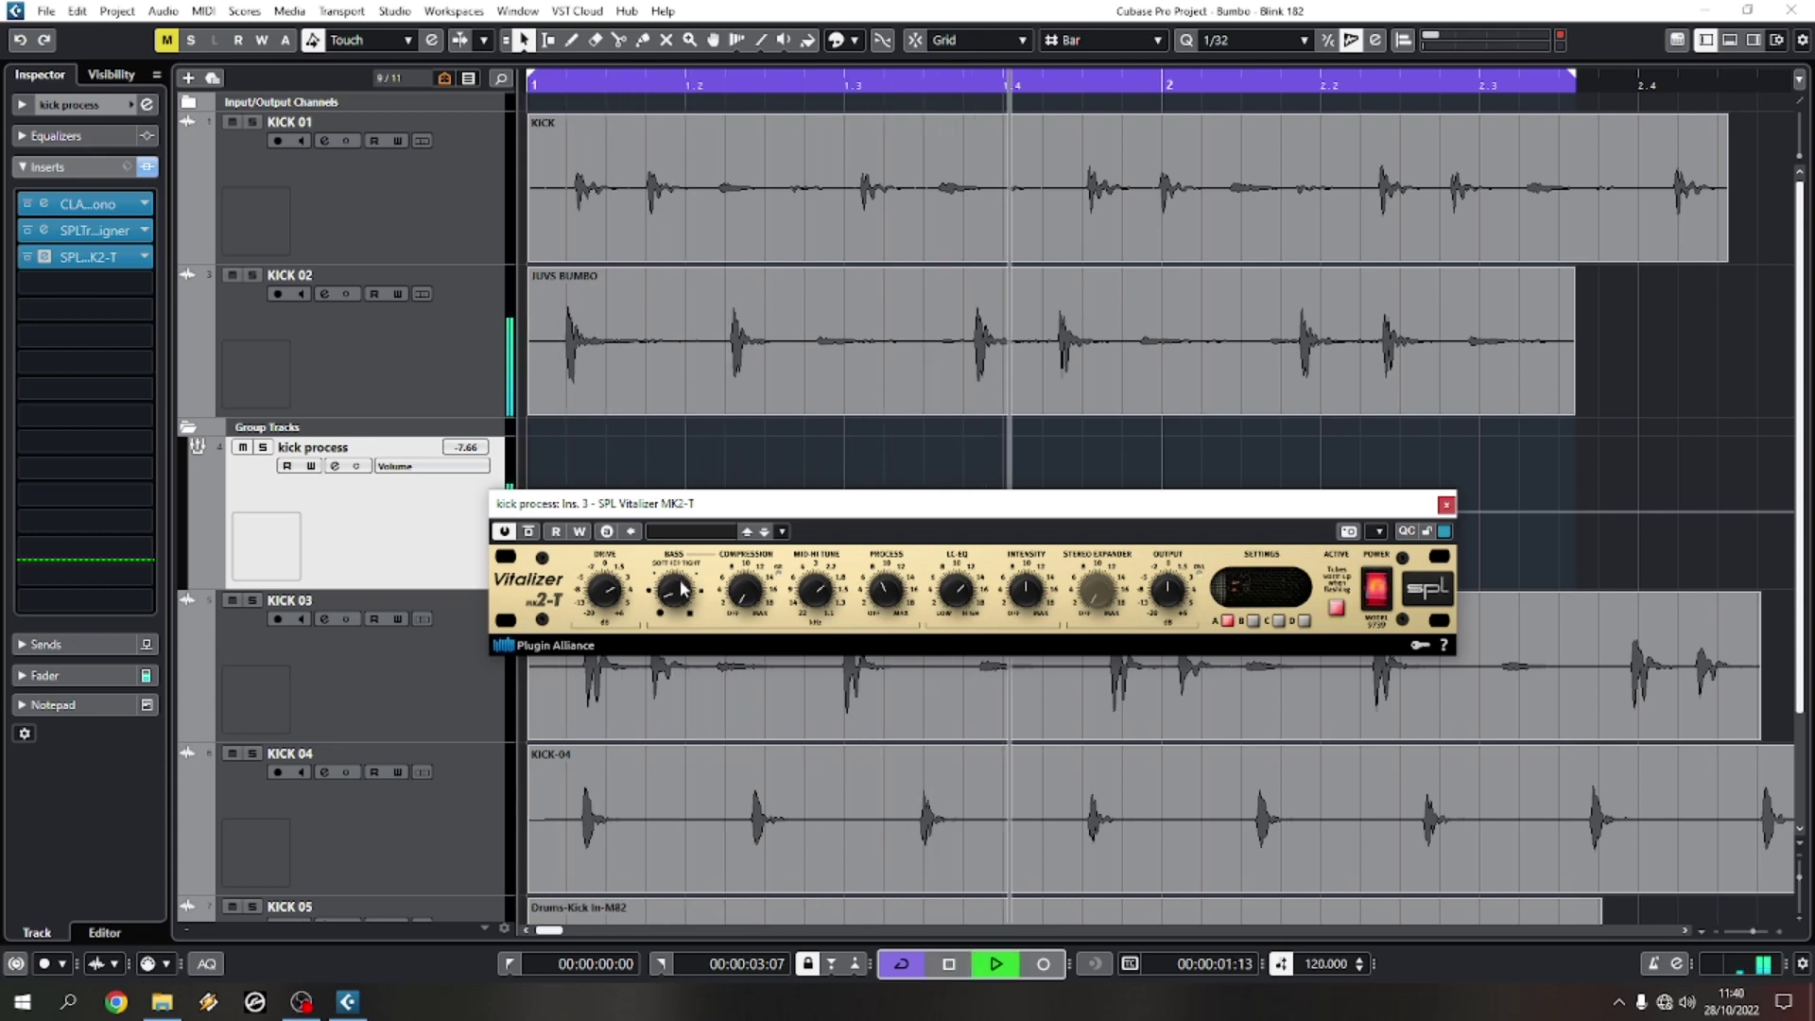